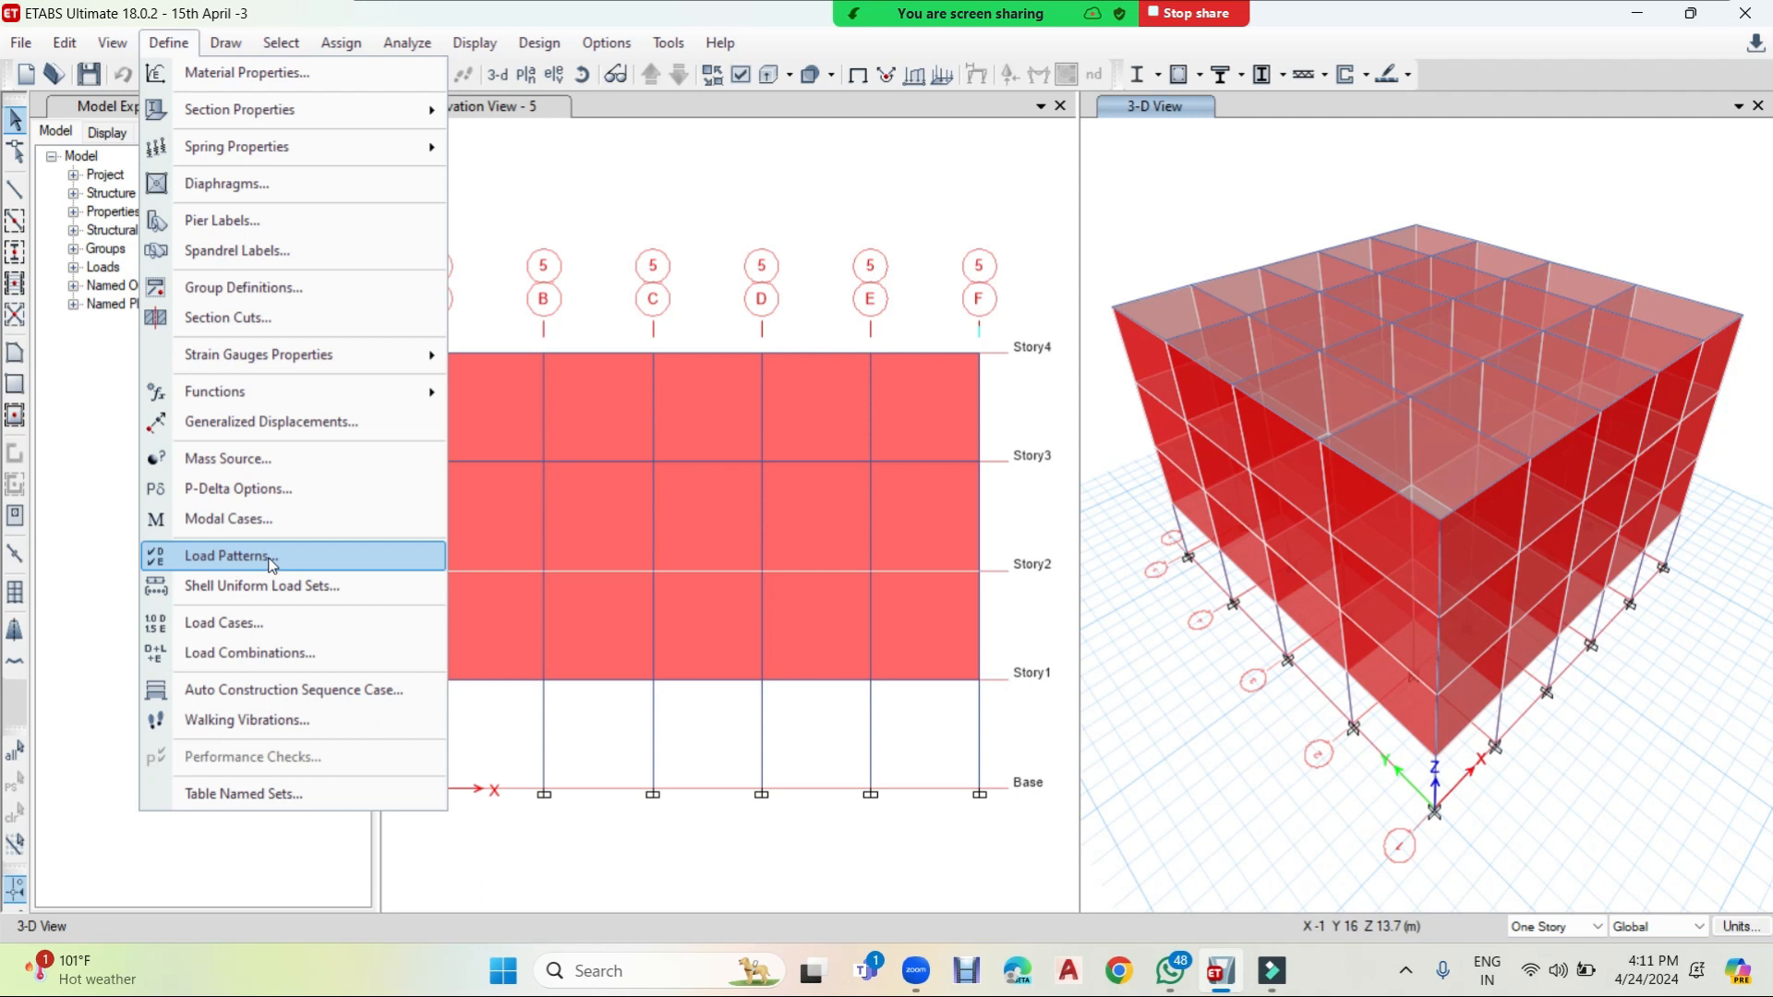
# - Add a Seismic load pattern named "EQ Load in X" with IS 1893:2016 as its auto lateral load
pyautogui.click(270, 556)
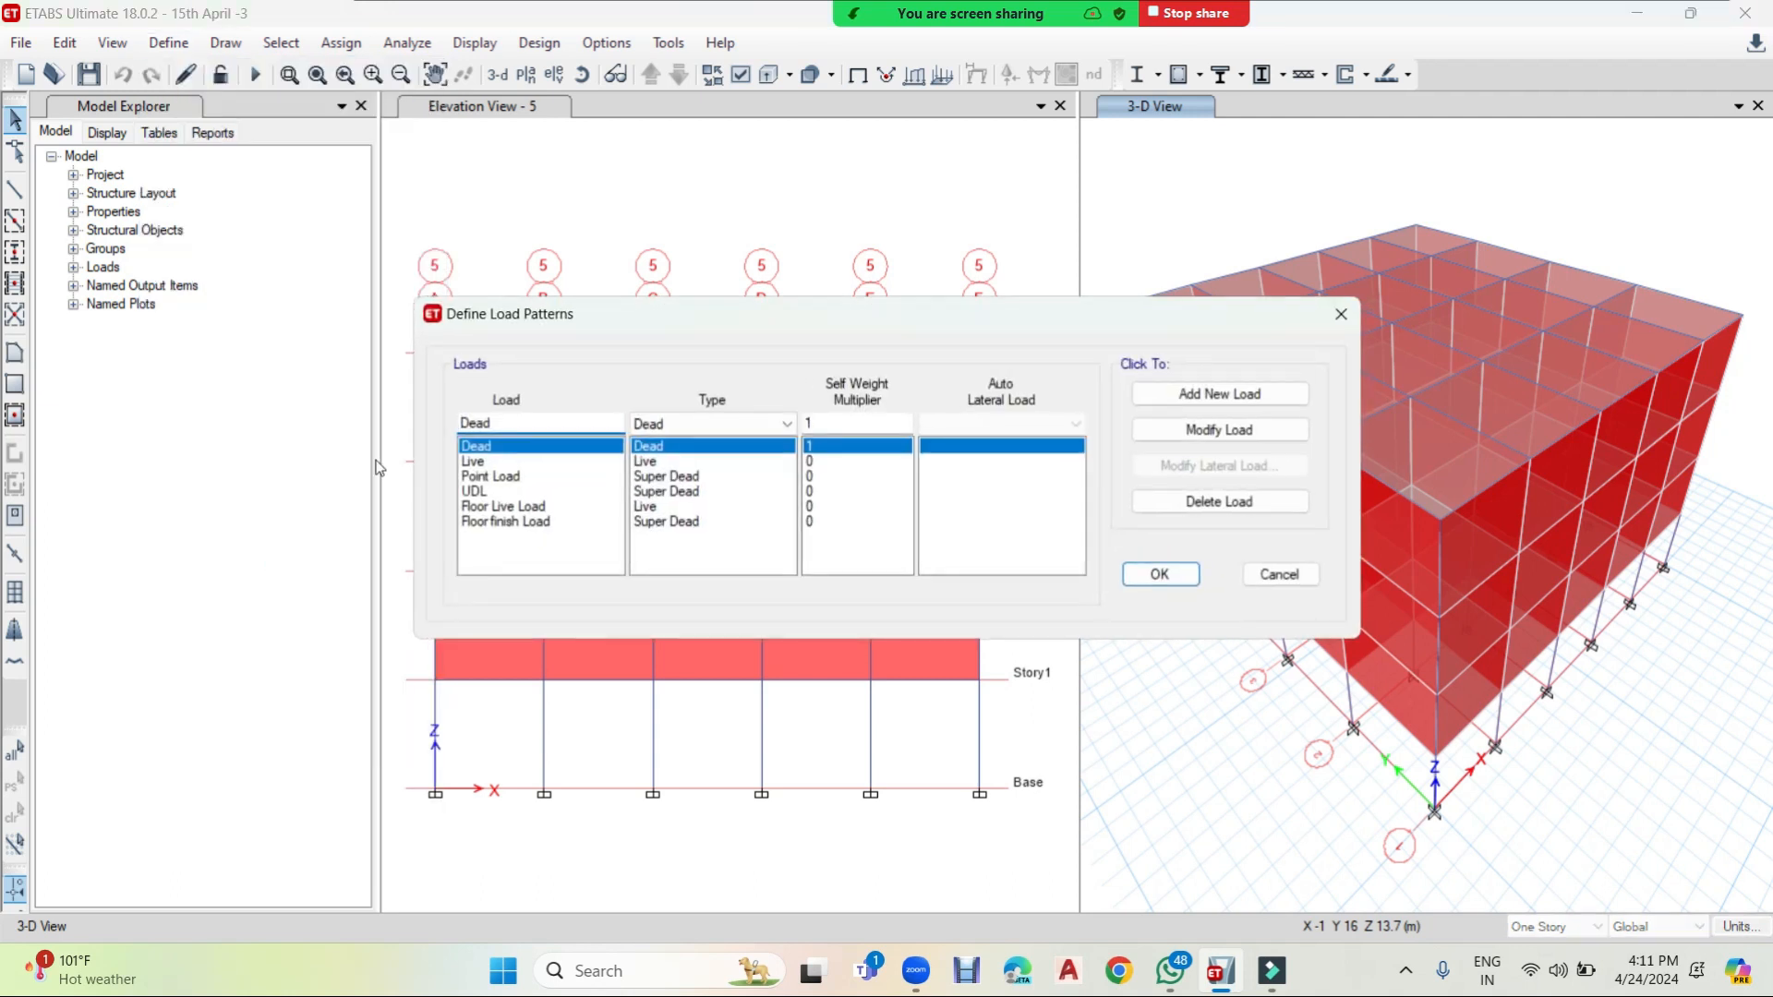
pyautogui.click(752, 426)
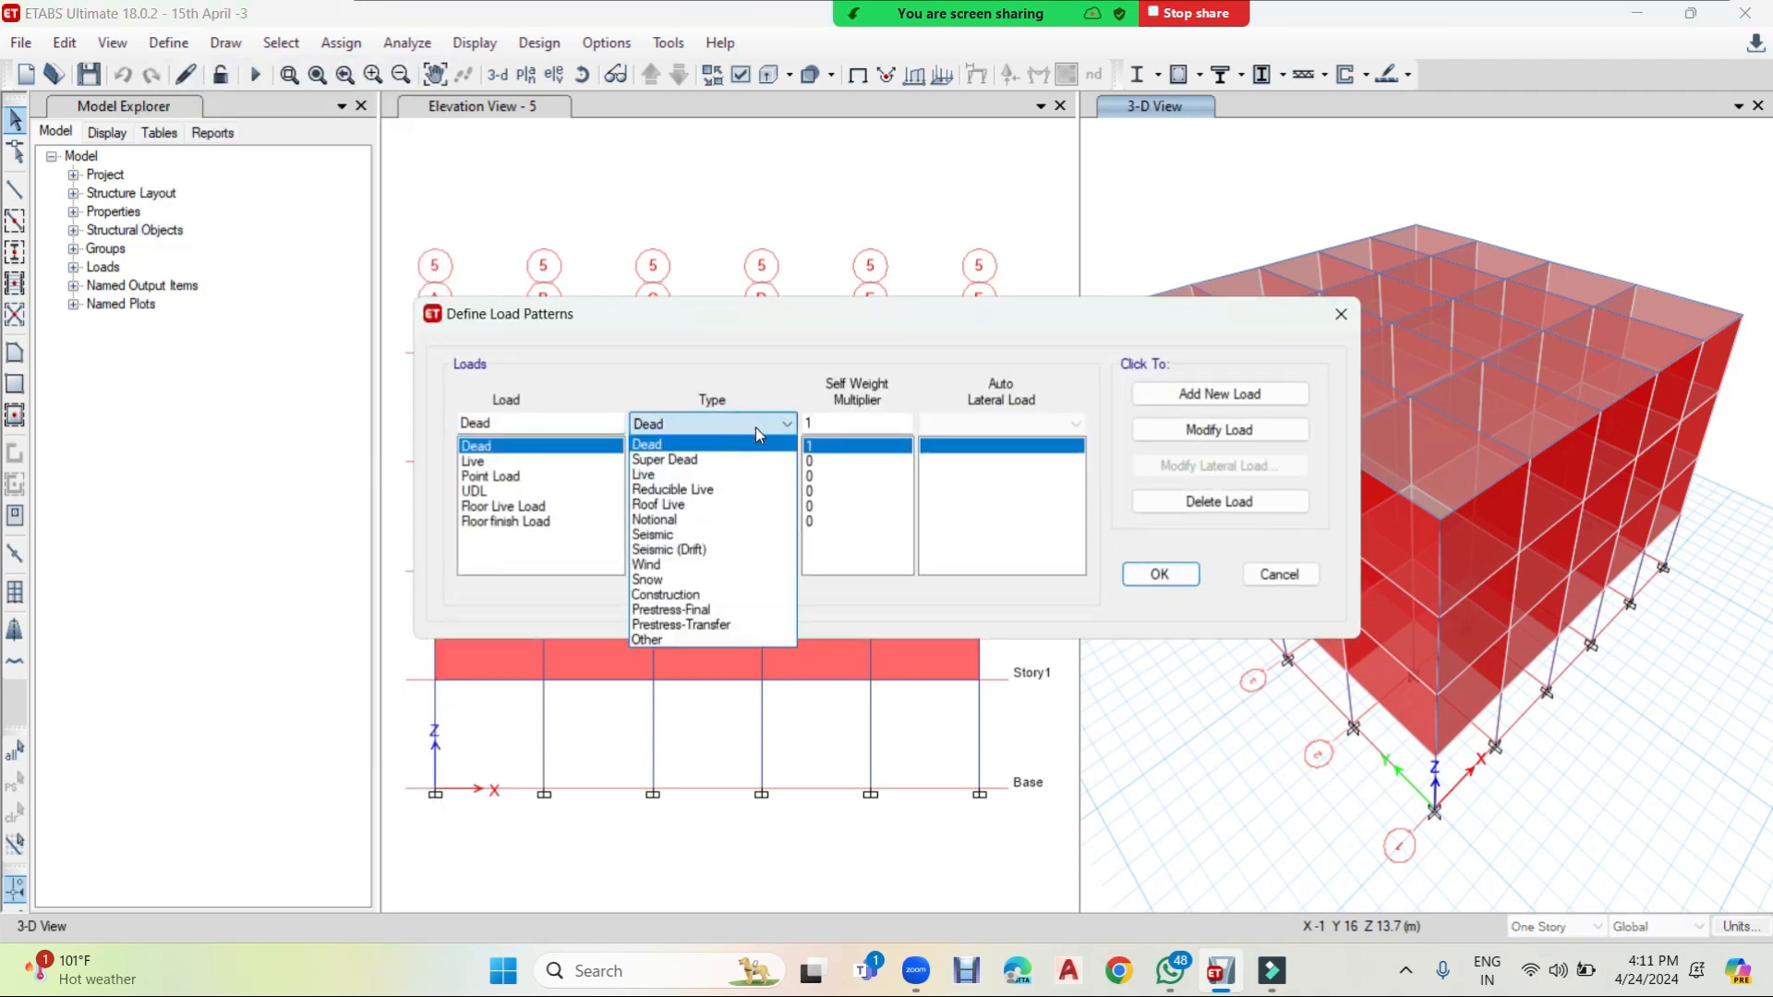
pyautogui.click(712, 535)
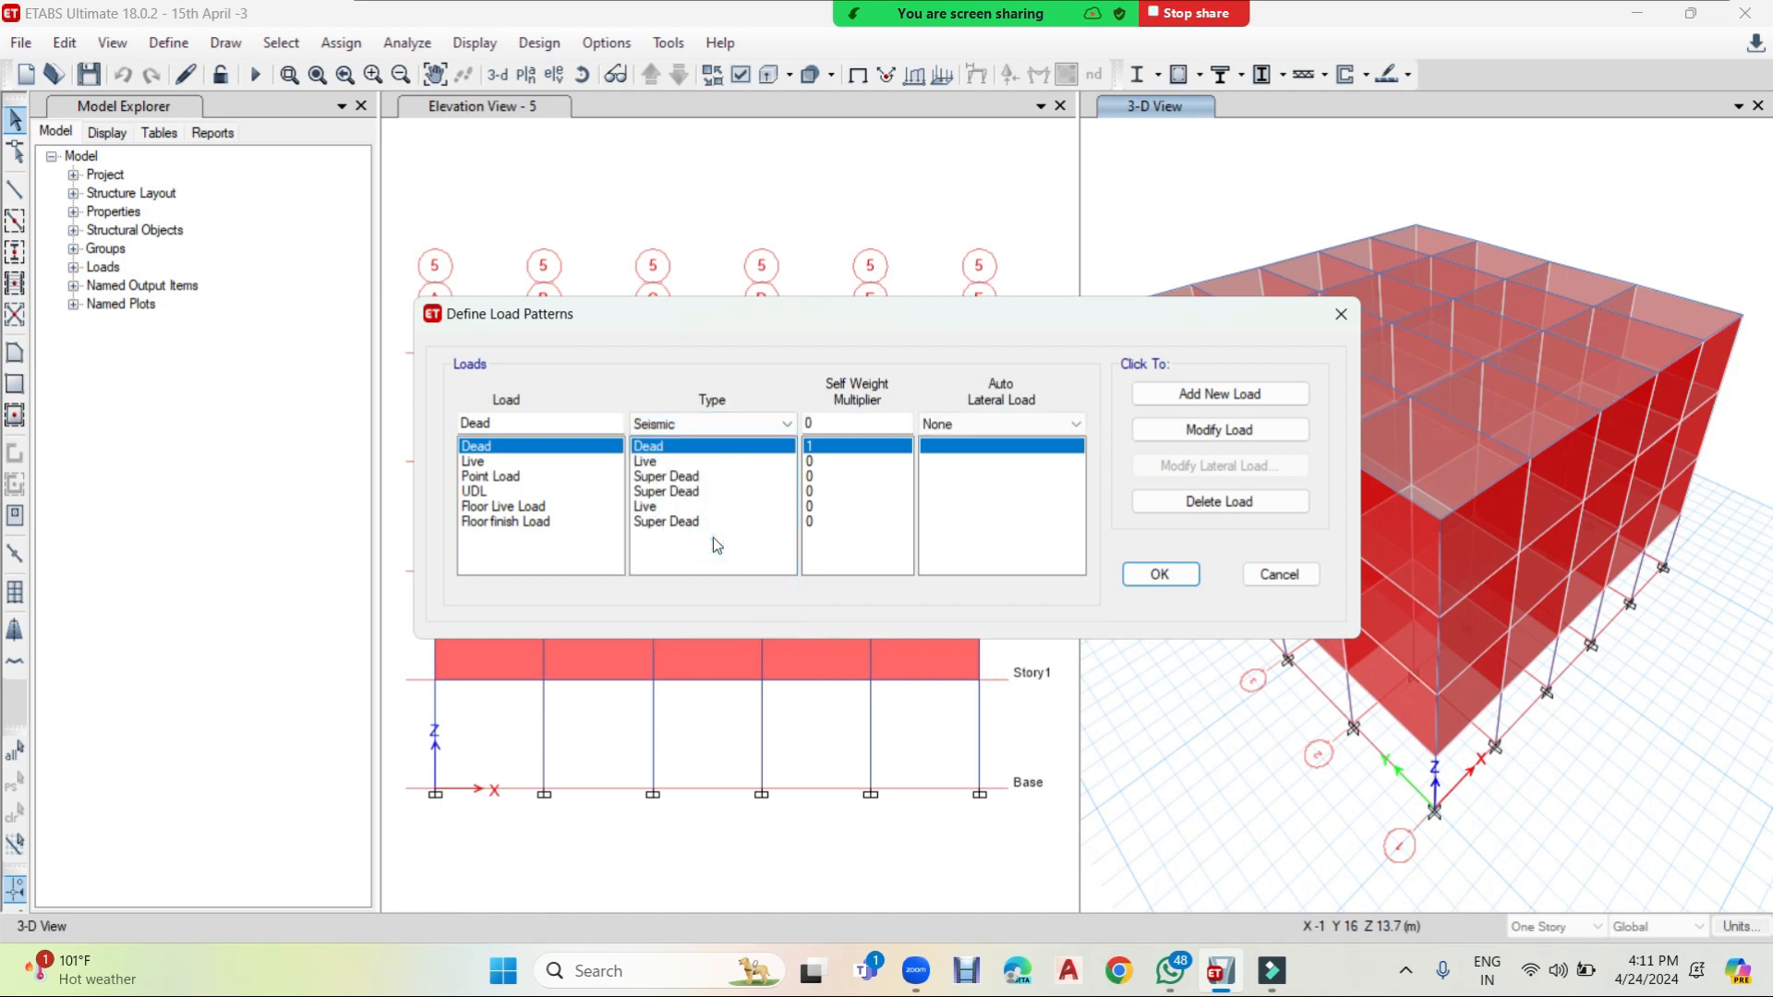
pyautogui.click(1038, 423)
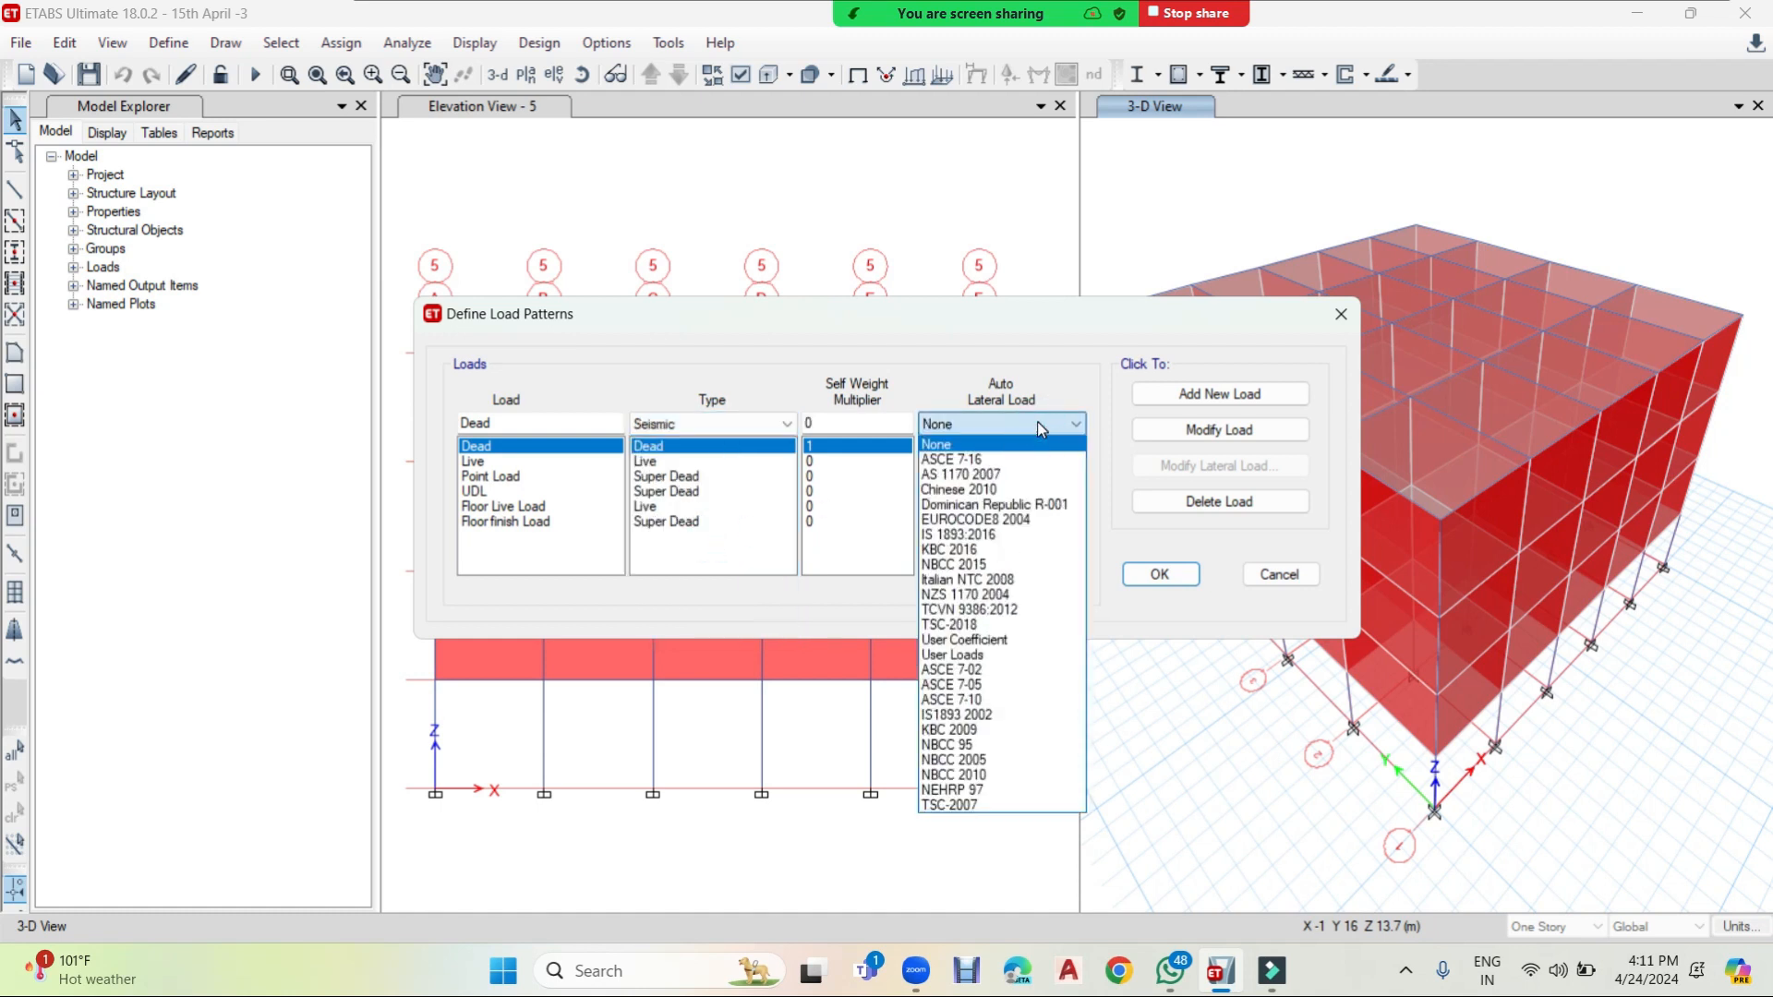
pyautogui.click(994, 541)
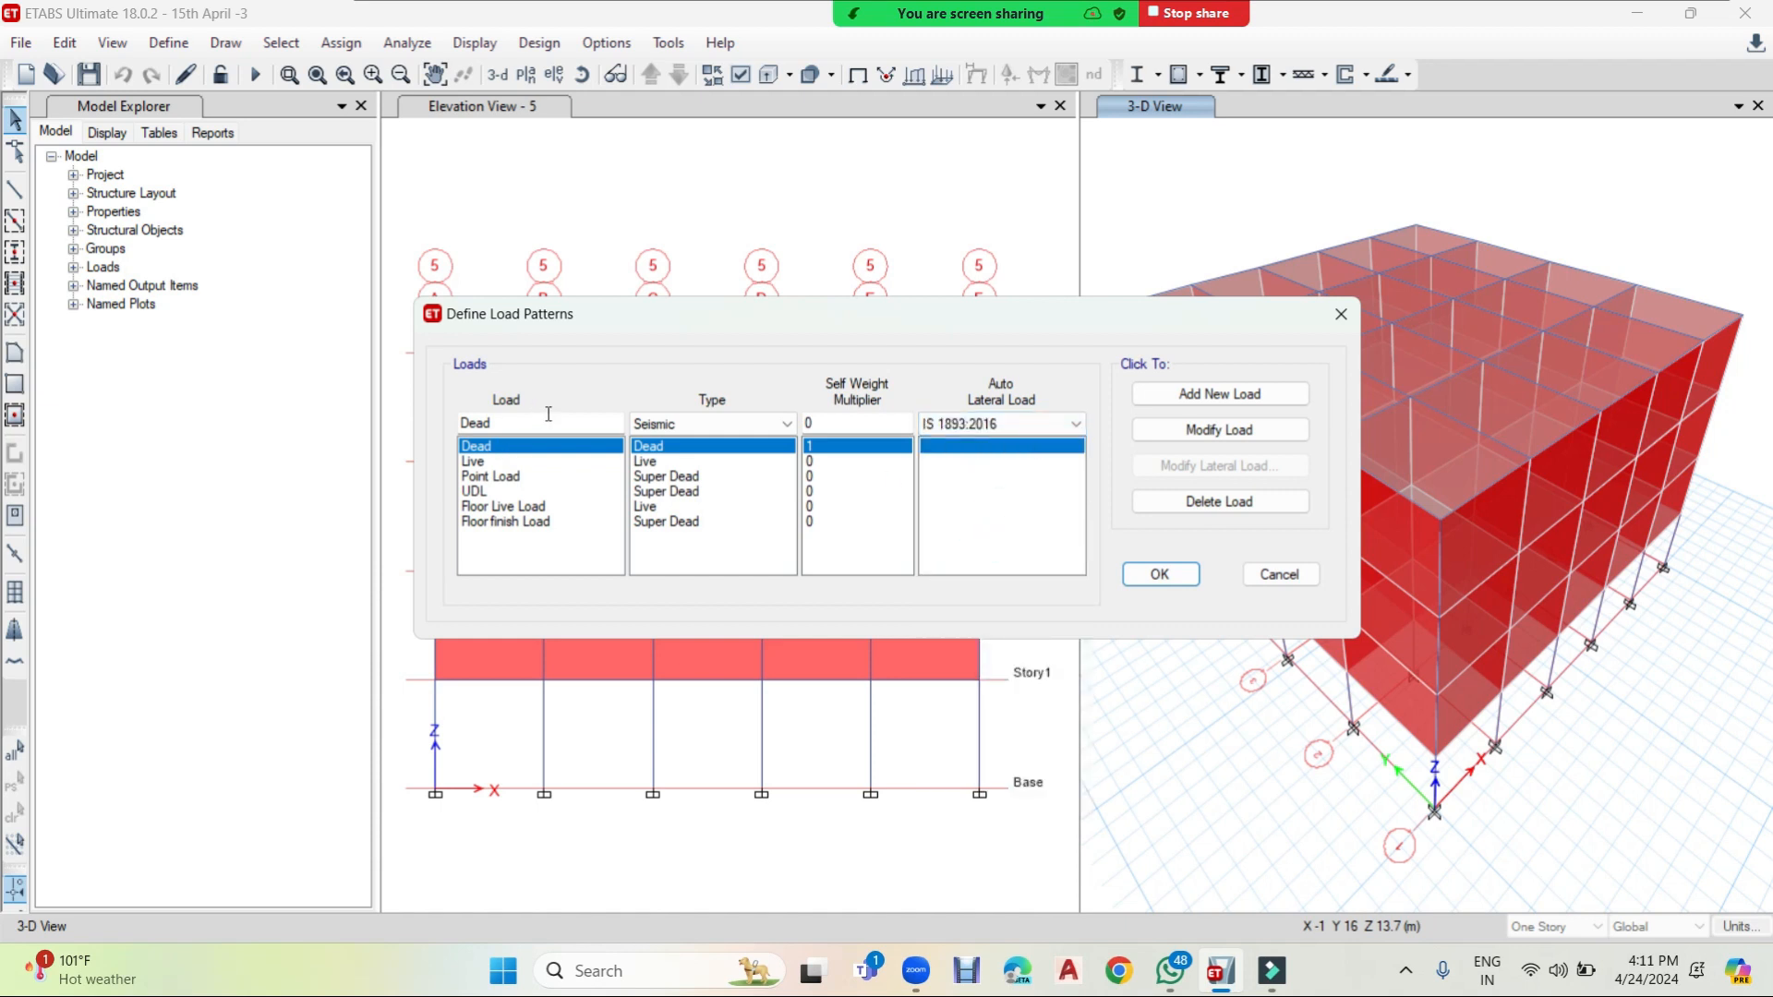
pyautogui.moveTo(548, 416); pyautogui.dragTo(434, 421)
pyautogui.write('EQ Load in X')
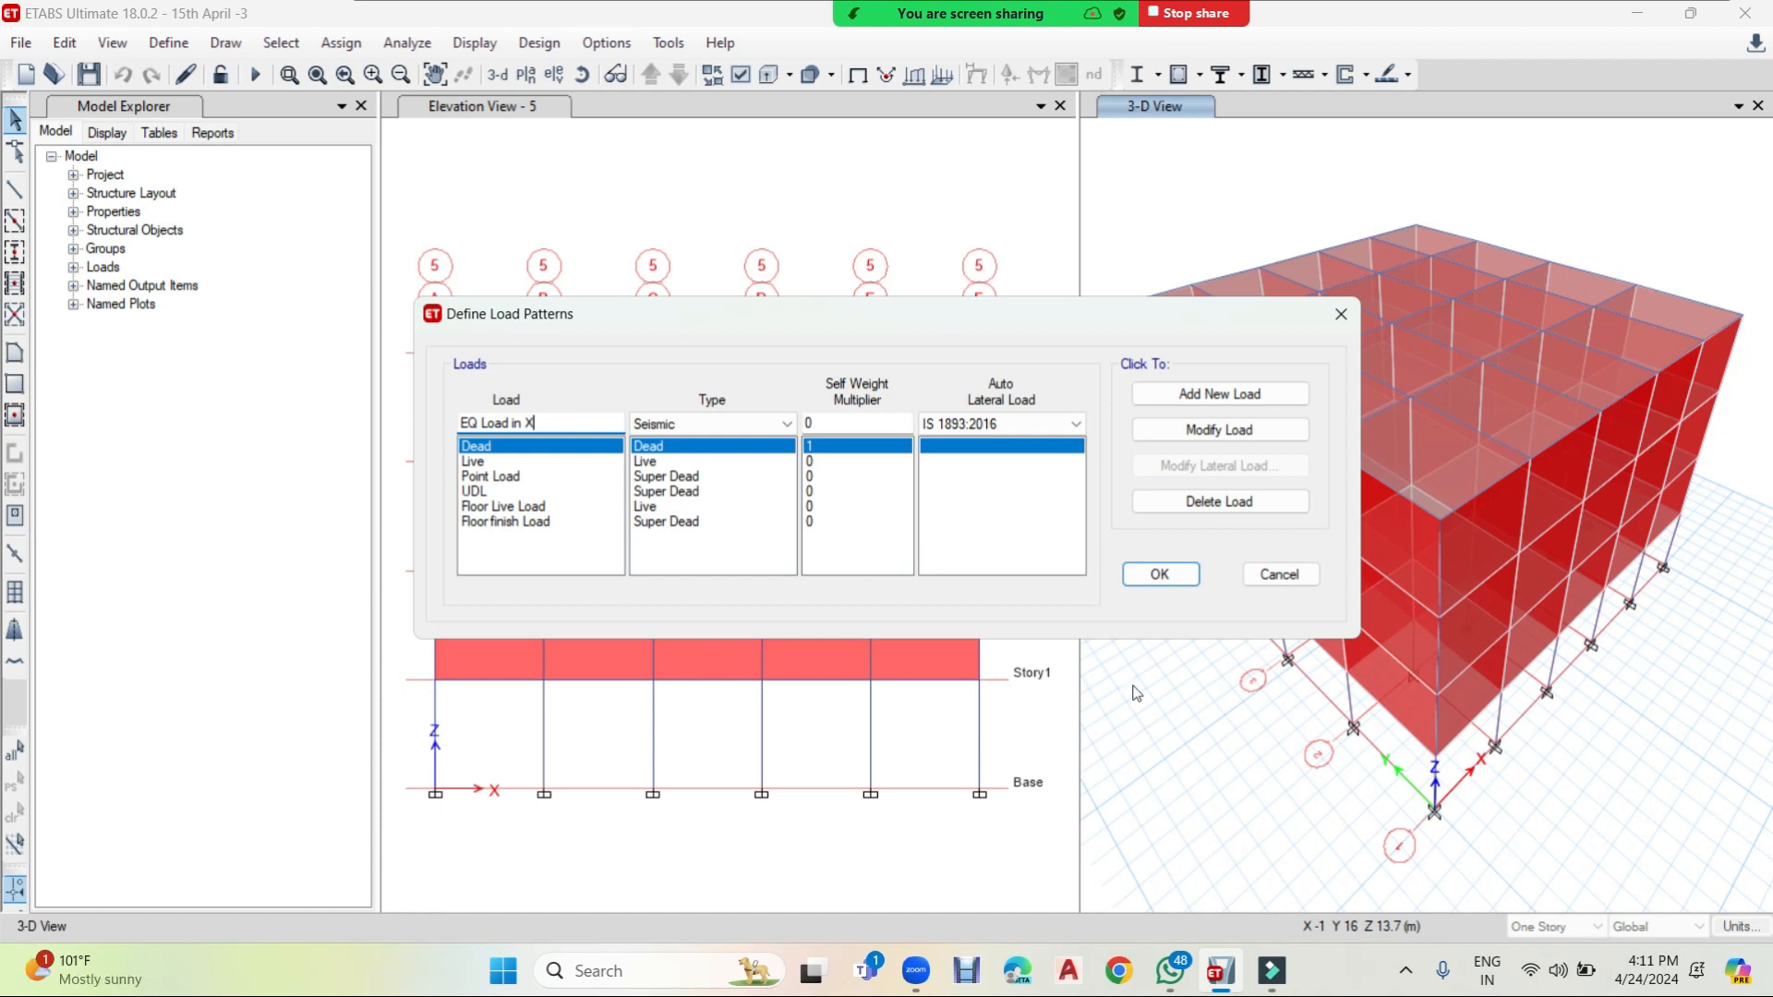
pyautogui.click(1191, 398)
# - Add a second Seismic load pattern named "EQ Load in Y" using IS 1893:2016
pyautogui.click(549, 423)
pyautogui.press('BackSpace')
pyautogui.write('Y')
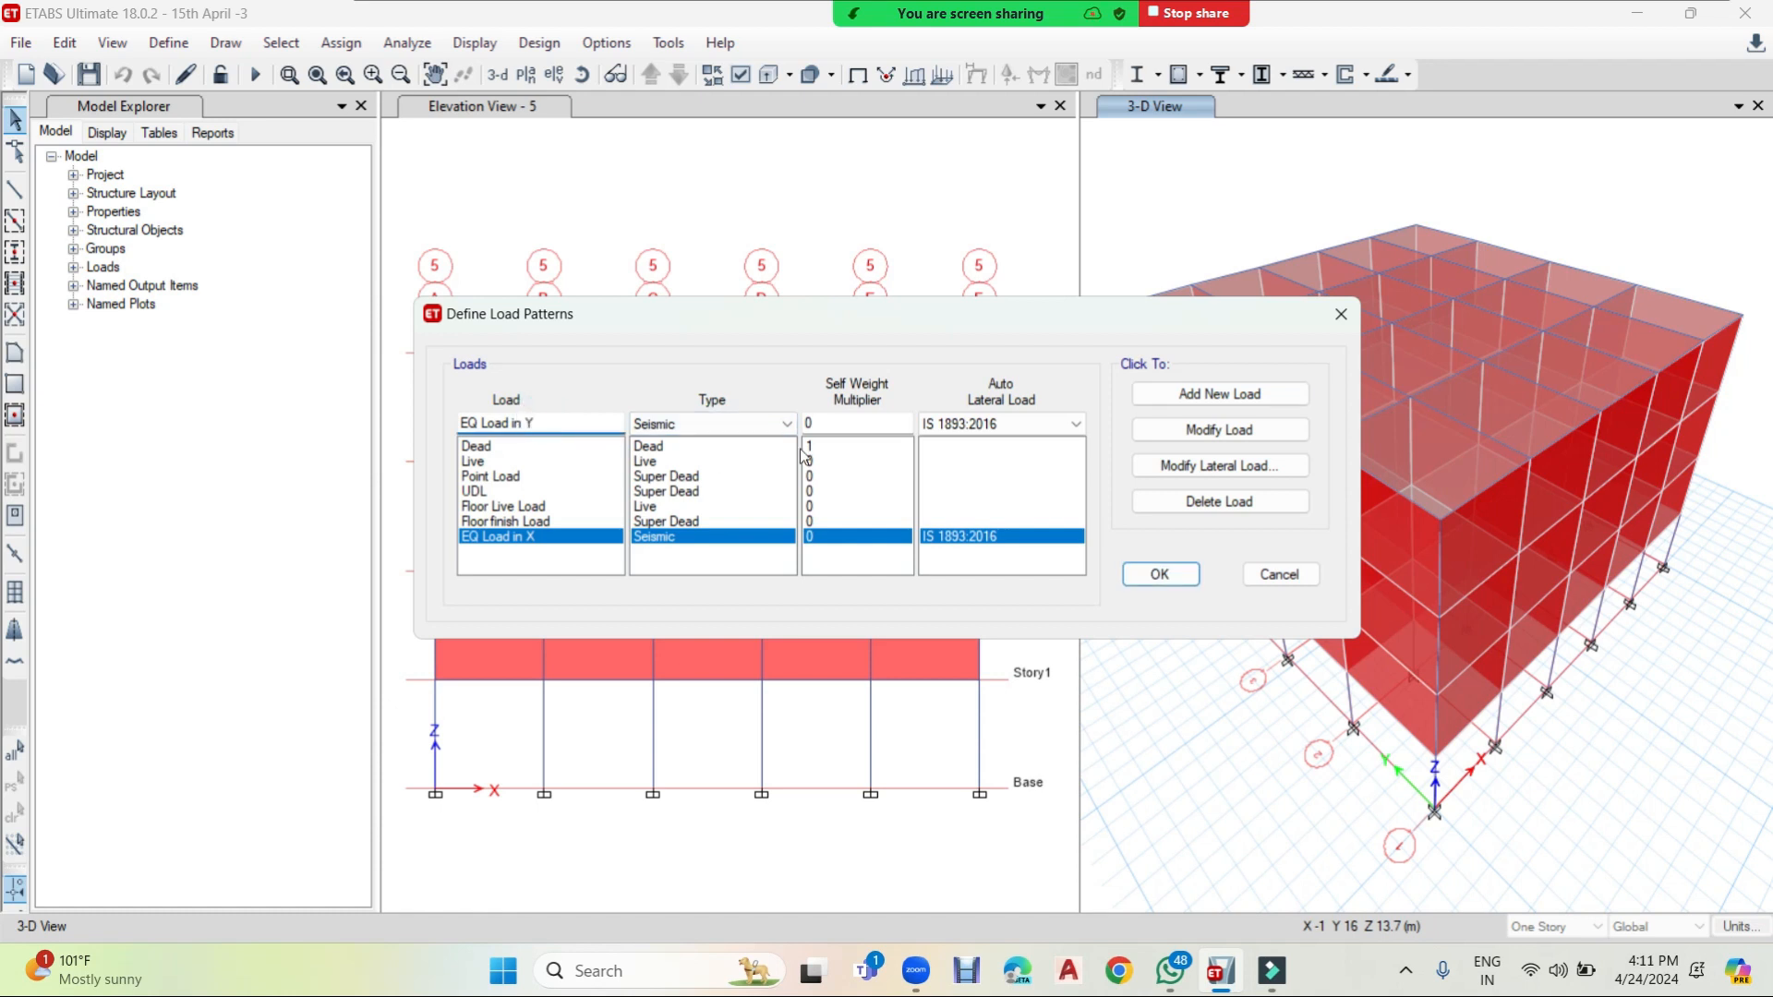
pyautogui.click(1185, 398)
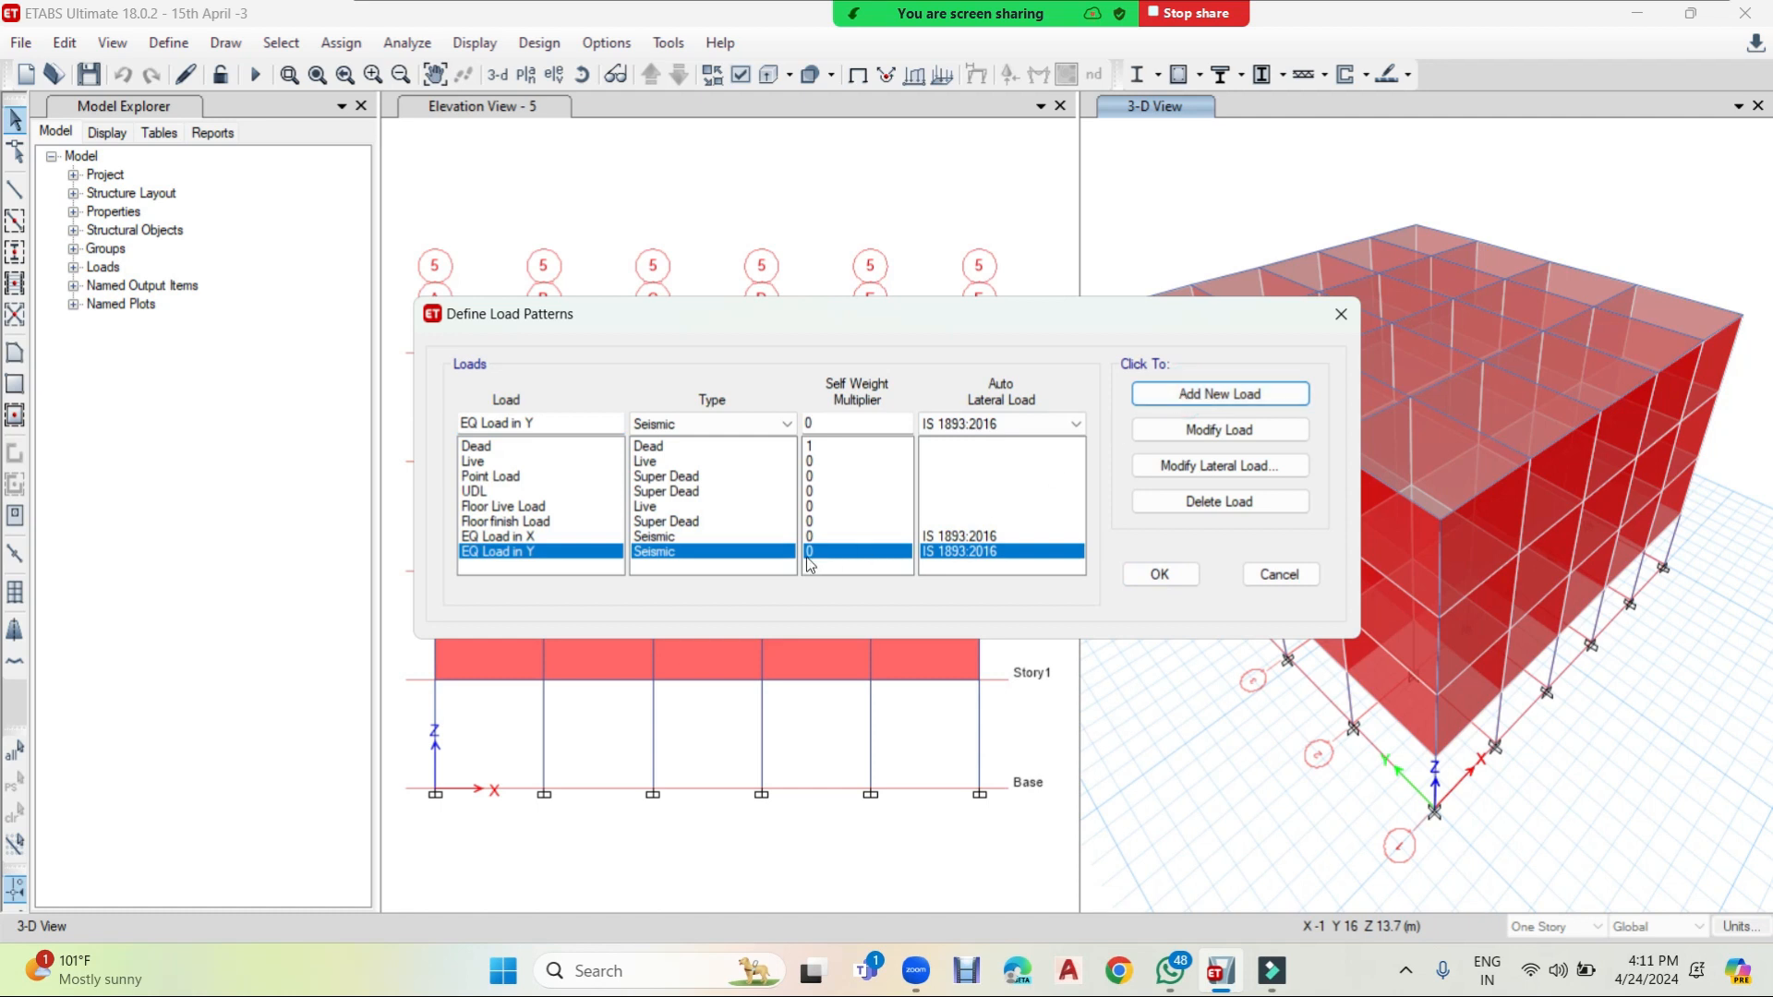
# - Restrict the lateral load of EQ Load in X to X Dir only, without any Y direction or eccentricity cases
pyautogui.click(537, 534)
pyautogui.click(1224, 465)
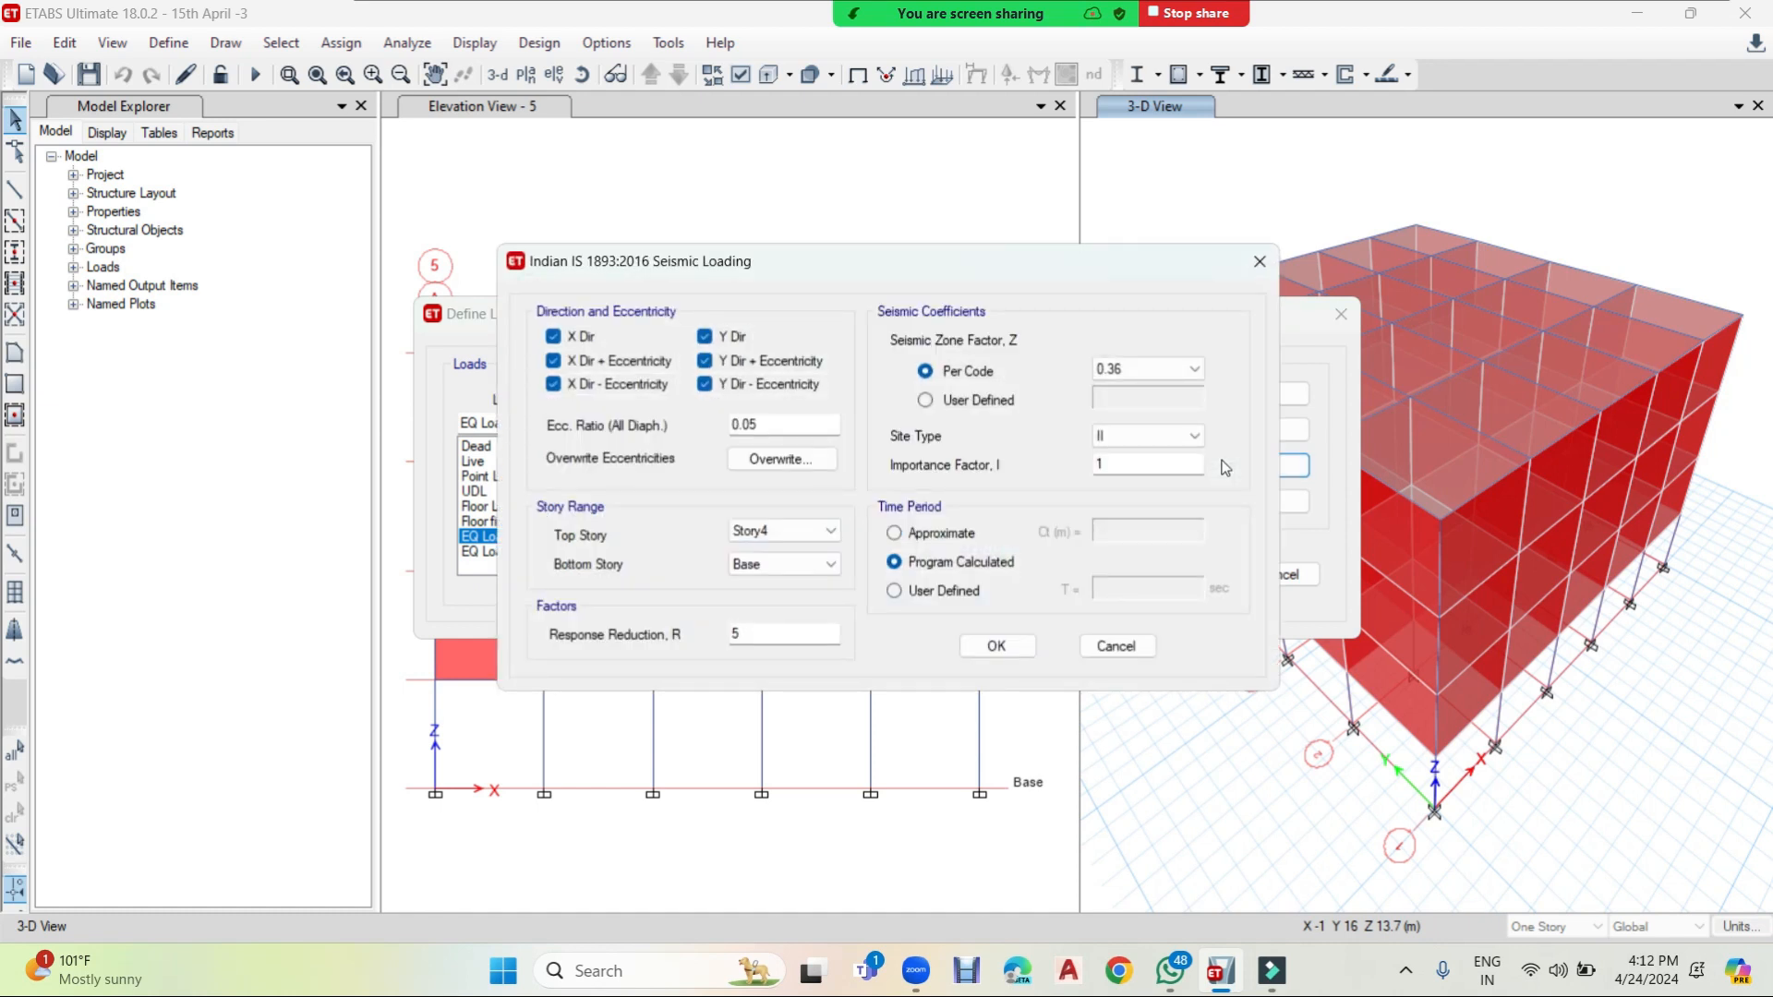
pyautogui.moveTo(718, 269); pyautogui.dragTo(959, 248)
pyautogui.click(924, 314)
pyautogui.click(924, 338)
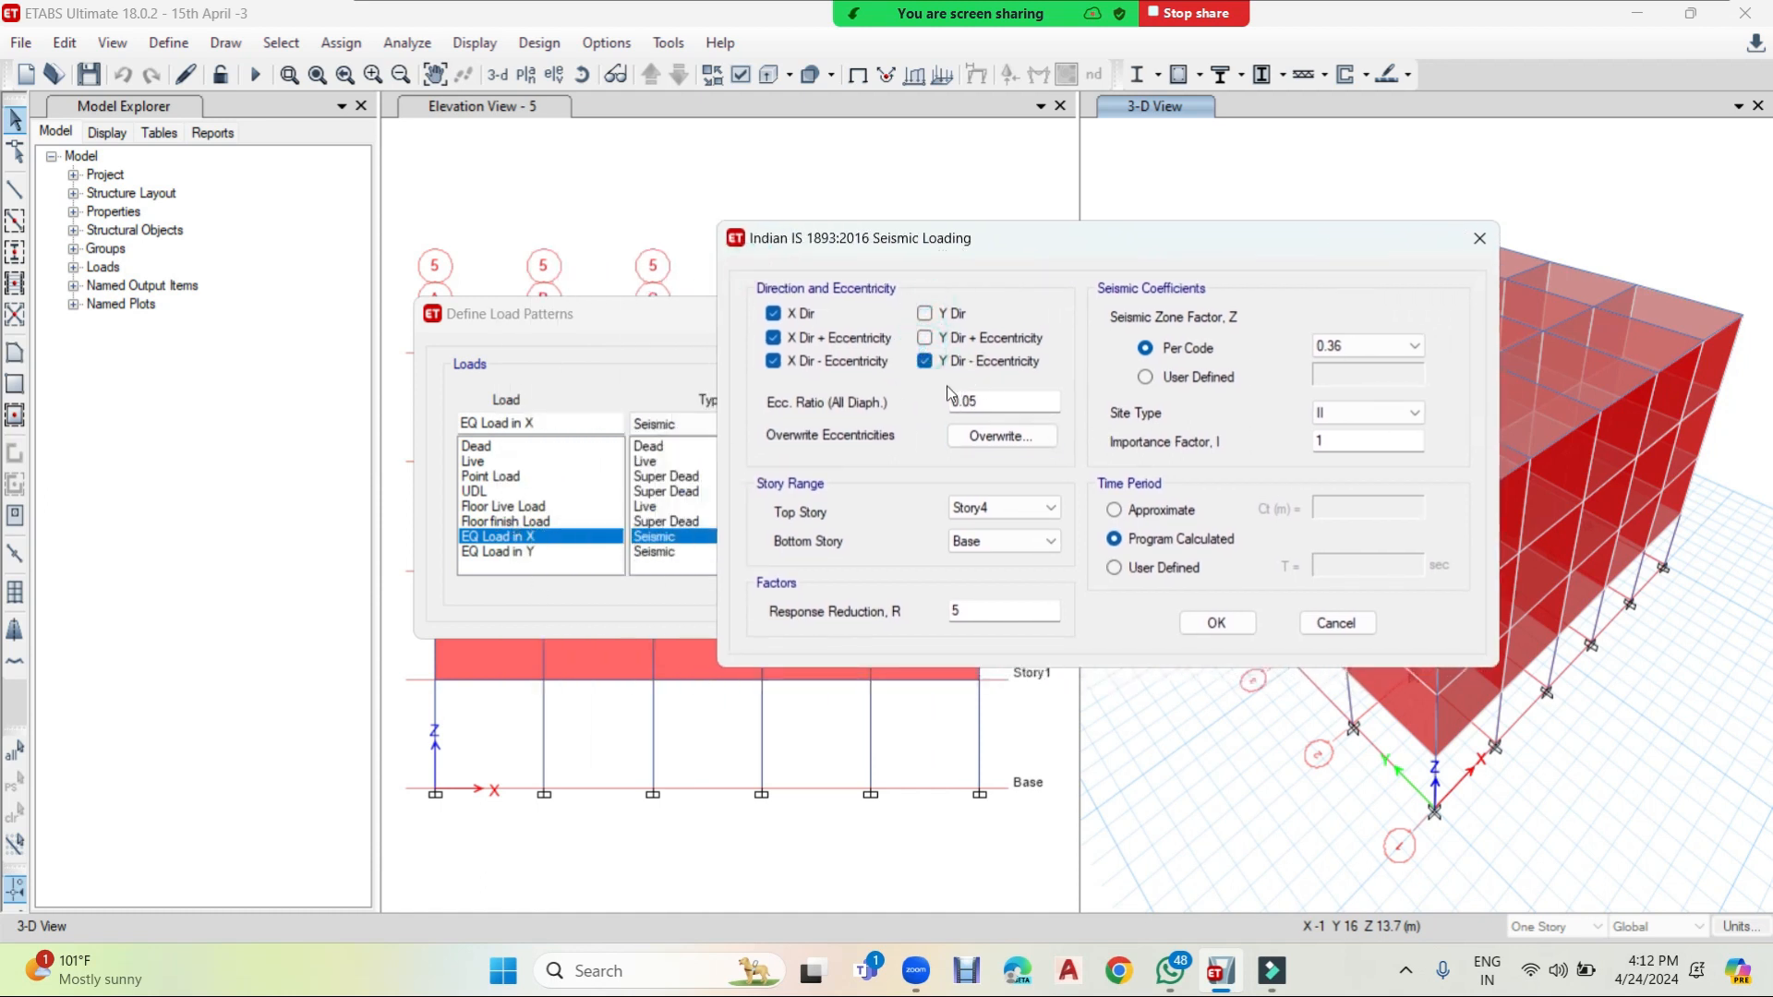
pyautogui.click(924, 361)
pyautogui.click(774, 338)
pyautogui.click(774, 361)
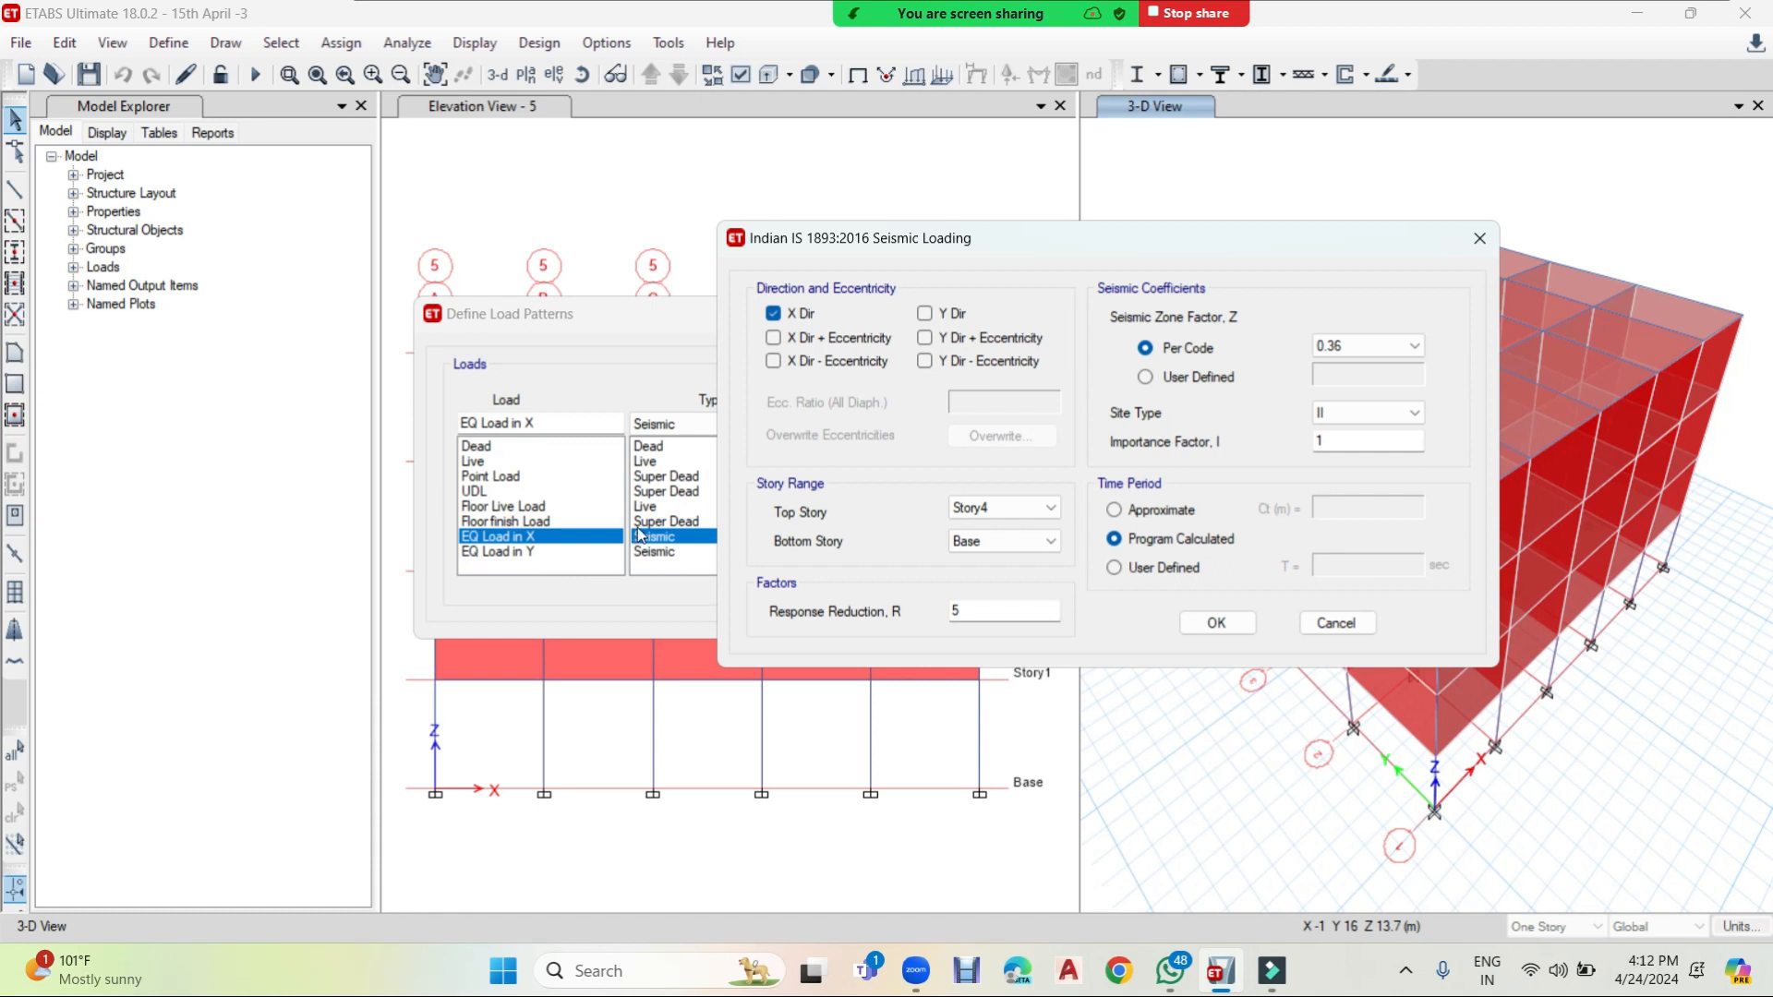
# - Check the top and bottom story range and the response reduction factor of EQ Load in X
pyautogui.click(1009, 508)
pyautogui.click(1009, 506)
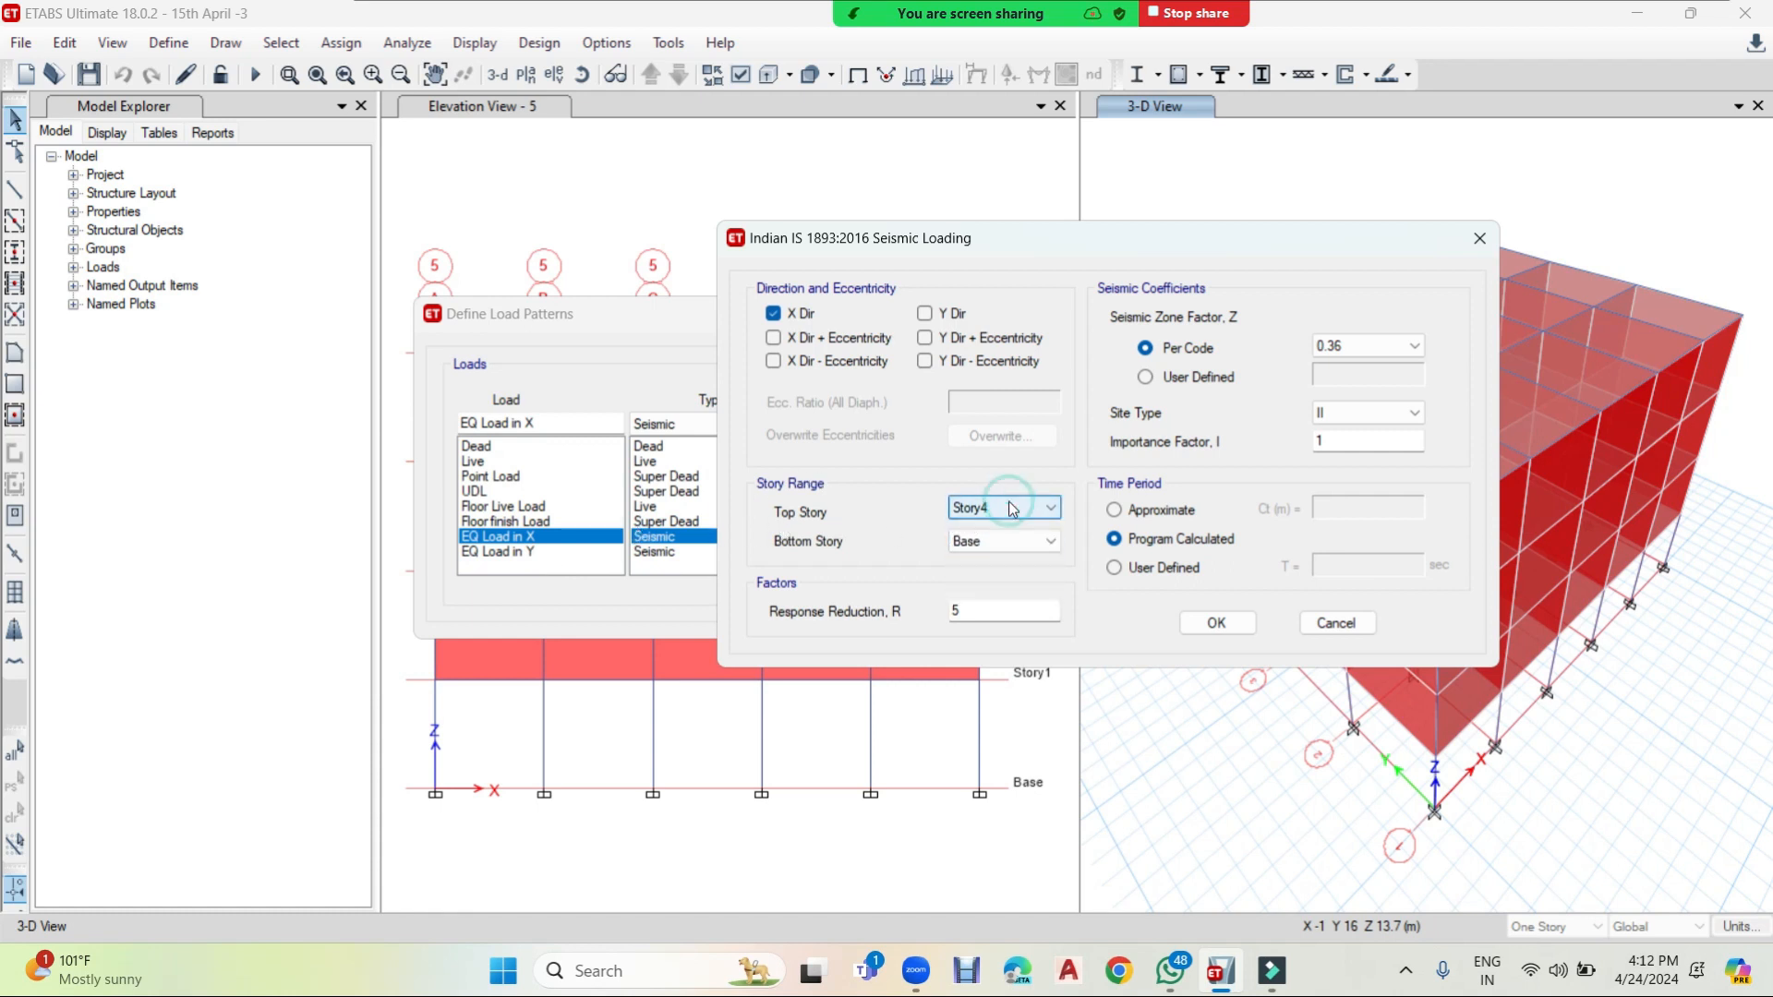
pyautogui.click(1035, 546)
pyautogui.click(1032, 541)
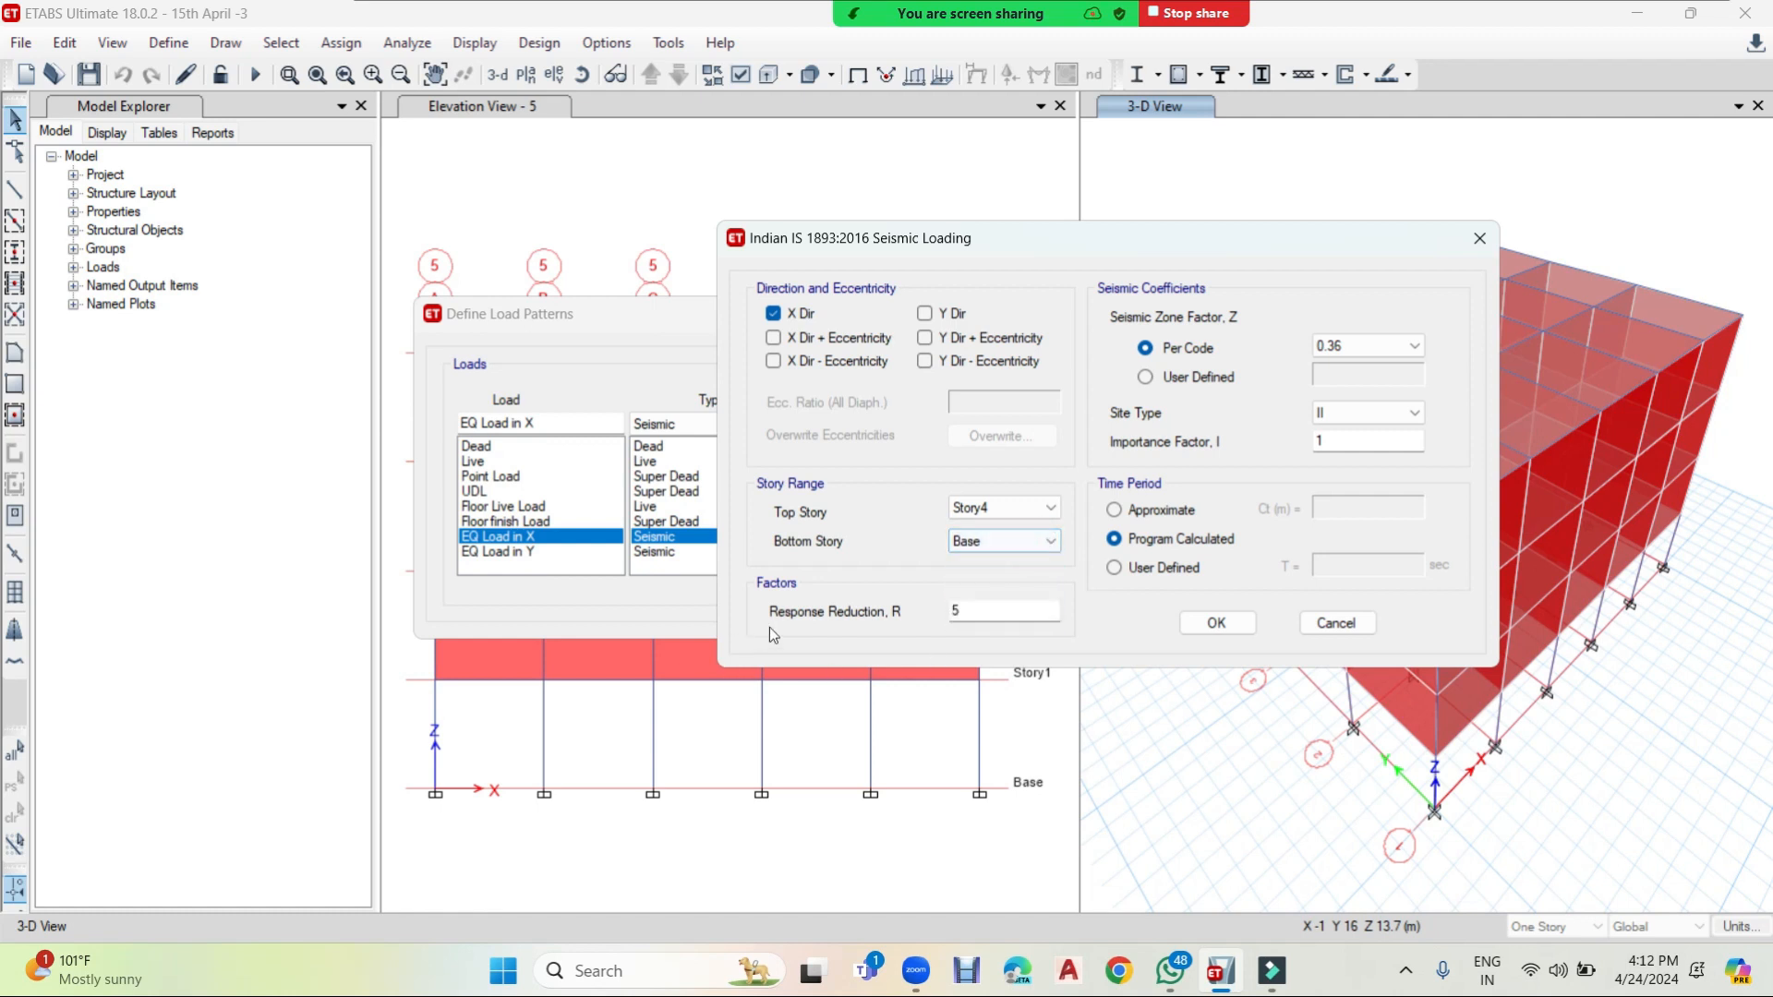
pyautogui.doubleClick(955, 605)
pyautogui.click(975, 606)
# - Set the seismic zone factor of EQ Load in X to 0.16 per code, with site type II
pyautogui.click(1394, 345)
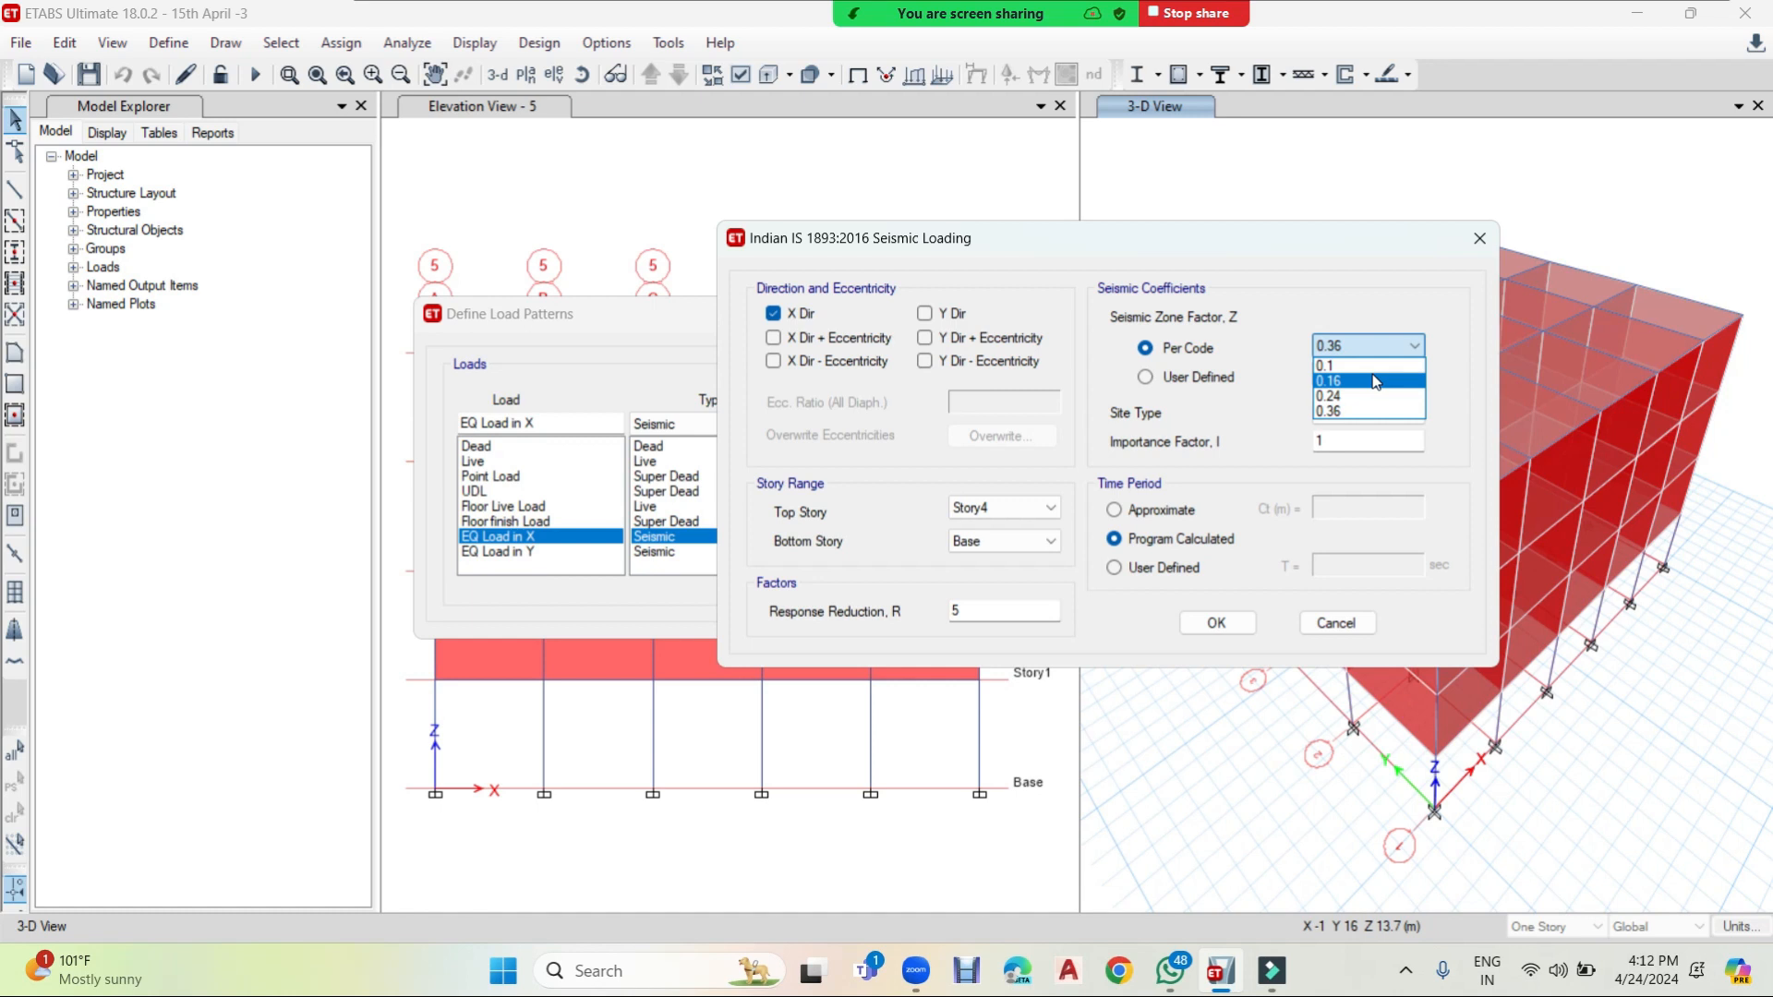
pyautogui.click(1374, 381)
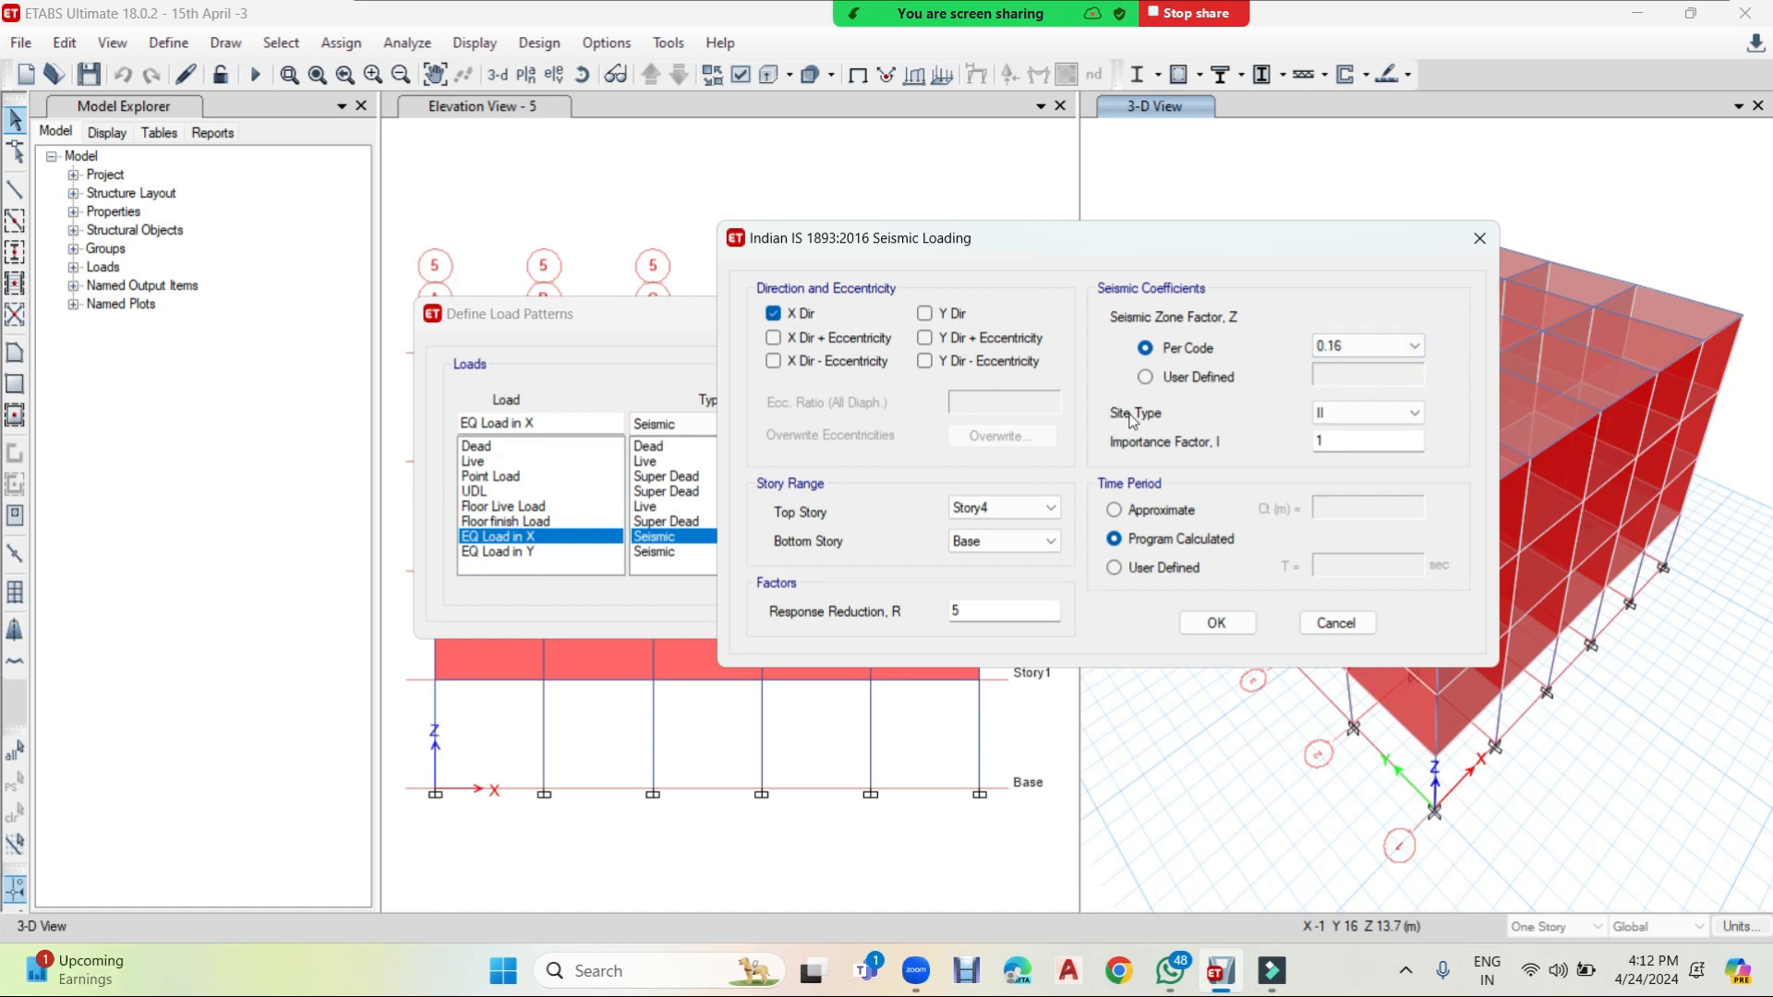
pyautogui.click(1389, 412)
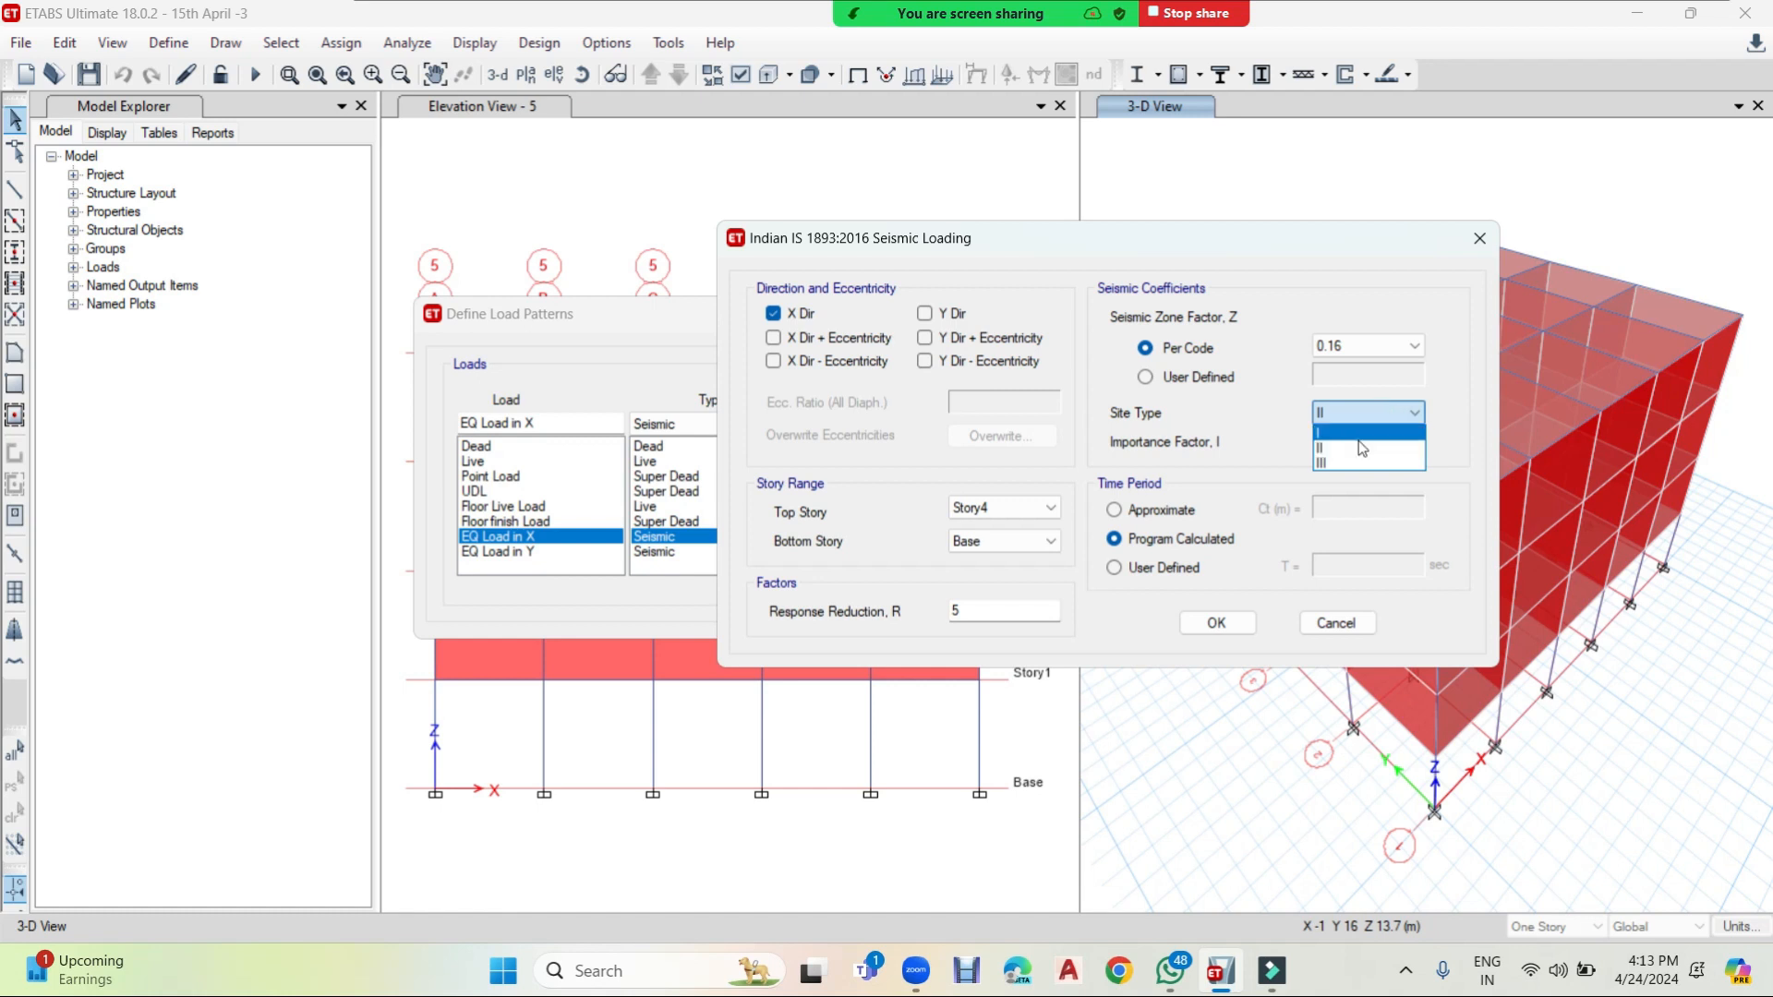
pyautogui.click(1357, 433)
pyautogui.click(1354, 414)
pyautogui.click(1339, 452)
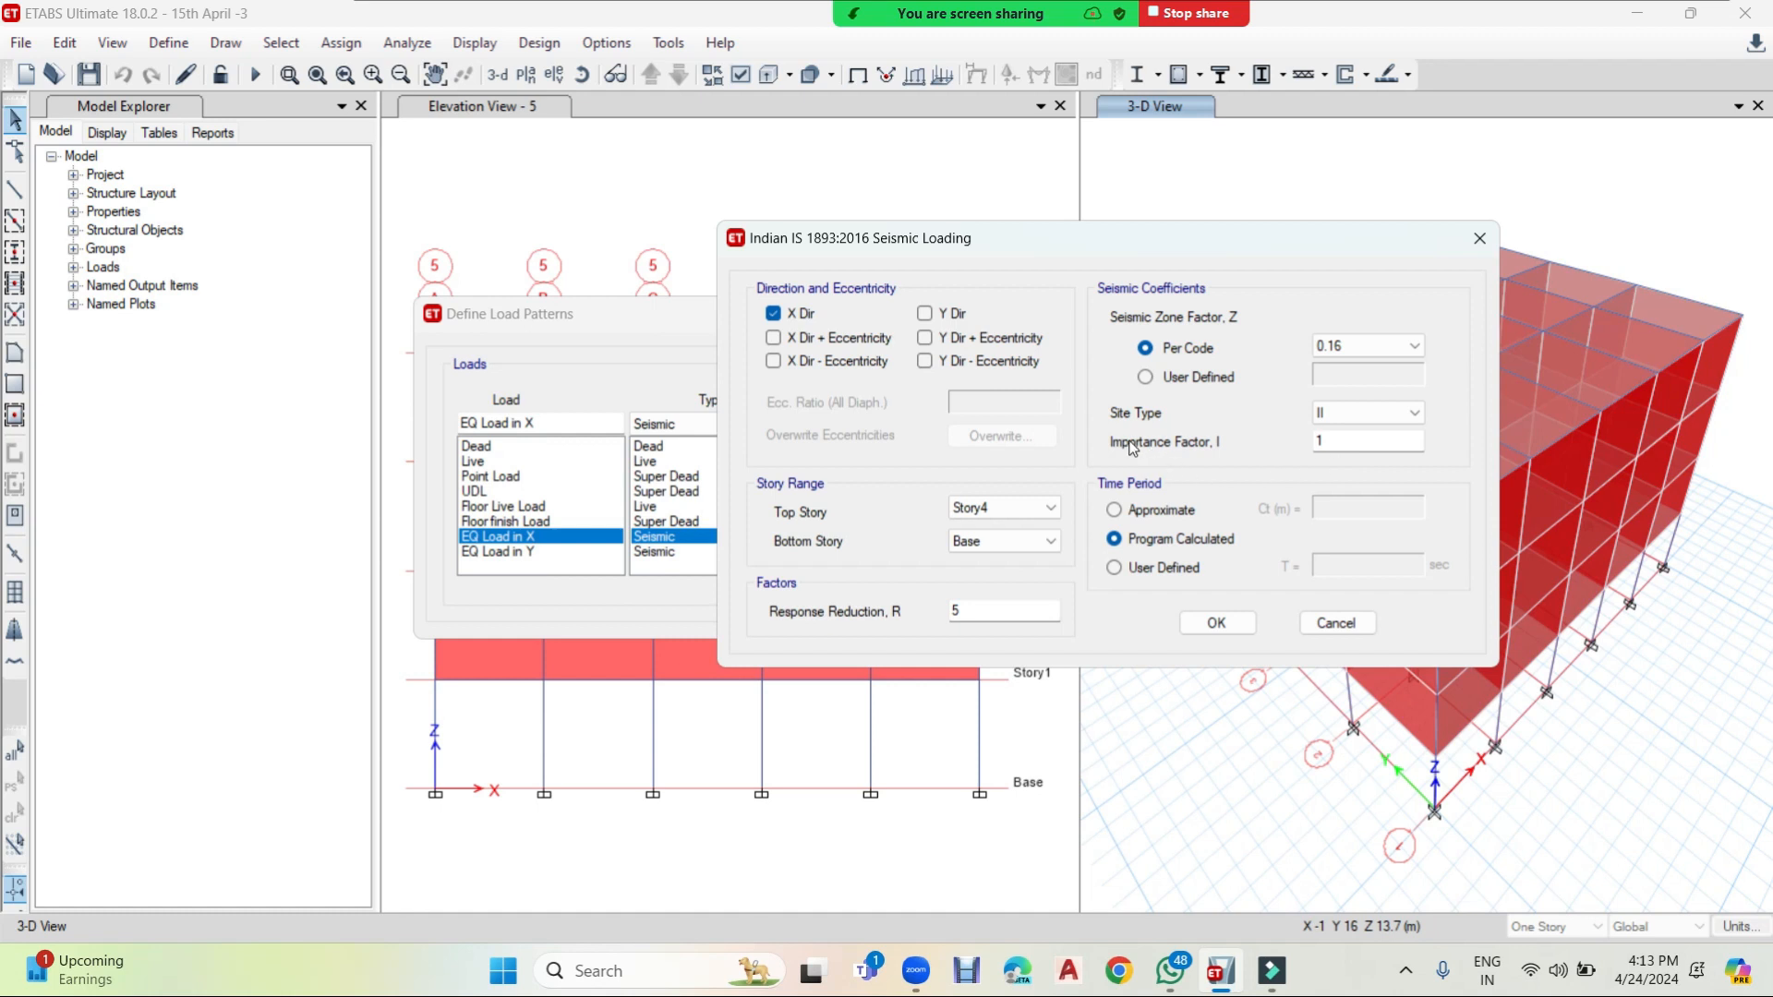
pyautogui.click(1396, 442)
# - Use the Program Calculated time period for EQ Load in X and accept its seismic loading settings
pyautogui.click(1114, 568)
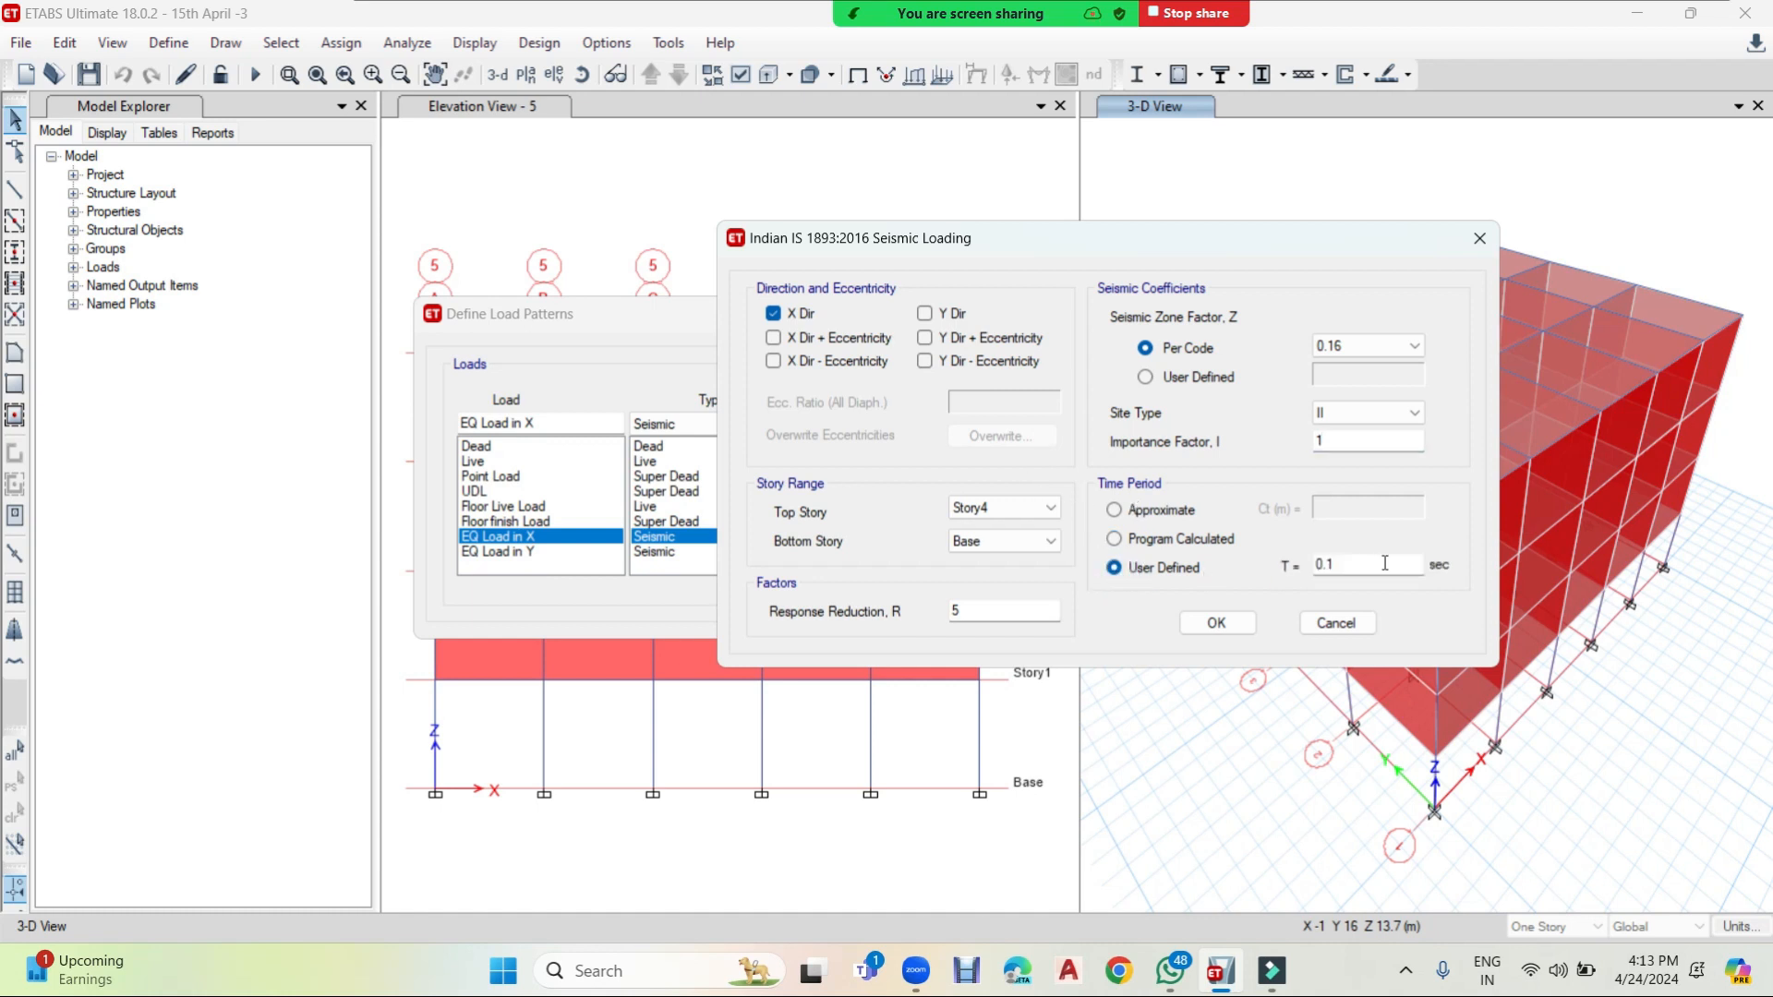
pyautogui.moveTo(1382, 564); pyautogui.dragTo(1315, 567)
pyautogui.click(1114, 539)
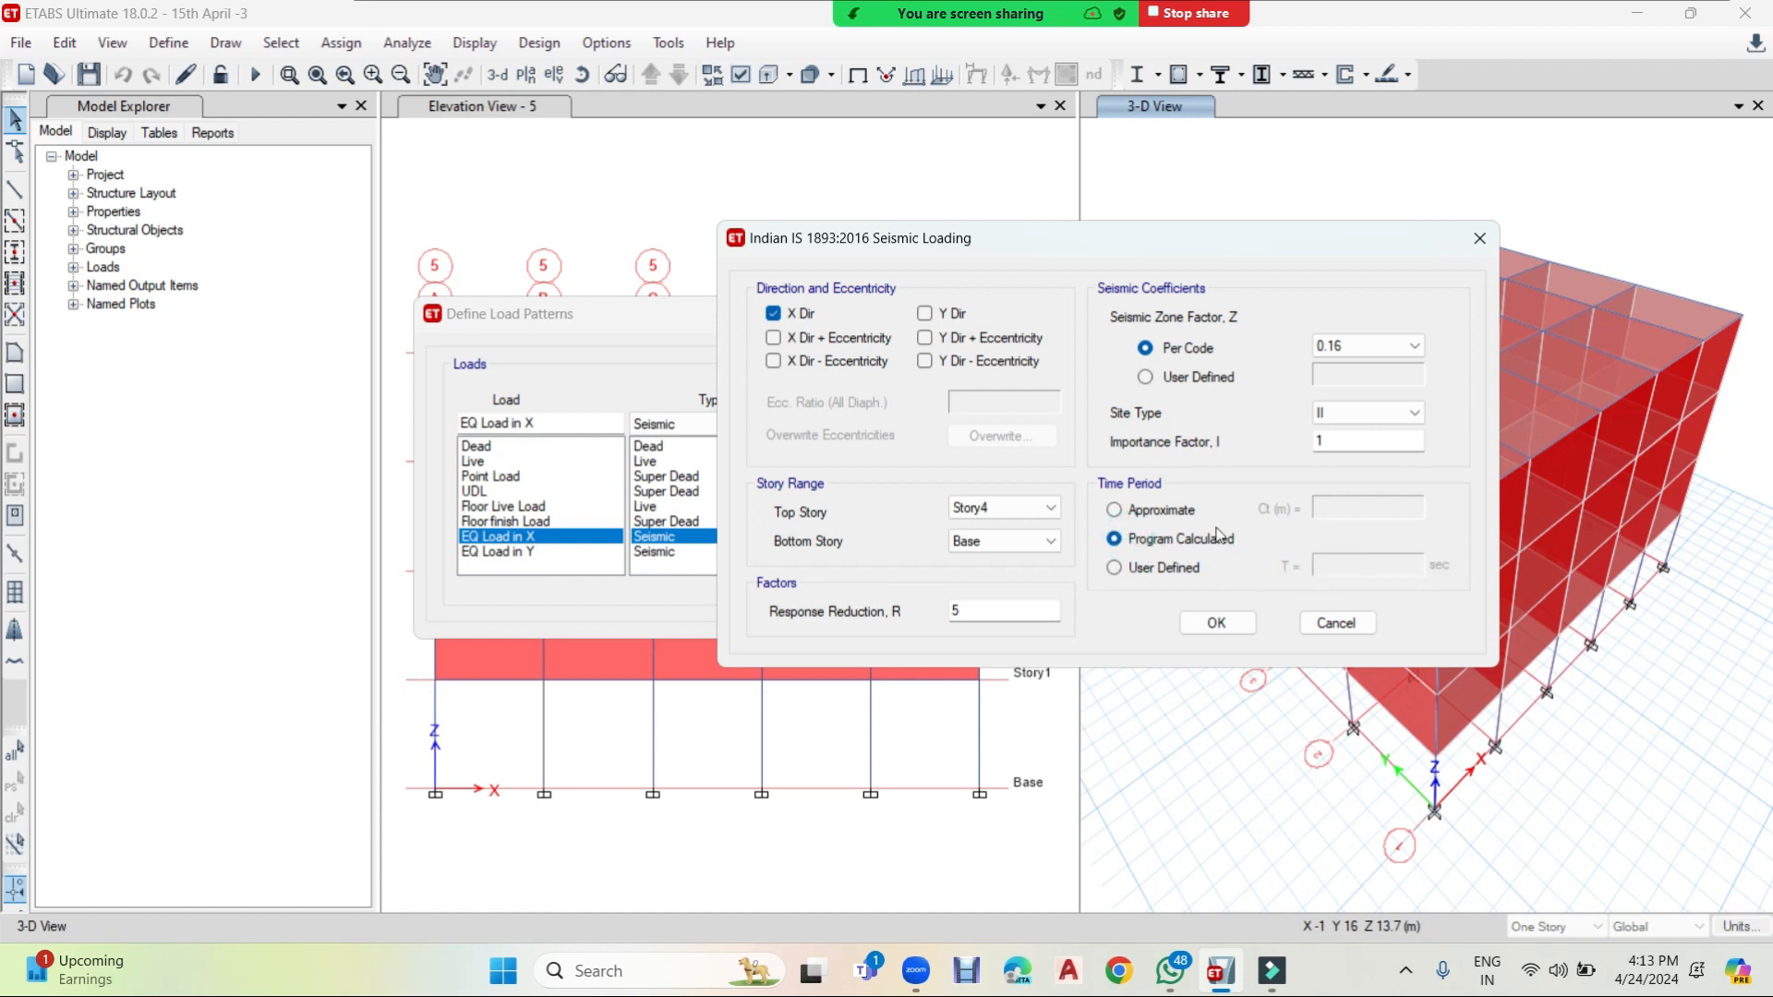
pyautogui.click(1217, 624)
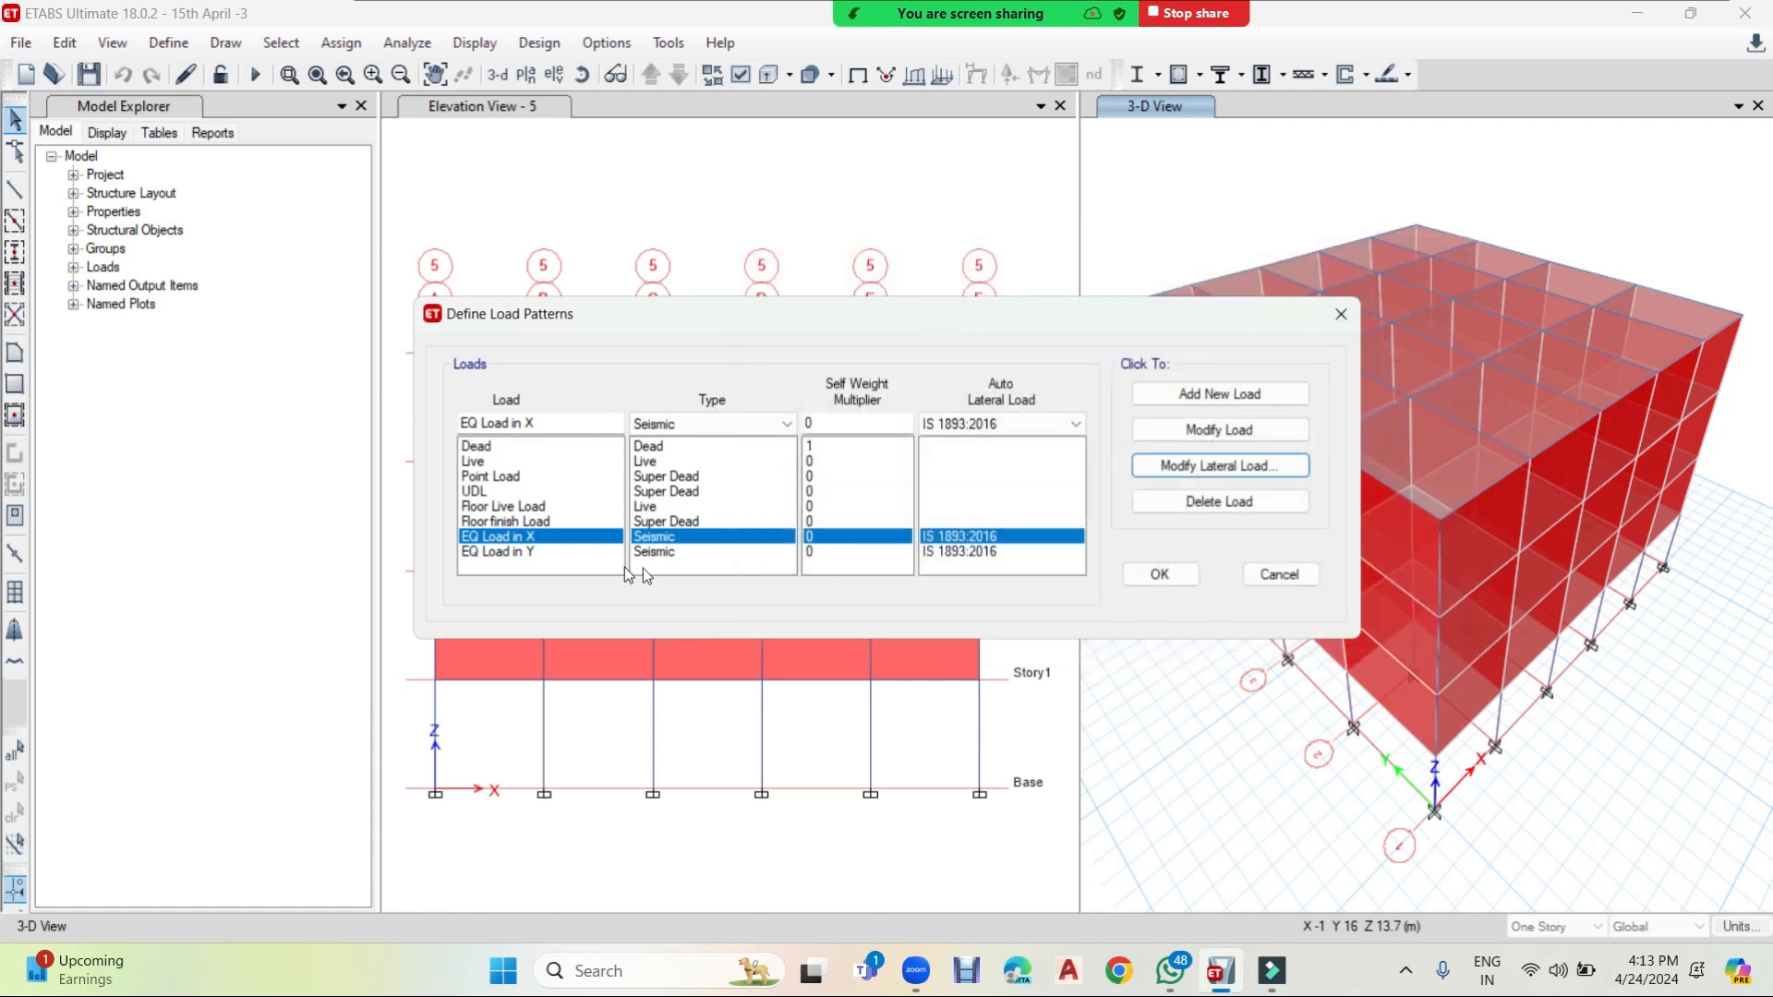
# - Select EQ Load in Y and restrict its IS 1893:2016 lateral loading to Y Dir only
pyautogui.click(503, 552)
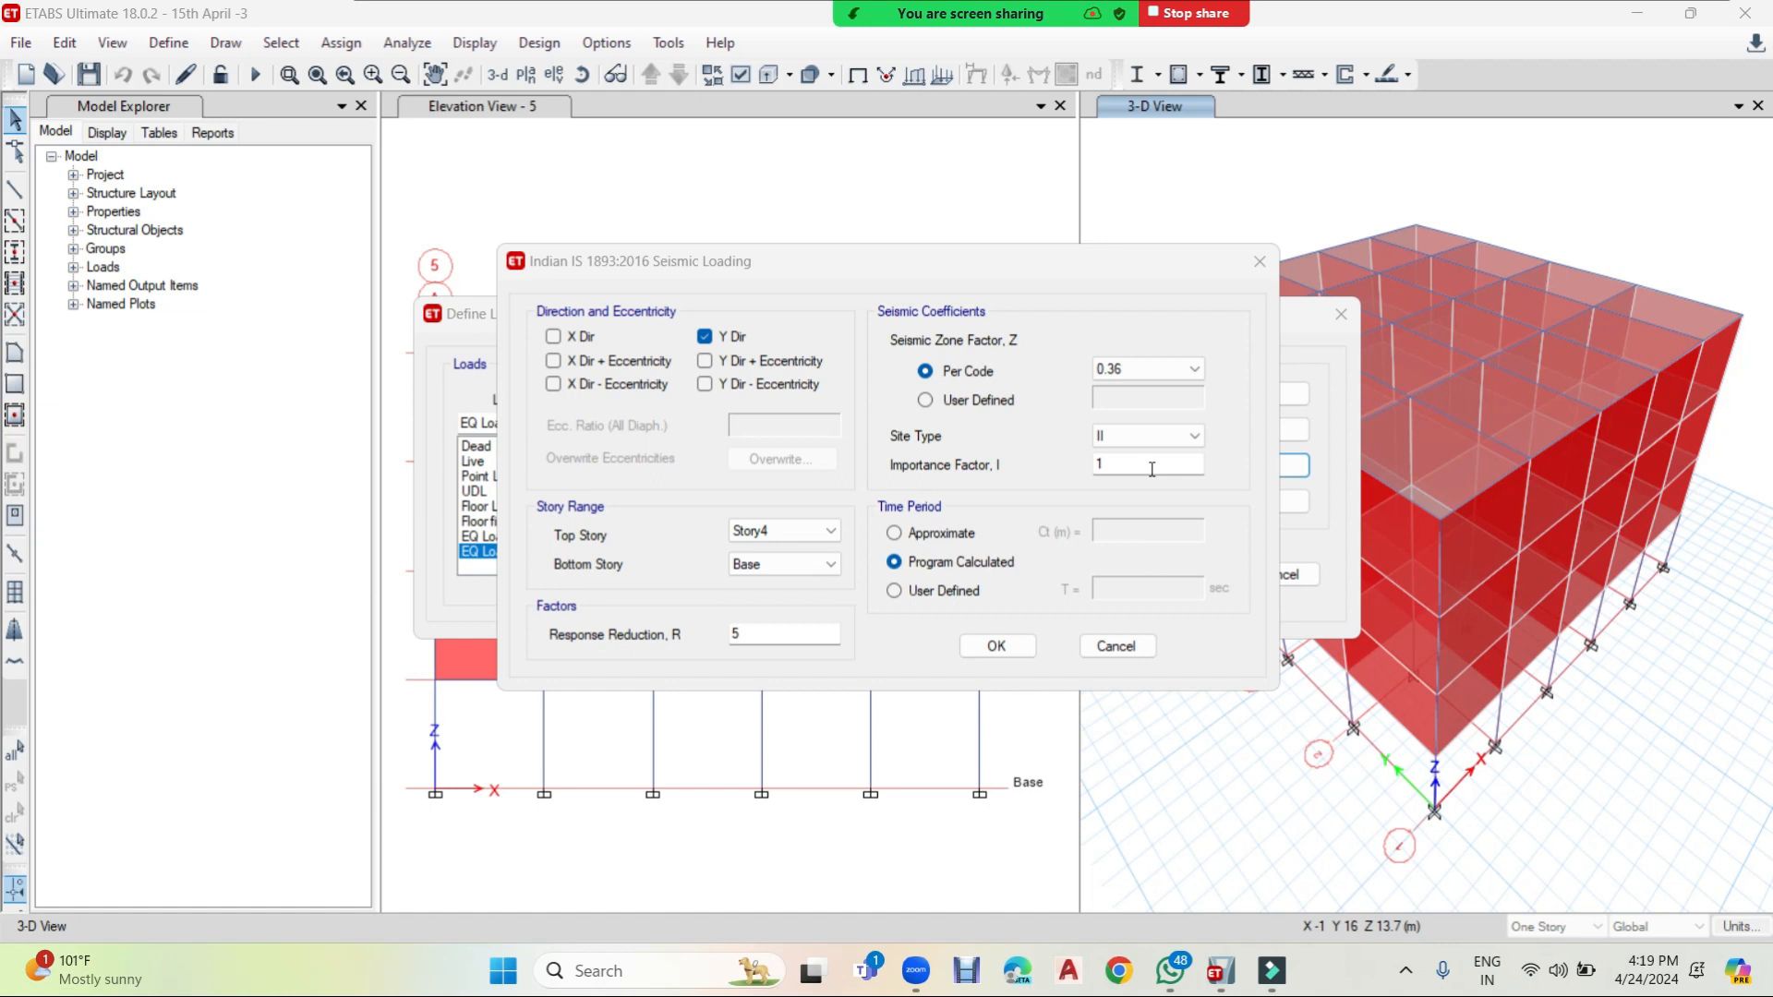
pyautogui.click(704, 360)
pyautogui.doubleClick(795, 426)
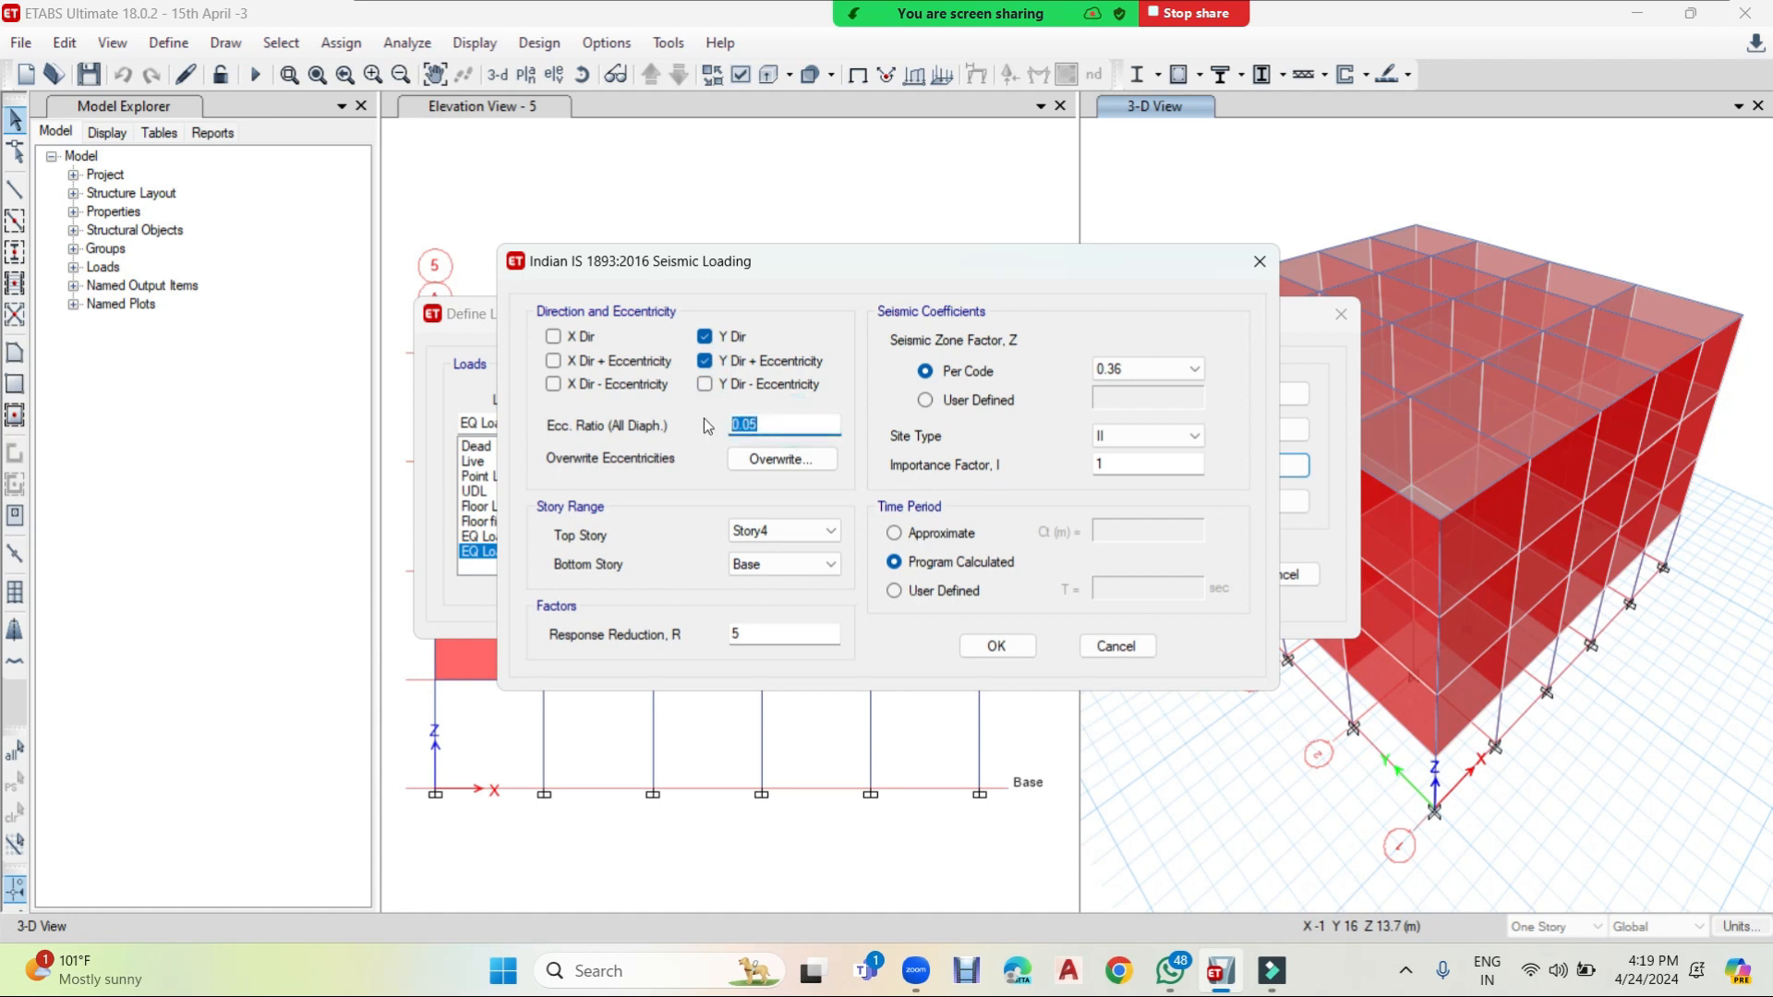
pyautogui.click(776, 430)
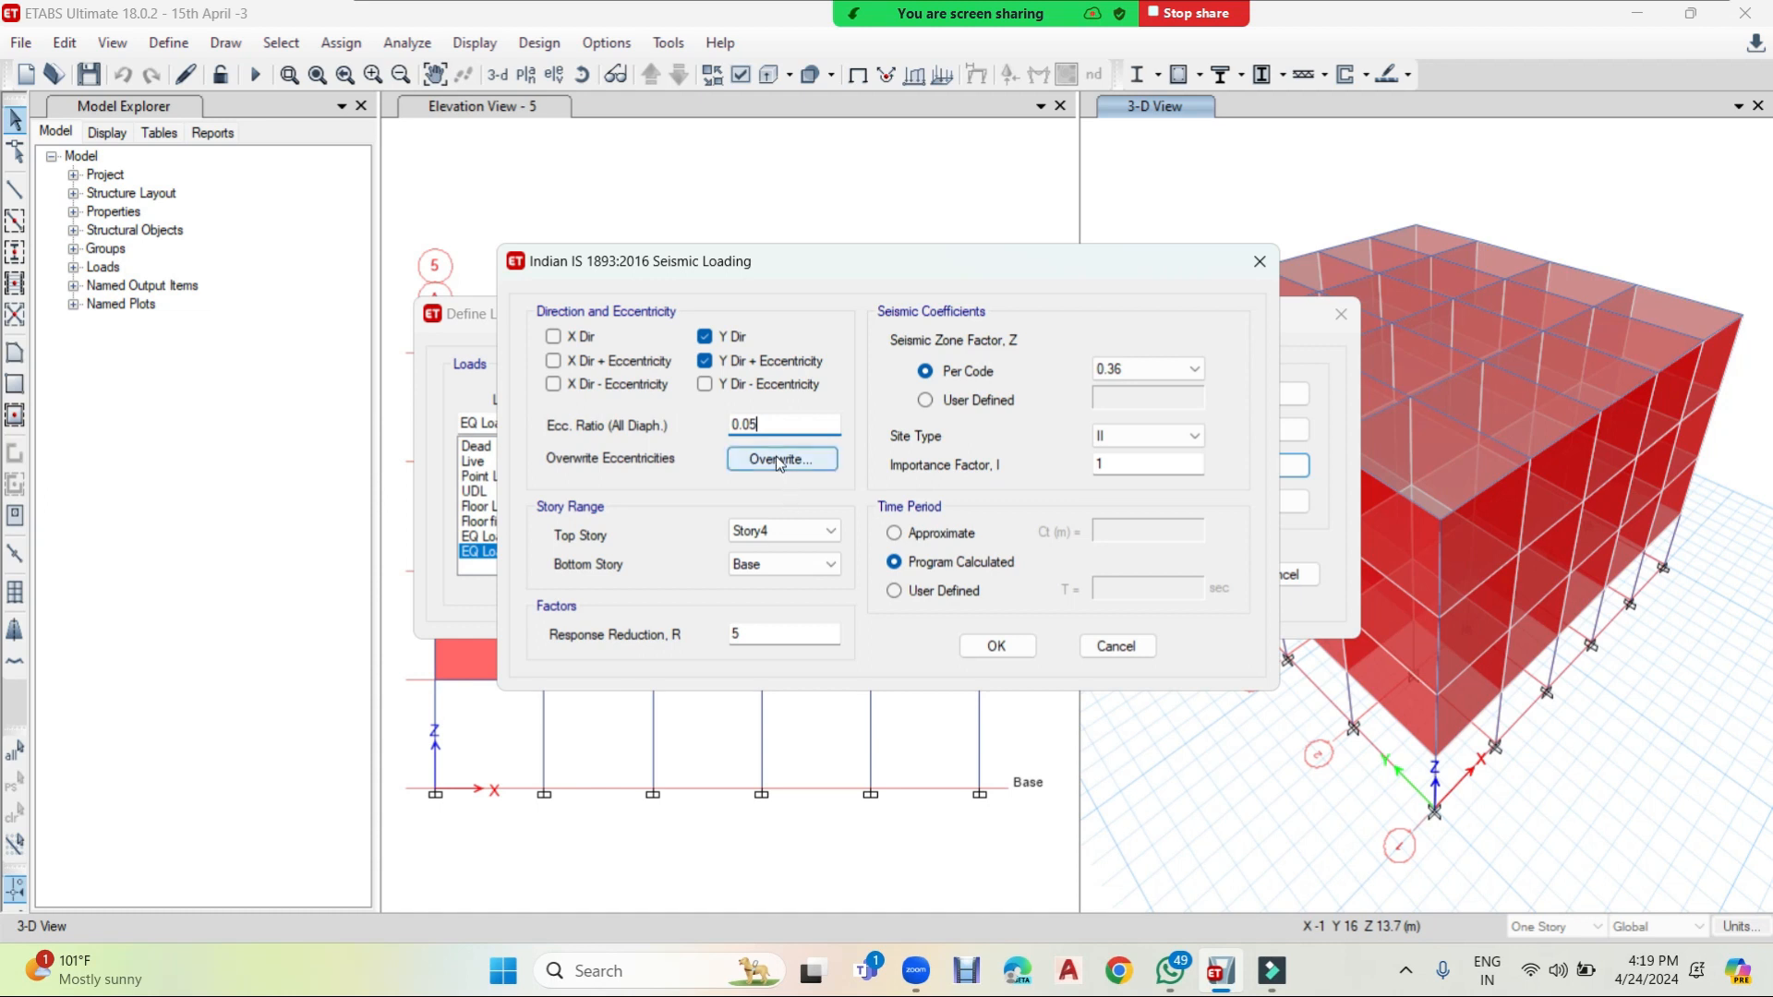
pyautogui.click(704, 361)
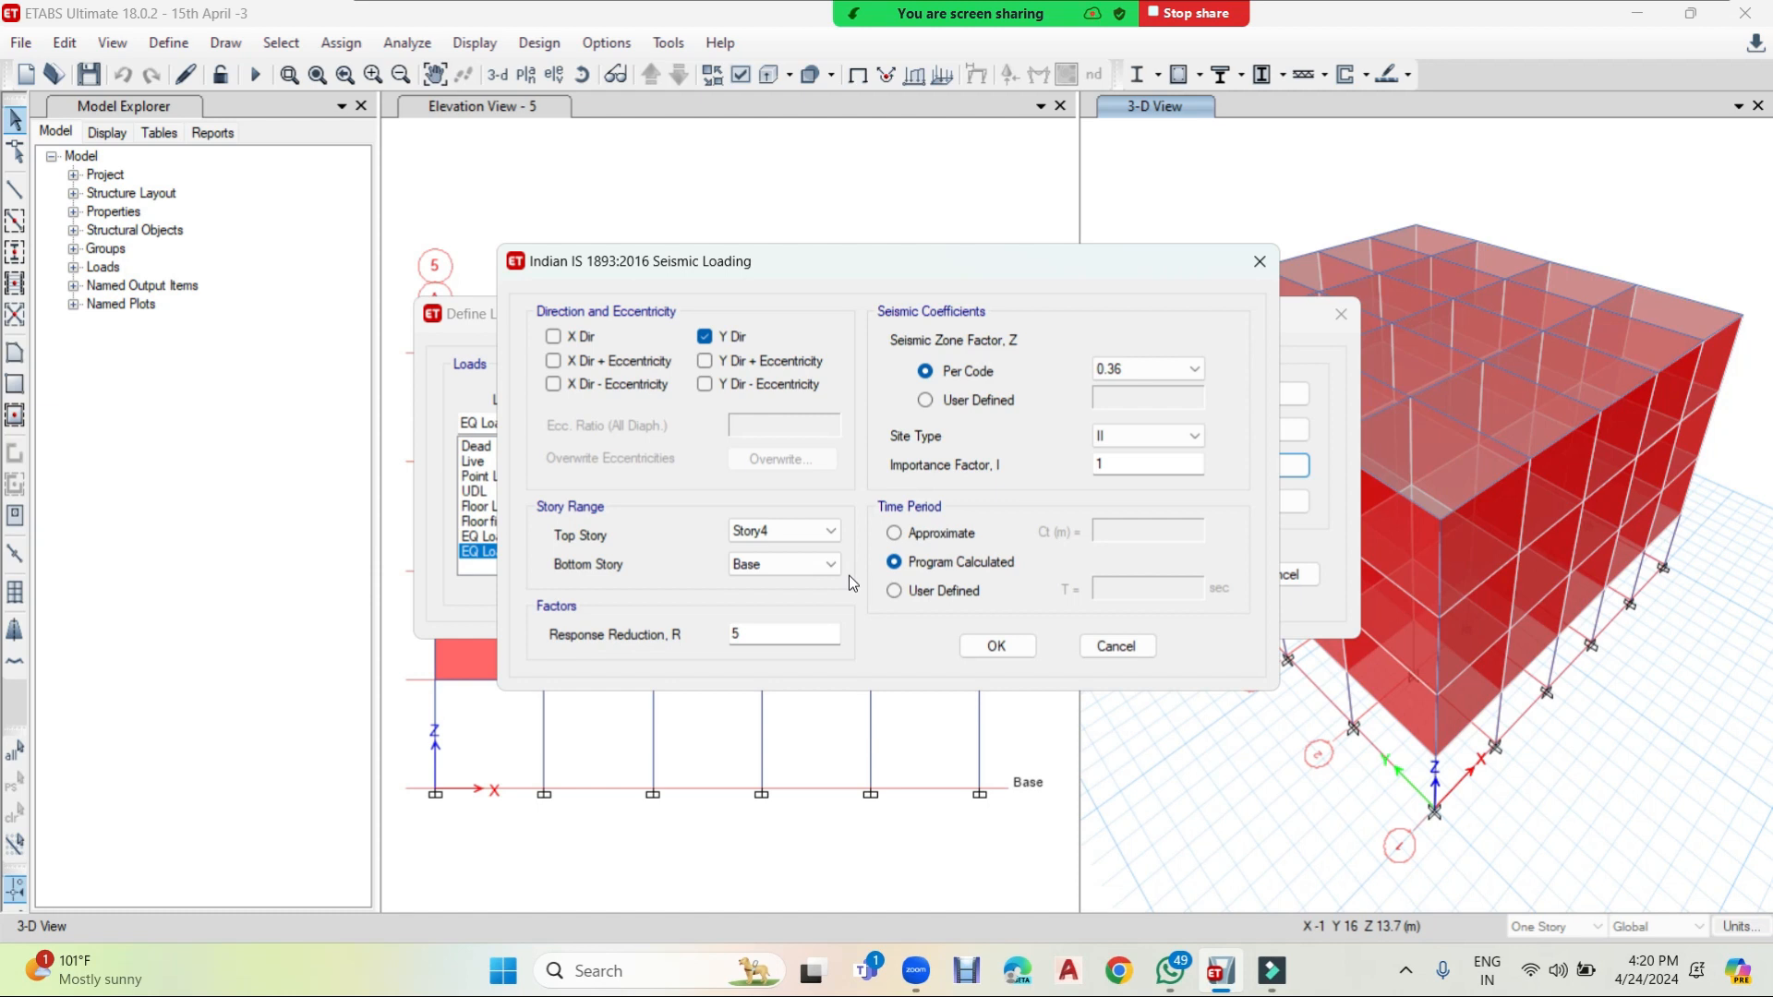
pyautogui.click(704, 361)
pyautogui.click(703, 386)
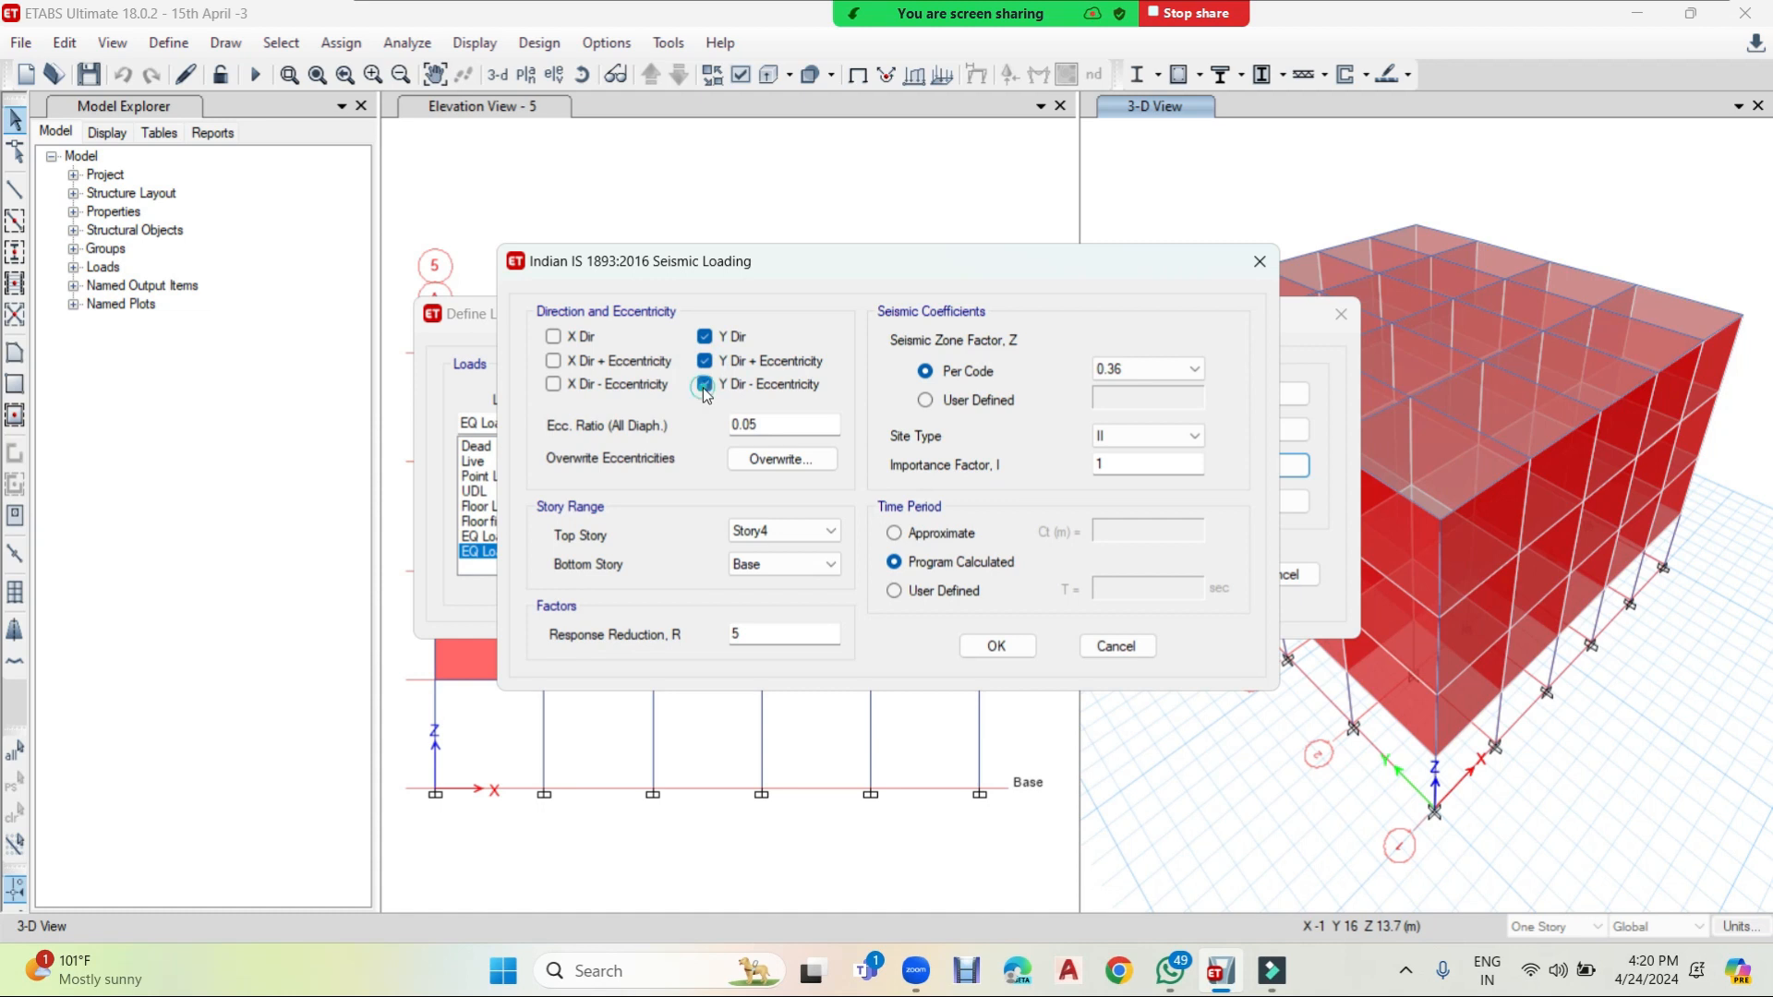
pyautogui.doubleClick(800, 424)
pyautogui.click(705, 362)
pyautogui.click(709, 393)
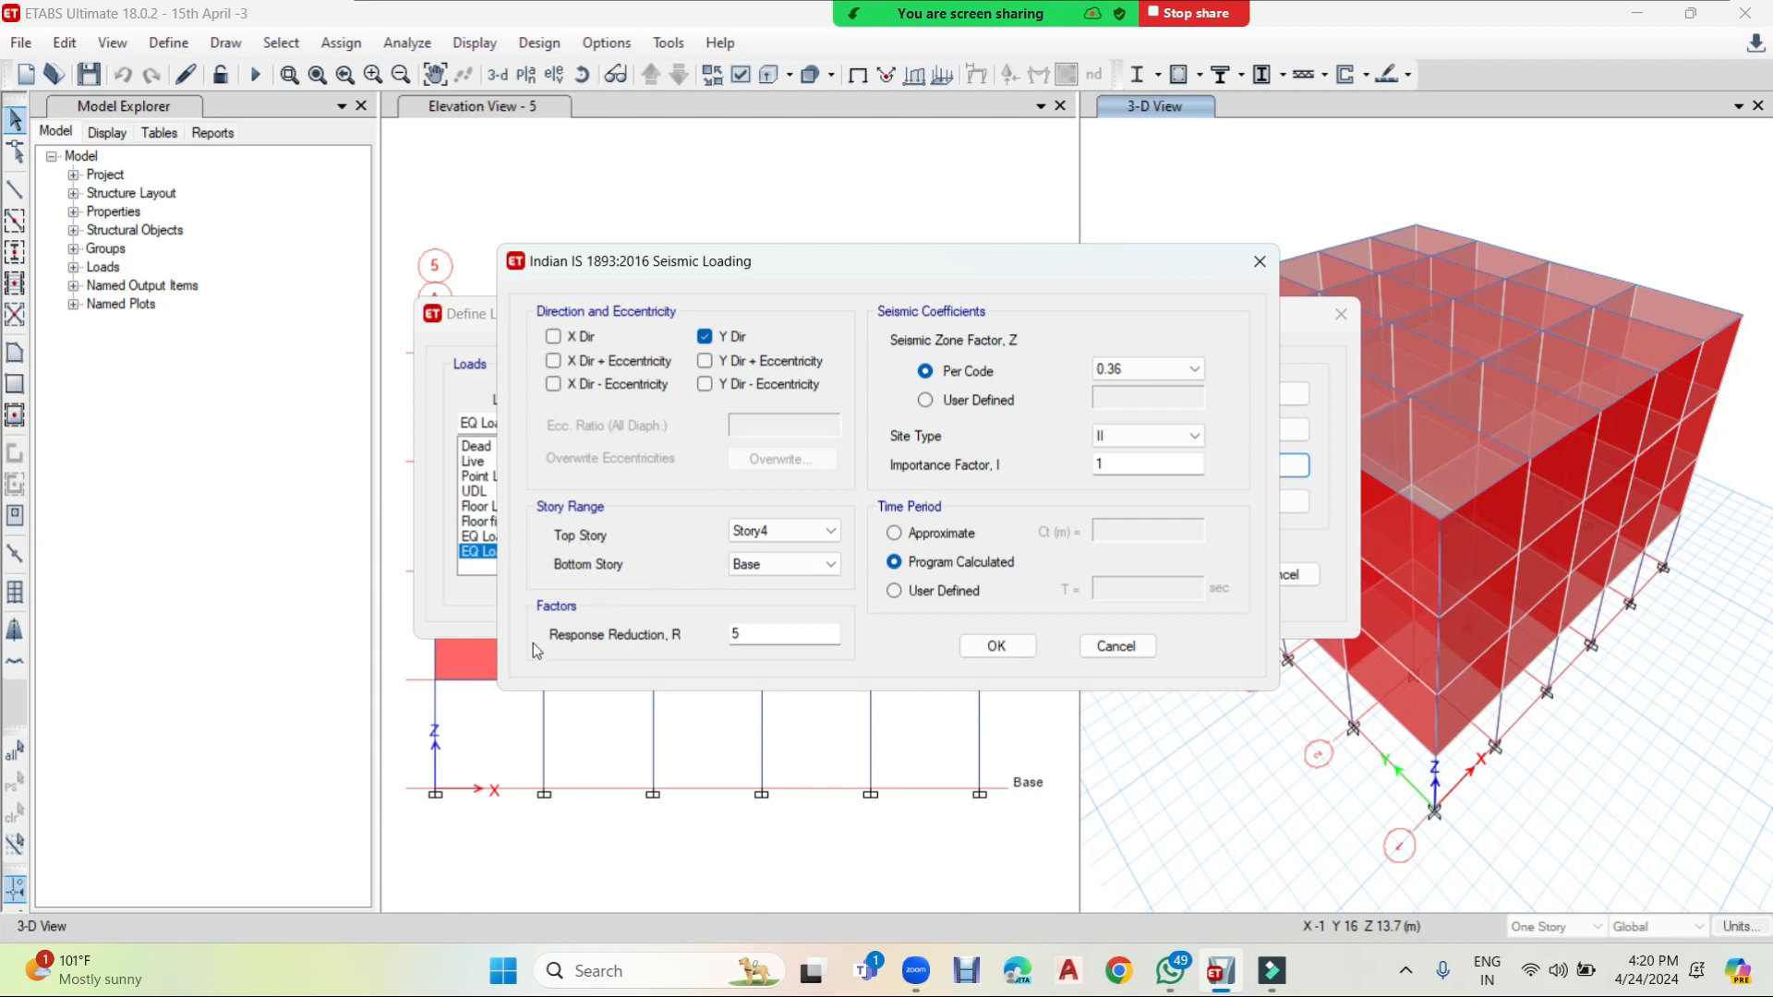
# - Set the zone factor of EQ Load in Y to 0.16 with site type II, and accept the seismic loading and load pattern definitions
pyautogui.doubleClick(735, 633)
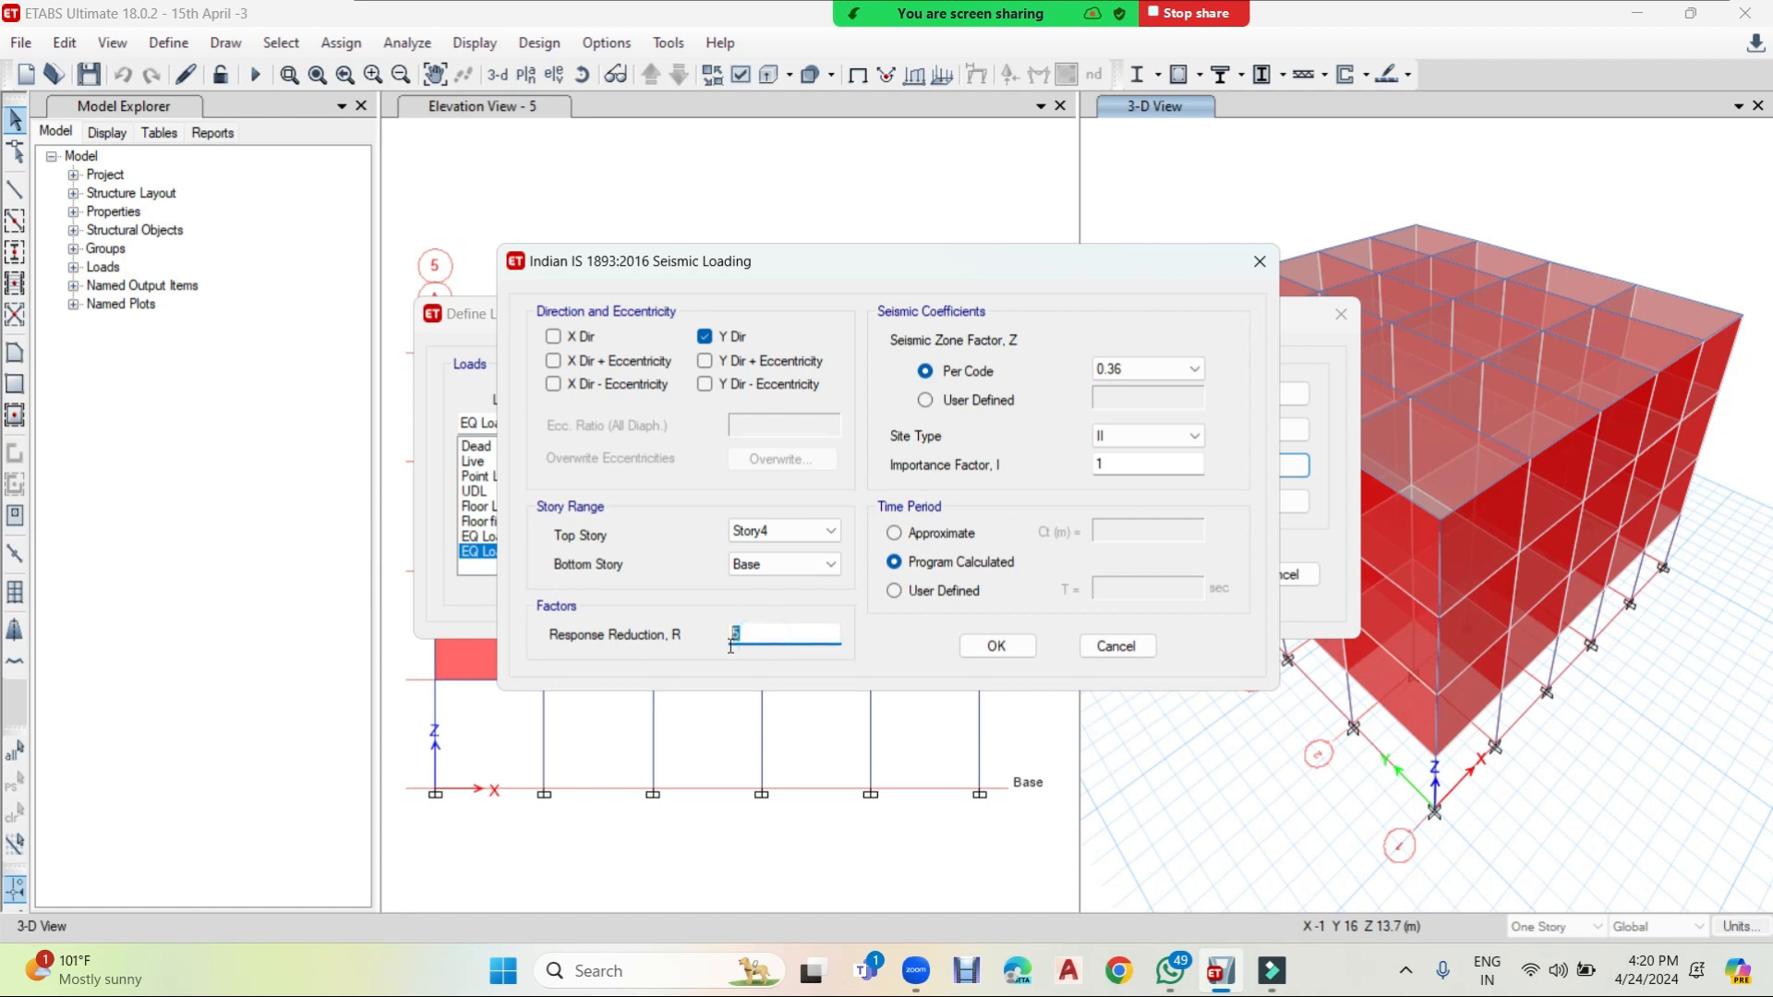
pyautogui.click(1142, 371)
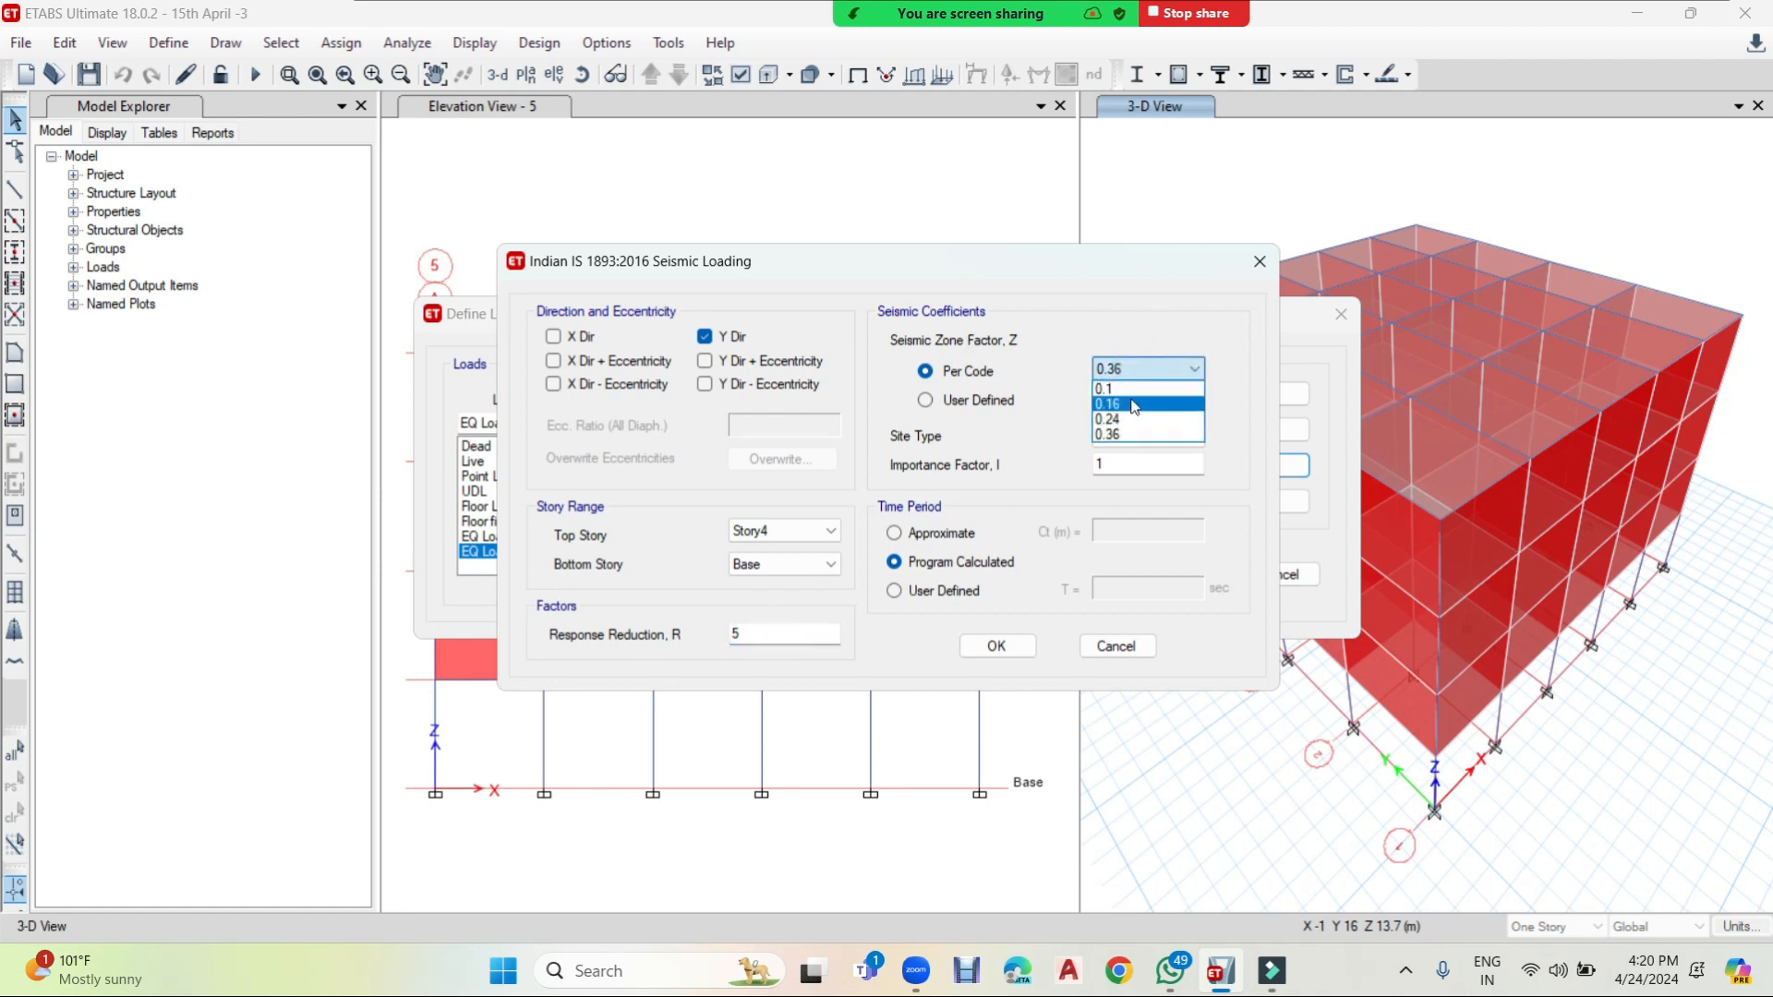
pyautogui.click(1133, 408)
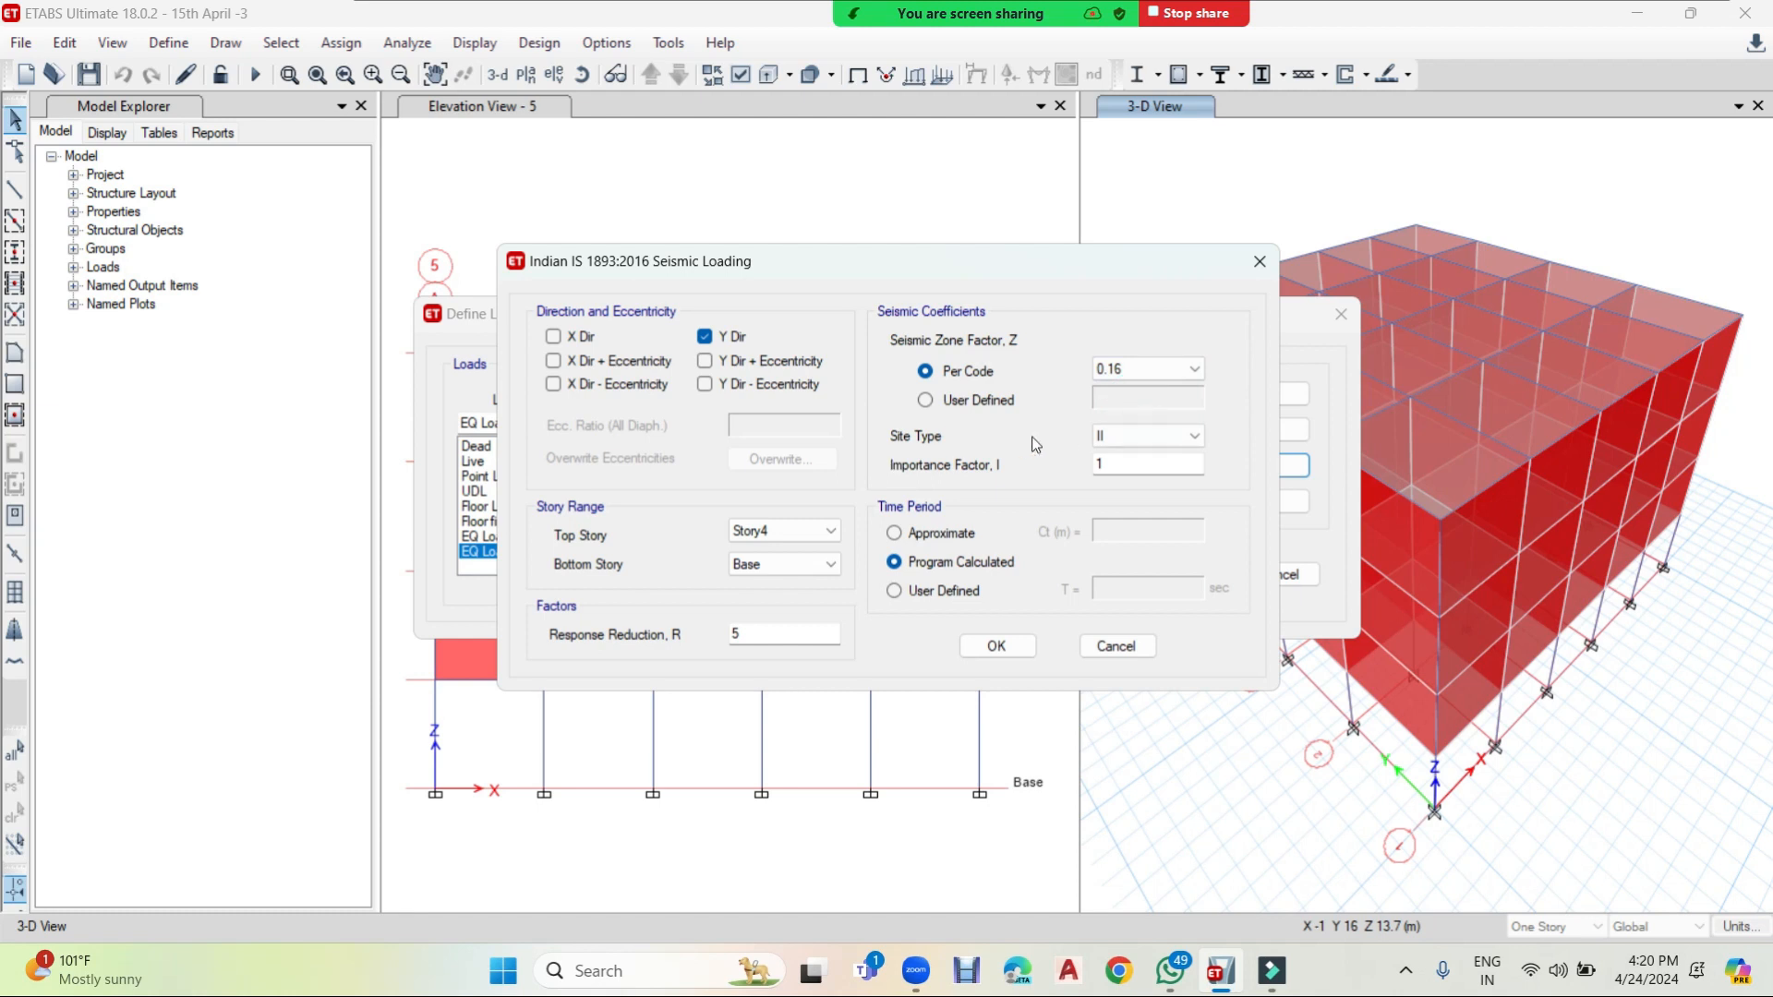
pyautogui.click(1126, 448)
pyautogui.click(1128, 462)
pyautogui.click(1106, 466)
pyautogui.click(1006, 645)
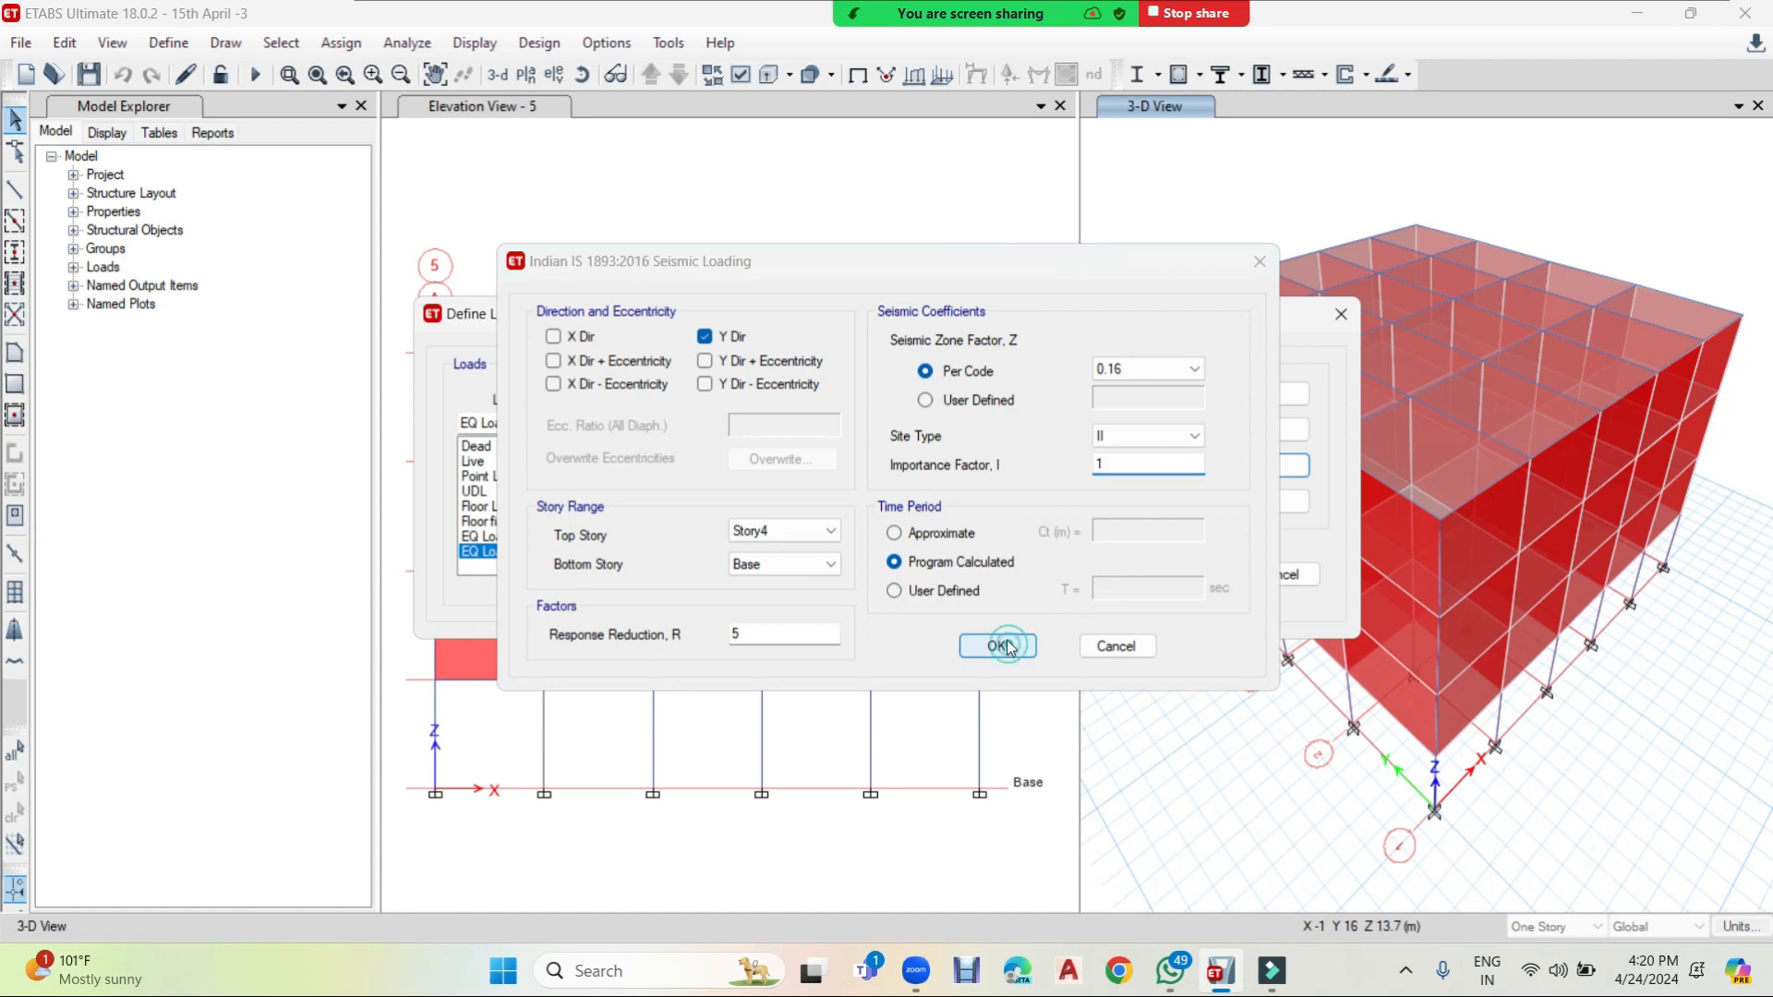
pyautogui.click(1185, 589)
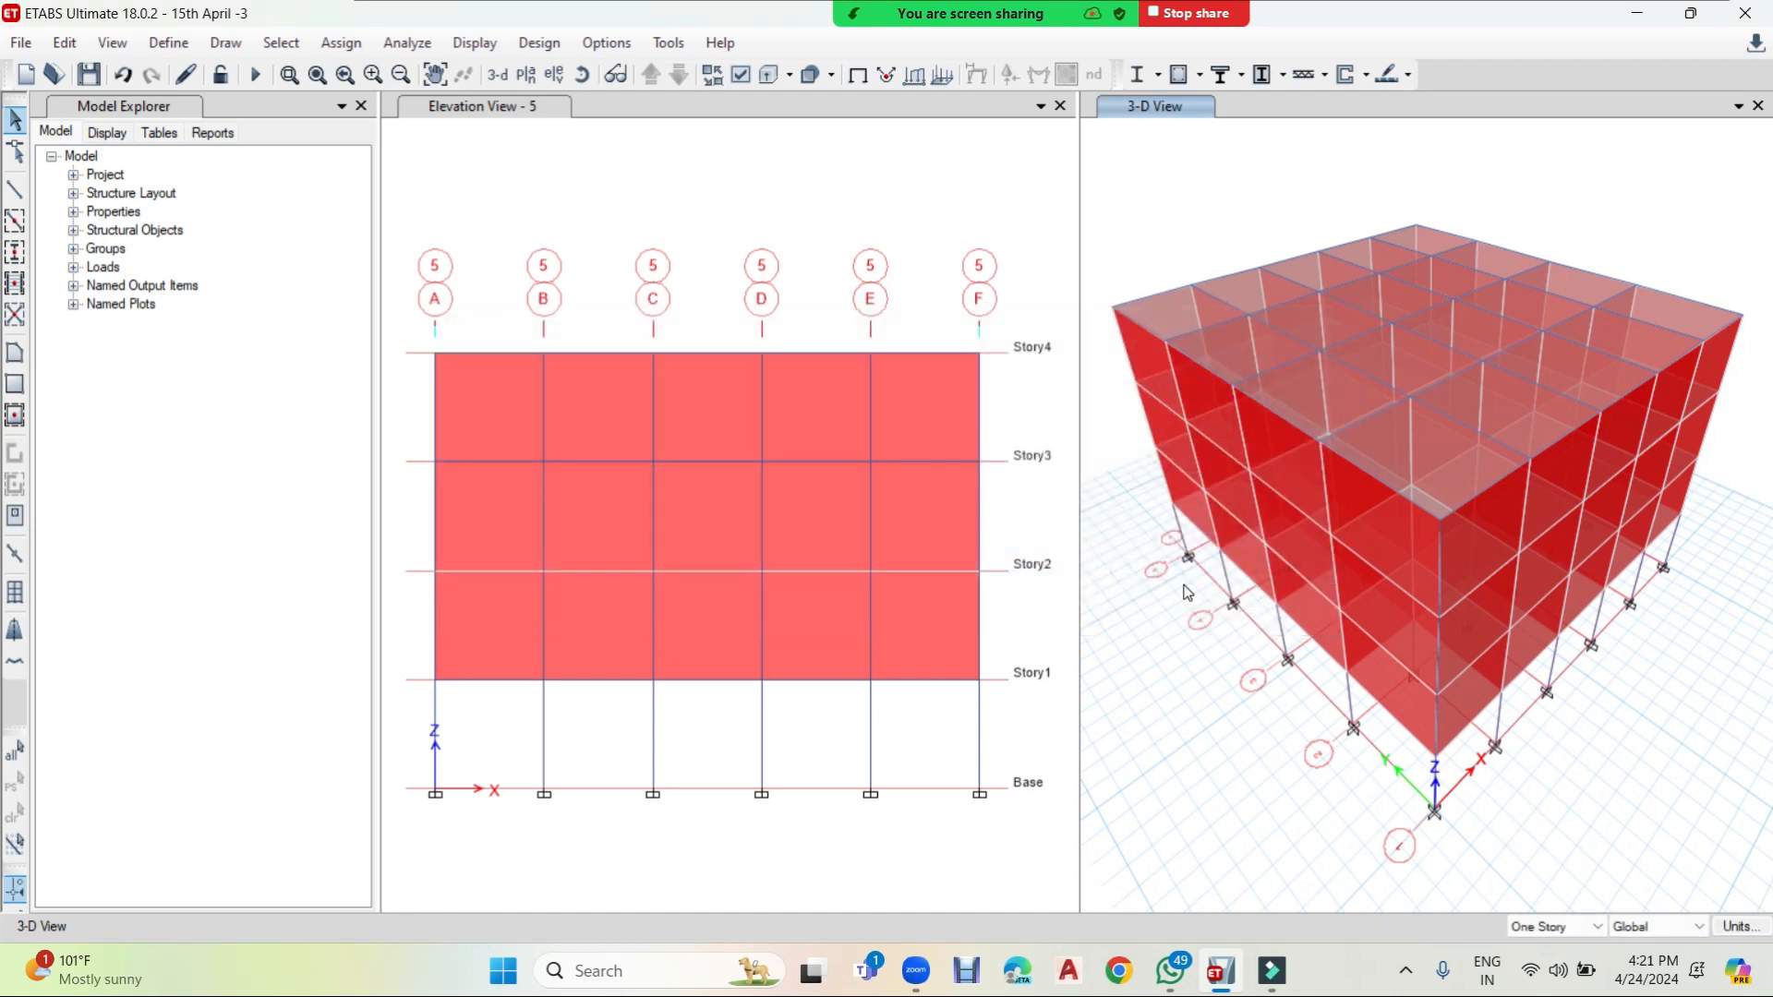
# - Show the Story4 plan in the 3-D View window and a 3-D view in the Elevation View - 5 window
pyautogui.click(525, 74)
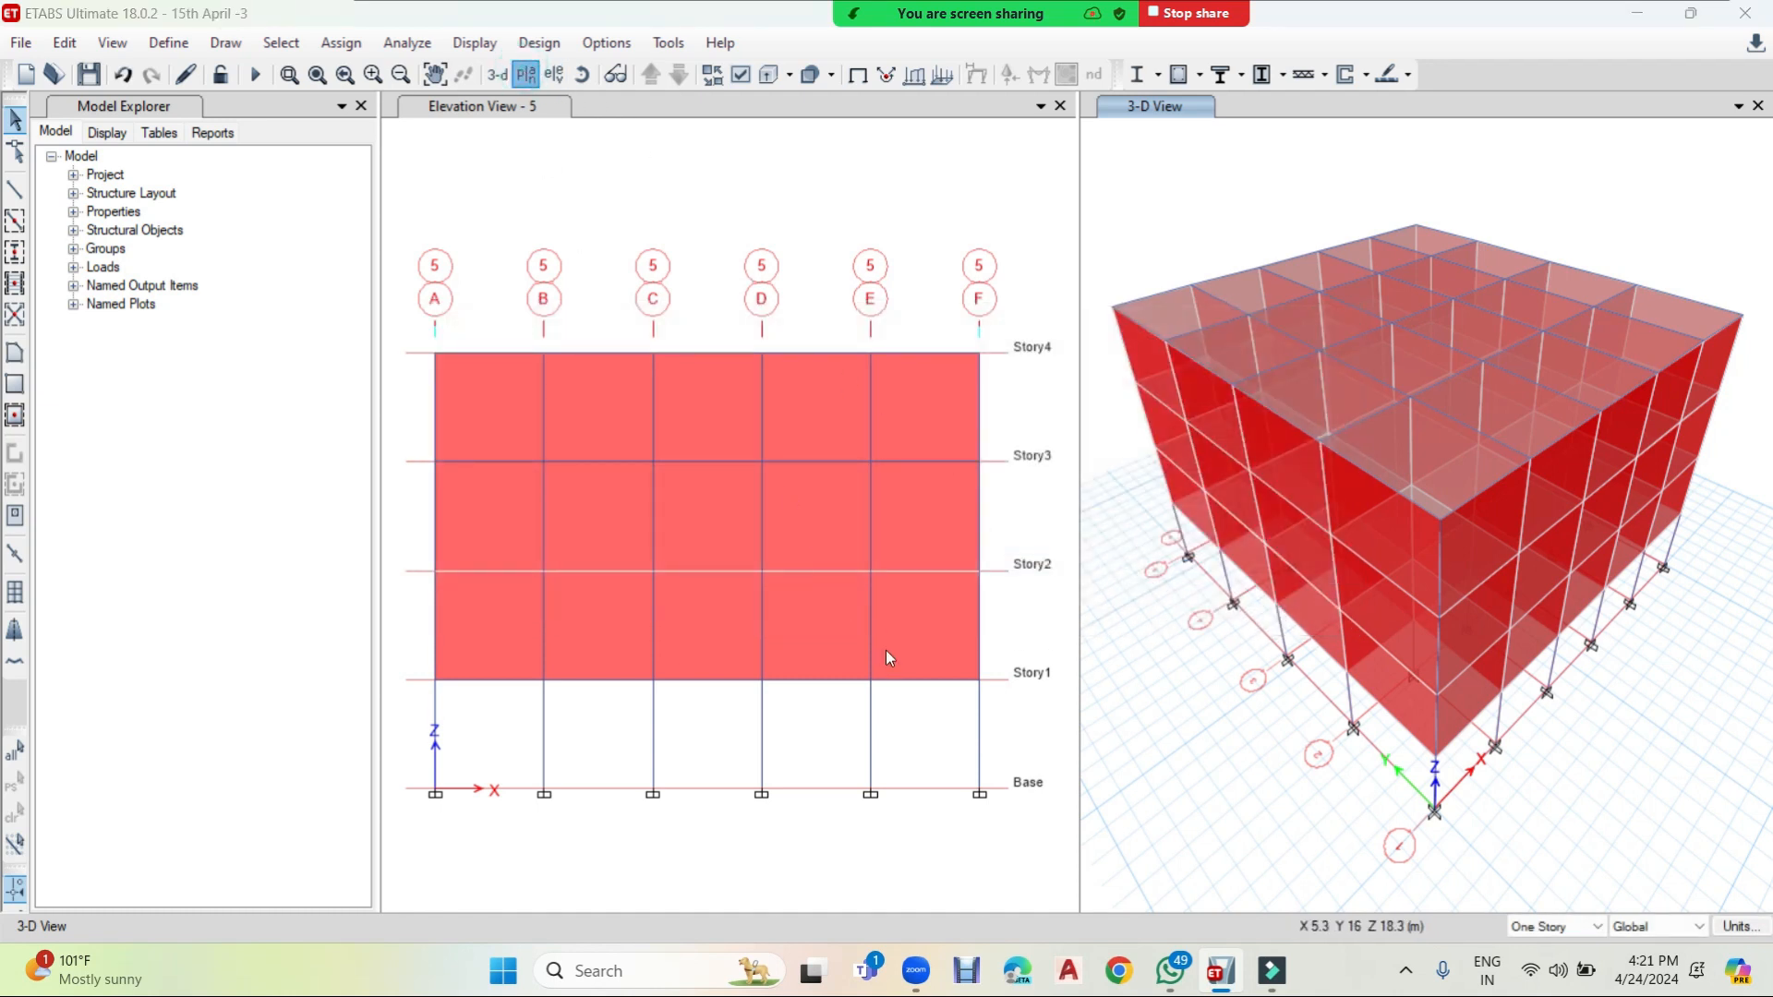
pyautogui.click(968, 764)
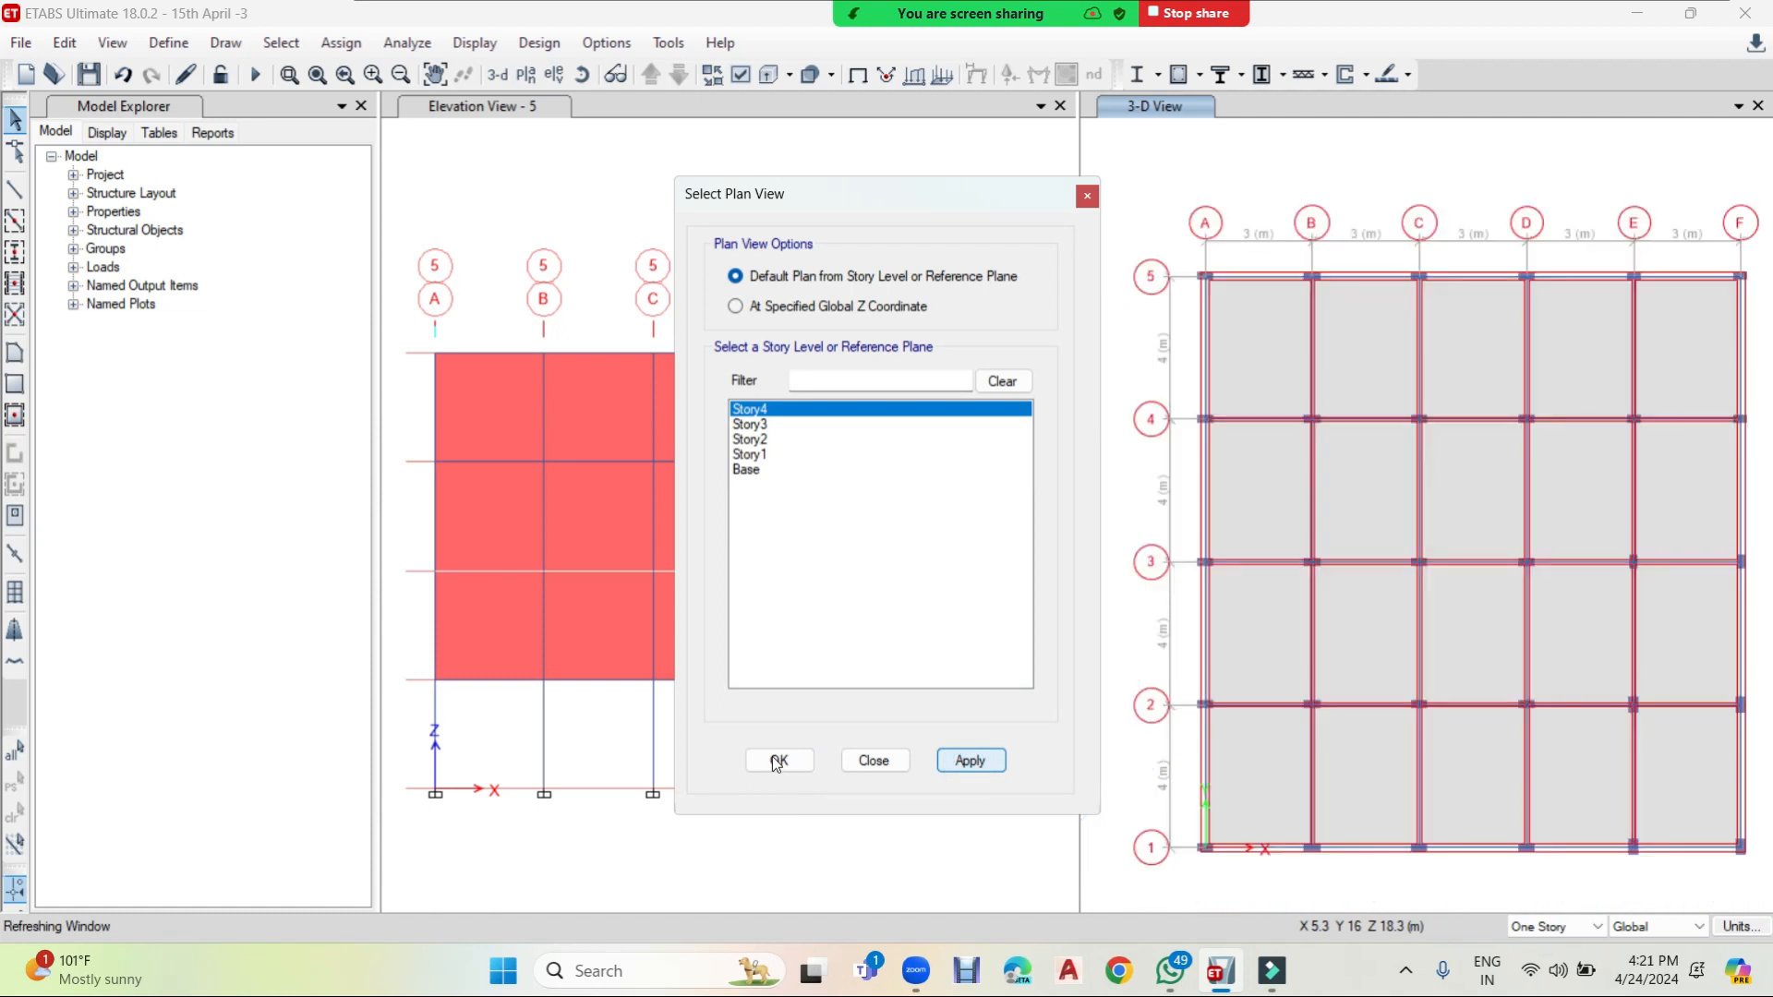
pyautogui.click(779, 760)
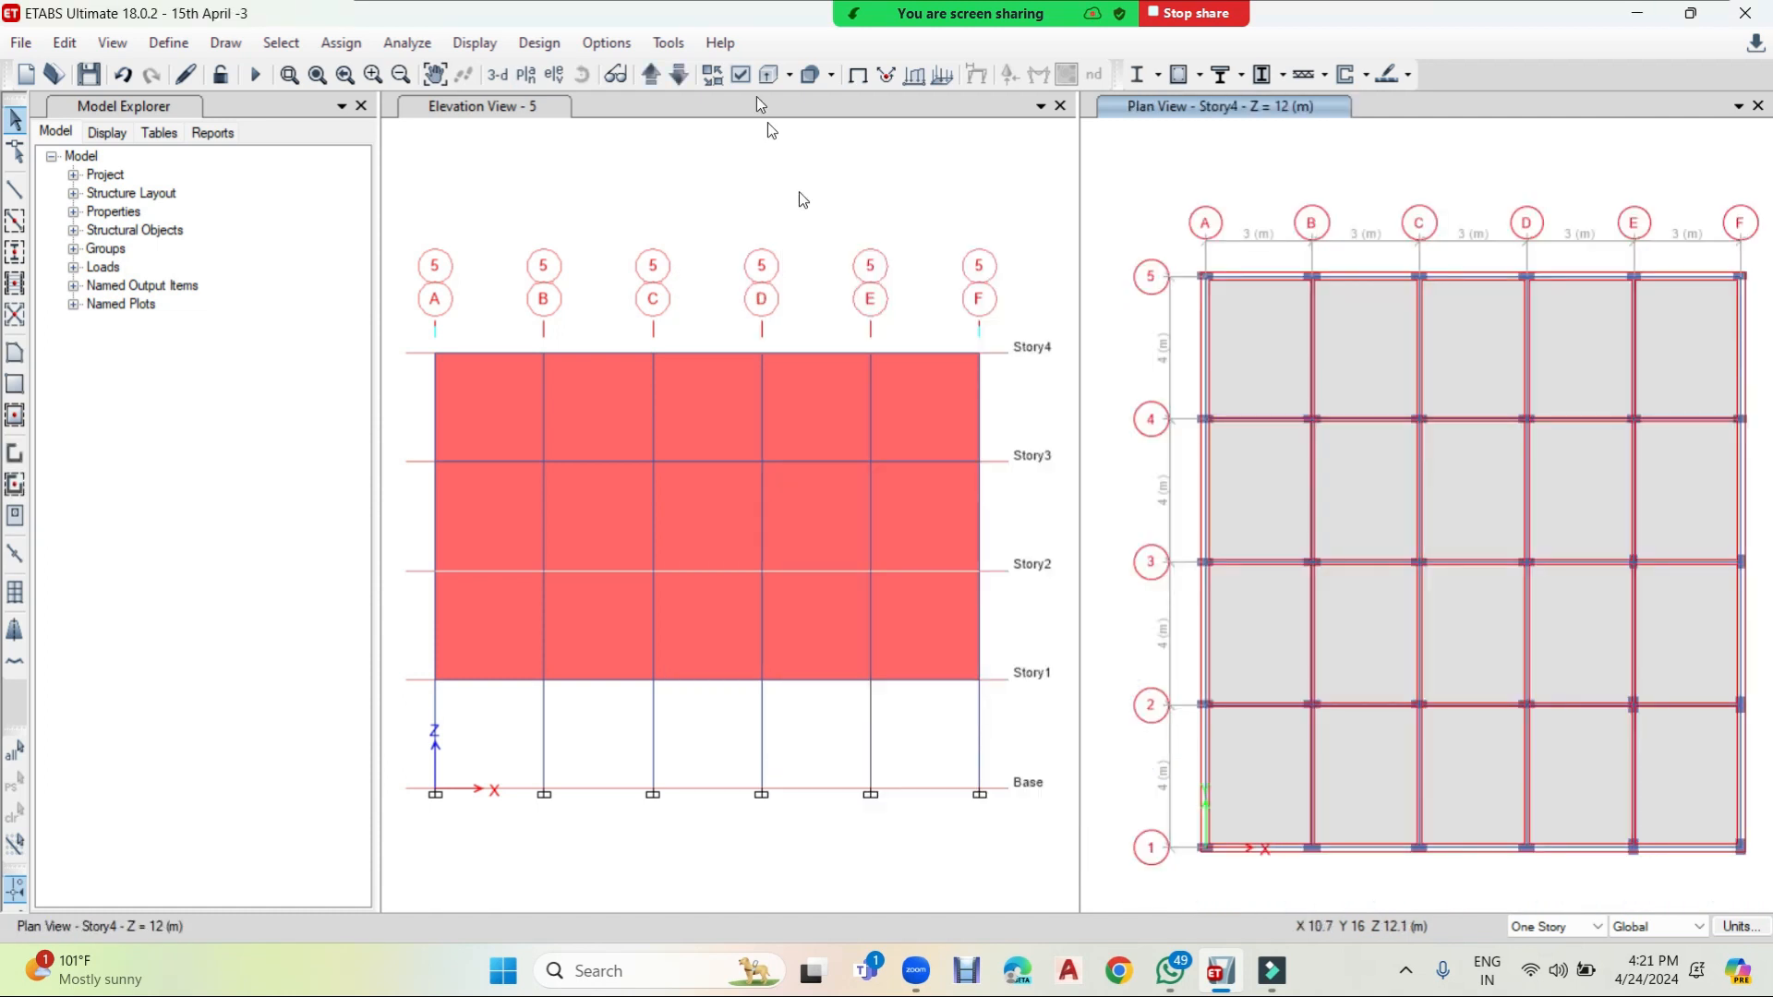
pyautogui.click(517, 105)
pyautogui.click(498, 73)
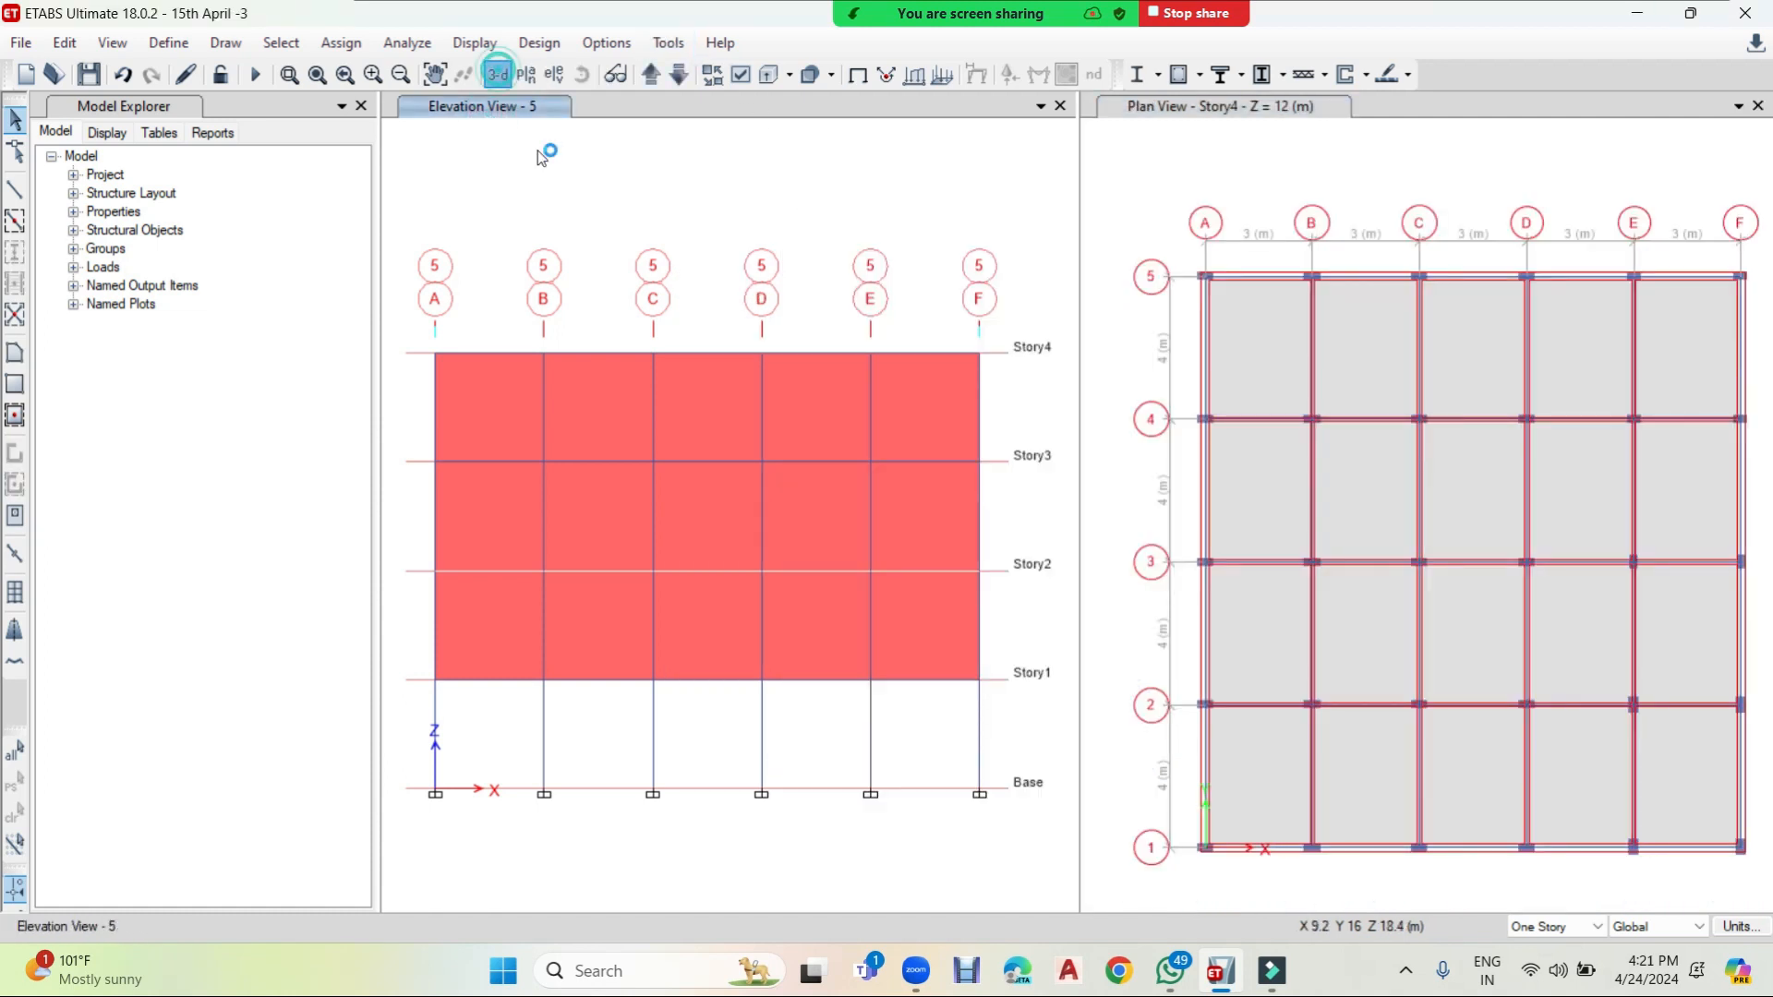
# - Add an IS 1893:2016 response spectrum function named RS and check its damping ratio
pyautogui.click(155, 47)
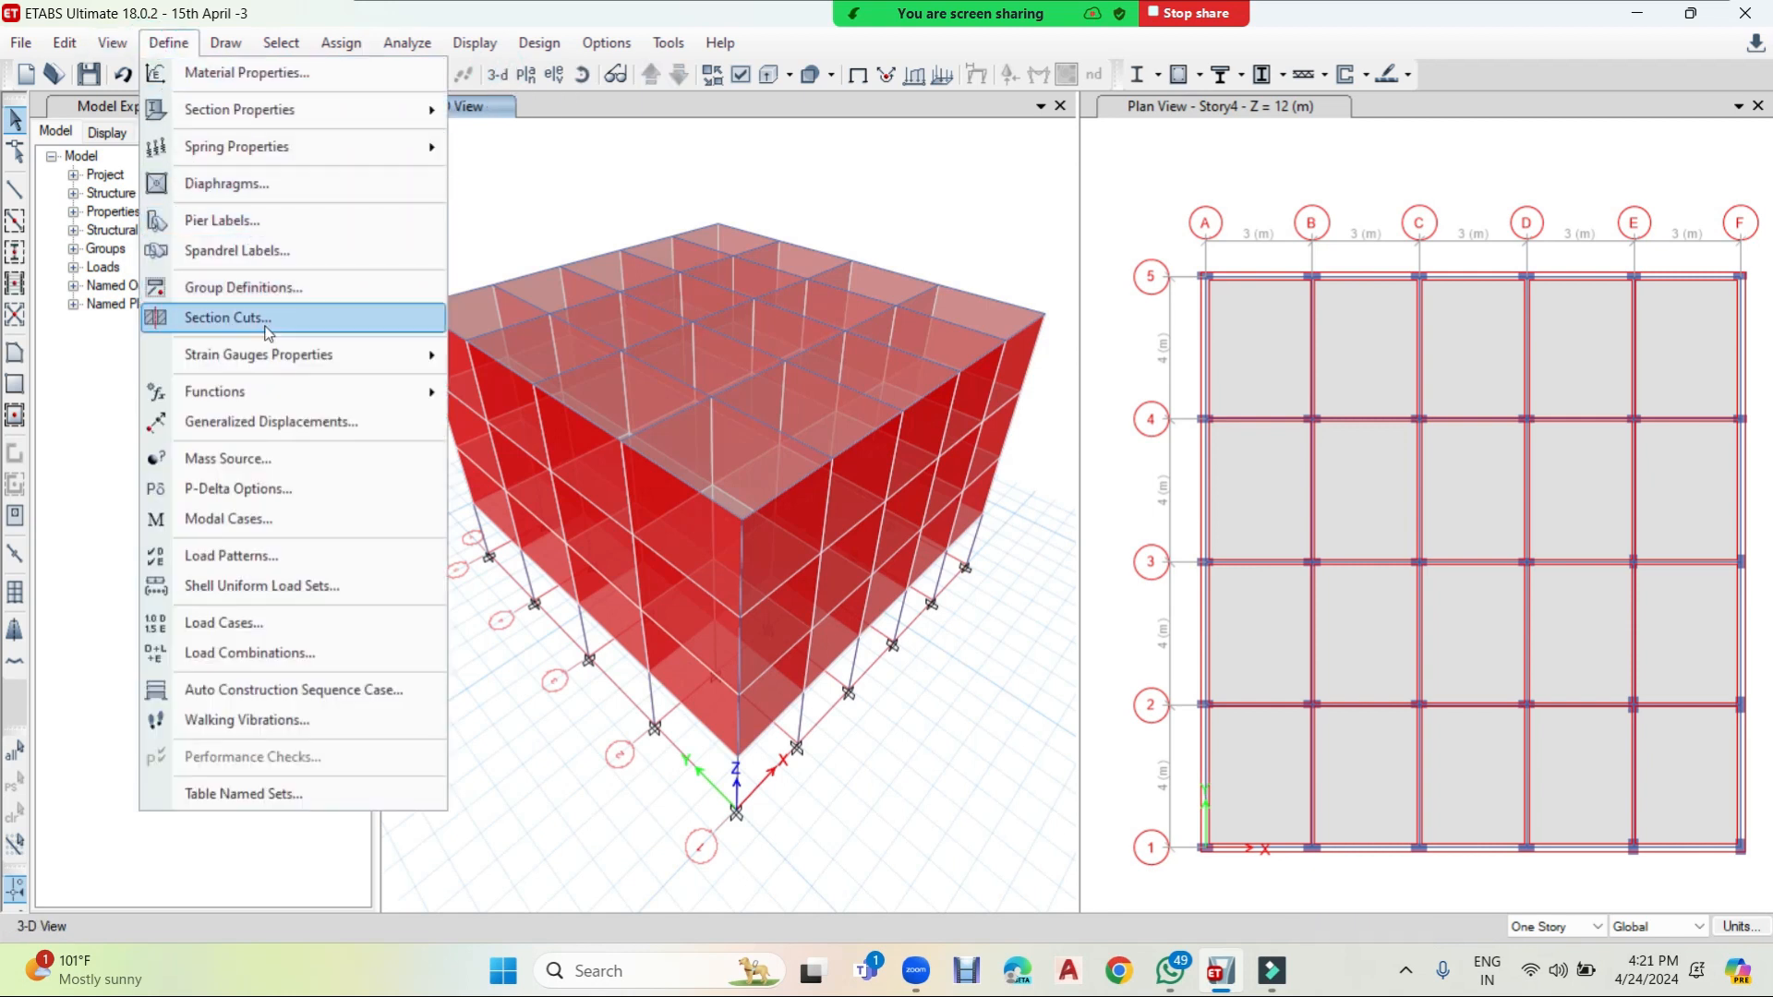
pyautogui.moveTo(264, 395)
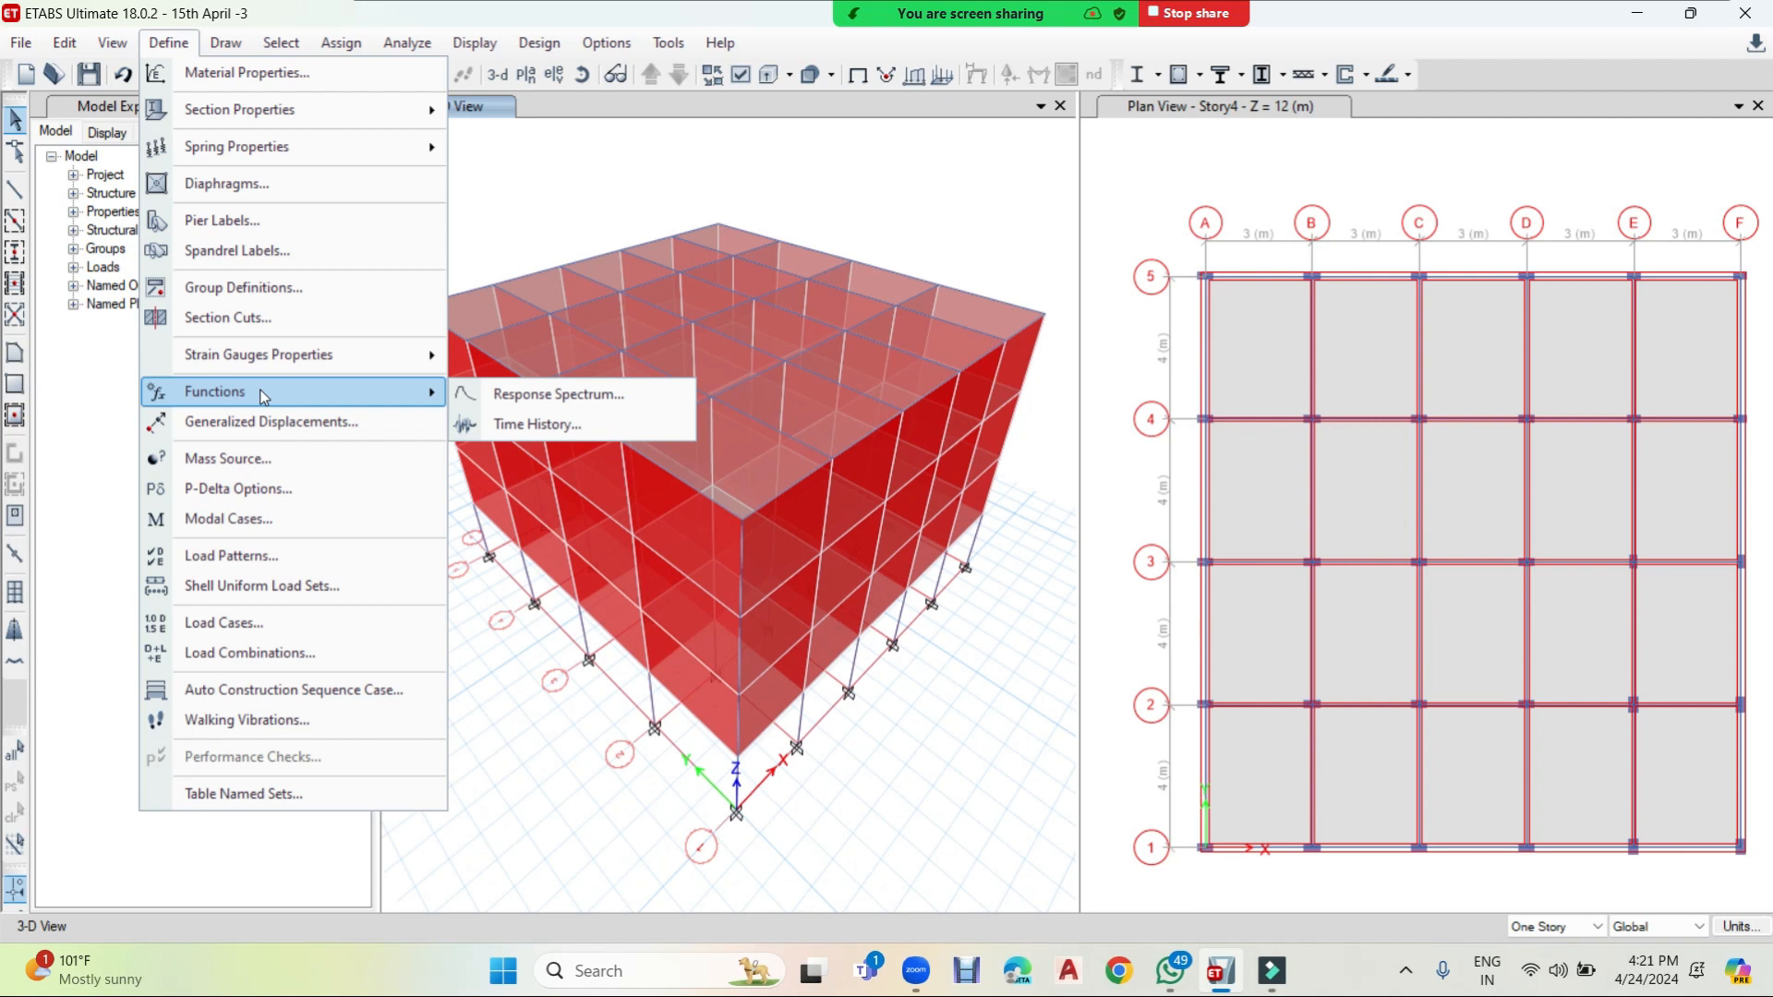
pyautogui.click(554, 393)
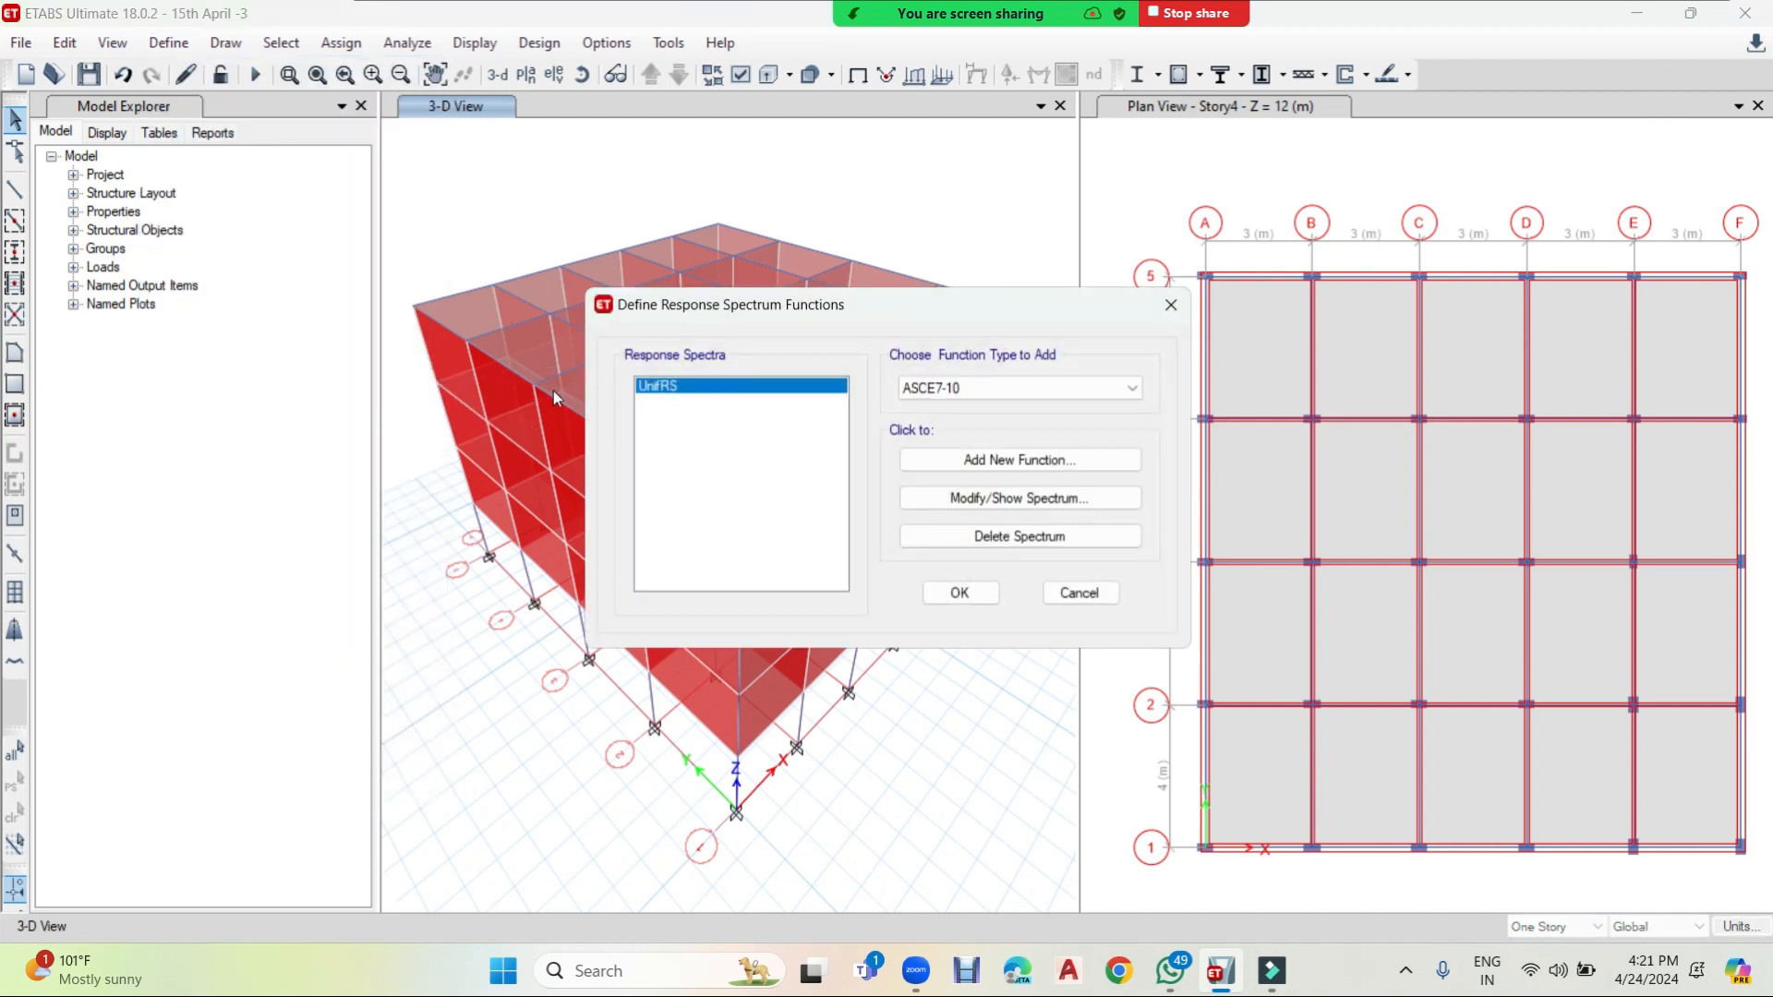
pyautogui.click(1044, 388)
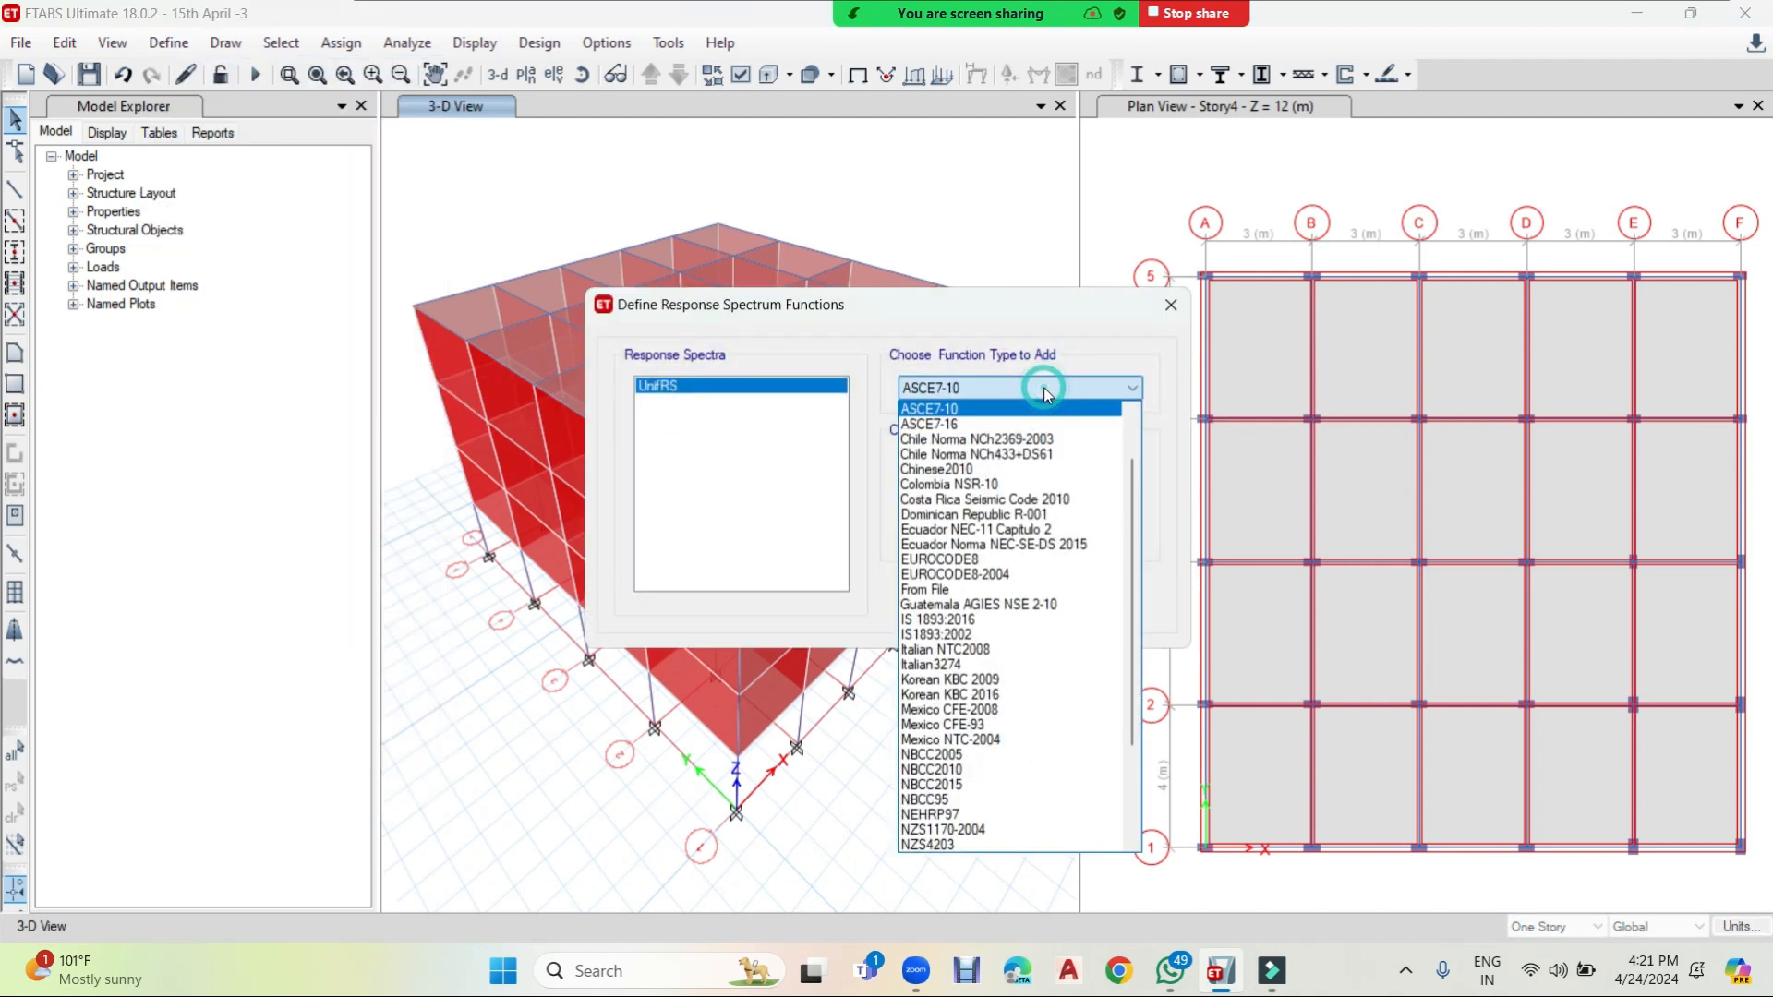
pyautogui.click(976, 620)
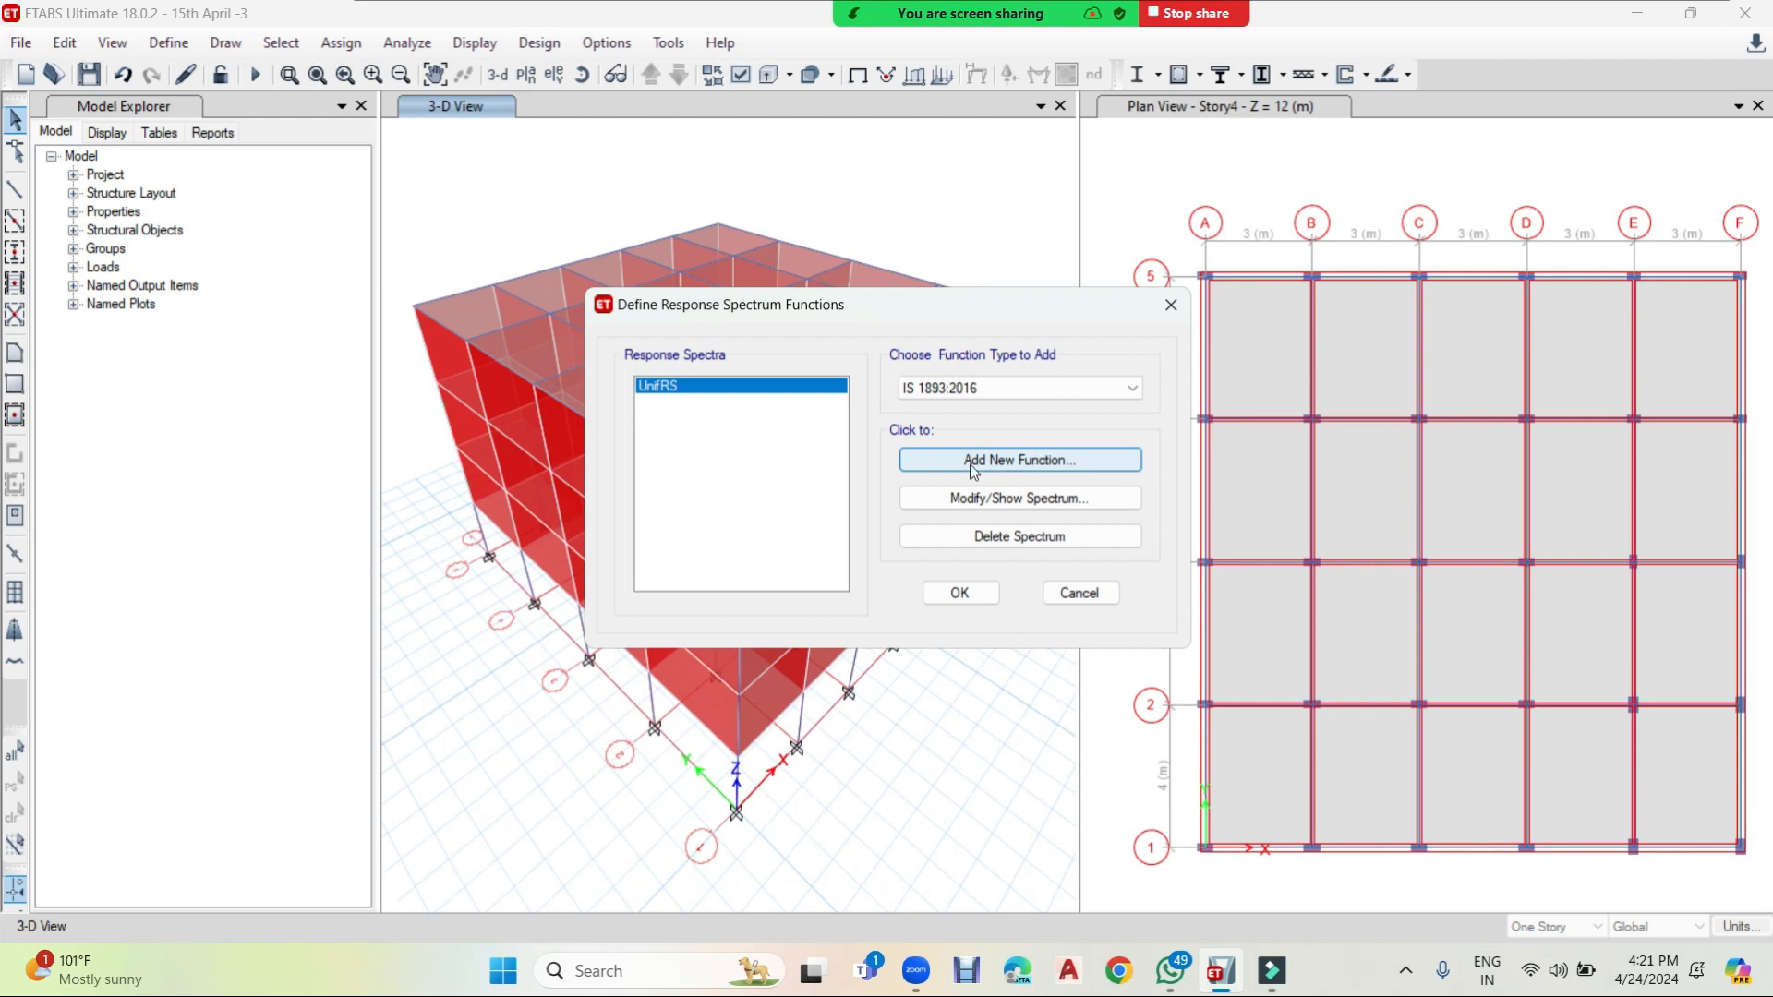
pyautogui.click(1005, 461)
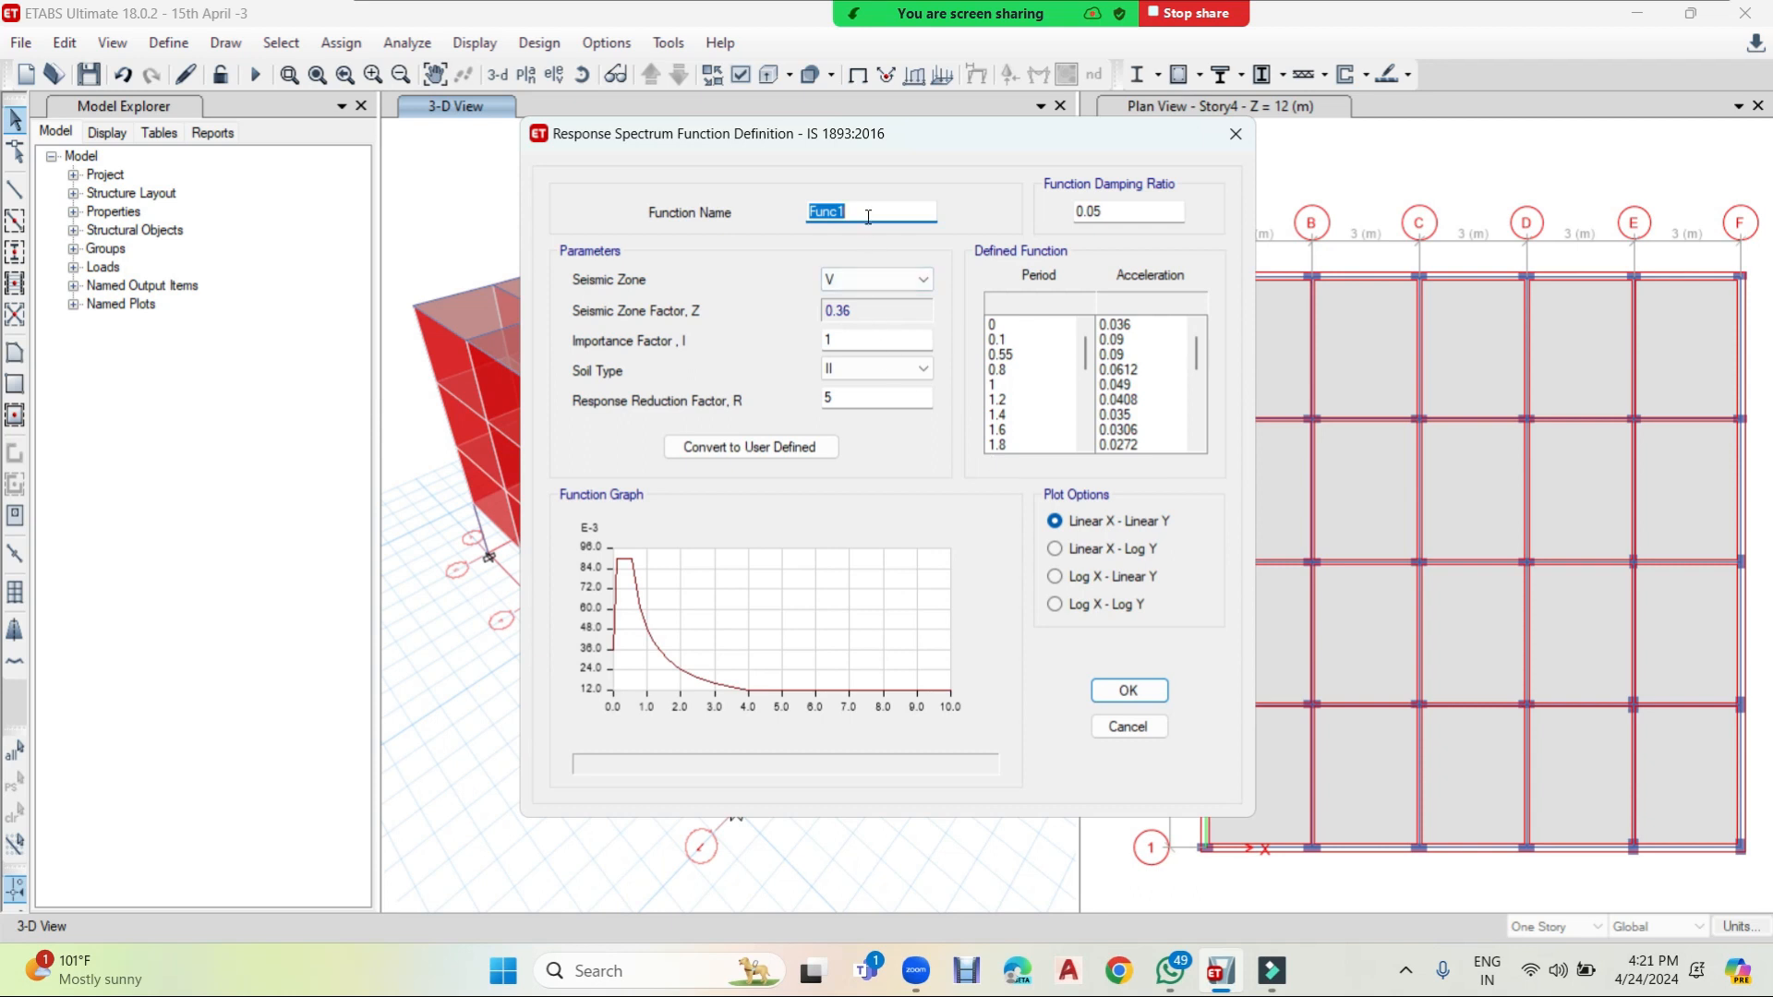
pyautogui.write('RS')
pyautogui.doubleClick(1079, 211)
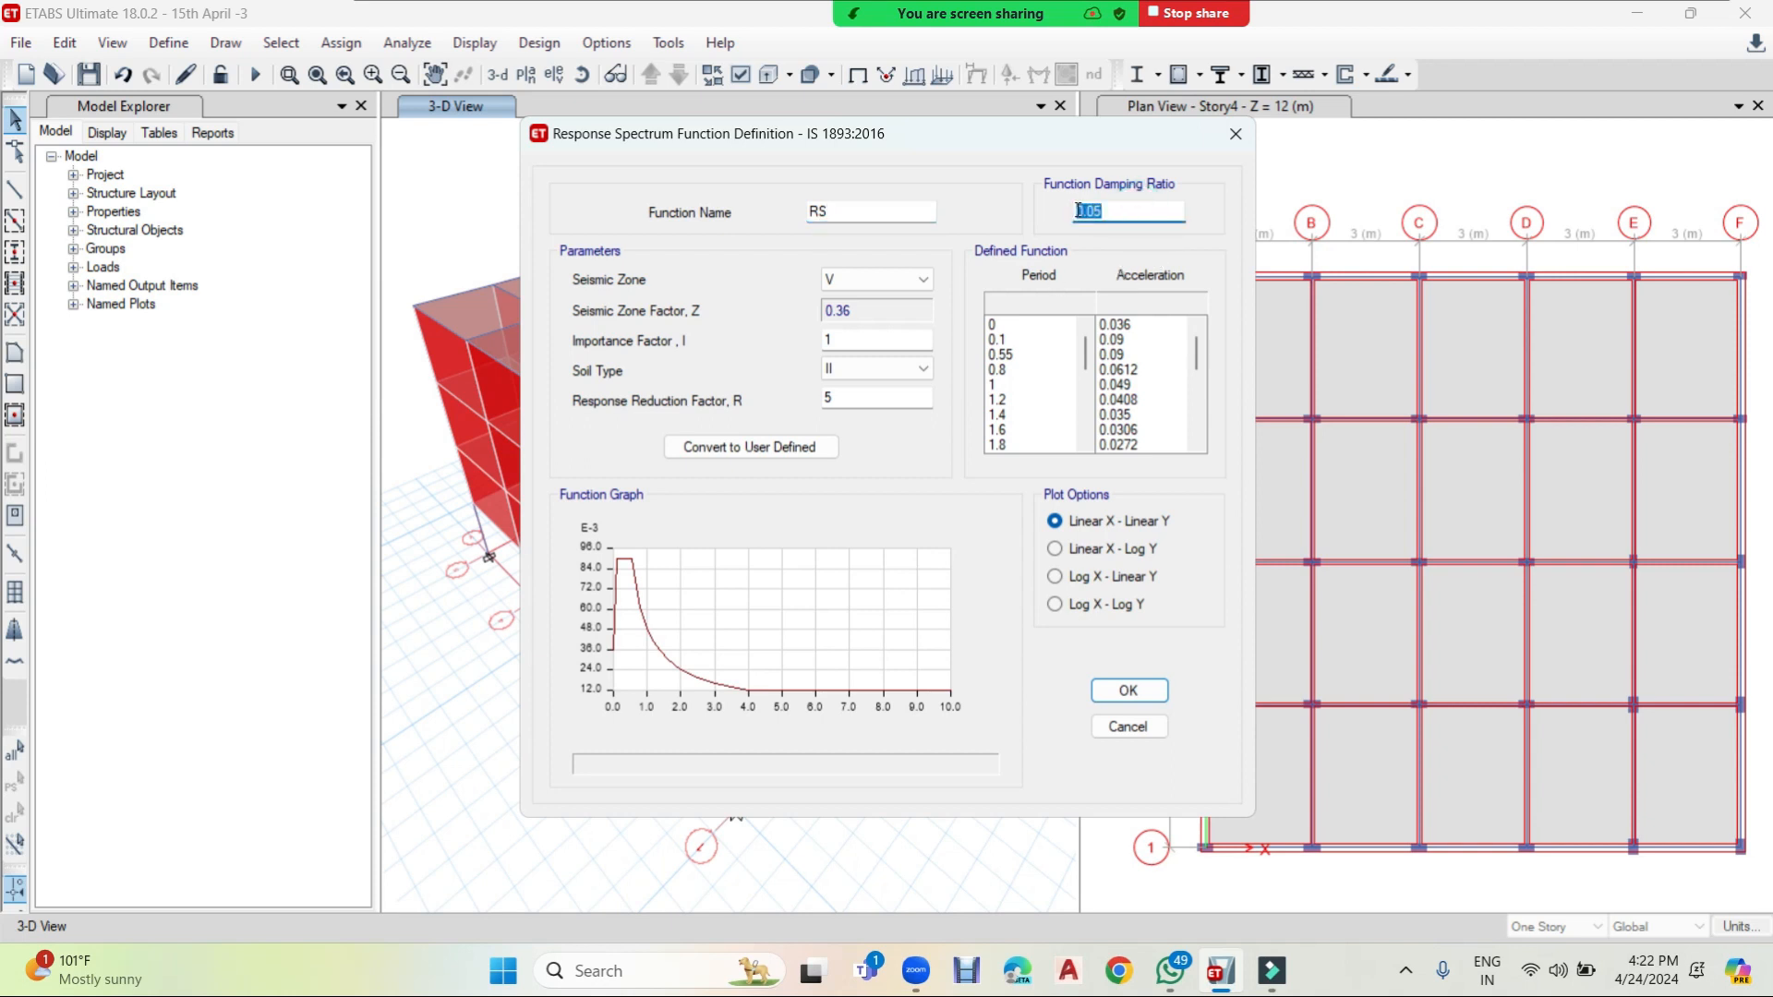
pyautogui.moveTo(1135, 213); pyautogui.dragTo(1071, 213)
pyautogui.click(1117, 212)
# - Try seismic zones III, IV and V in turn for the RS function to compare their spectra
pyautogui.click(864, 281)
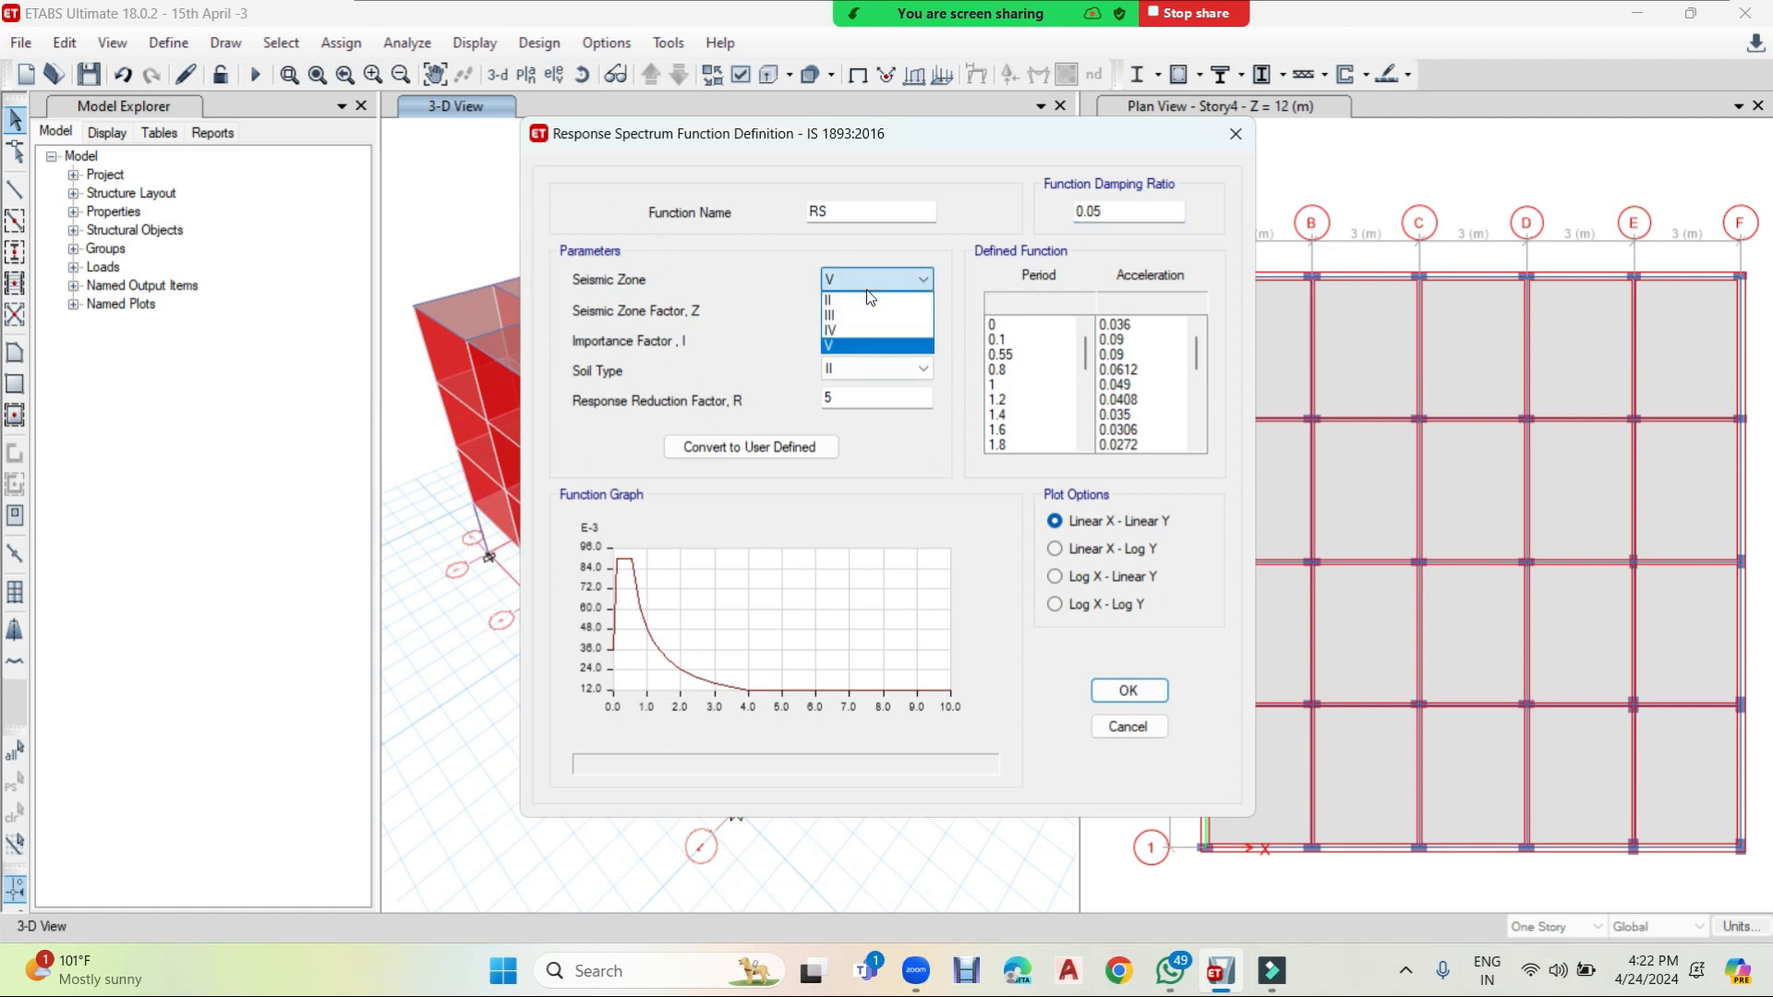
pyautogui.click(861, 314)
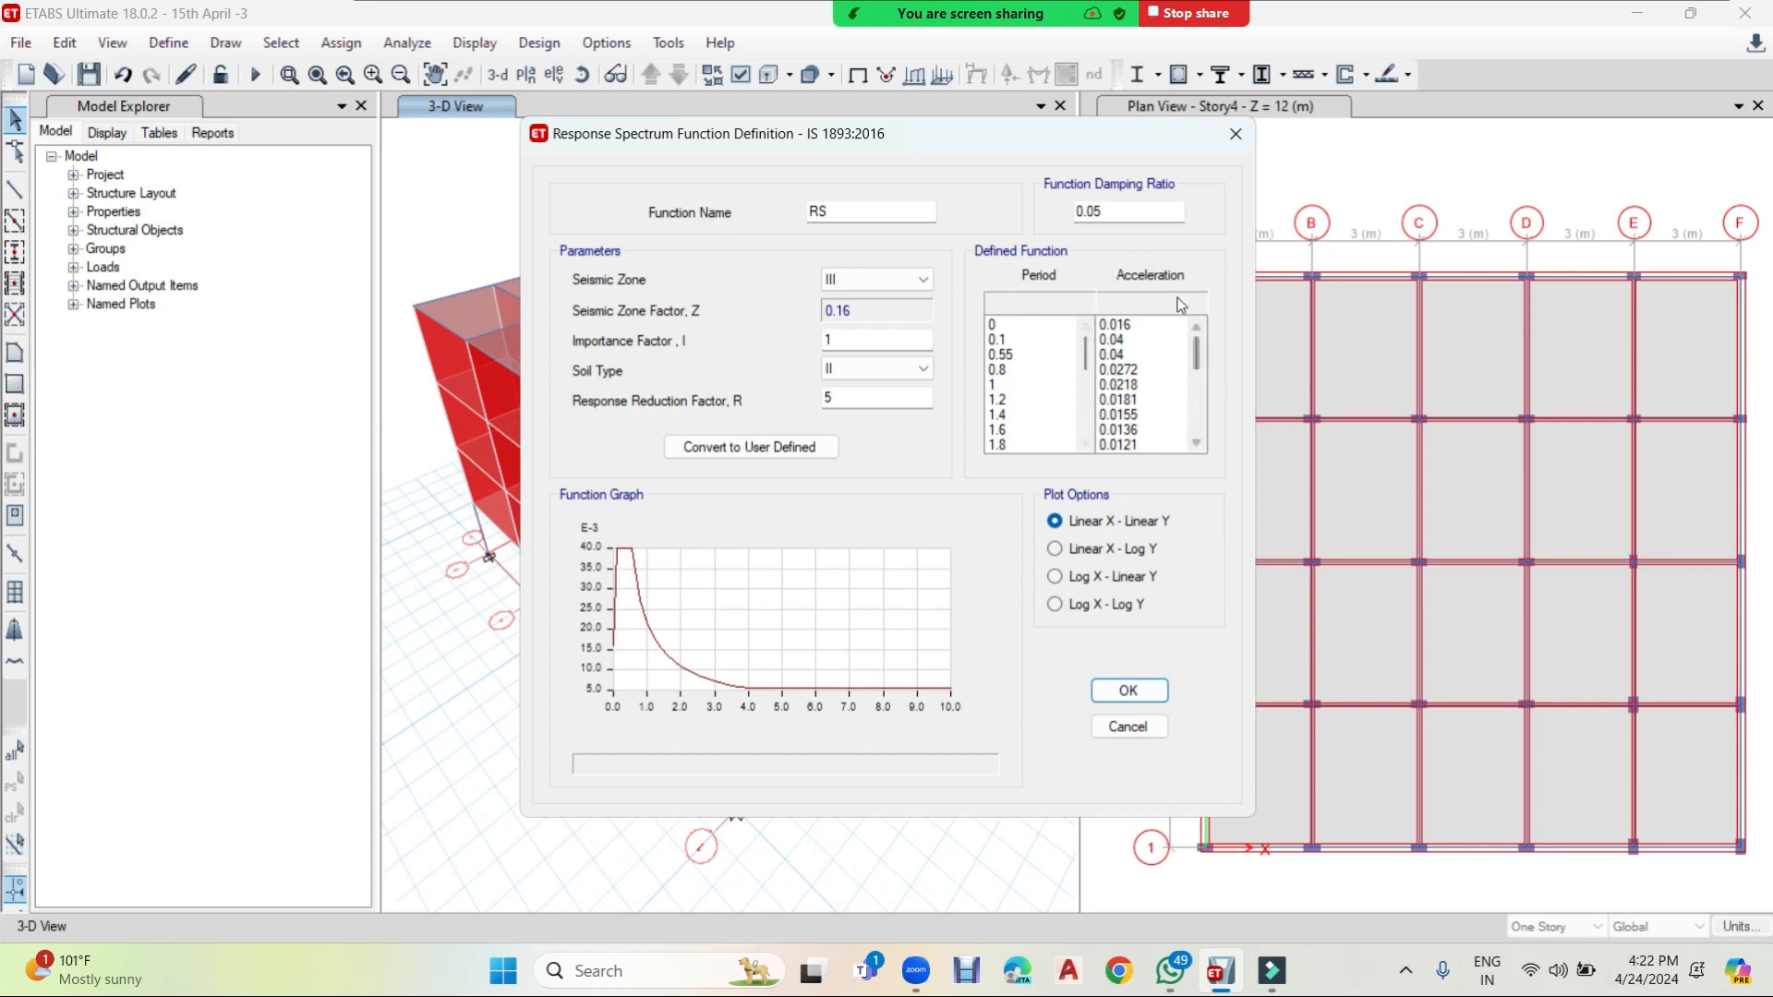
pyautogui.click(867, 281)
pyautogui.click(862, 330)
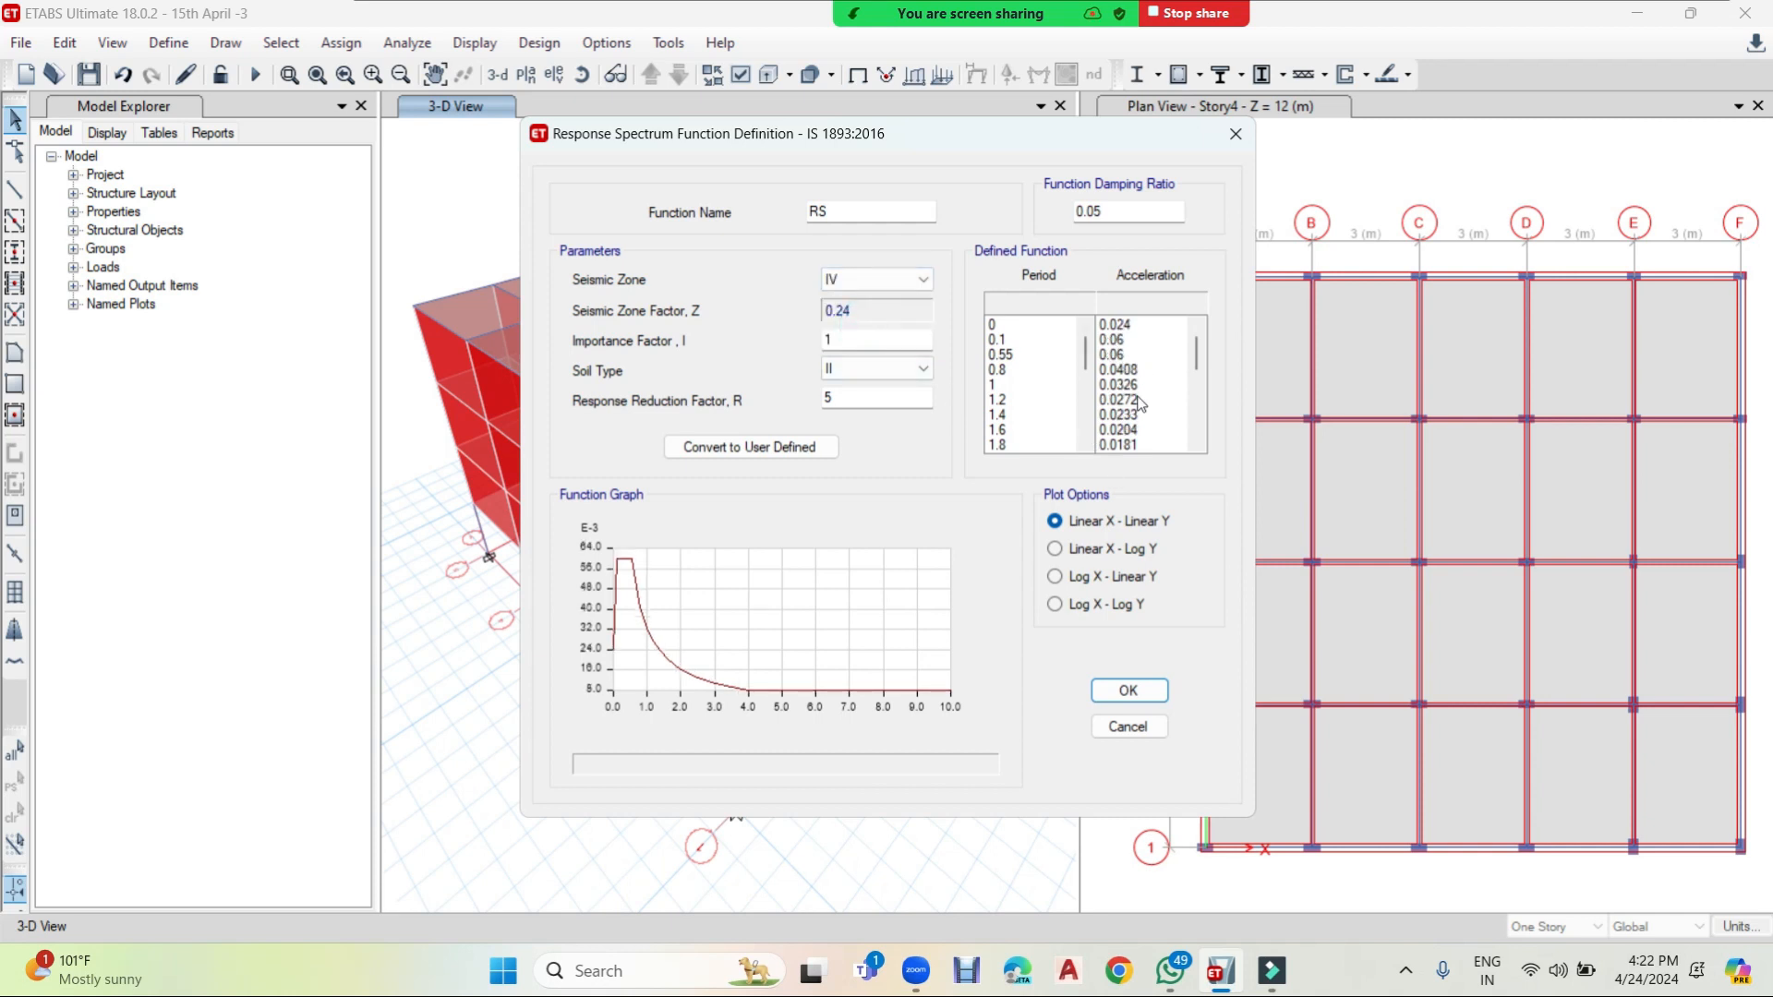
pyautogui.click(872, 279)
pyautogui.click(866, 344)
# - Set the RS function's seismic zone to III, review its other parameters, and accept the response spectrum definitions
pyautogui.click(888, 282)
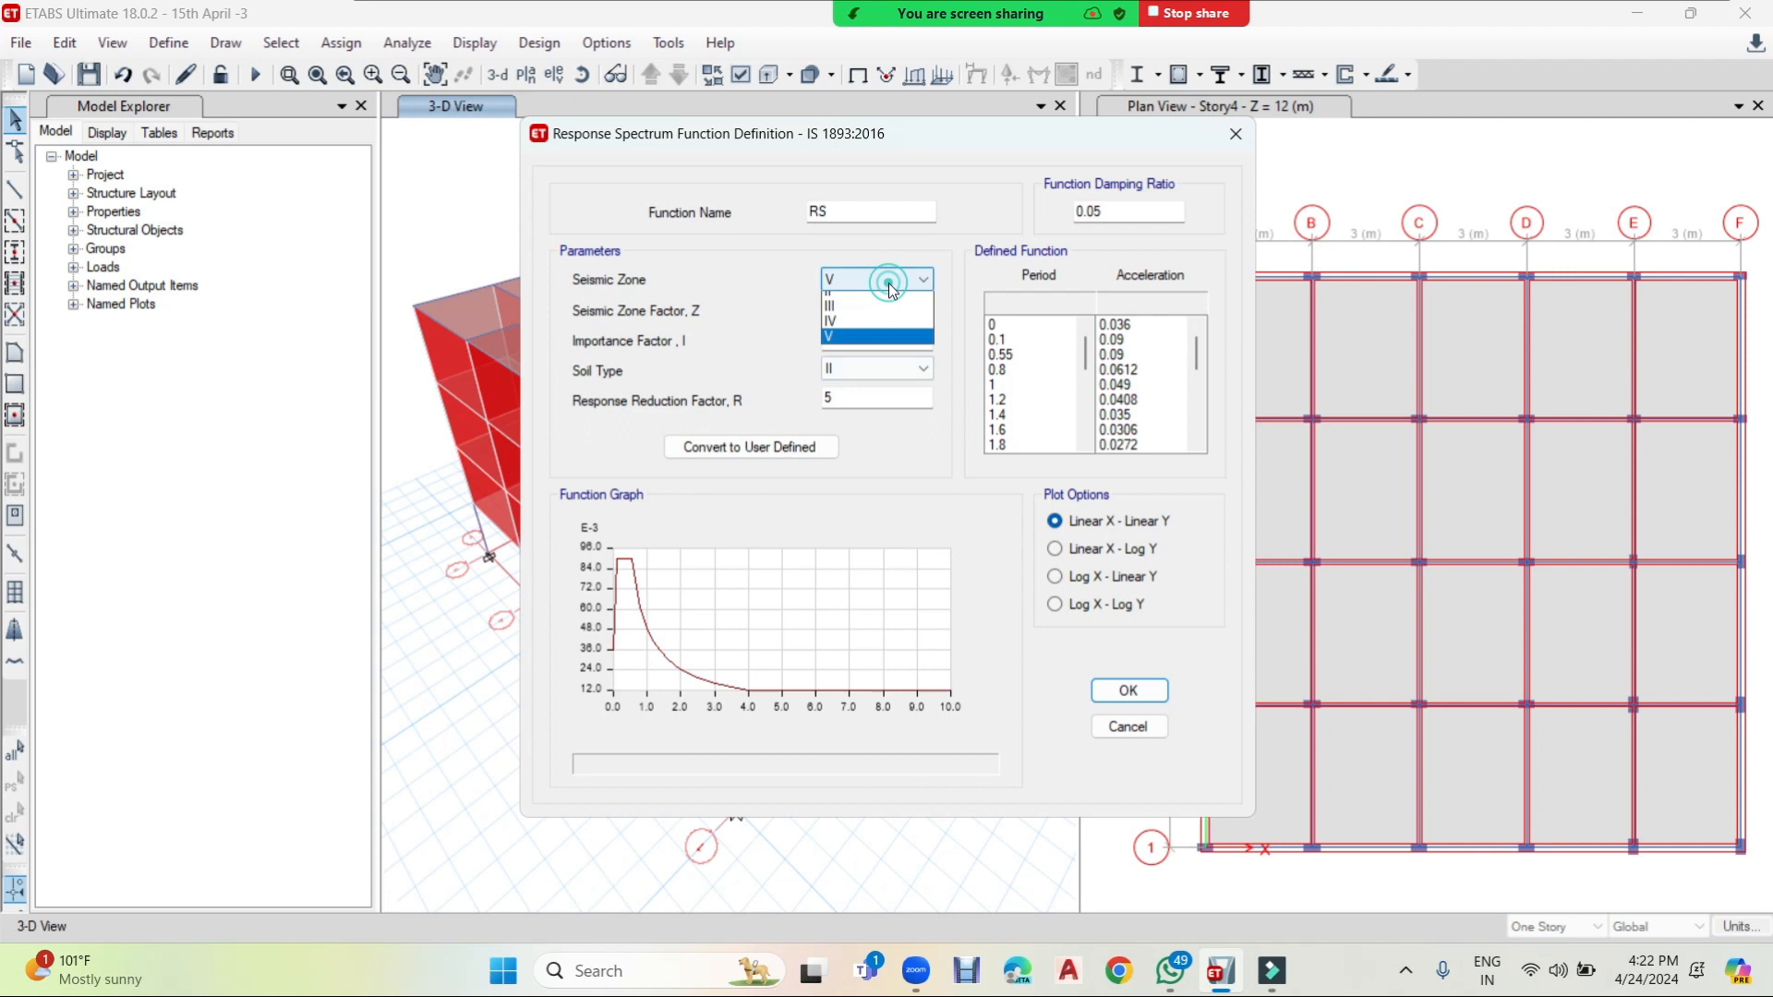
pyautogui.click(869, 316)
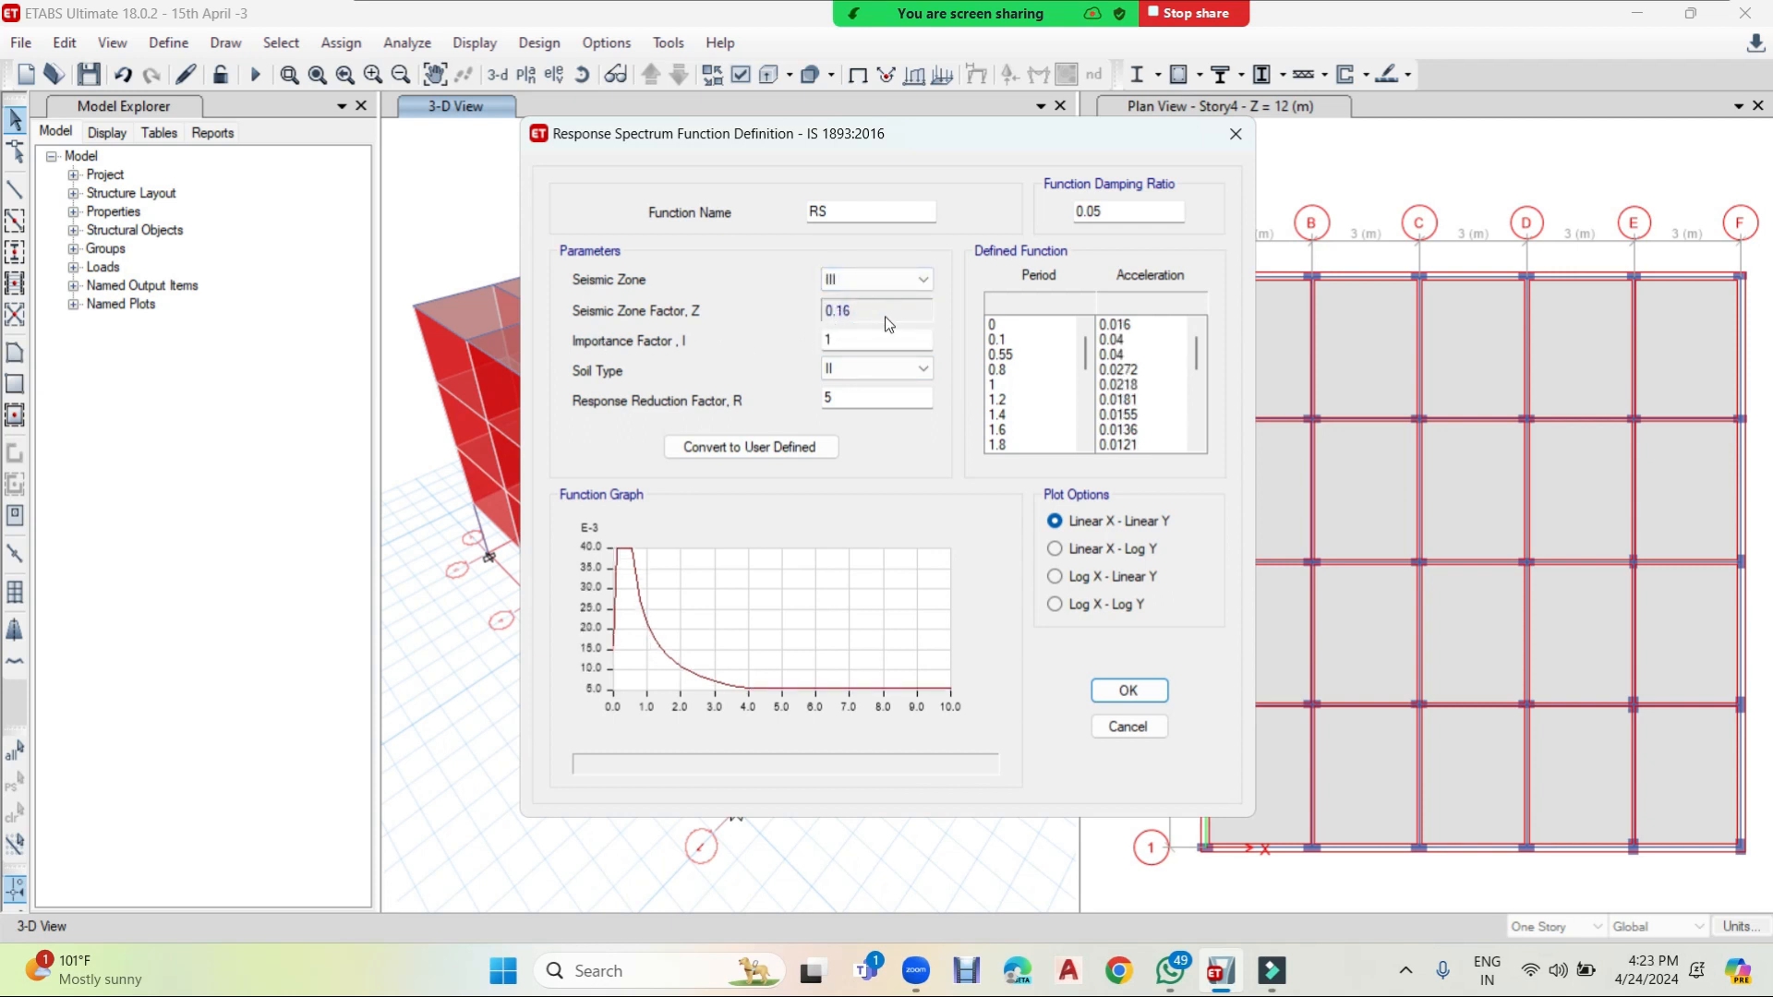
pyautogui.click(913, 341)
pyautogui.click(919, 371)
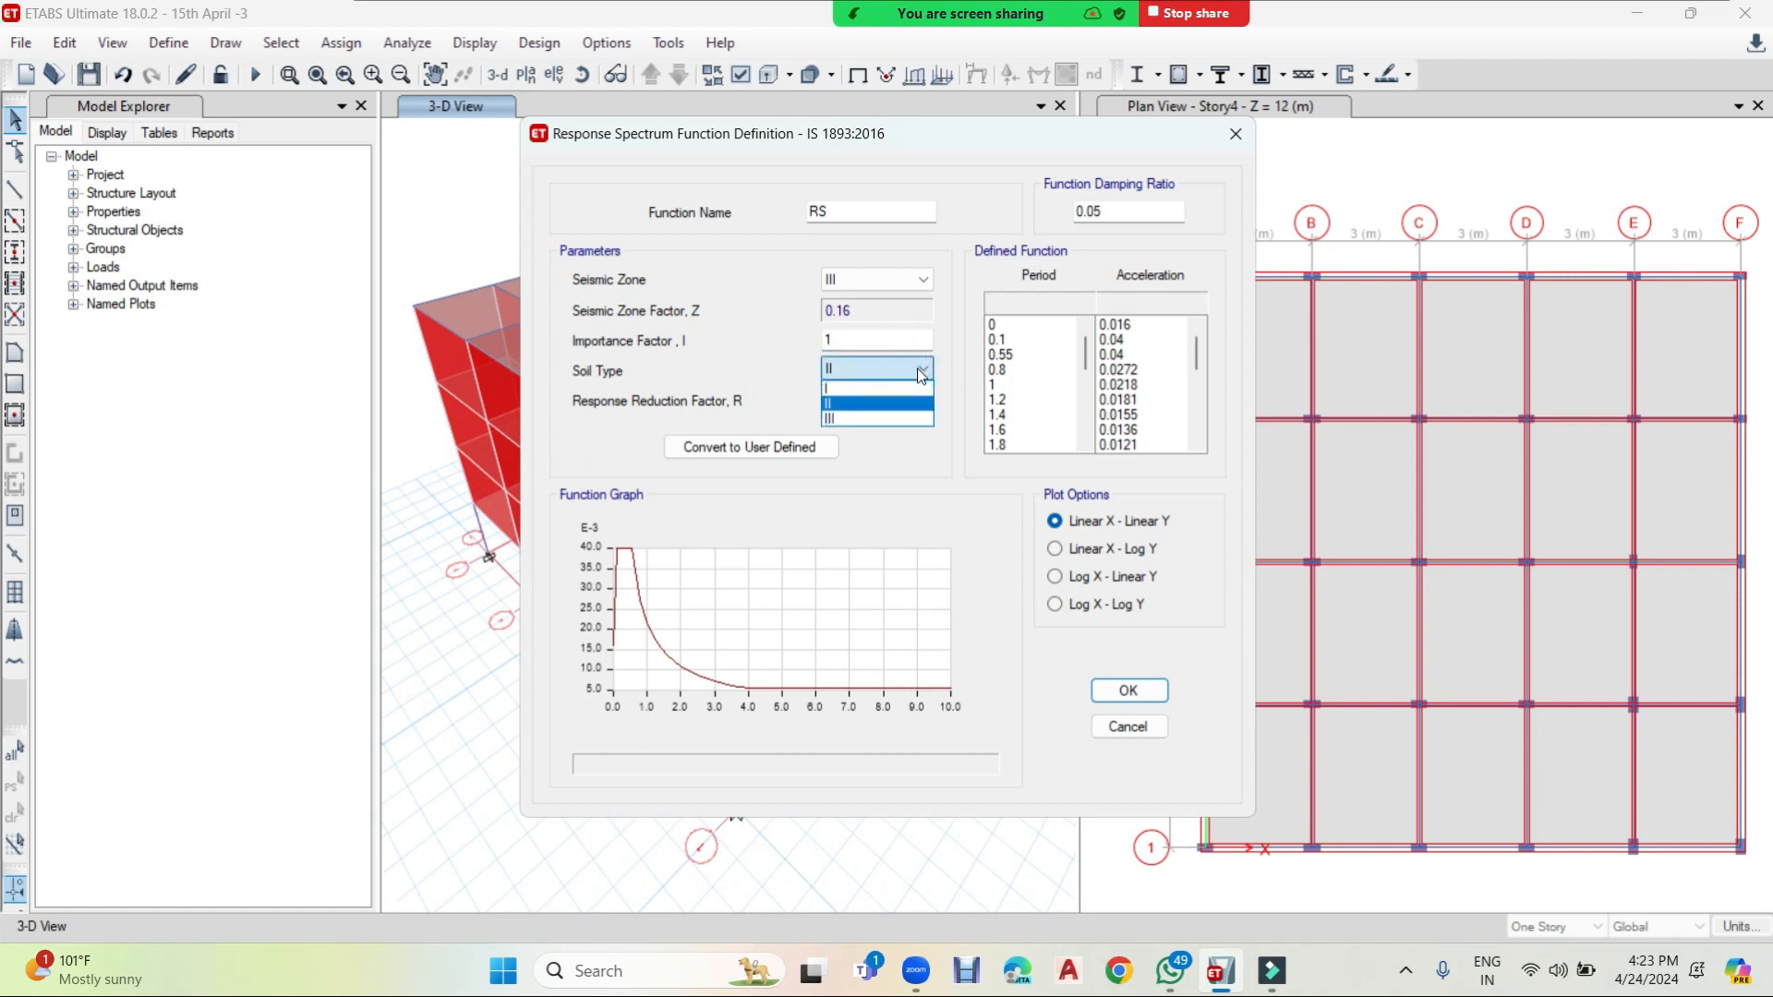
pyautogui.click(918, 368)
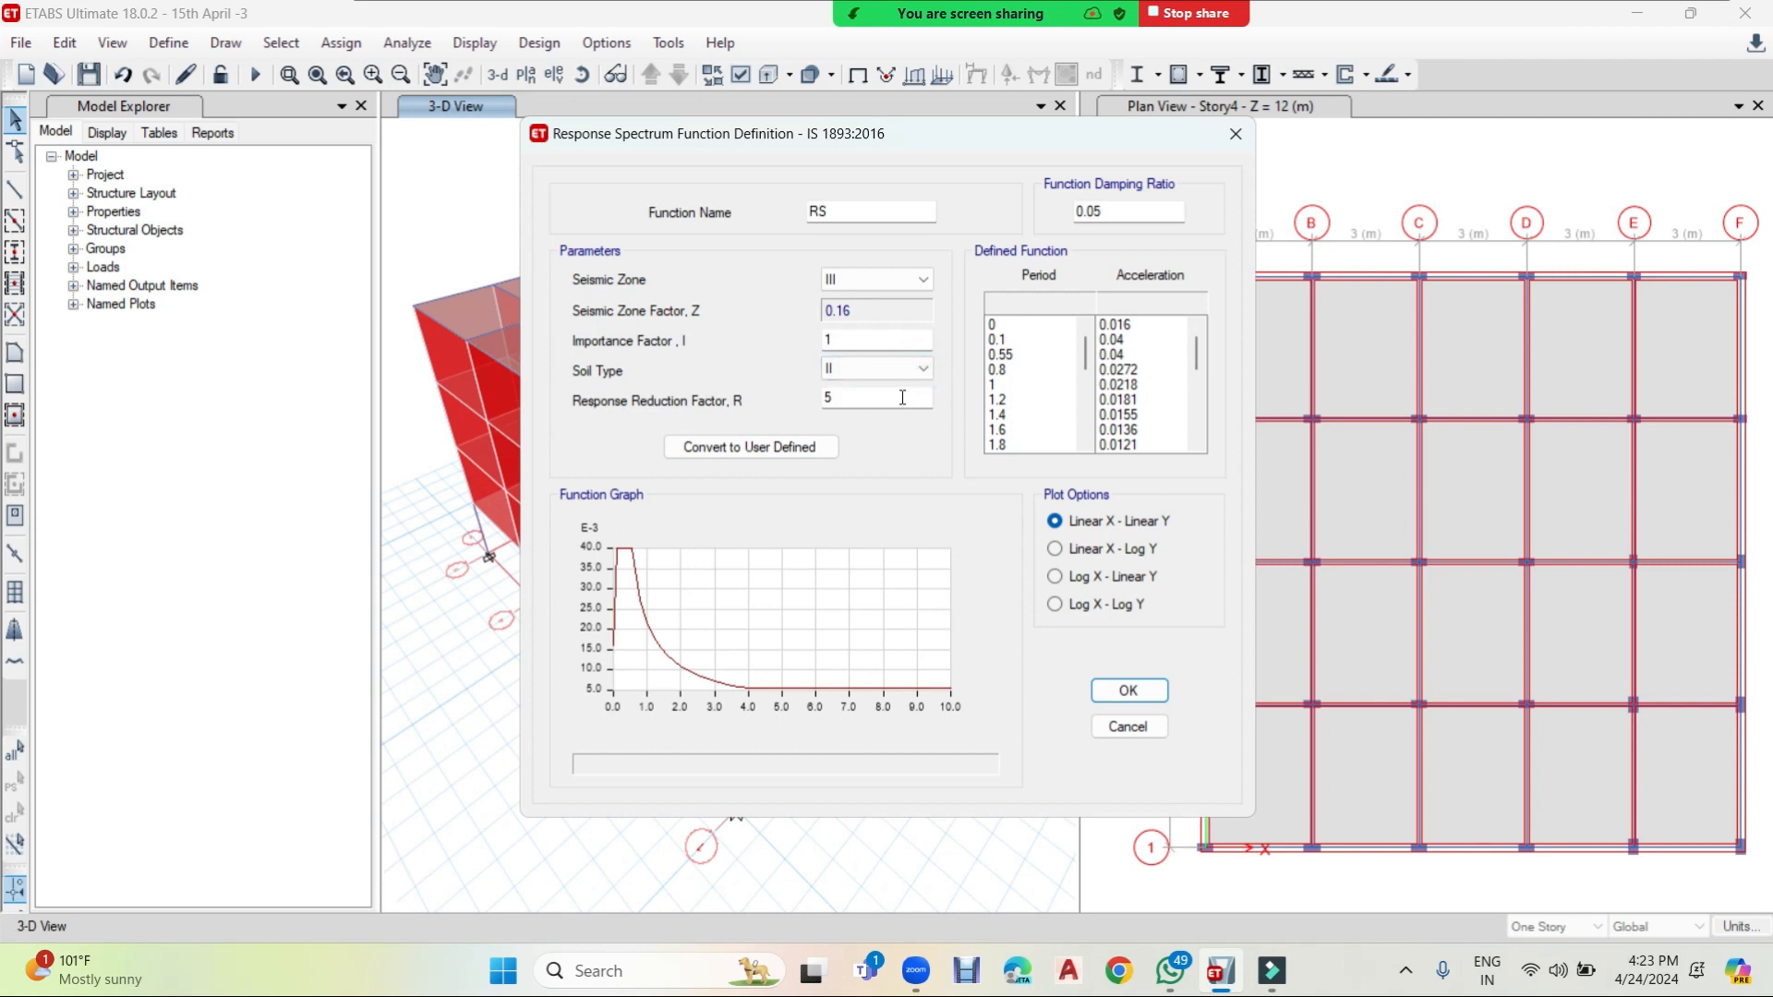
pyautogui.click(902, 397)
pyautogui.click(1150, 693)
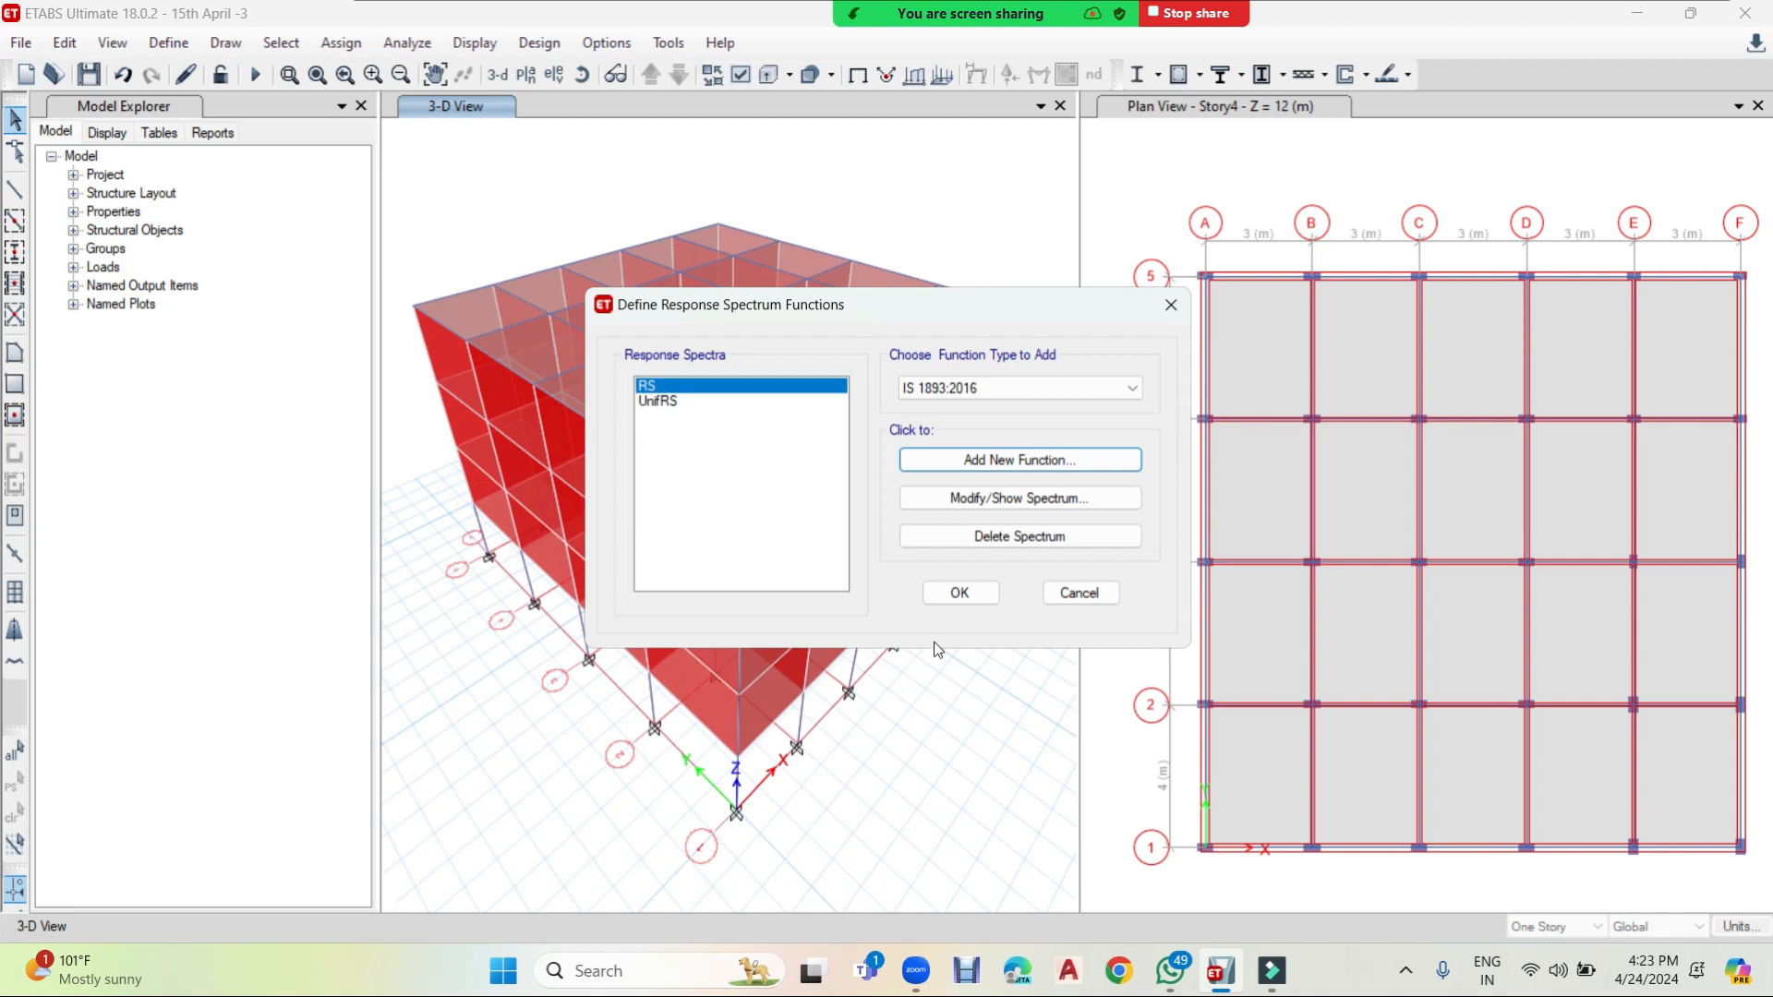
pyautogui.click(960, 596)
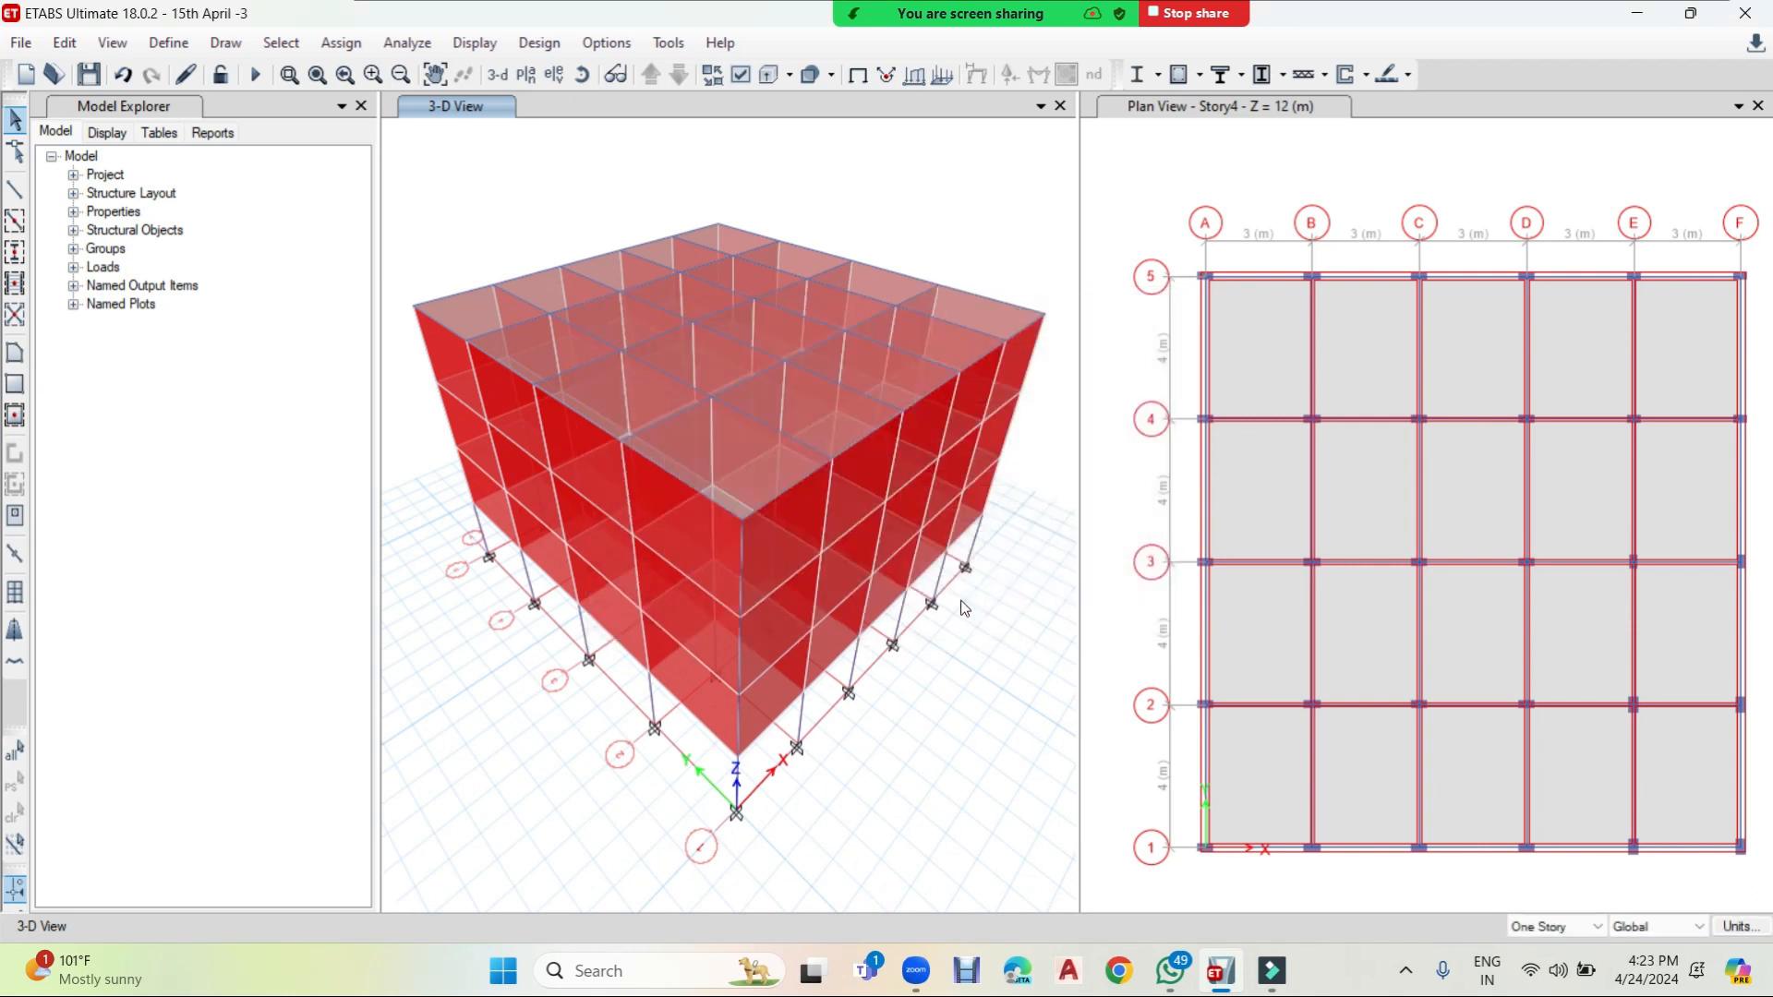
# - Add a modal case named Mode Shape and review its subtype options
pyautogui.click(159, 43)
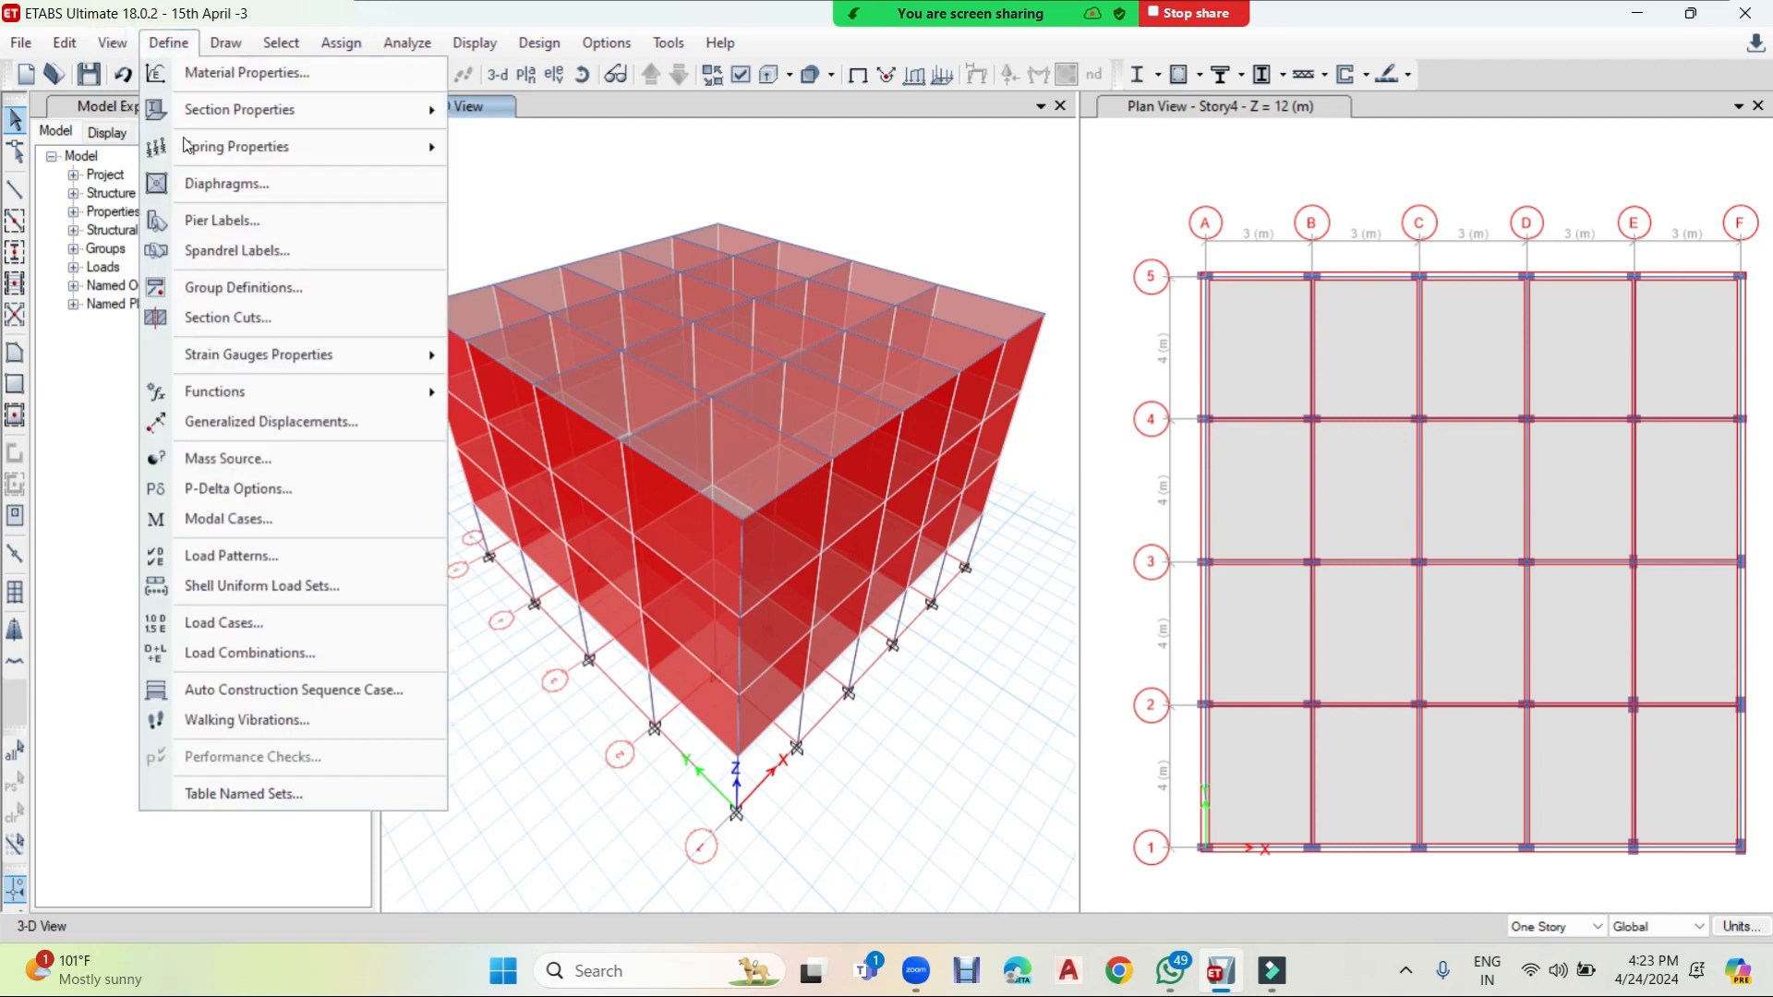
pyautogui.click(259, 525)
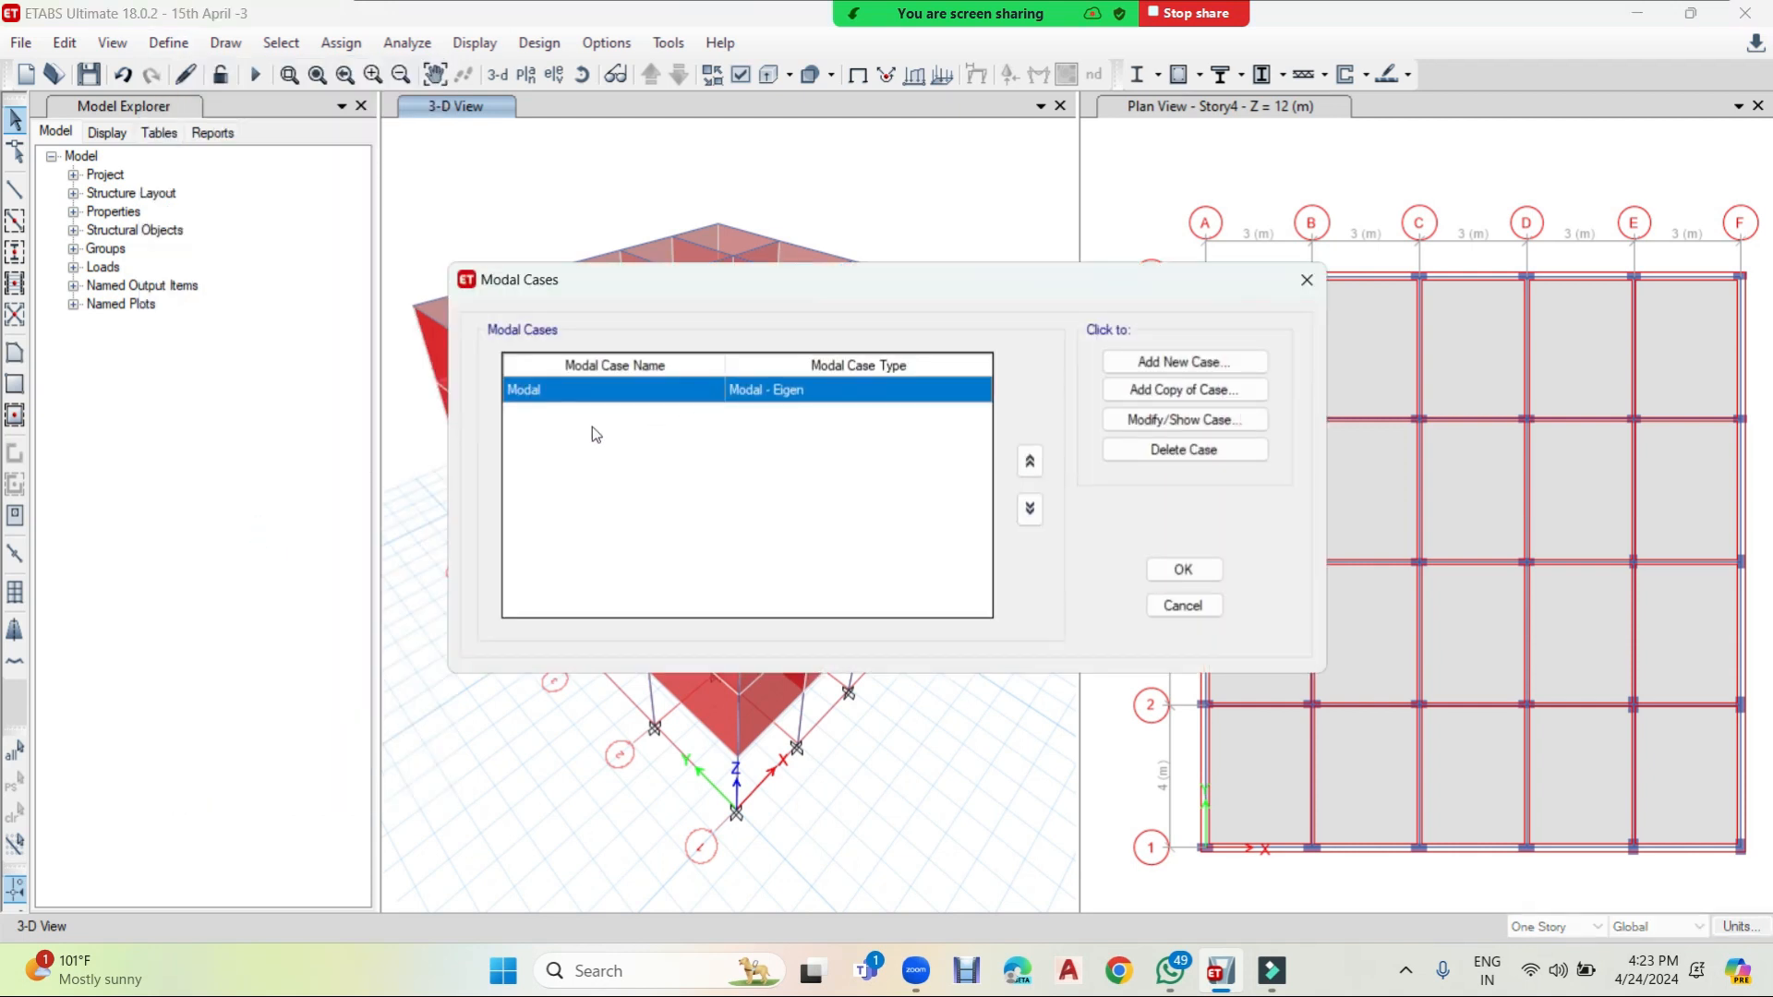
pyautogui.click(1192, 365)
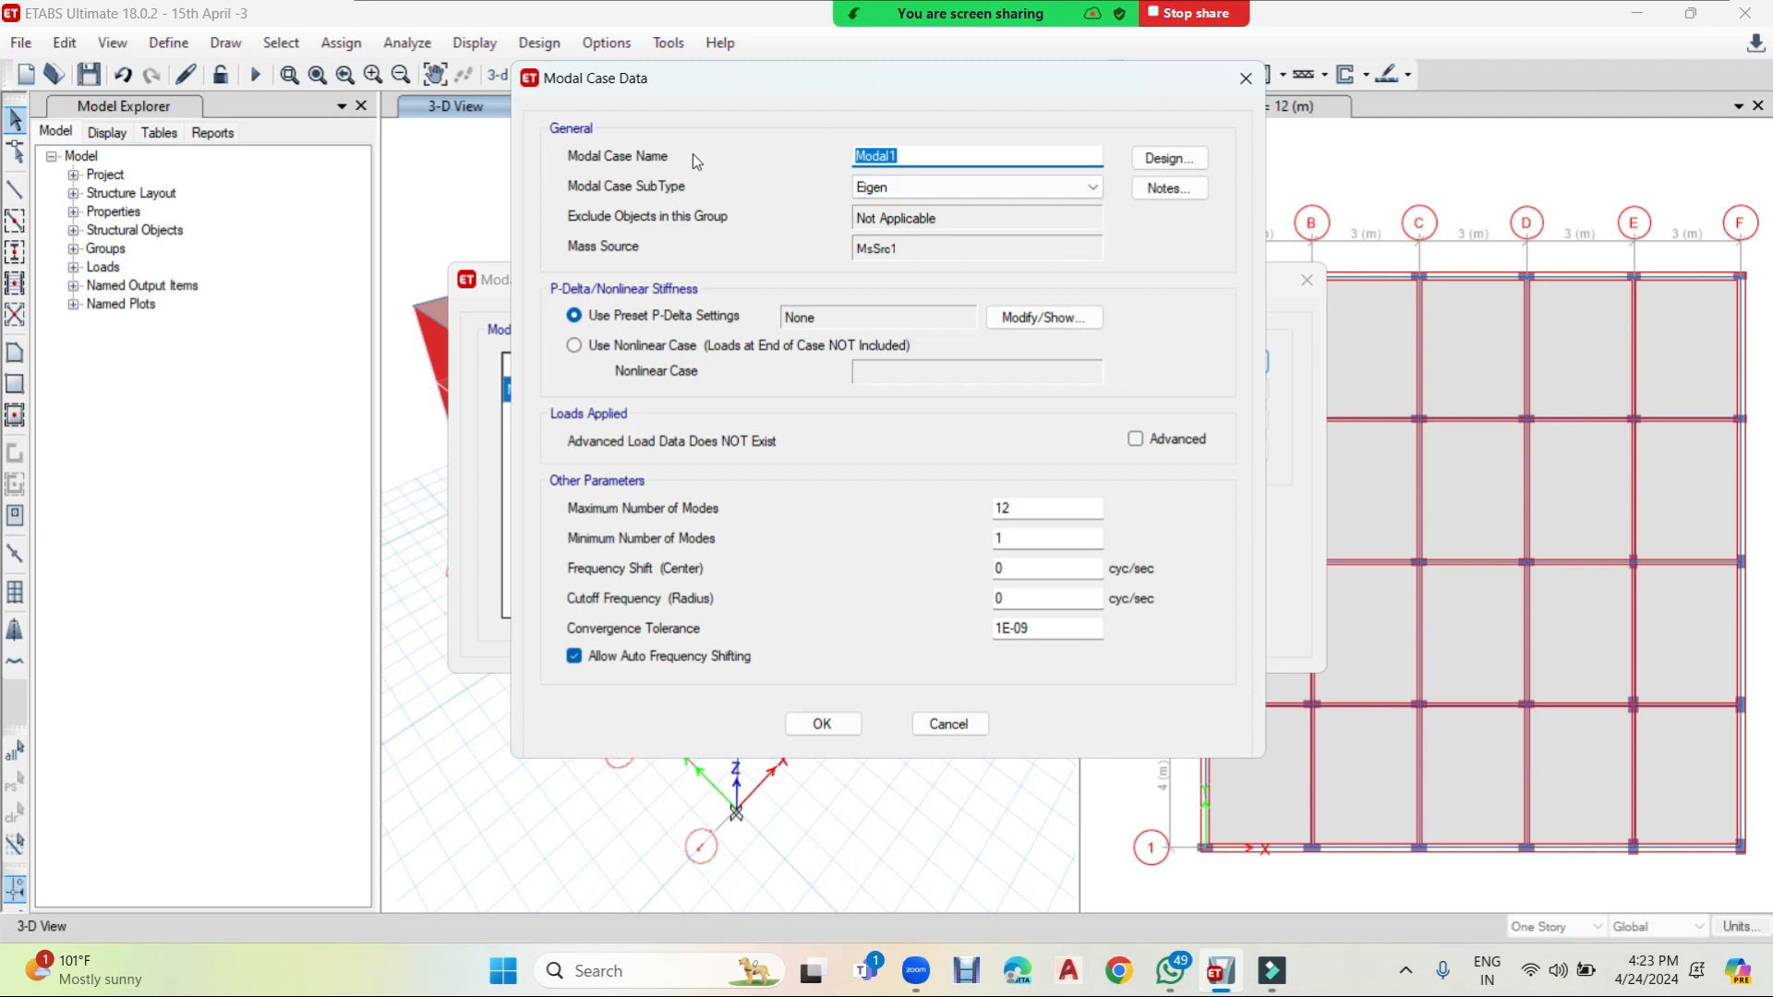
pyautogui.press('BackSpace')
pyautogui.write('Mode Shape')
pyautogui.click(1086, 193)
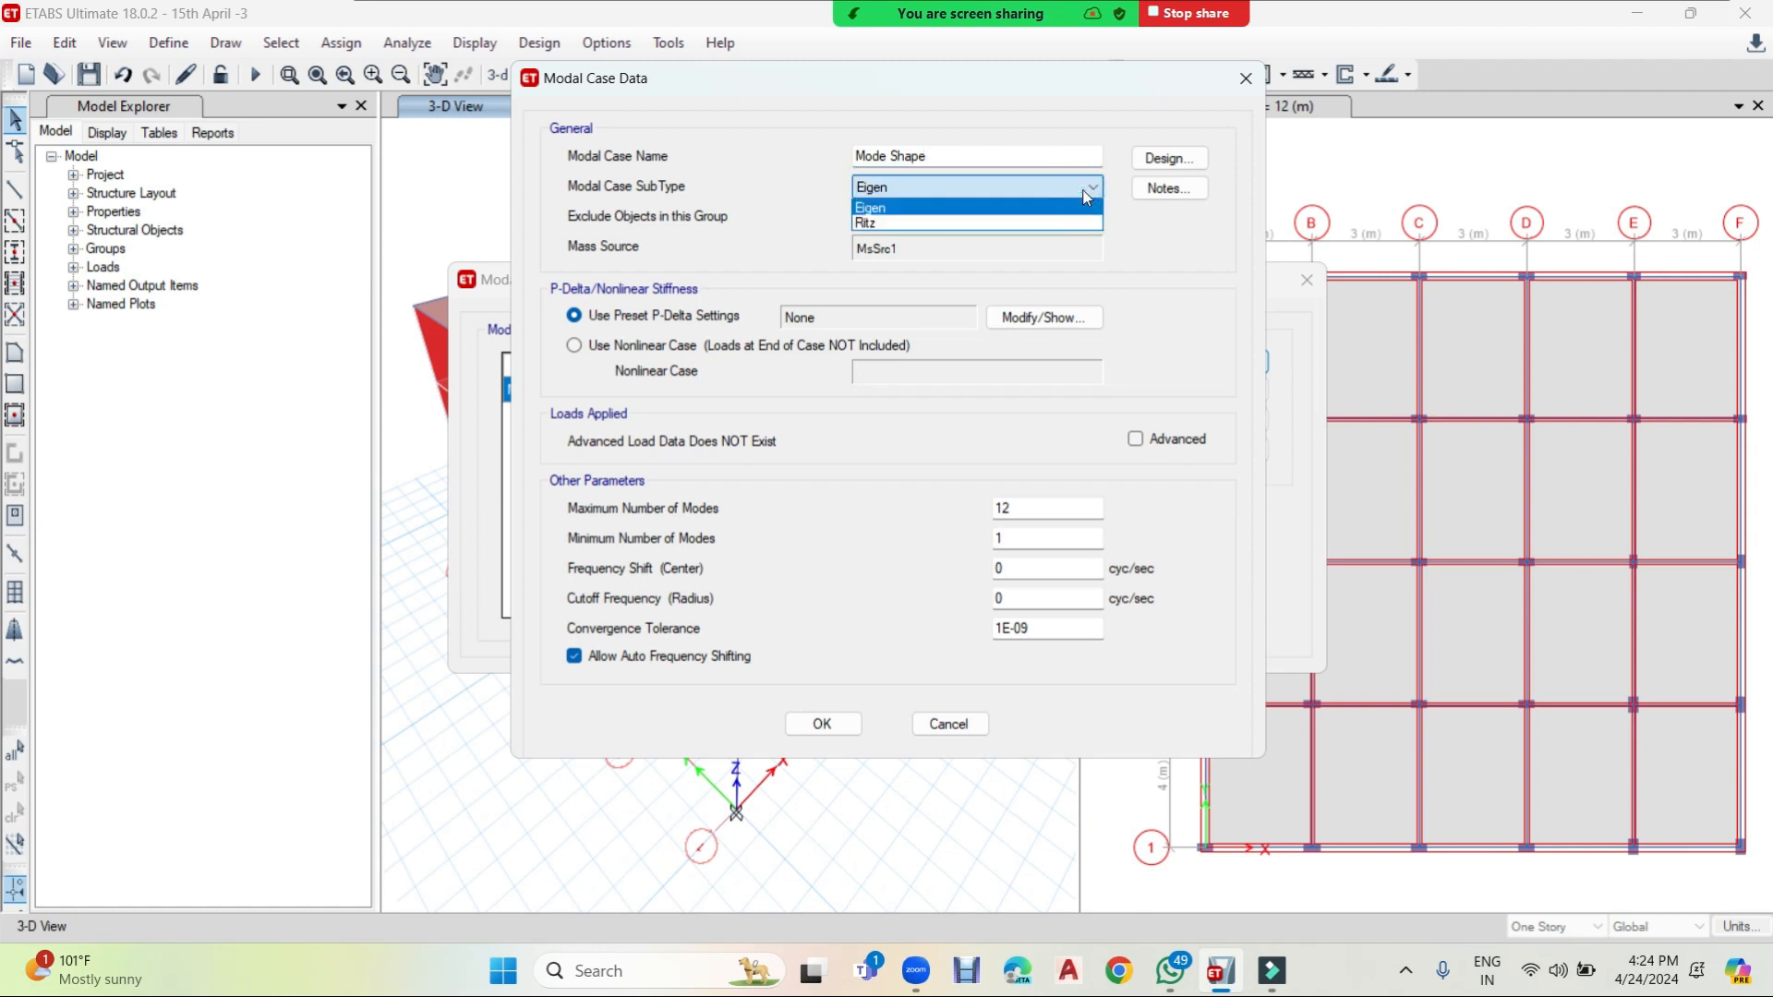
pyautogui.click(1084, 190)
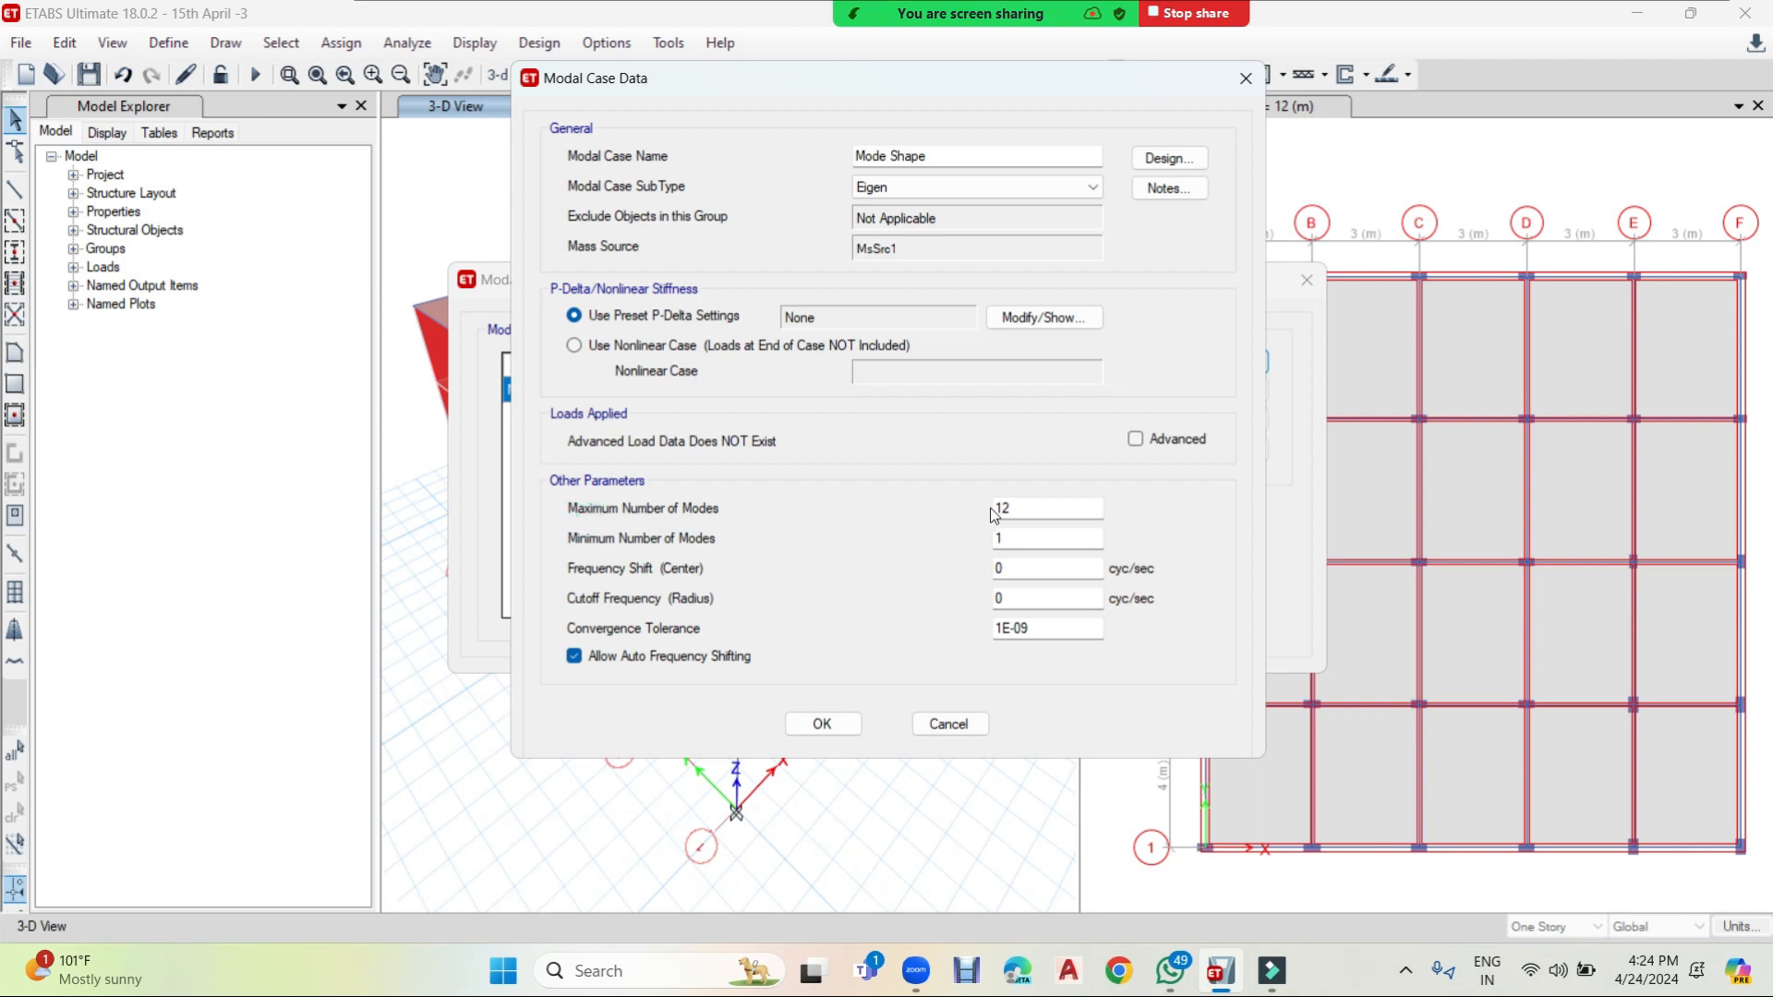
# - Set the maximum number of modes of the Mode Shape case to 40 and accept the modal case
pyautogui.moveTo(1011, 508); pyautogui.dragTo(970, 515)
pyautogui.write('40')
pyautogui.press('Tab')
pyautogui.hotkey('shift', 'Tab')
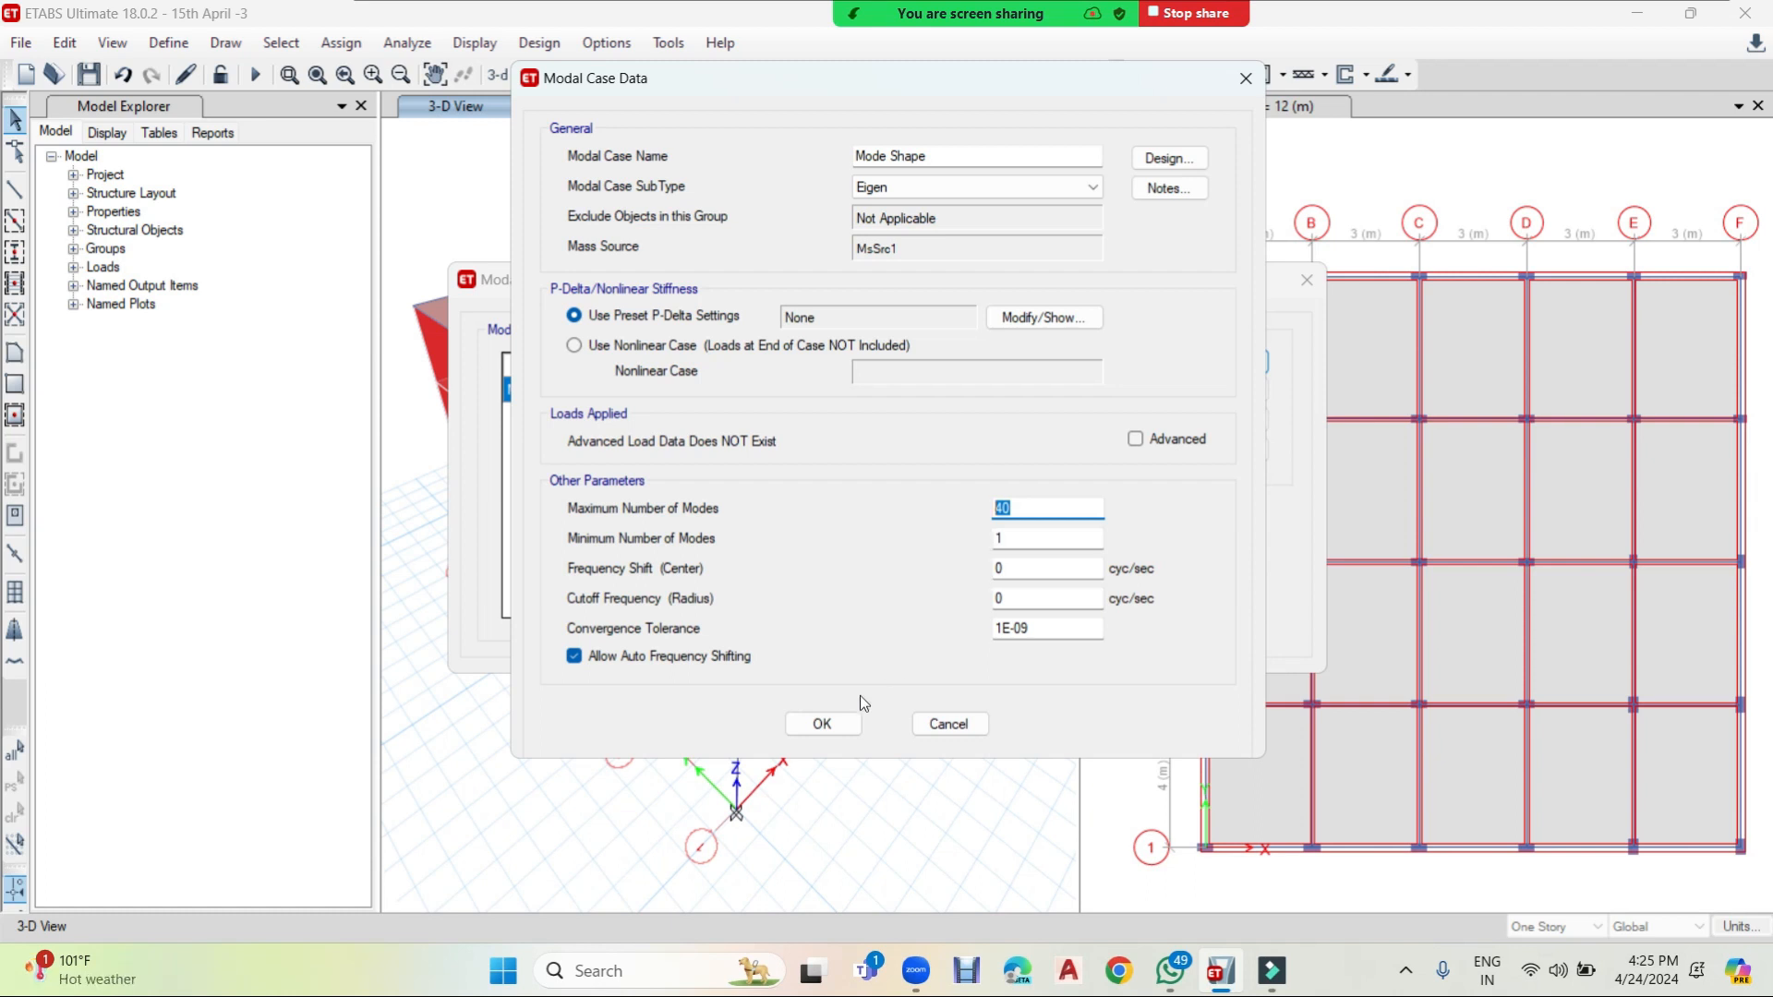
pyautogui.click(822, 724)
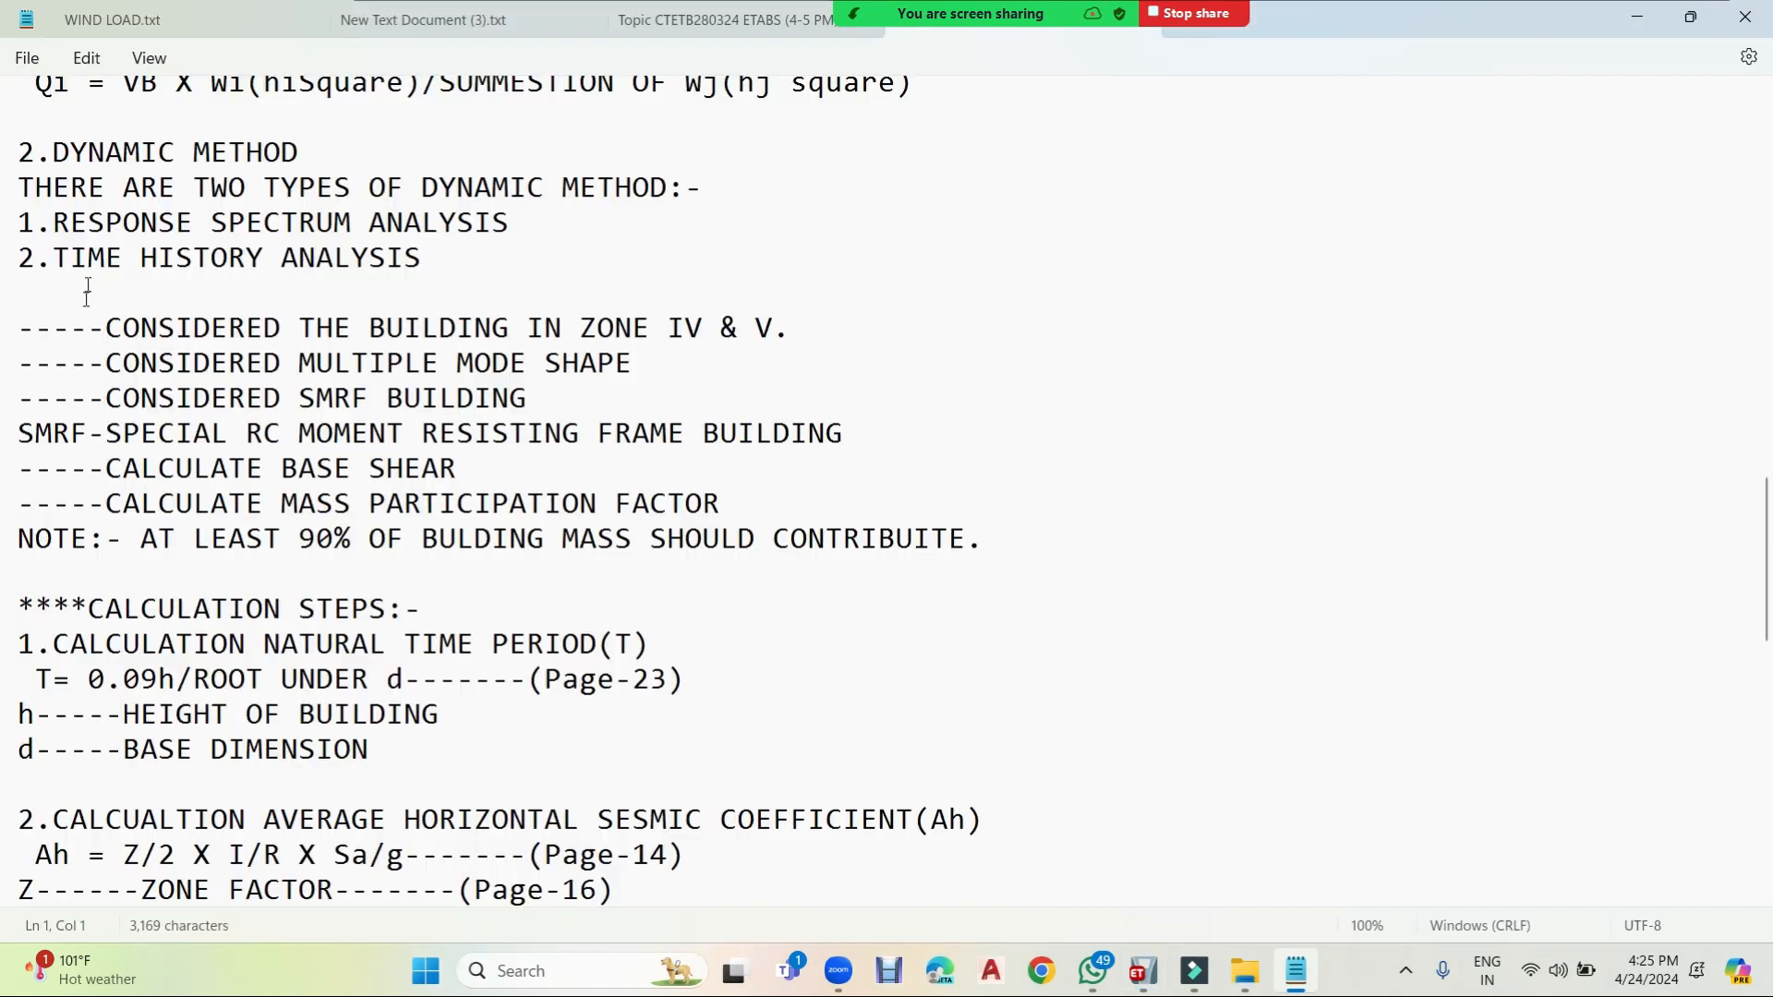
# - Examine the dynamic method notes in Notepad on seismic zones, multiple mode shapes and the mass participation requirement
pyautogui.moveTo(109, 328); pyautogui.dragTo(778, 329)
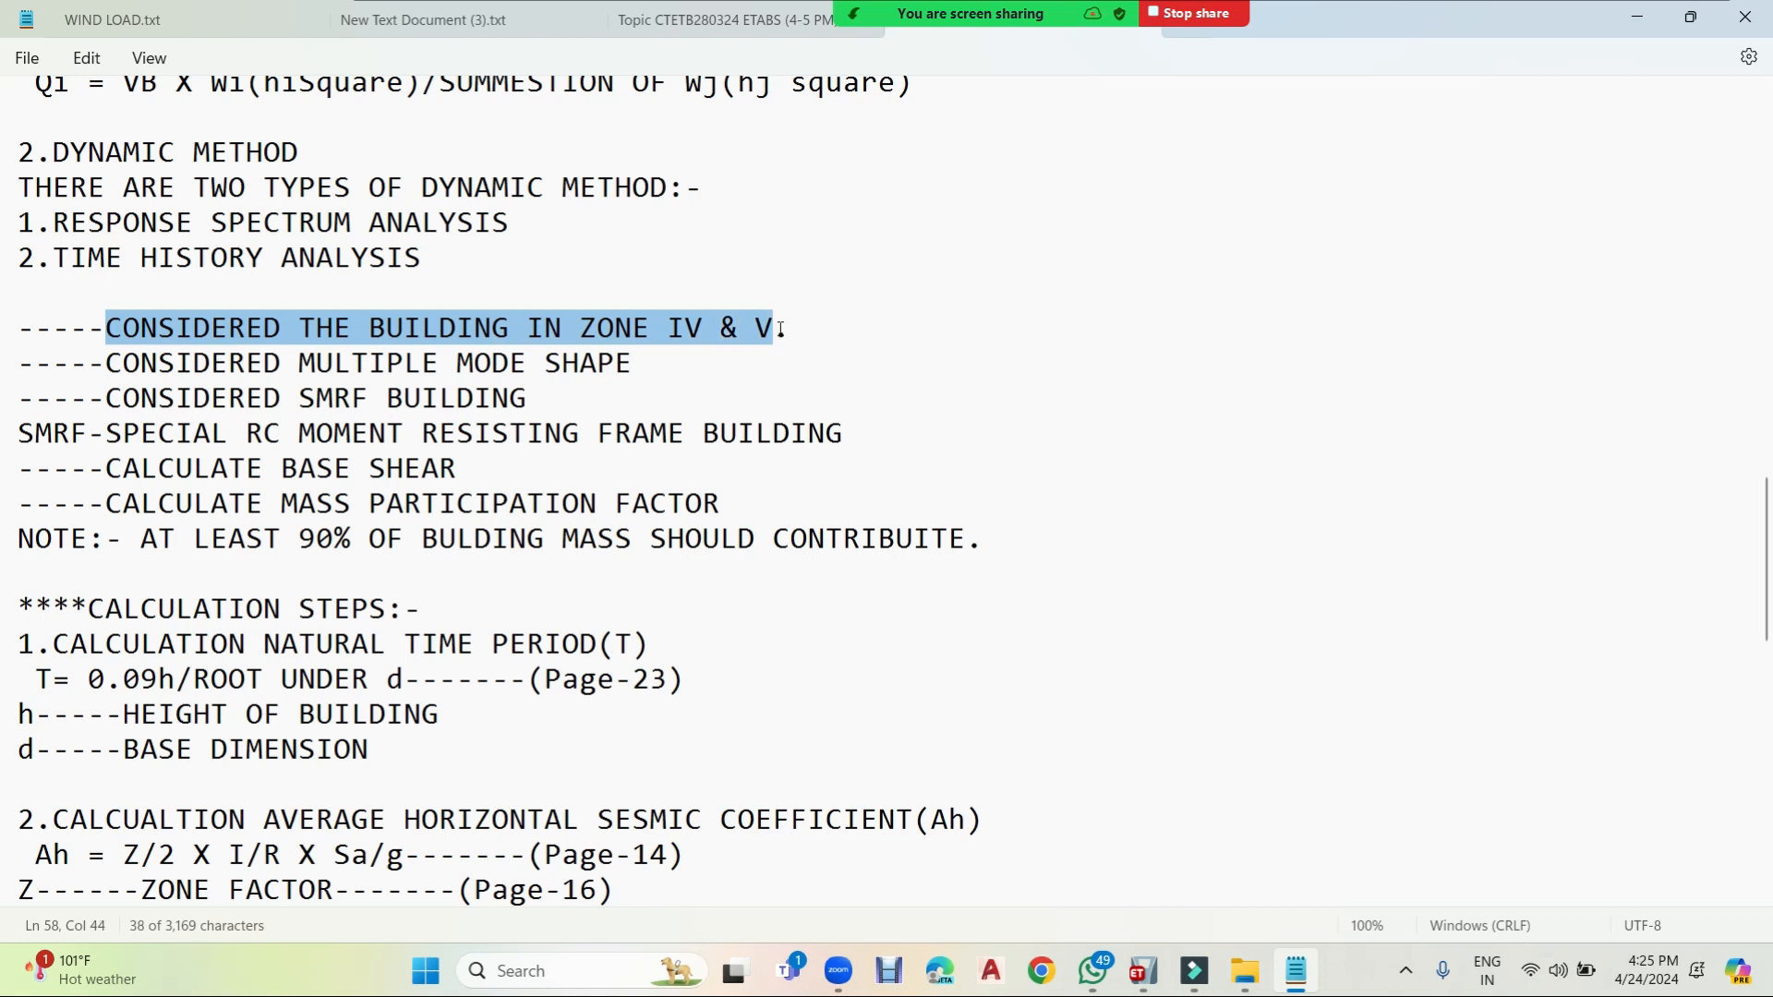
pyautogui.moveTo(298, 363); pyautogui.dragTo(639, 367)
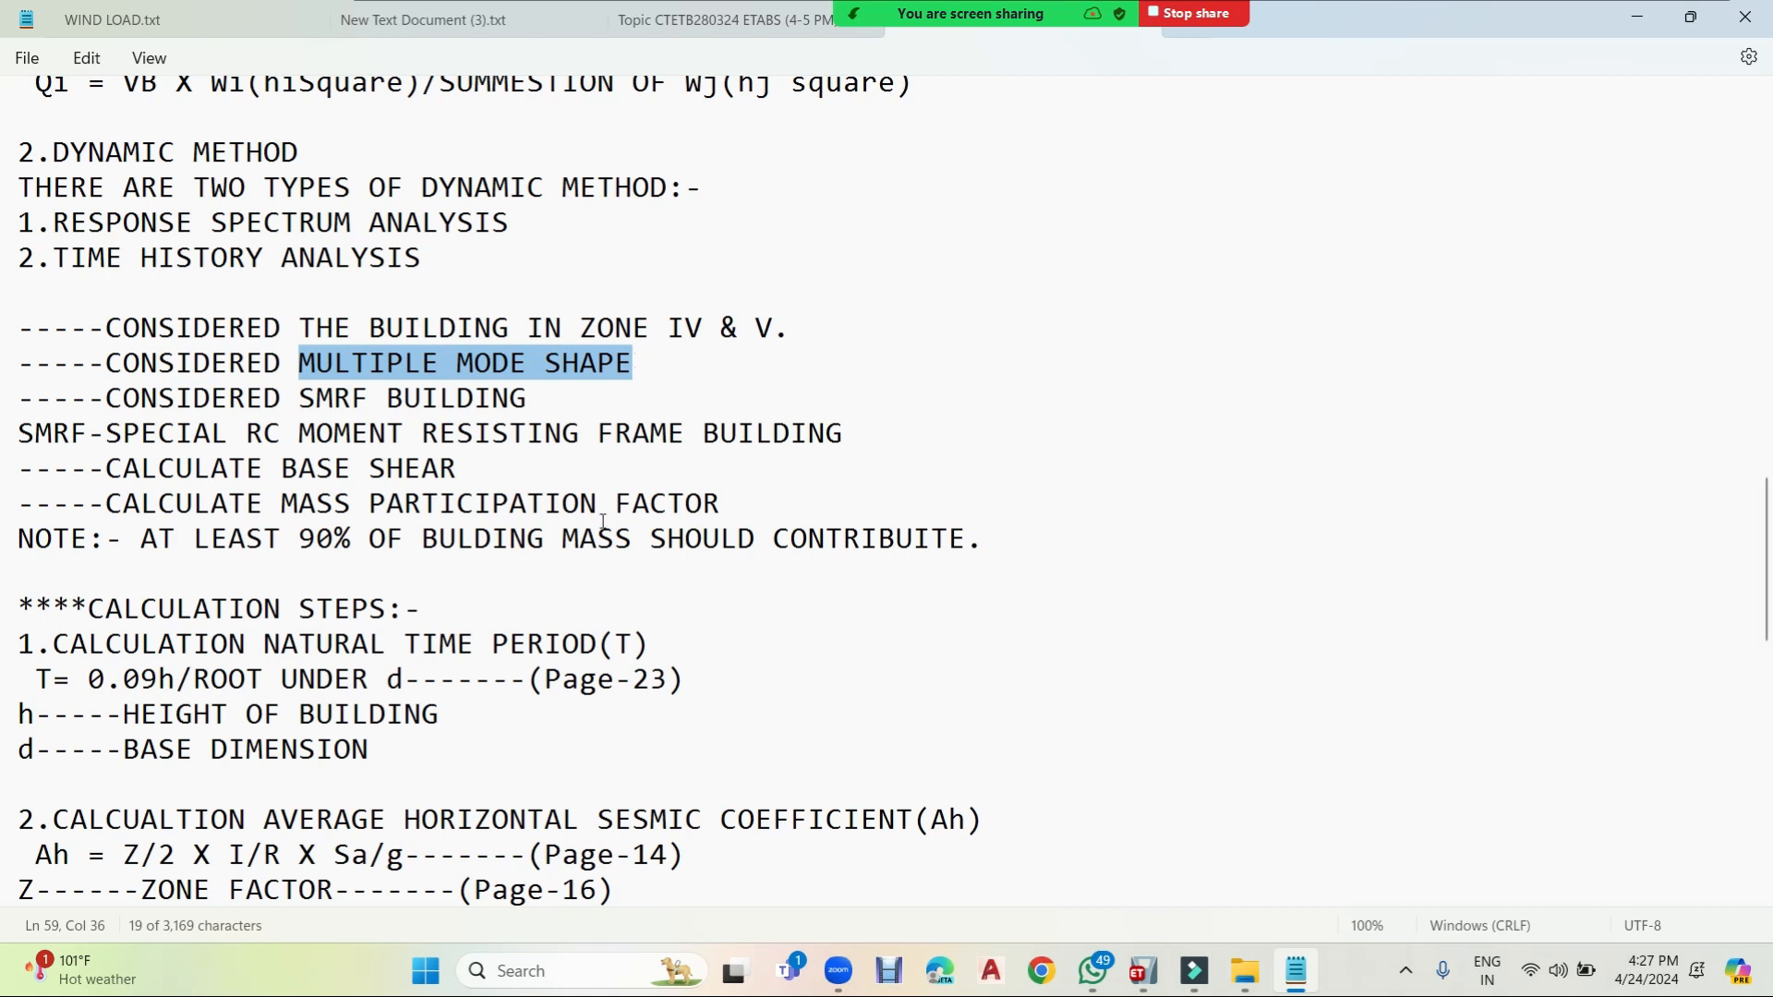
pyautogui.moveTo(280, 505); pyautogui.dragTo(717, 506)
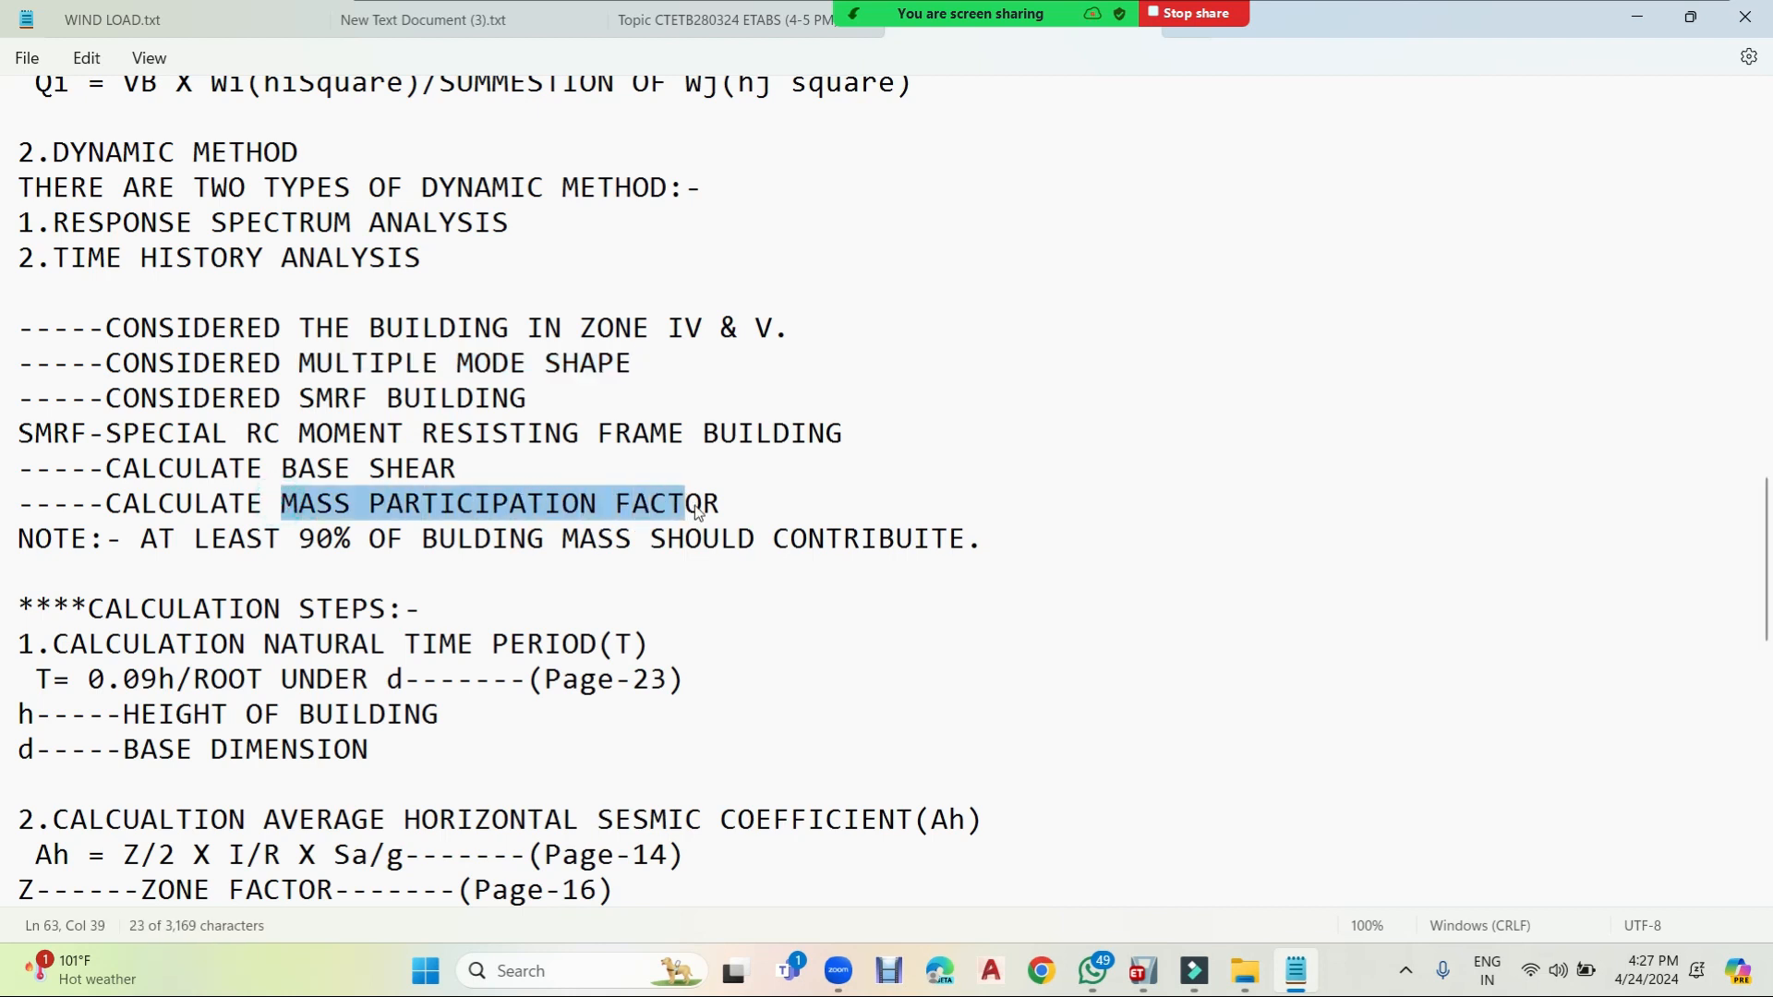
pyautogui.moveTo(298, 541); pyautogui.dragTo(362, 551)
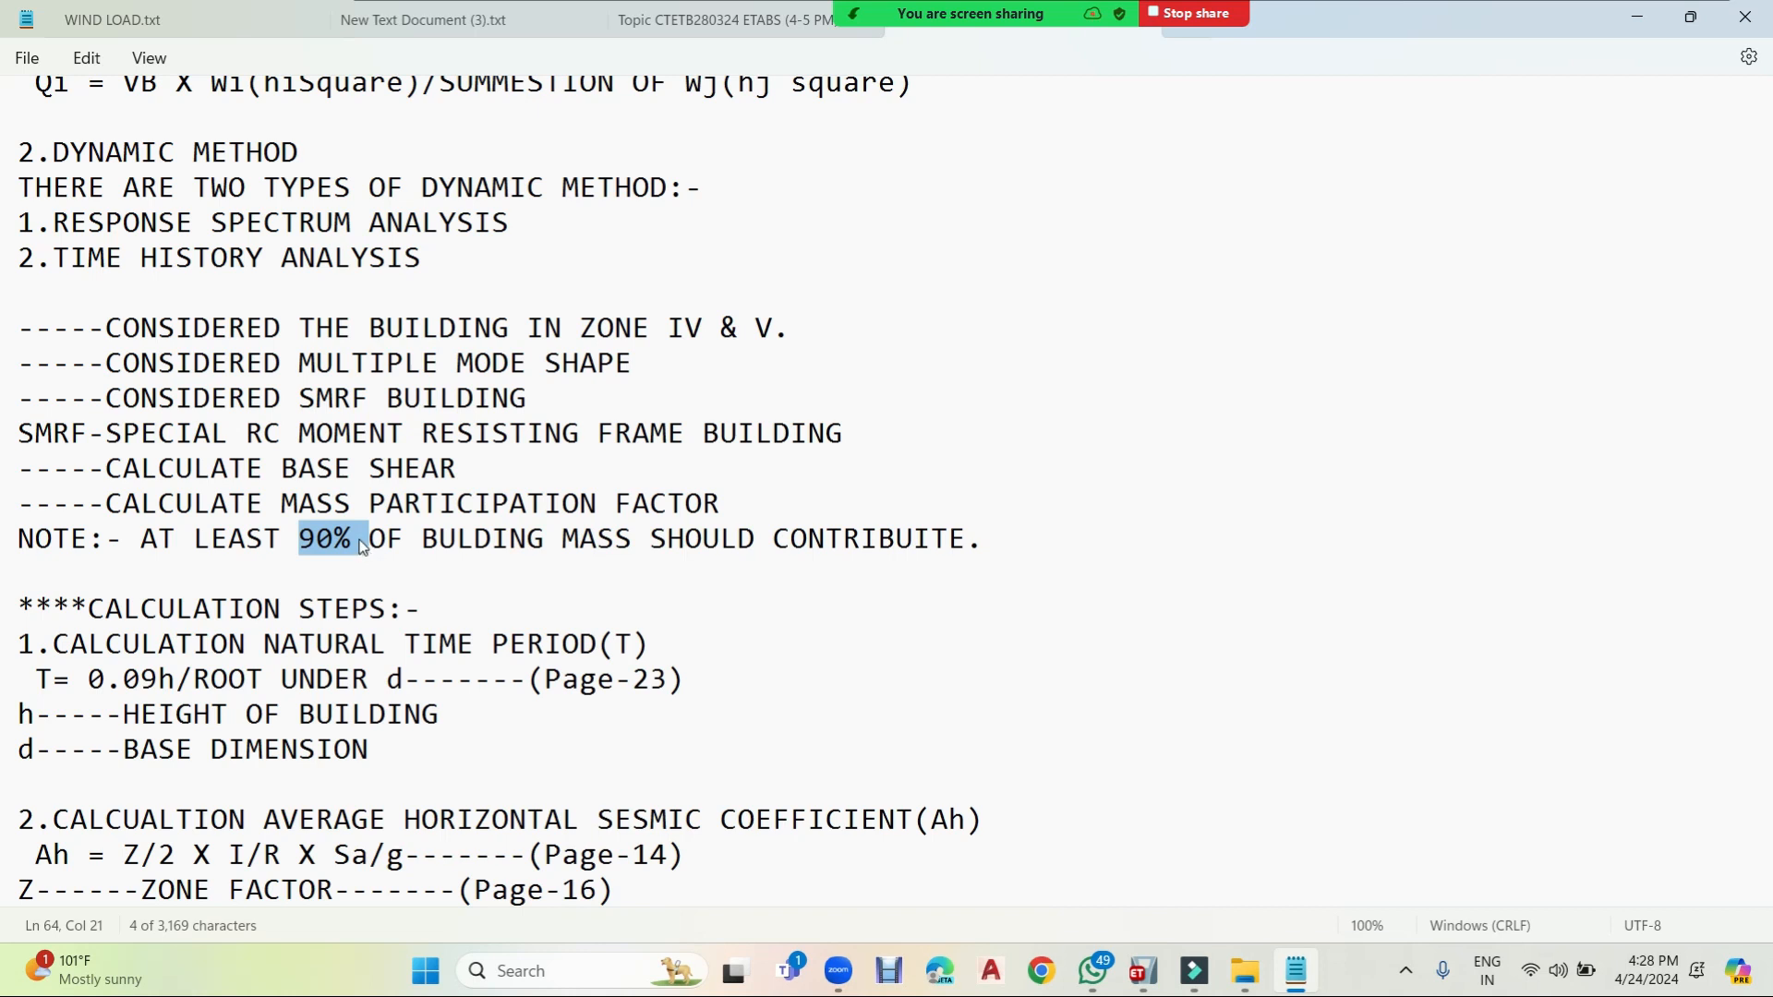
pyautogui.click(456, 363)
pyautogui.moveTo(552, 369); pyautogui.dragTo(648, 370)
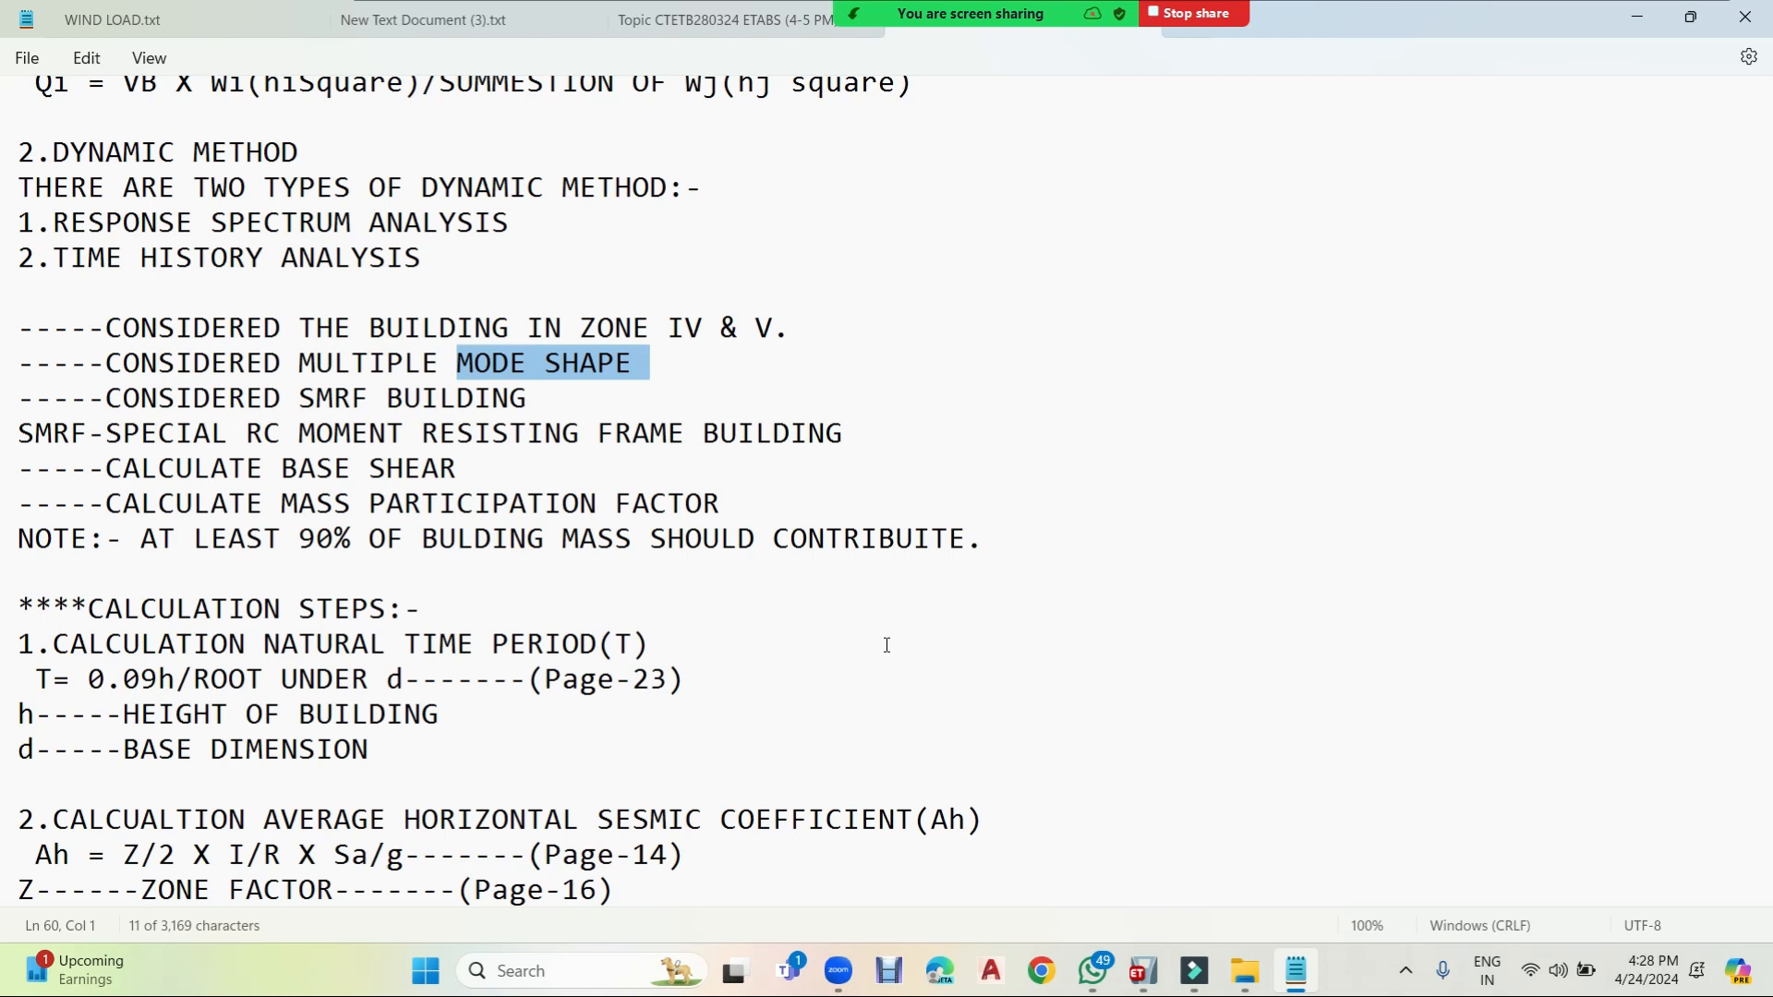
# - Switch back to ETABS, open the mass source definitions and check the default mass source choices
pyautogui.moveTo(1197, 969)
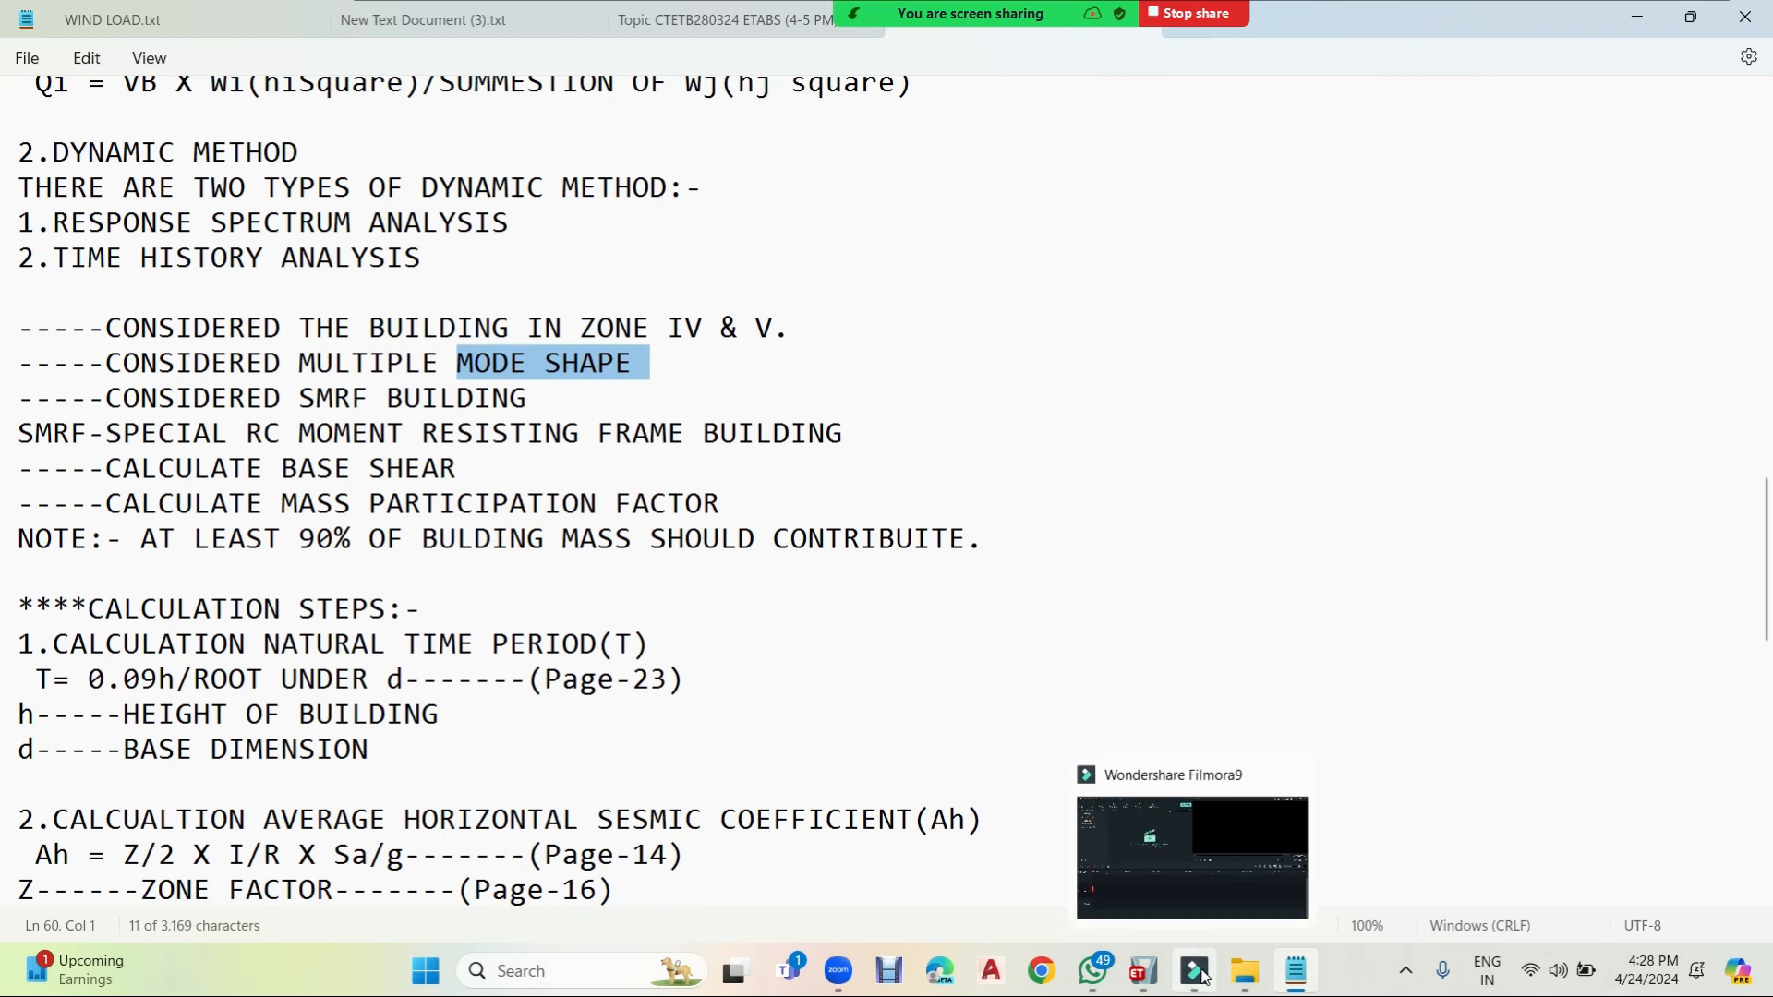
pyautogui.click(1142, 971)
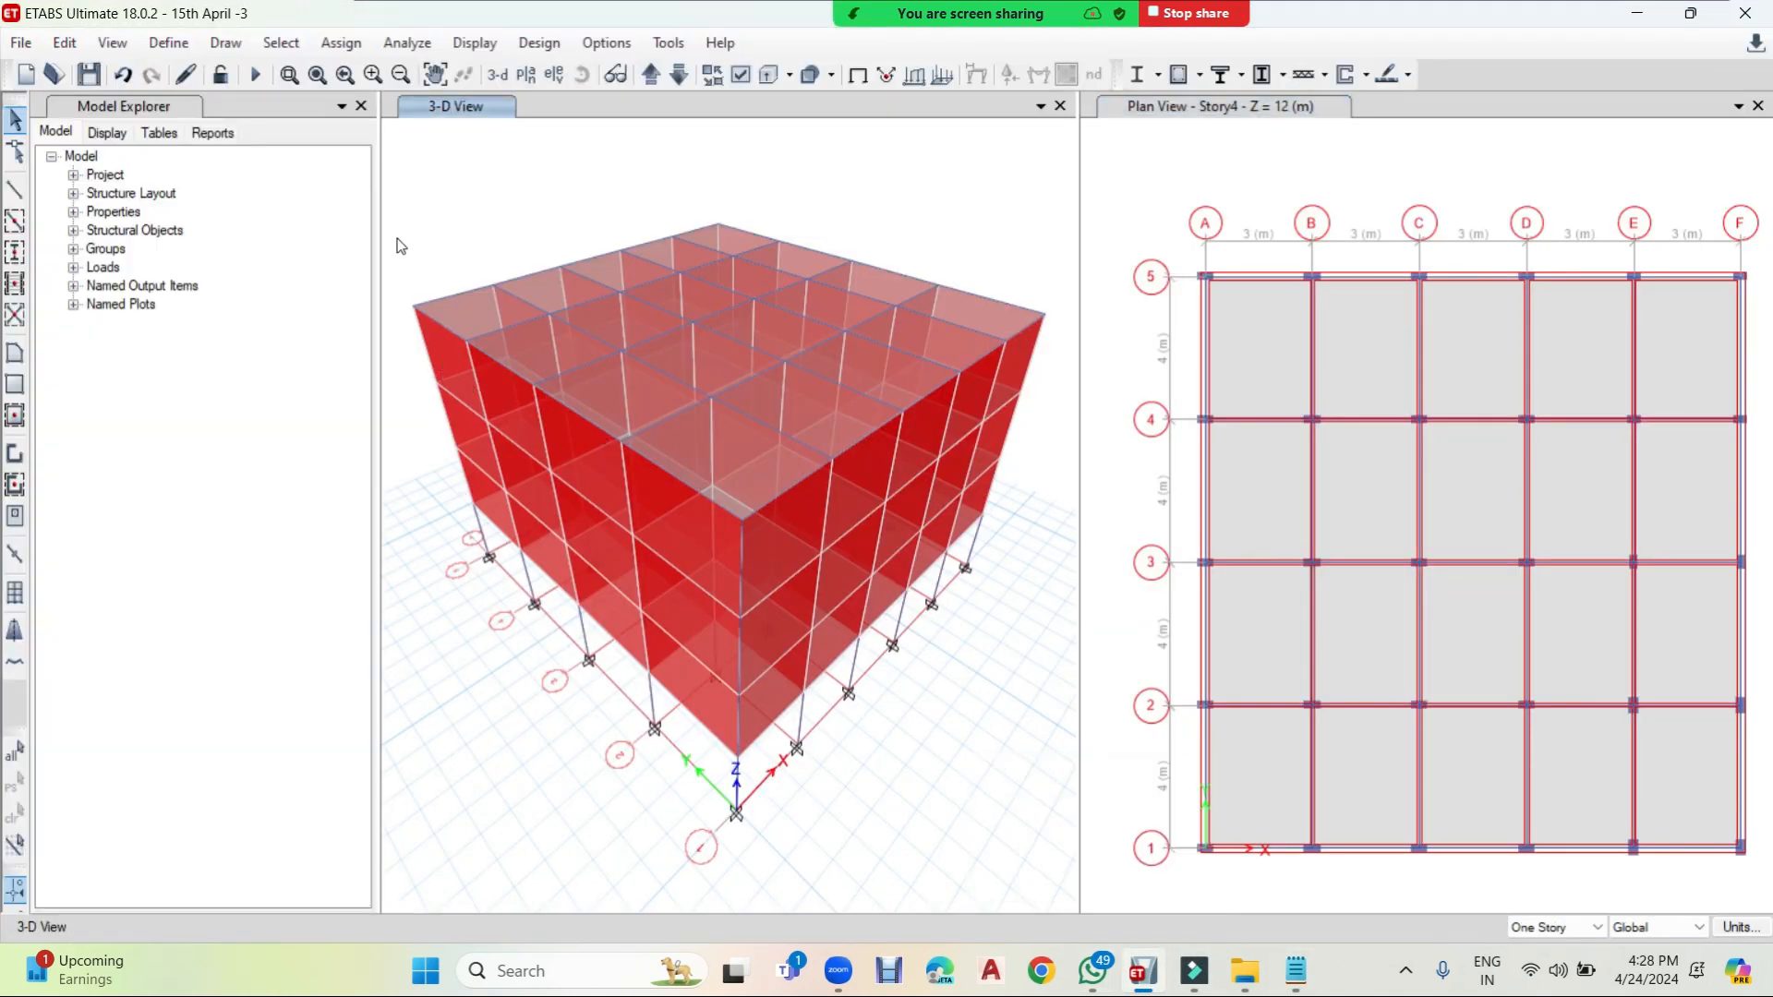
pyautogui.click(169, 42)
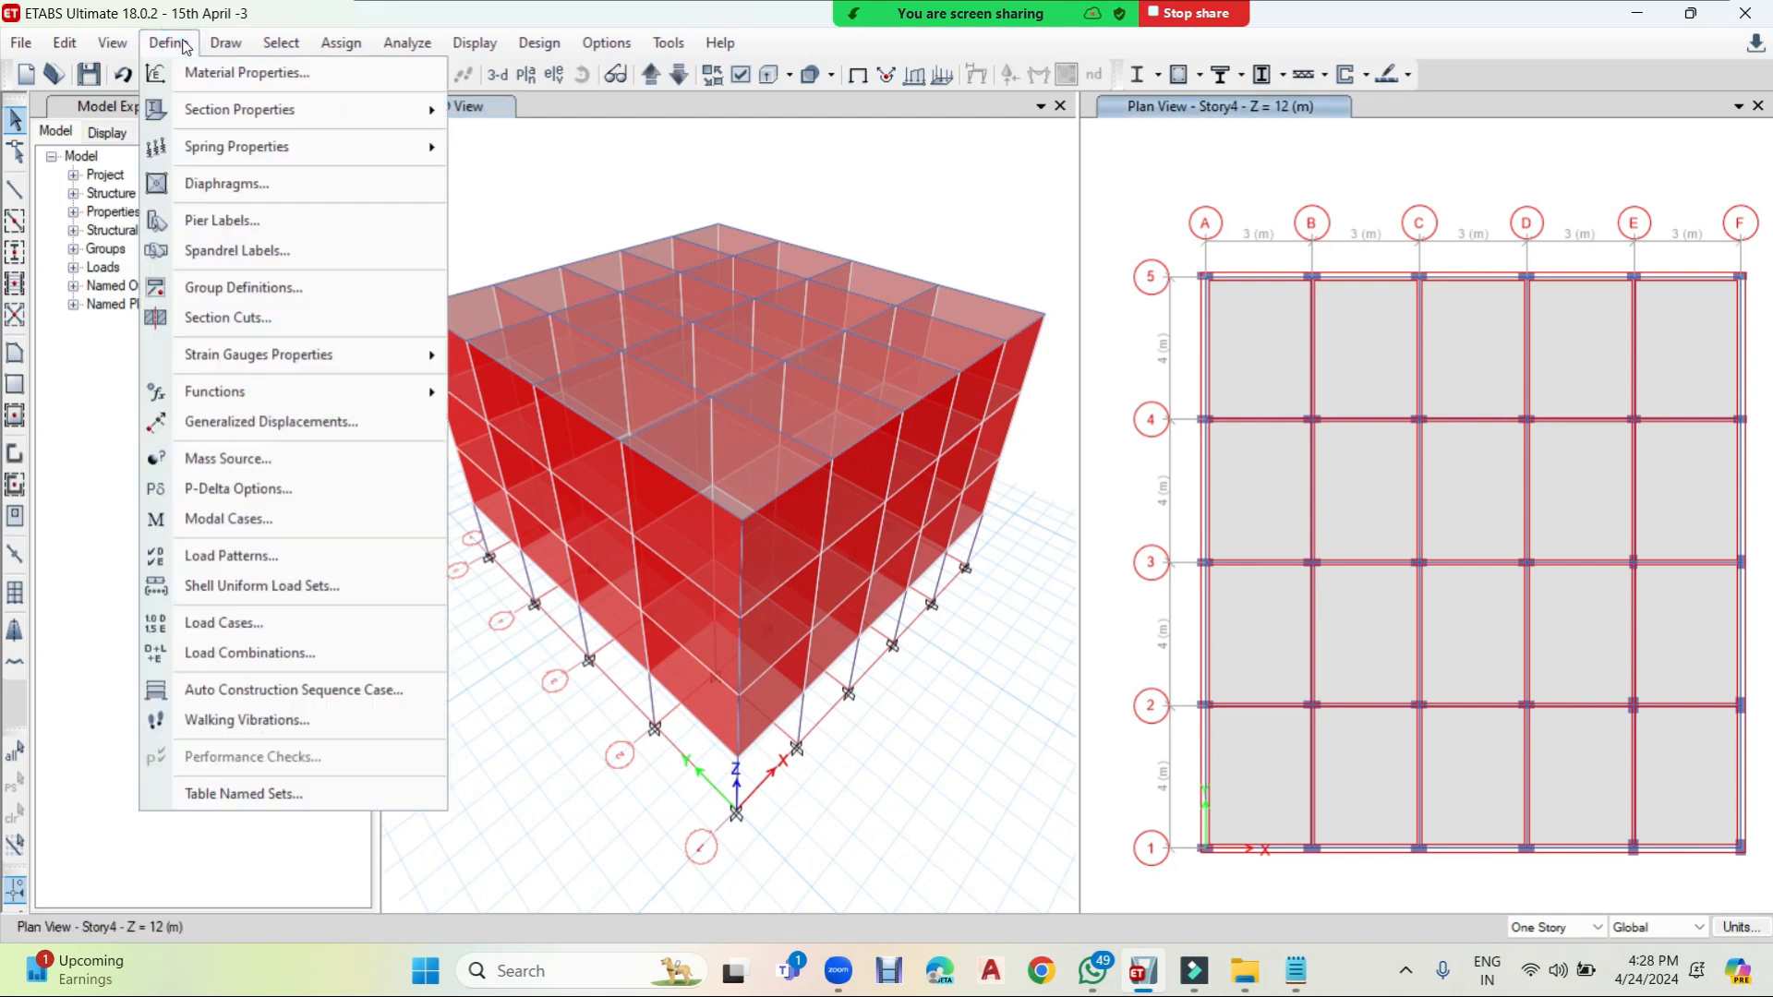
pyautogui.click(237, 461)
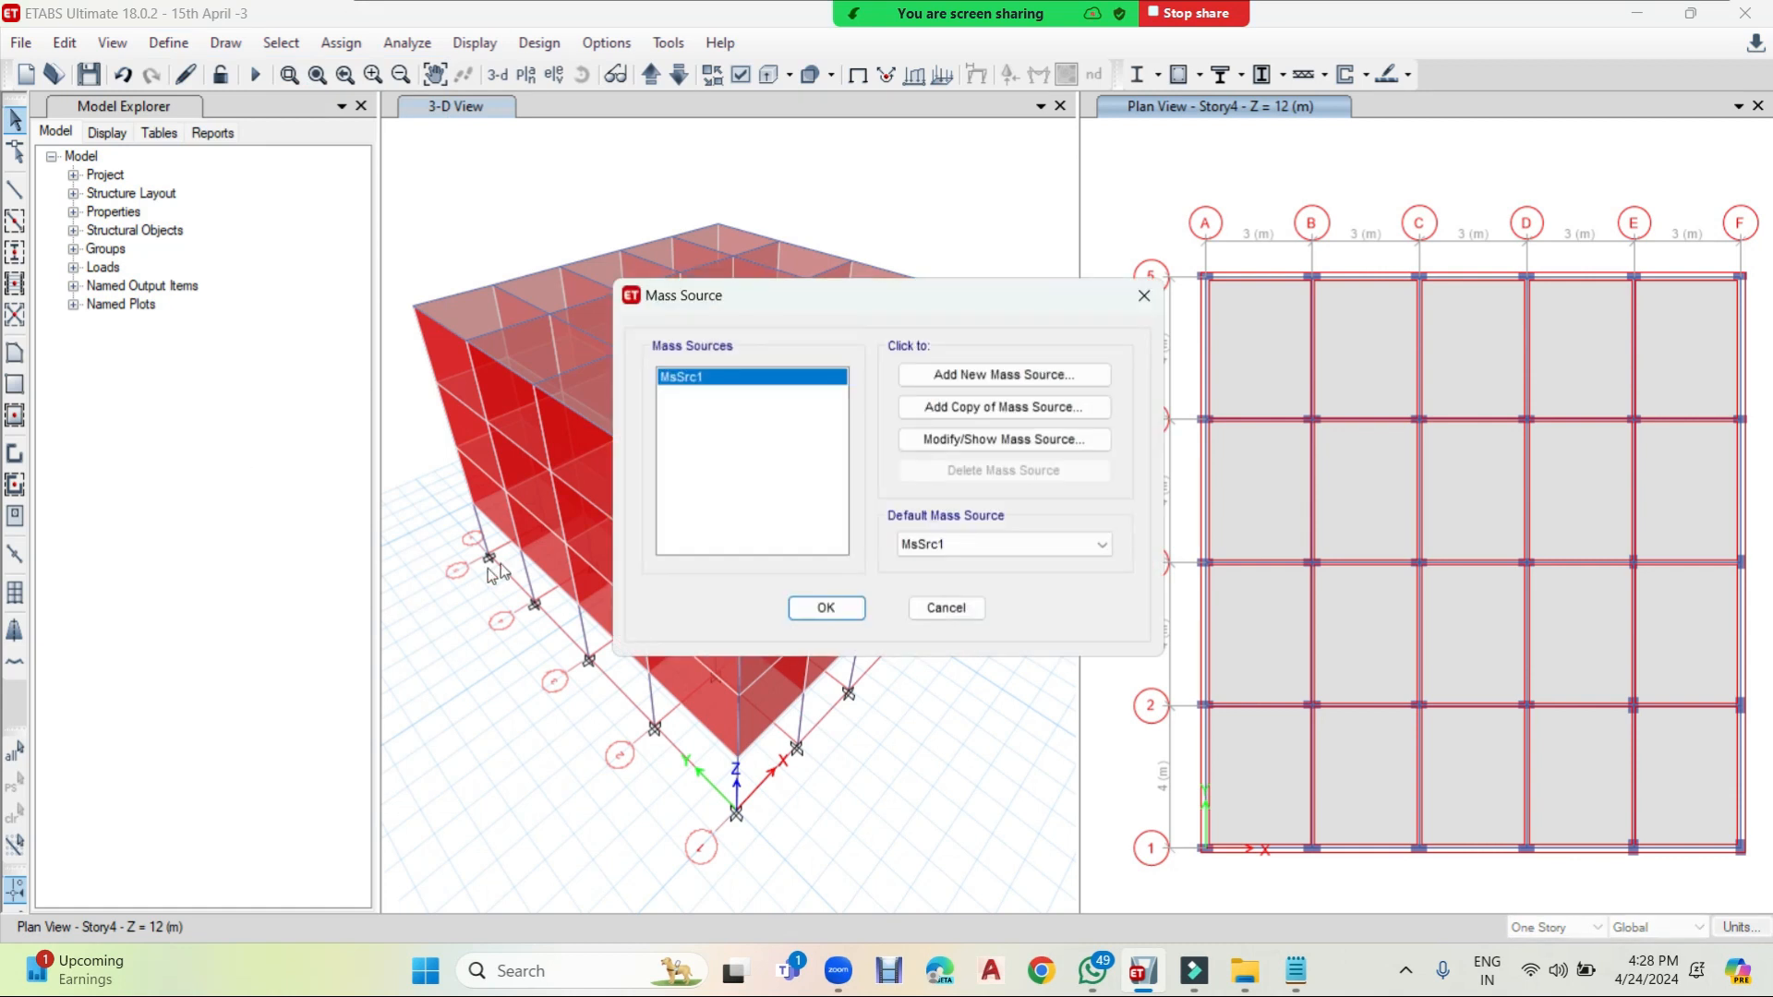
pyautogui.click(1020, 544)
pyautogui.click(1021, 543)
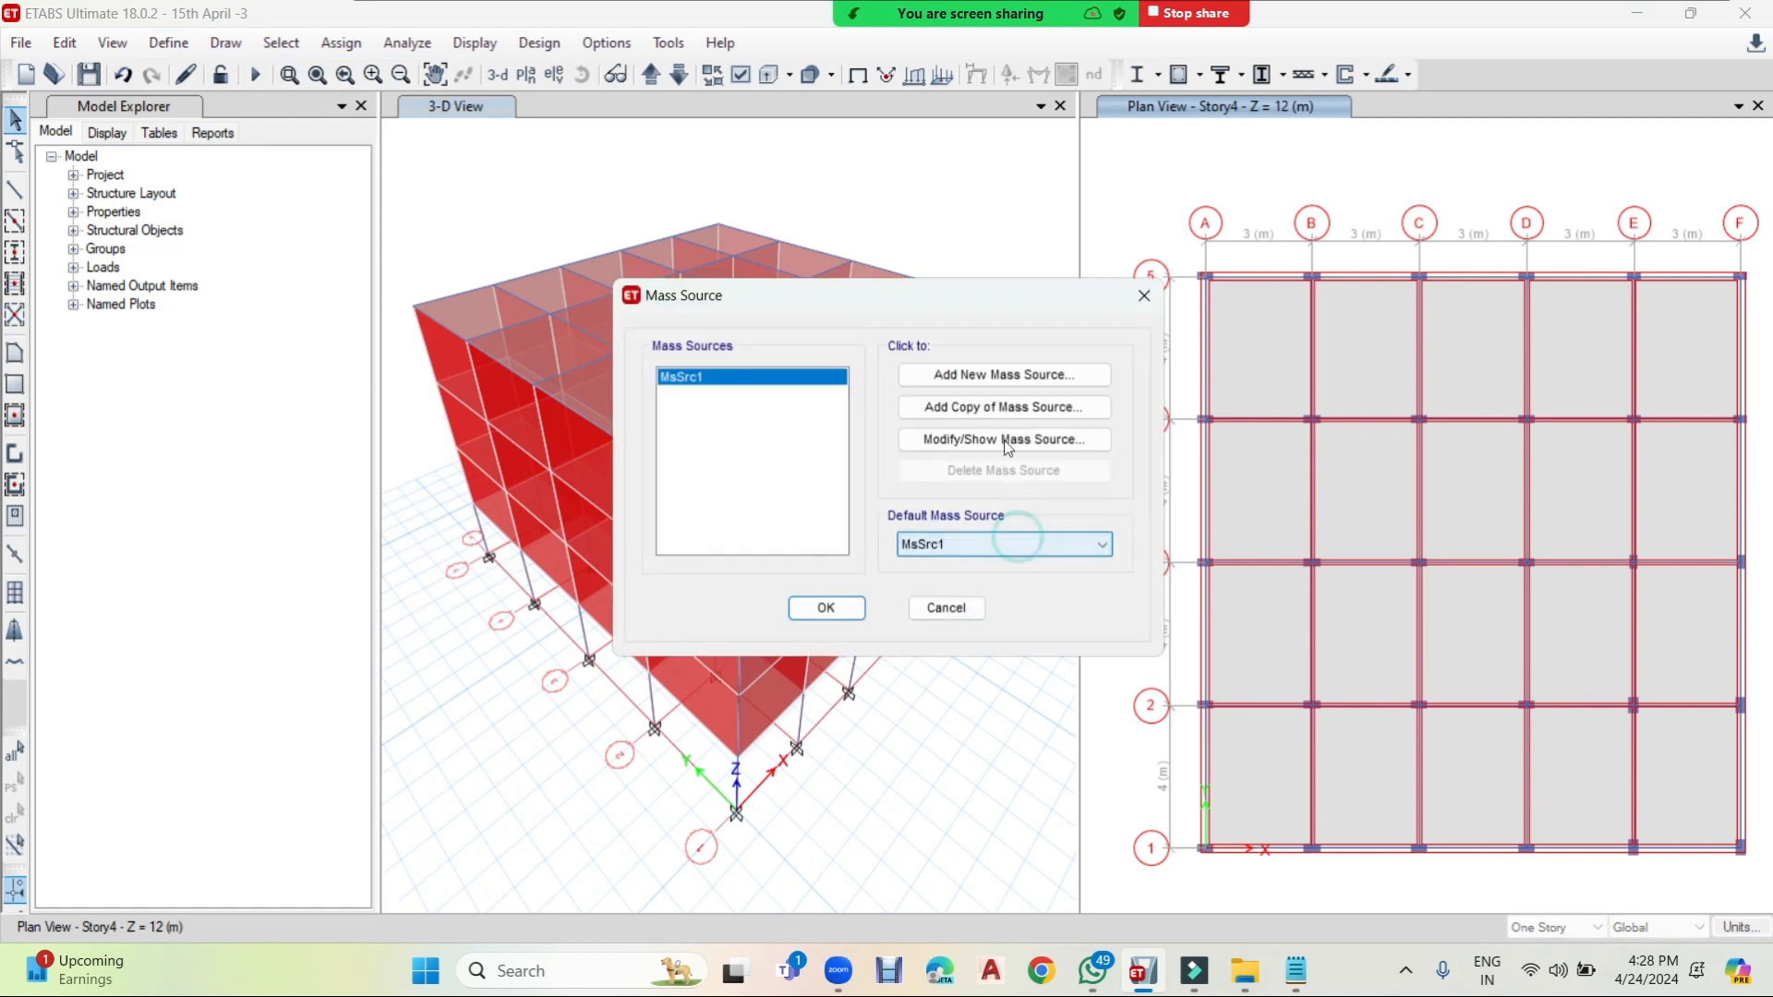
# - Add a mass source named Lumbed Mass that excludes element self mass and includes specified load patterns and vertical mass
pyautogui.click(997, 376)
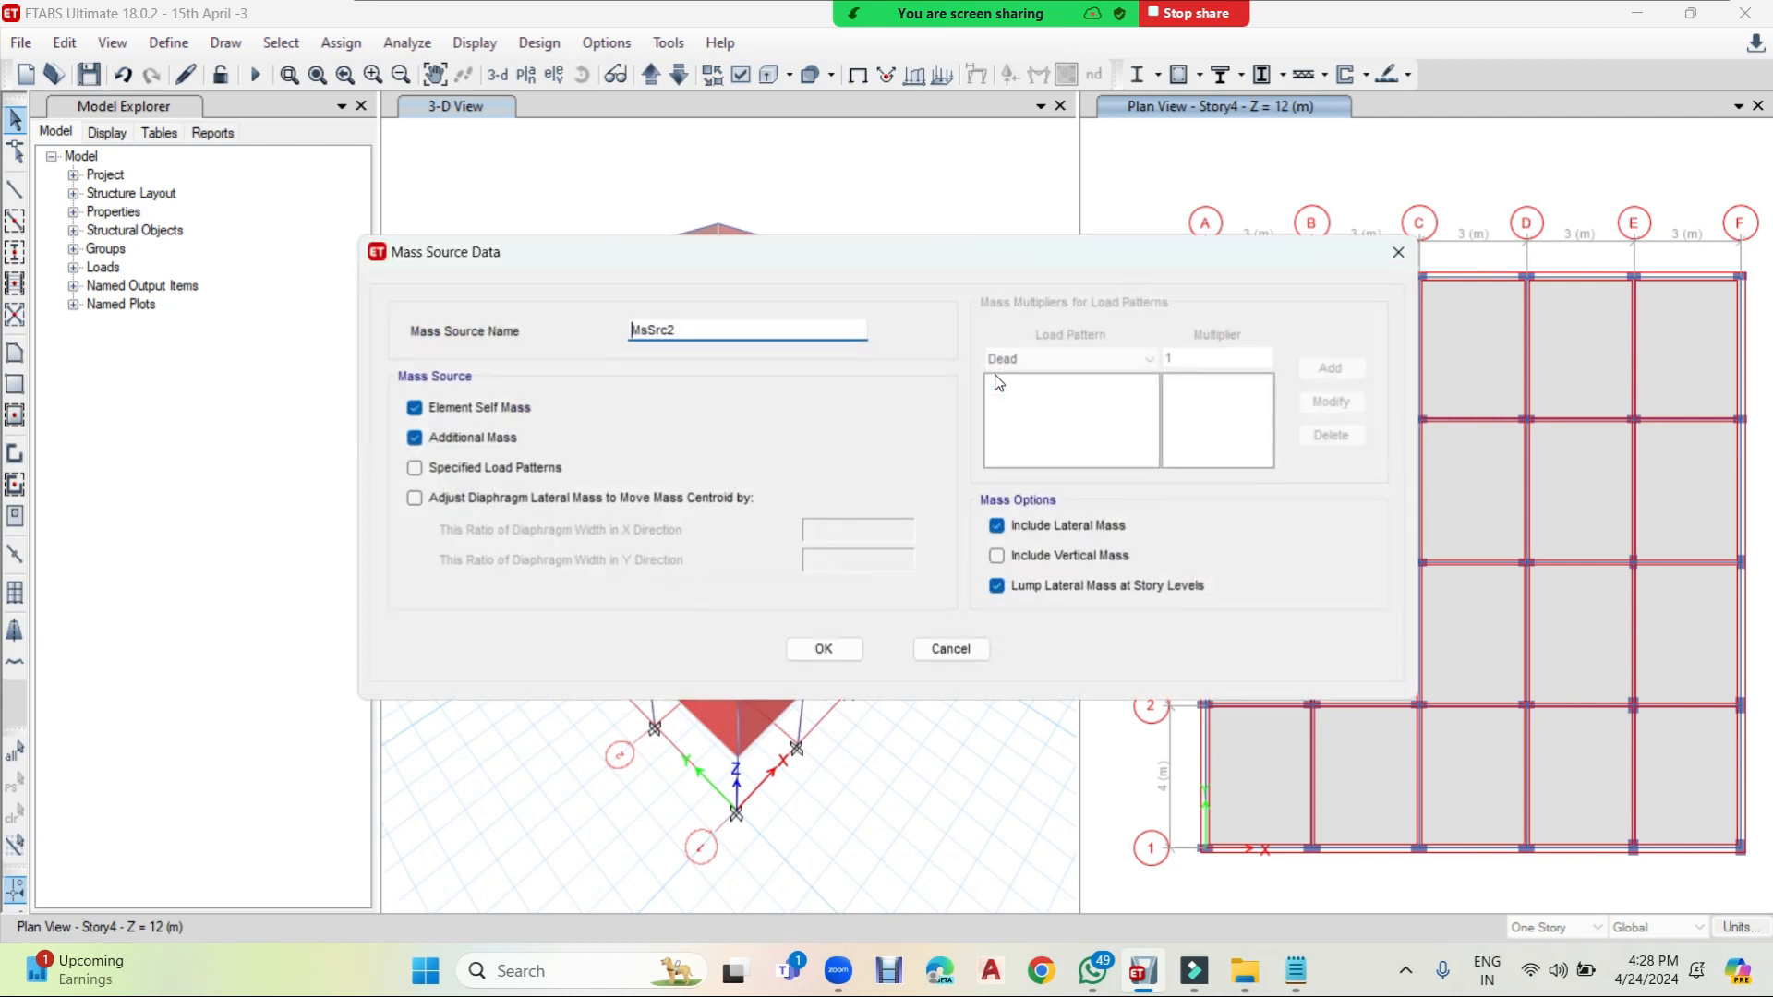
pyautogui.doubleClick(729, 333)
pyautogui.write('Lumbed Mass')
pyautogui.click(415, 408)
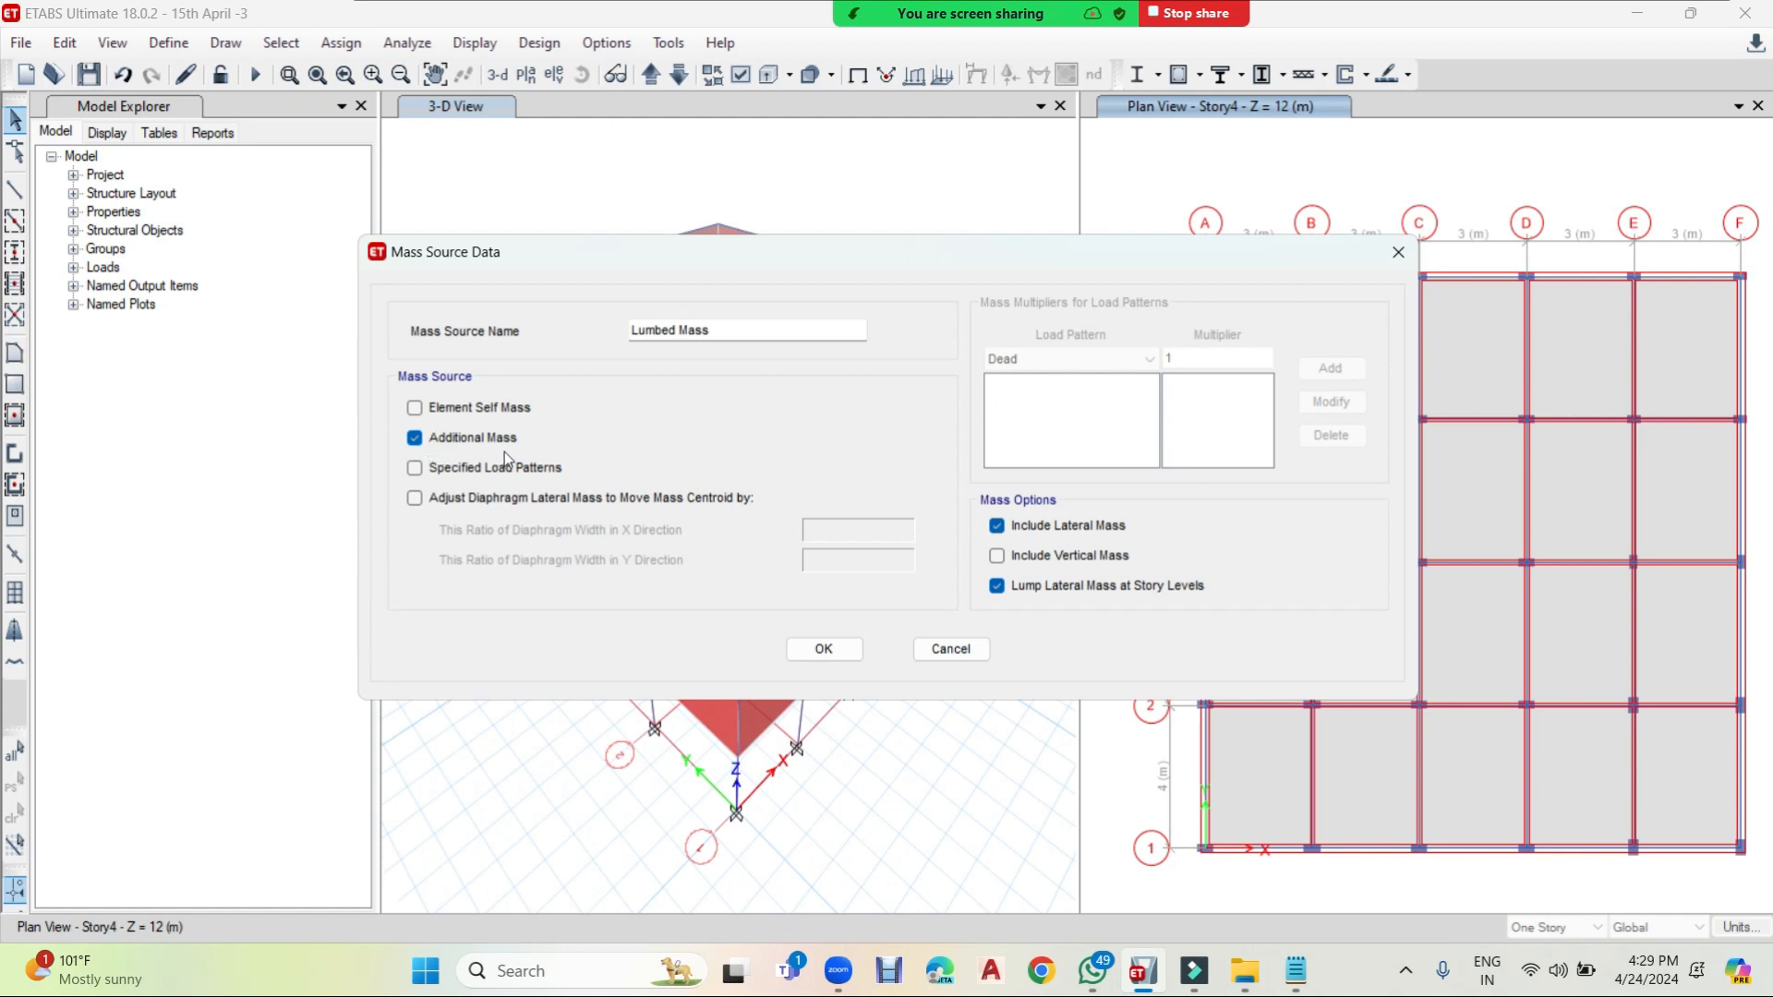
pyautogui.click(416, 469)
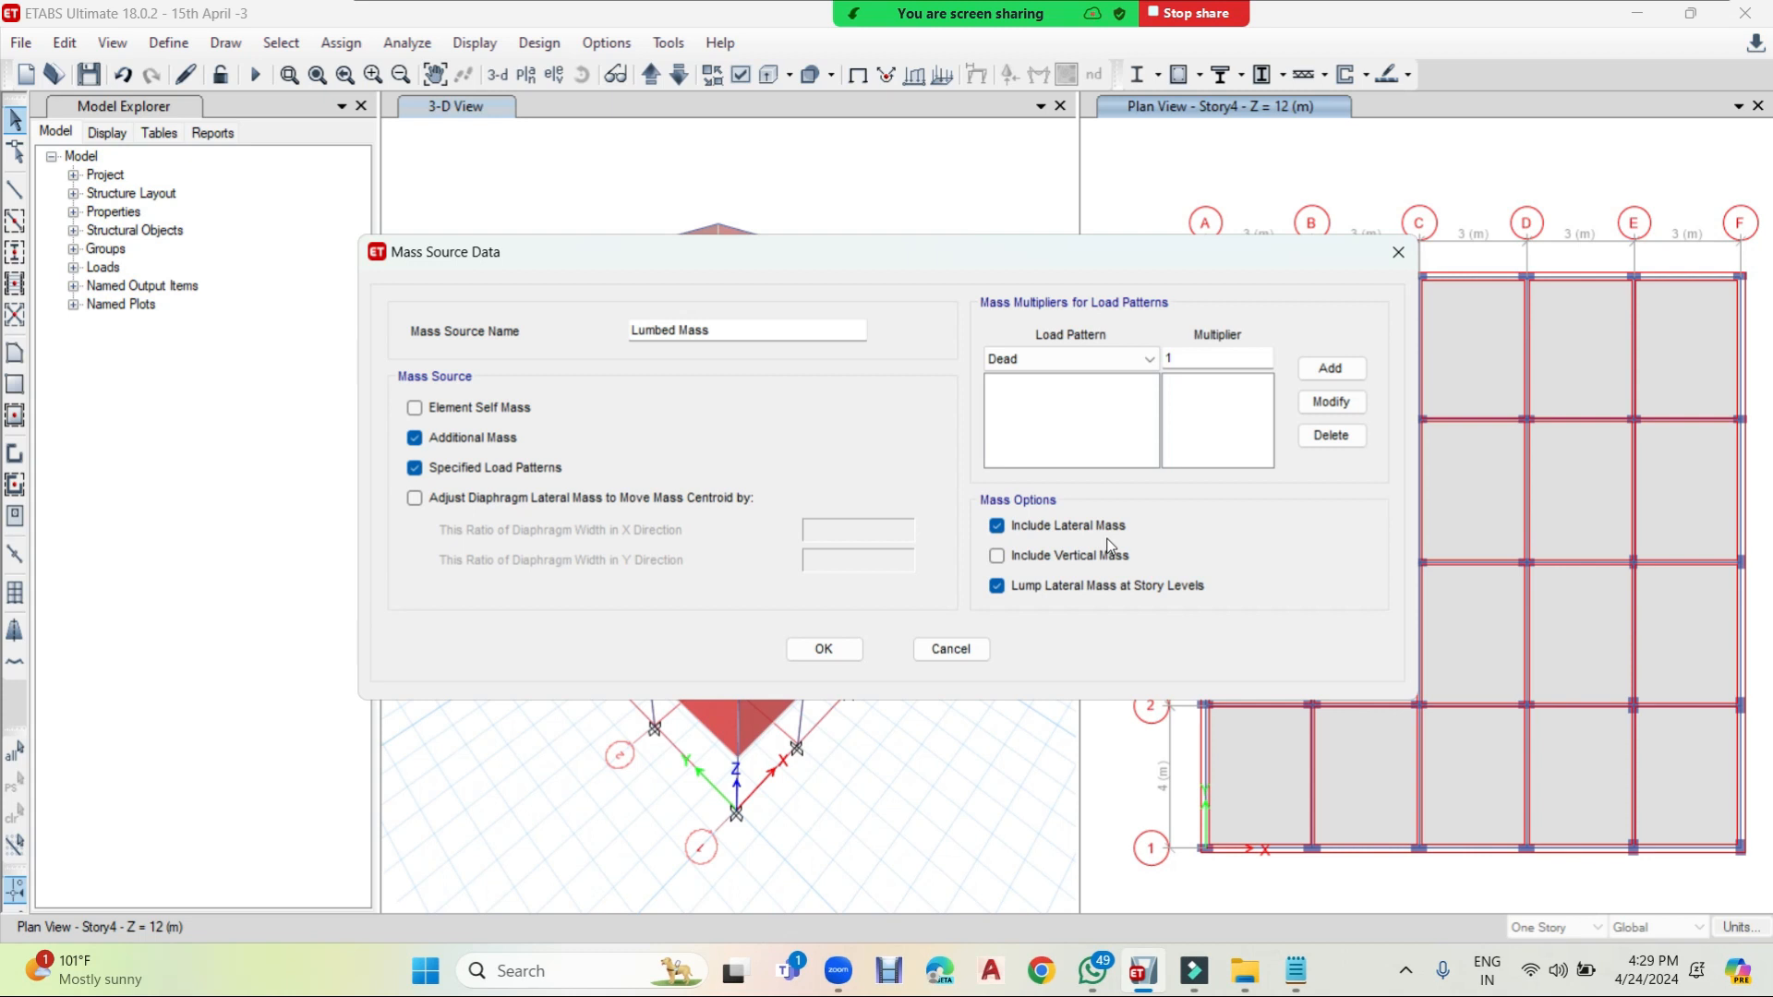
pyautogui.click(997, 557)
# - Add the Dead, Point Load, UDL and Floor finish Load patterns to the mass source, each with multiplier 1
pyautogui.click(1352, 368)
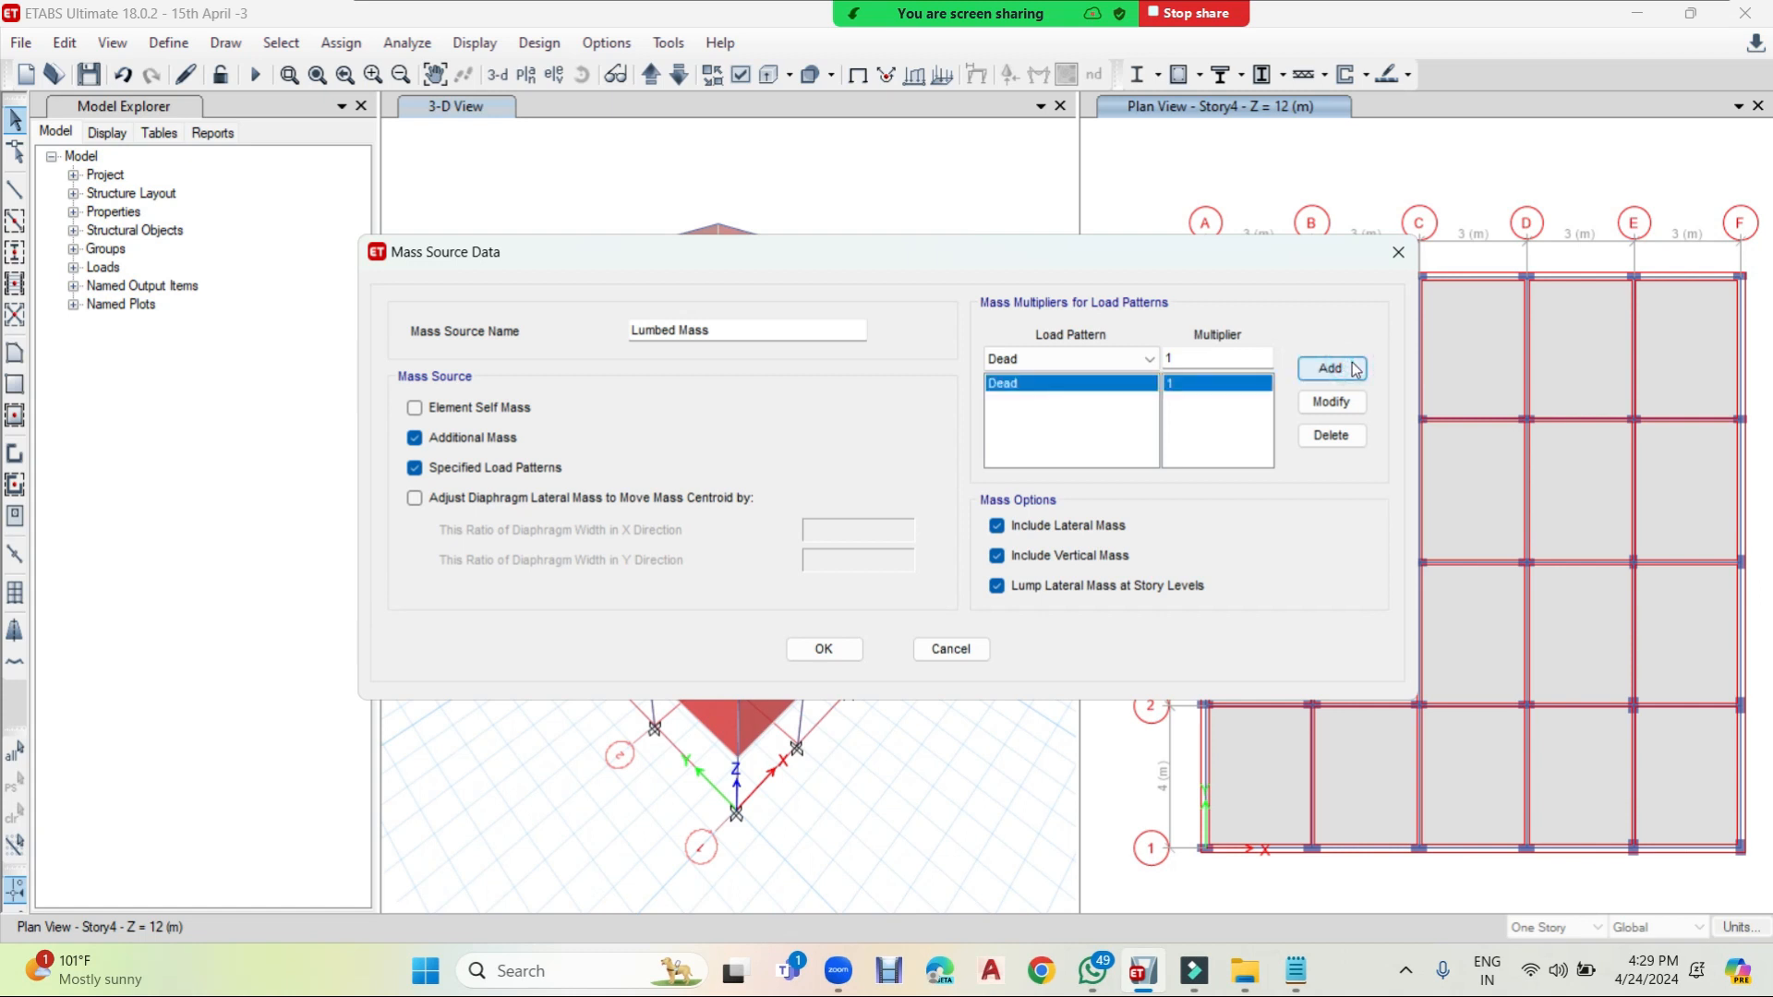
pyautogui.click(1144, 362)
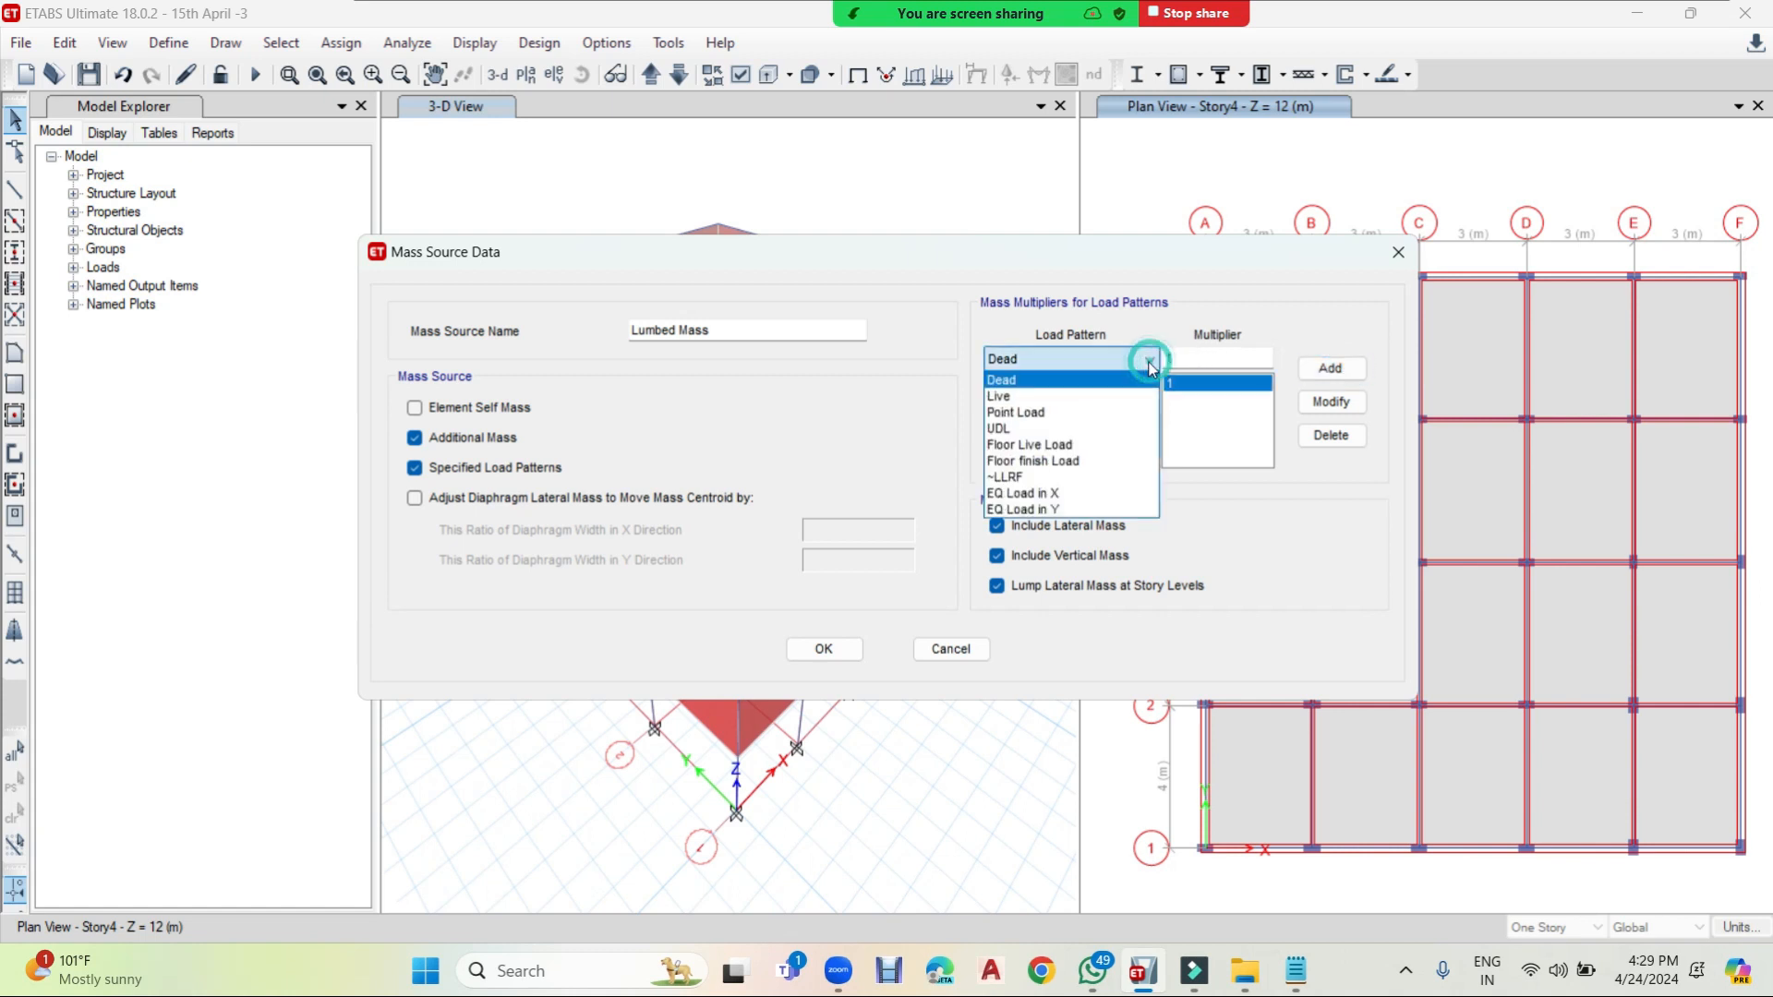
pyautogui.click(1015, 412)
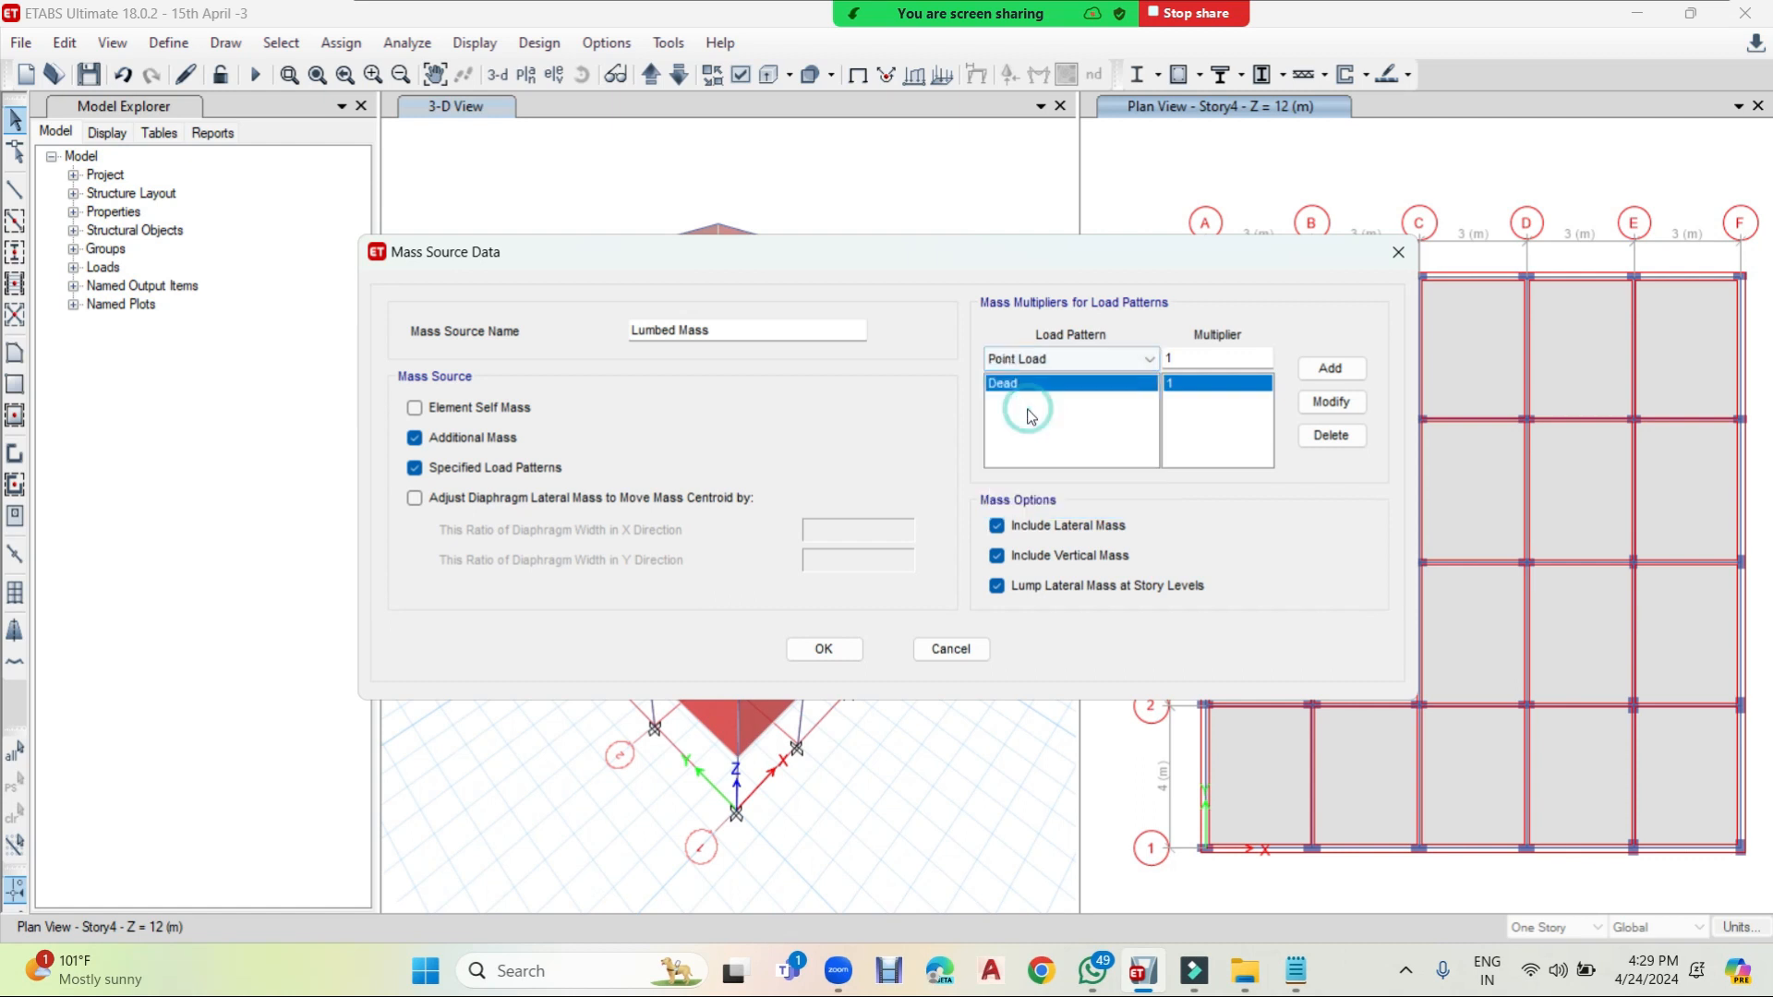
pyautogui.click(1328, 370)
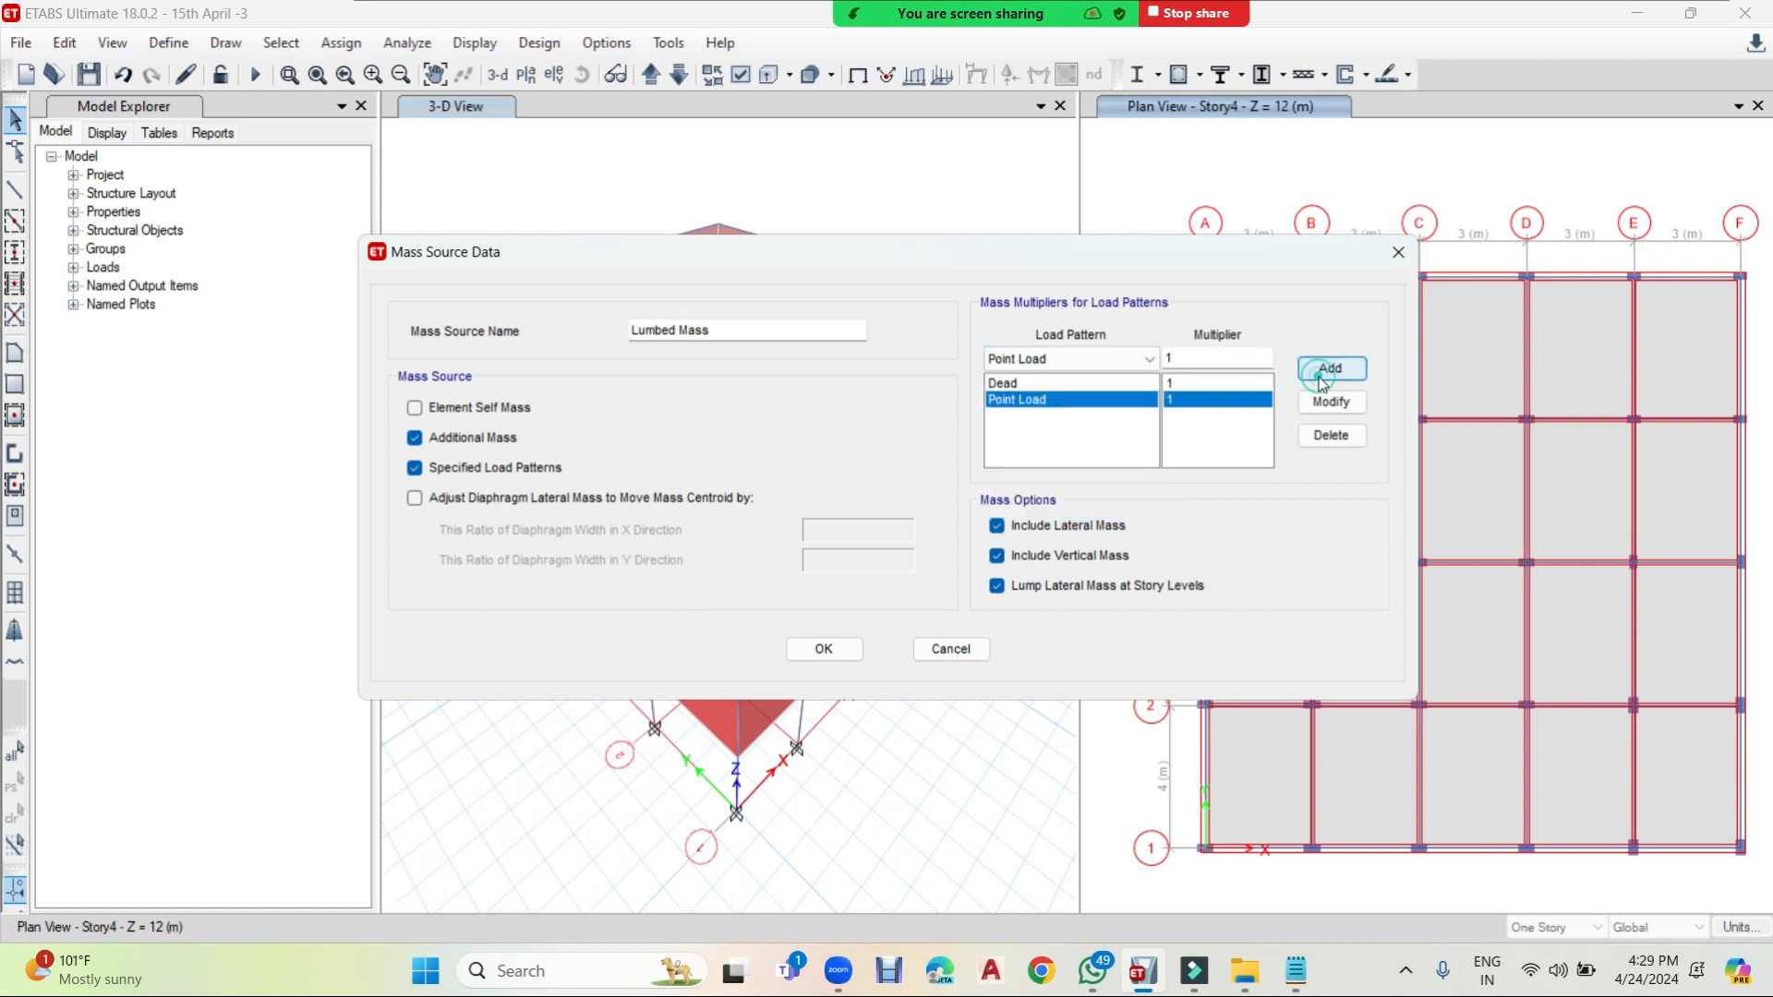
pyautogui.click(1104, 360)
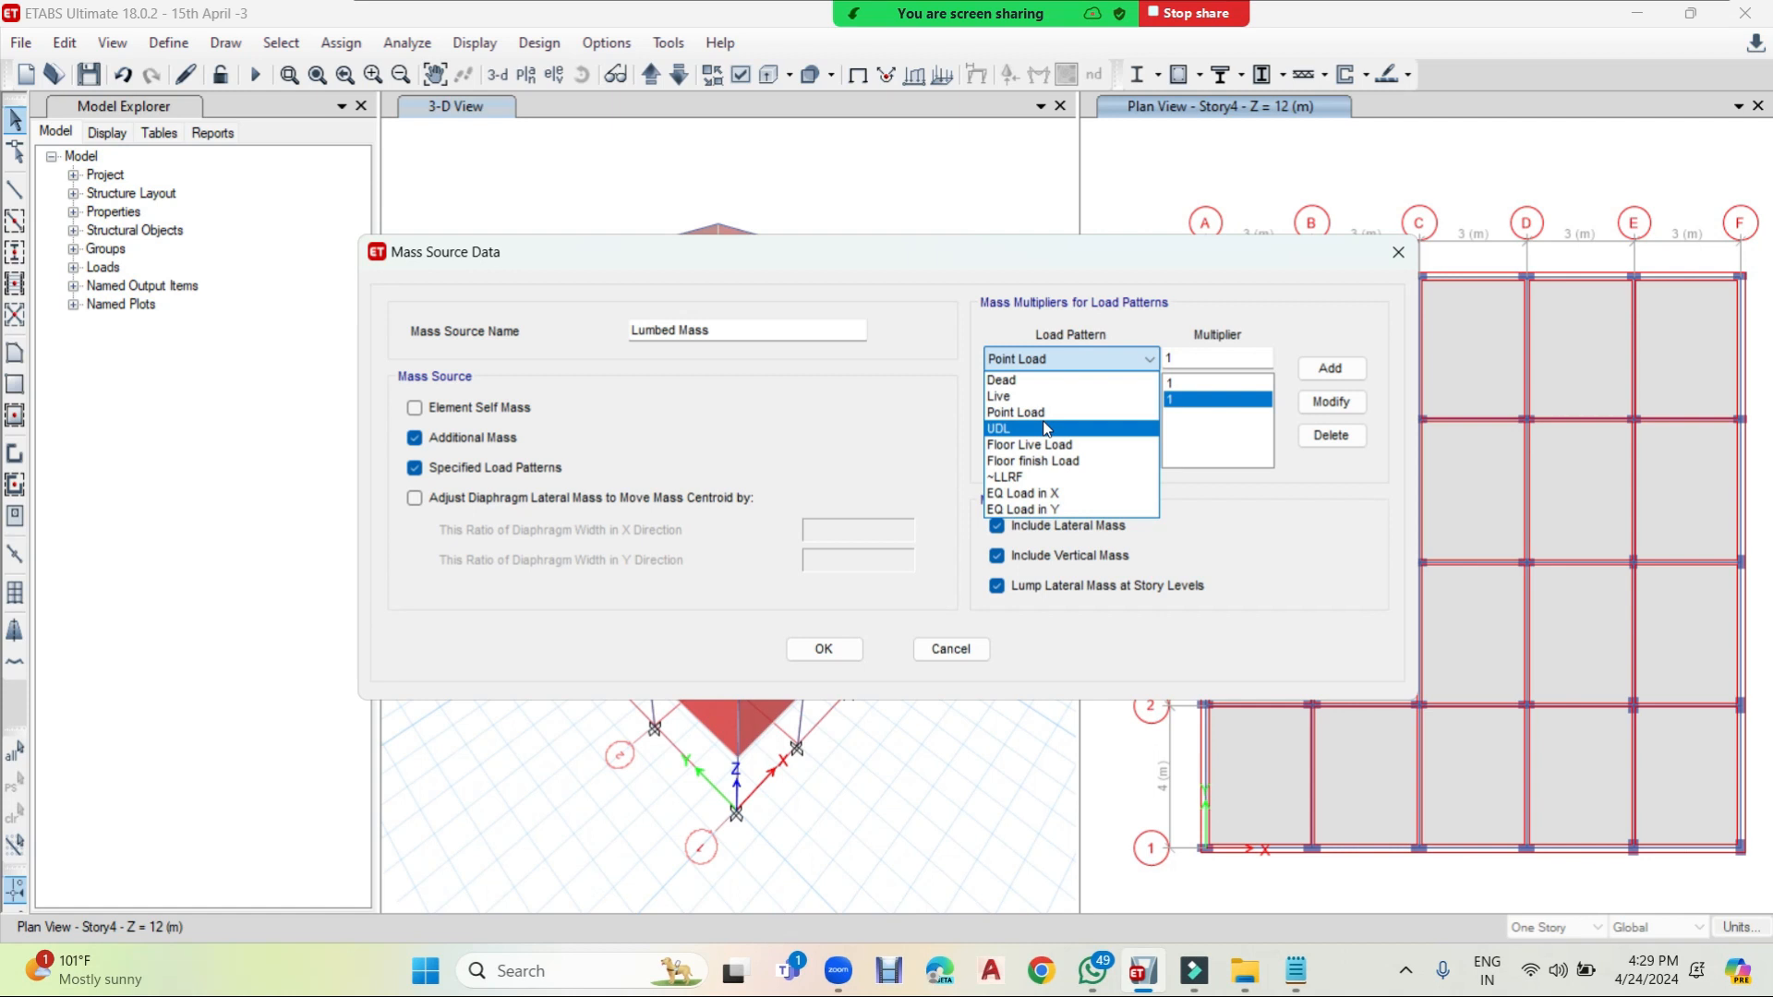
pyautogui.click(1046, 428)
pyautogui.click(1330, 371)
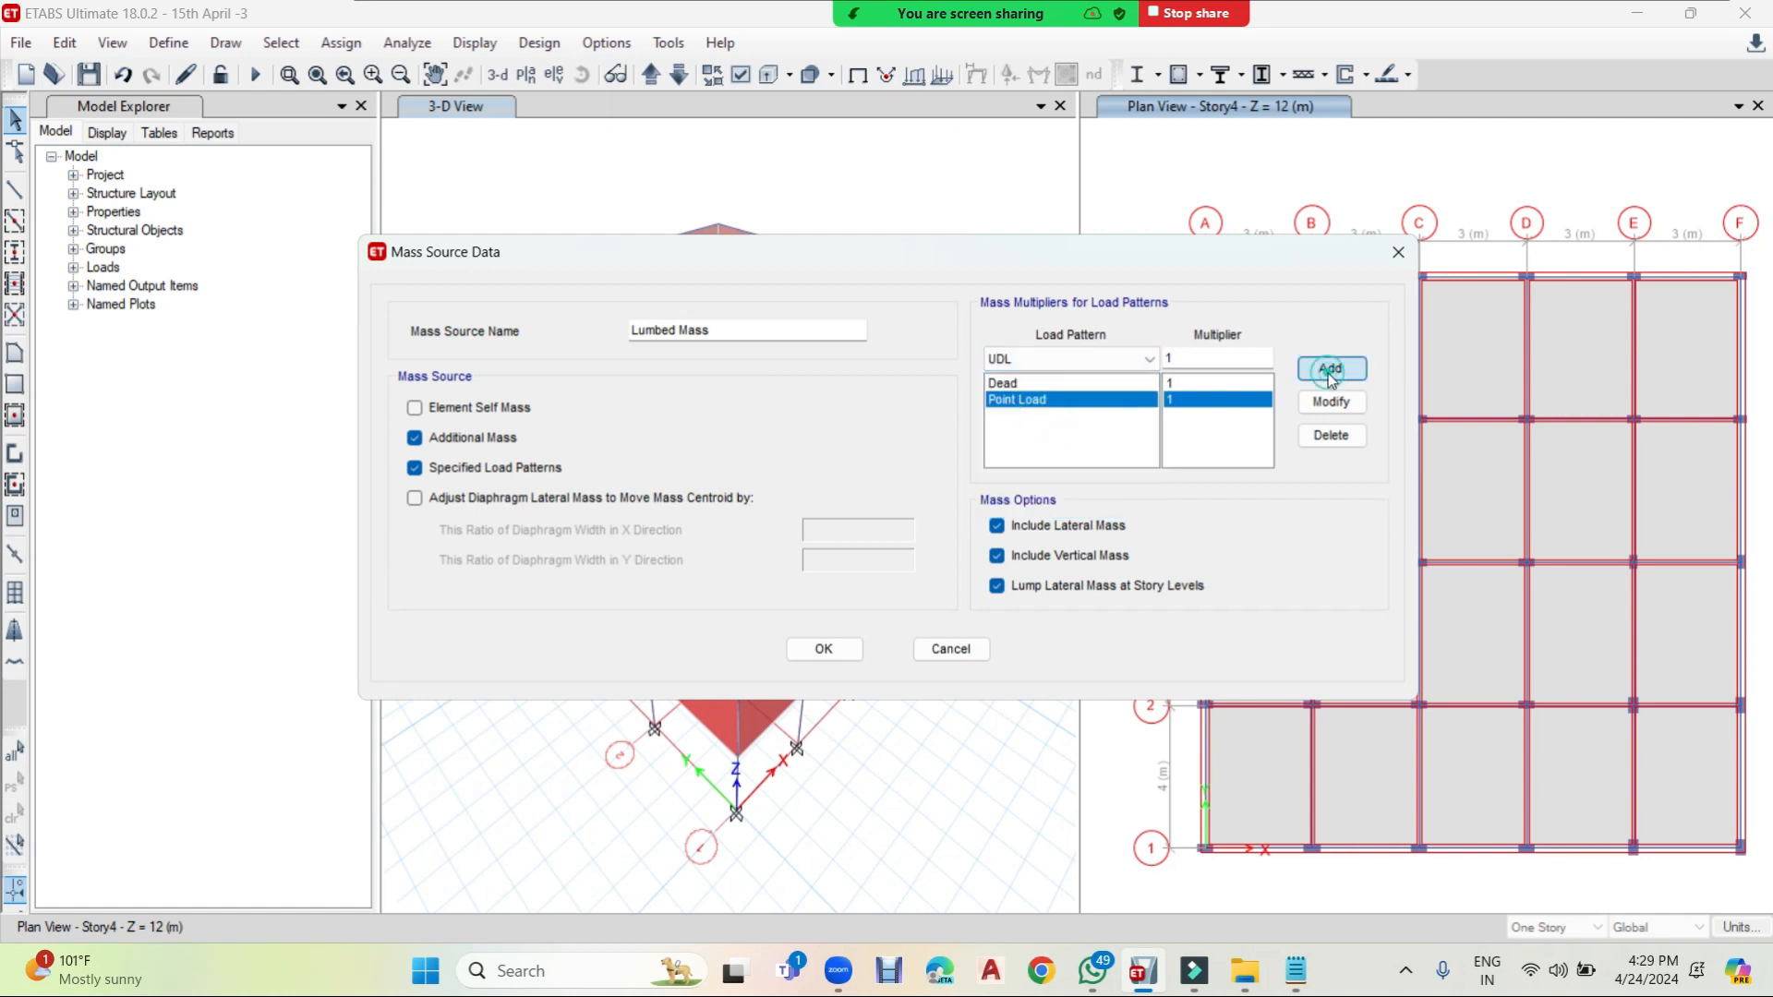
pyautogui.click(1108, 359)
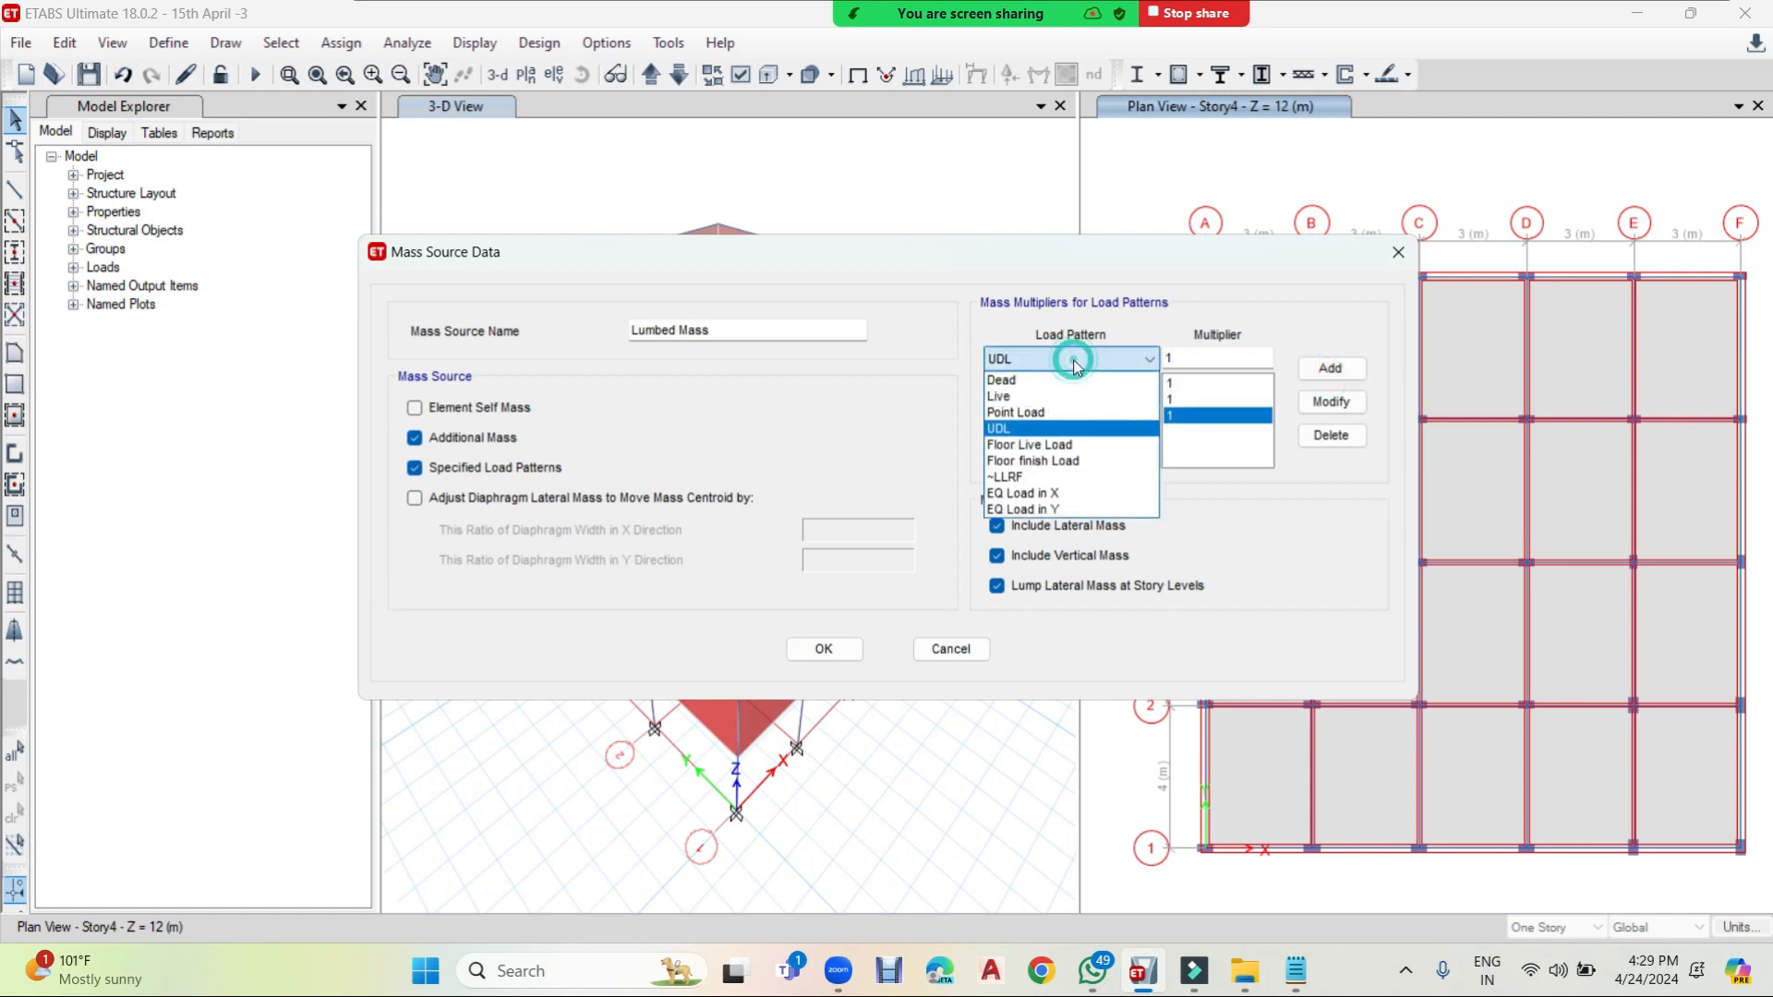
pyautogui.click(1062, 459)
pyautogui.click(1326, 372)
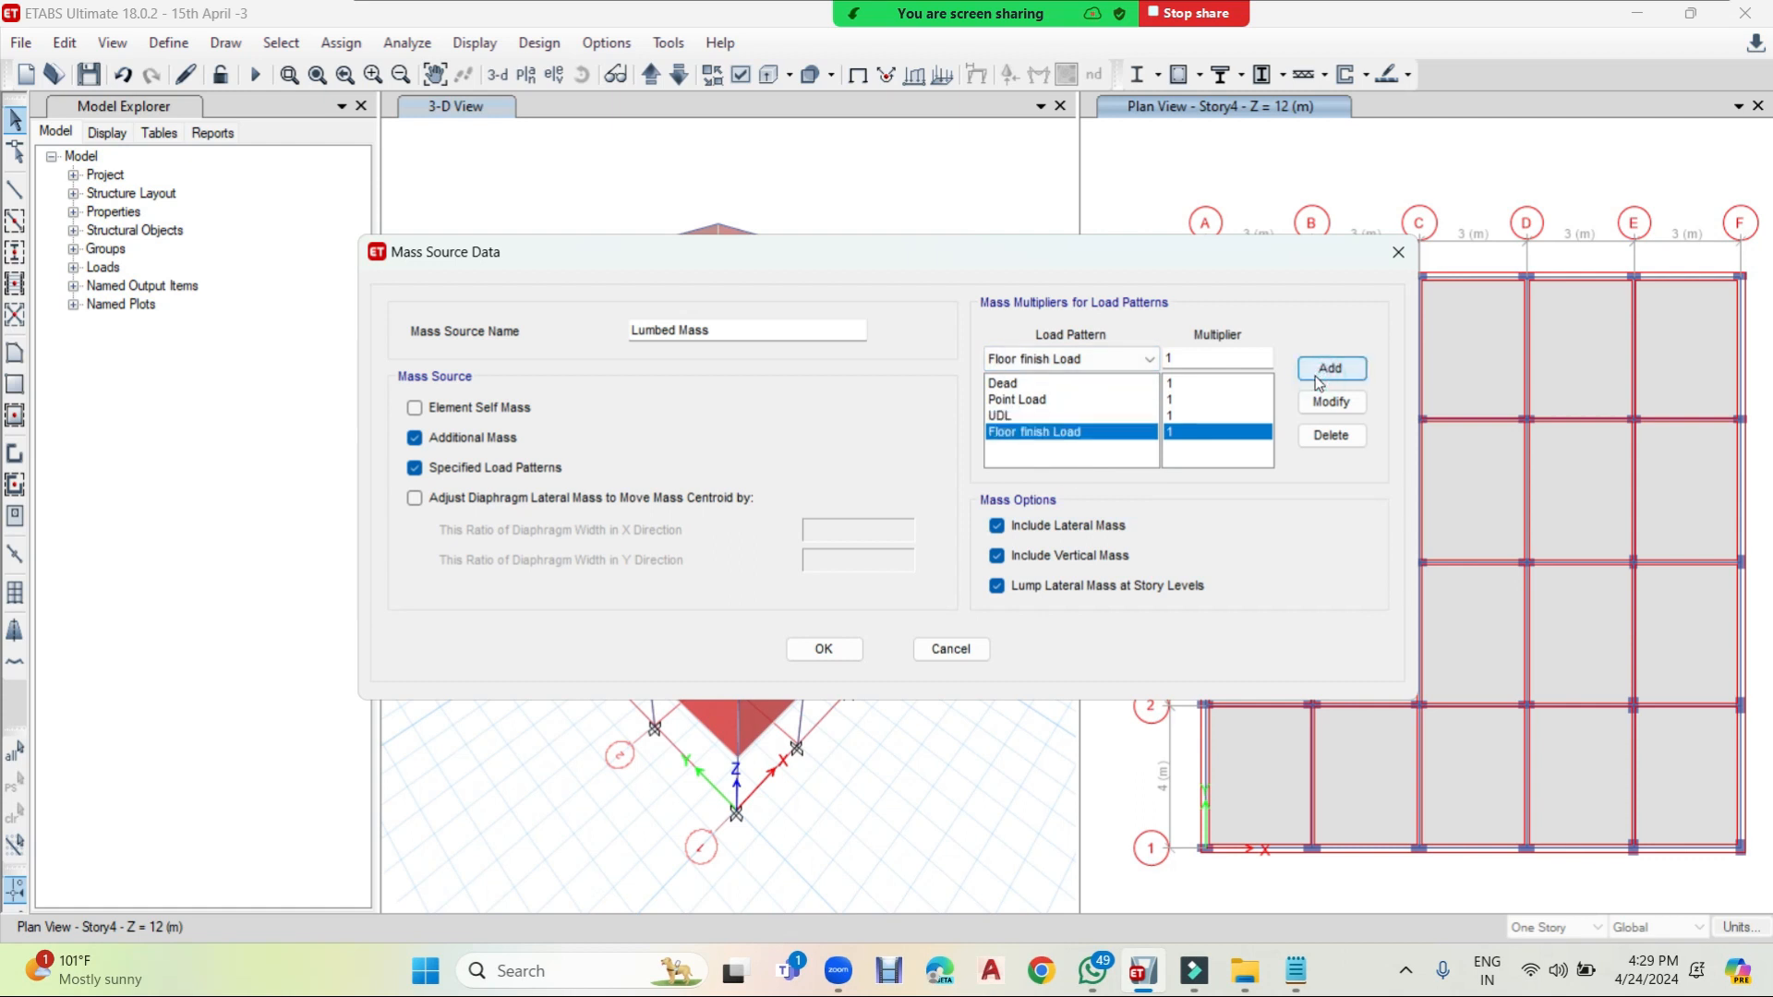
# - Add the Floor Live Load pattern with multiplier 0.25 and accept the mass source data
pyautogui.click(1146, 360)
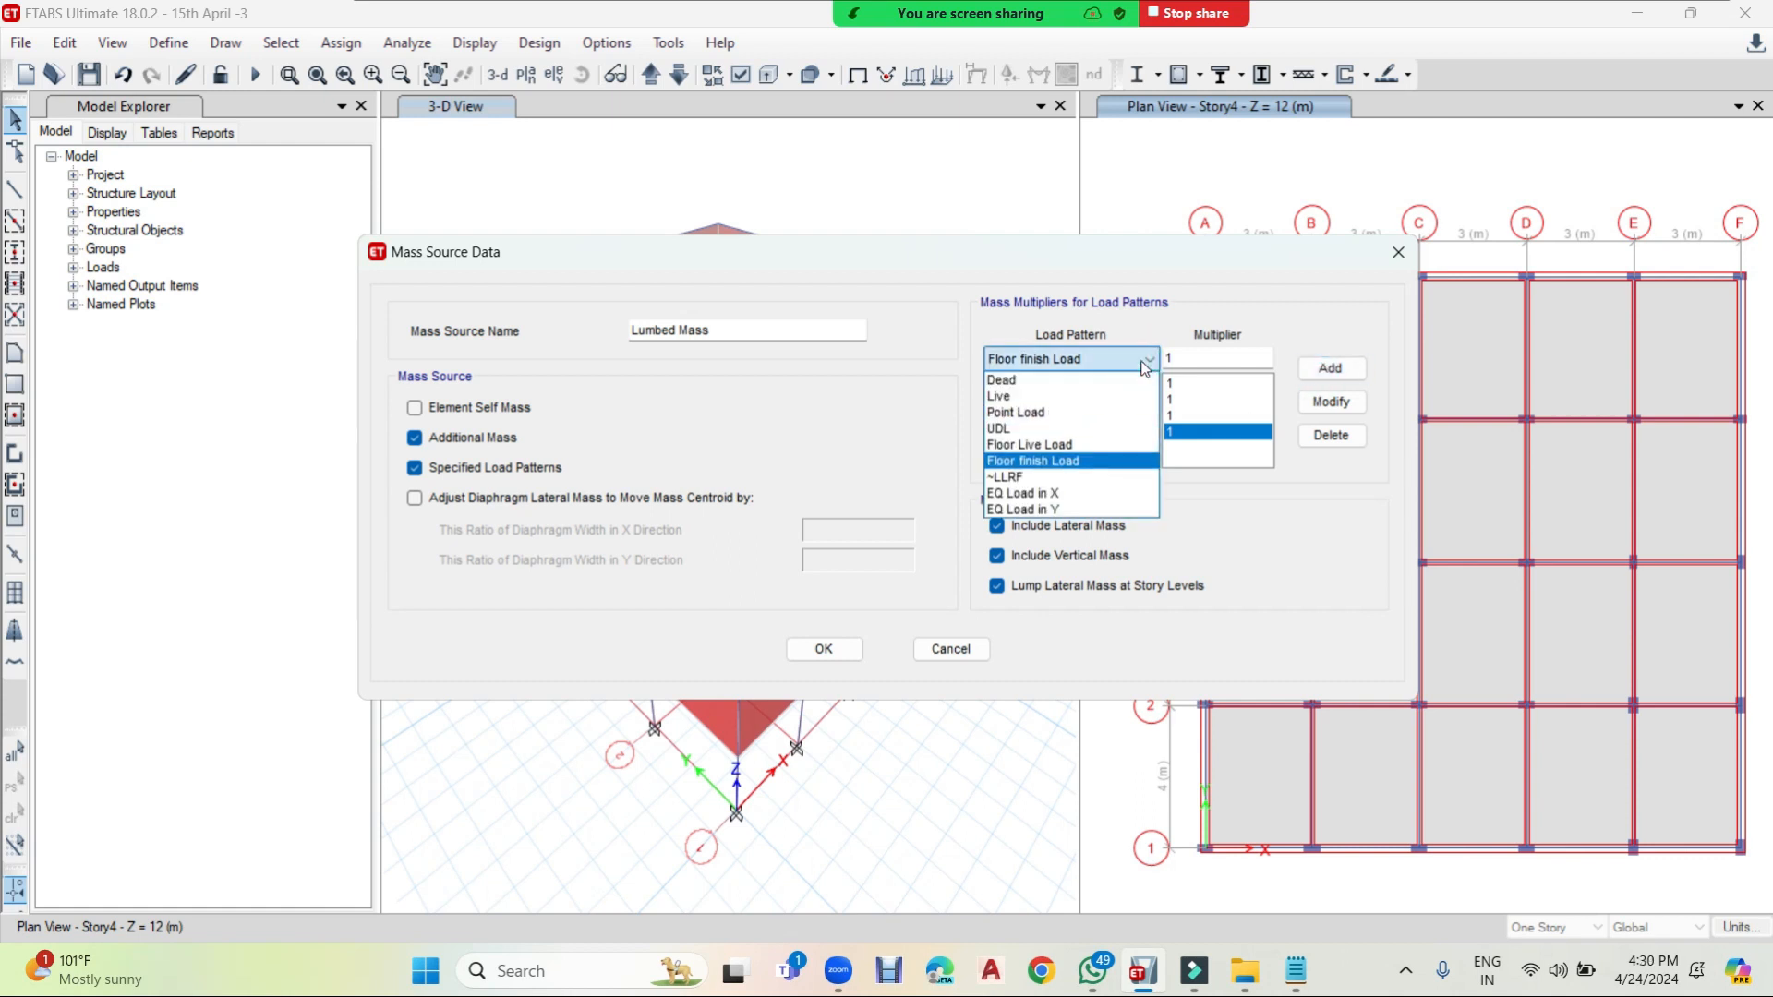
pyautogui.click(1064, 445)
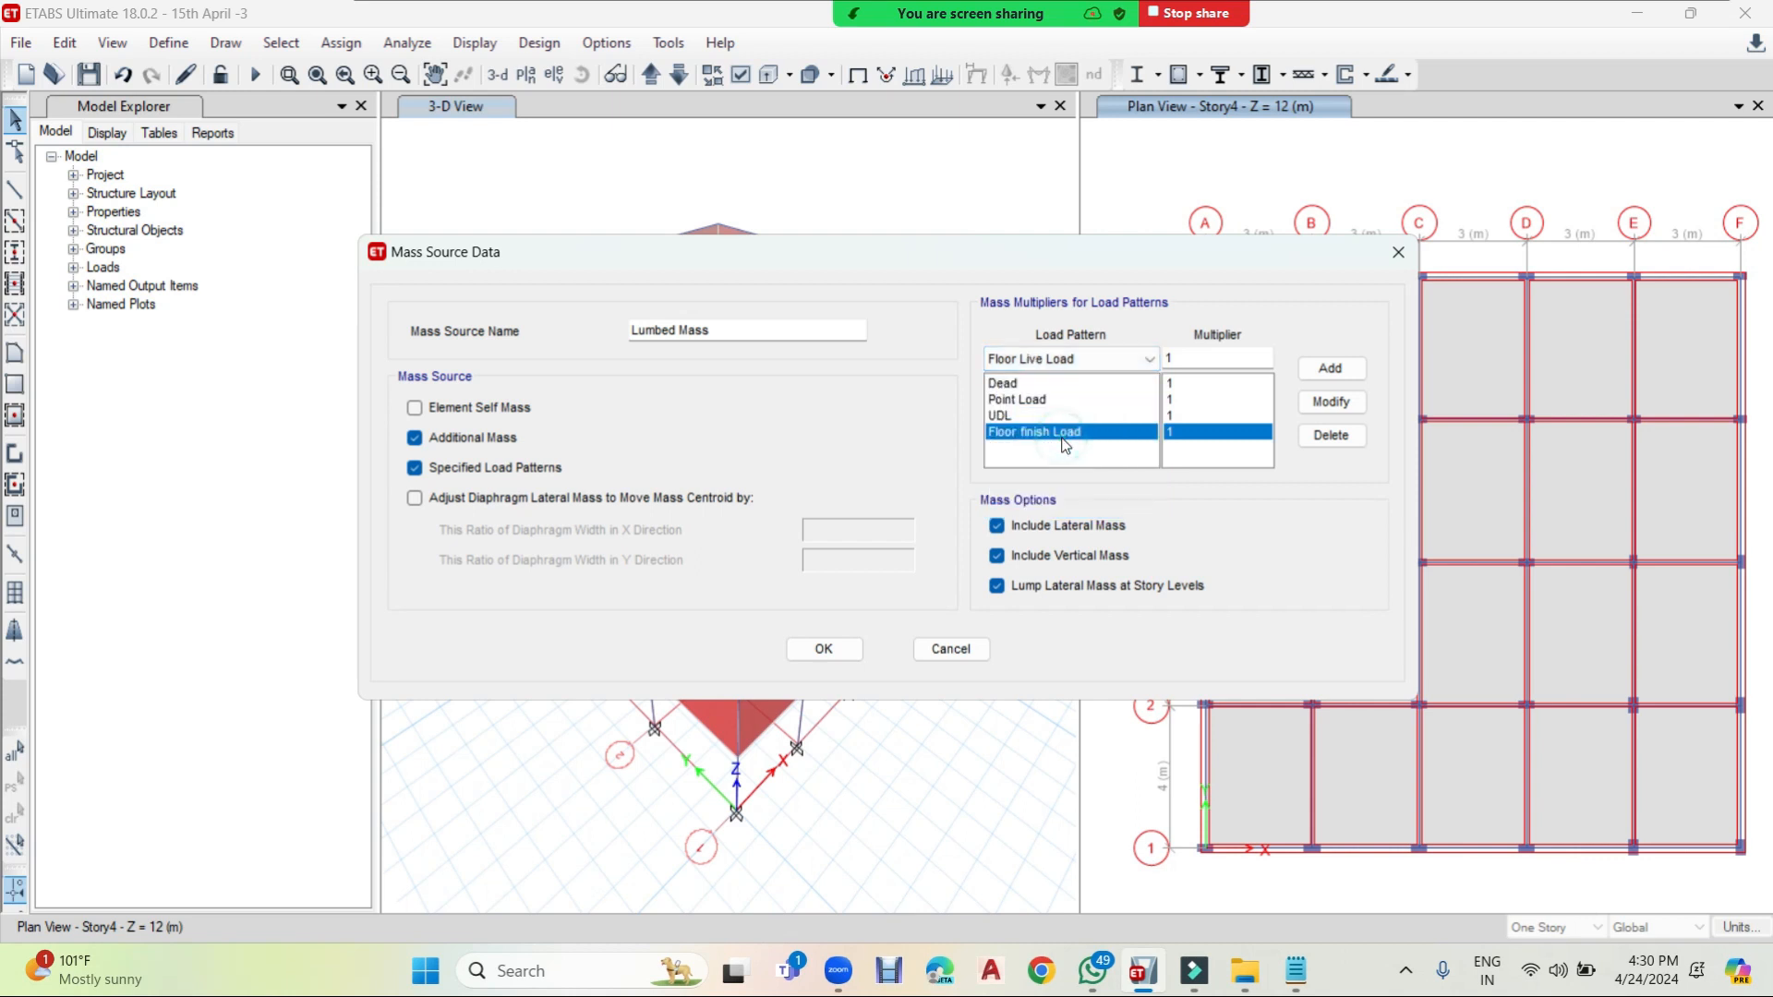
pyautogui.doubleClick(1171, 358)
pyautogui.write('0.25')
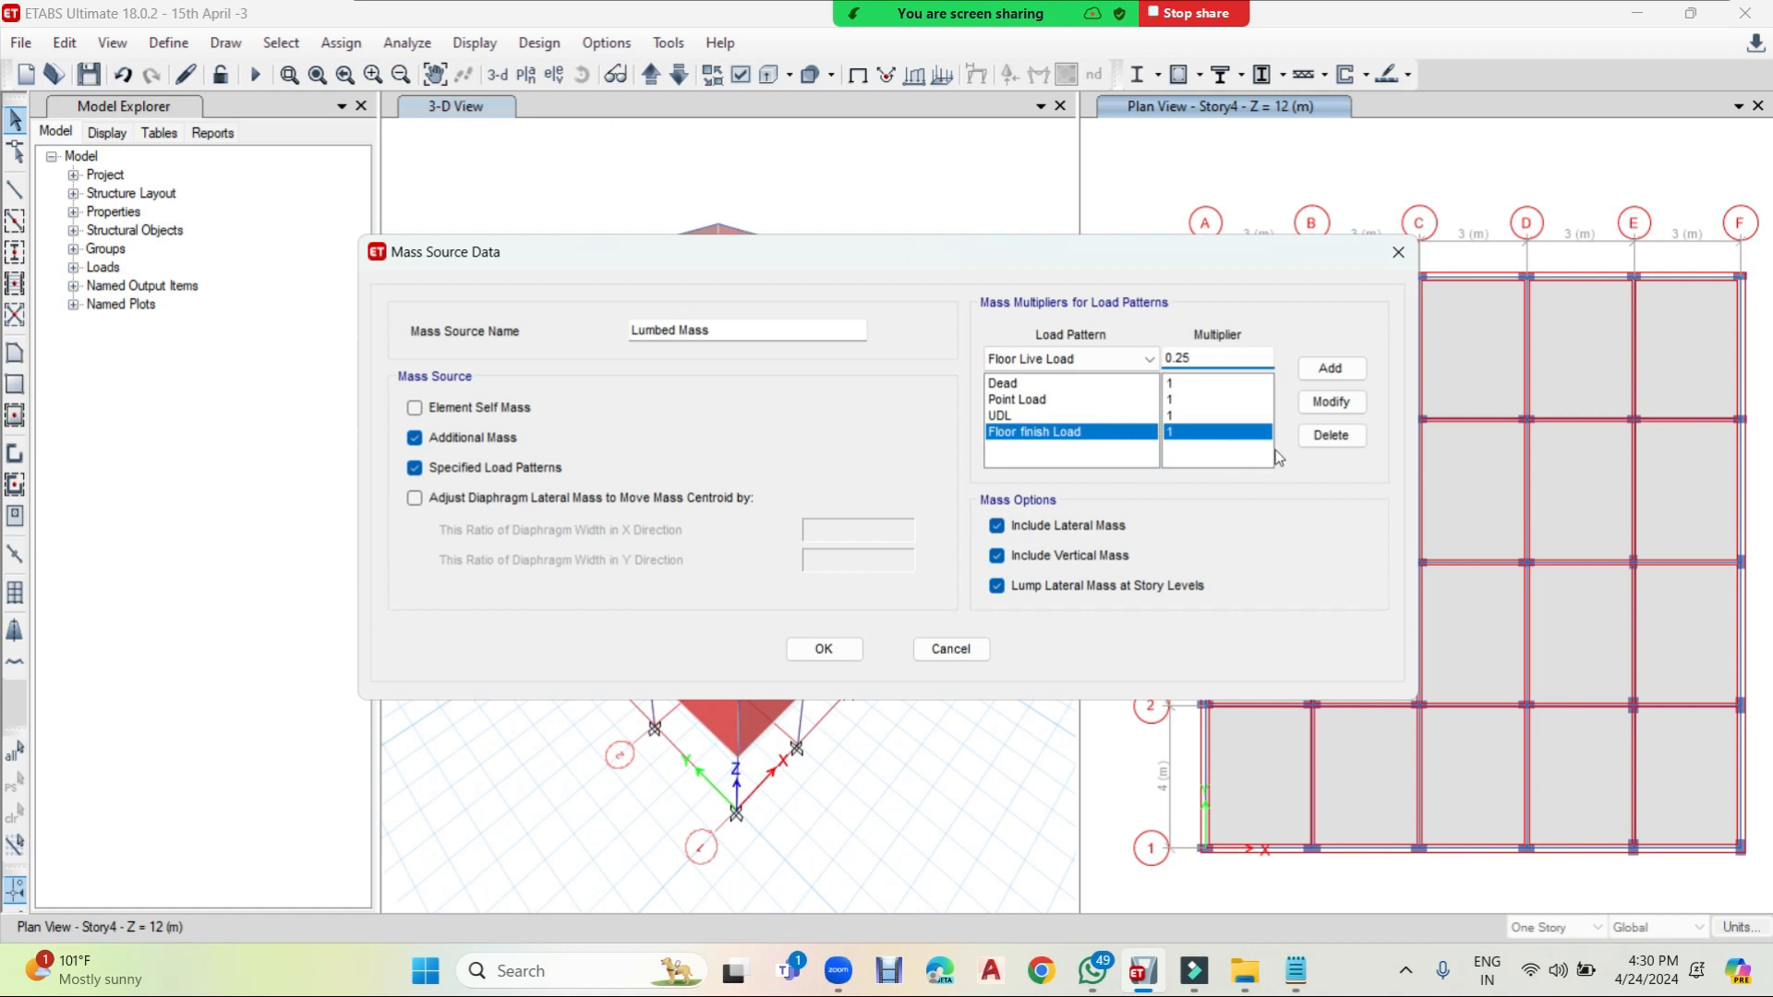
pyautogui.click(1343, 376)
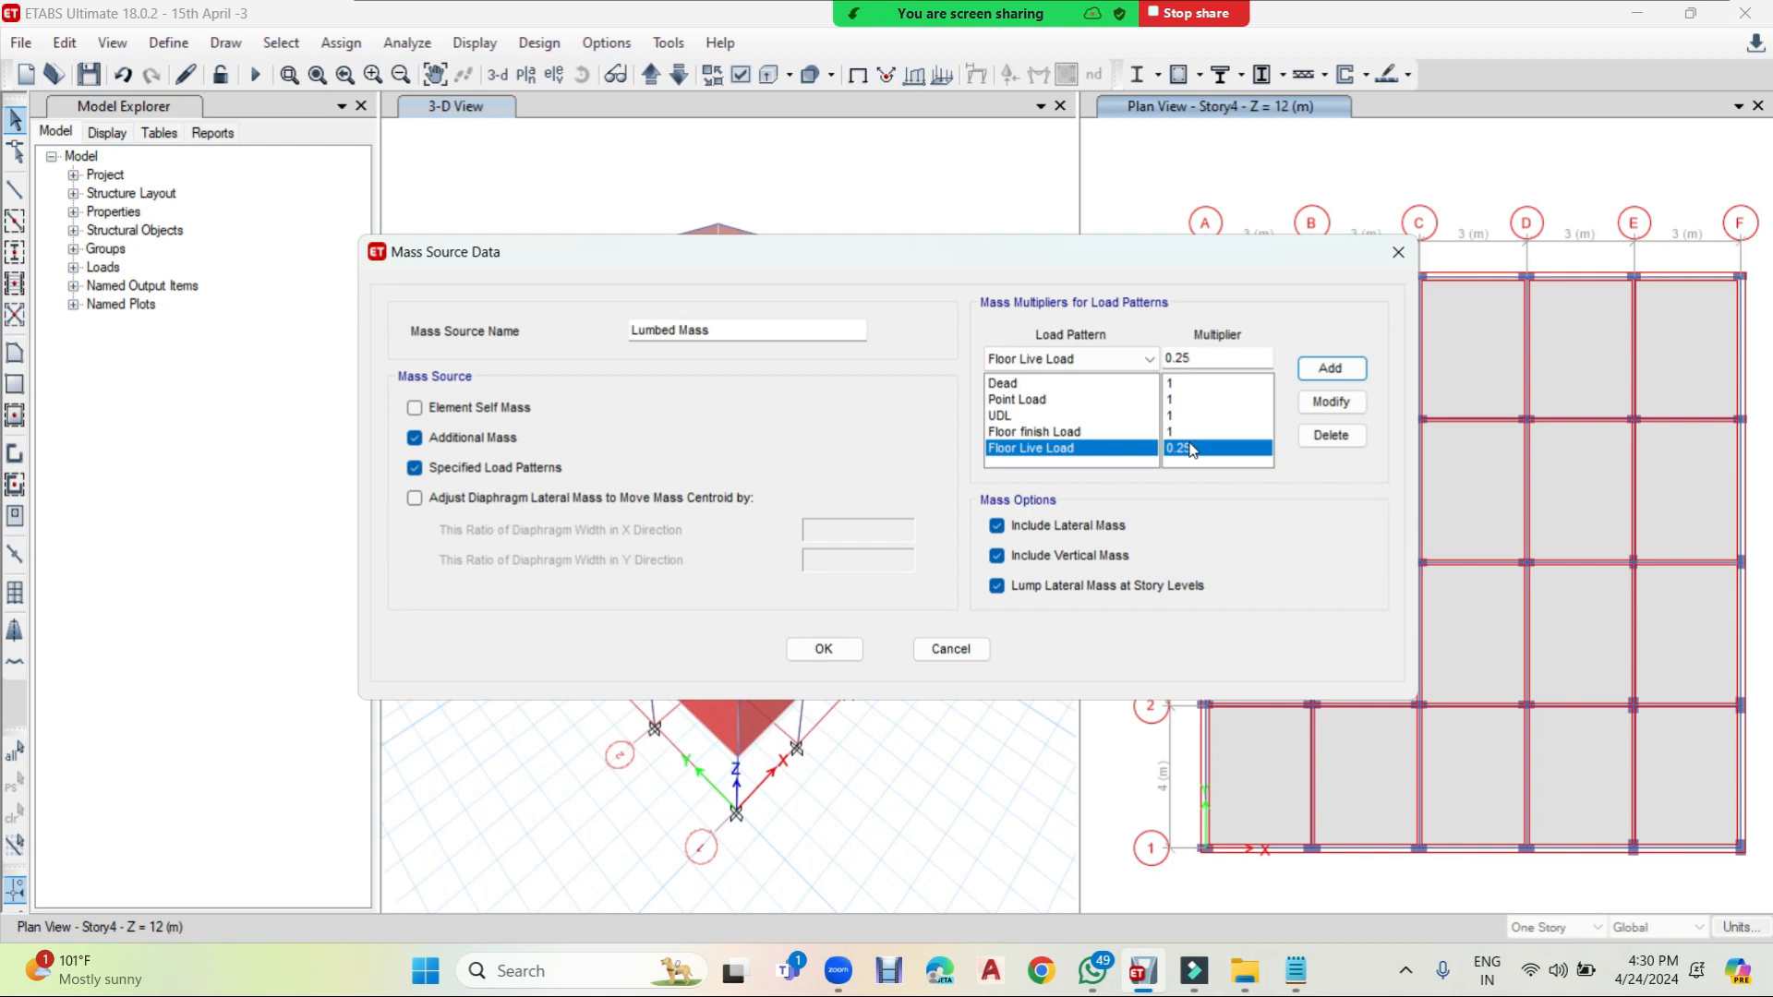
pyautogui.click(842, 650)
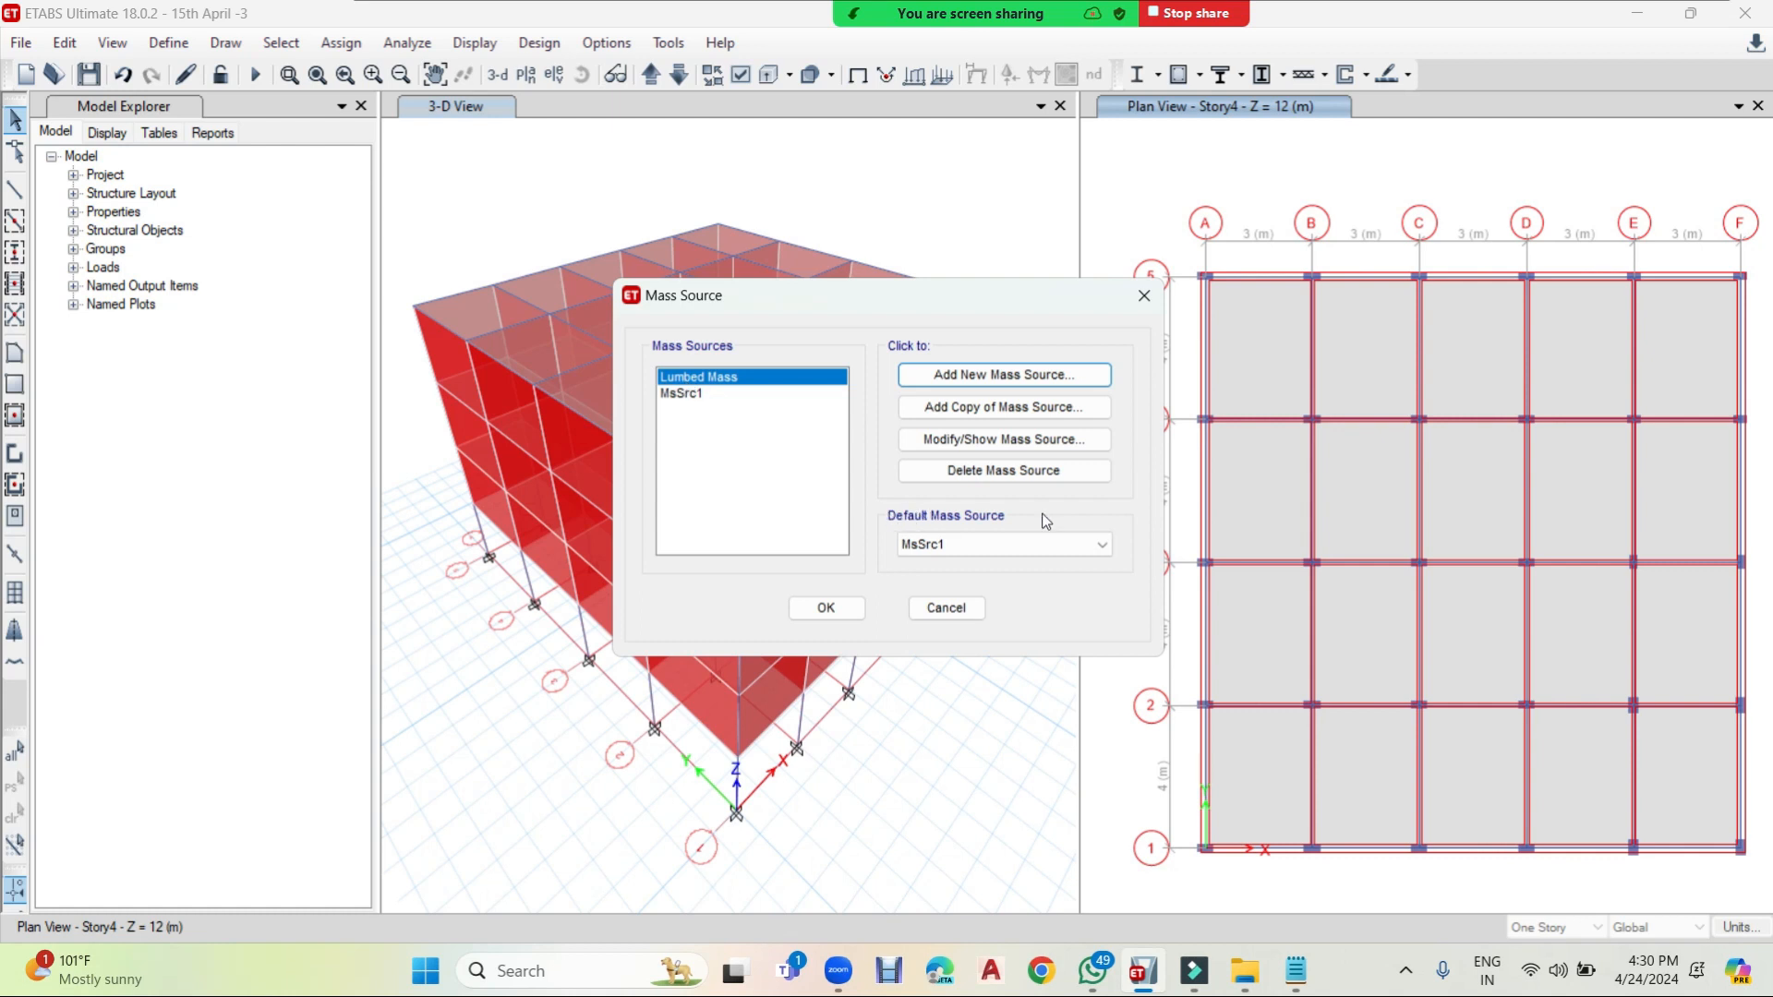
# - Make Lumbed Mass the default mass source, accept it, and recheck the mass source definitions
pyautogui.click(942, 546)
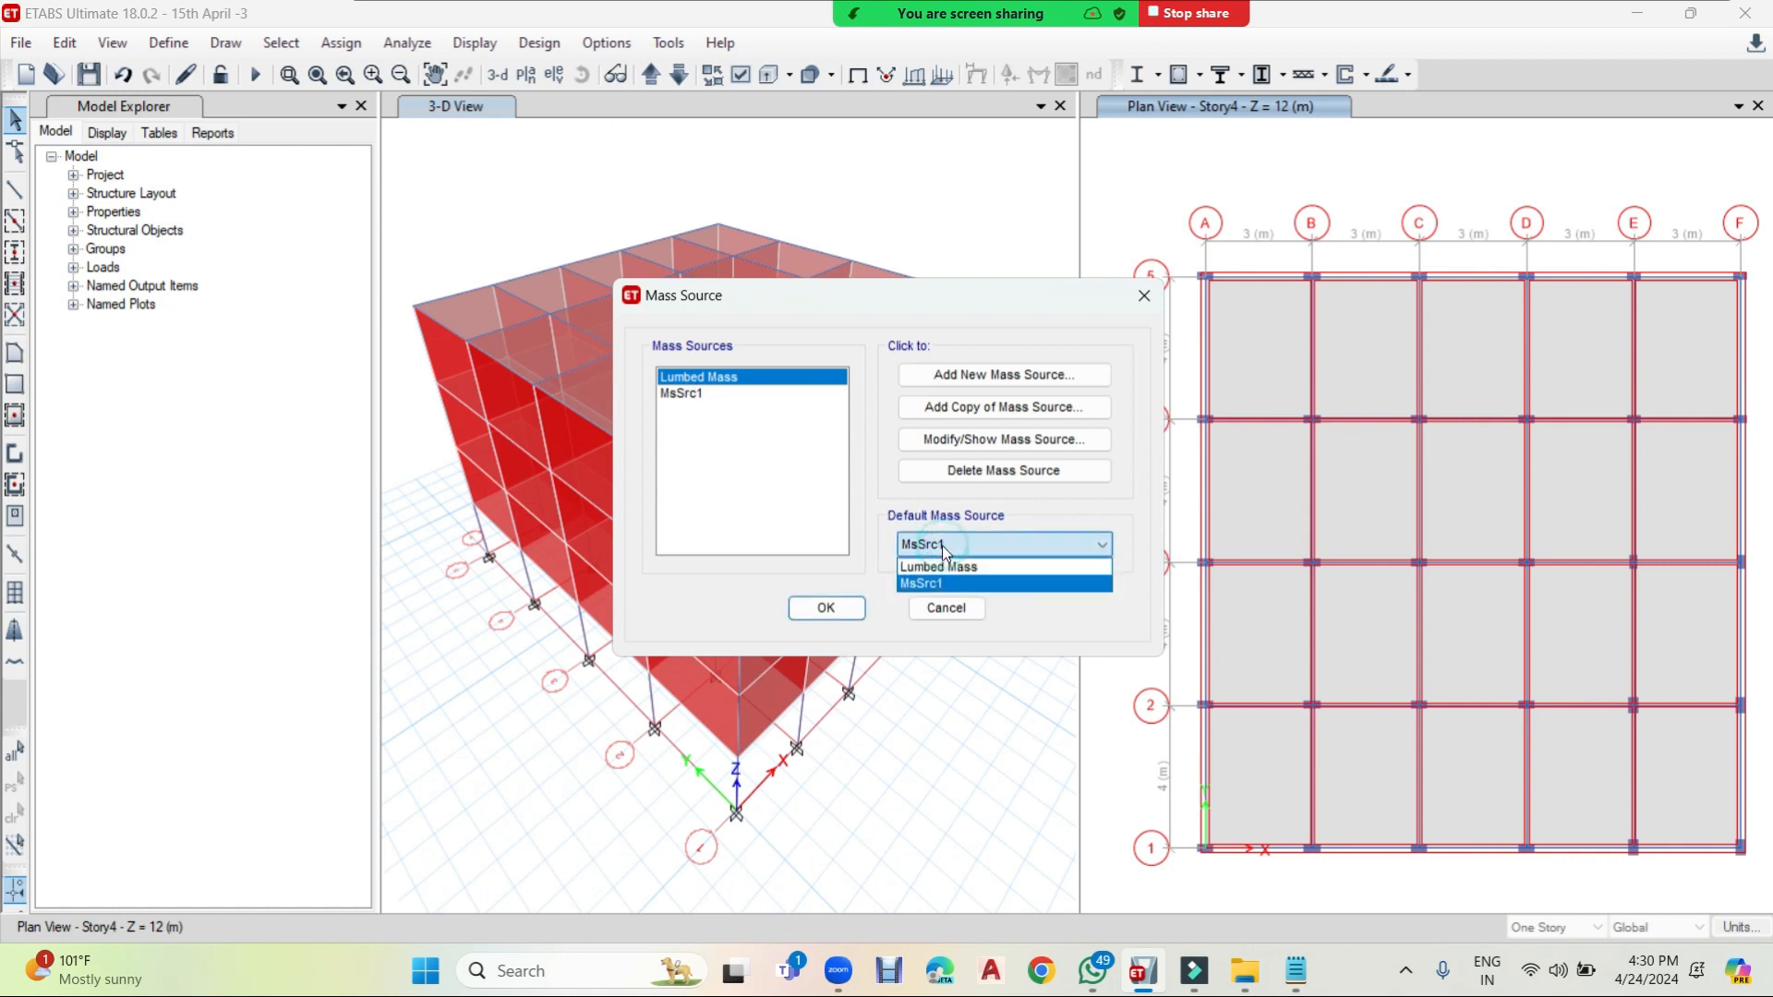
pyautogui.click(946, 570)
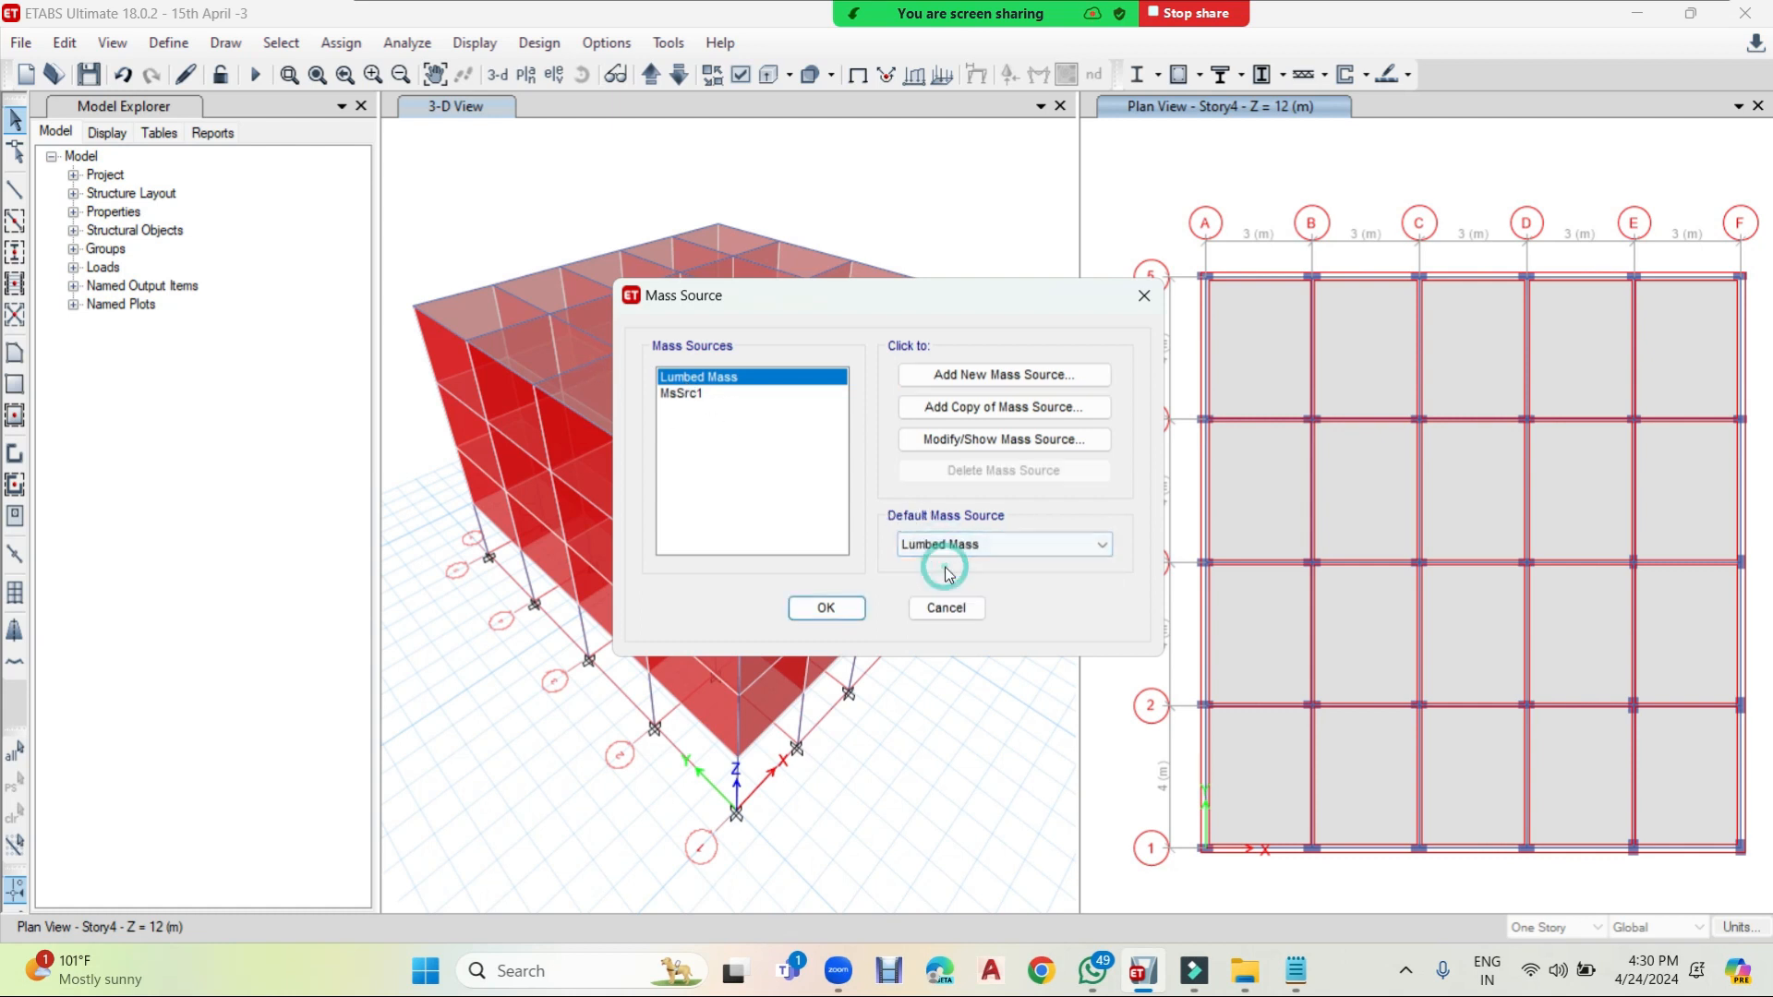
pyautogui.click(840, 606)
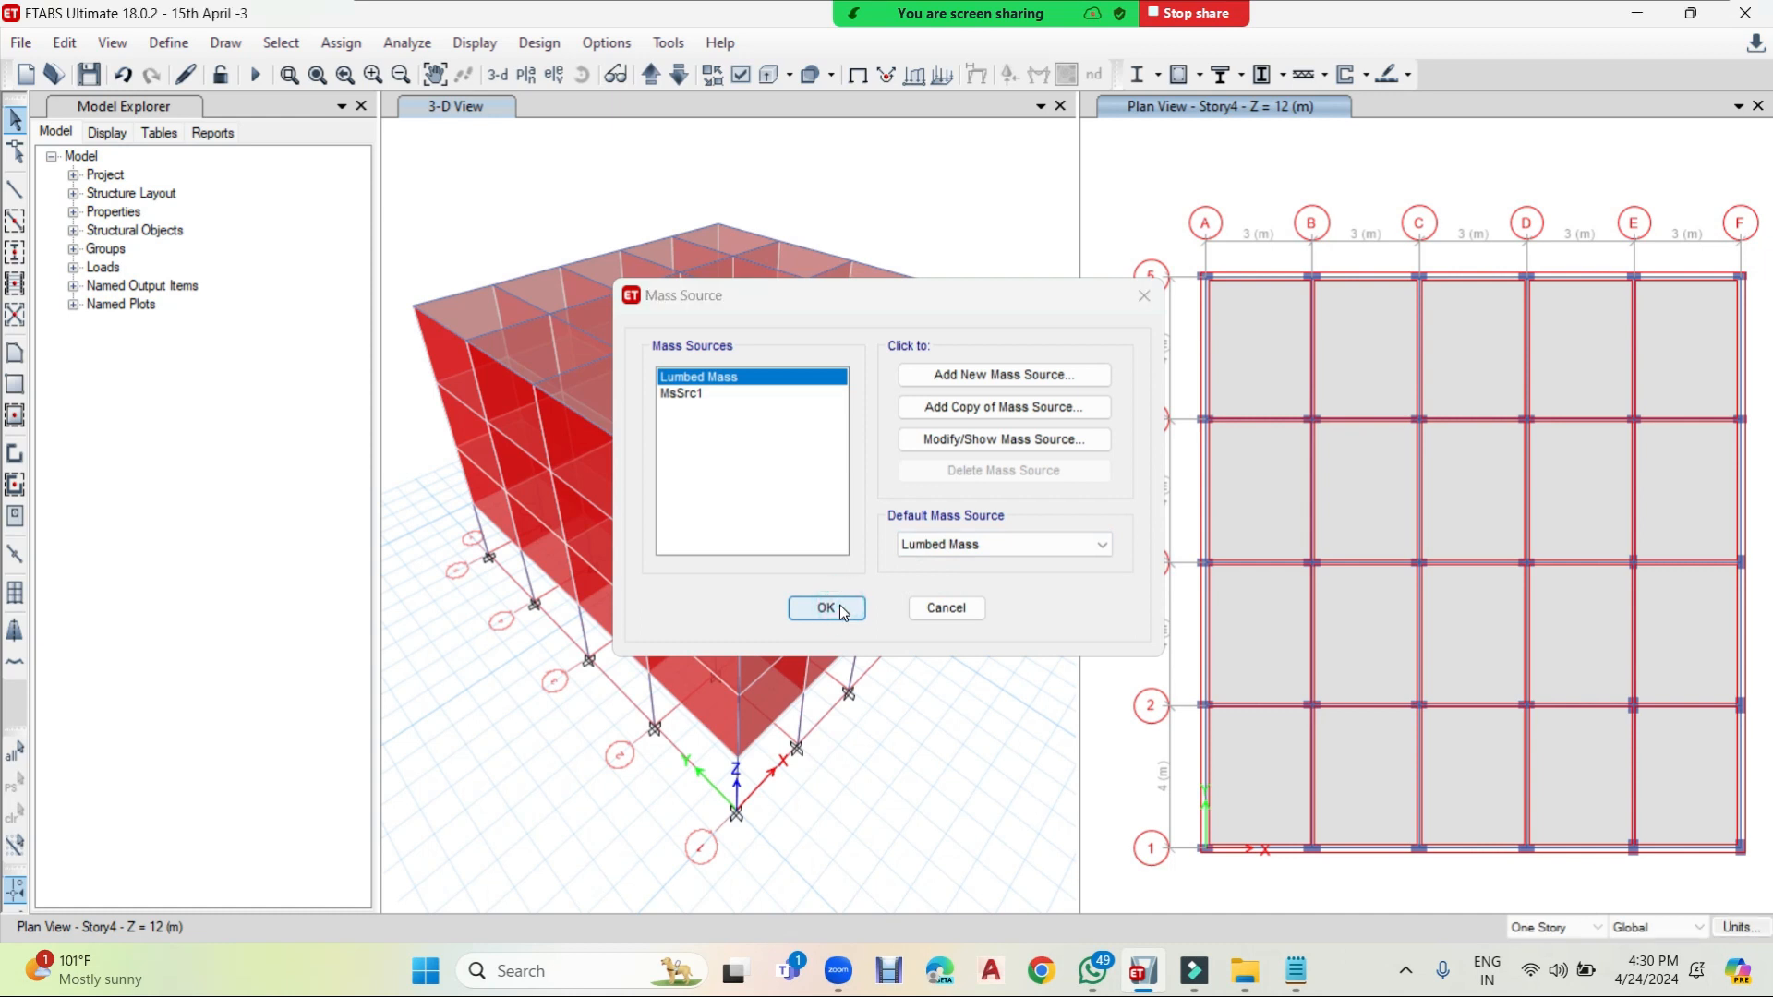
pyautogui.click(169, 43)
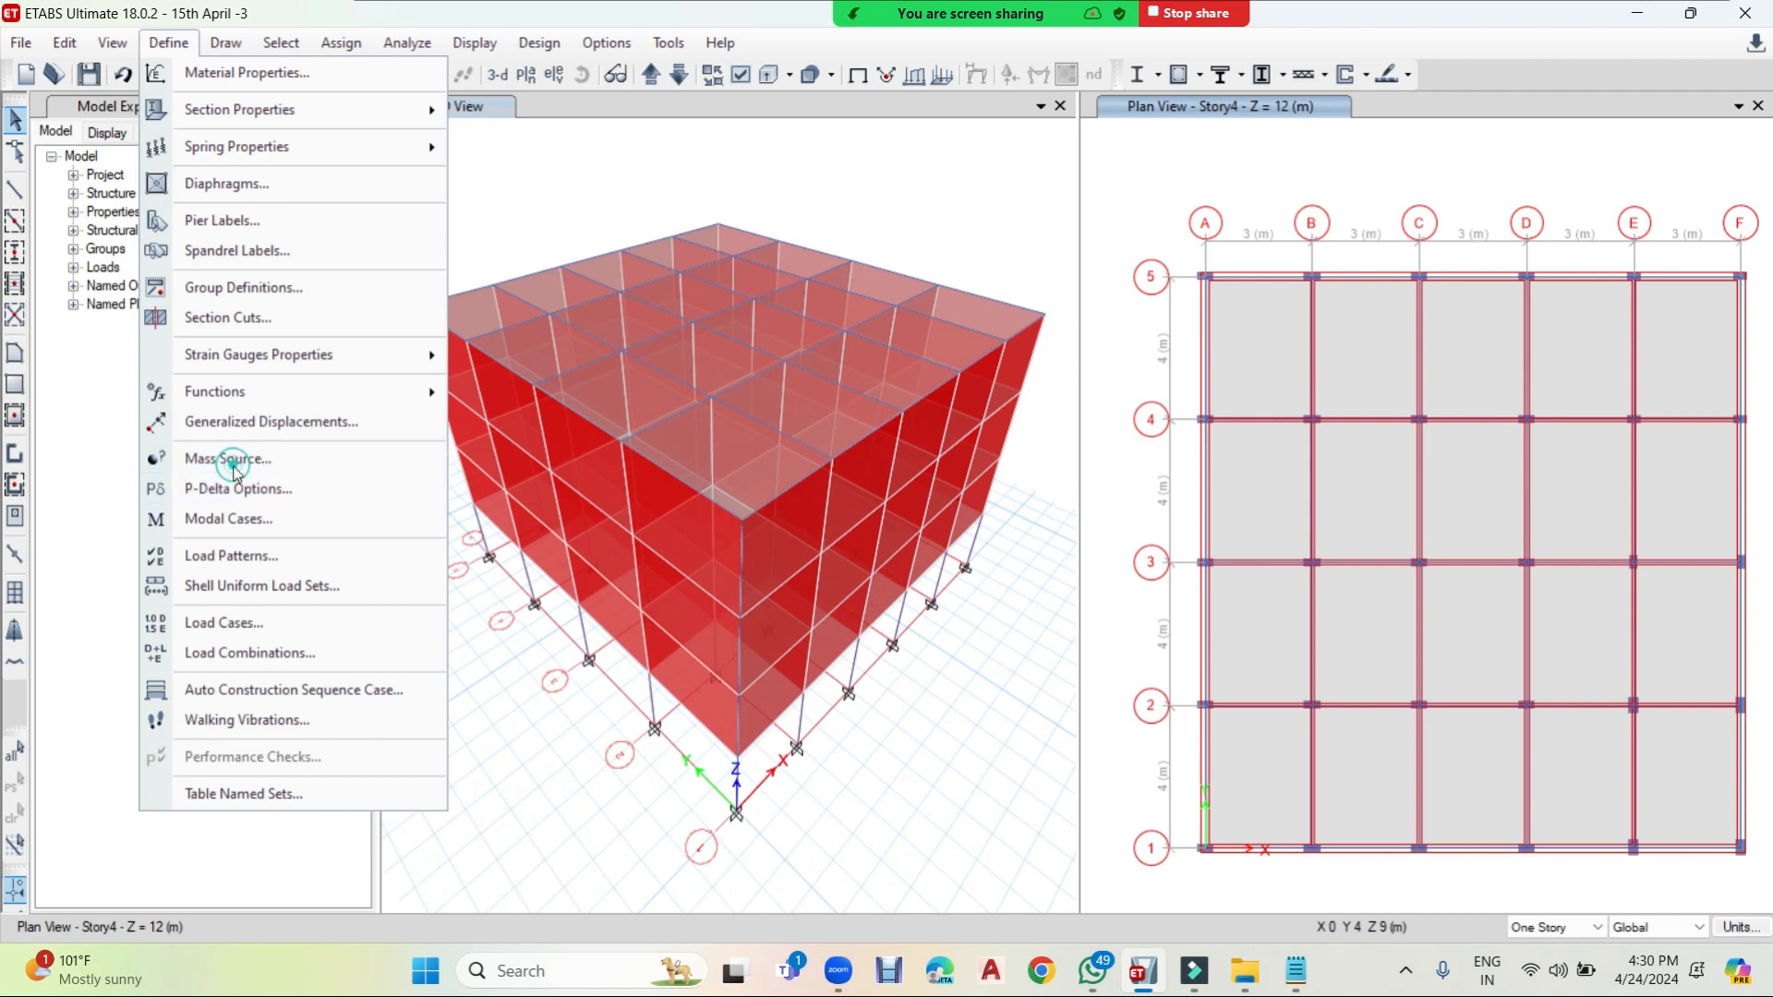
pyautogui.click(233, 462)
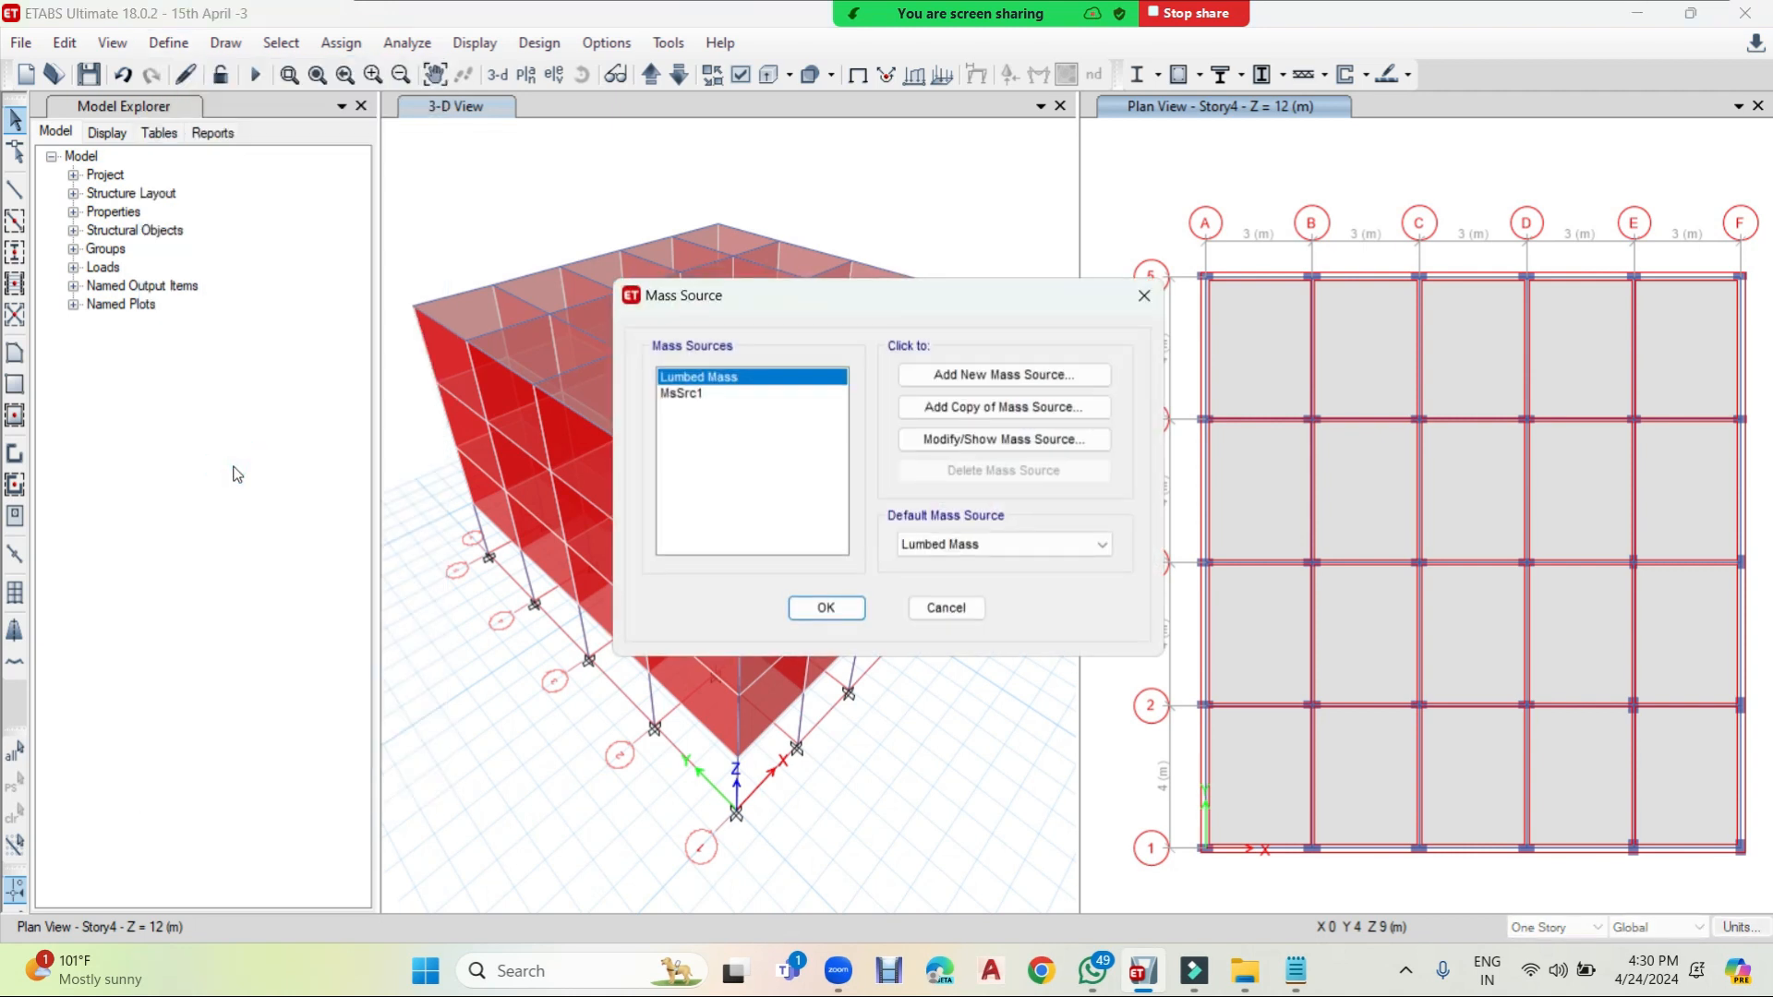
pyautogui.click(1144, 295)
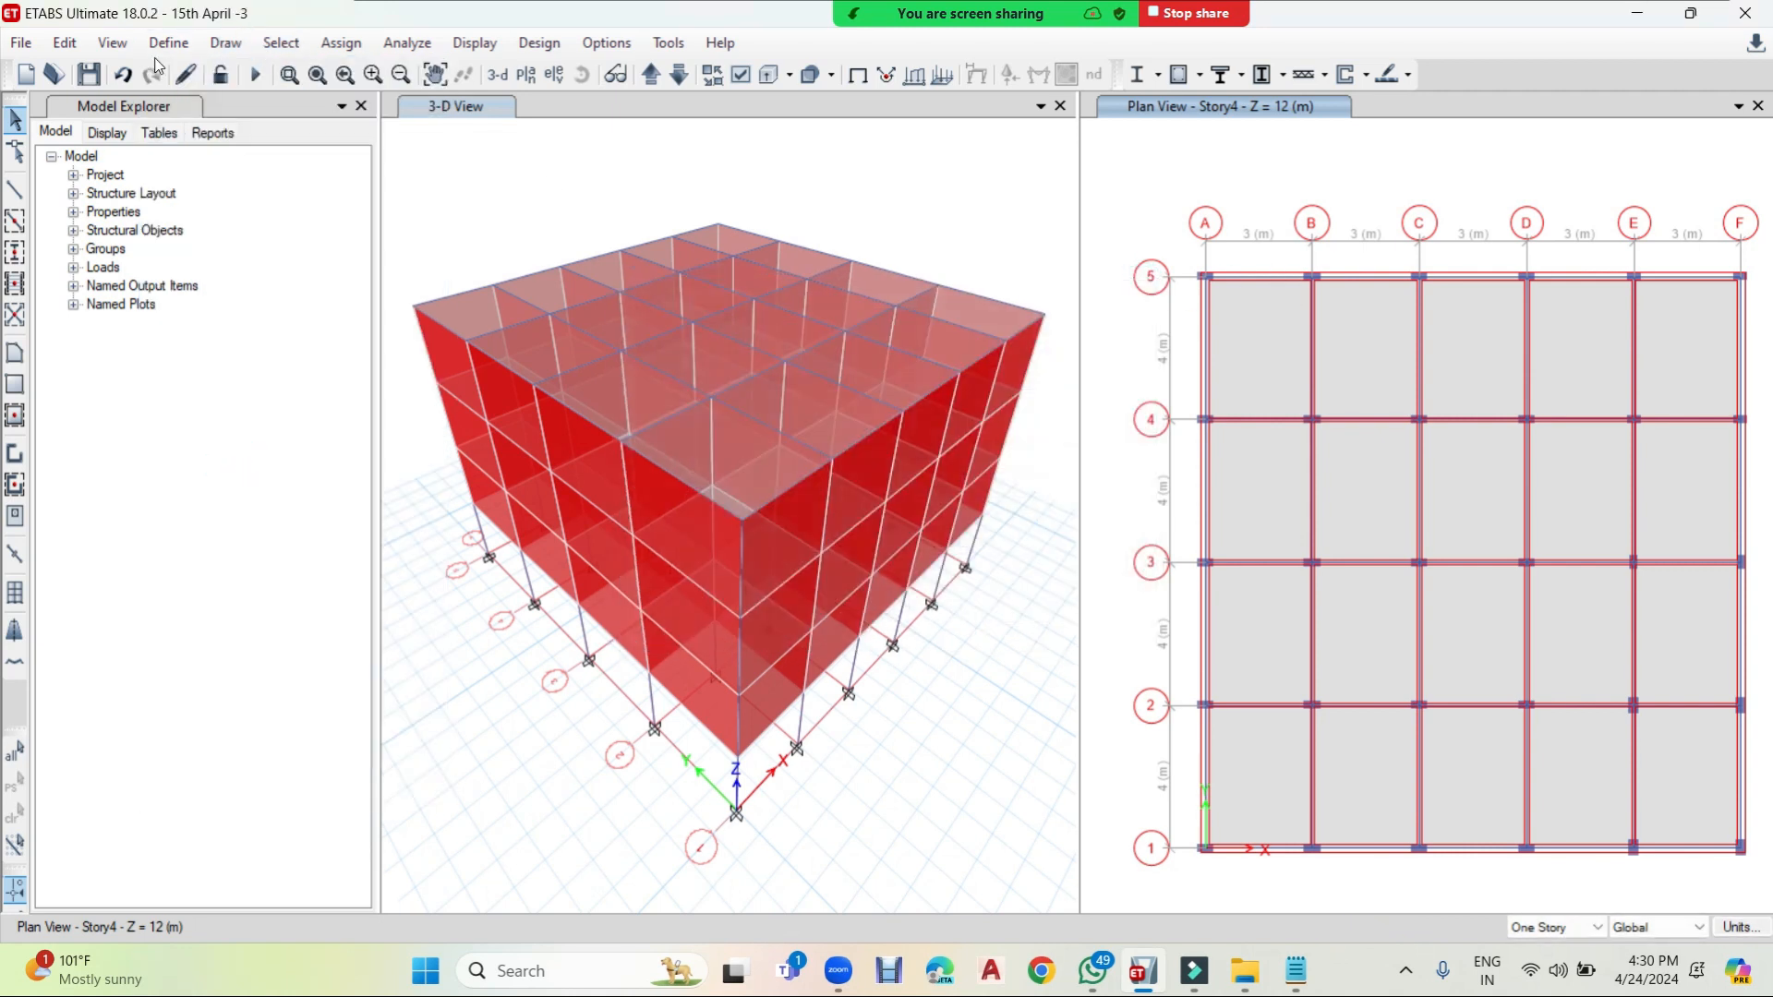
# - Review the Mode Shape modal case's data to check which mass source it uses, and close the modal case definitions
pyautogui.click(169, 43)
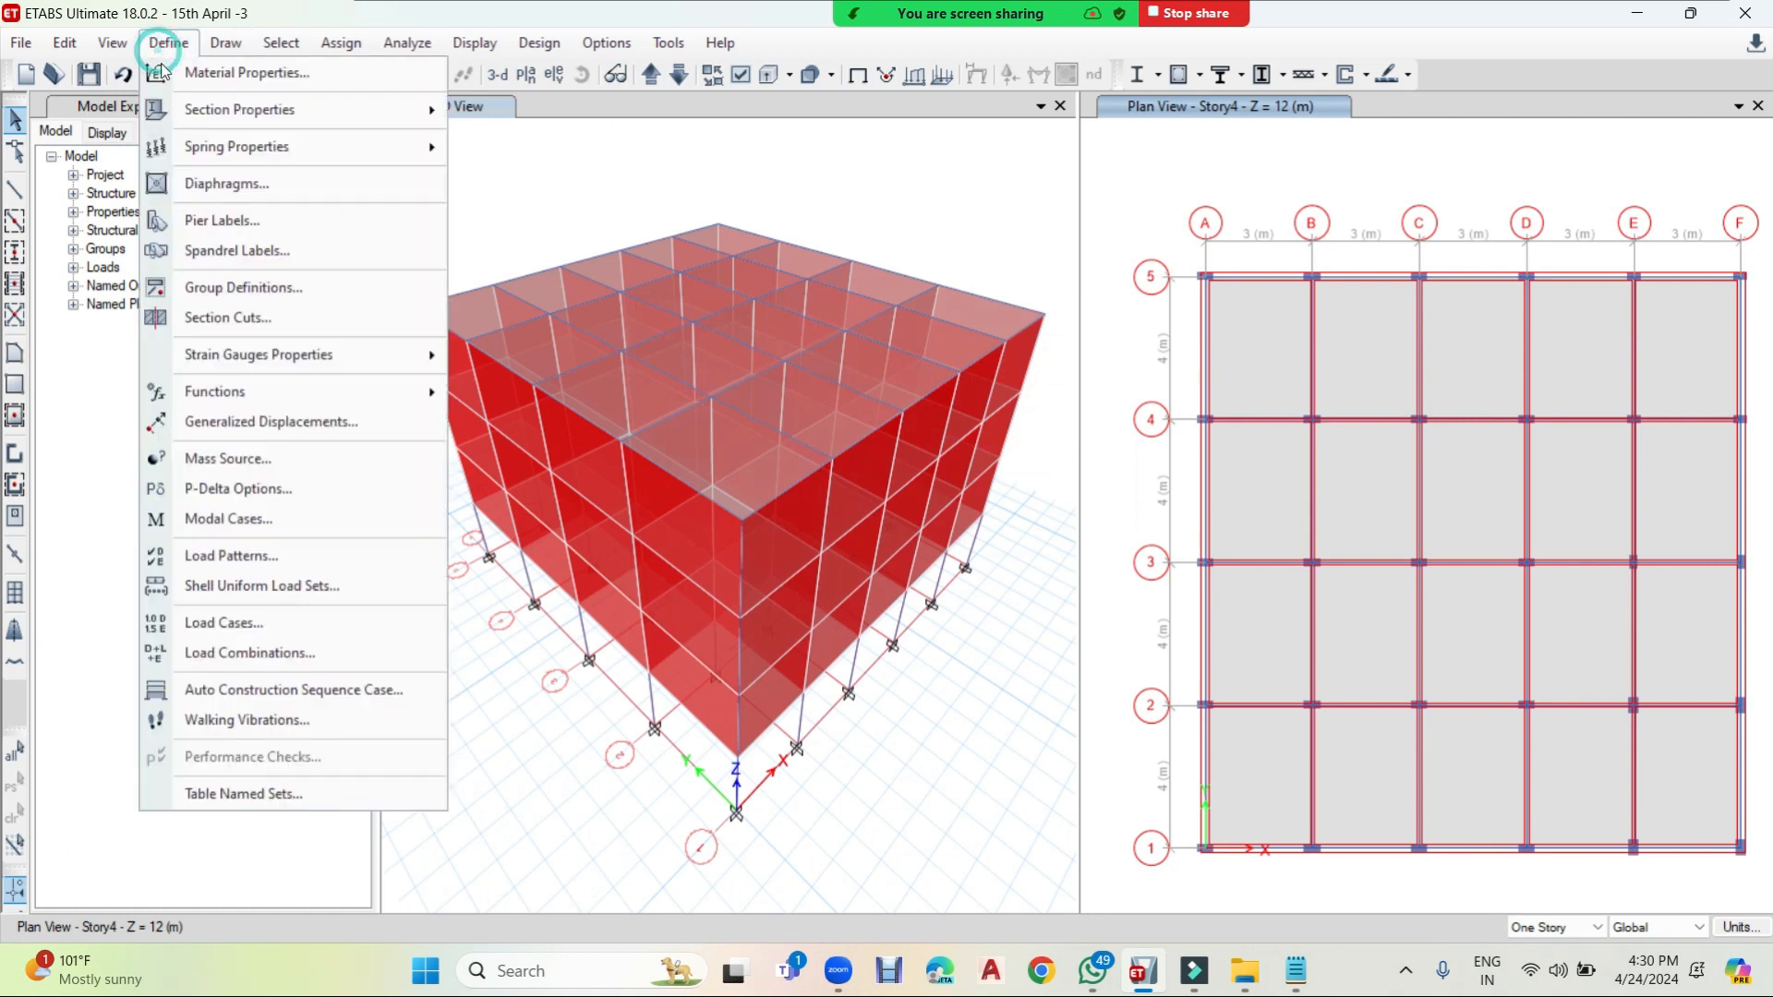
pyautogui.click(233, 519)
pyautogui.click(581, 417)
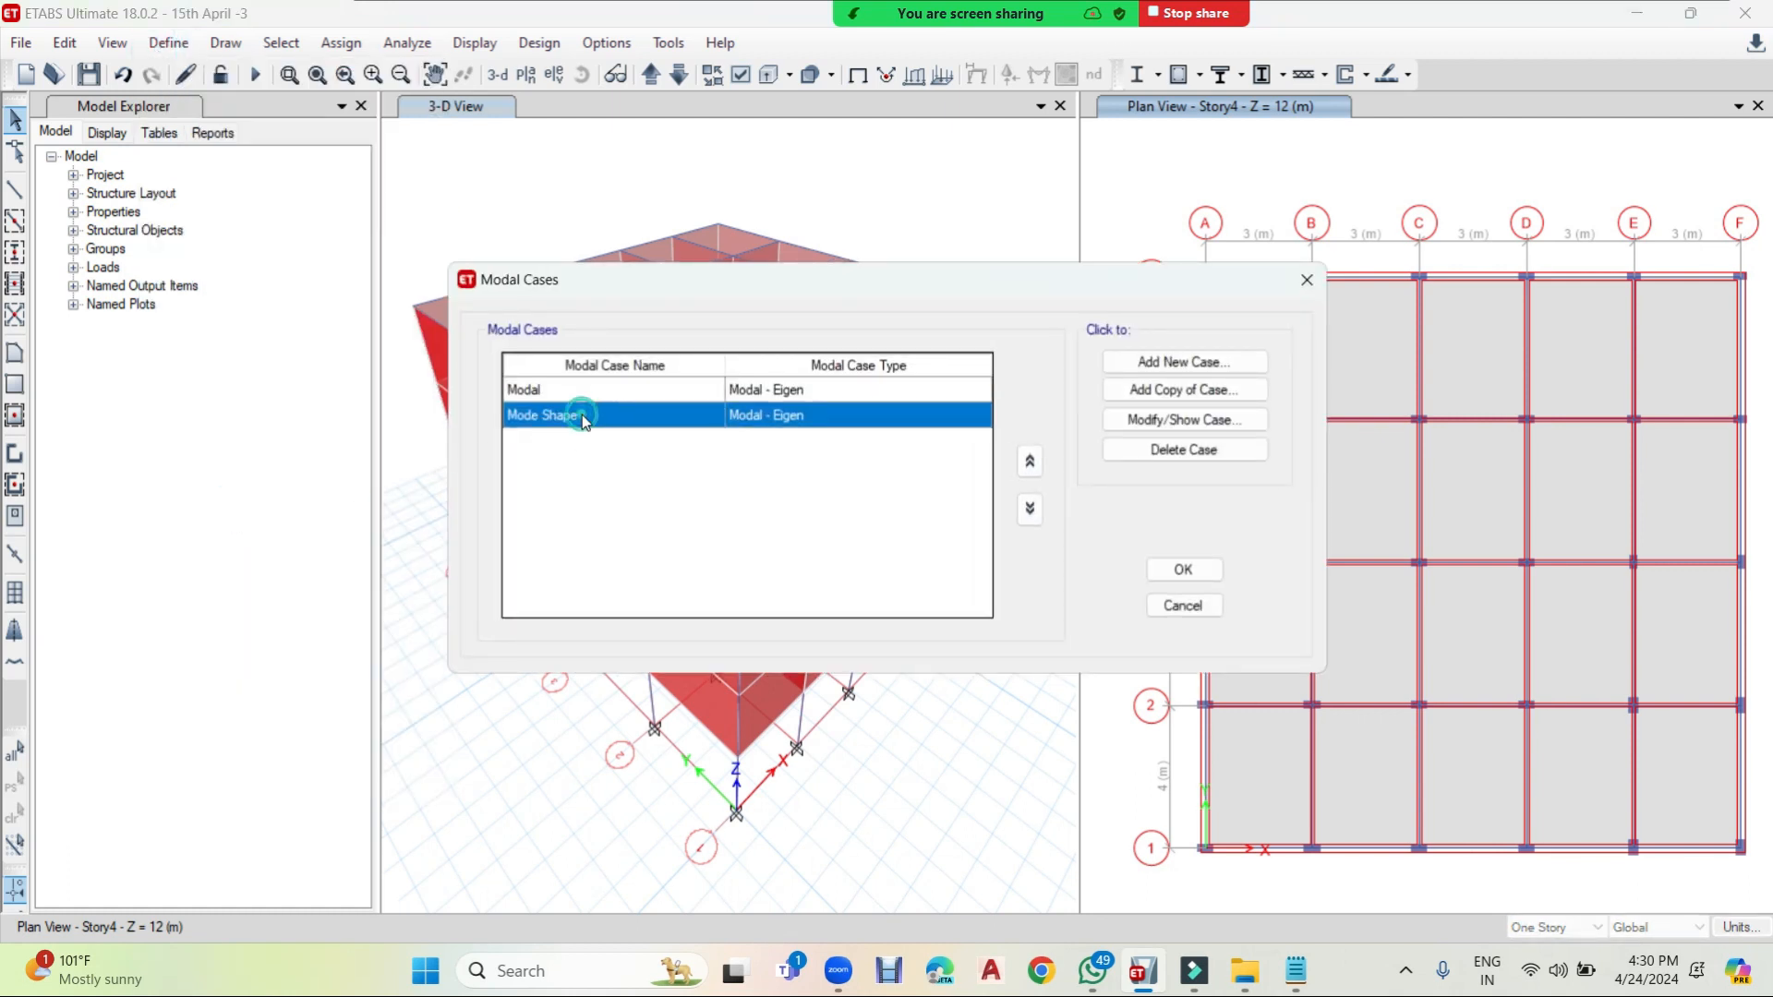
pyautogui.click(1237, 420)
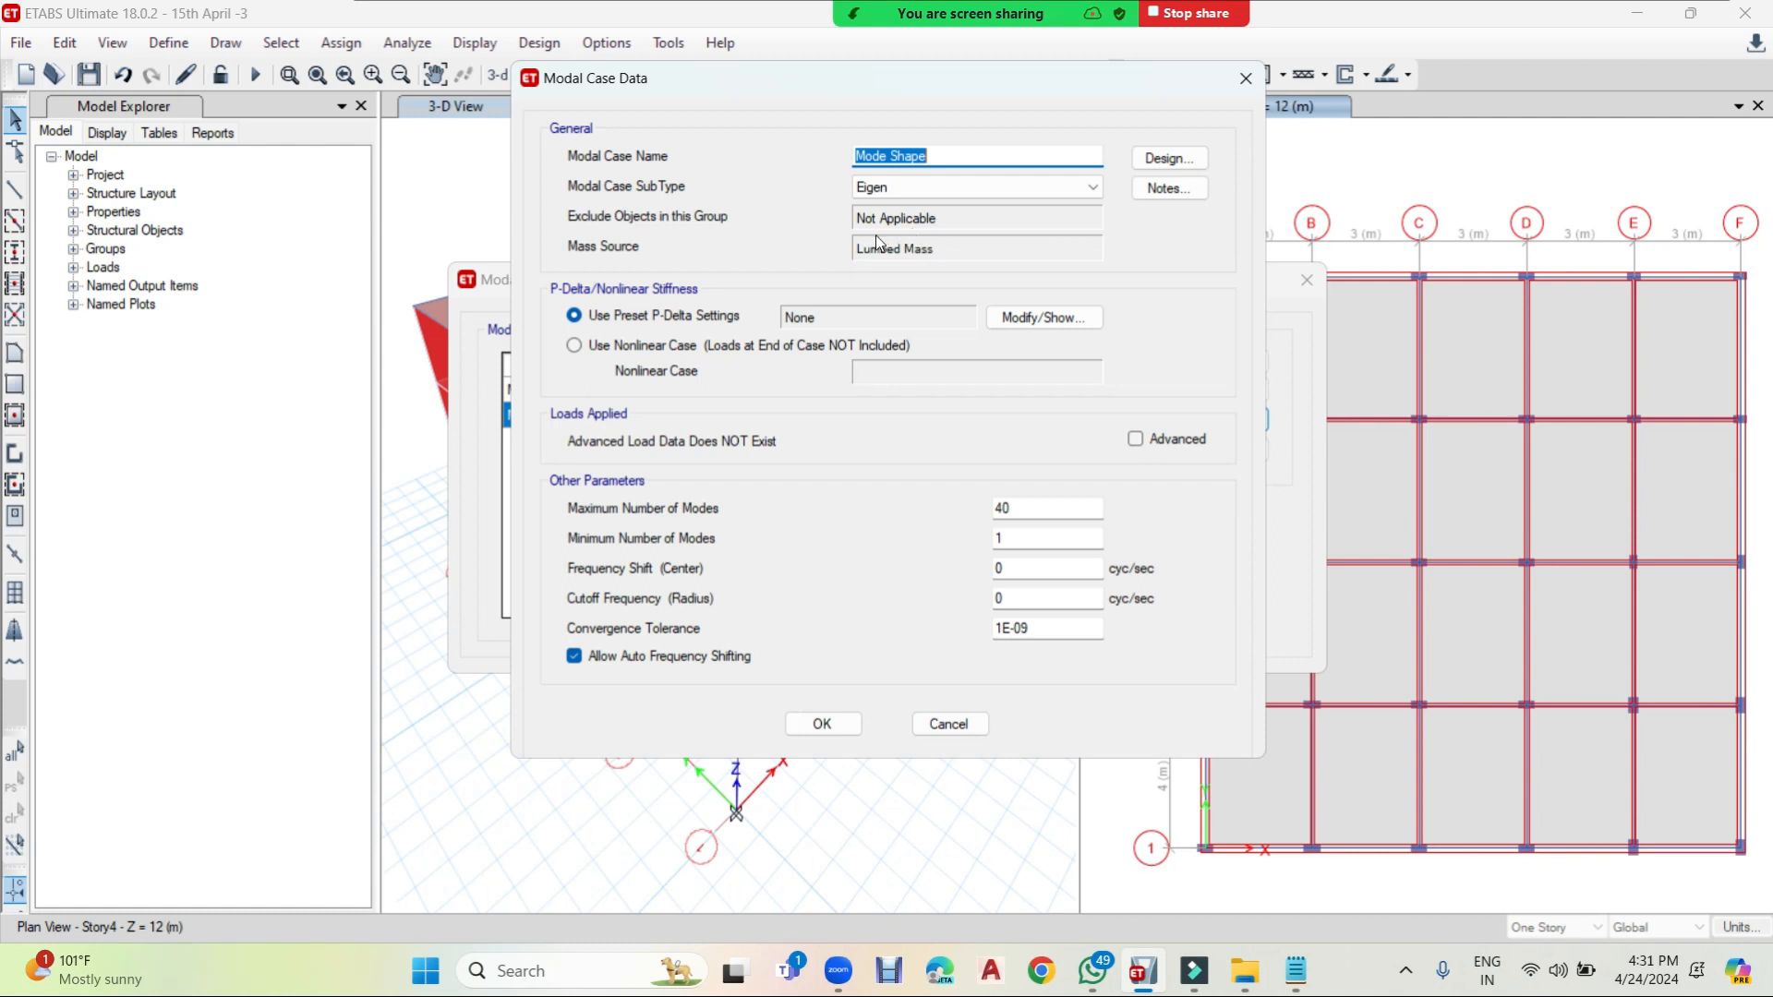
pyautogui.click(822, 723)
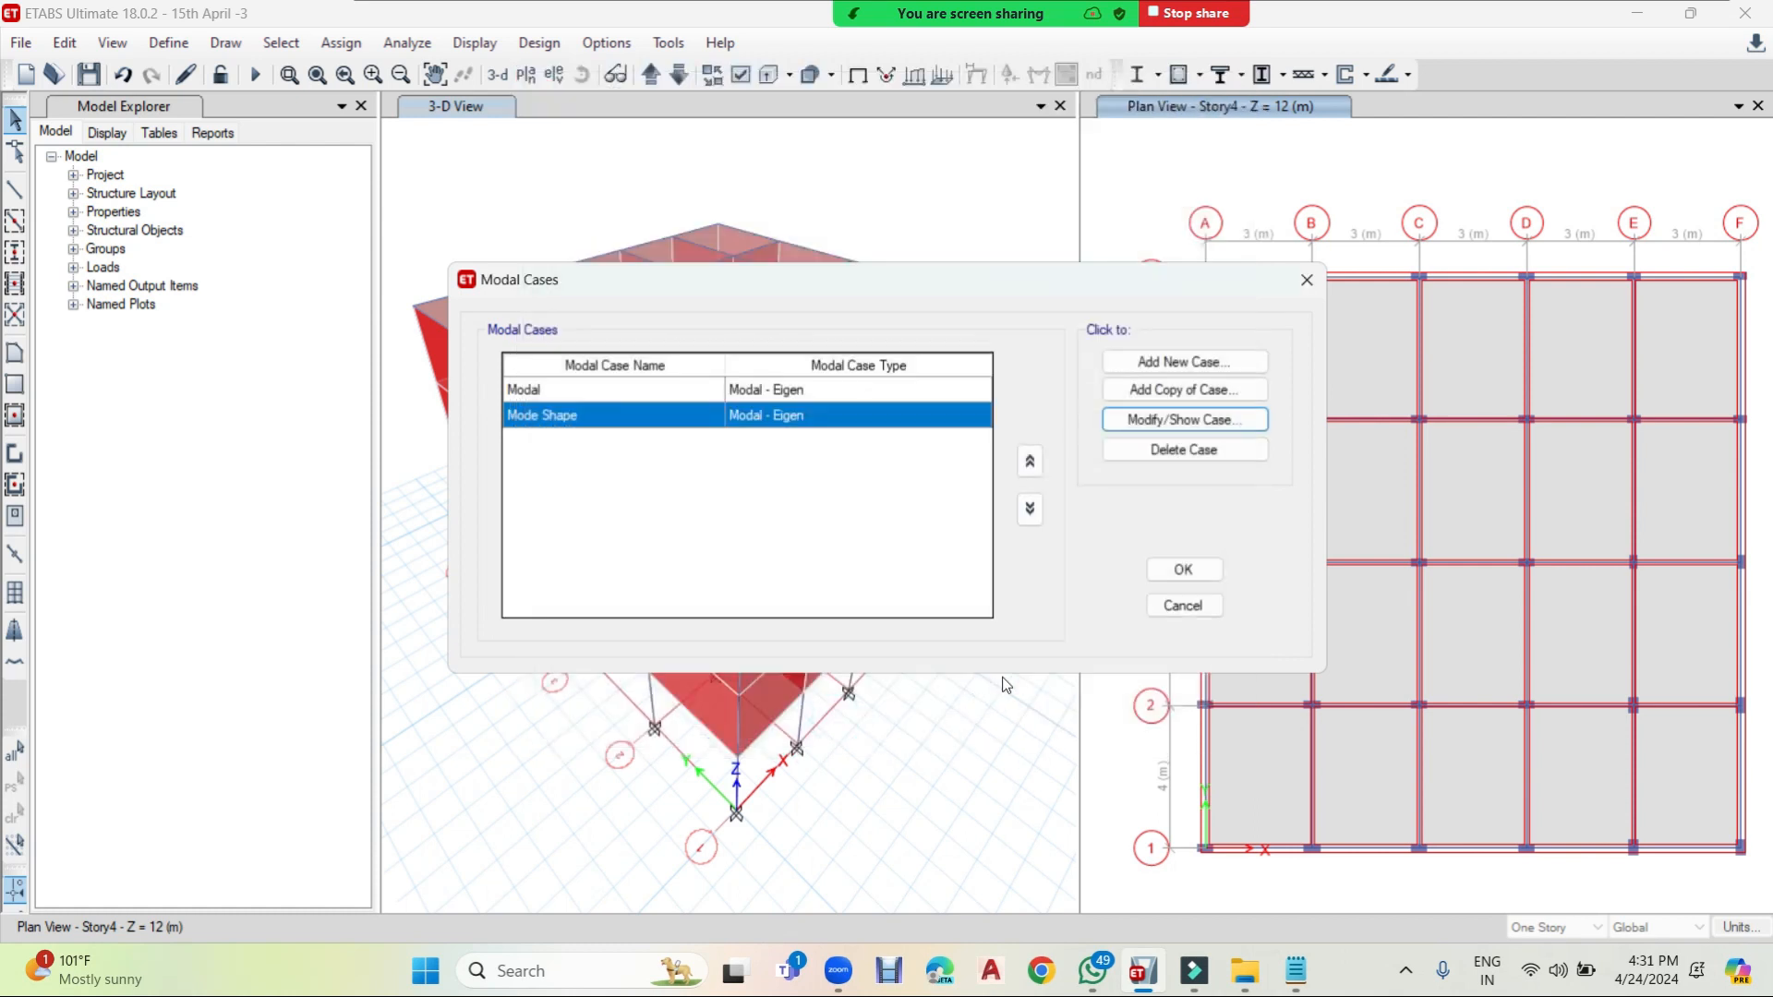
pyautogui.click(1183, 570)
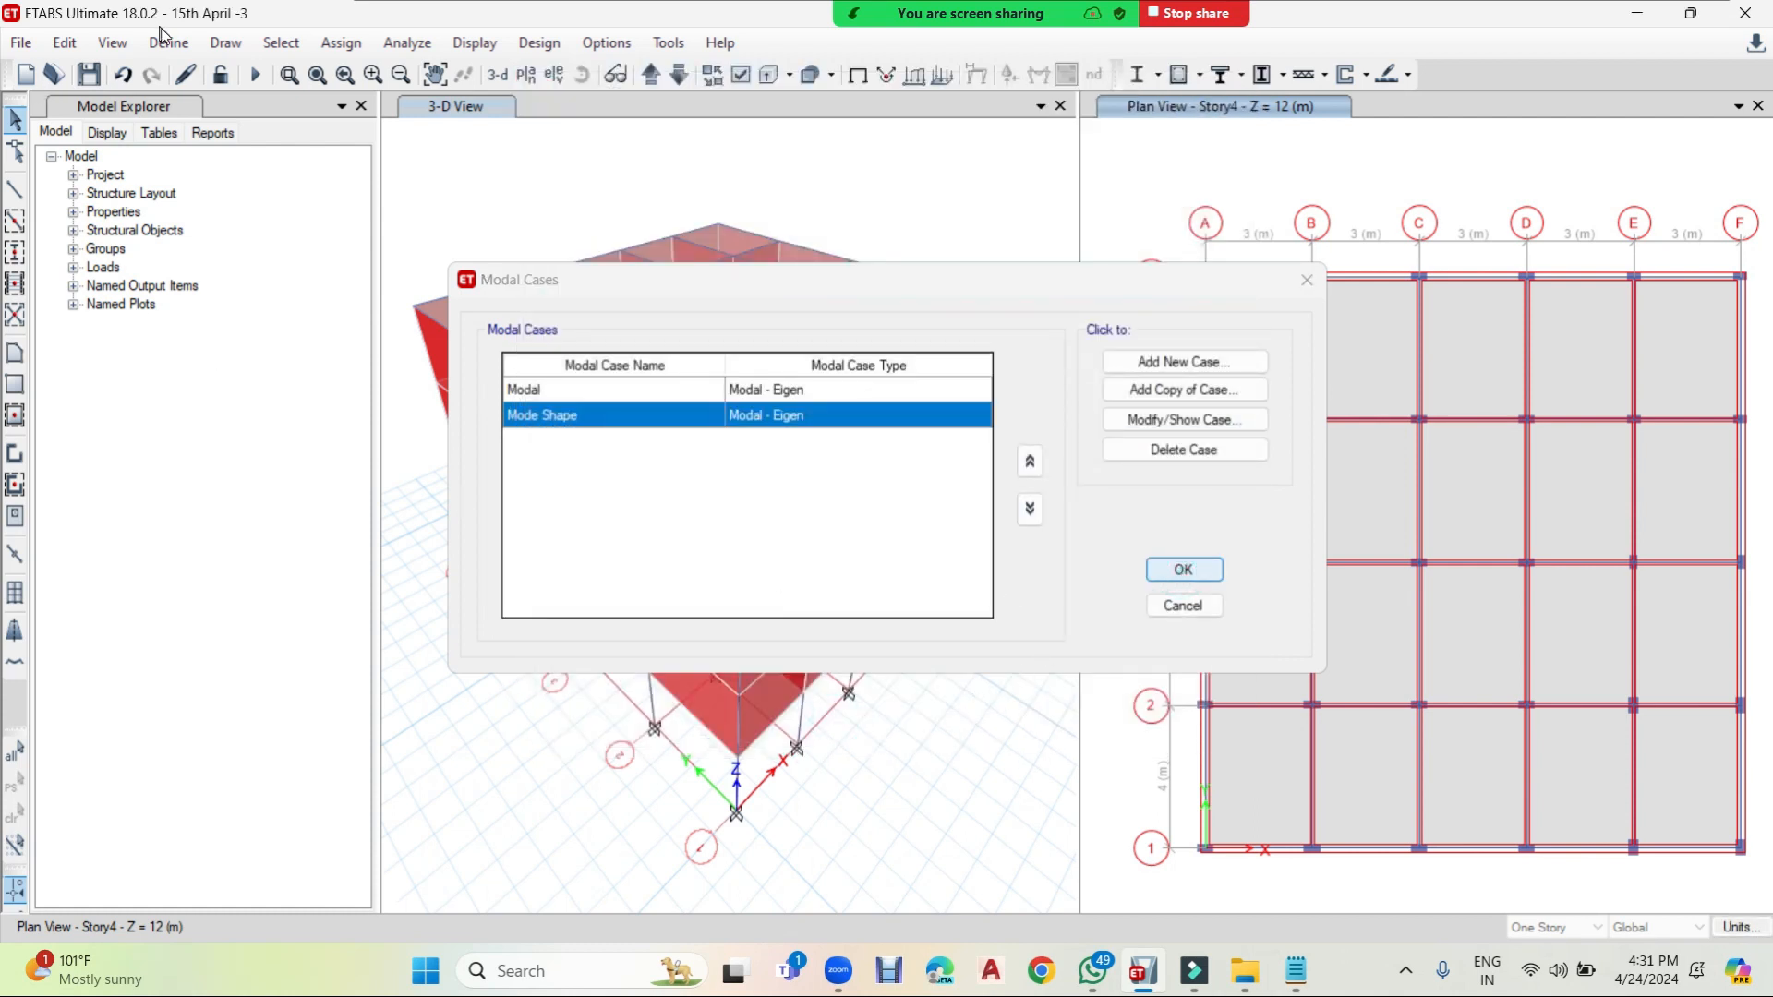
# - Open the EQ Load in X load case for modification and change its load case type to Response Spectrum
pyautogui.click(167, 43)
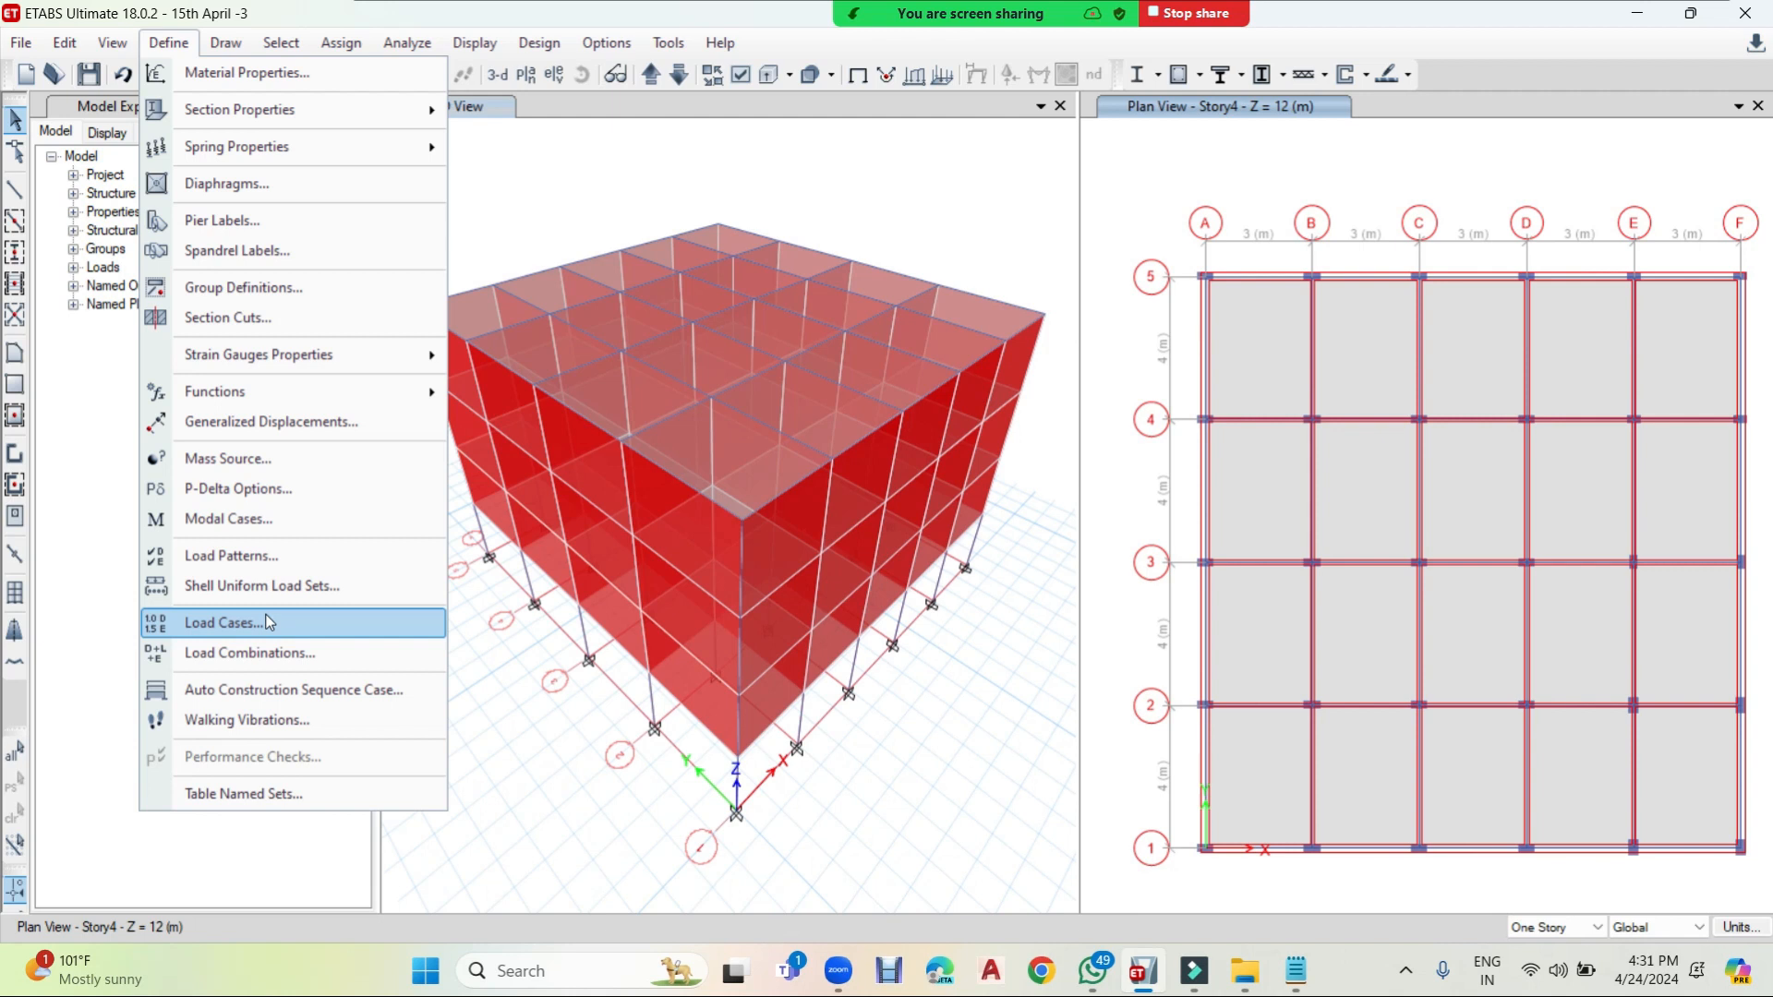
pyautogui.click(222, 623)
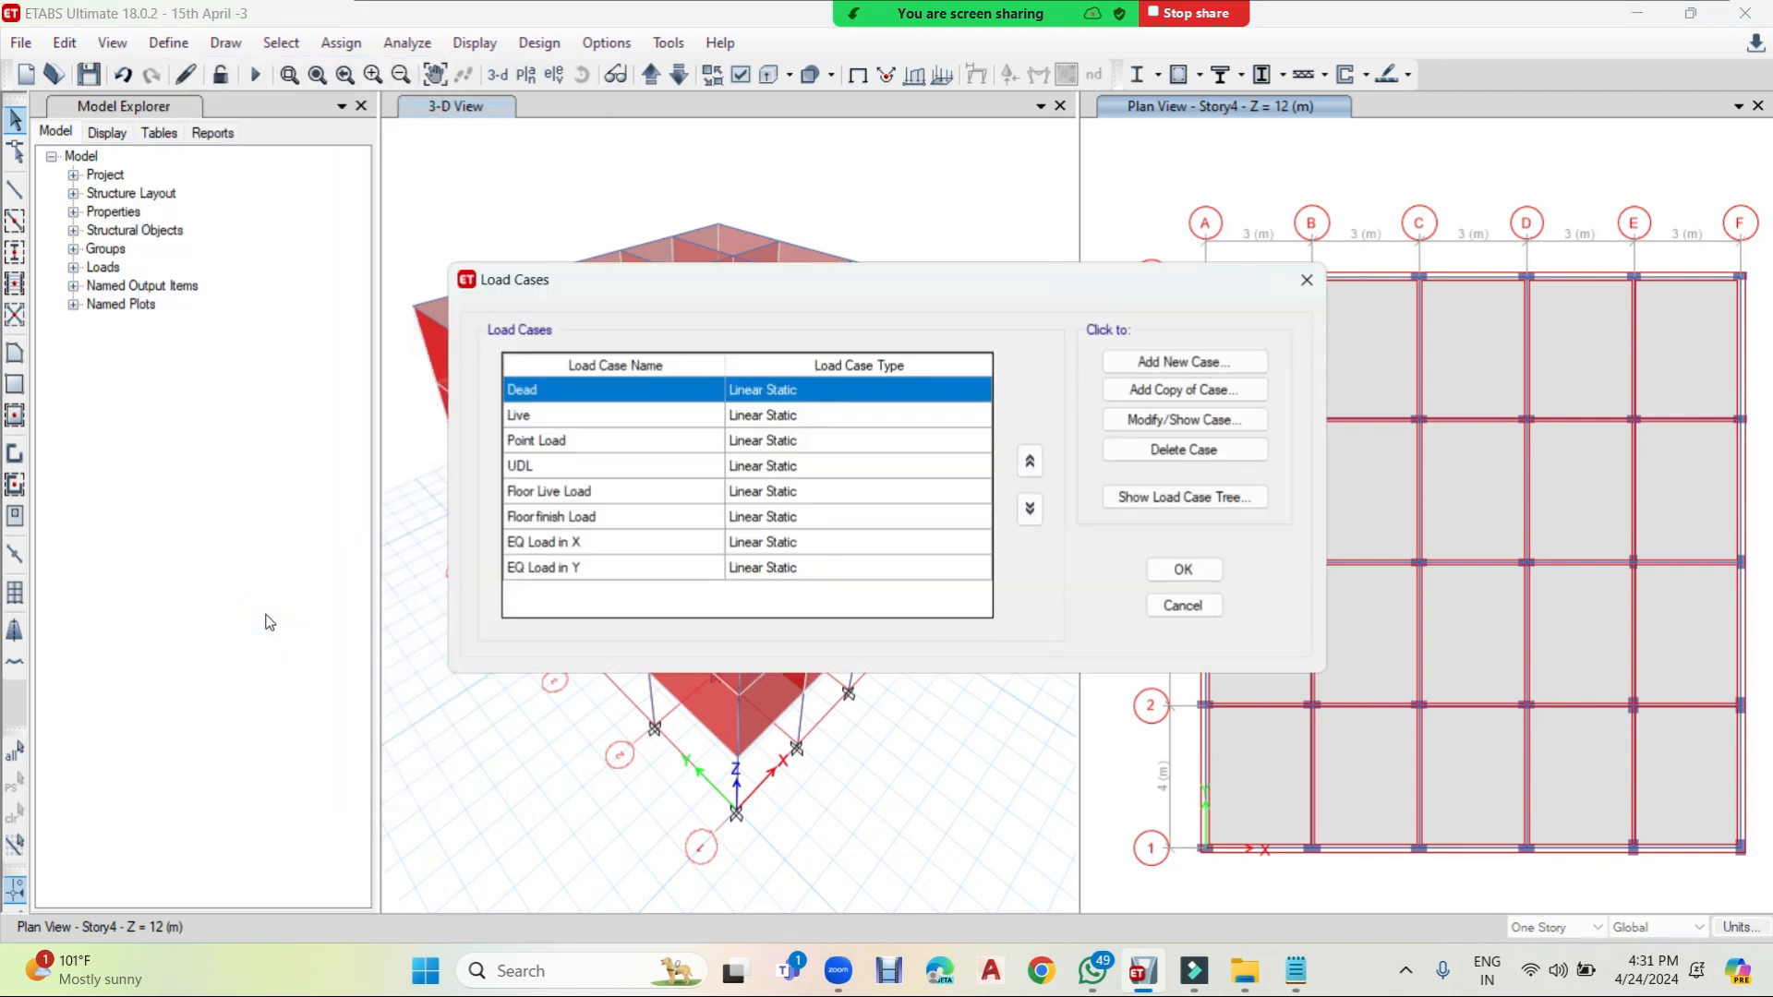
pyautogui.click(536, 548)
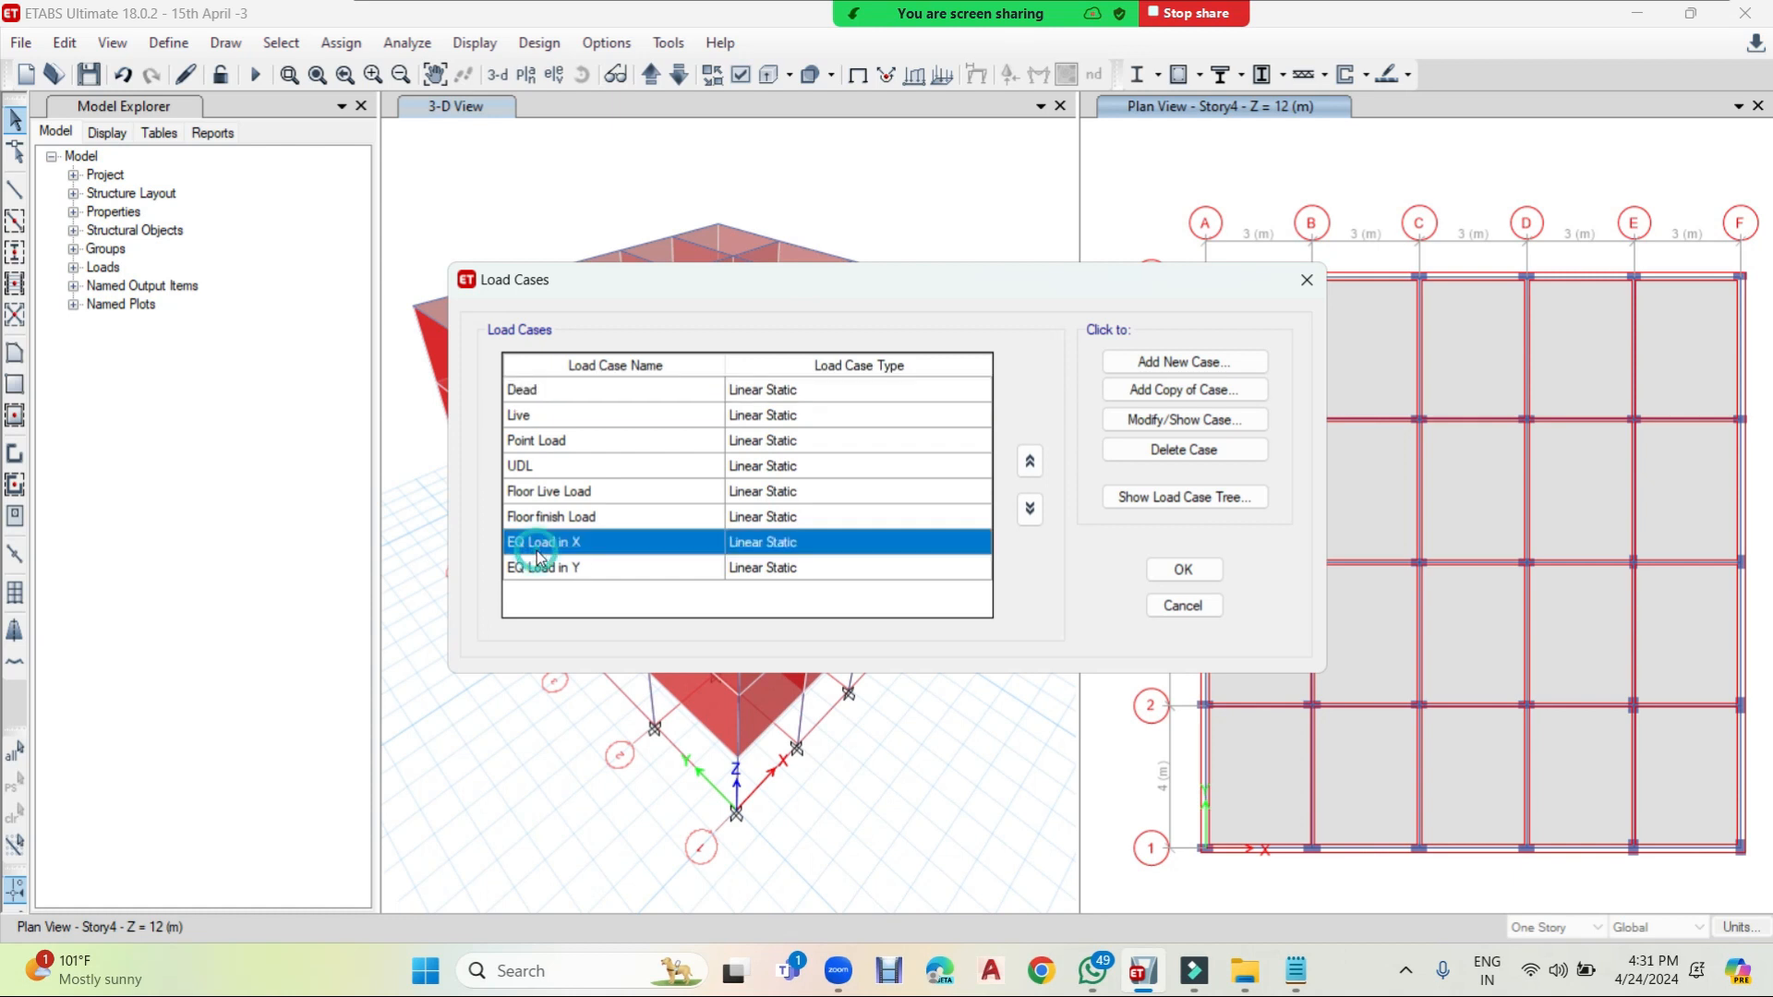
pyautogui.click(768, 578)
pyautogui.click(540, 549)
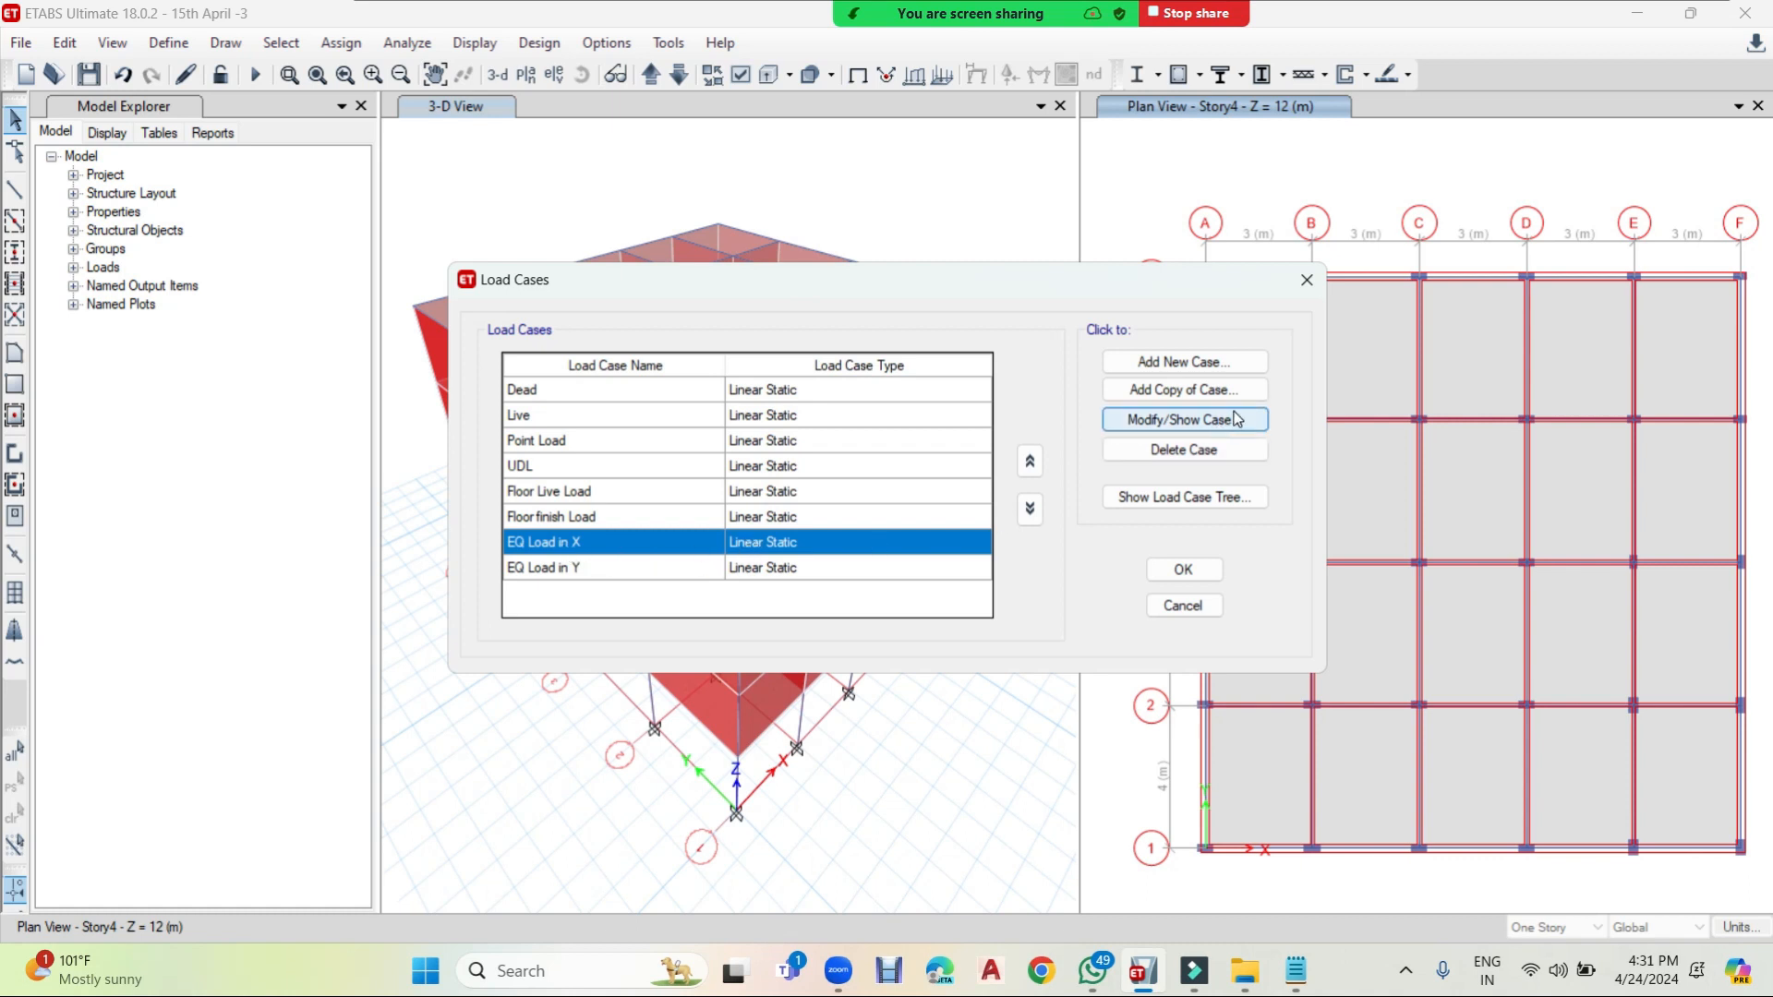
pyautogui.click(1199, 421)
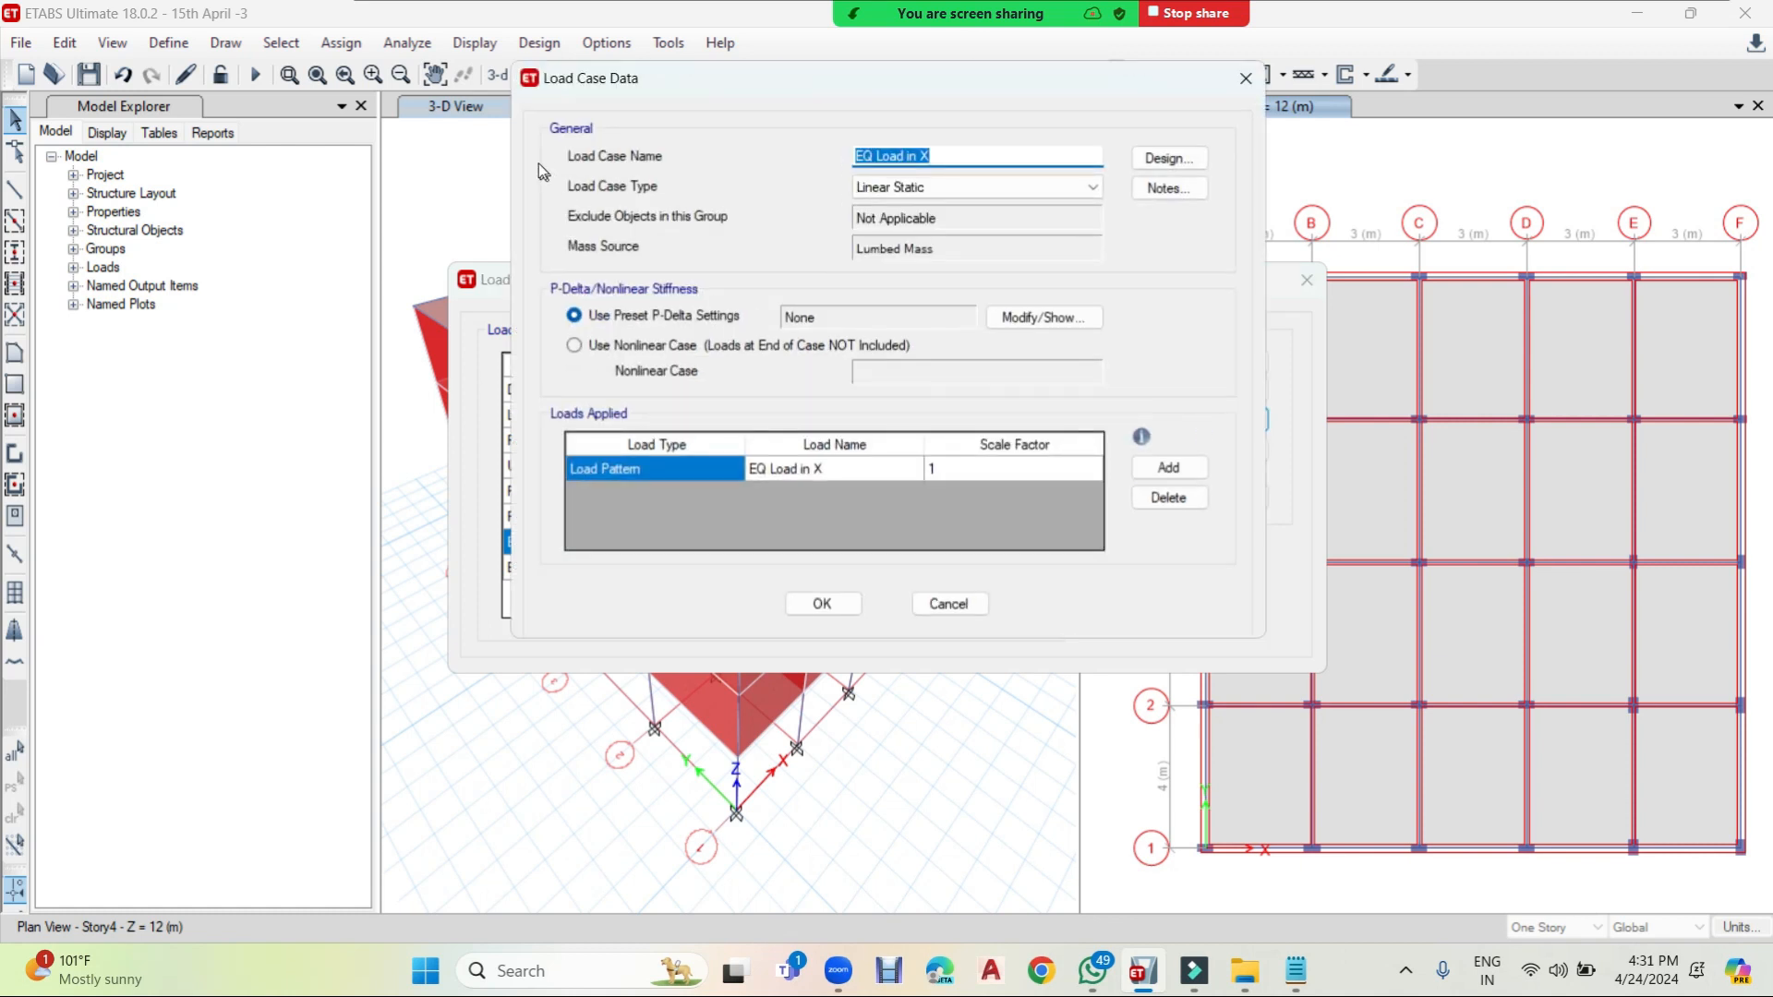
pyautogui.click(1006, 183)
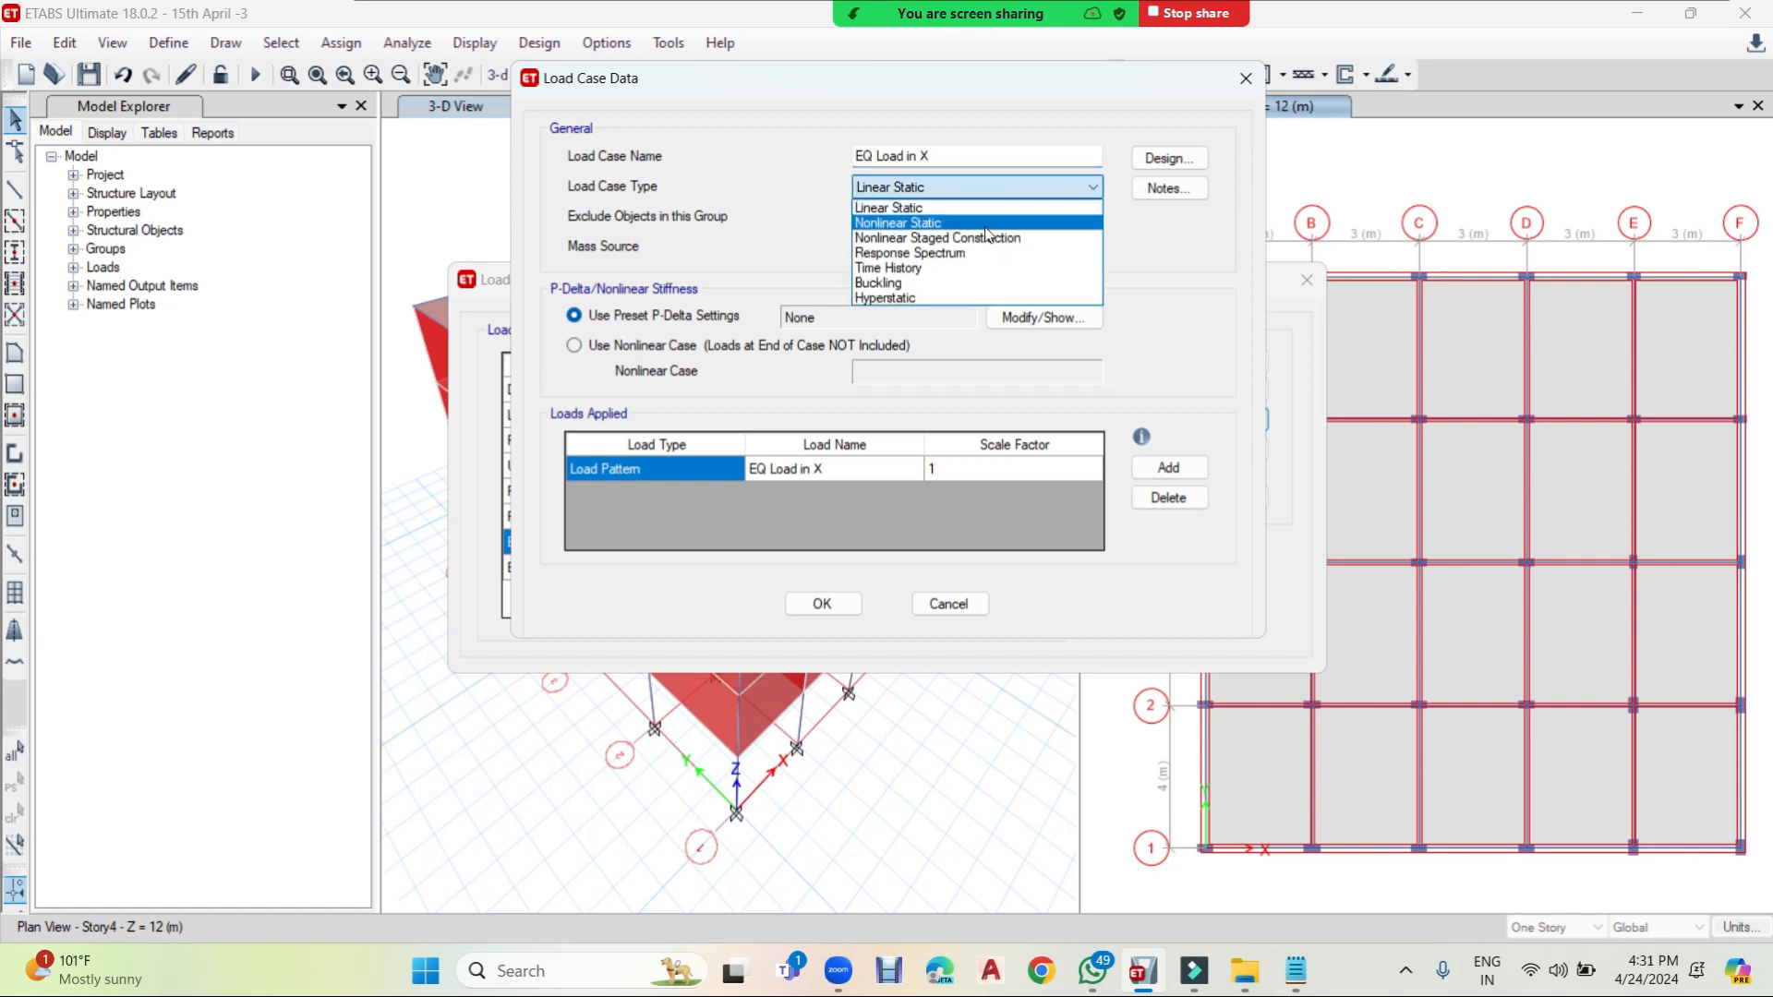
pyautogui.click(961, 253)
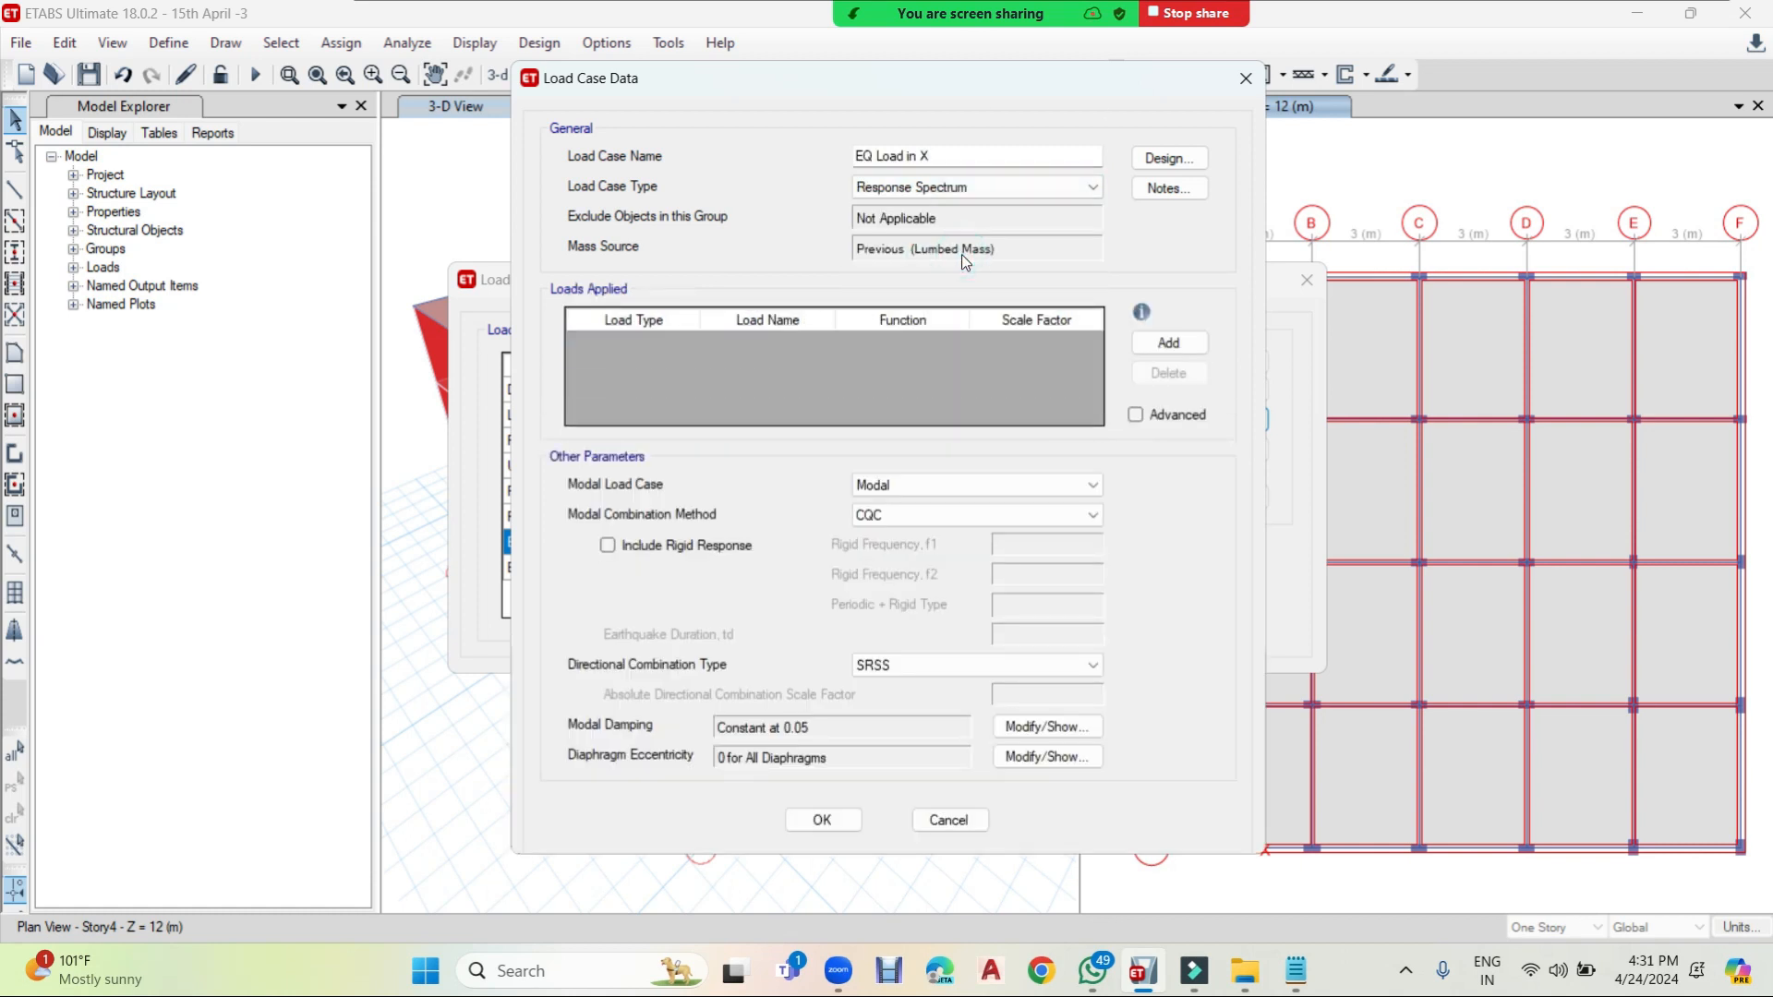
# - Add an Acceleration load in direction U1 with the RS function to the EQ Load in X case
pyautogui.click(1178, 349)
pyautogui.click(687, 343)
pyautogui.click(688, 343)
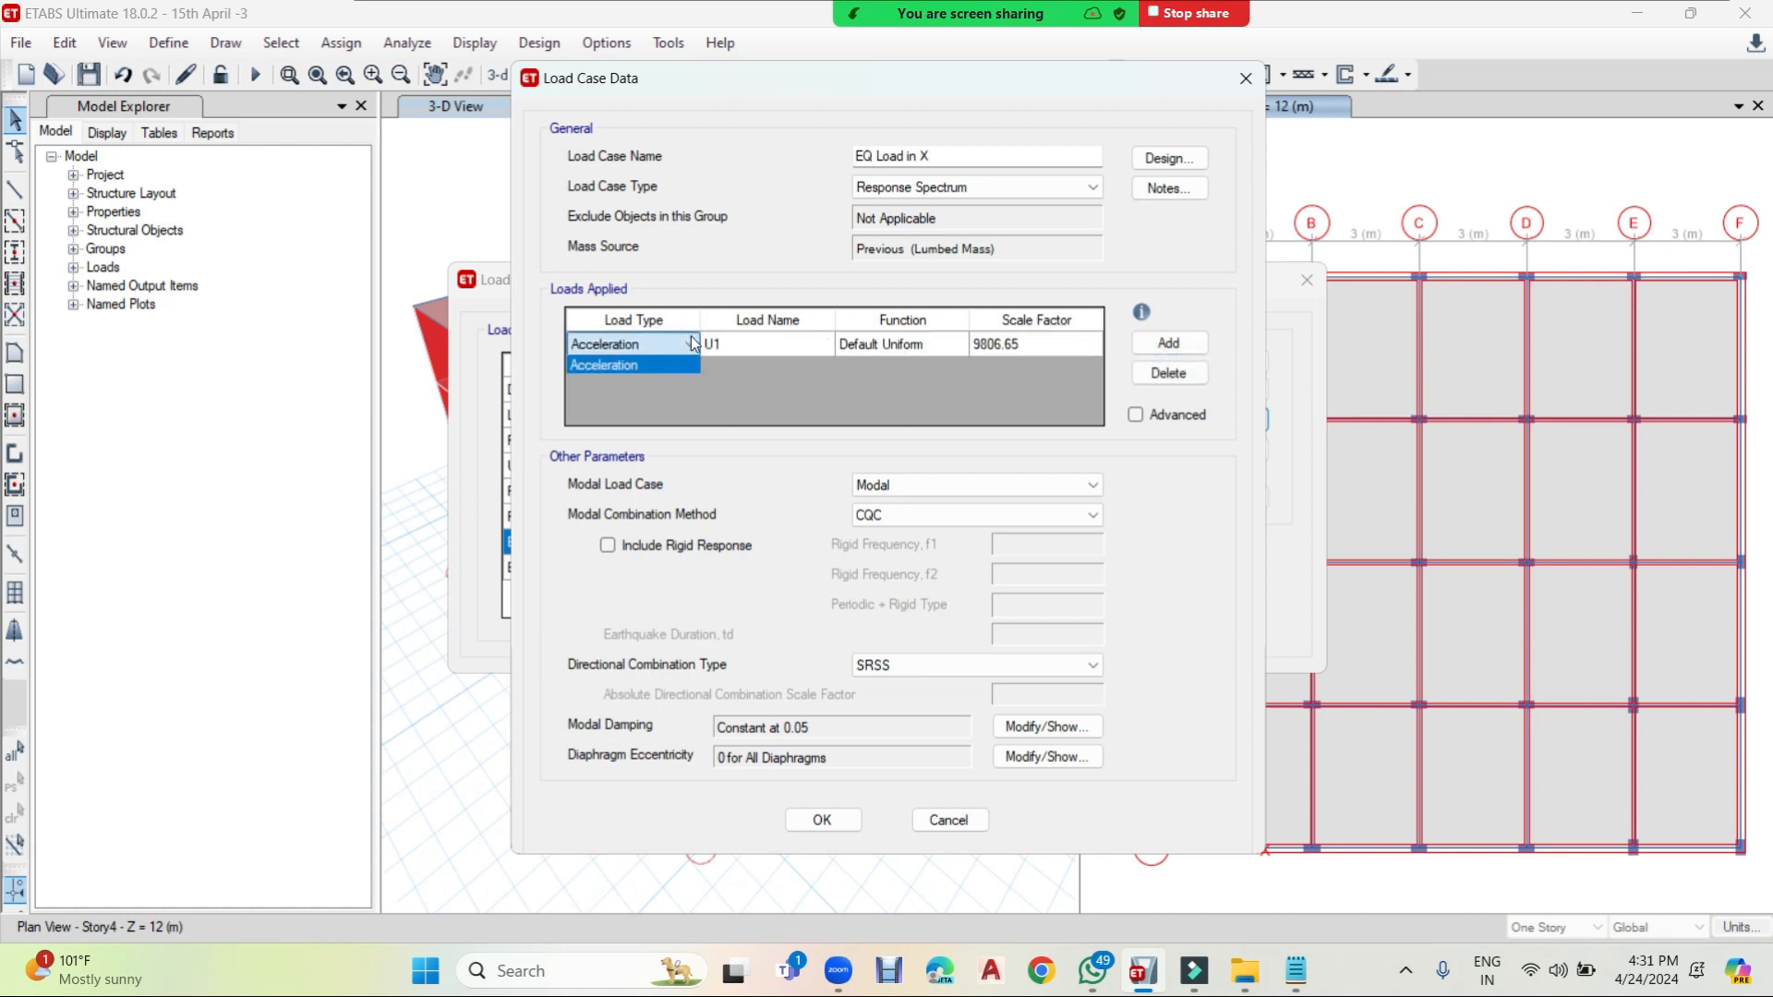
pyautogui.click(781, 344)
pyautogui.click(781, 344)
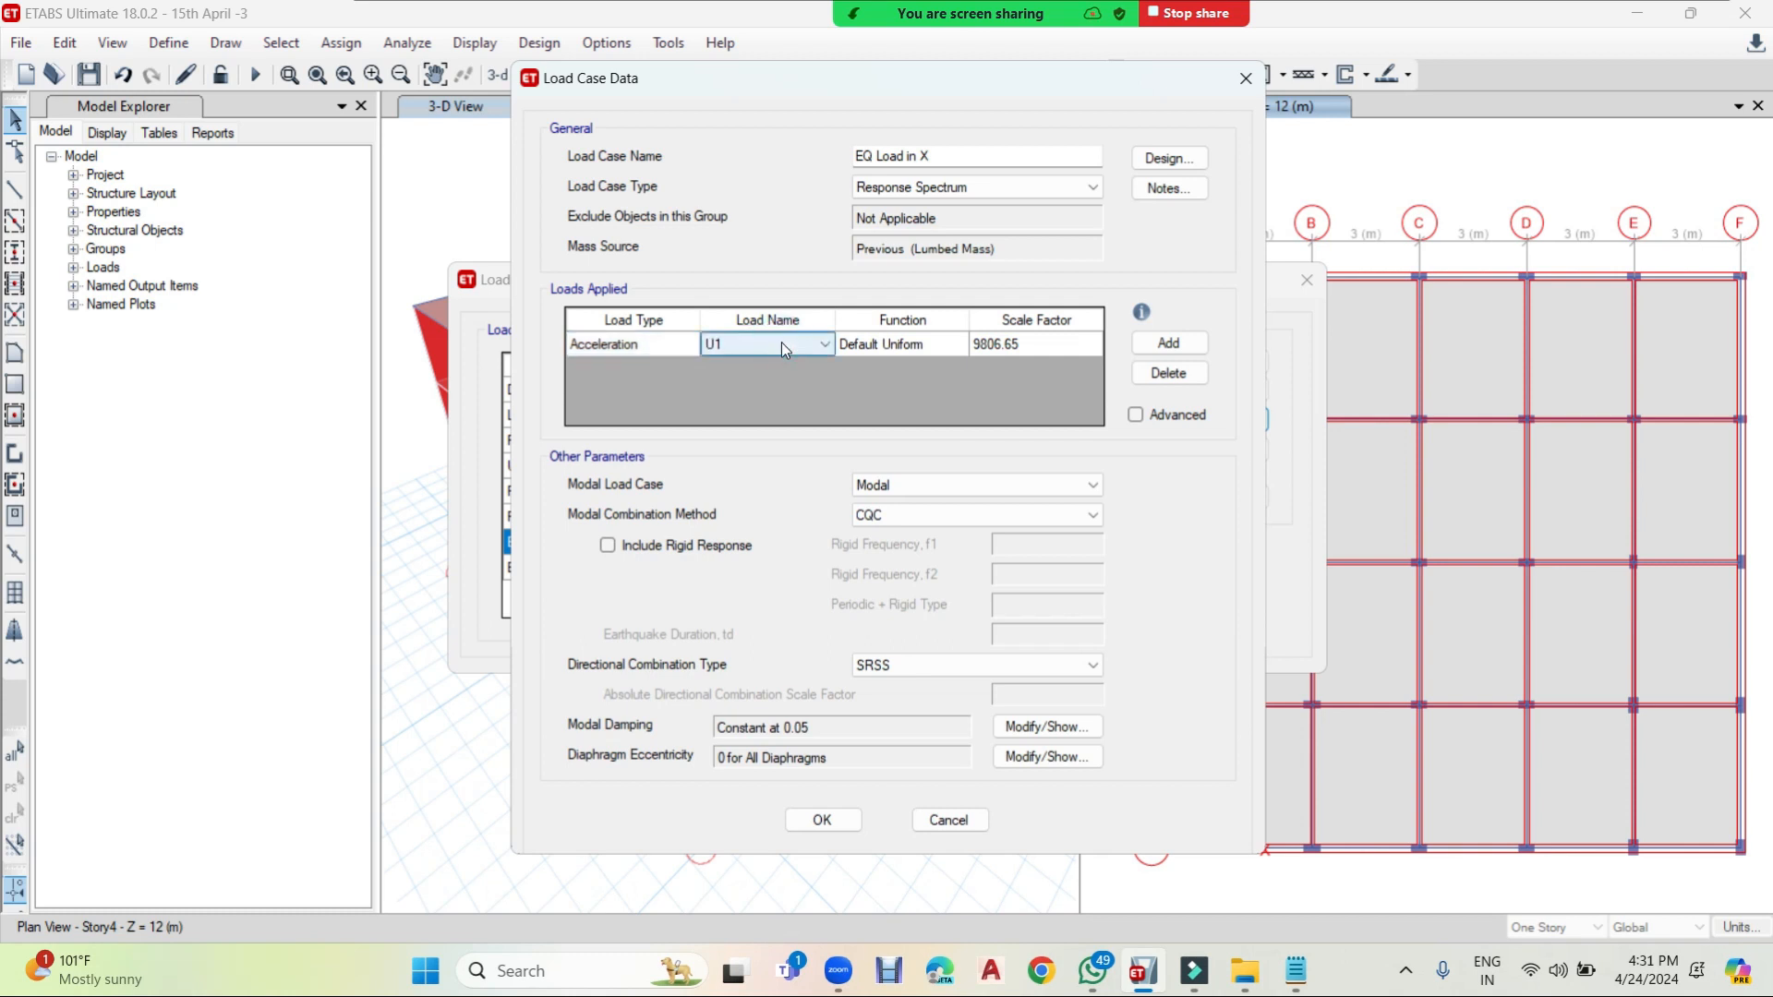
pyautogui.click(790, 344)
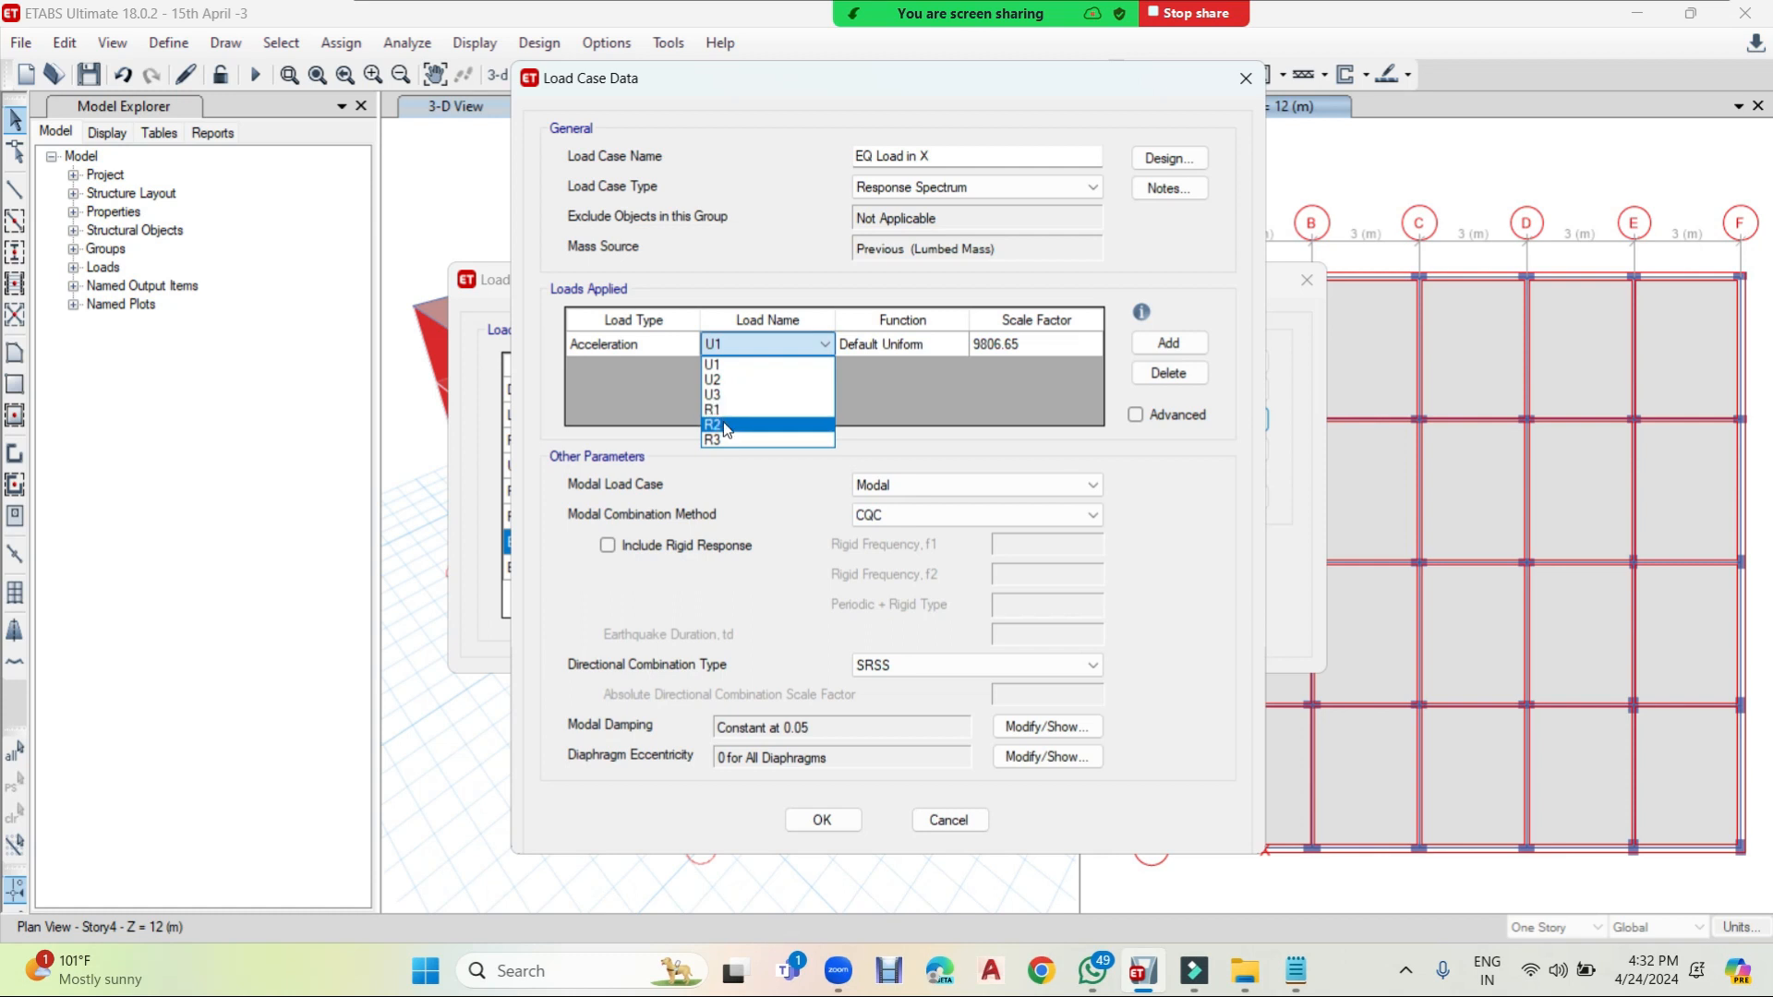
pyautogui.click(721, 367)
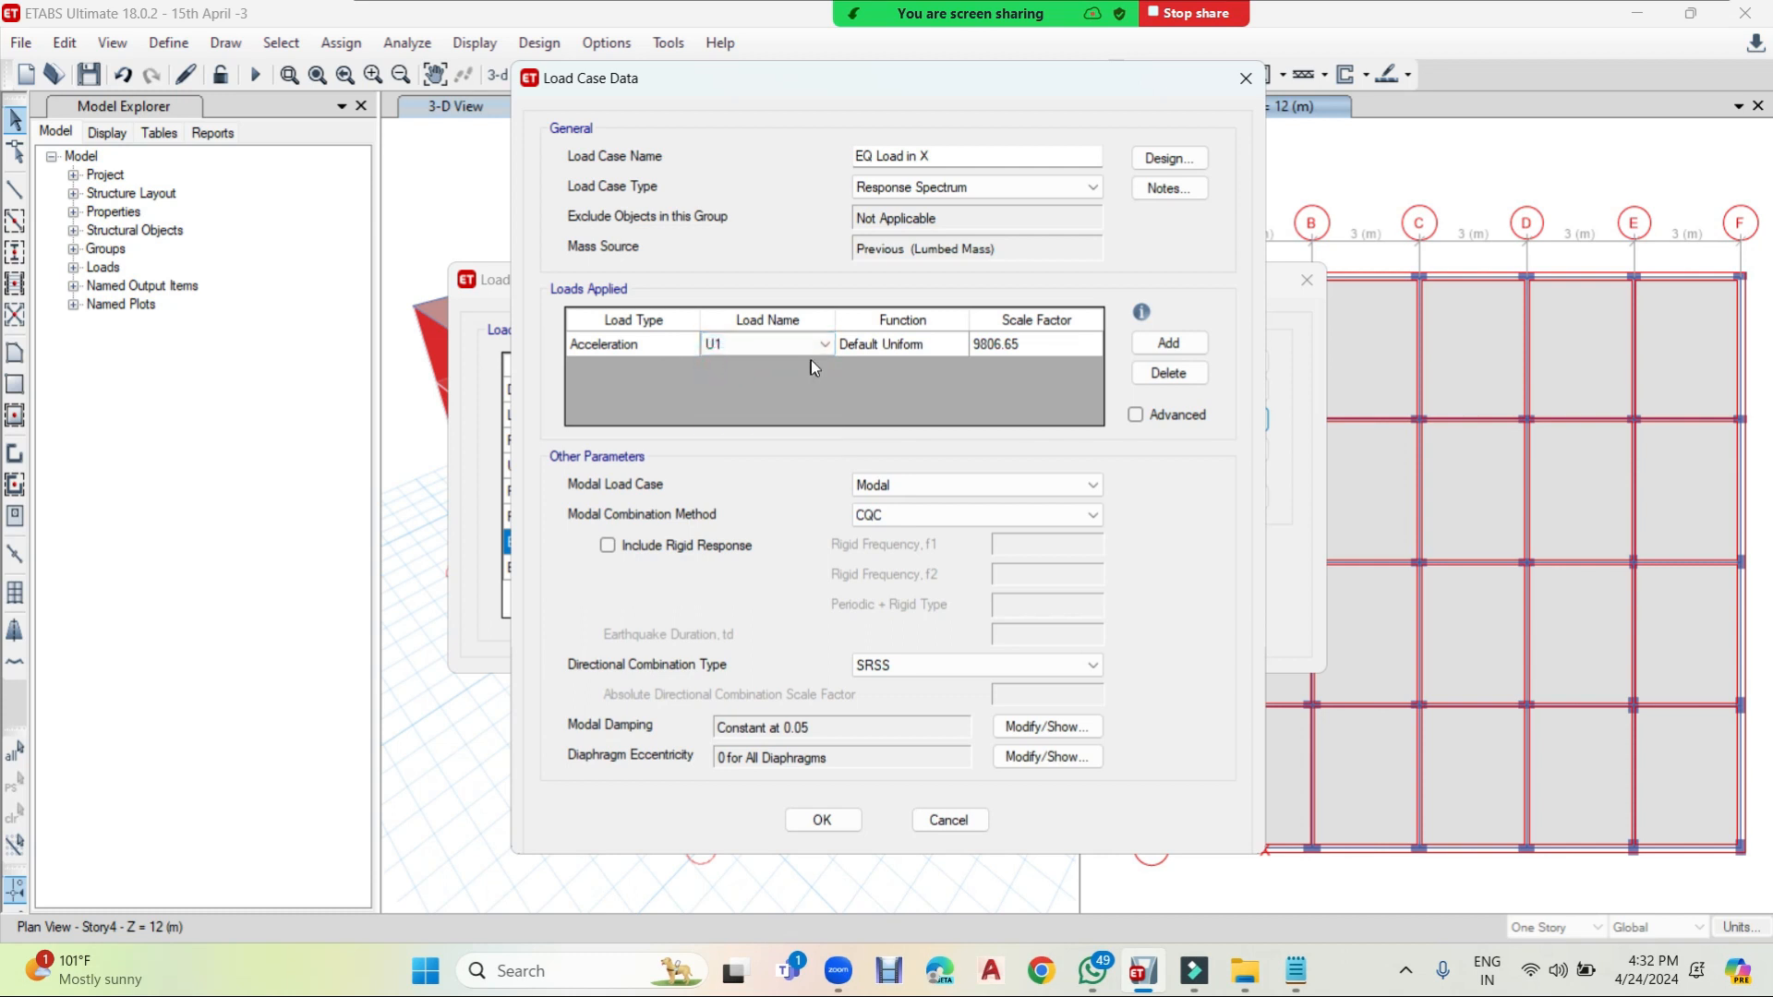
pyautogui.click(954, 351)
pyautogui.click(955, 349)
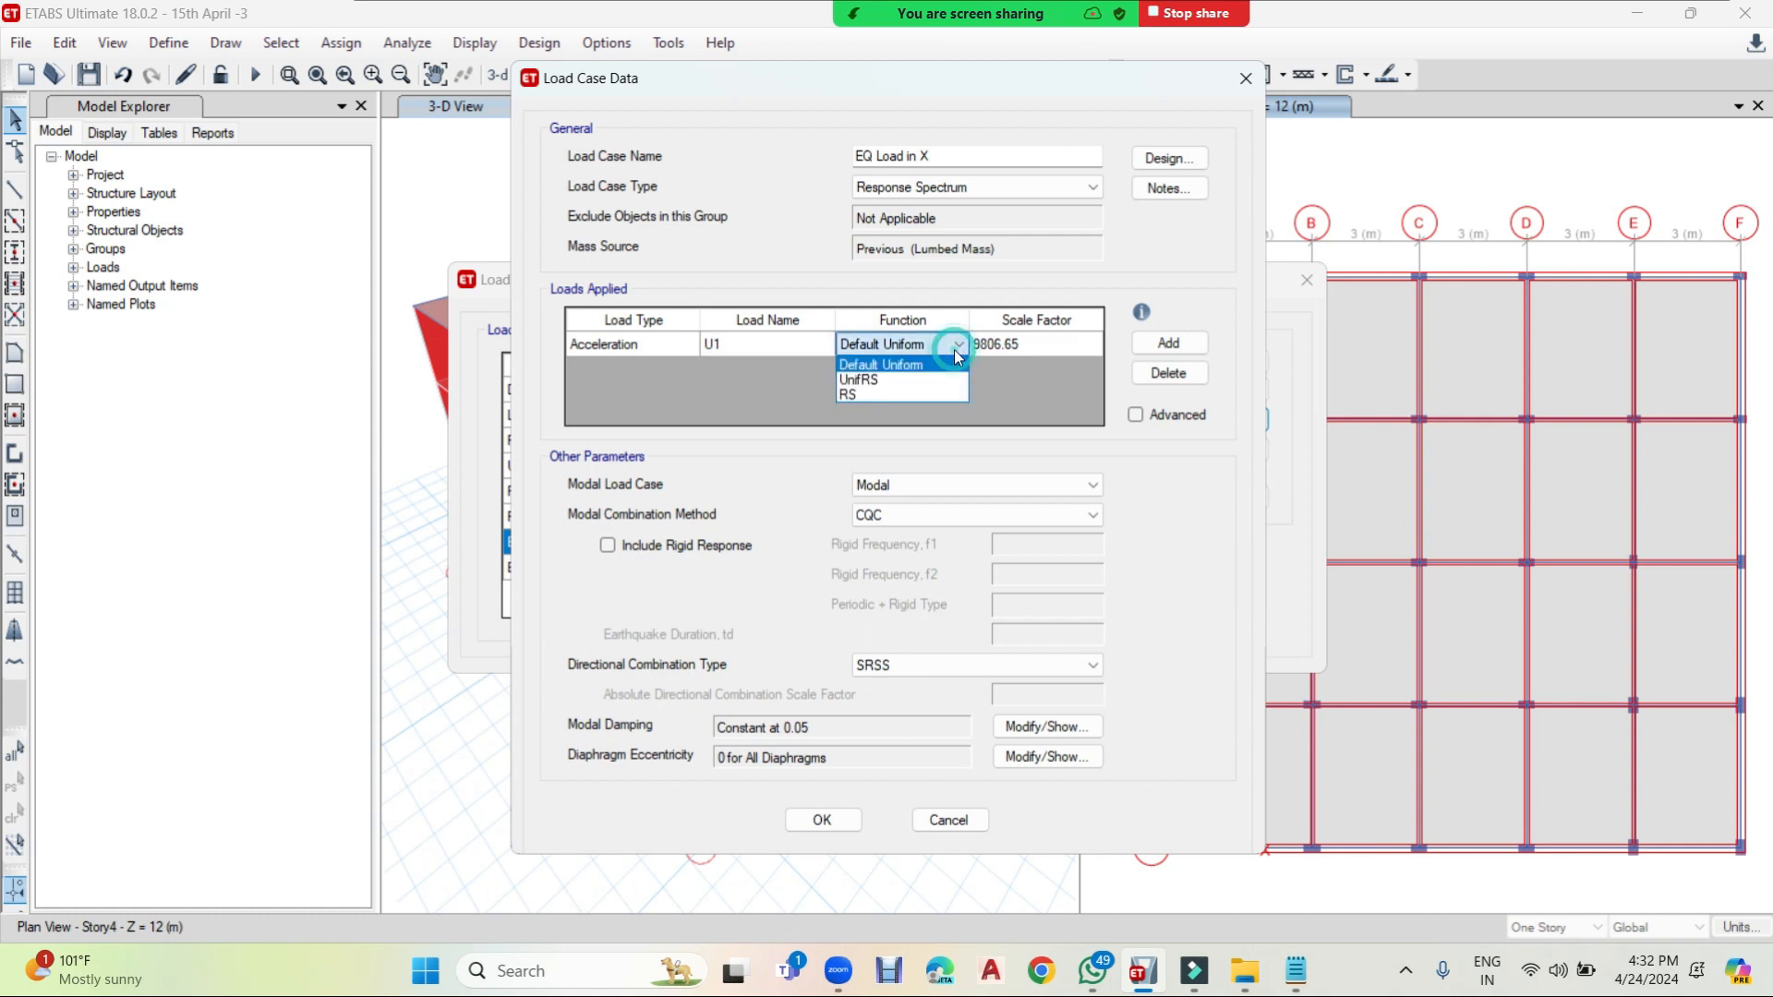
pyautogui.click(866, 393)
pyautogui.click(1053, 354)
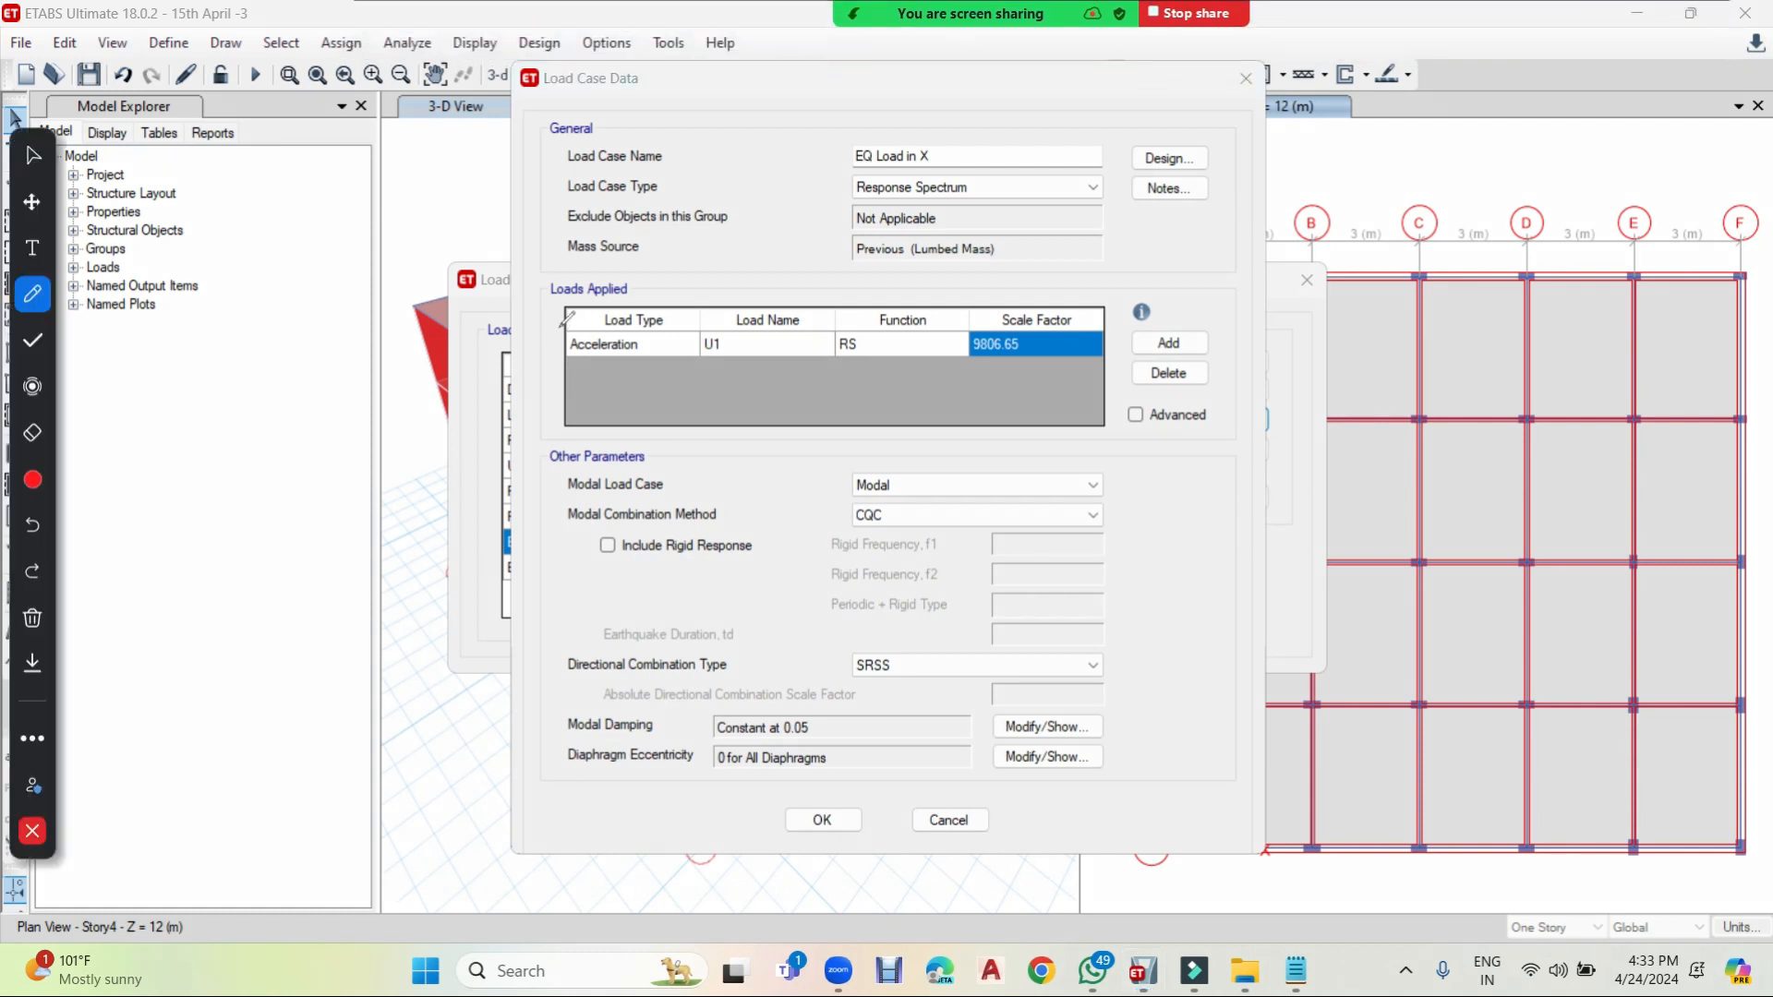
# - Annotate the scale factor with the handwritten formula 1 × g over R
pyautogui.moveTo(1058, 310)
pyautogui.mouseDown()
pyautogui.moveTo(1184, 245)
pyautogui.moveTo(1183, 268)
pyautogui.mouseUp()
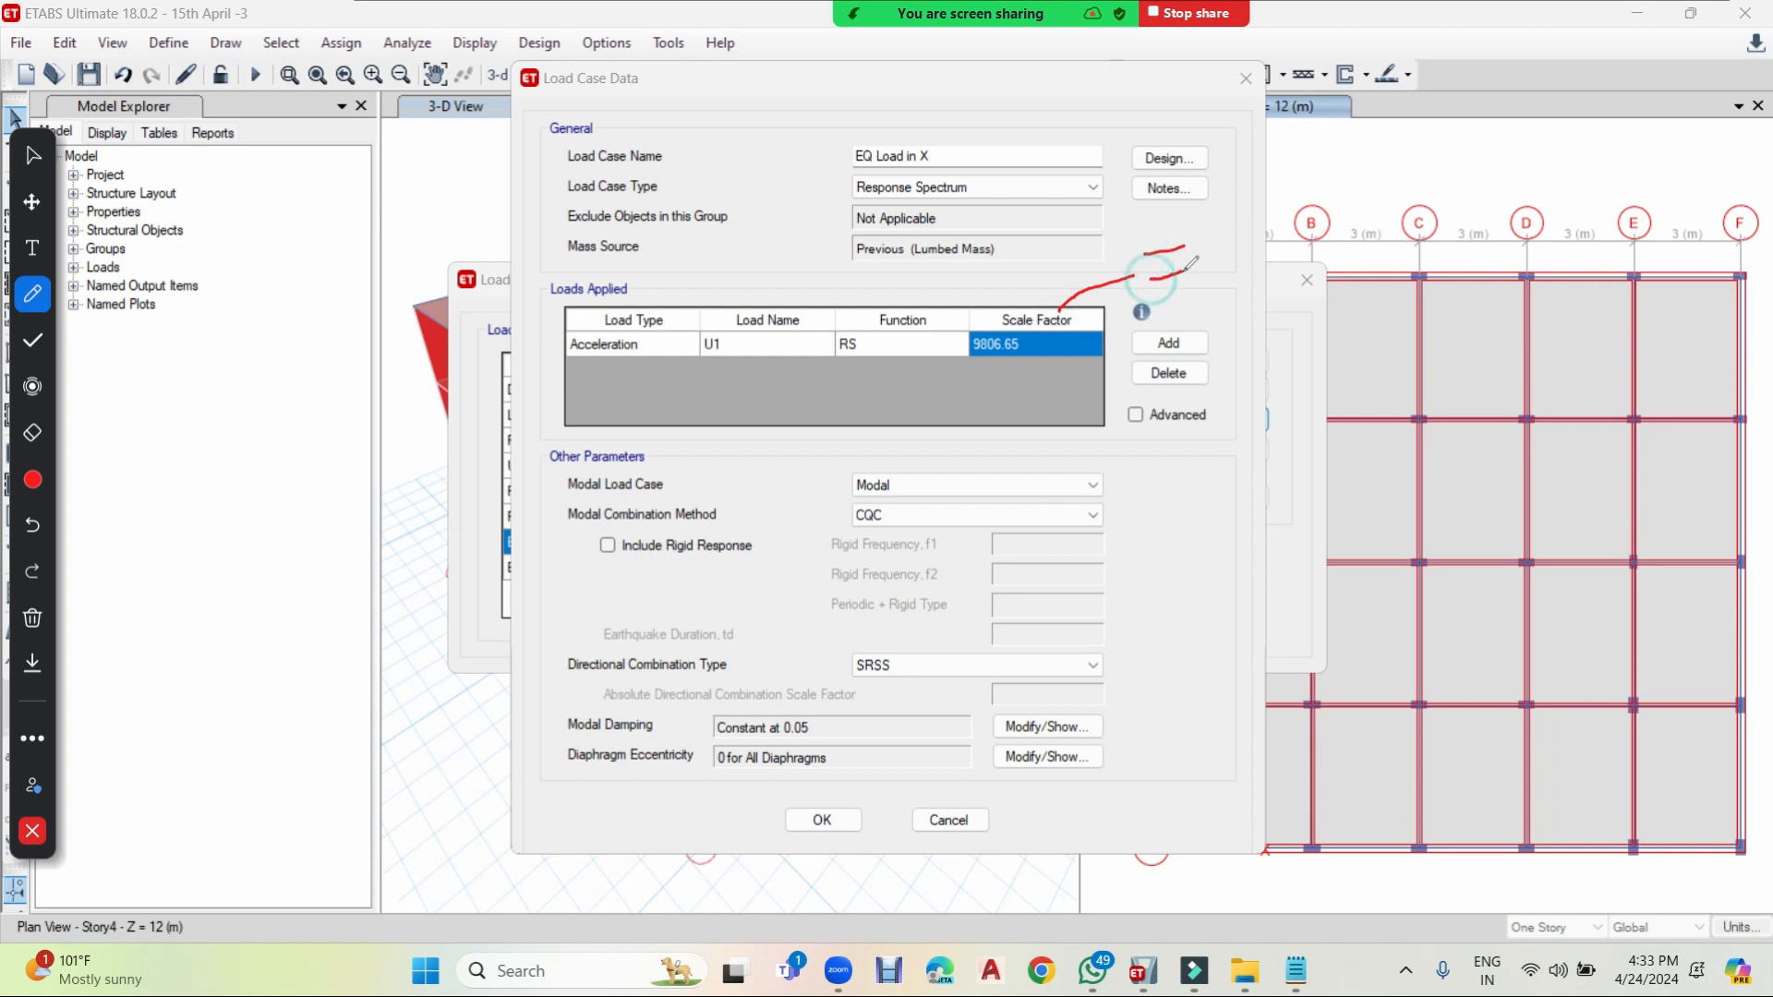
pyautogui.moveTo(1228, 208)
pyautogui.mouseDown()
pyautogui.moveTo(1242, 278)
pyautogui.moveTo(1232, 199)
pyautogui.mouseUp()
pyautogui.moveTo(1229, 287); pyautogui.dragTo(1264, 266)
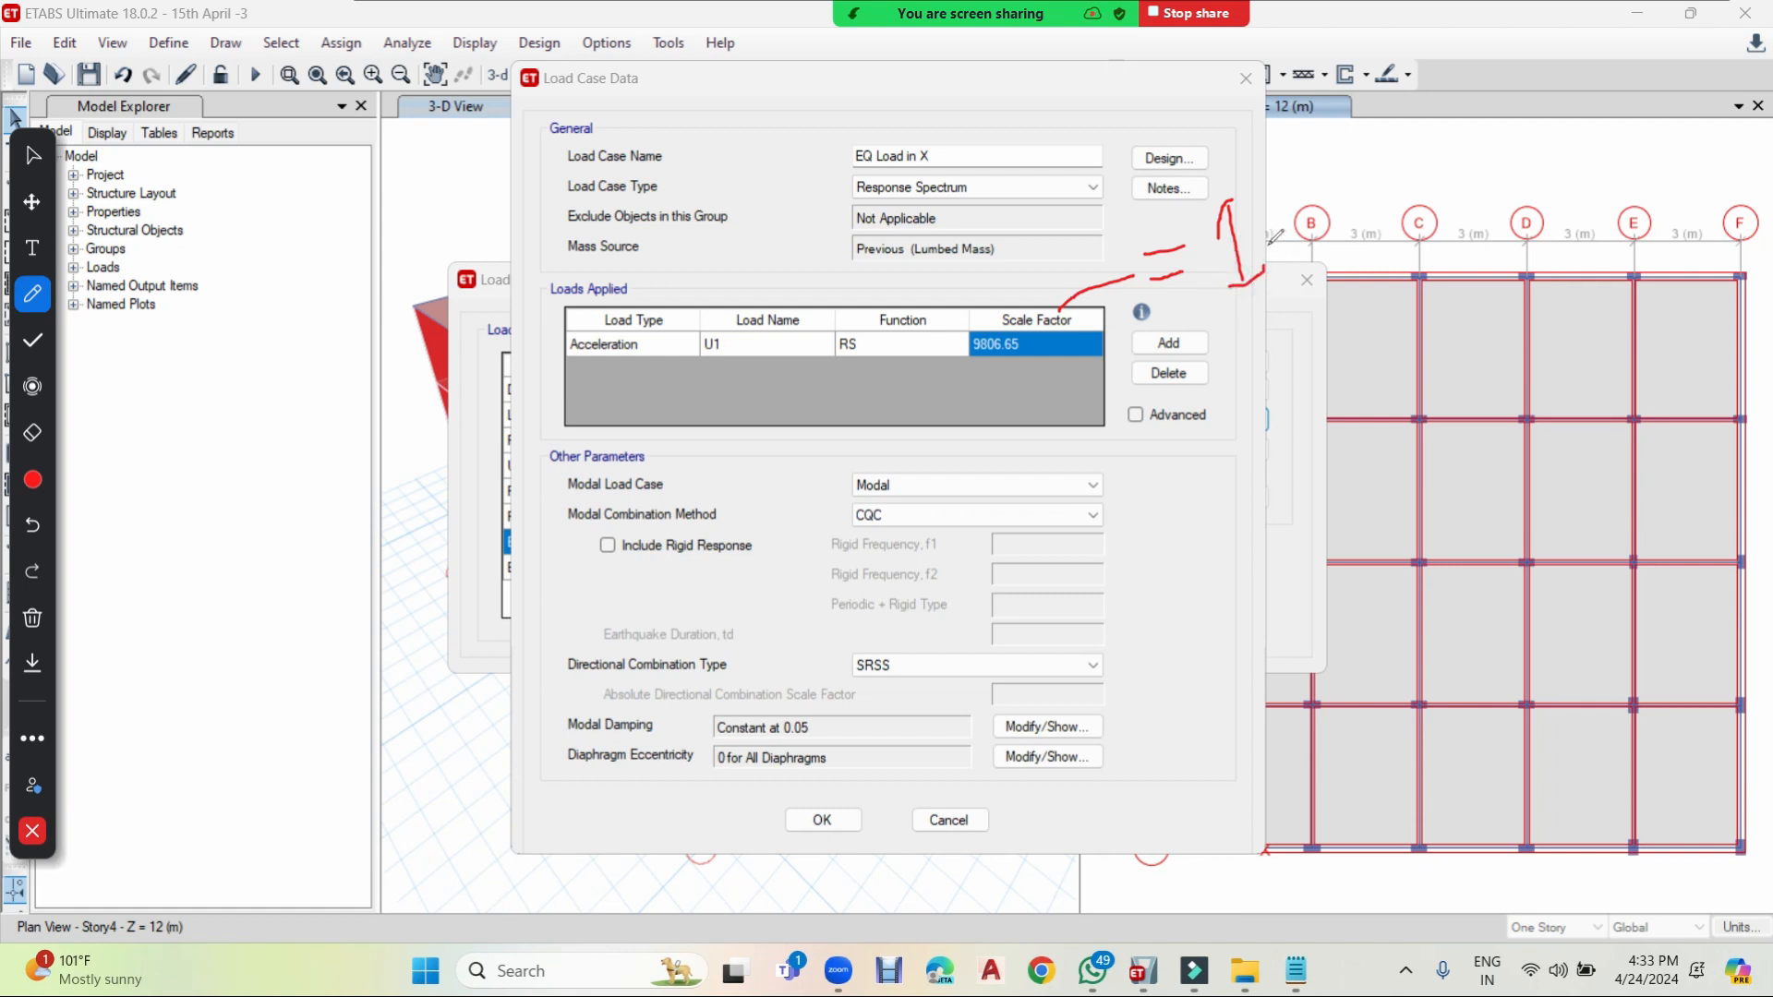
pyautogui.moveTo(1254, 198)
pyautogui.mouseDown()
pyautogui.moveTo(1320, 238)
pyautogui.moveTo(1298, 253)
pyautogui.mouseUp()
pyautogui.moveTo(1351, 169)
pyautogui.mouseDown()
pyautogui.moveTo(1329, 179)
pyautogui.moveTo(1370, 205)
pyautogui.moveTo(1351, 248)
pyautogui.mouseUp()
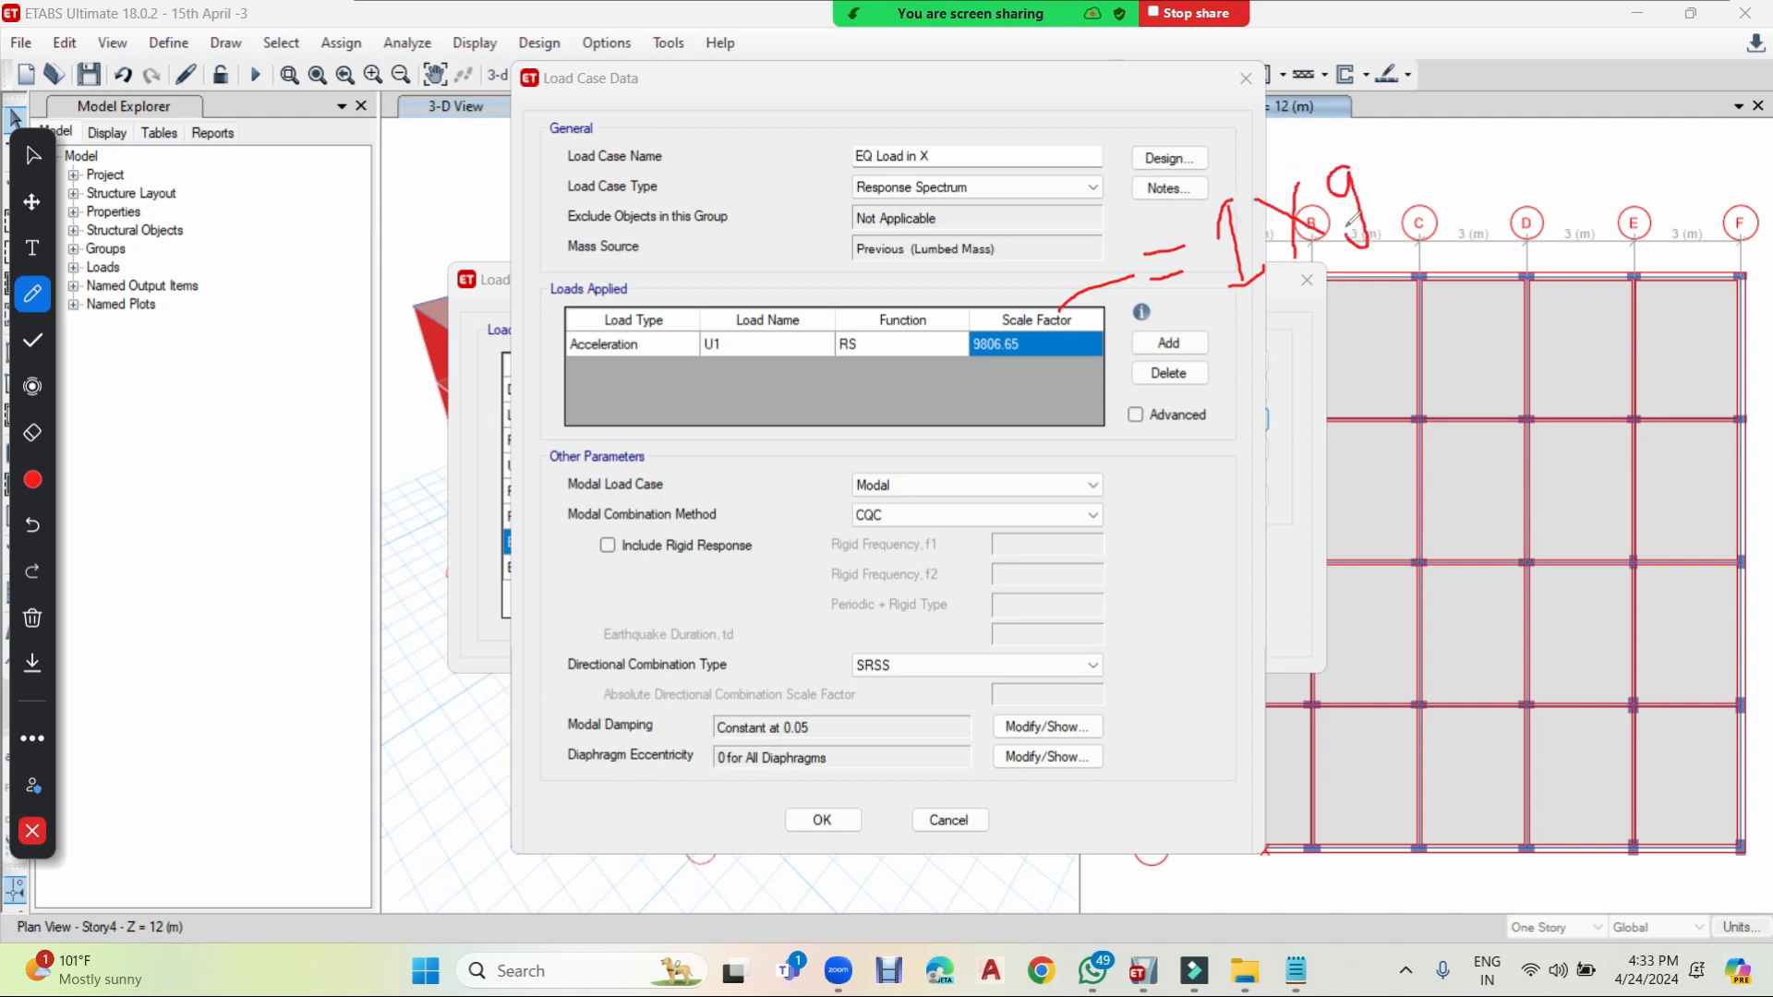
pyautogui.moveTo(1233, 329); pyautogui.dragTo(1394, 245)
pyautogui.moveTo(1291, 334)
pyautogui.mouseDown()
pyautogui.moveTo(1300, 397)
pyautogui.moveTo(1329, 333)
pyautogui.moveTo(1297, 360)
pyautogui.moveTo(1352, 378)
pyautogui.moveTo(1364, 354)
pyautogui.mouseUp()
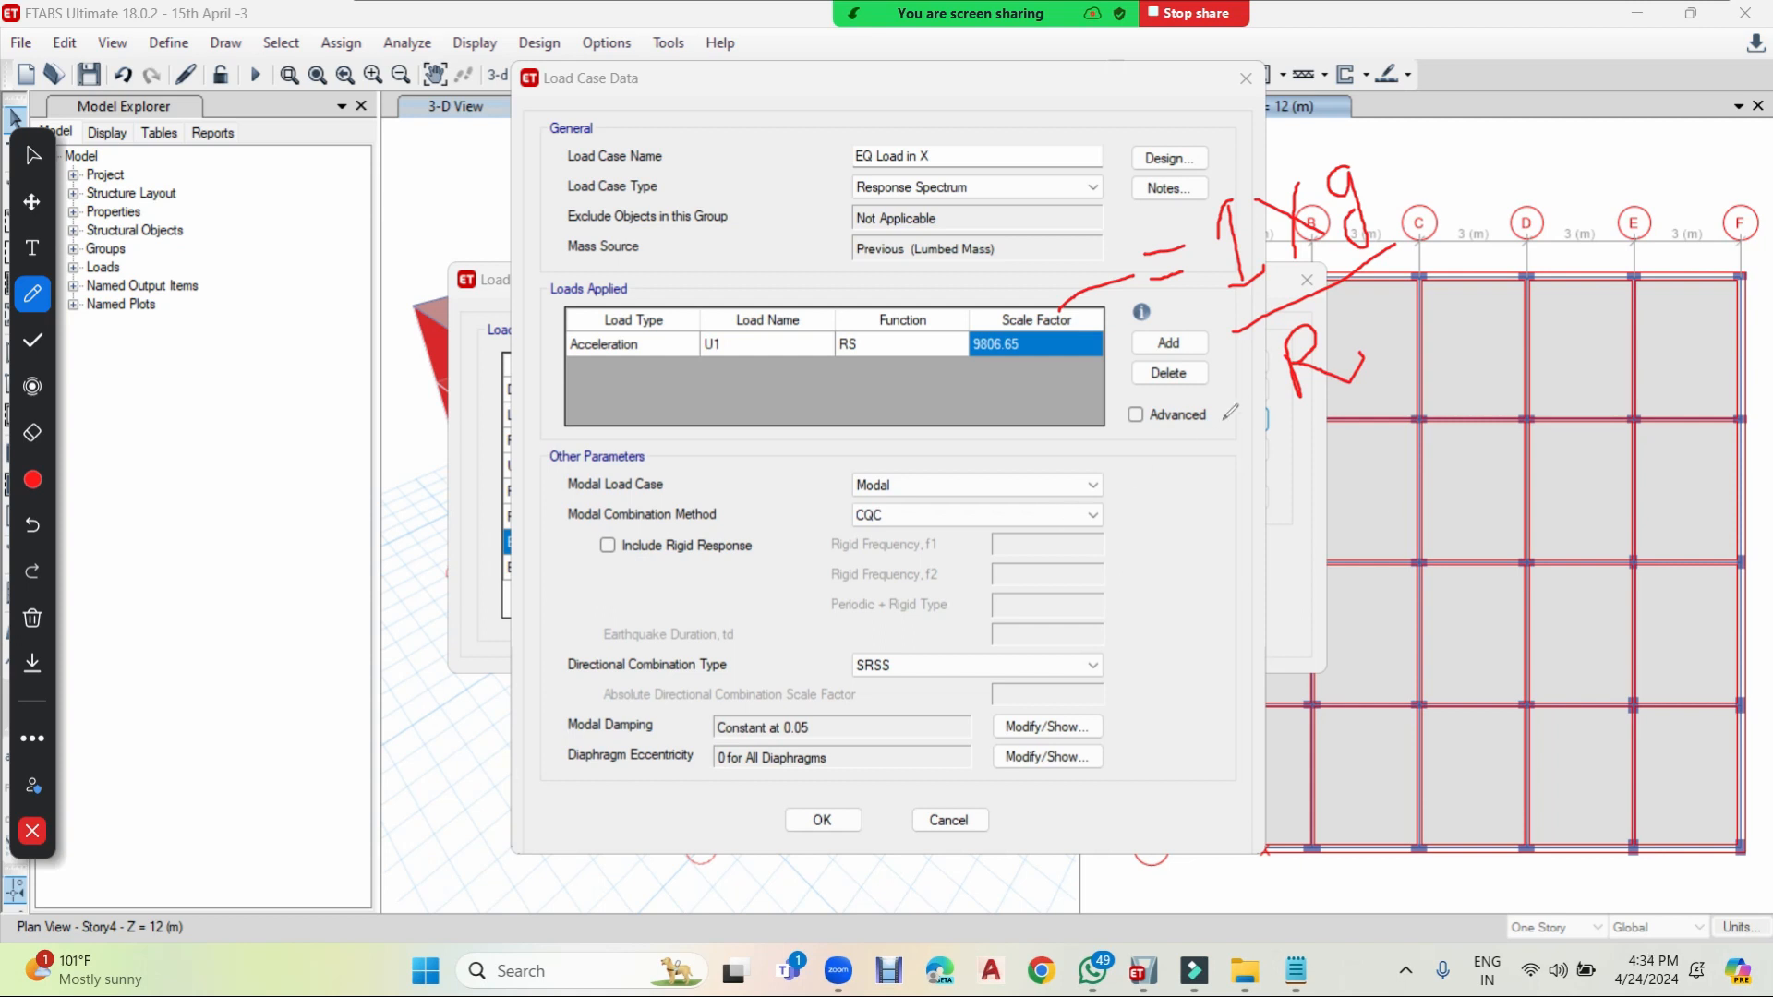
# - Annotate the formula with the values 1 × 9.81 and 5, and circle its 1 and R terms
pyautogui.moveTo(1231, 208)
pyautogui.mouseDown()
pyautogui.moveTo(1243, 104)
pyautogui.moveTo(1217, 99)
pyautogui.moveTo(1239, 109)
pyautogui.mouseUp()
pyautogui.moveTo(1269, 61); pyautogui.dragTo(1337, 96)
pyautogui.moveTo(1318, 20); pyautogui.dragTo(1316, 131)
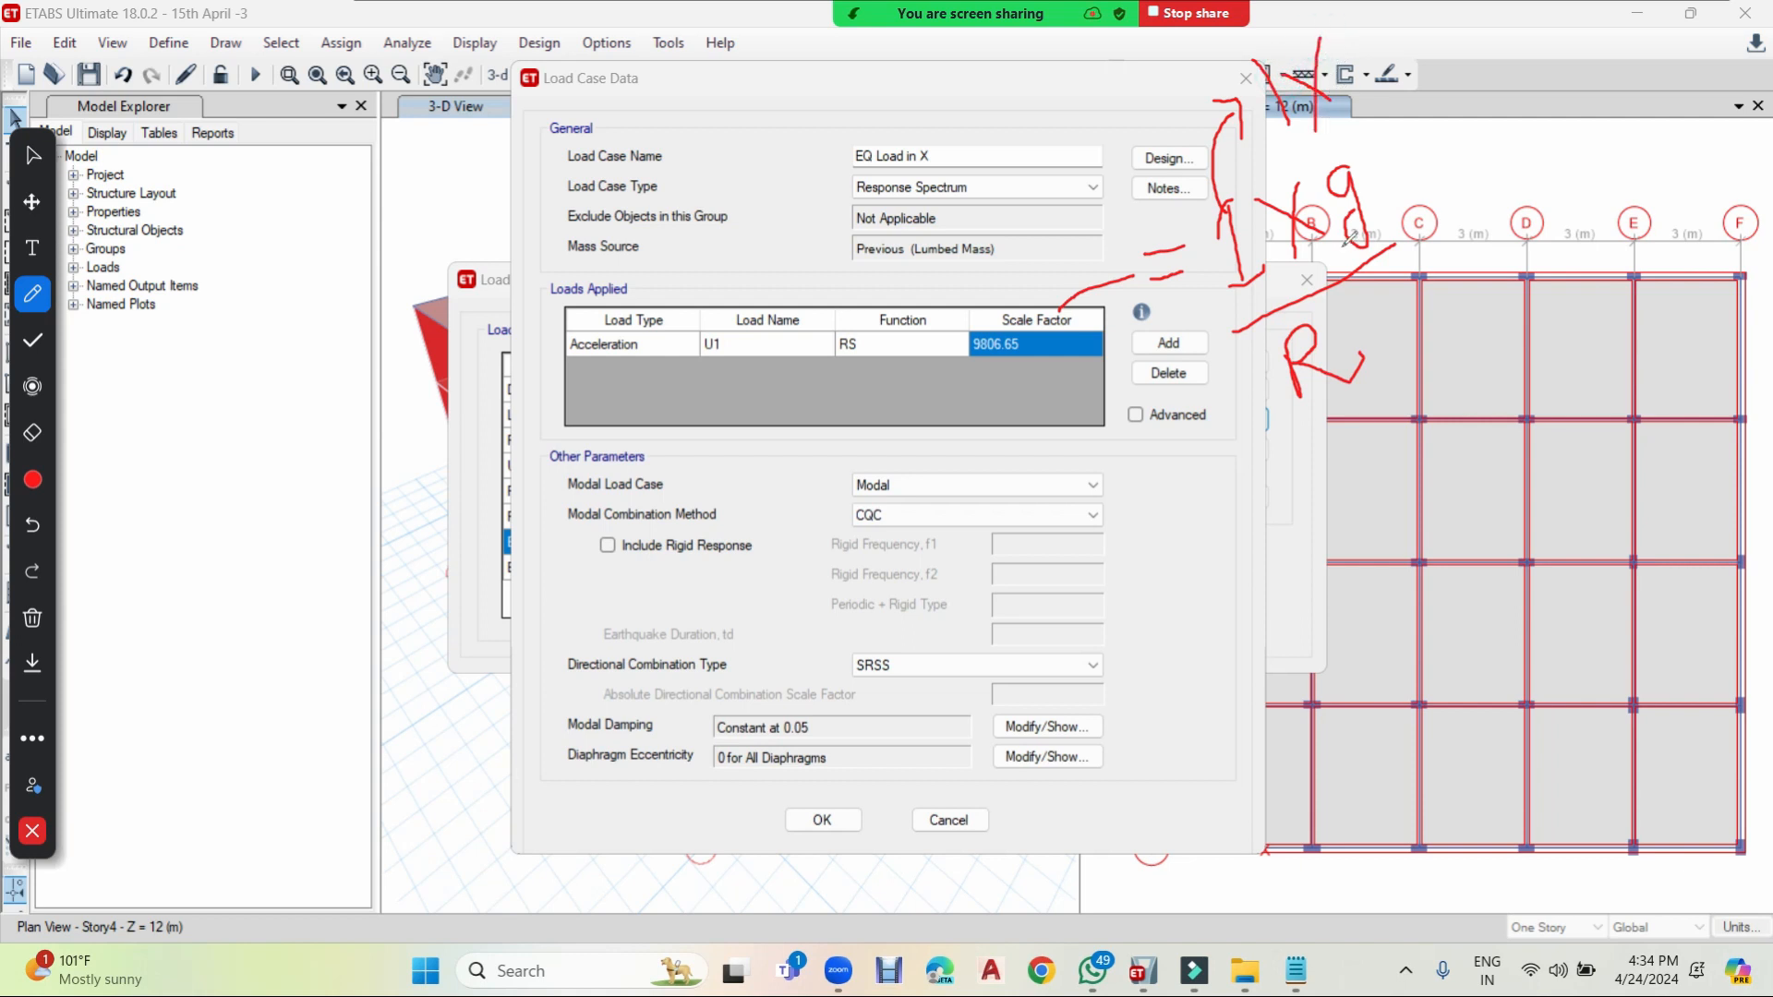
pyautogui.moveTo(1382, 41)
pyautogui.mouseDown()
pyautogui.moveTo(1385, 115)
pyautogui.moveTo(1365, 128)
pyautogui.mouseUp()
pyautogui.click(1398, 96)
pyautogui.moveTo(1430, 69)
pyautogui.mouseDown()
pyautogui.moveTo(1417, 101)
pyautogui.moveTo(1440, 50)
pyautogui.moveTo(1470, 55)
pyautogui.moveTo(1467, 88)
pyautogui.mouseUp()
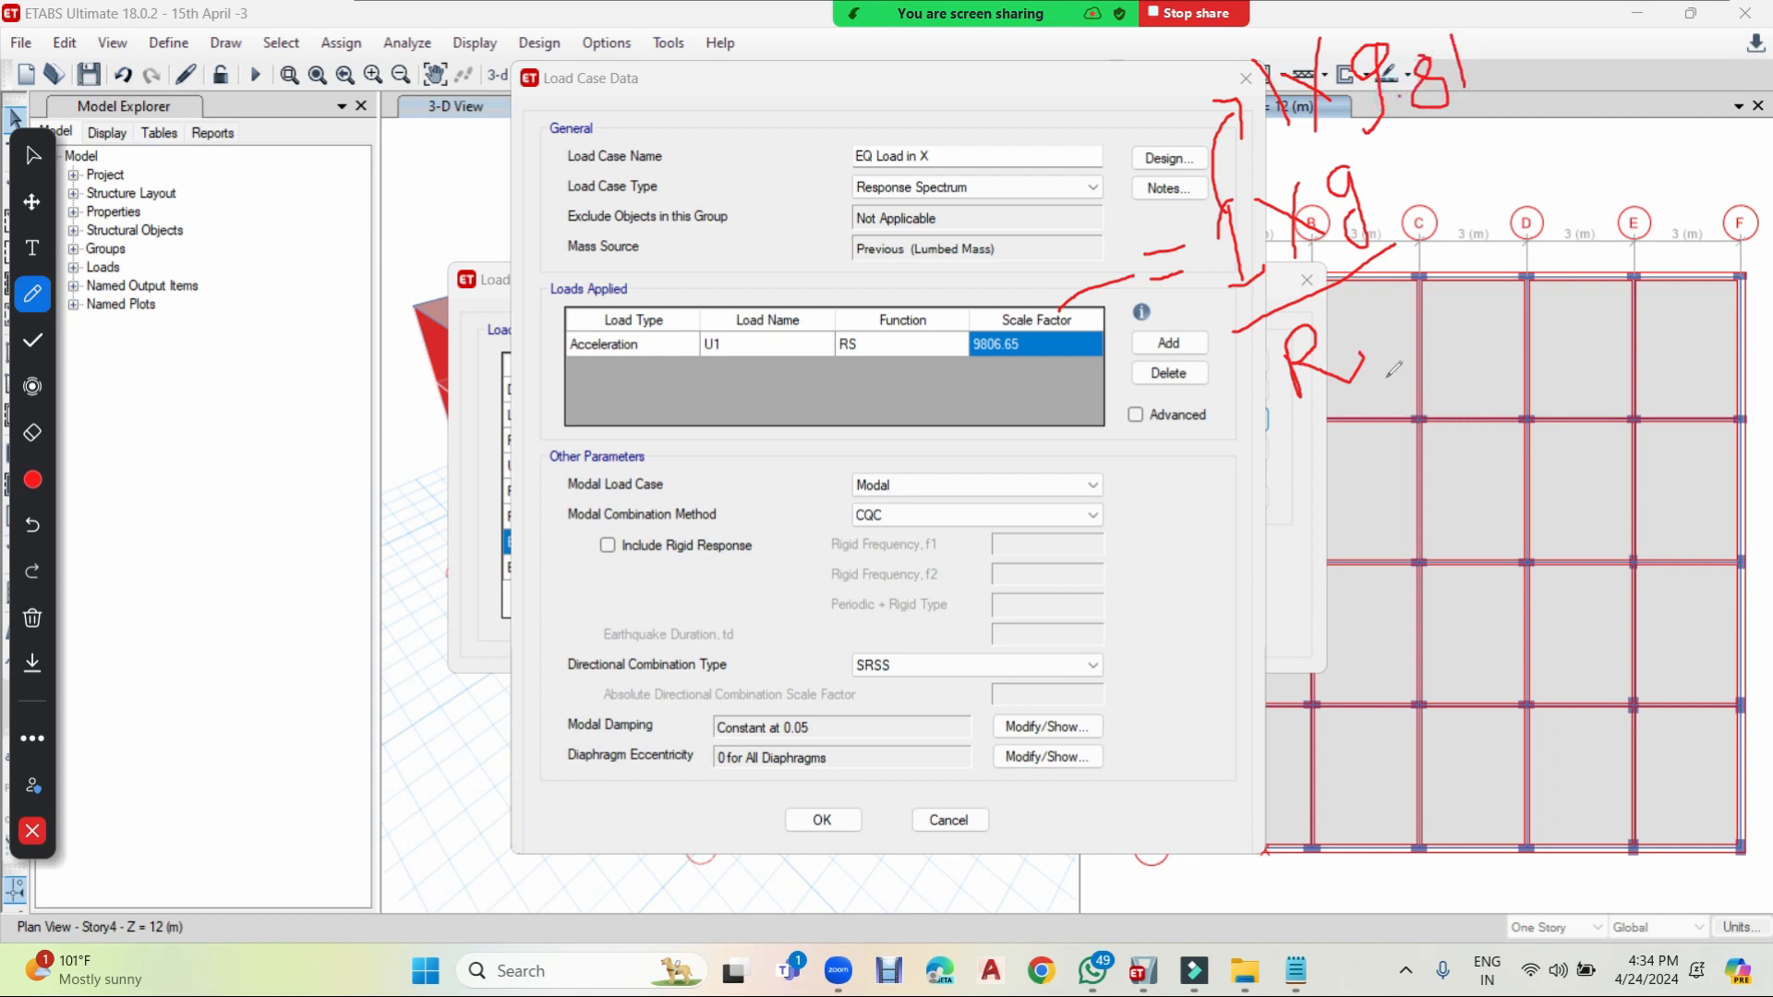
pyautogui.moveTo(1384, 367)
pyautogui.mouseDown()
pyautogui.moveTo(1405, 410)
pyautogui.moveTo(1429, 411)
pyautogui.moveTo(1422, 330)
pyautogui.mouseUp()
pyautogui.moveTo(1242, 277)
pyautogui.mouseDown()
pyautogui.moveTo(1275, 277)
pyautogui.moveTo(1260, 185)
pyautogui.moveTo(1226, 178)
pyautogui.moveTo(1201, 236)
pyautogui.moveTo(1233, 277)
pyautogui.mouseUp()
pyautogui.moveTo(1316, 315)
pyautogui.mouseDown()
pyautogui.moveTo(1279, 388)
pyautogui.moveTo(1329, 421)
pyautogui.moveTo(1362, 346)
pyautogui.moveTo(1326, 318)
pyautogui.mouseUp()
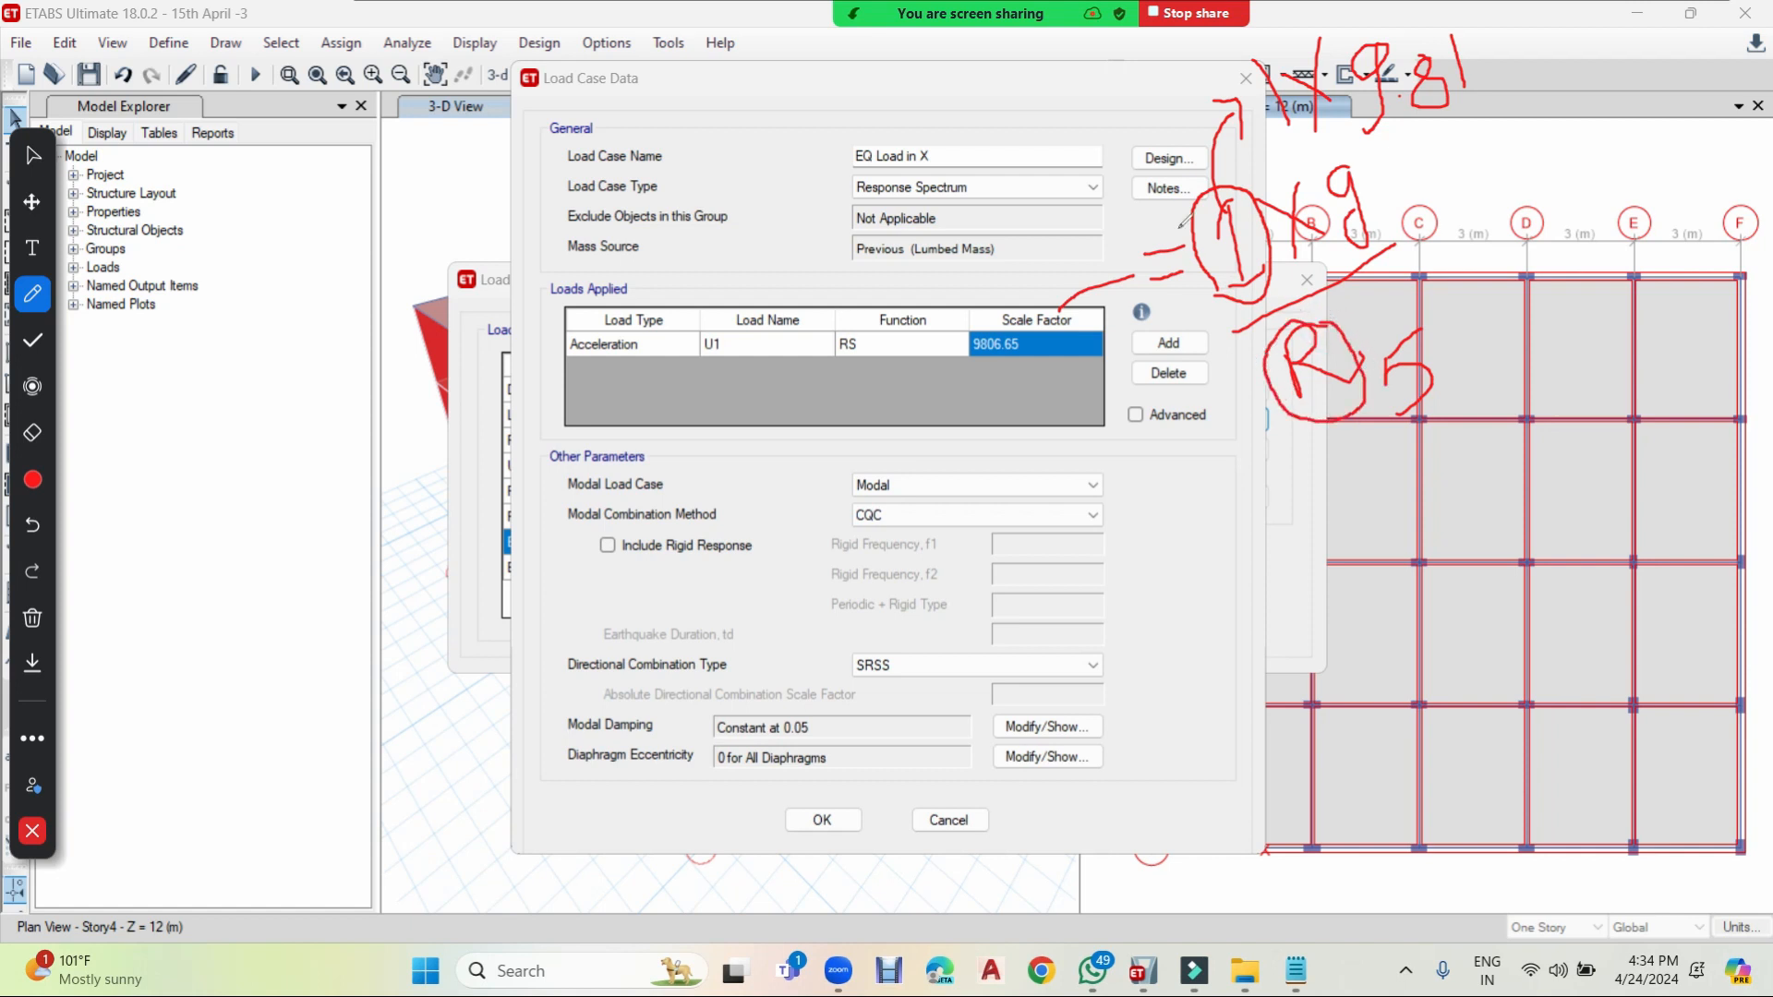
# - Write the circled factor options 1, 1.2, 1.5 and the fraction 9.81 over 5 as annotations
pyautogui.moveTo(1472, 137); pyautogui.dragTo(1487, 217)
pyautogui.click(1517, 157)
pyautogui.moveTo(1532, 138)
pyautogui.mouseDown()
pyautogui.moveTo(1592, 181)
pyautogui.moveTo(1618, 135)
pyautogui.moveTo(1638, 164)
pyautogui.moveTo(1658, 122)
pyautogui.moveTo(1500, 94)
pyautogui.moveTo(1451, 161)
pyautogui.moveTo(1611, 224)
pyautogui.moveTo(1678, 82)
pyautogui.mouseUp()
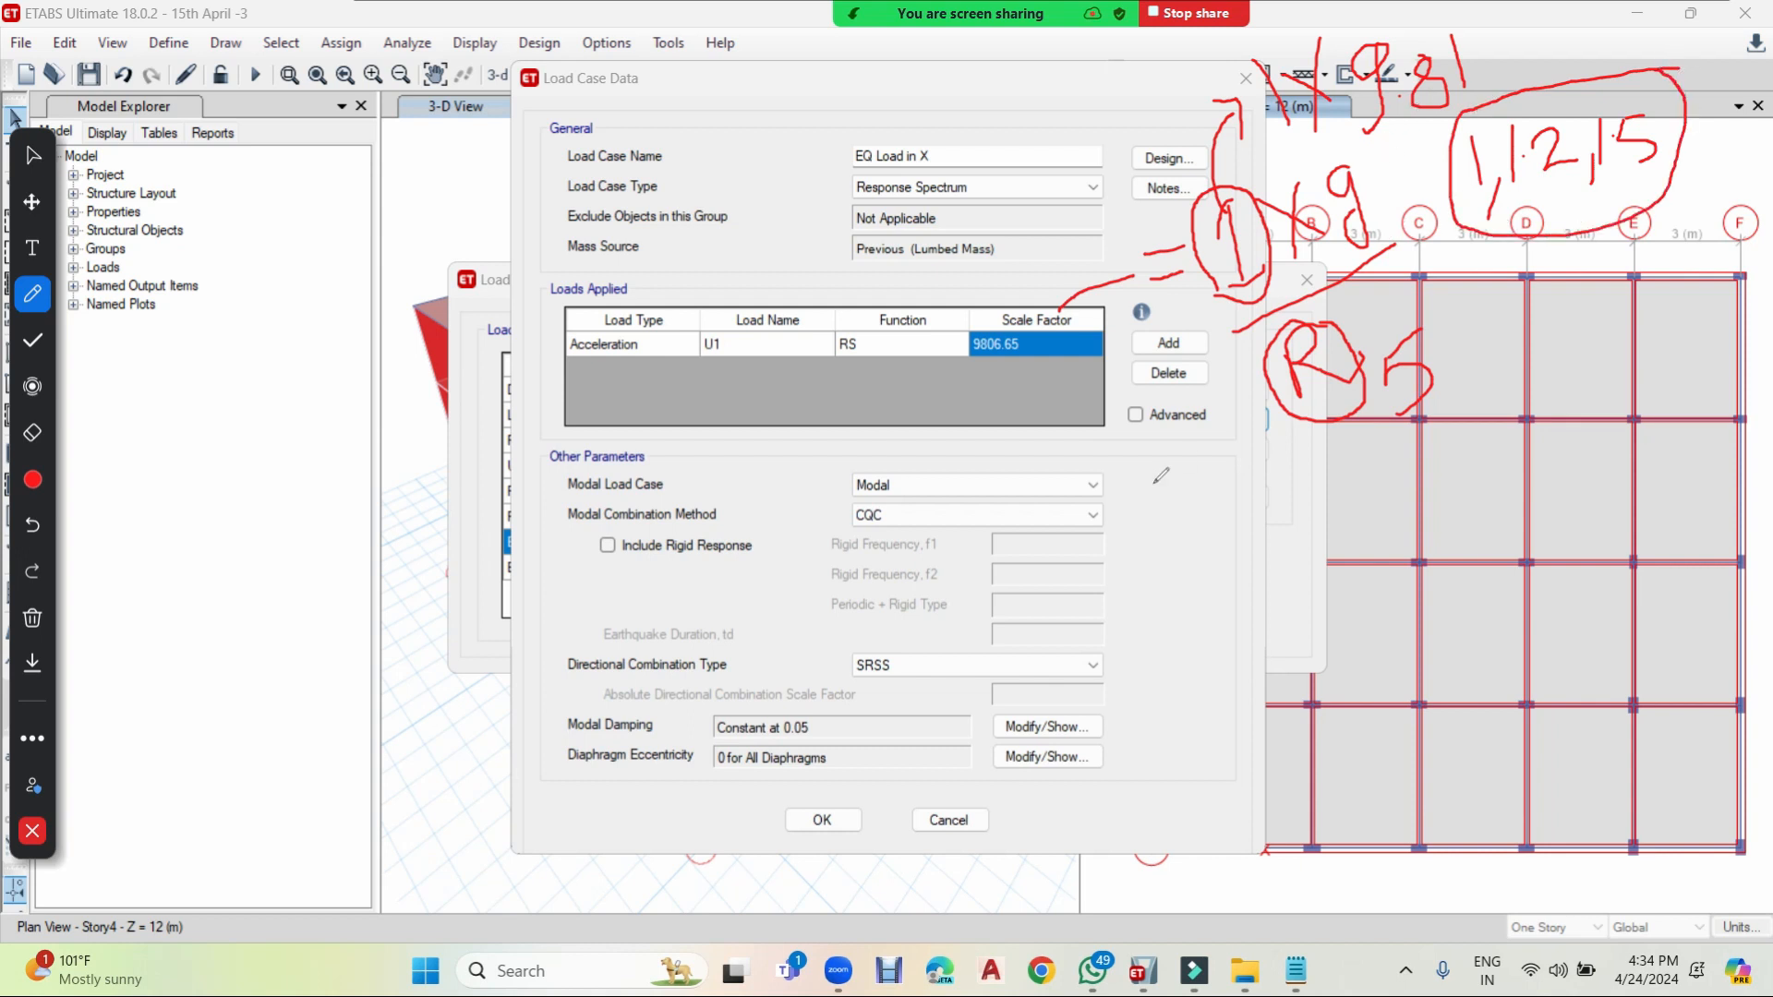
pyautogui.moveTo(1248, 489)
pyautogui.mouseDown()
pyautogui.moveTo(1209, 503)
pyautogui.moveTo(1253, 494)
pyautogui.moveTo(1253, 560)
pyautogui.mouseUp()
pyautogui.click(1274, 531)
pyautogui.moveTo(1283, 486)
pyautogui.mouseDown()
pyautogui.moveTo(1316, 475)
pyautogui.moveTo(1372, 519)
pyautogui.mouseUp()
pyautogui.moveTo(1251, 625); pyautogui.dragTo(1384, 559)
pyautogui.moveTo(1335, 613)
pyautogui.mouseDown()
pyautogui.moveTo(1346, 665)
pyautogui.moveTo(1348, 610)
pyautogui.moveTo(1424, 552)
pyautogui.mouseUp()
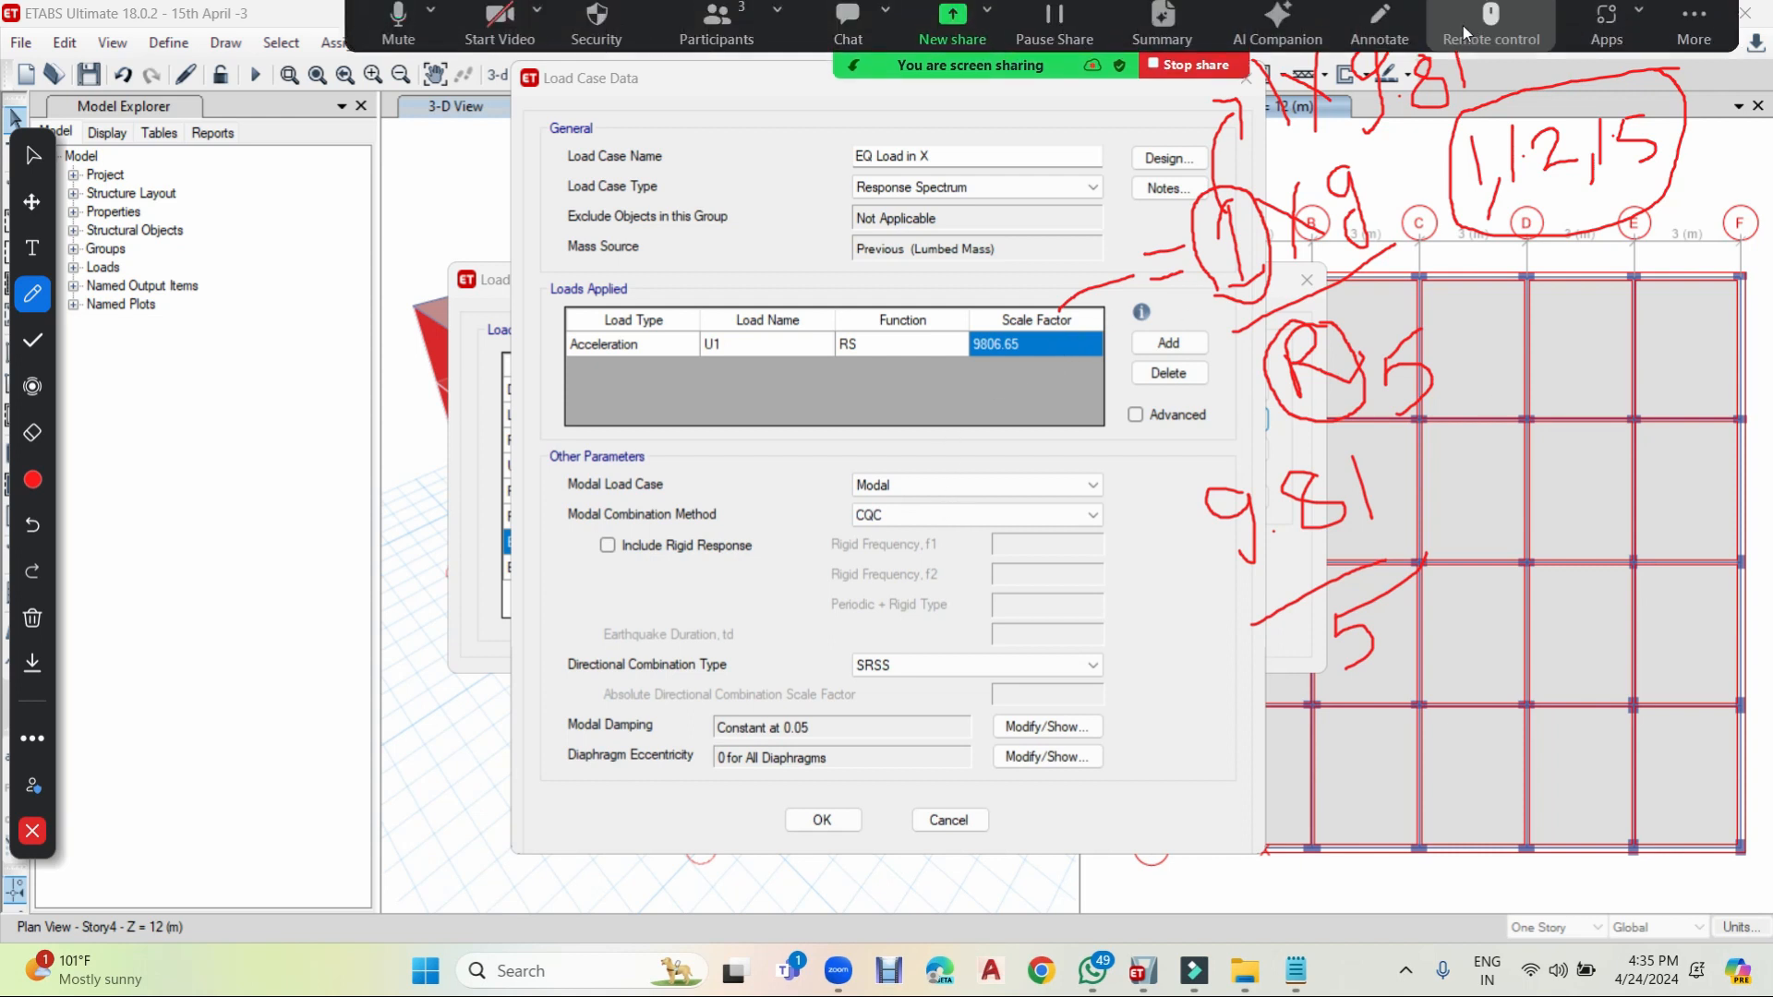
# - Clear all annotation drawings from the shared screen and return to the normal pointer
pyautogui.click(1379, 32)
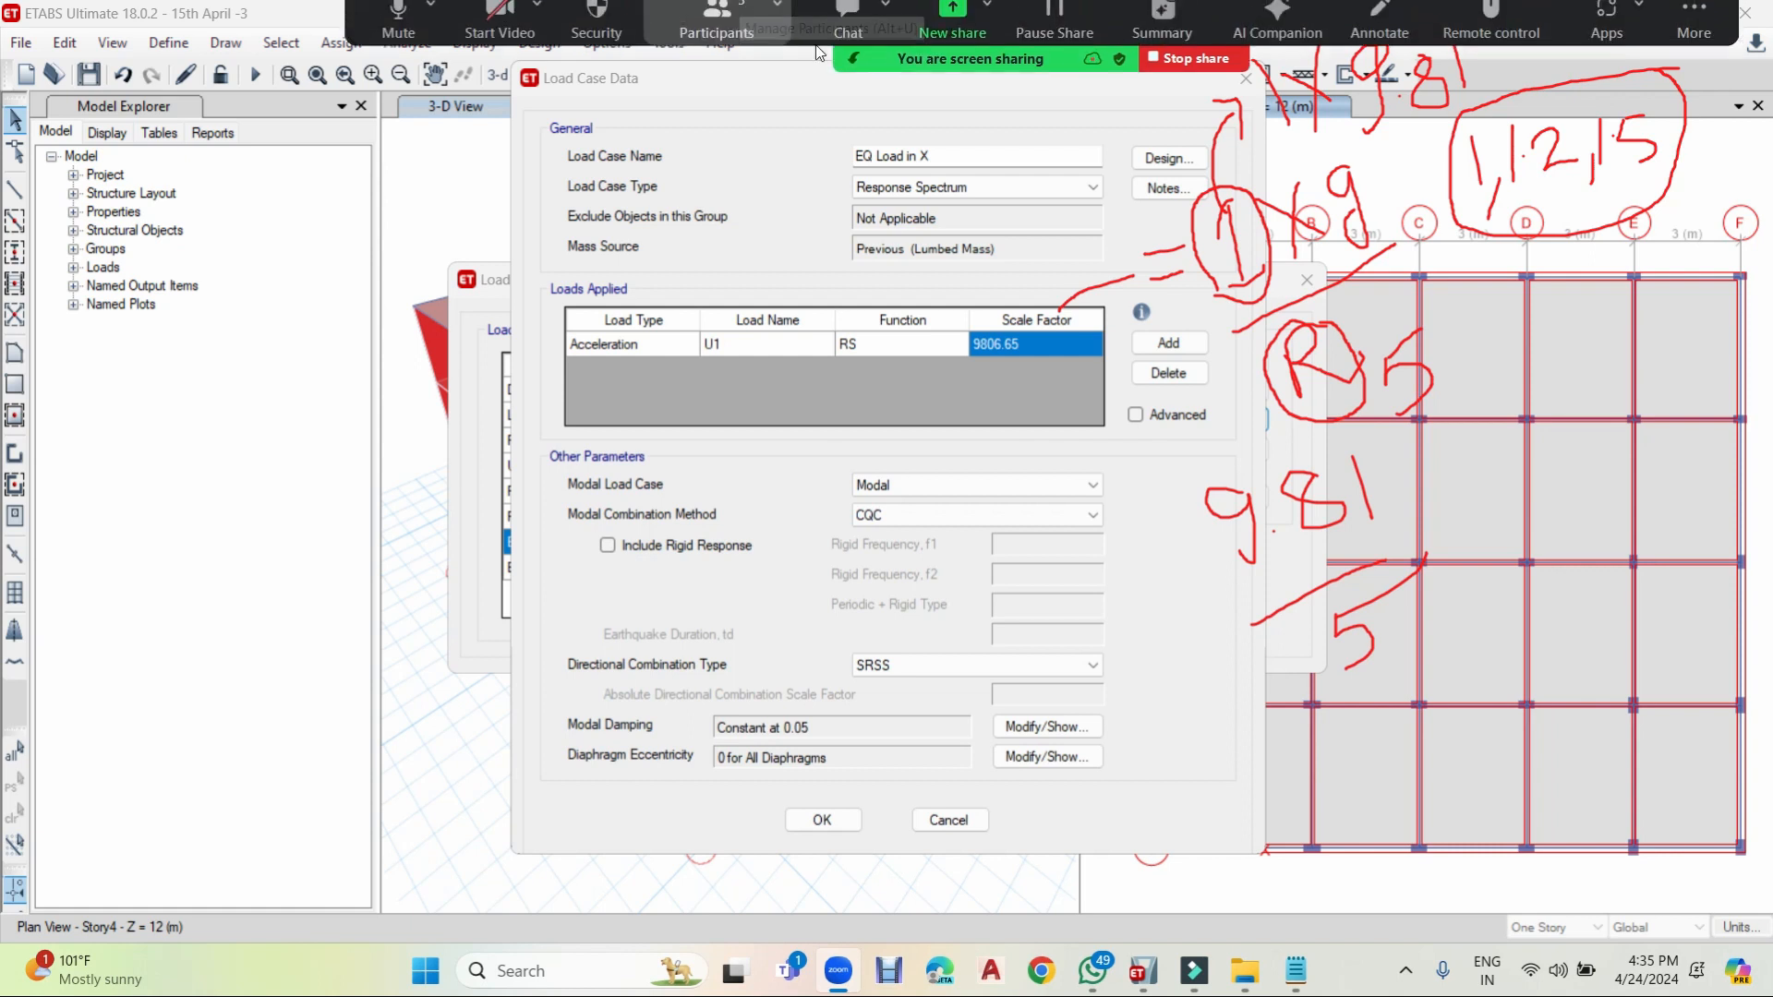
pyautogui.click(1379, 27)
pyautogui.click(33, 617)
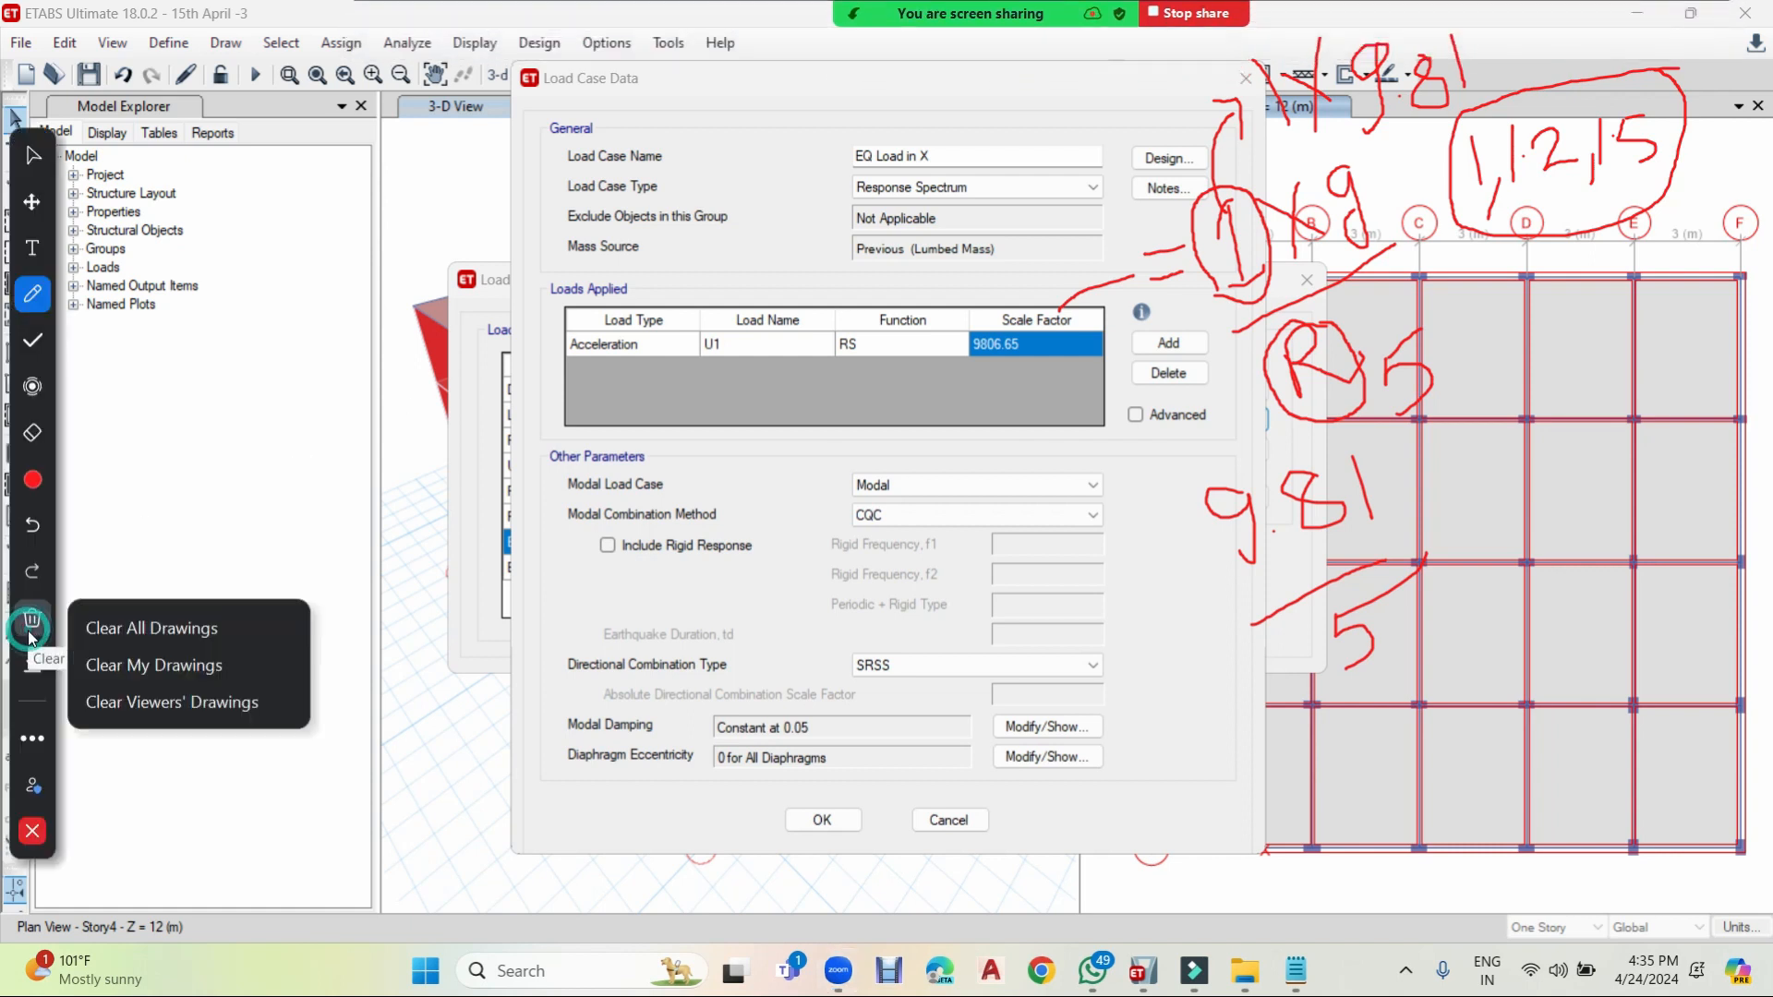
pyautogui.click(92, 628)
pyautogui.click(32, 155)
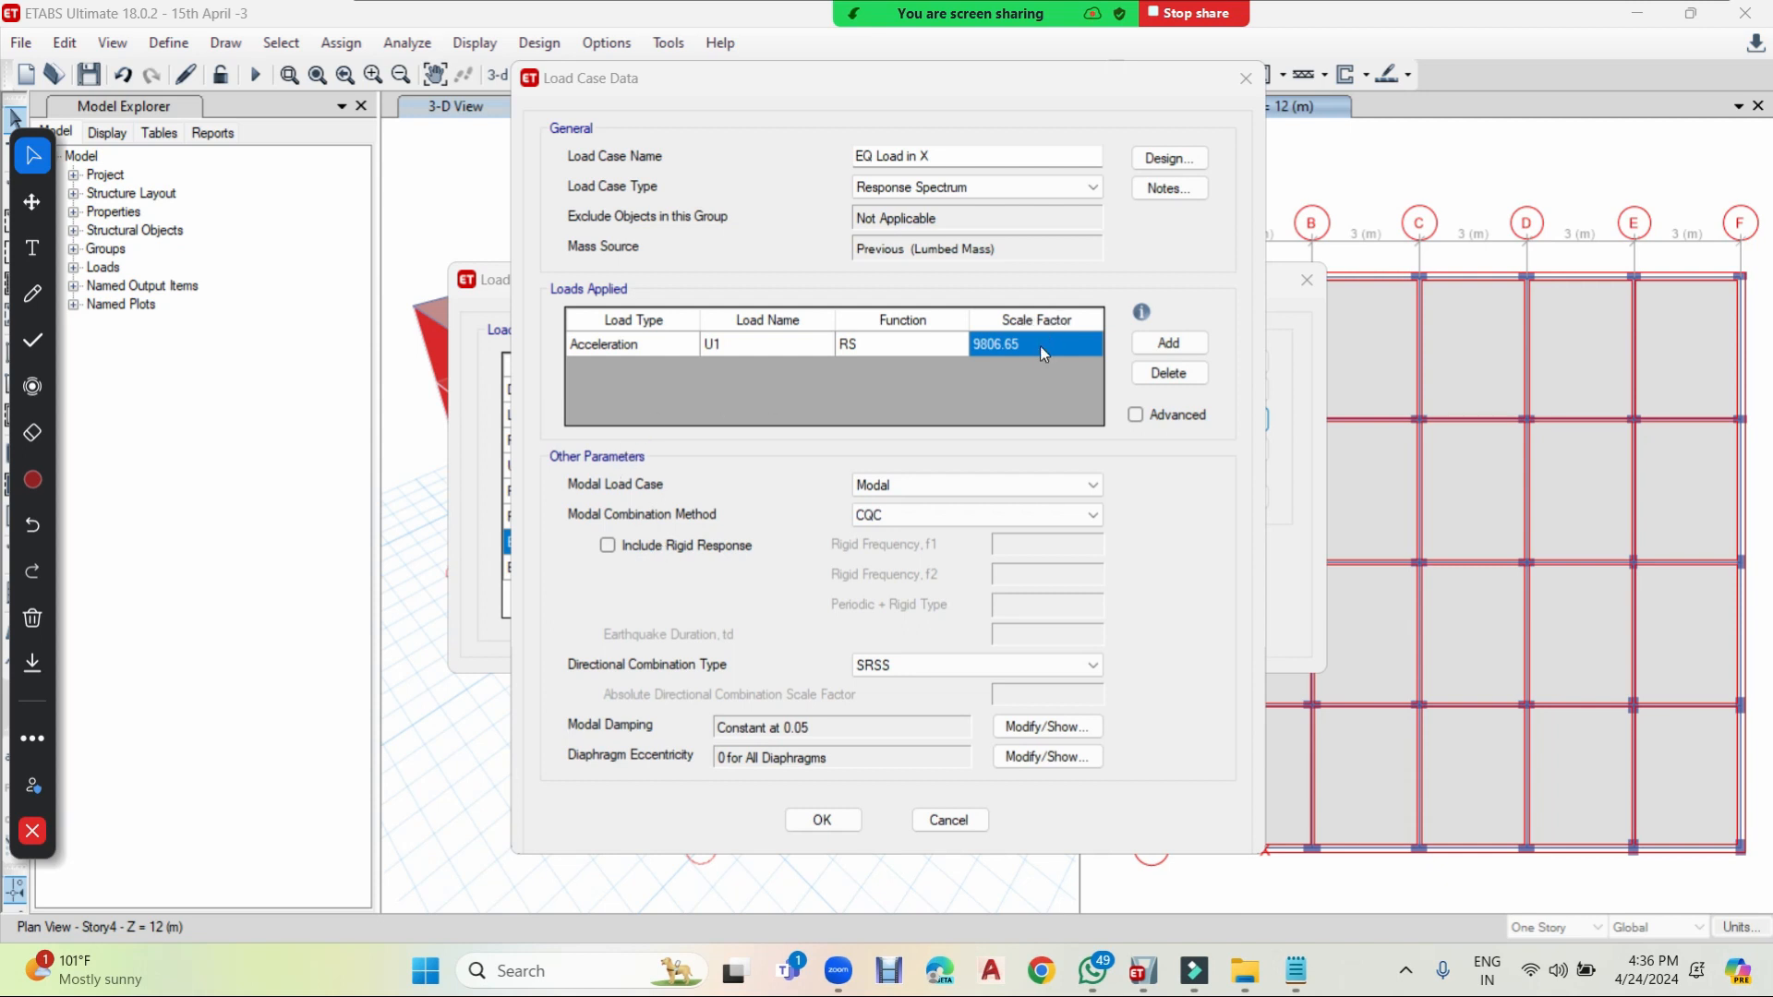
# - Set the U1 scale factor to 1.962 and choose Mode Shape as the modal load case
pyautogui.write('1.962')
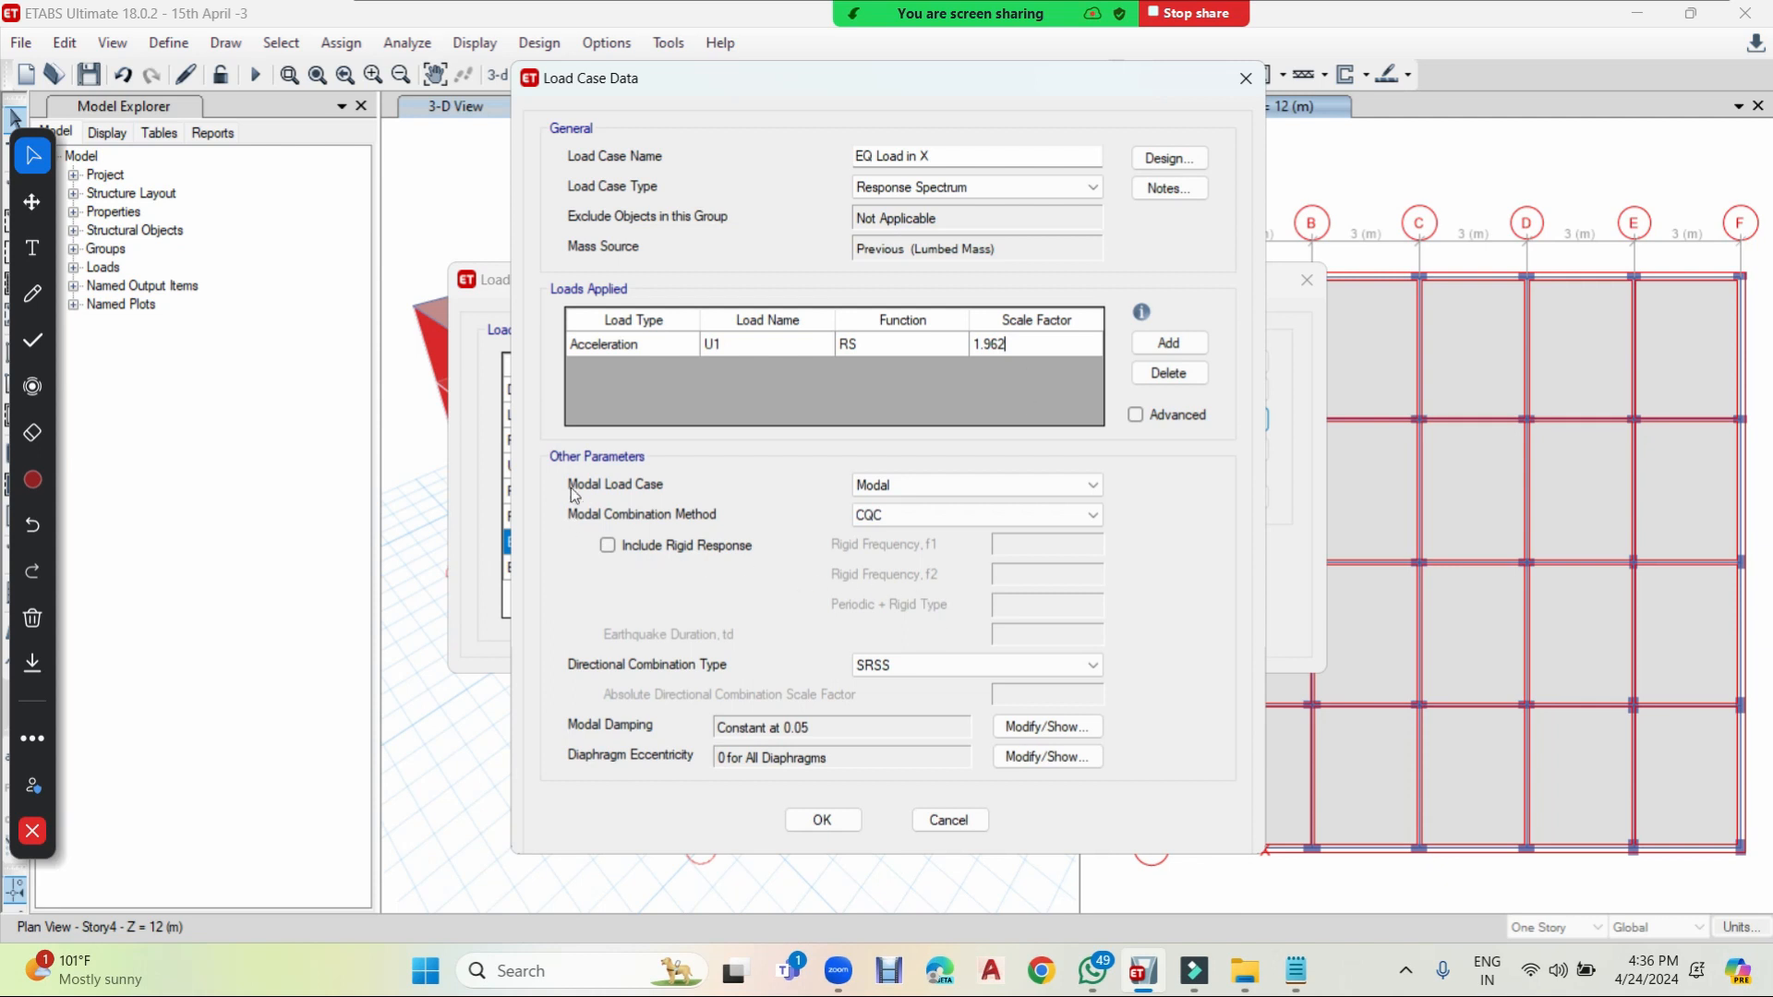
pyautogui.click(954, 486)
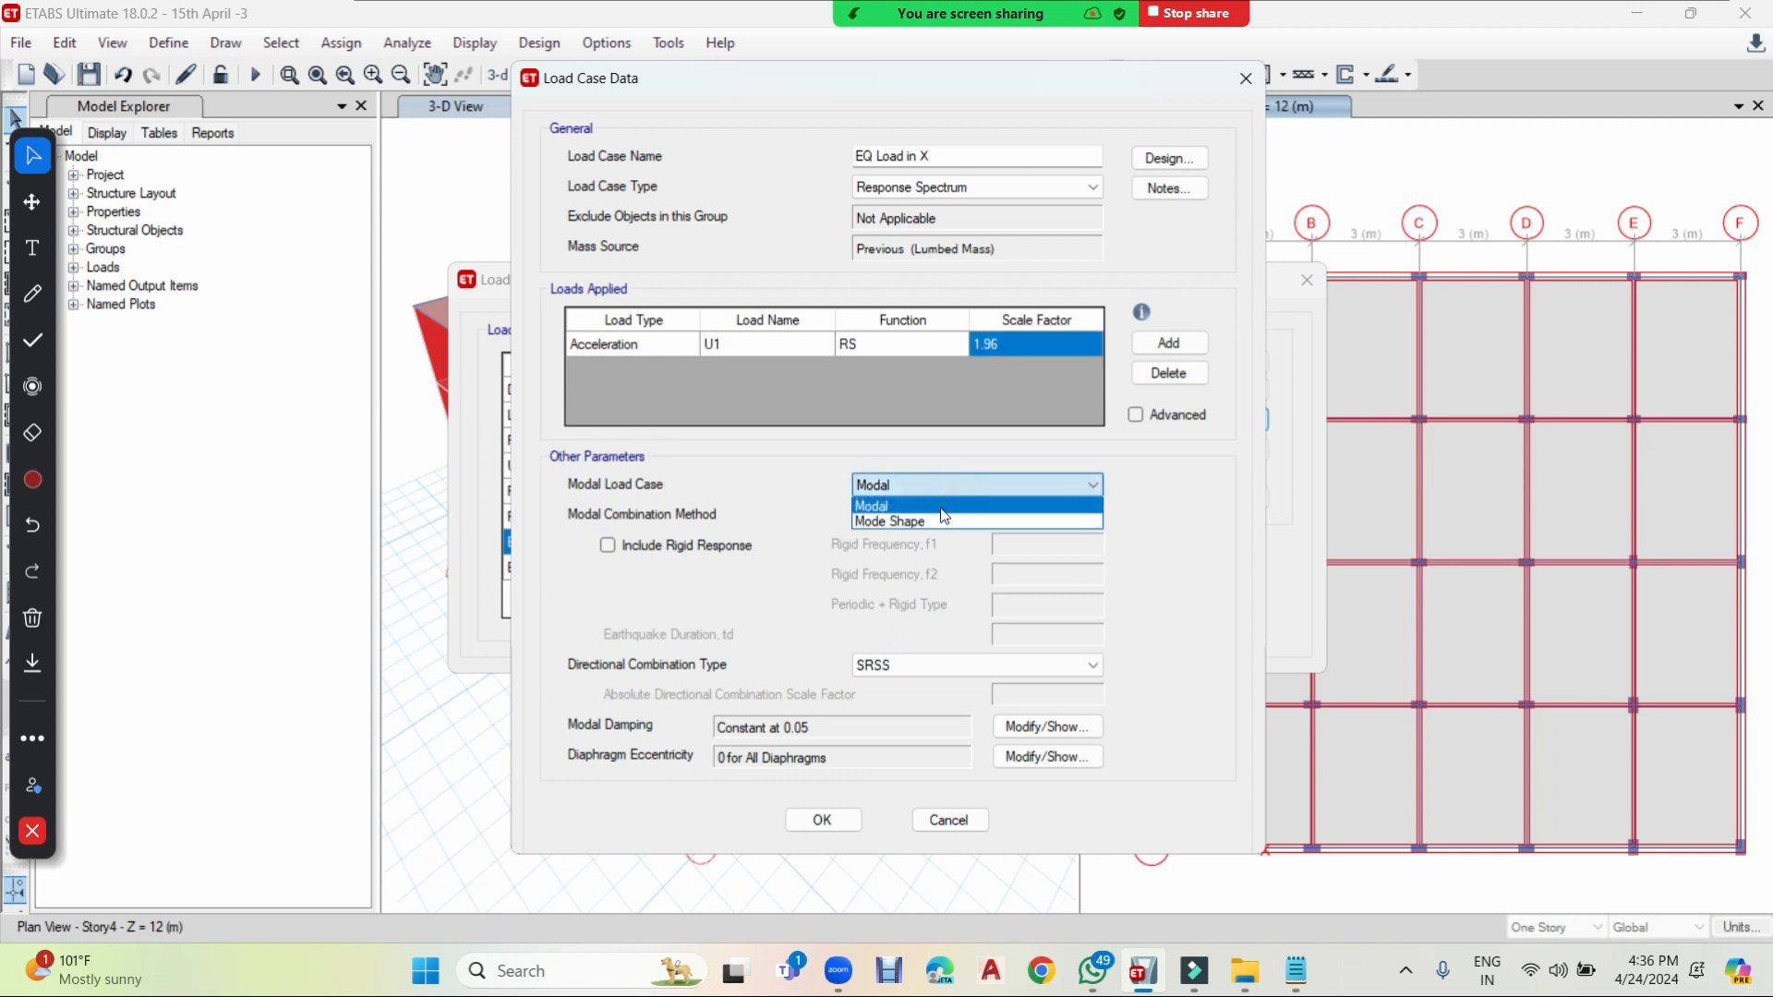
pyautogui.click(927, 522)
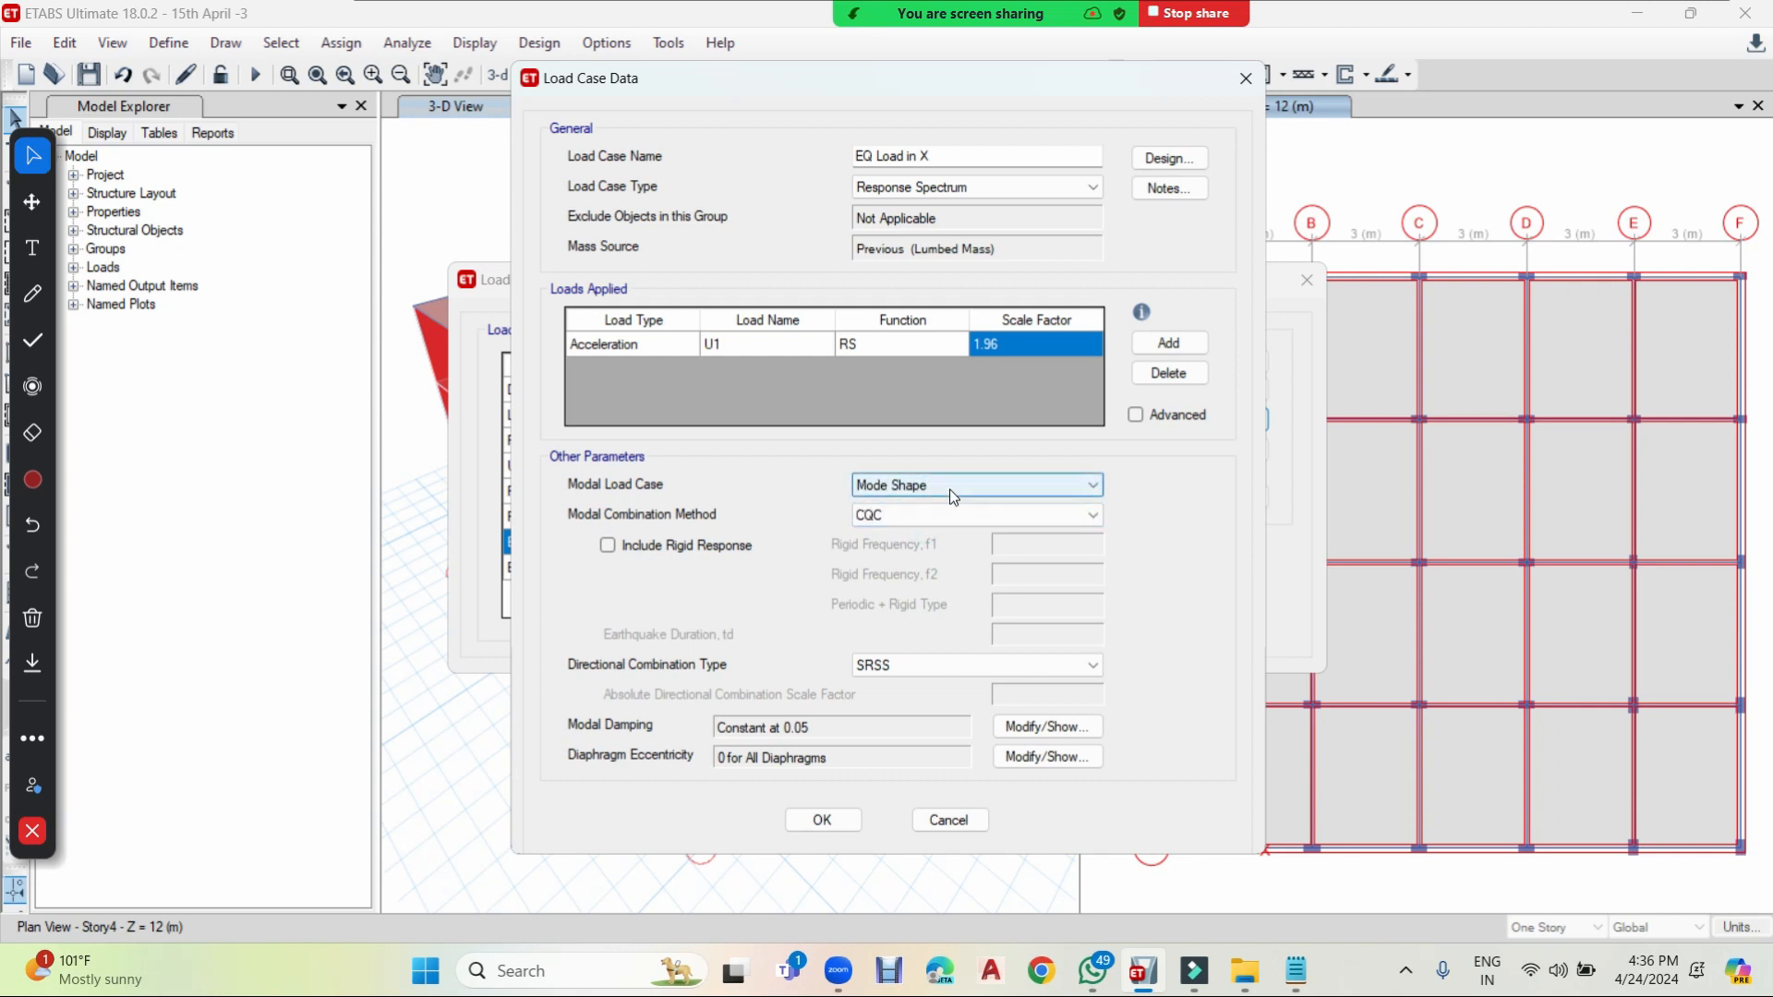
# - Use SRSS for both the modal combination method and directional combination type, and accept the EQ Load in X case
pyautogui.click(906, 517)
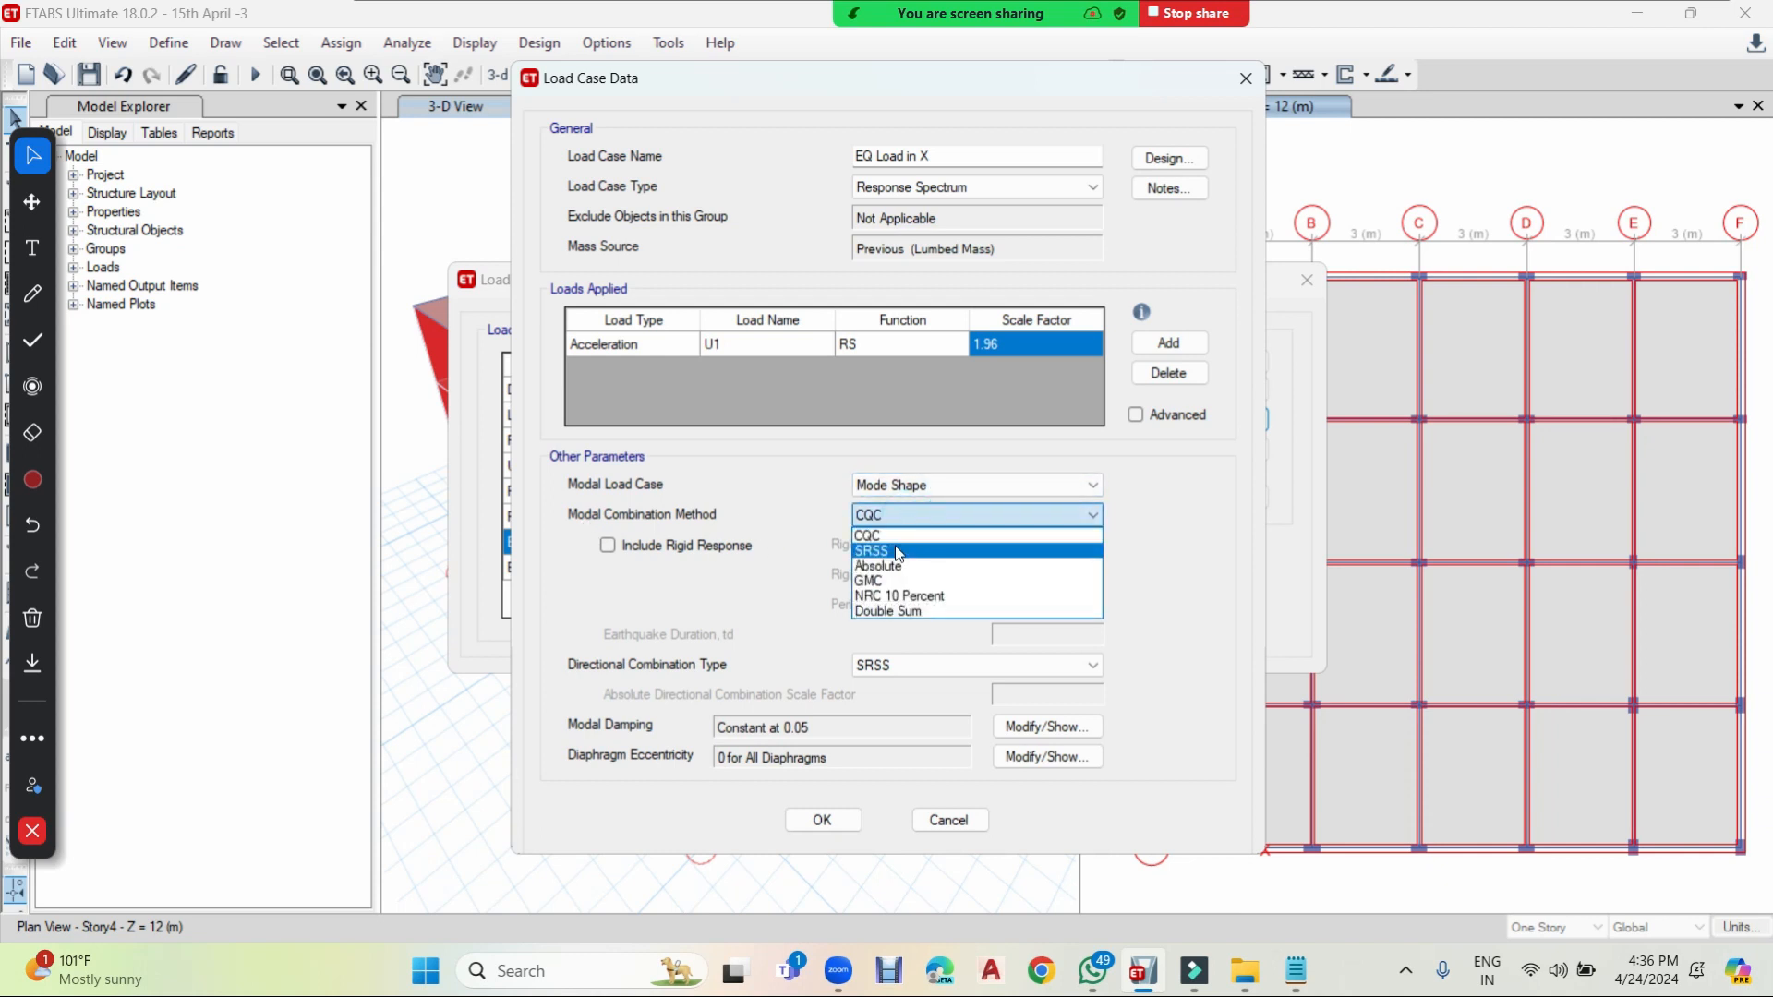
pyautogui.click(898, 551)
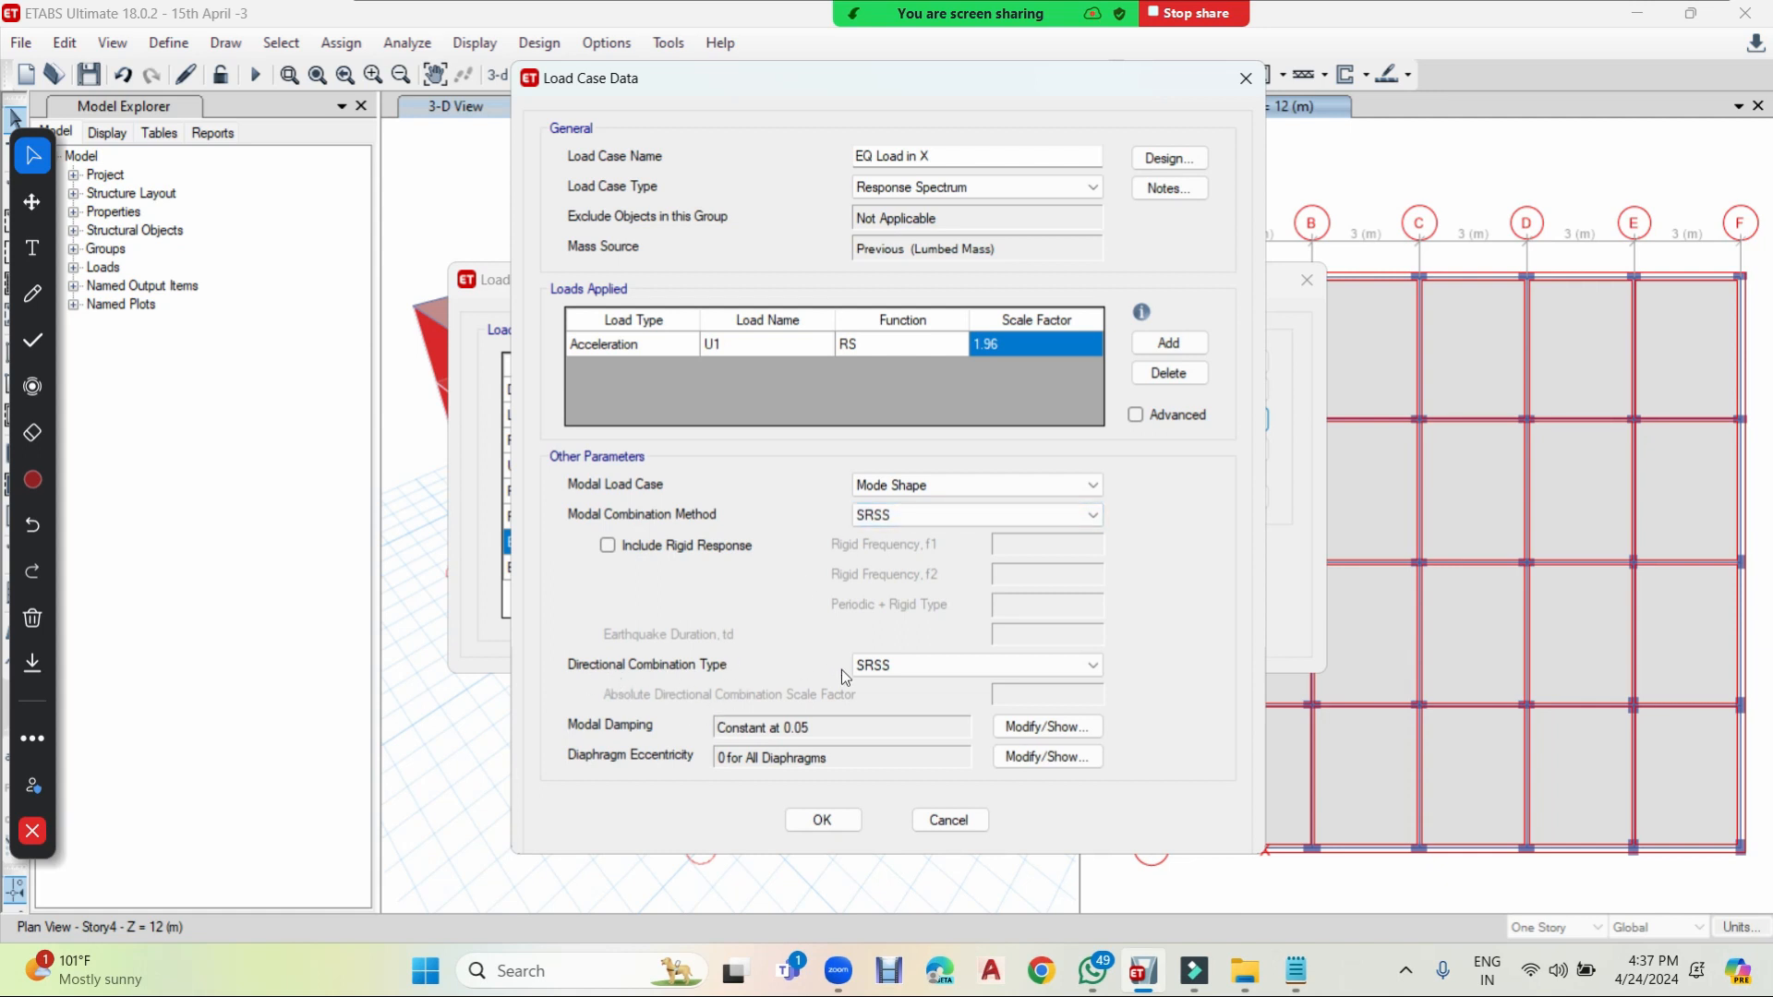
pyautogui.click(924, 667)
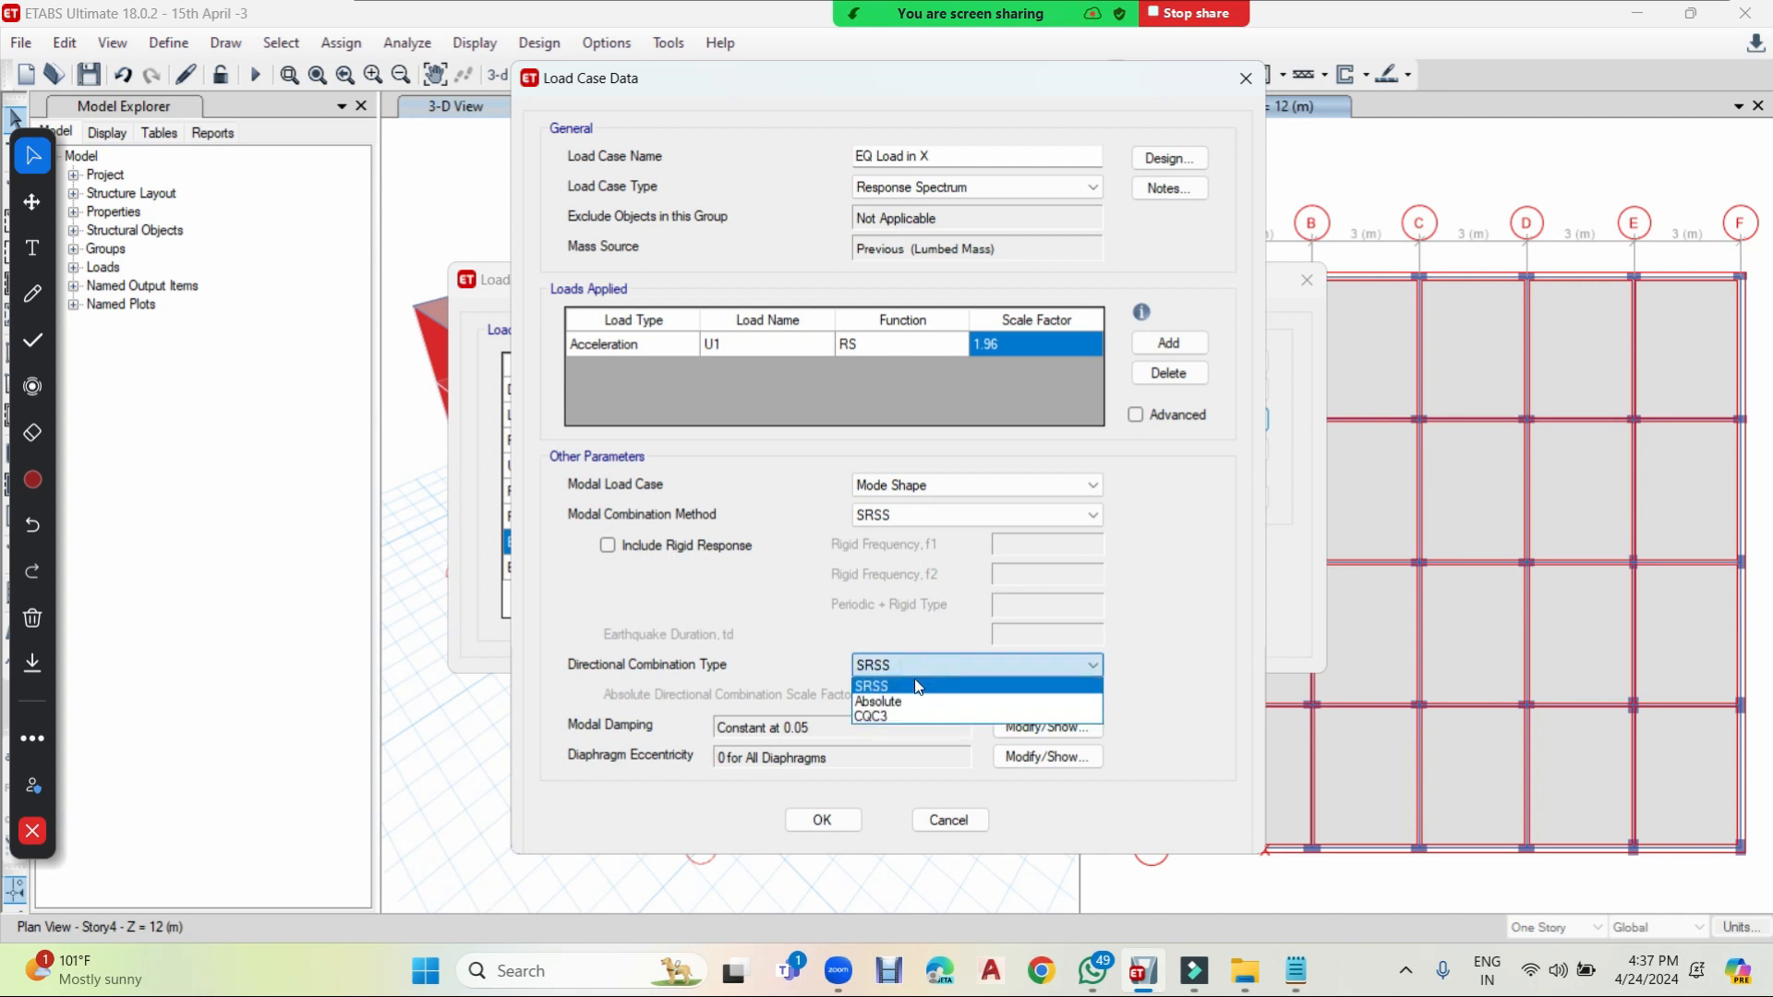
pyautogui.click(914, 685)
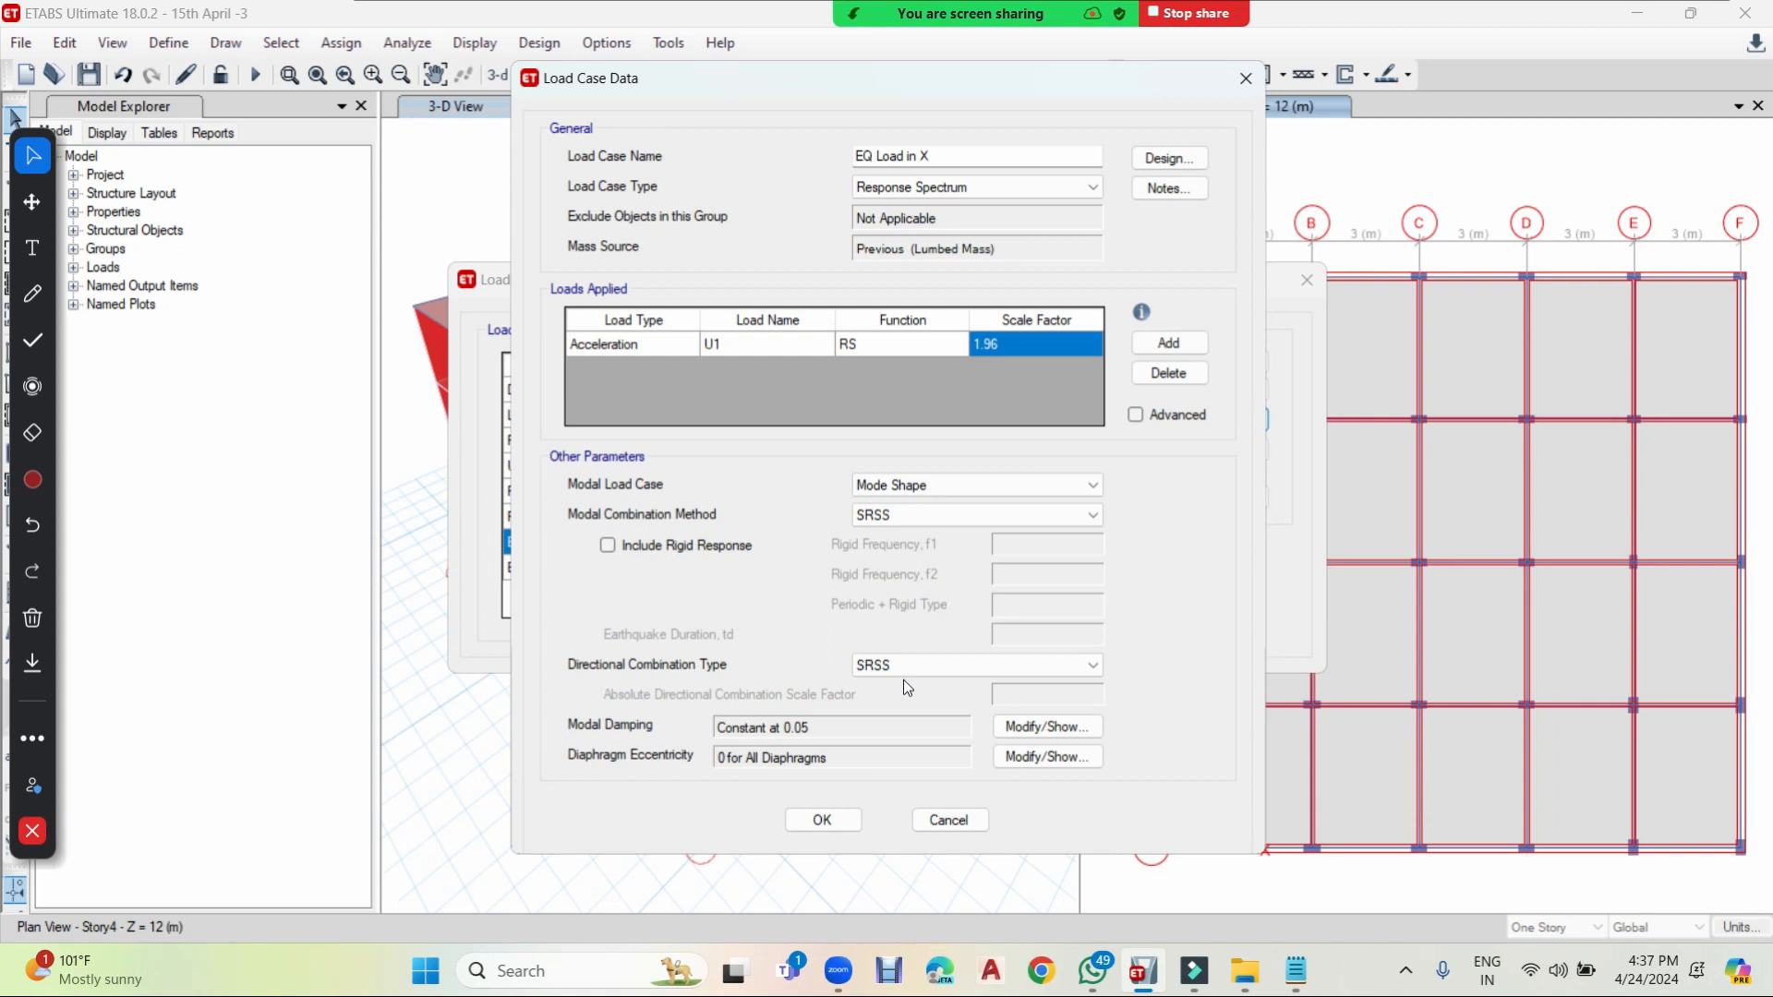
pyautogui.click(843, 819)
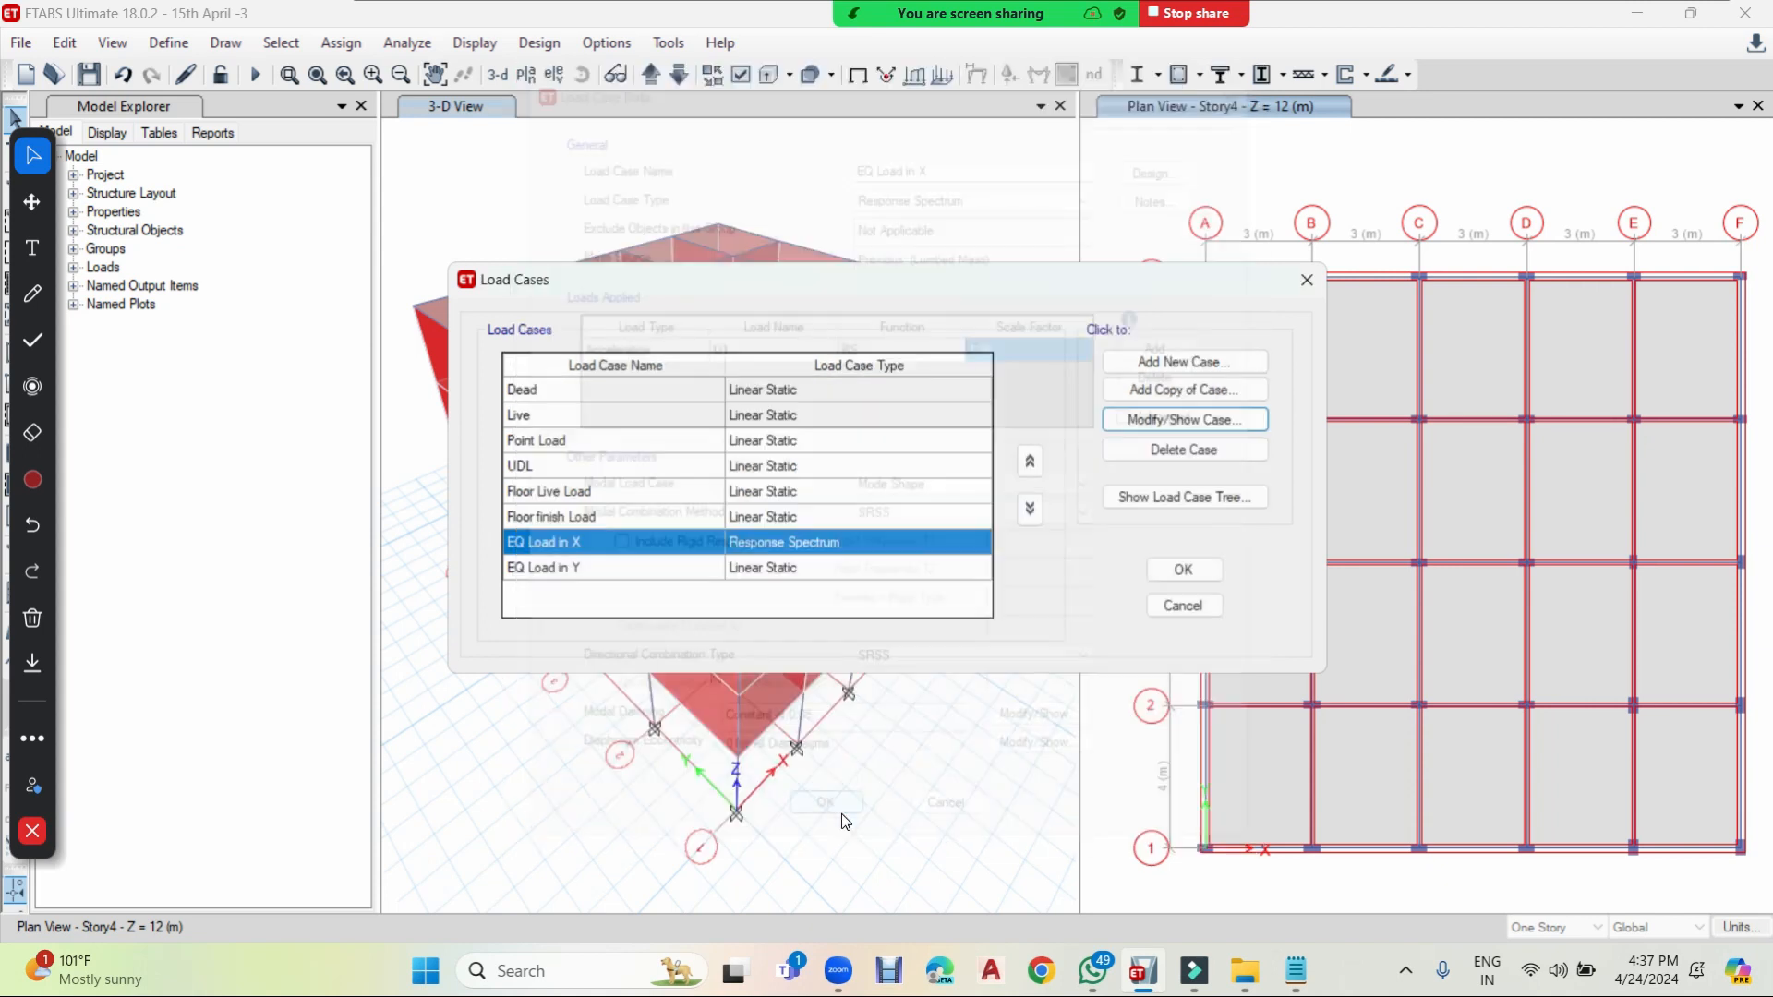
# - Open the EQ Load in Y load case for modification and change its load case type to Response Spectrum
pyautogui.click(539, 570)
pyautogui.click(1186, 429)
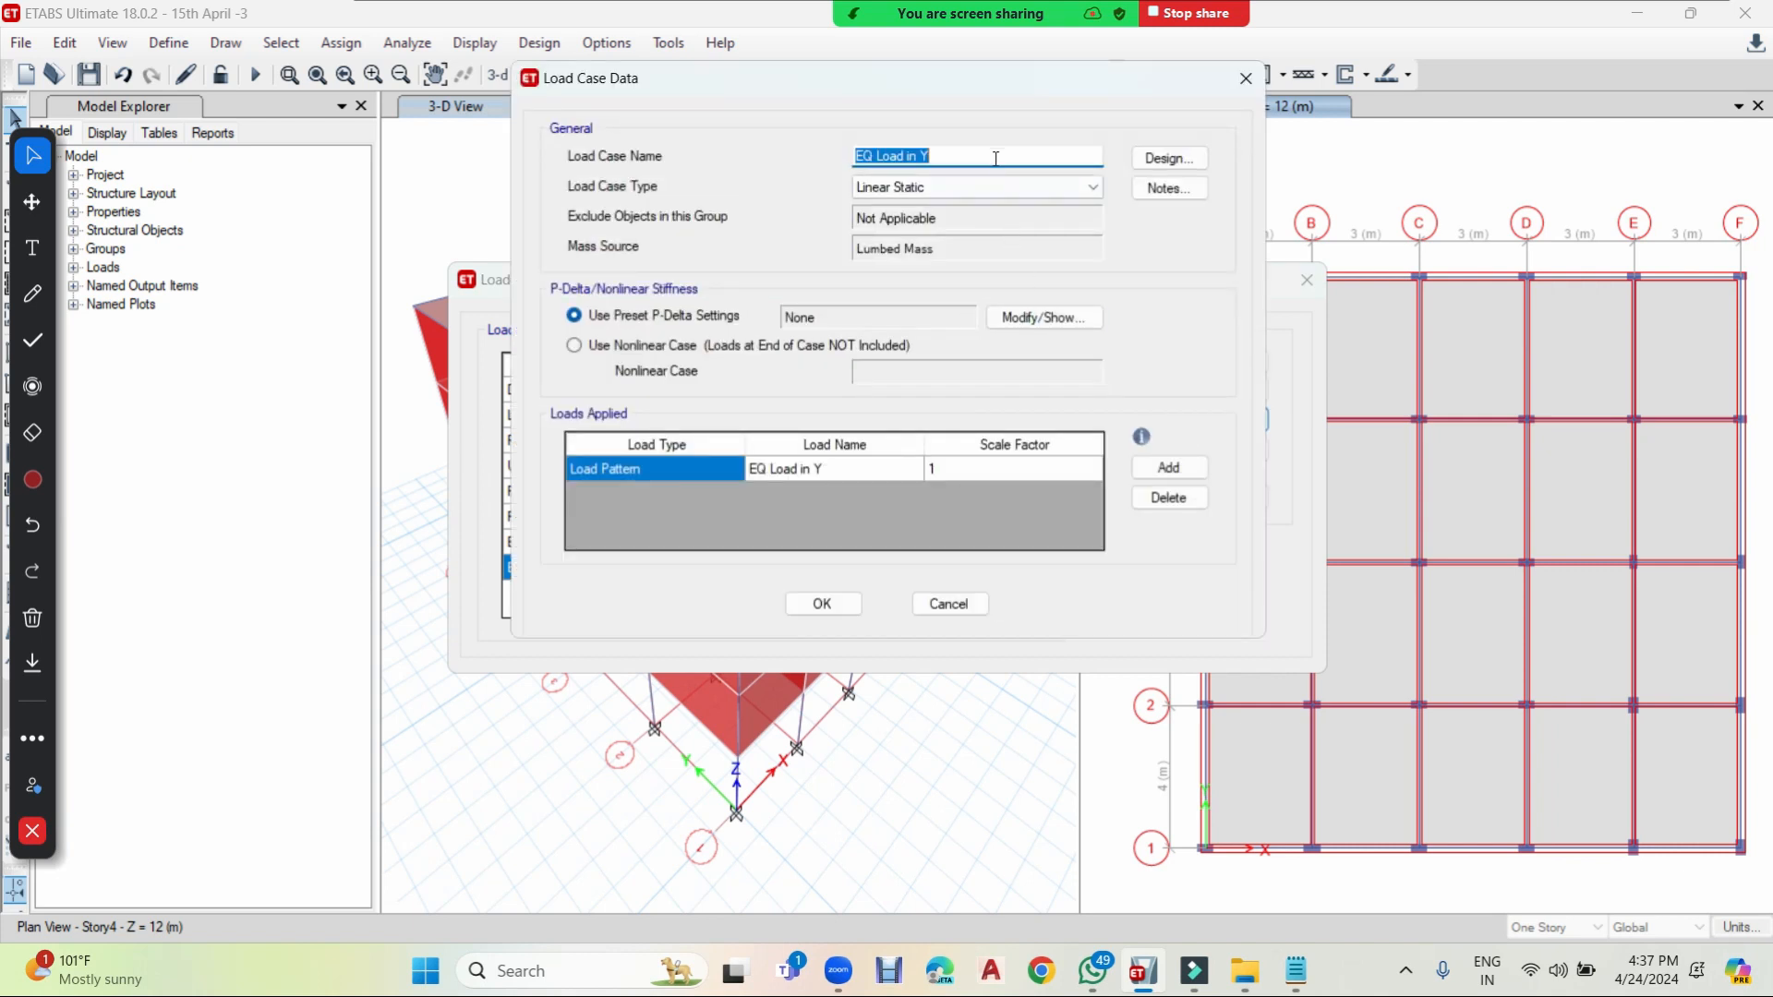
pyautogui.click(984, 181)
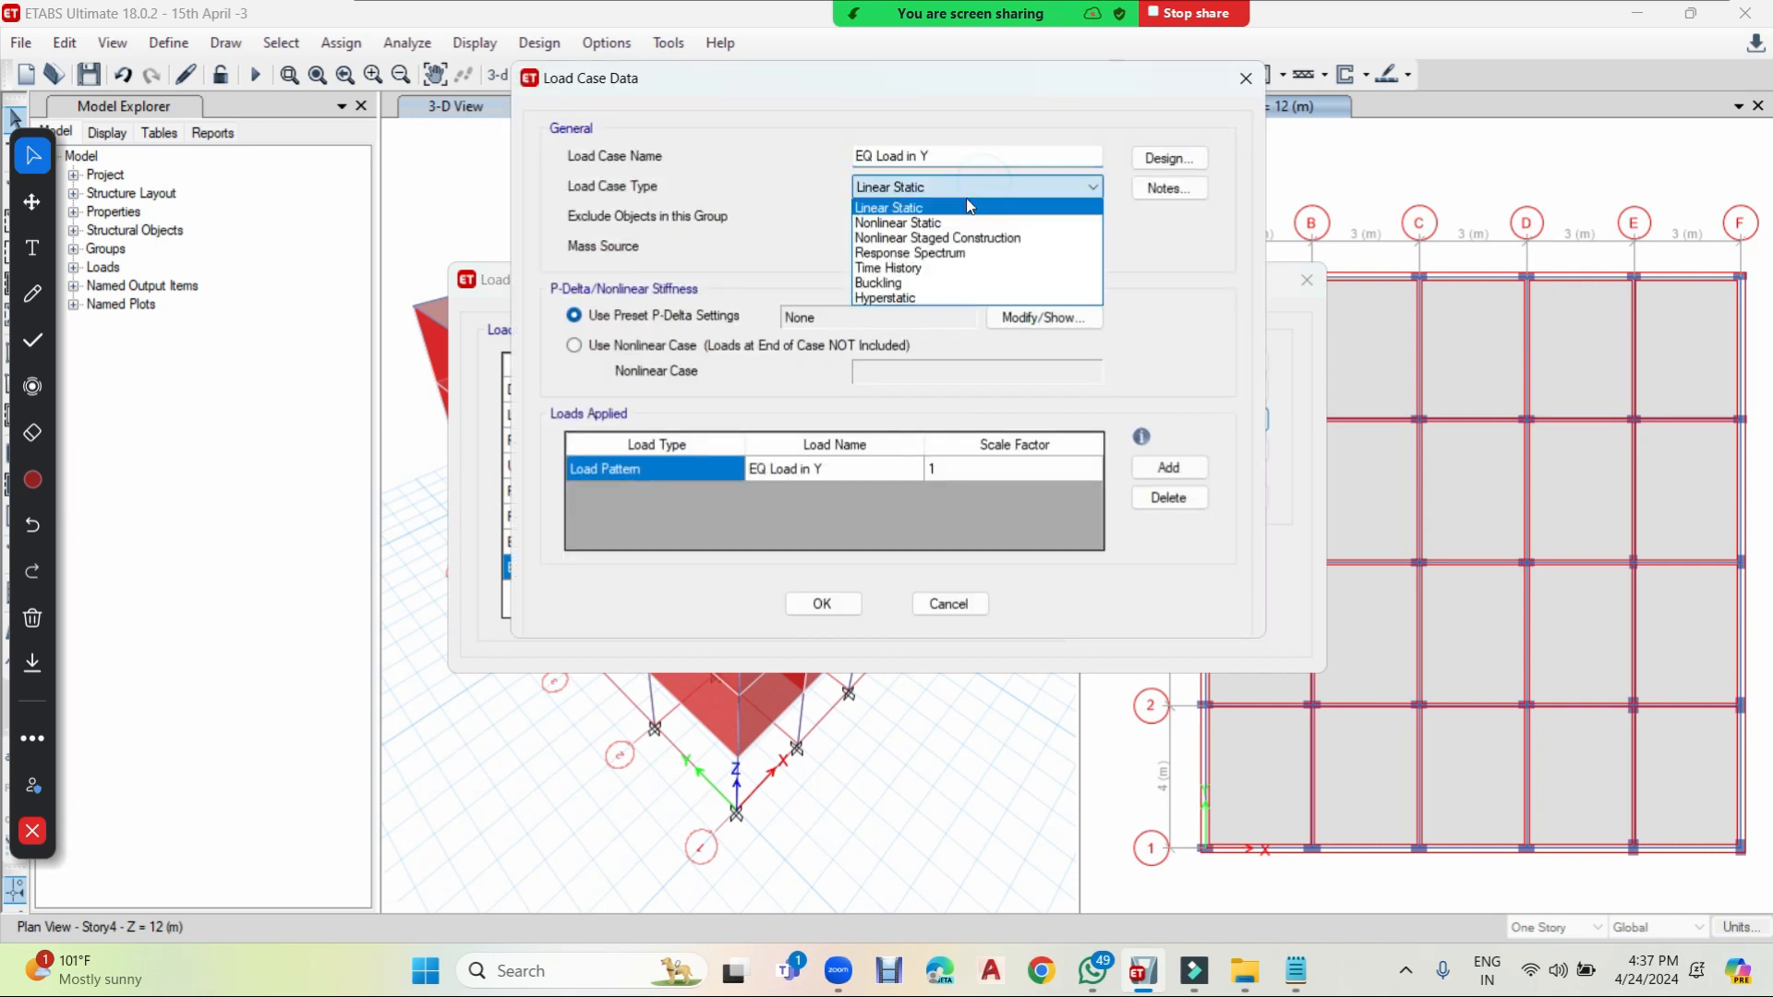
pyautogui.click(932, 252)
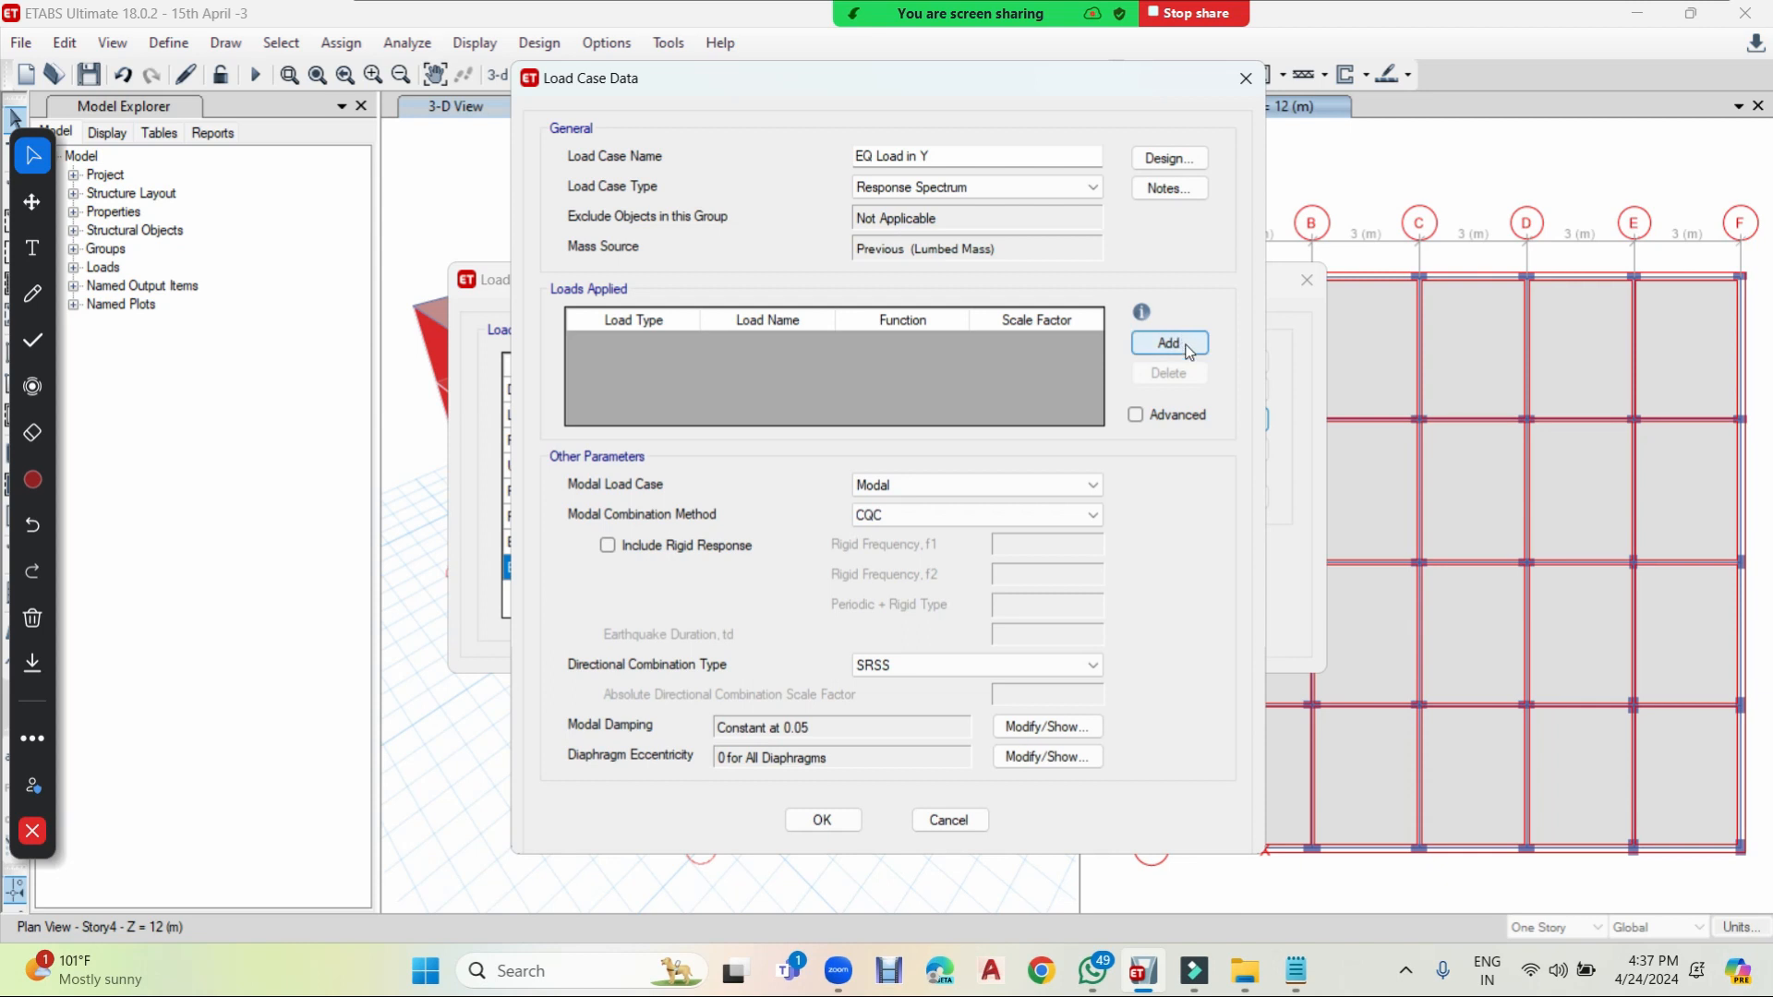
# - Add an Acceleration load in direction U2 with the RS function to the EQ Load in Y case
pyautogui.click(1169, 343)
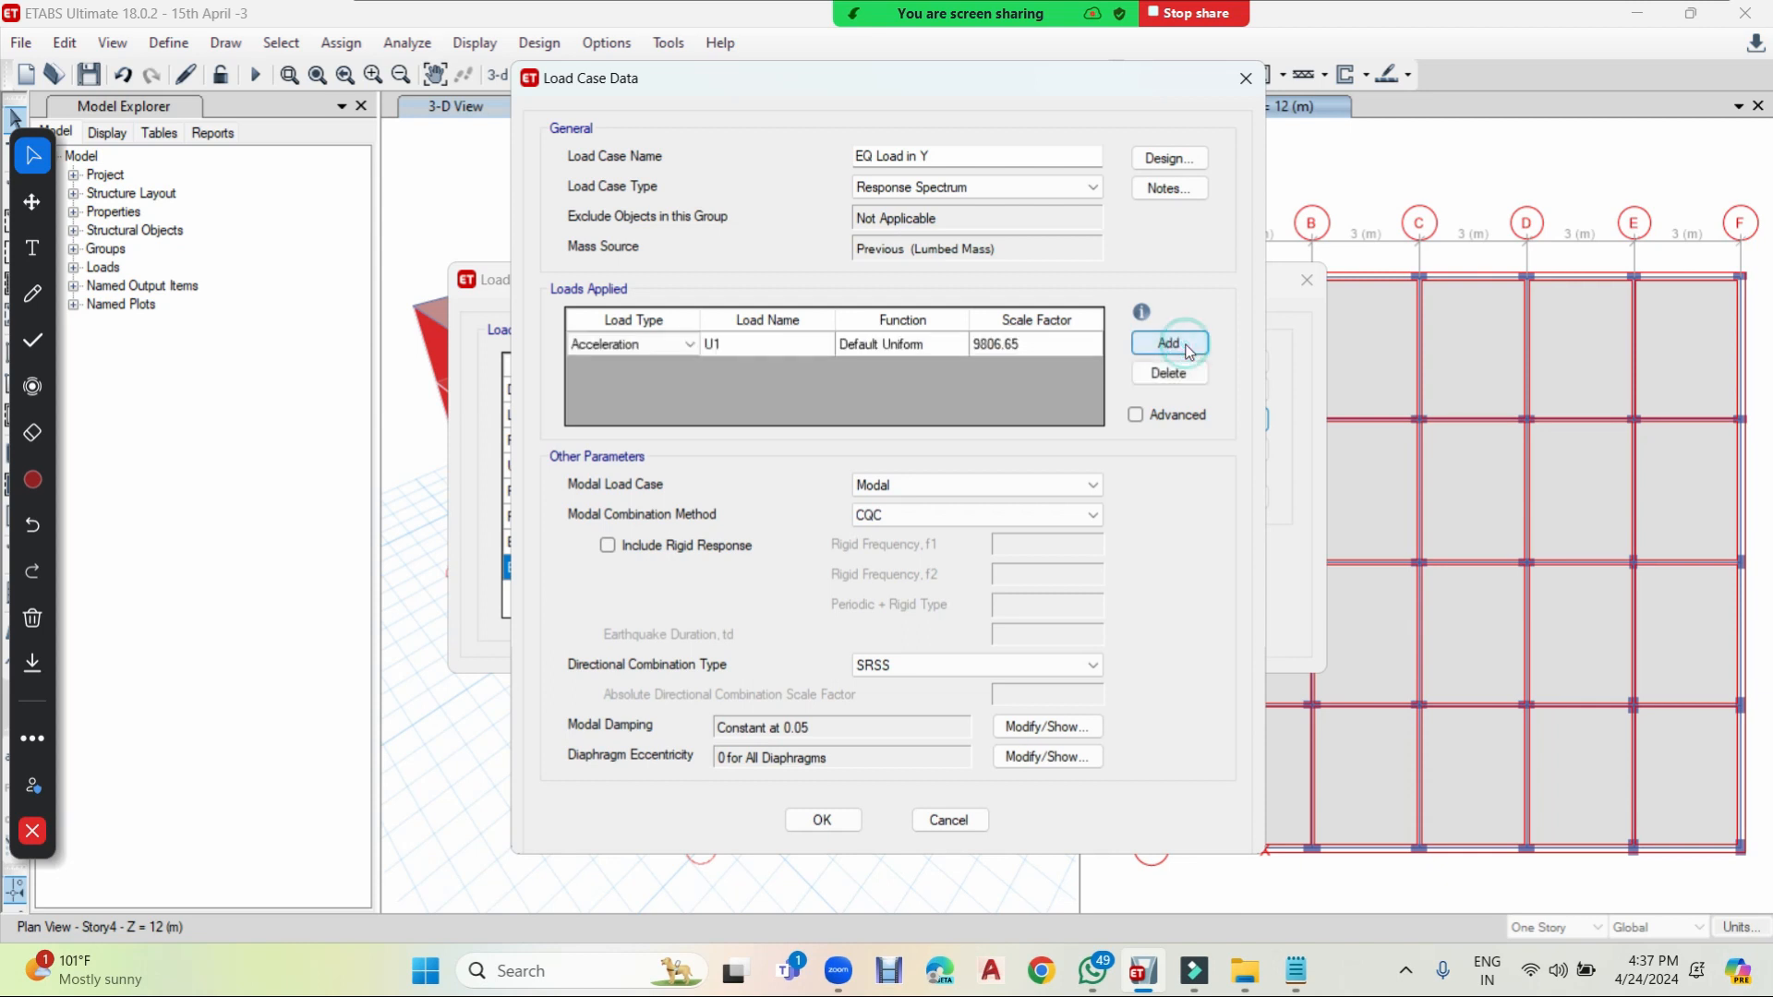
pyautogui.click(796, 344)
pyautogui.click(796, 344)
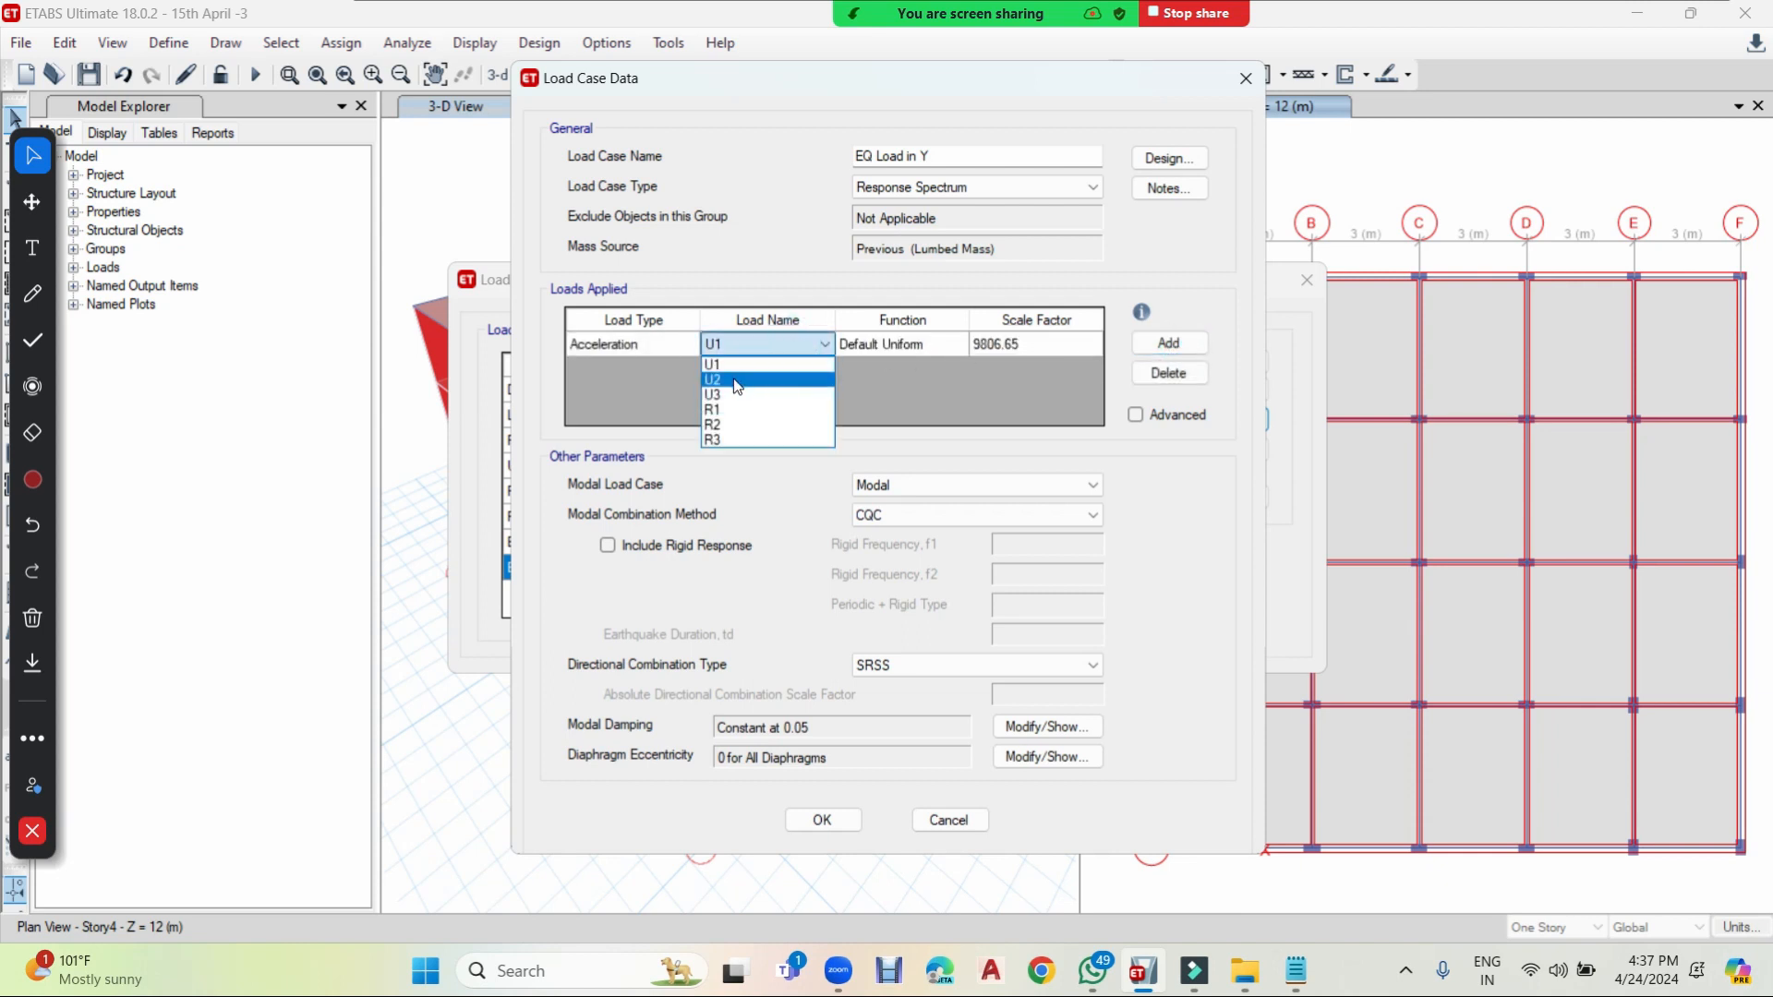
pyautogui.click(736, 380)
pyautogui.click(928, 351)
pyautogui.click(928, 351)
pyautogui.click(871, 390)
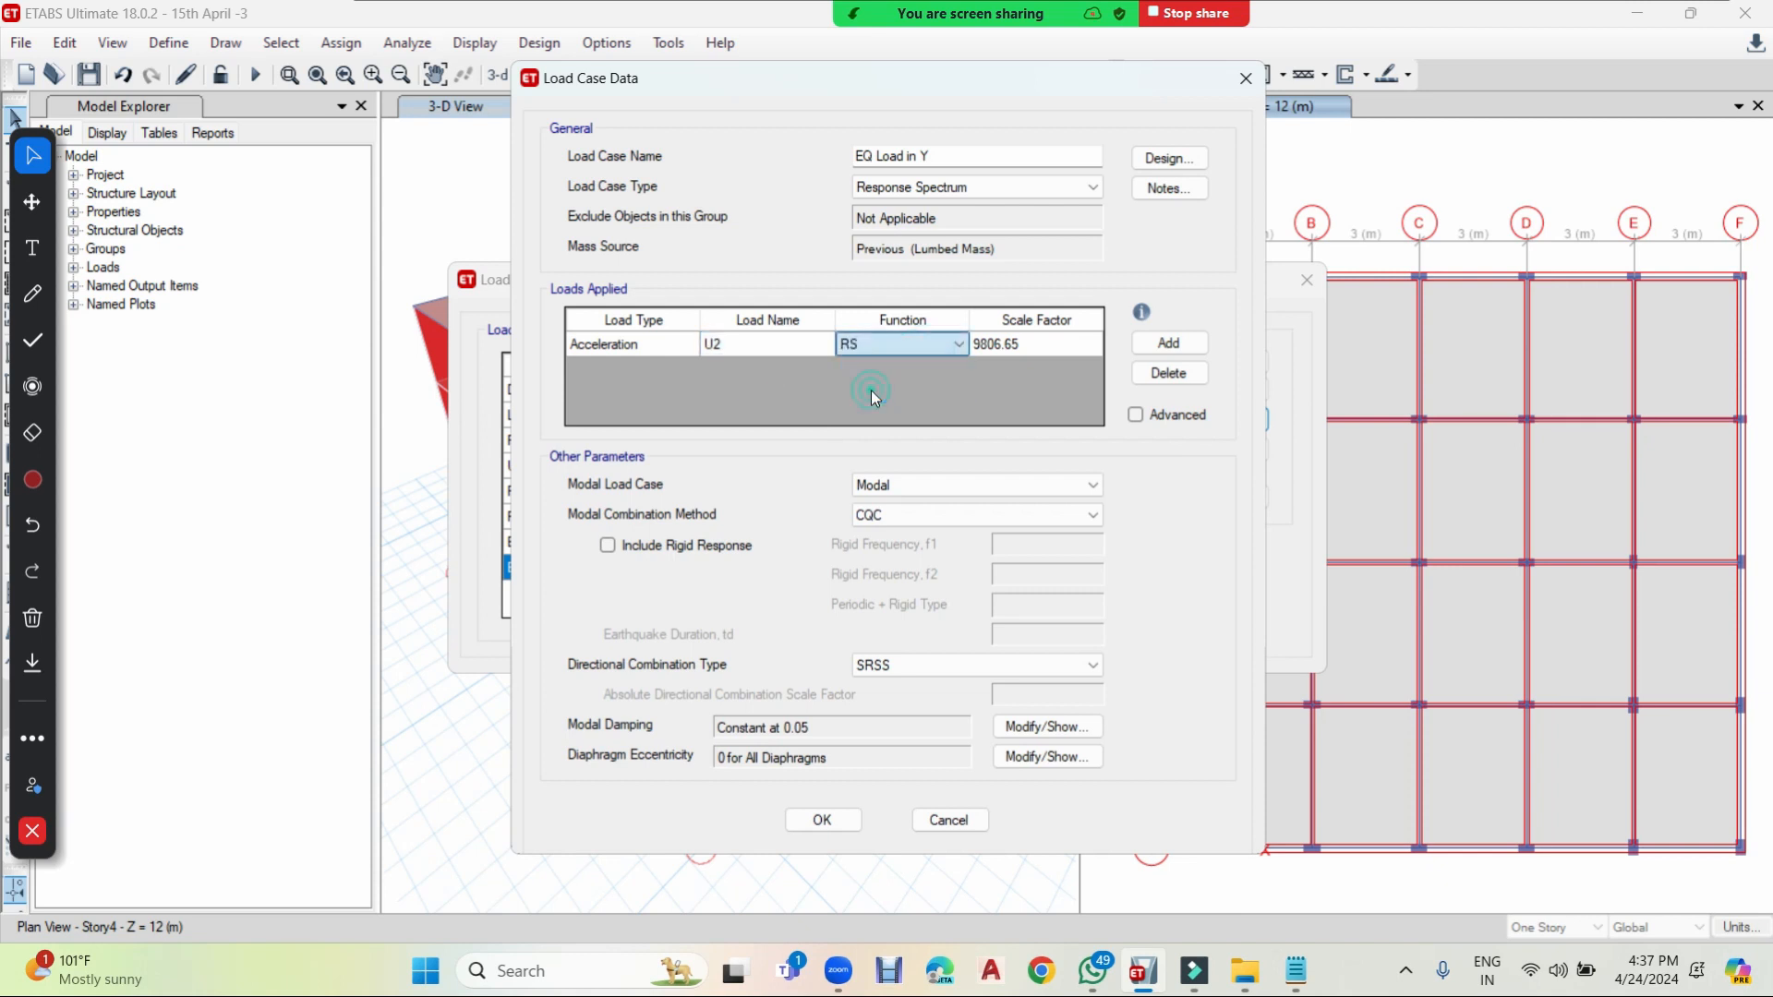
# - Set the scale factor of the U2 acceleration load to 1.962
pyautogui.click(1052, 350)
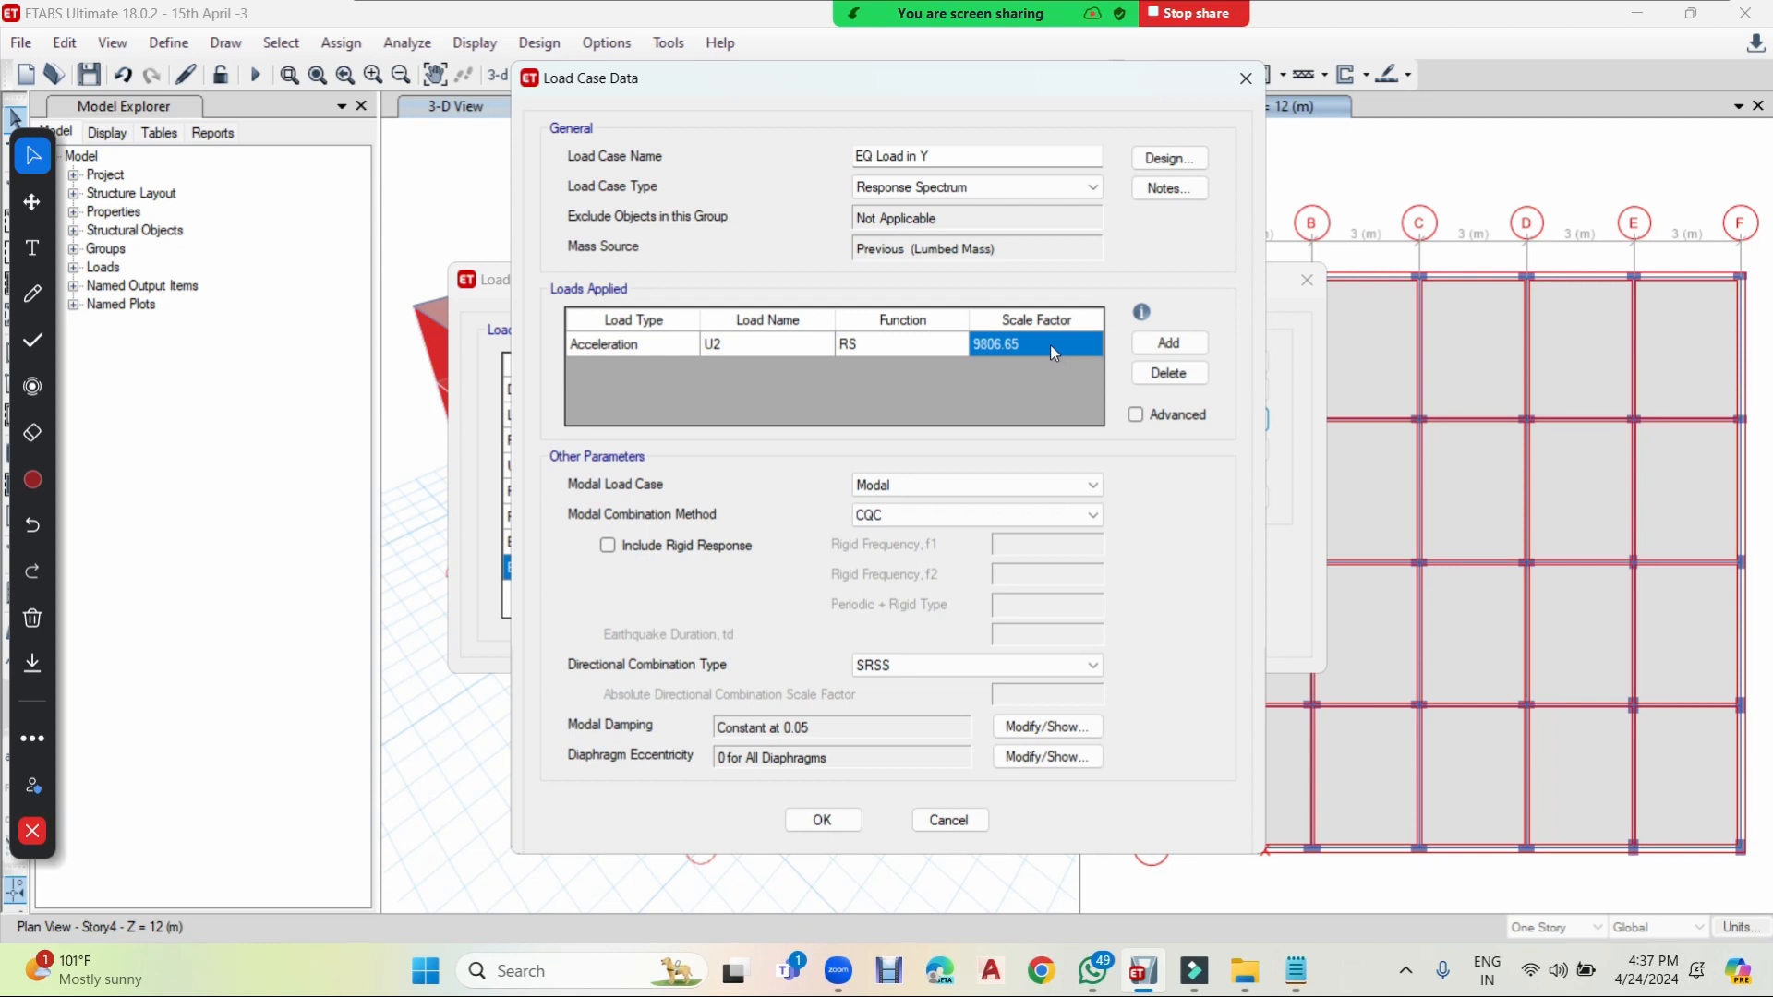
pyautogui.write('1')
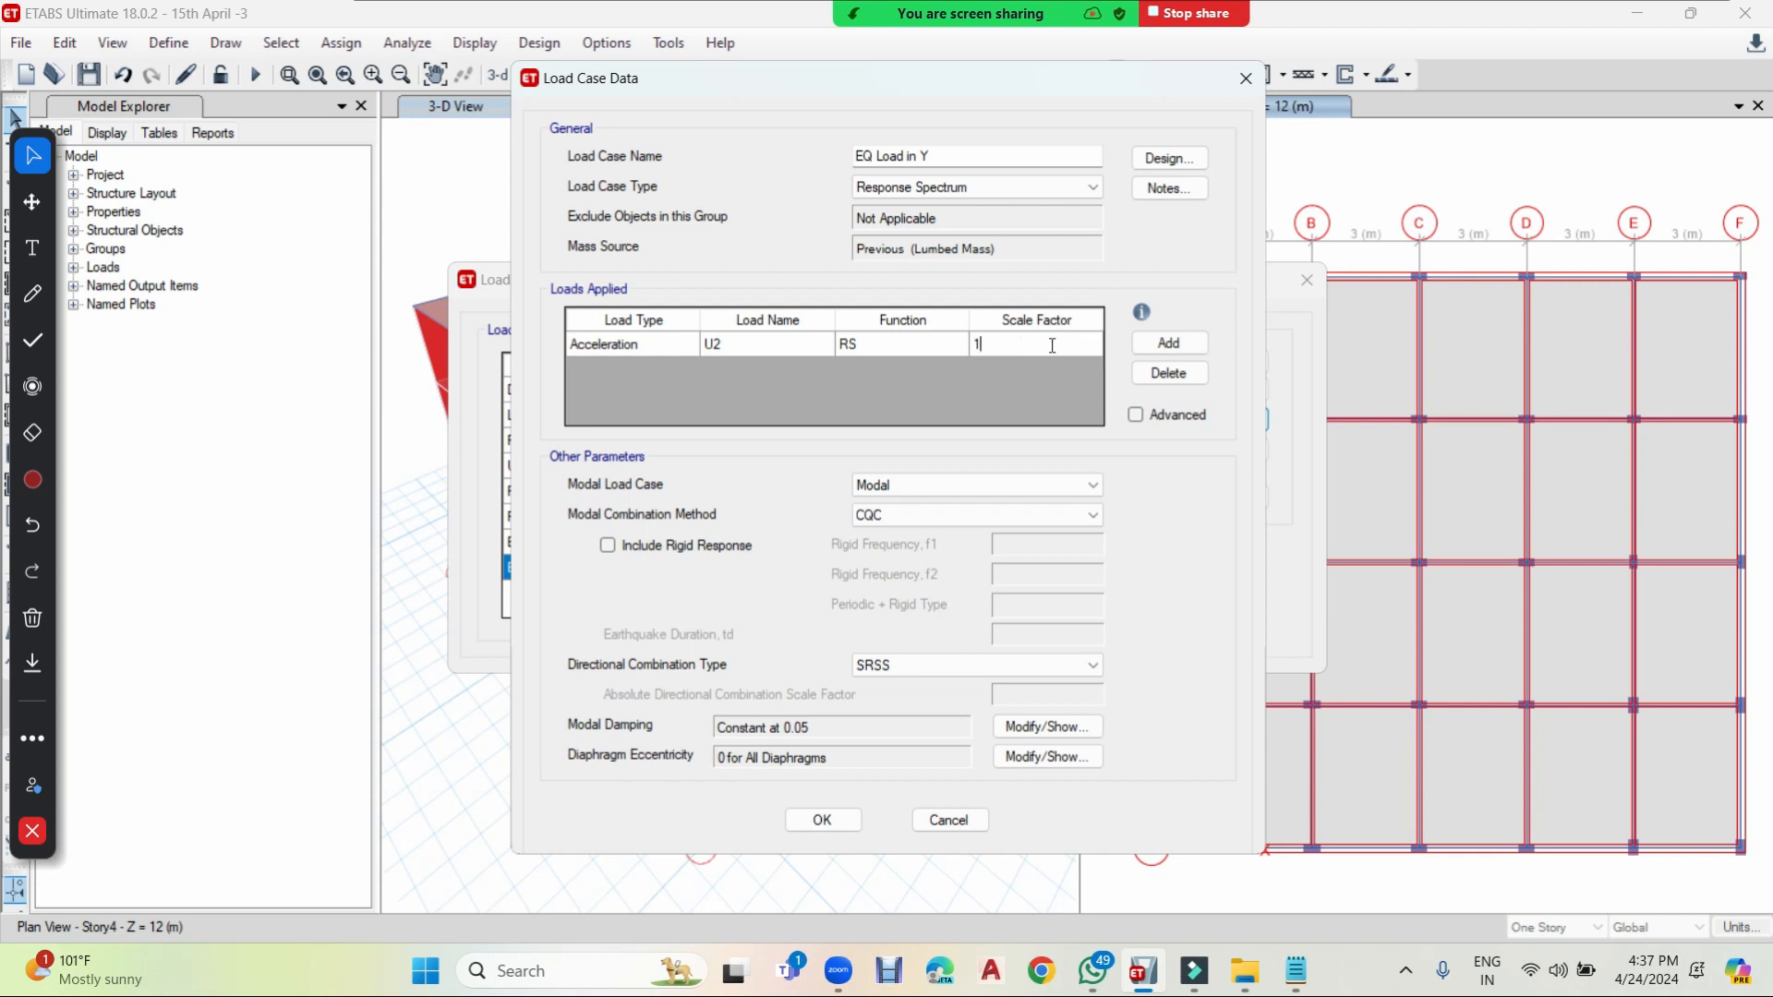
pyautogui.write('9')
pyautogui.press('BackSpace')
pyautogui.write('.962')
# - Choose Mode Shape as the modal load case and SRSS as the modal combination method for EQ Load in Y
pyautogui.click(890, 484)
pyautogui.click(888, 519)
pyautogui.click(888, 516)
pyautogui.click(888, 549)
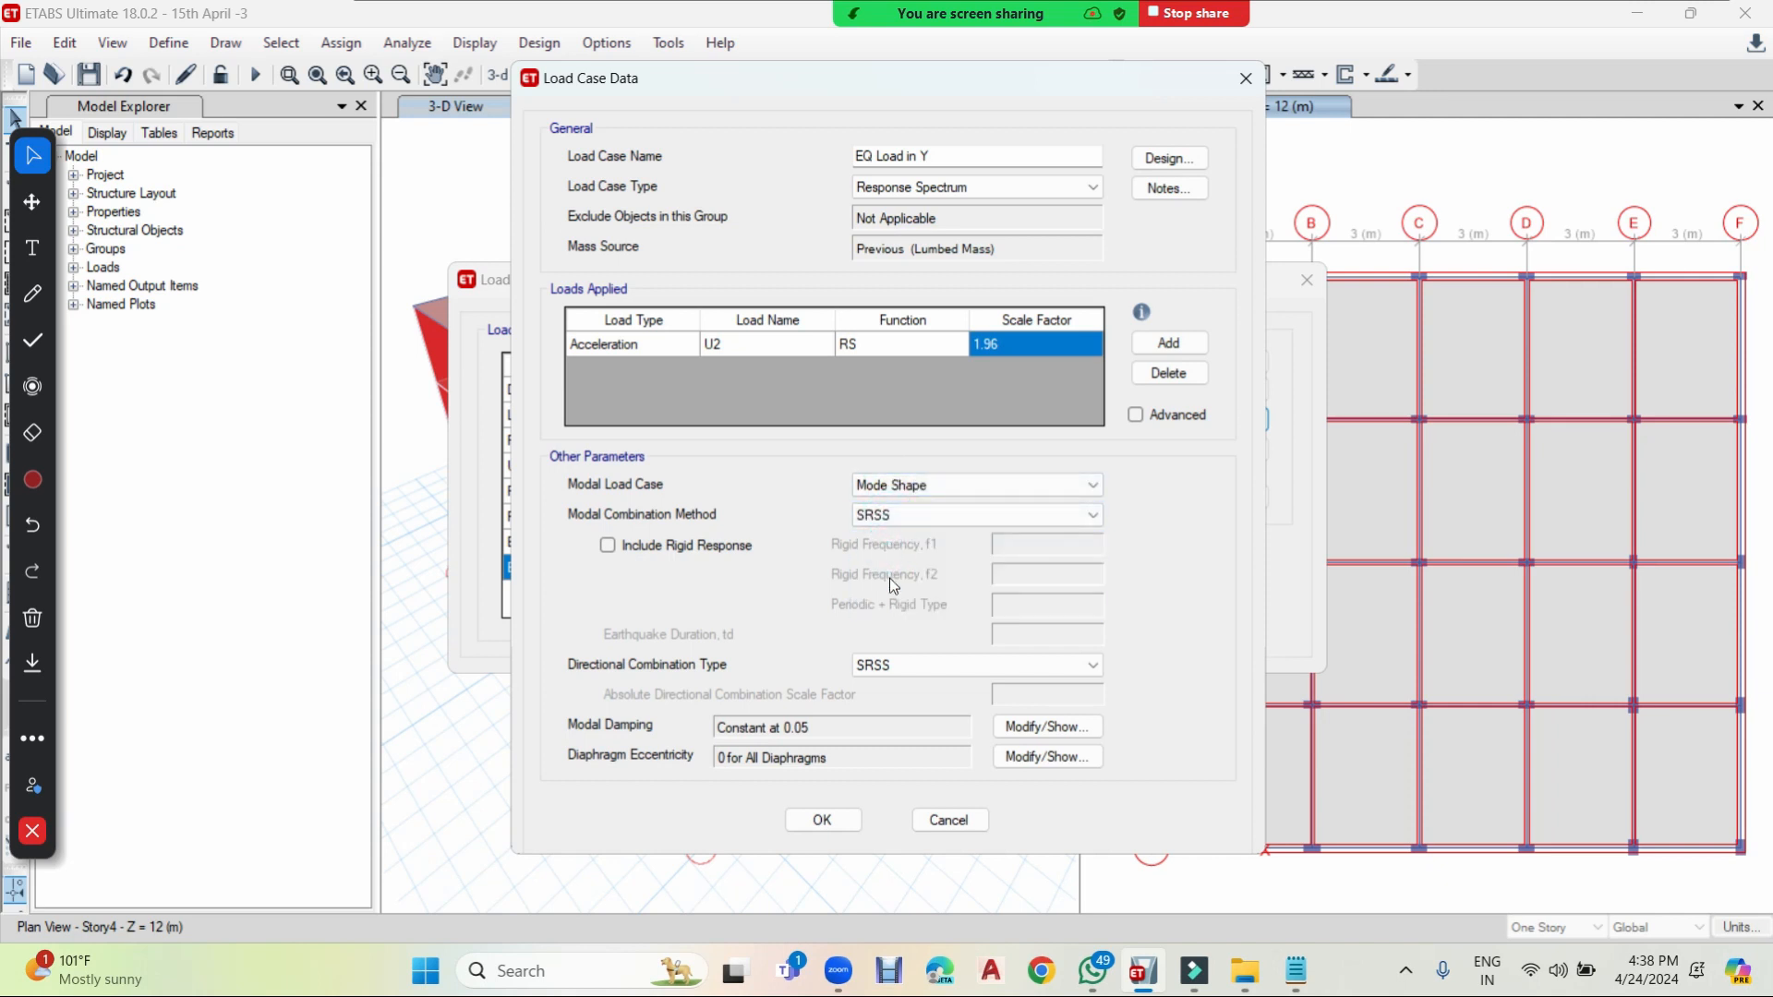
# - Accept the EQ Load in Y response spectrum settings and close the load case definitions
pyautogui.click(822, 820)
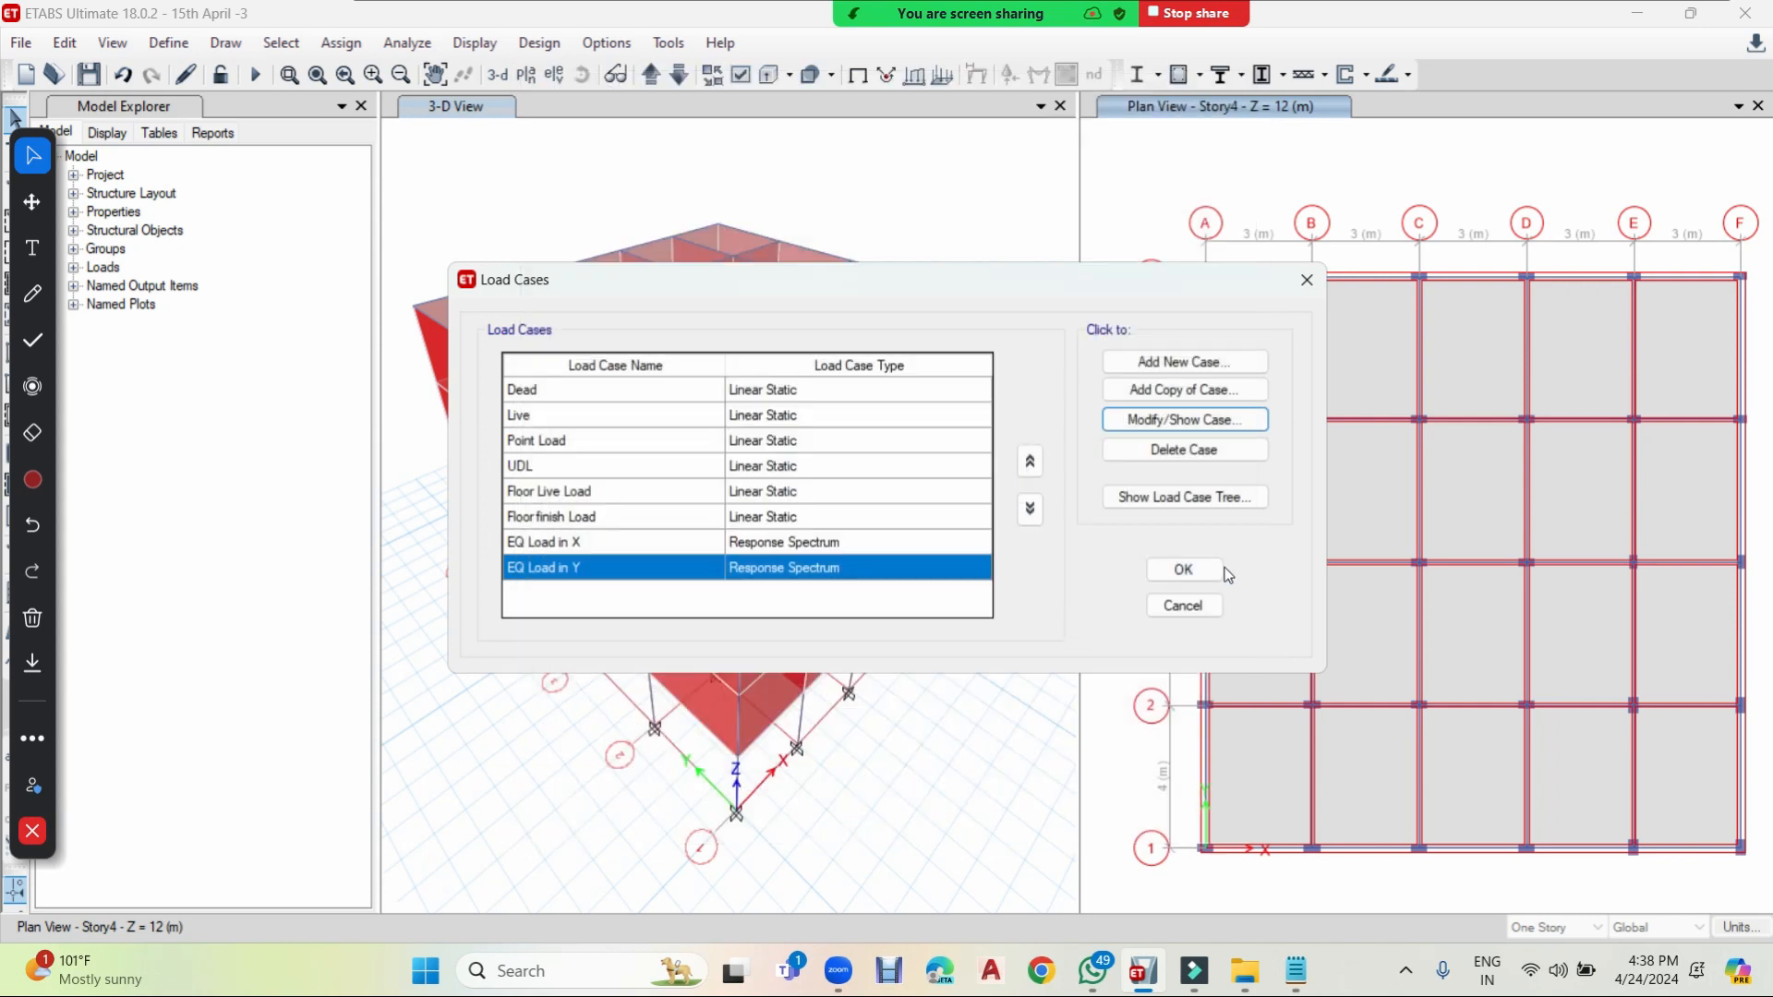
pyautogui.click(1202, 575)
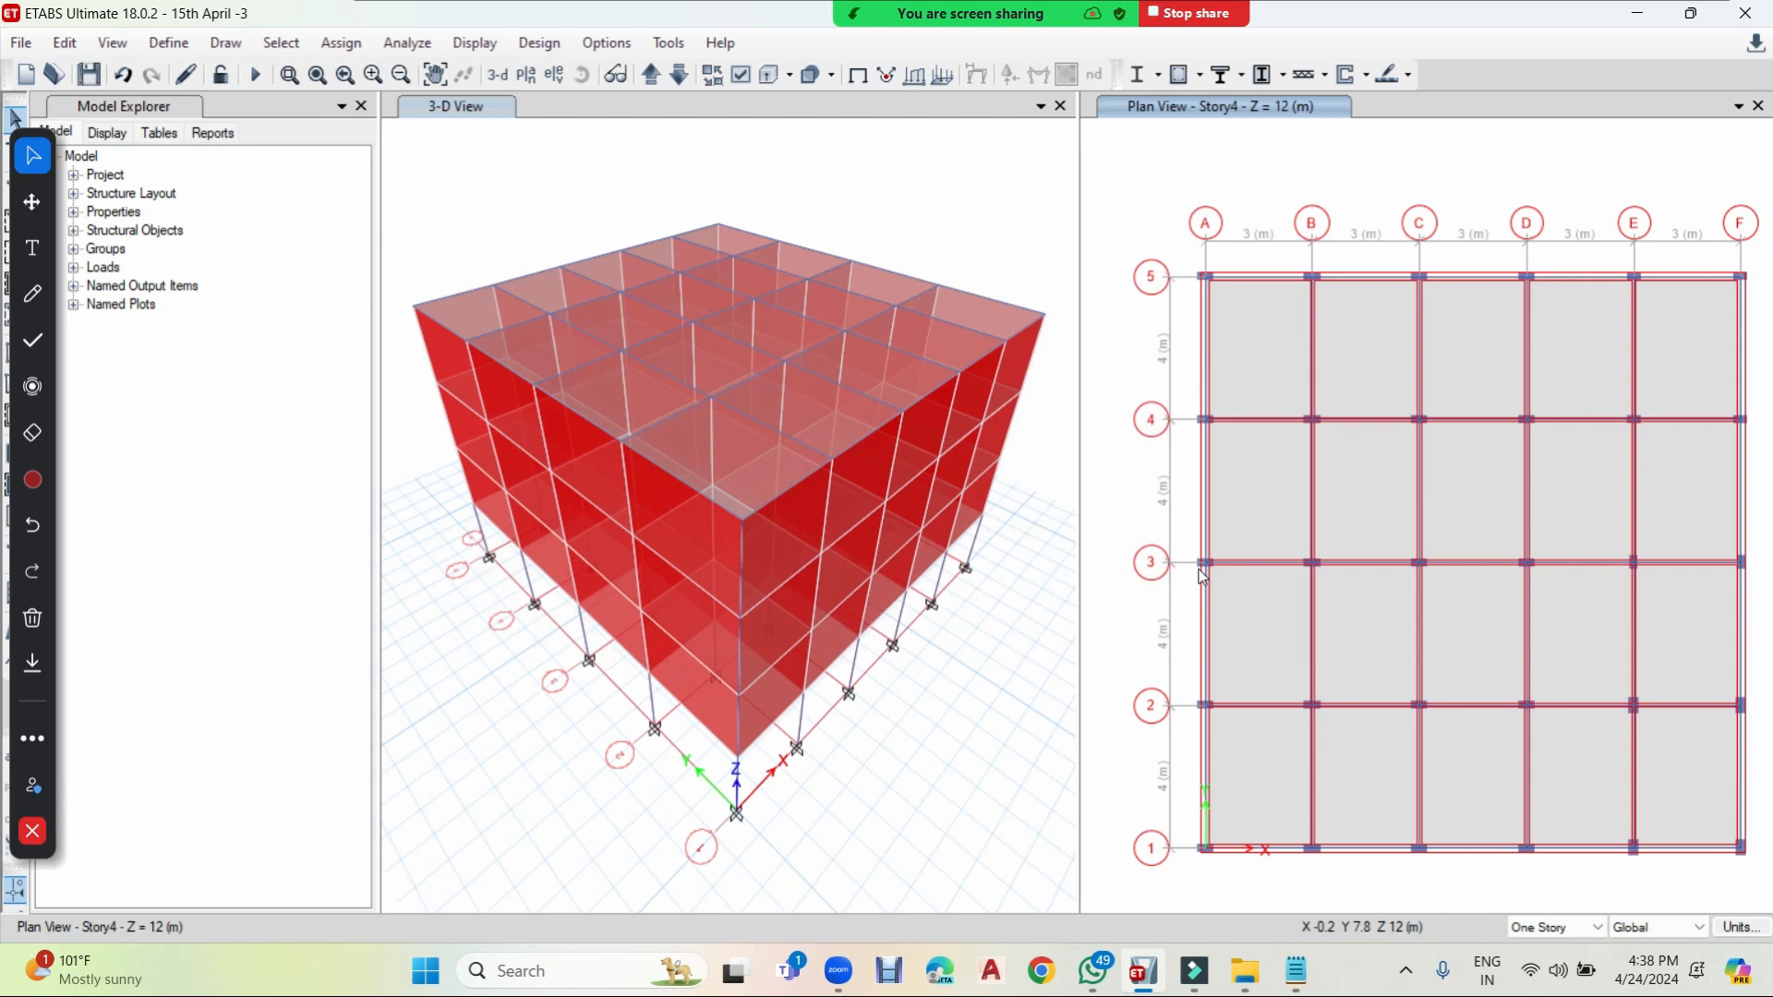
# - Review the load cases and scale factors in the DCon7 and DCon9 load combinations, then accept the combination list
pyautogui.click(168, 43)
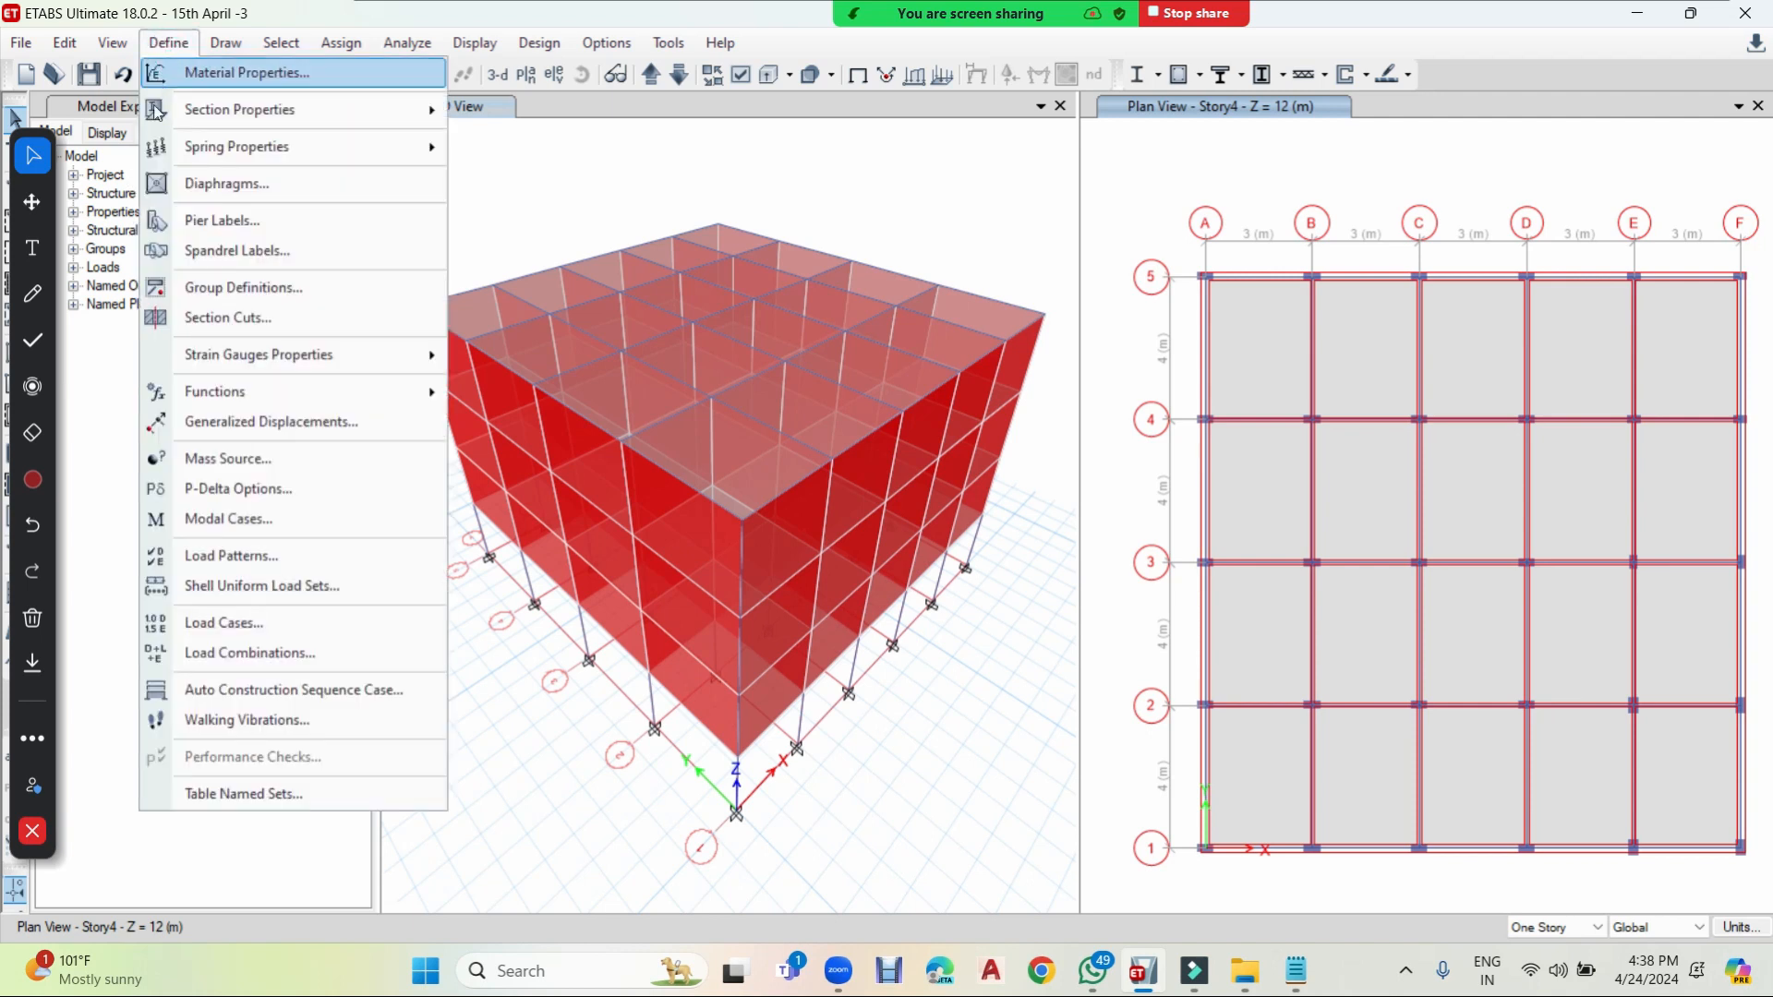
pyautogui.click(258, 652)
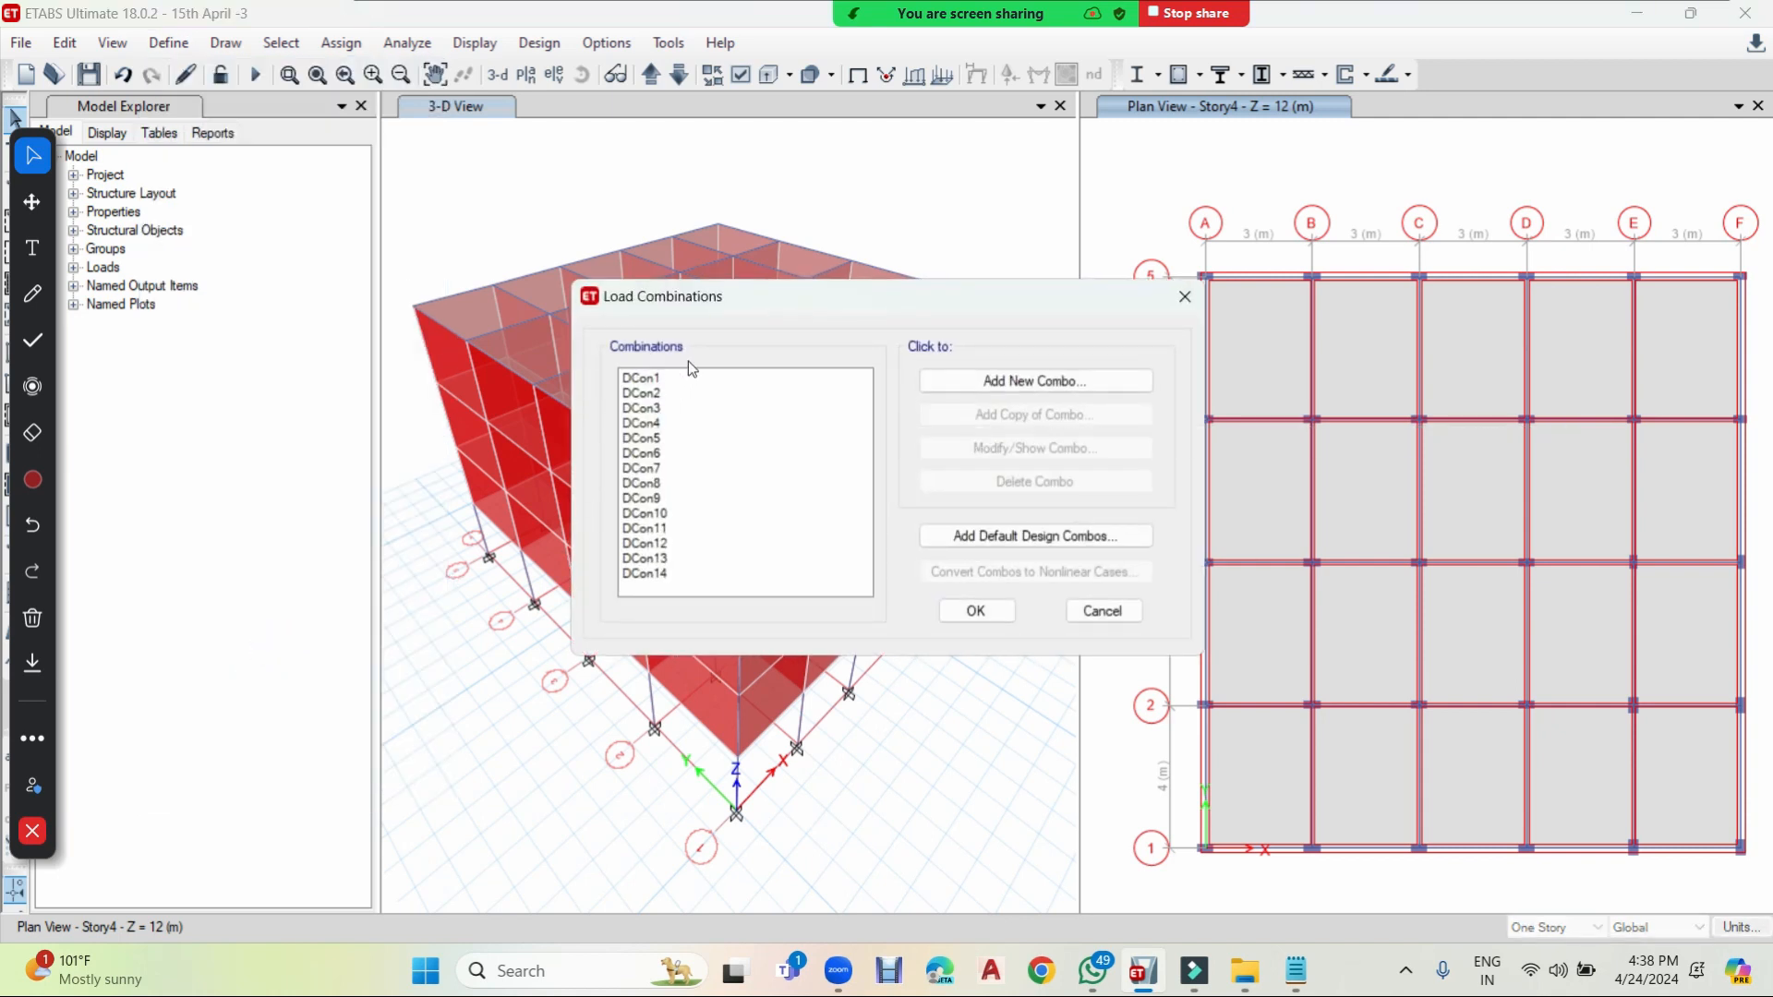
pyautogui.moveTo(687, 375); pyautogui.dragTo(646, 577)
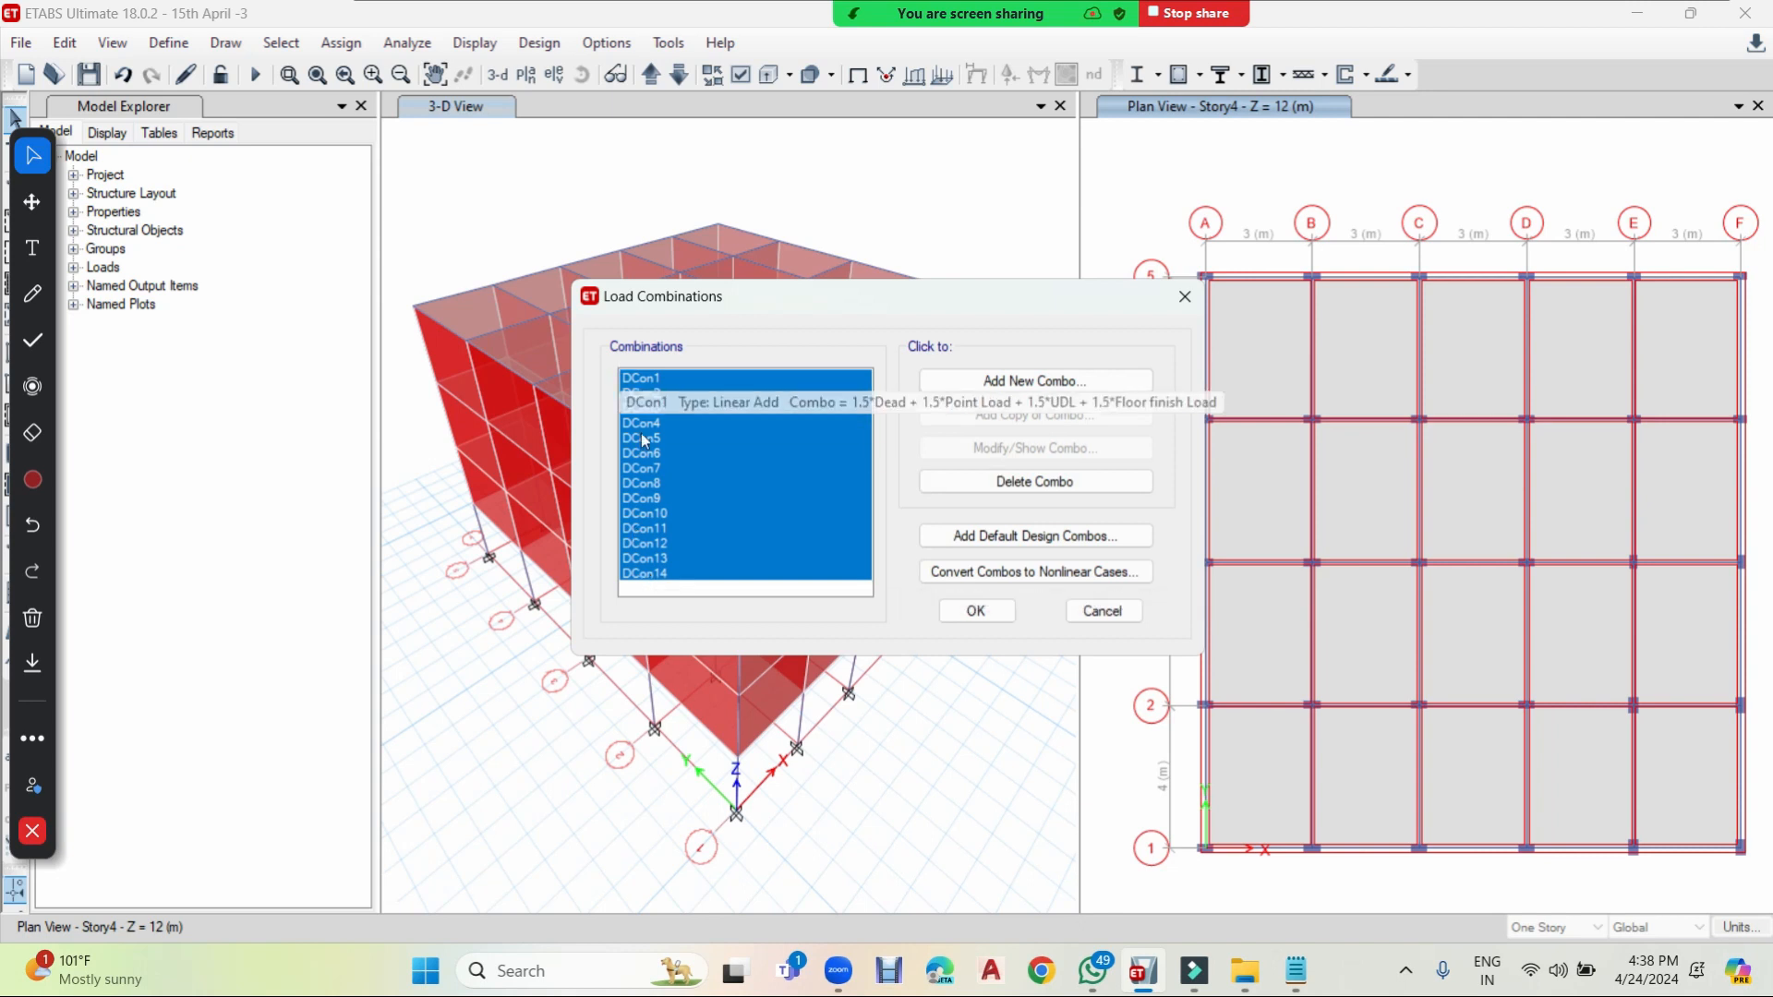
pyautogui.click(837, 468)
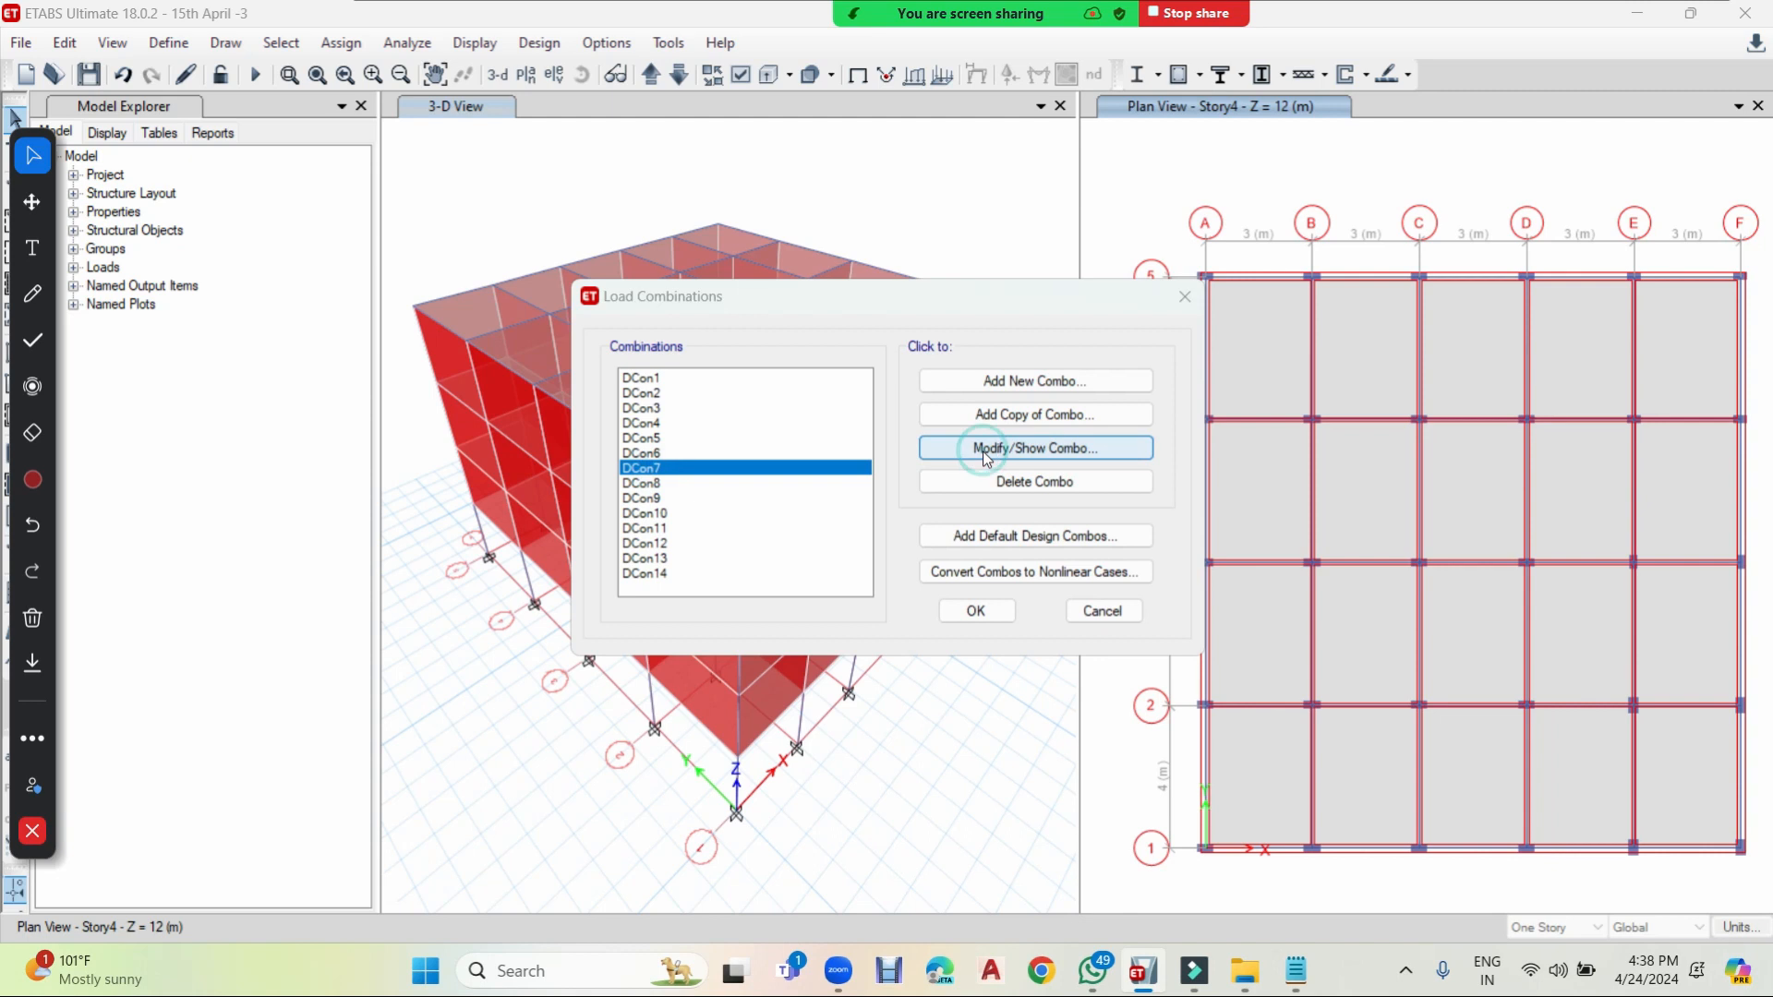
pyautogui.click(978, 447)
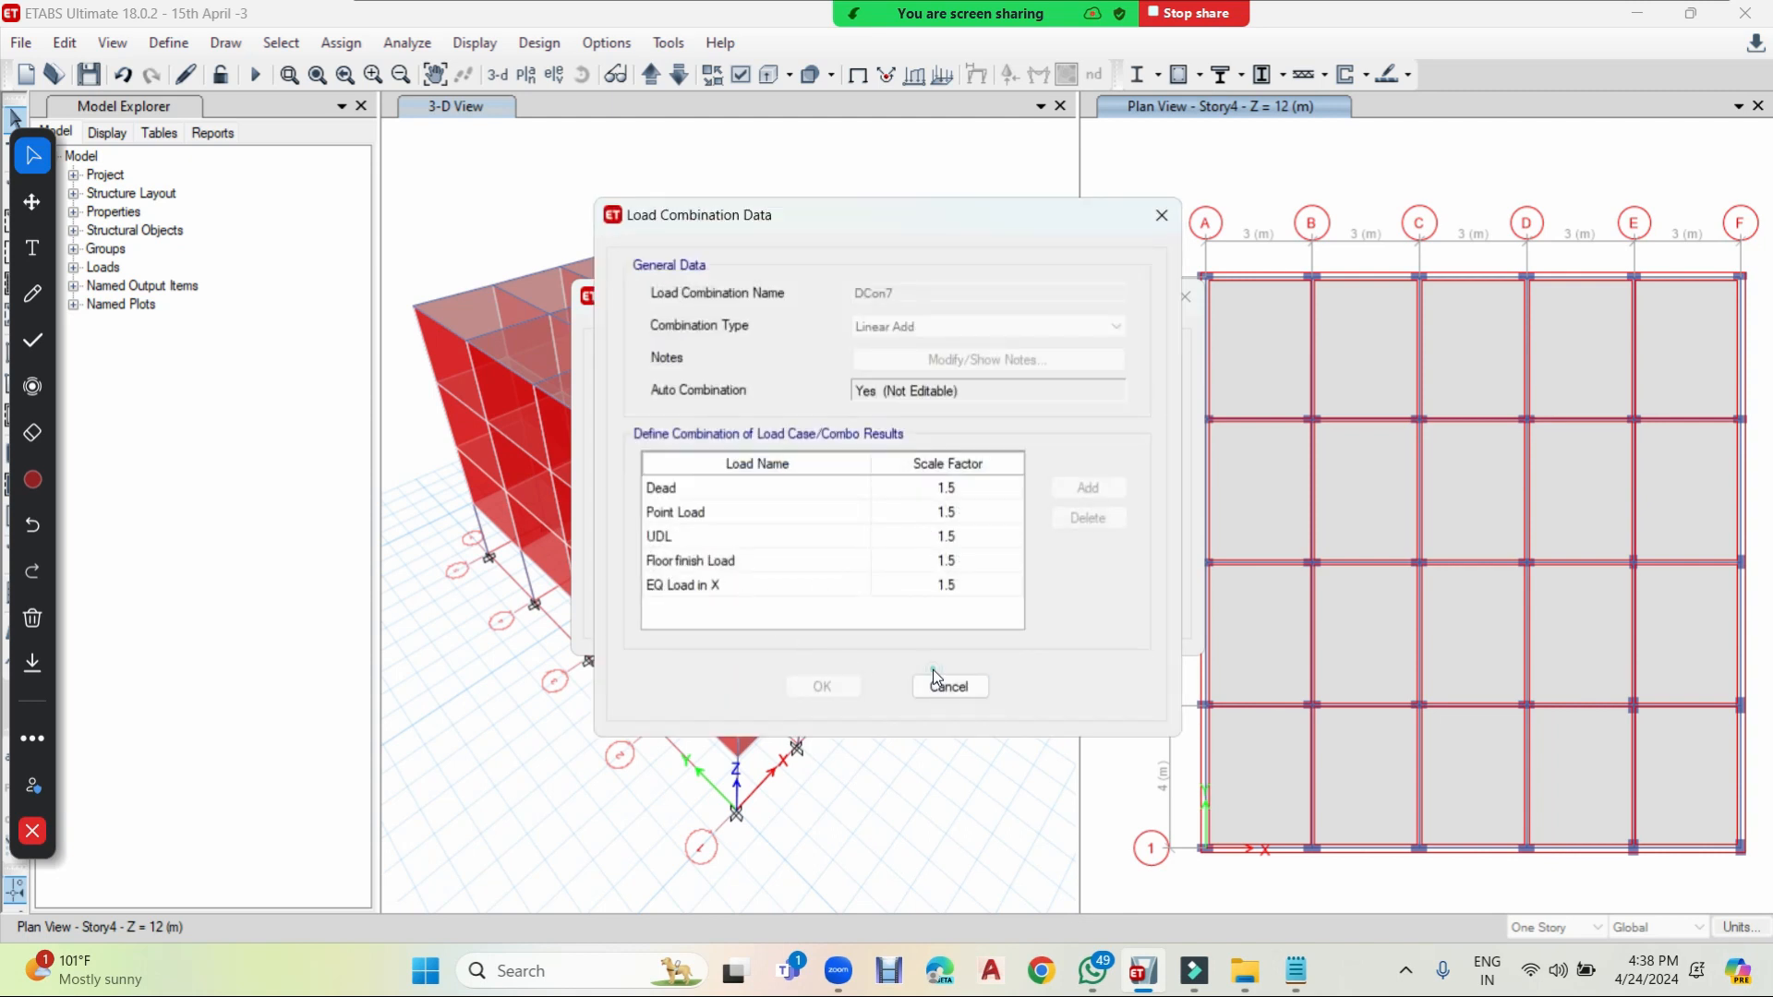
pyautogui.click(948, 687)
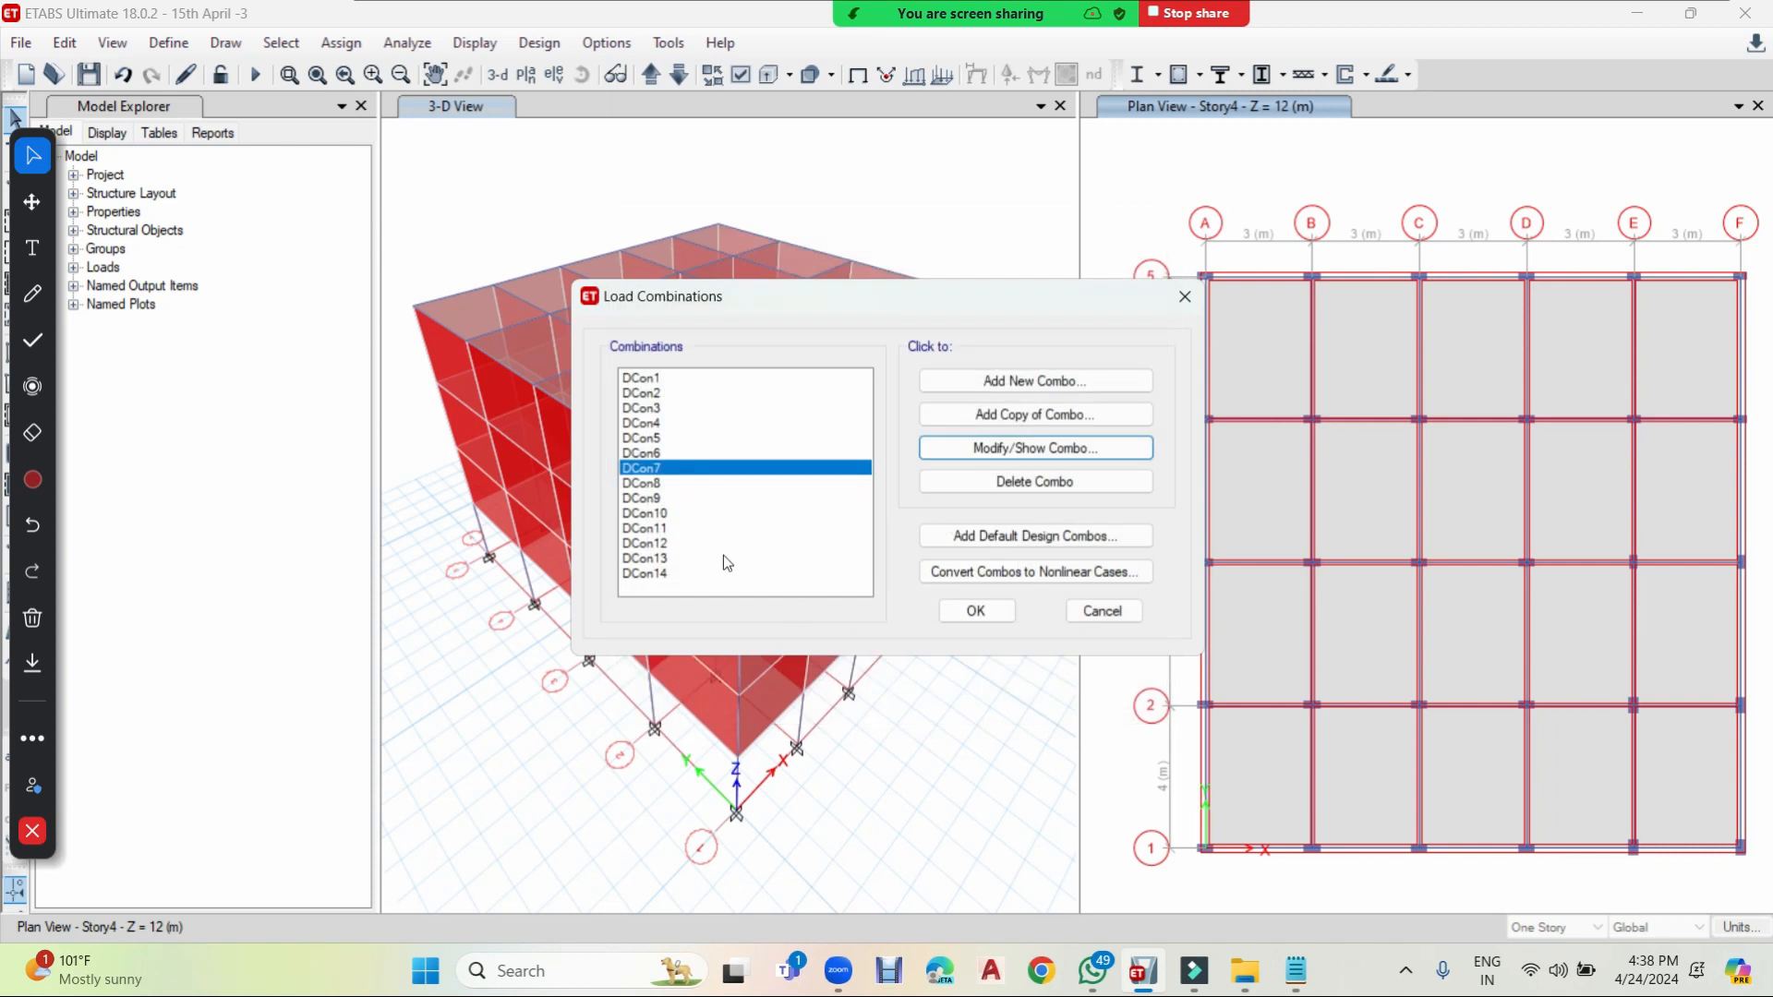
pyautogui.click(665, 499)
pyautogui.click(1052, 448)
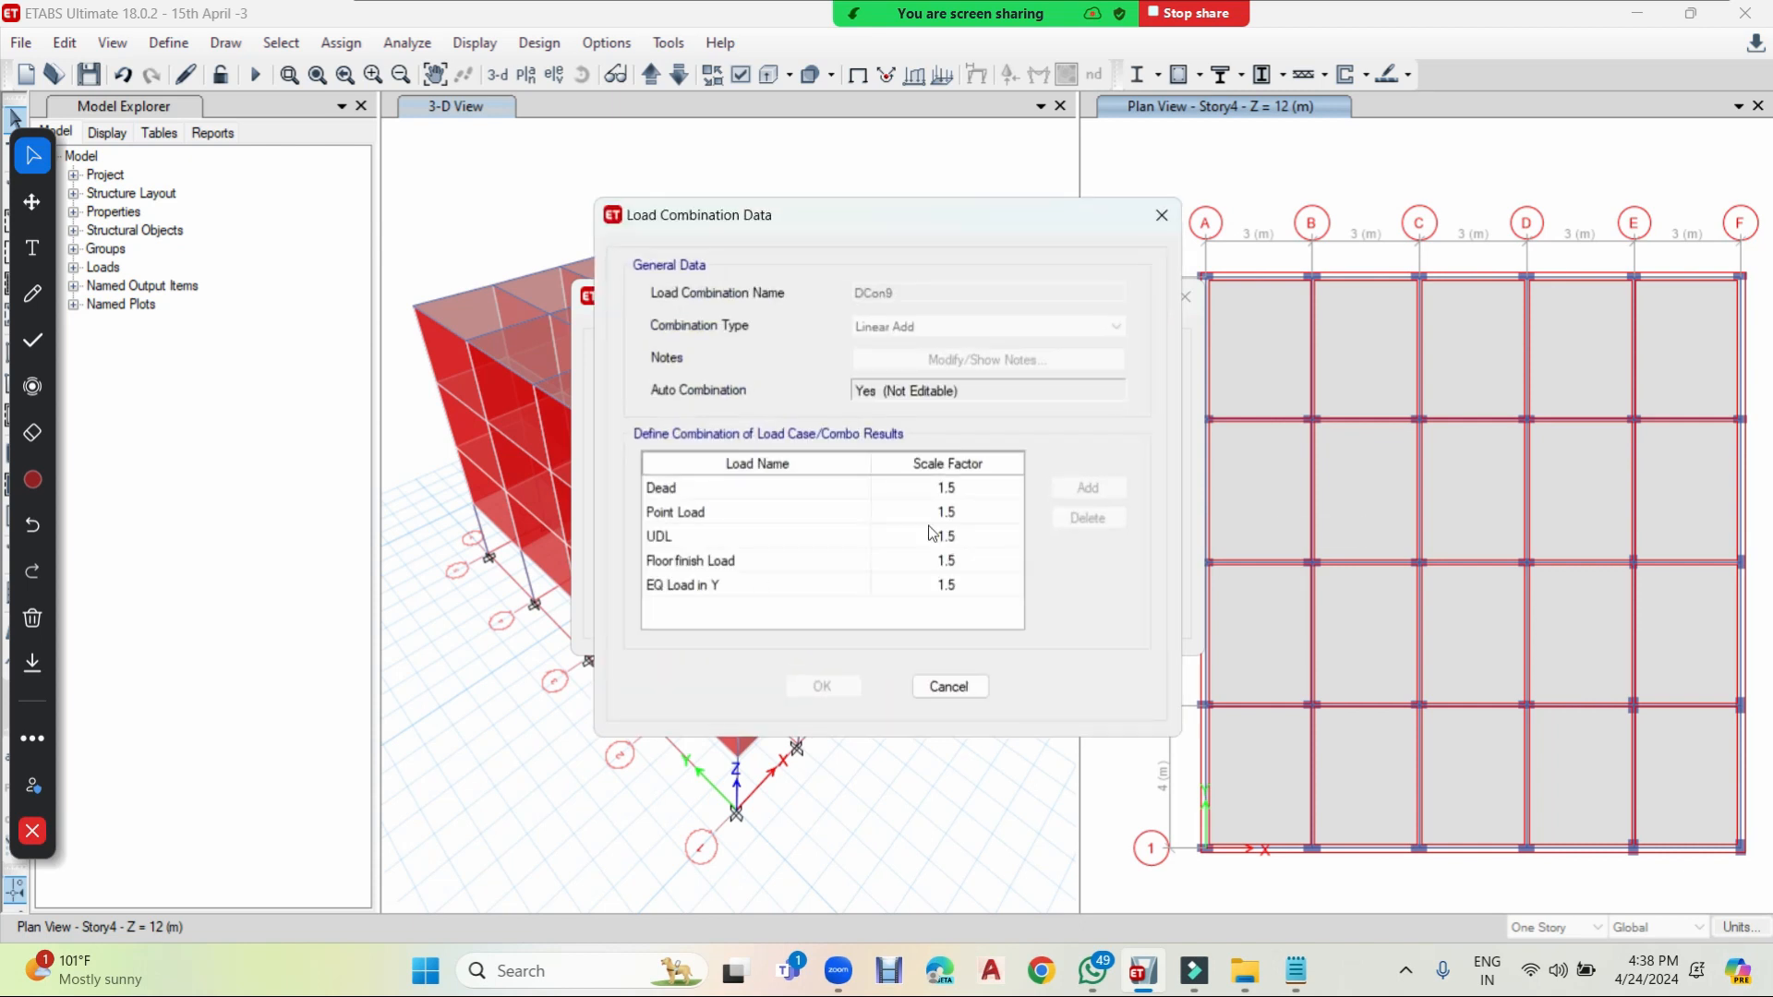
pyautogui.click(1162, 216)
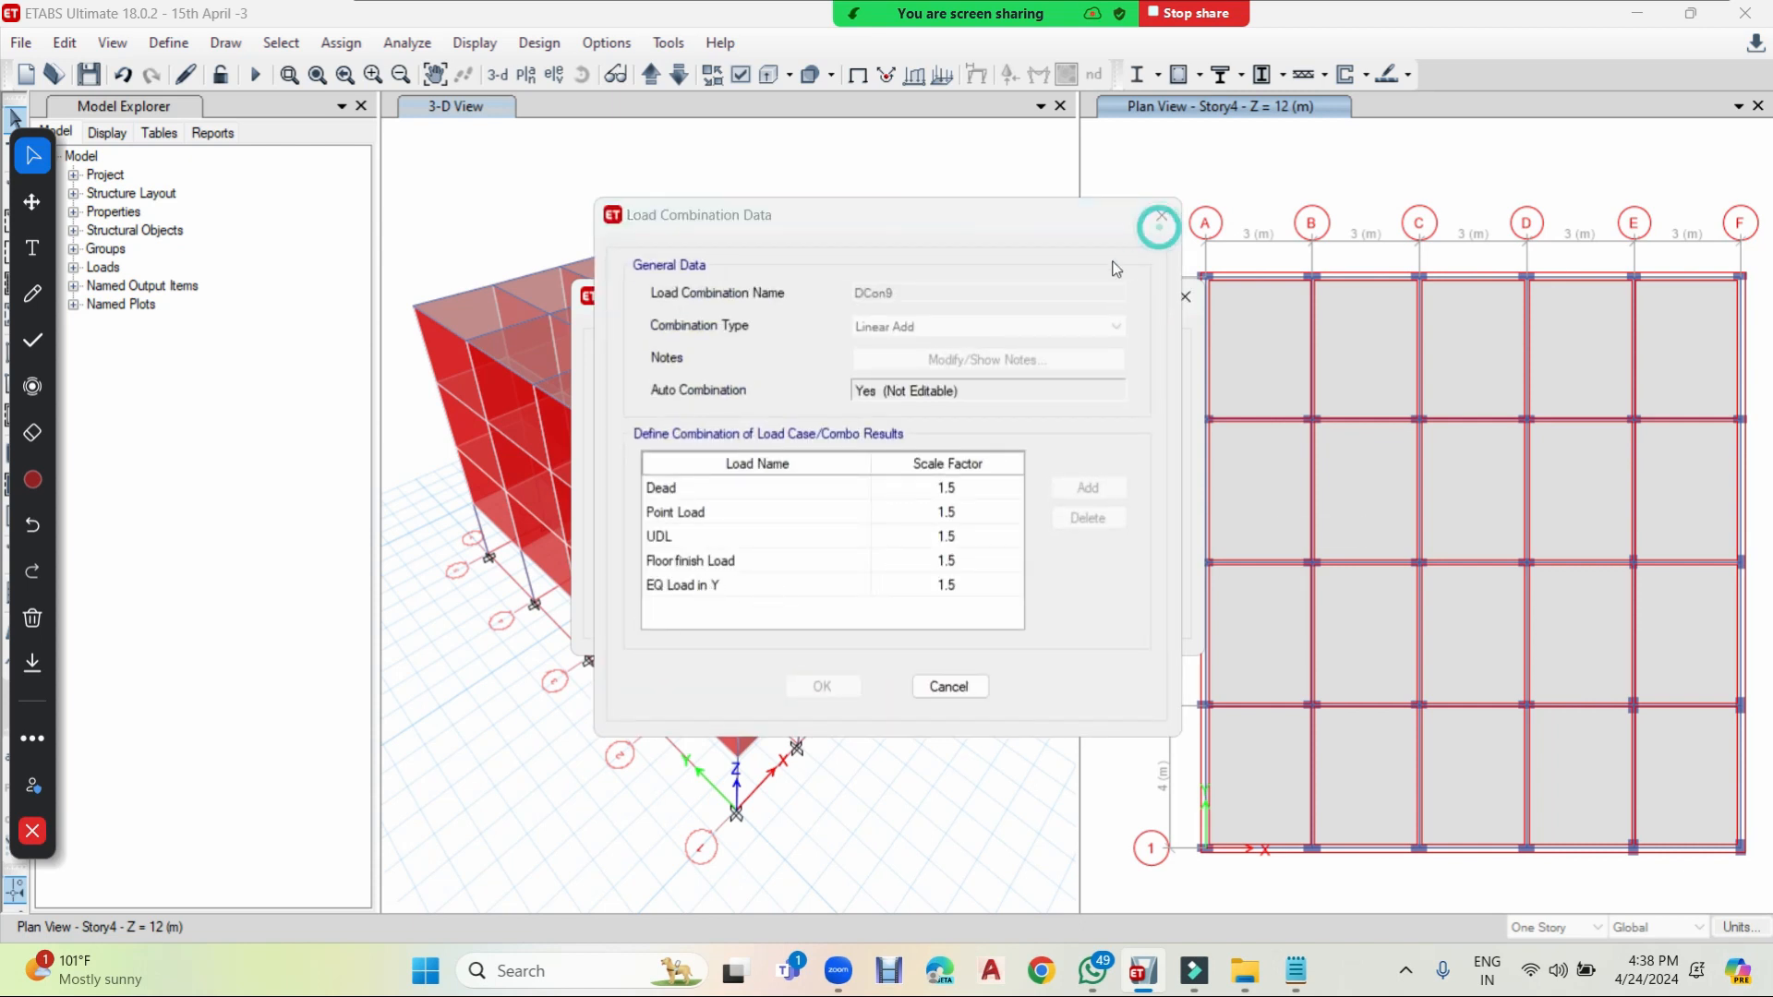
pyautogui.click(1001, 611)
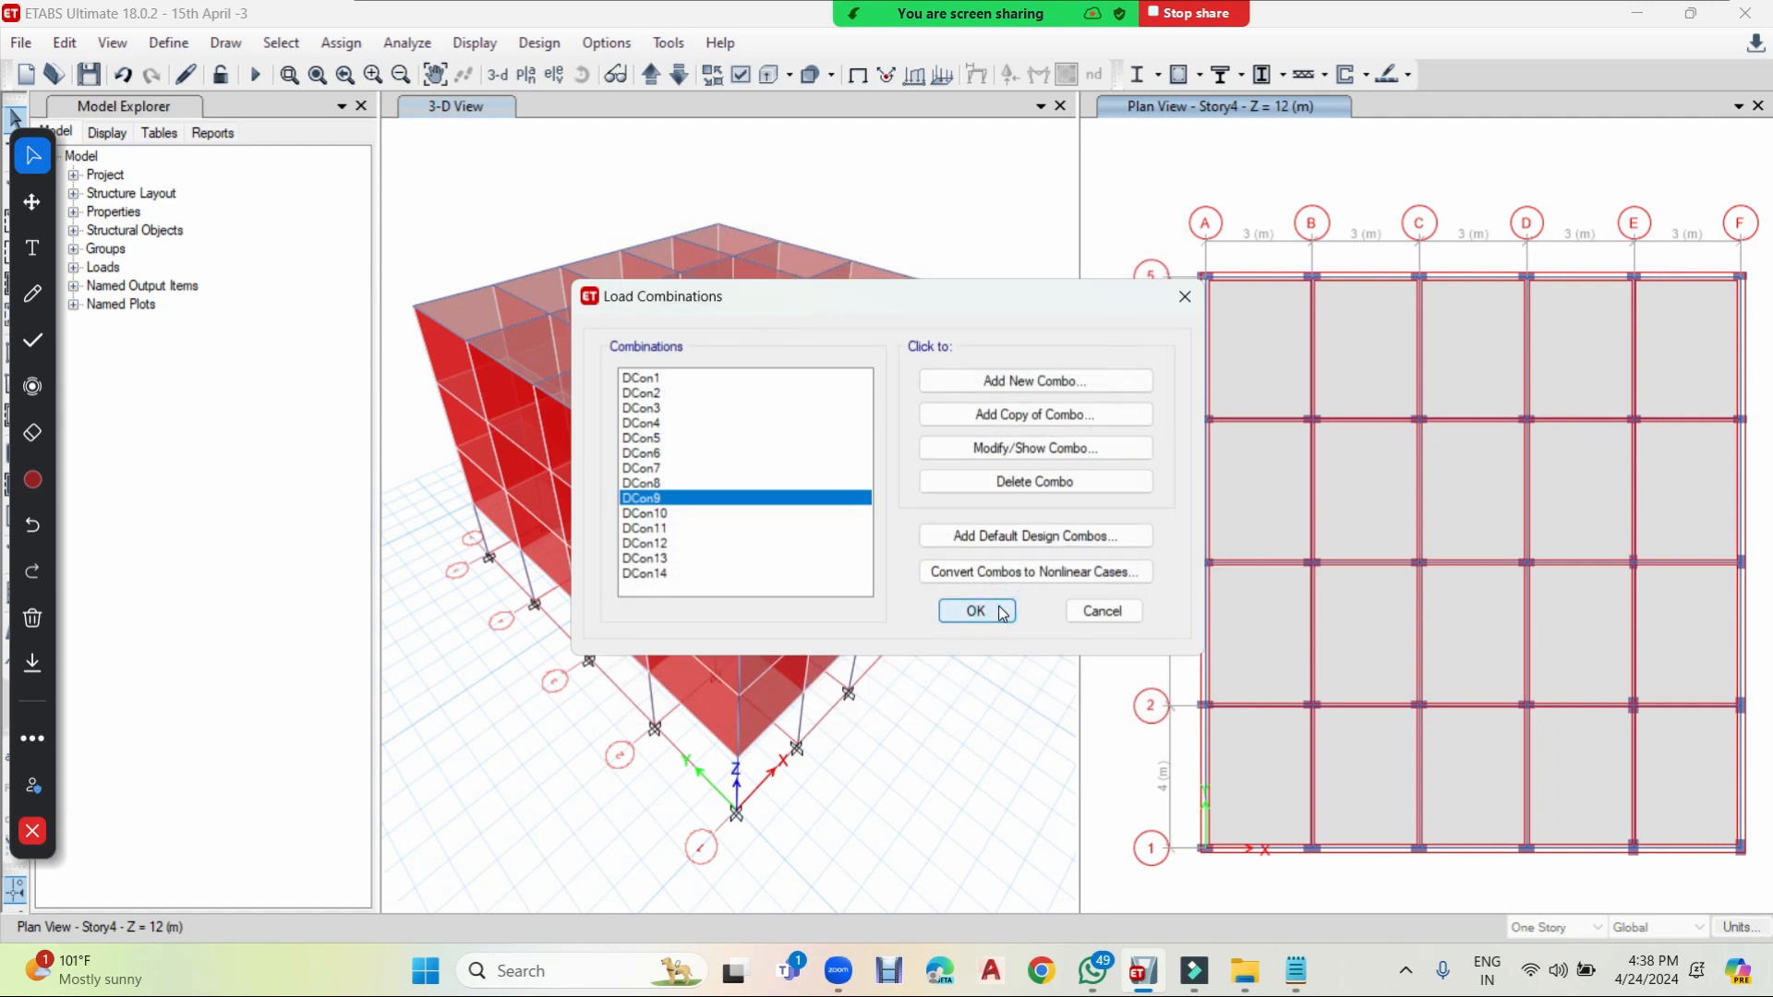
# - Place a wide text annotation above the 3D model and write 1.5(DL) as its first line
pyautogui.click(32, 248)
pyautogui.click(473, 195)
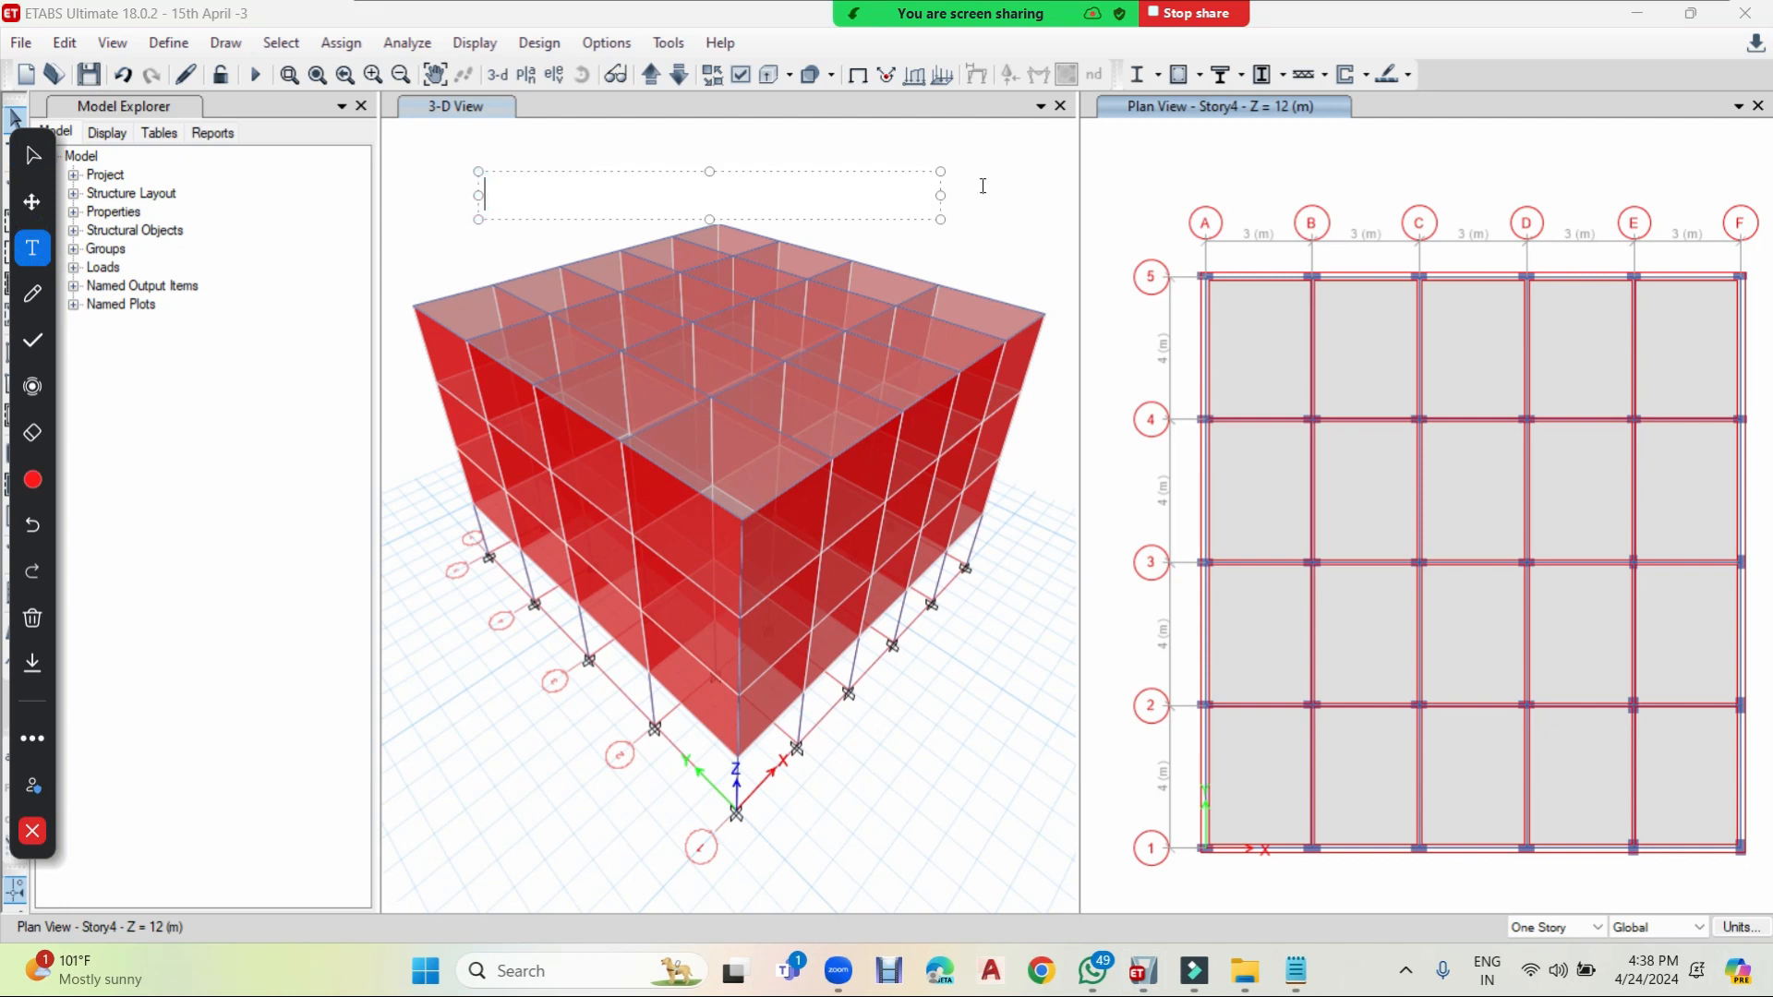
pyautogui.moveTo(939, 195); pyautogui.dragTo(1204, 197)
pyautogui.click(602, 191)
pyautogui.write('1.5')
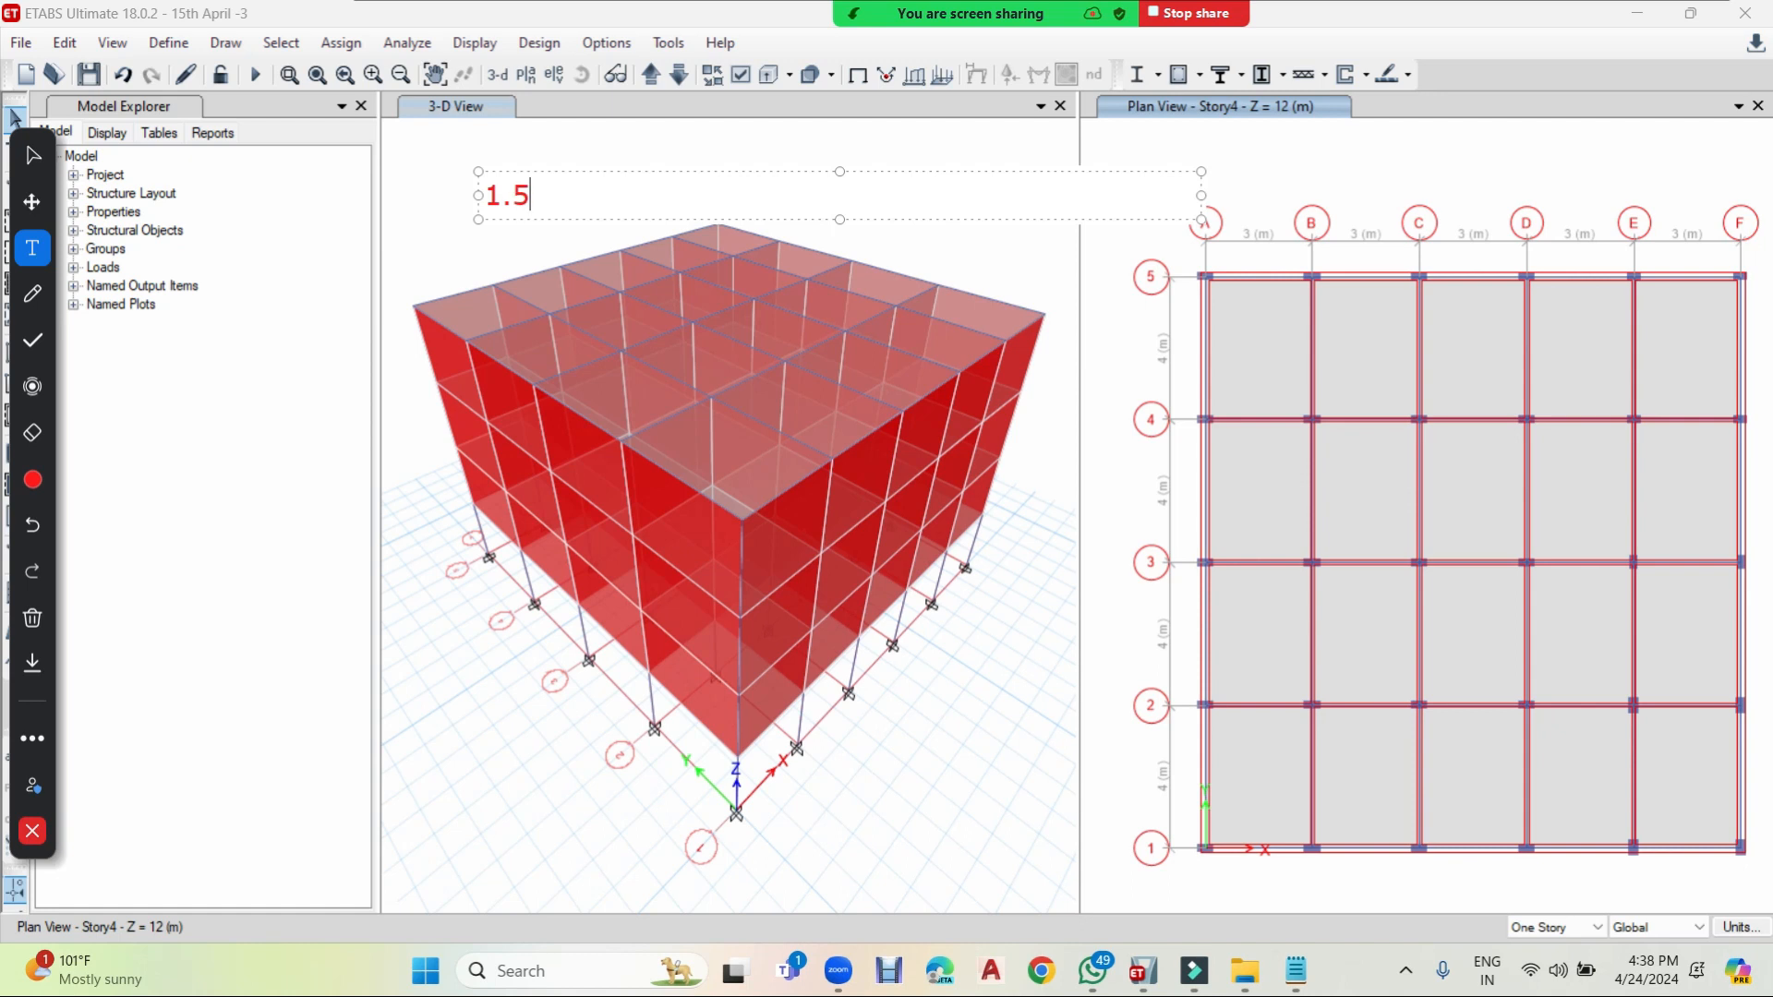
pyautogui.write('(DL)')
pyautogui.press('Return')
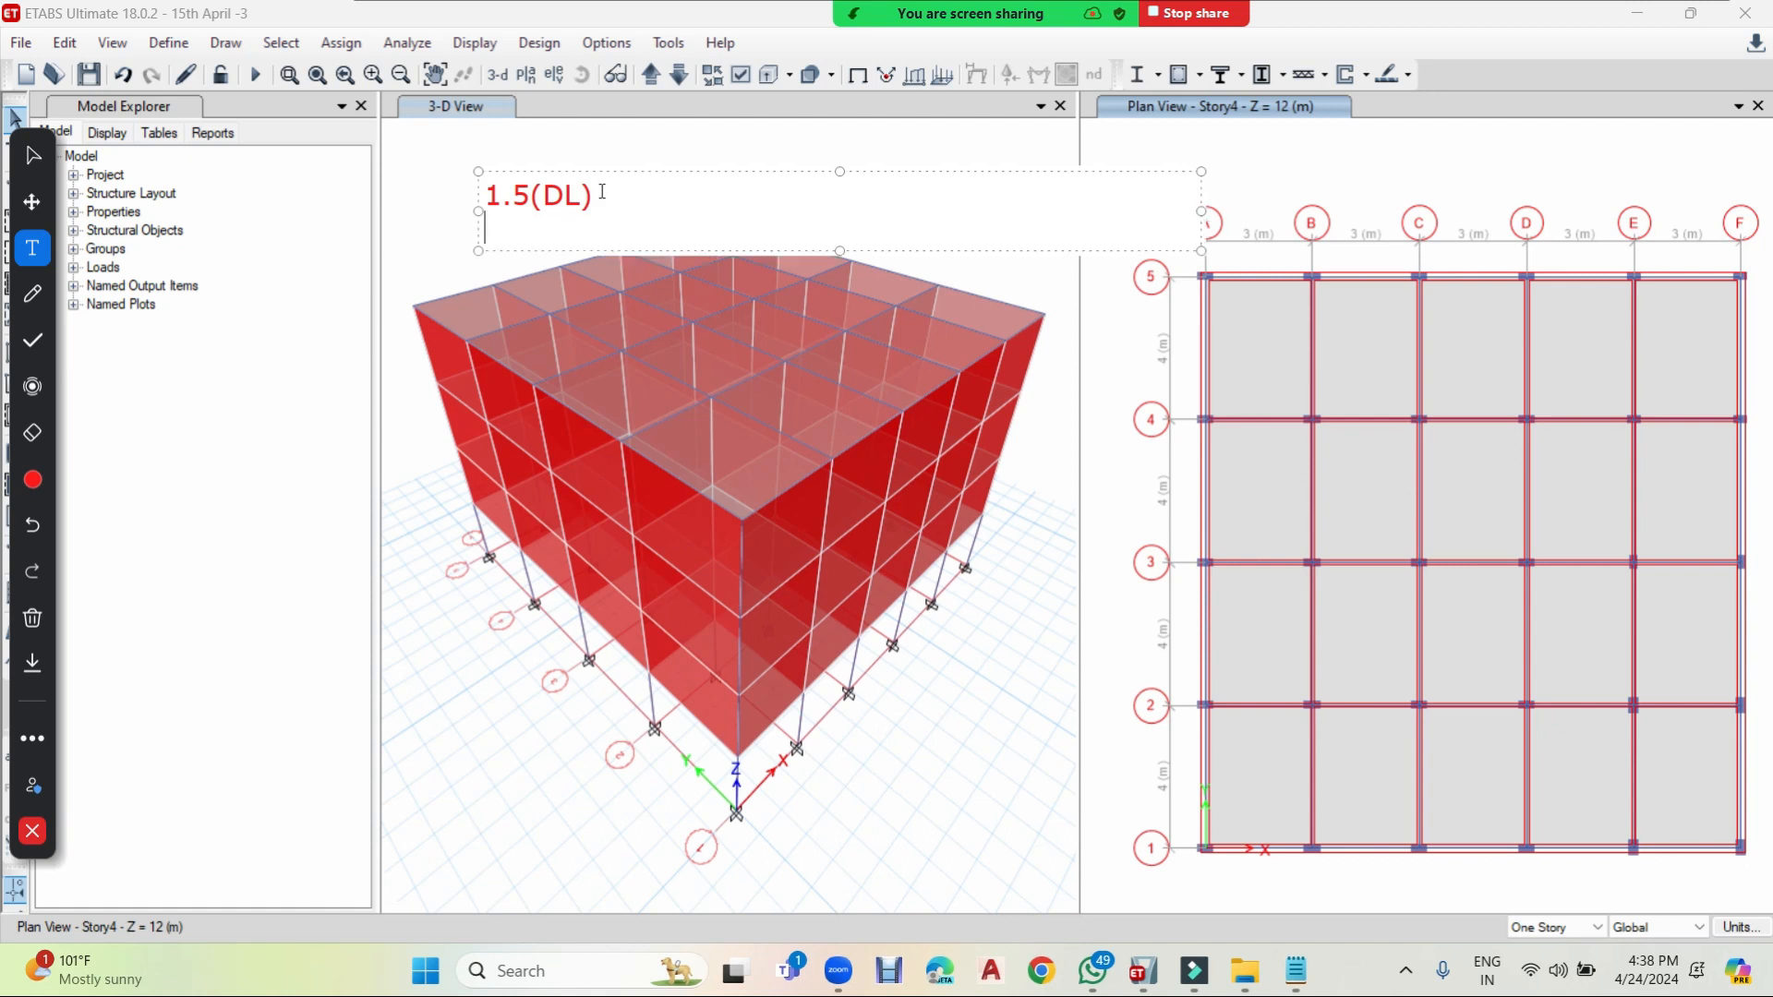
# - Add the lines 1.5(Dl+LL), 1.2(DL+LL+EQx) and 1.2(DL+LL+EQy) to the annotation and return to the 3D view
pyautogui.write('1.5(Dl+LL)')
pyautogui.press('Return')
pyautogui.write('1.2')
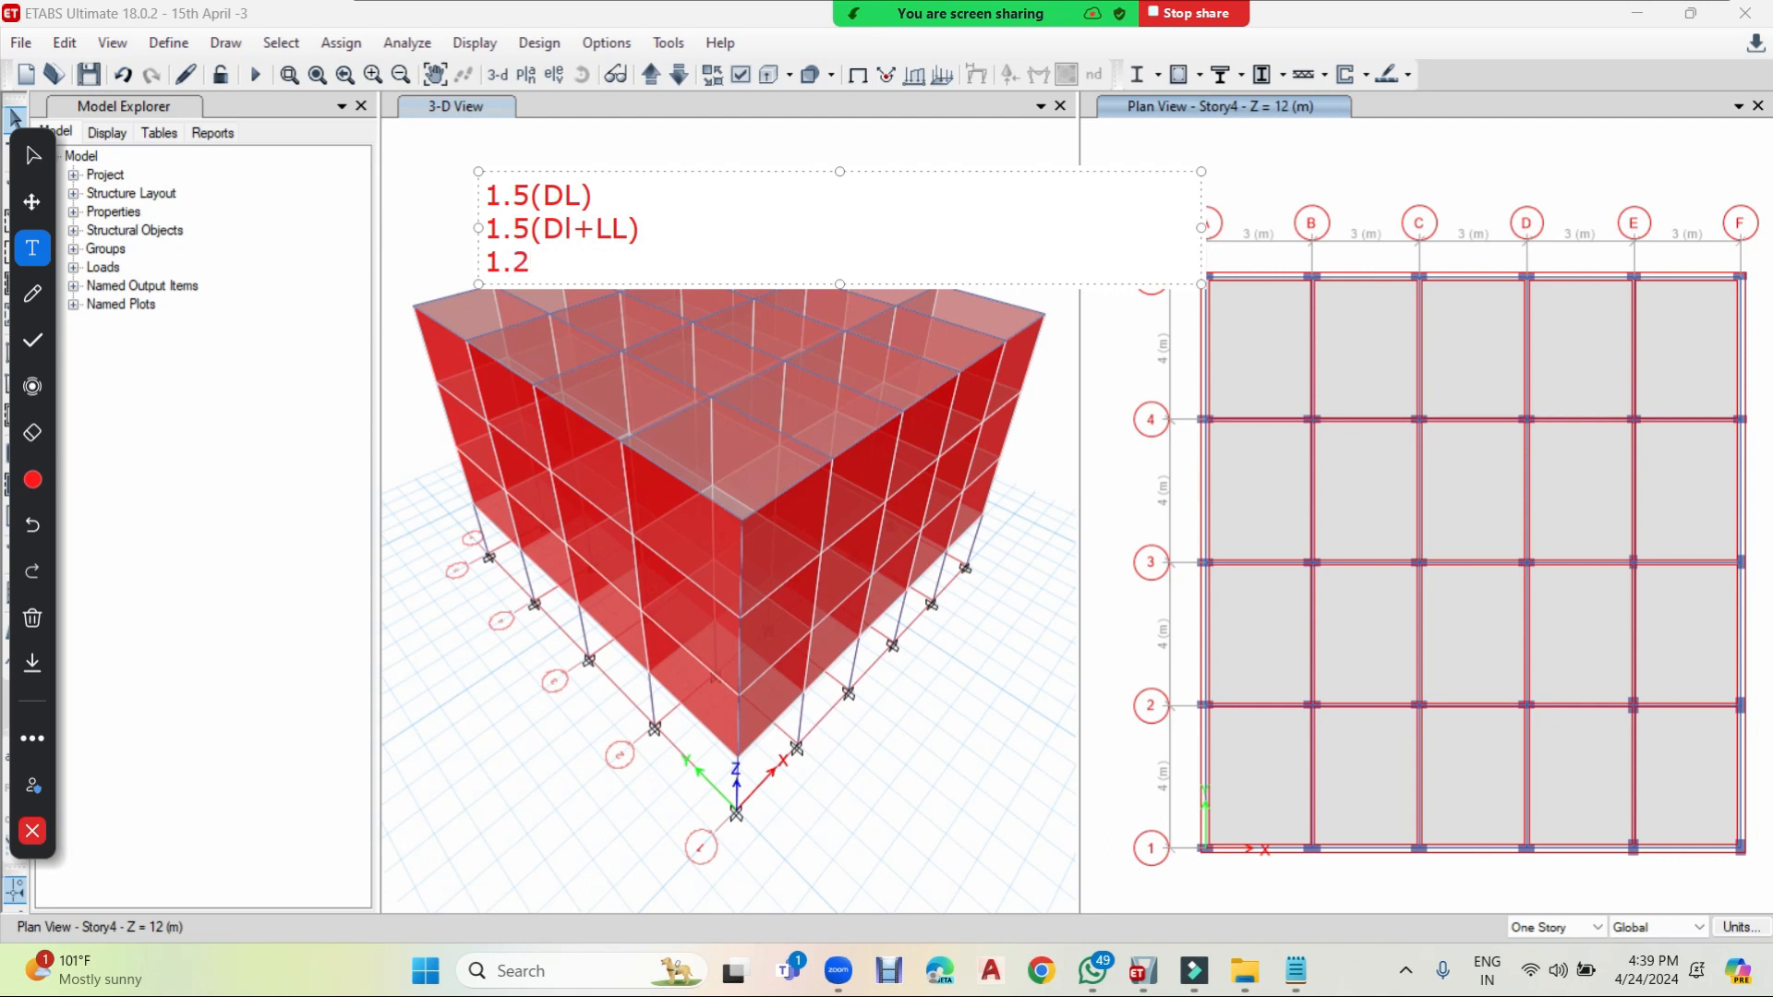
pyautogui.write('(DL+LL+EQx')
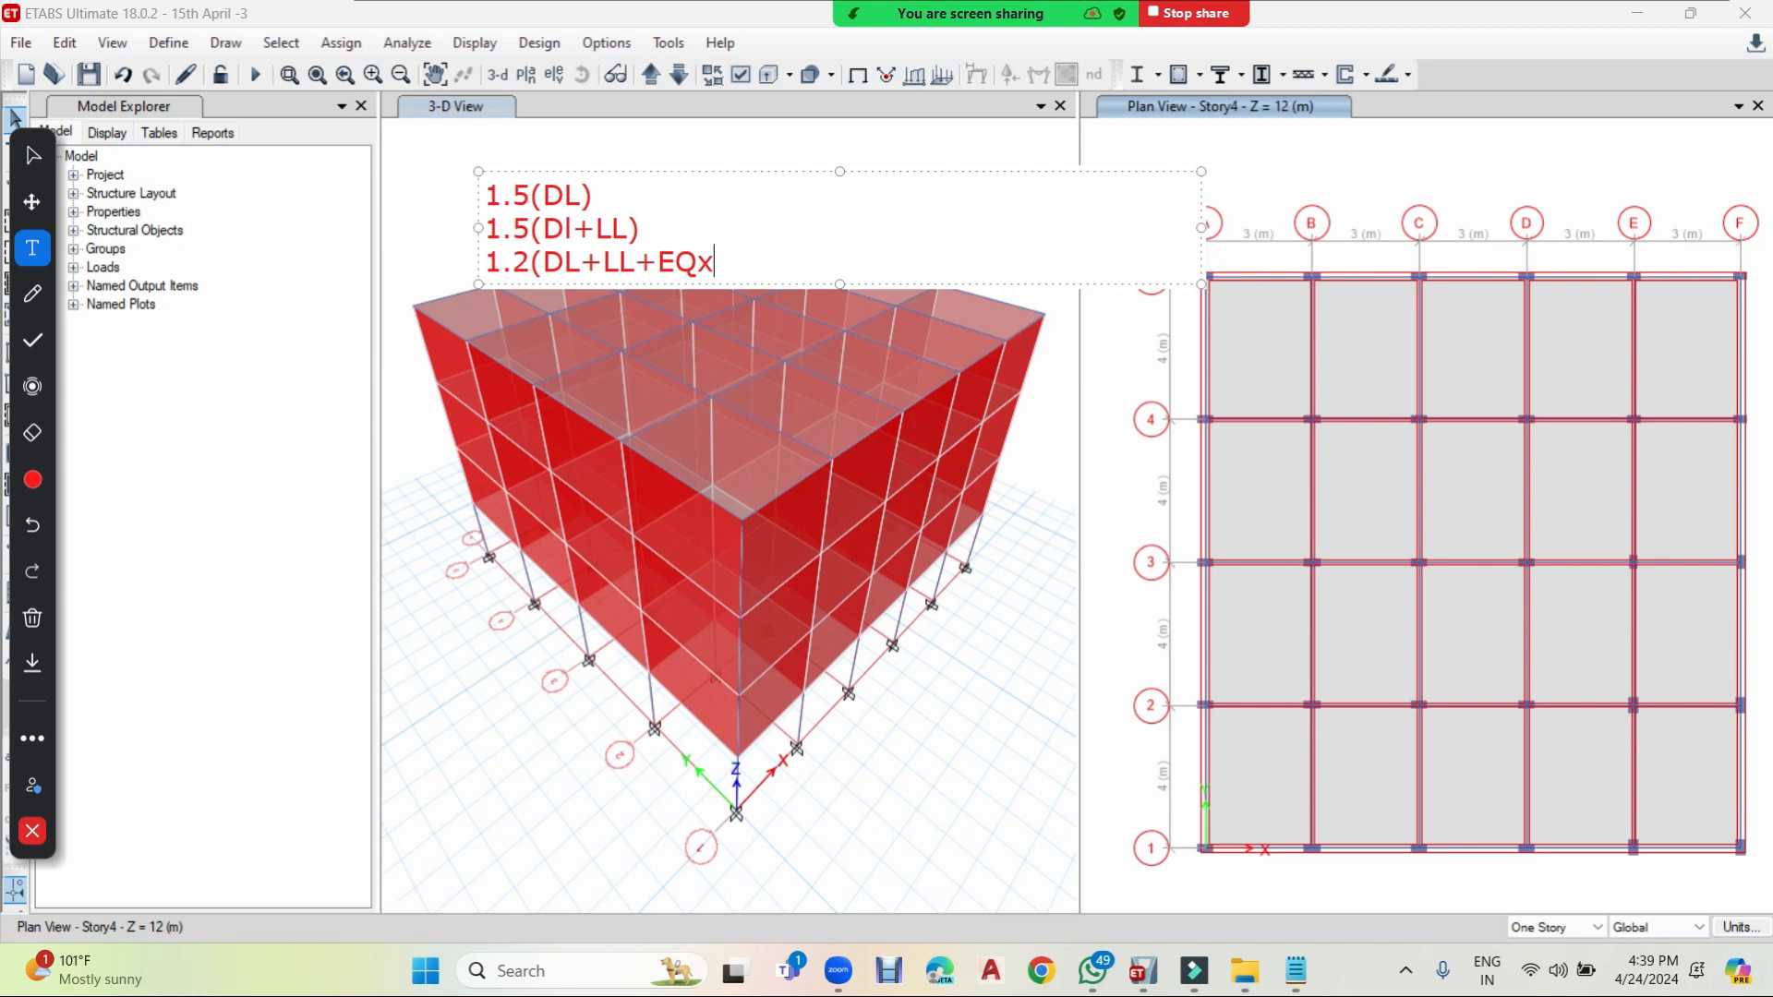
pyautogui.write(')')
pyautogui.press('Return')
pyautogui.write('1.2')
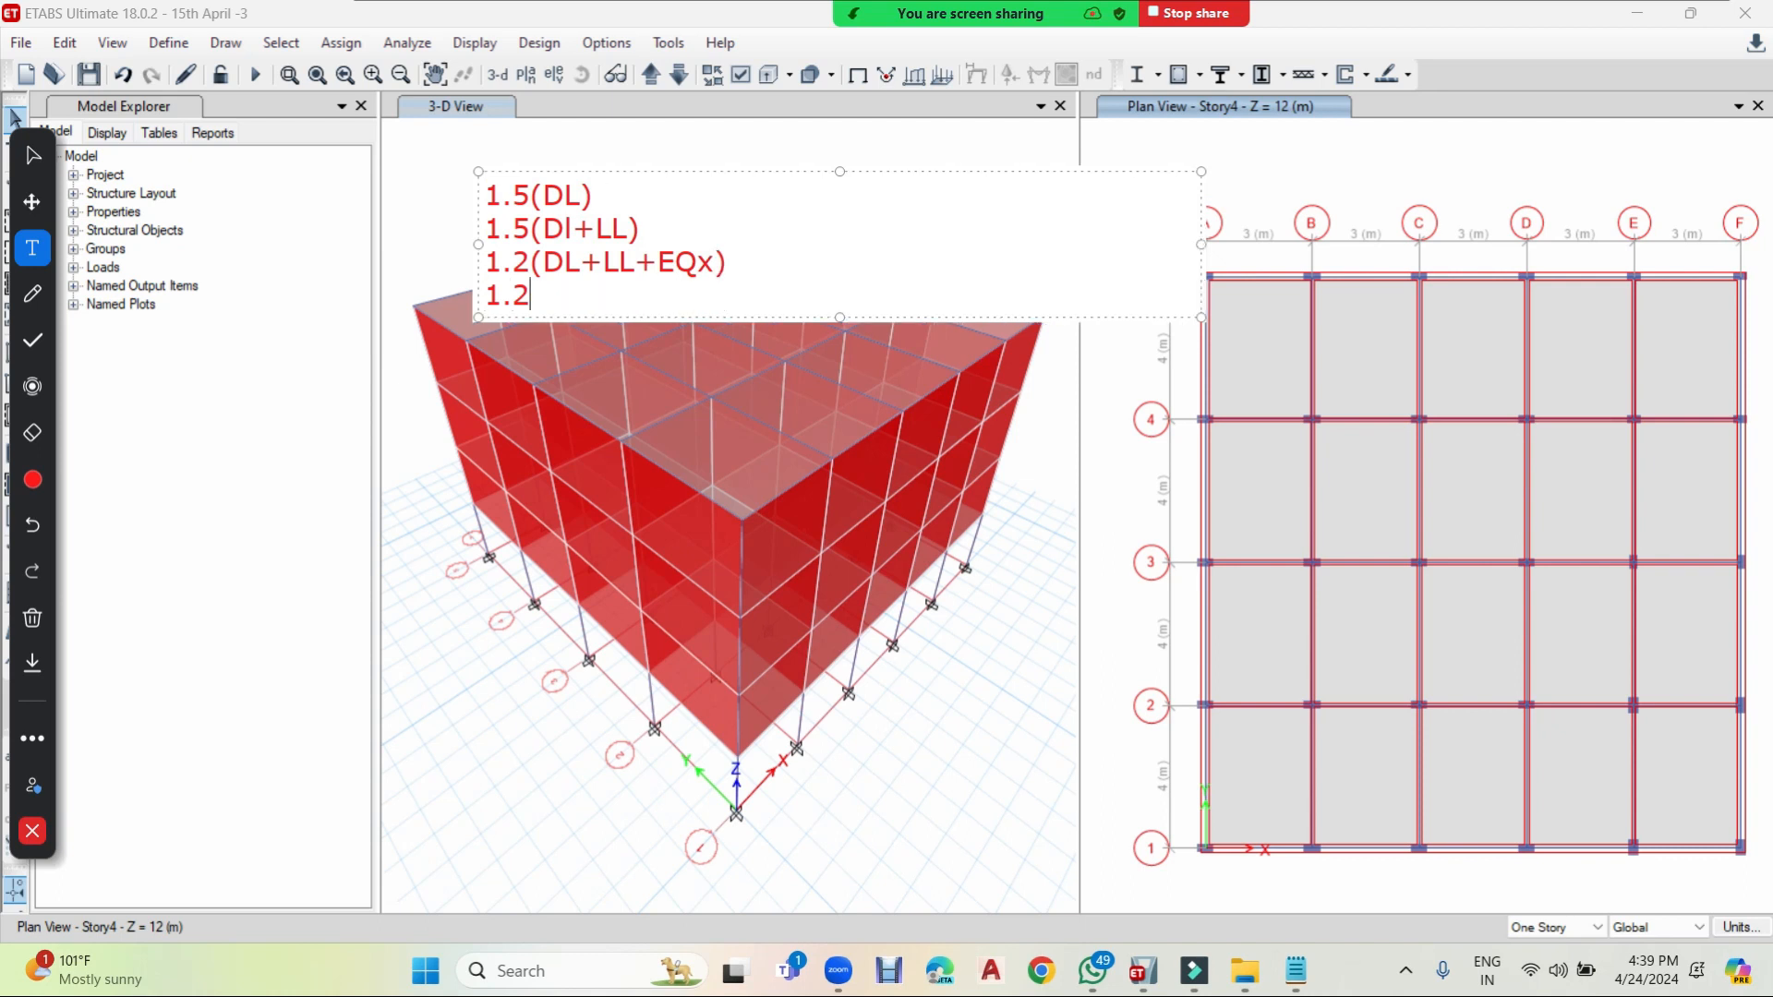
pyautogui.write('(DL+LL+EQy)')
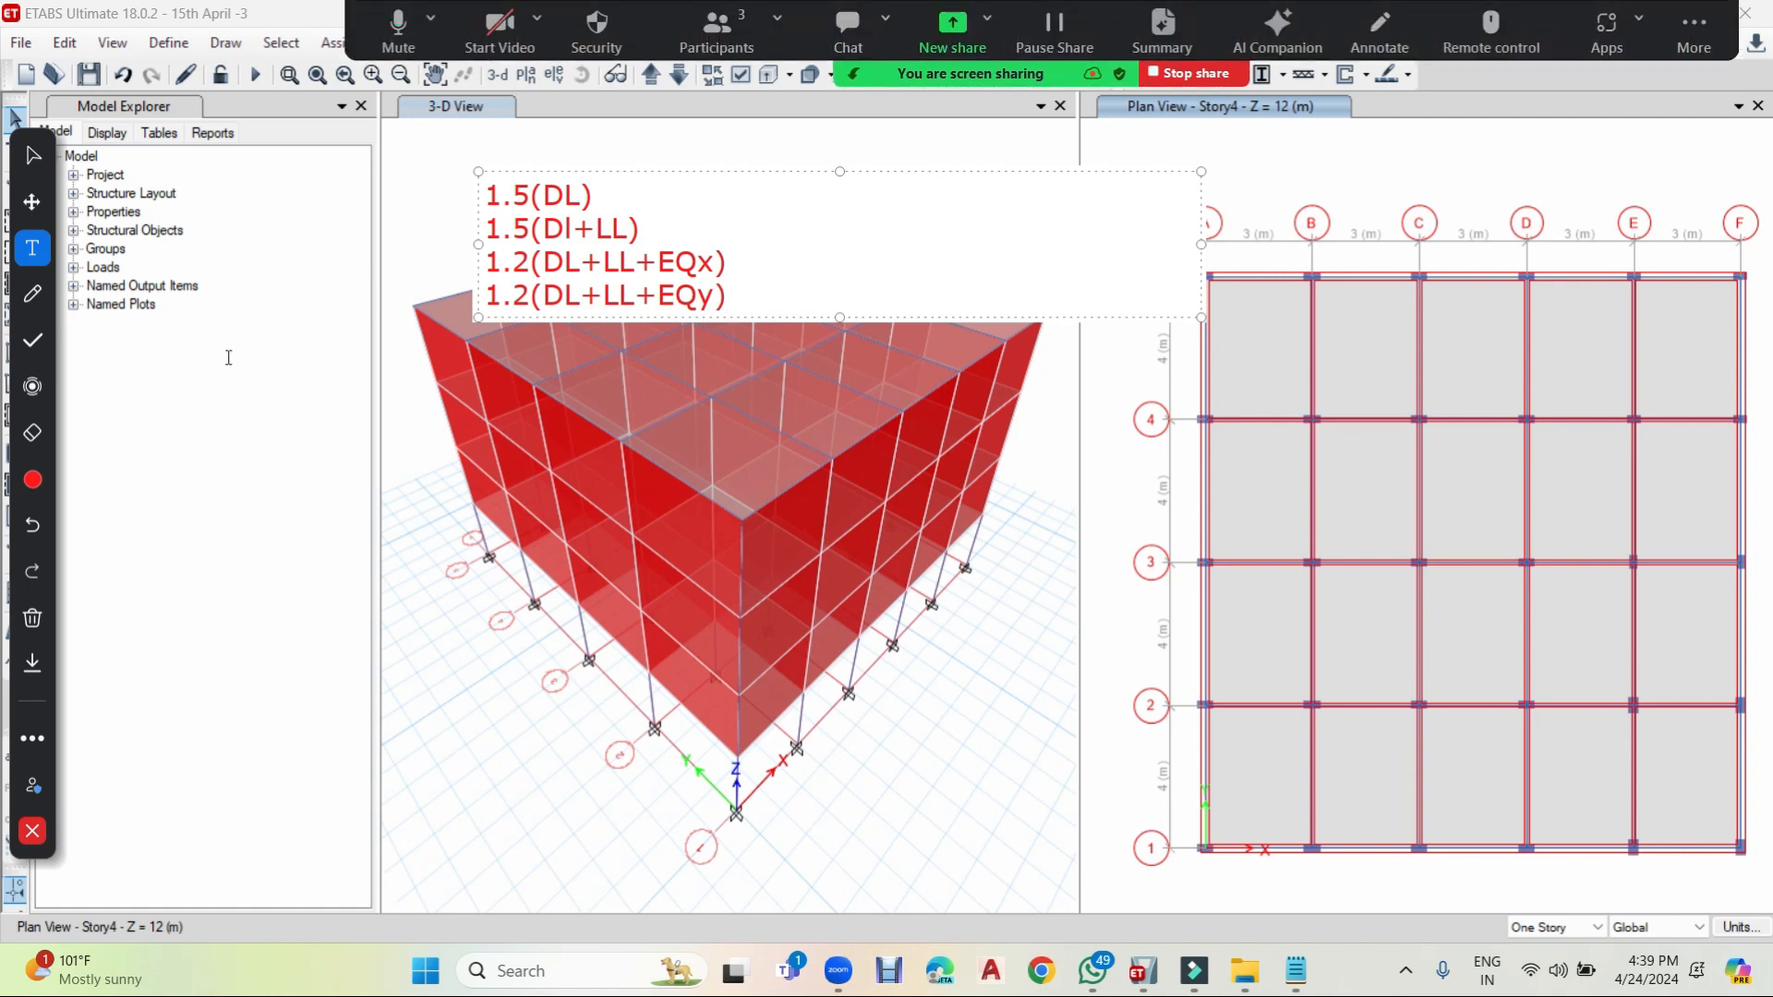
pyautogui.click(33, 155)
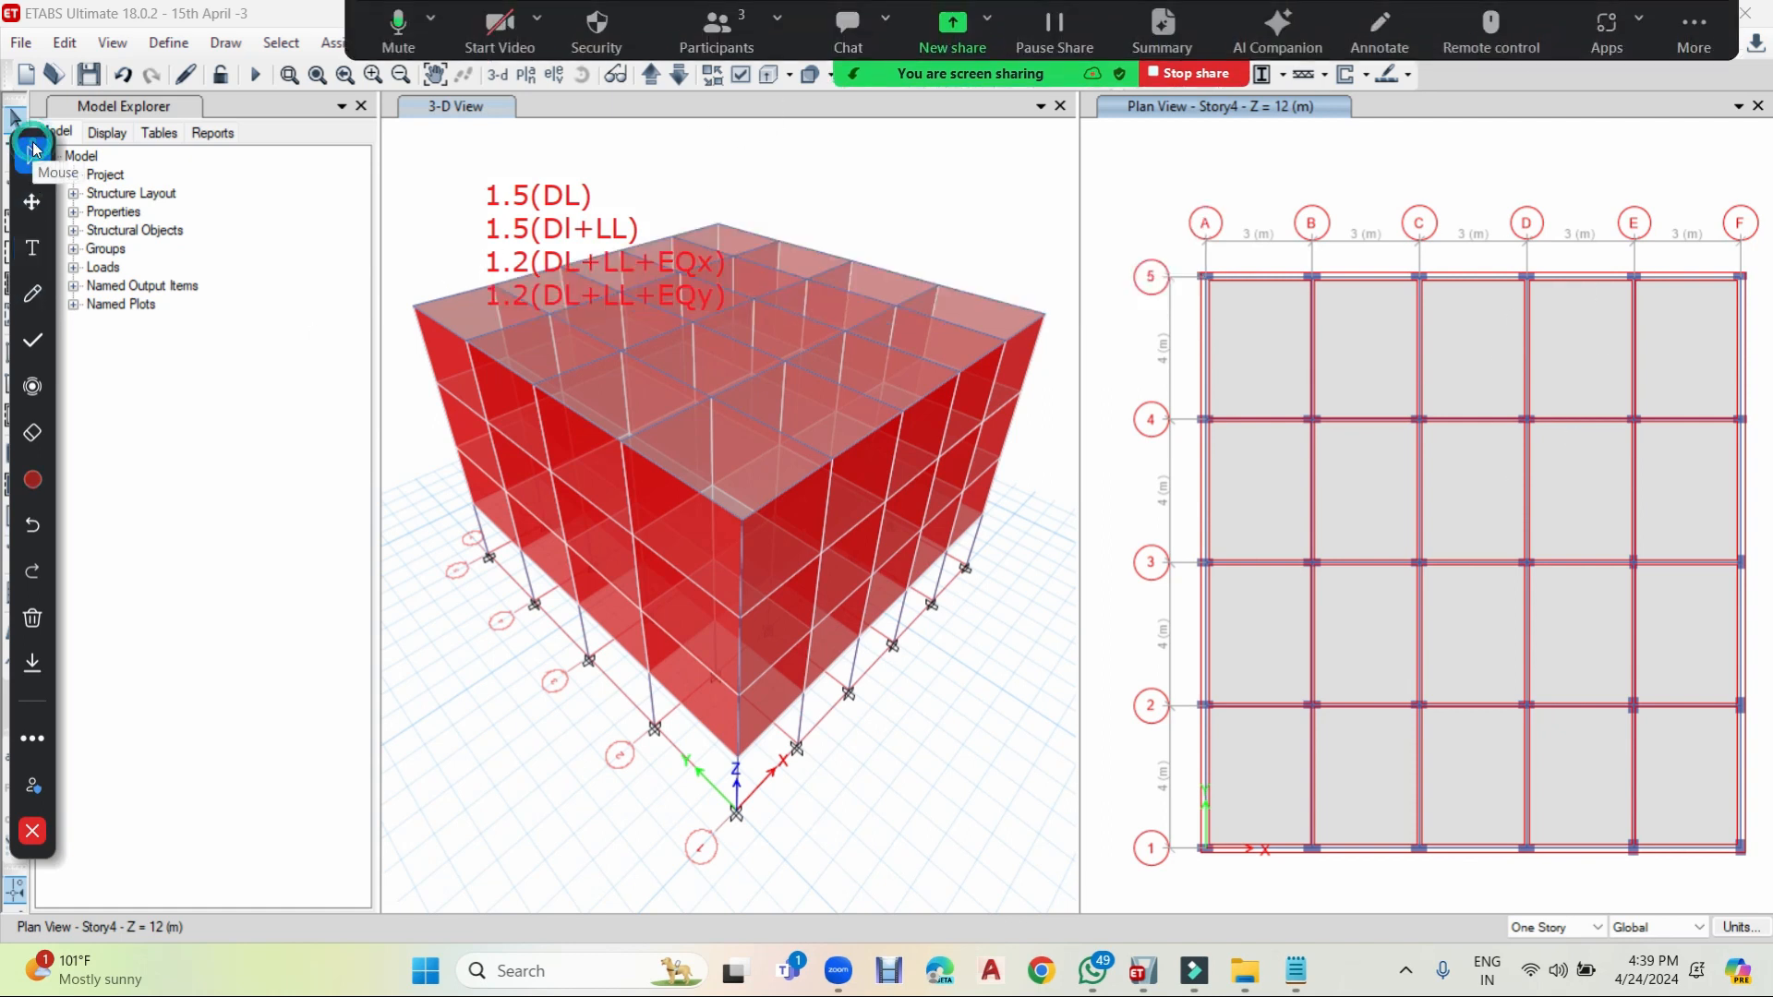
pyautogui.click(431, 257)
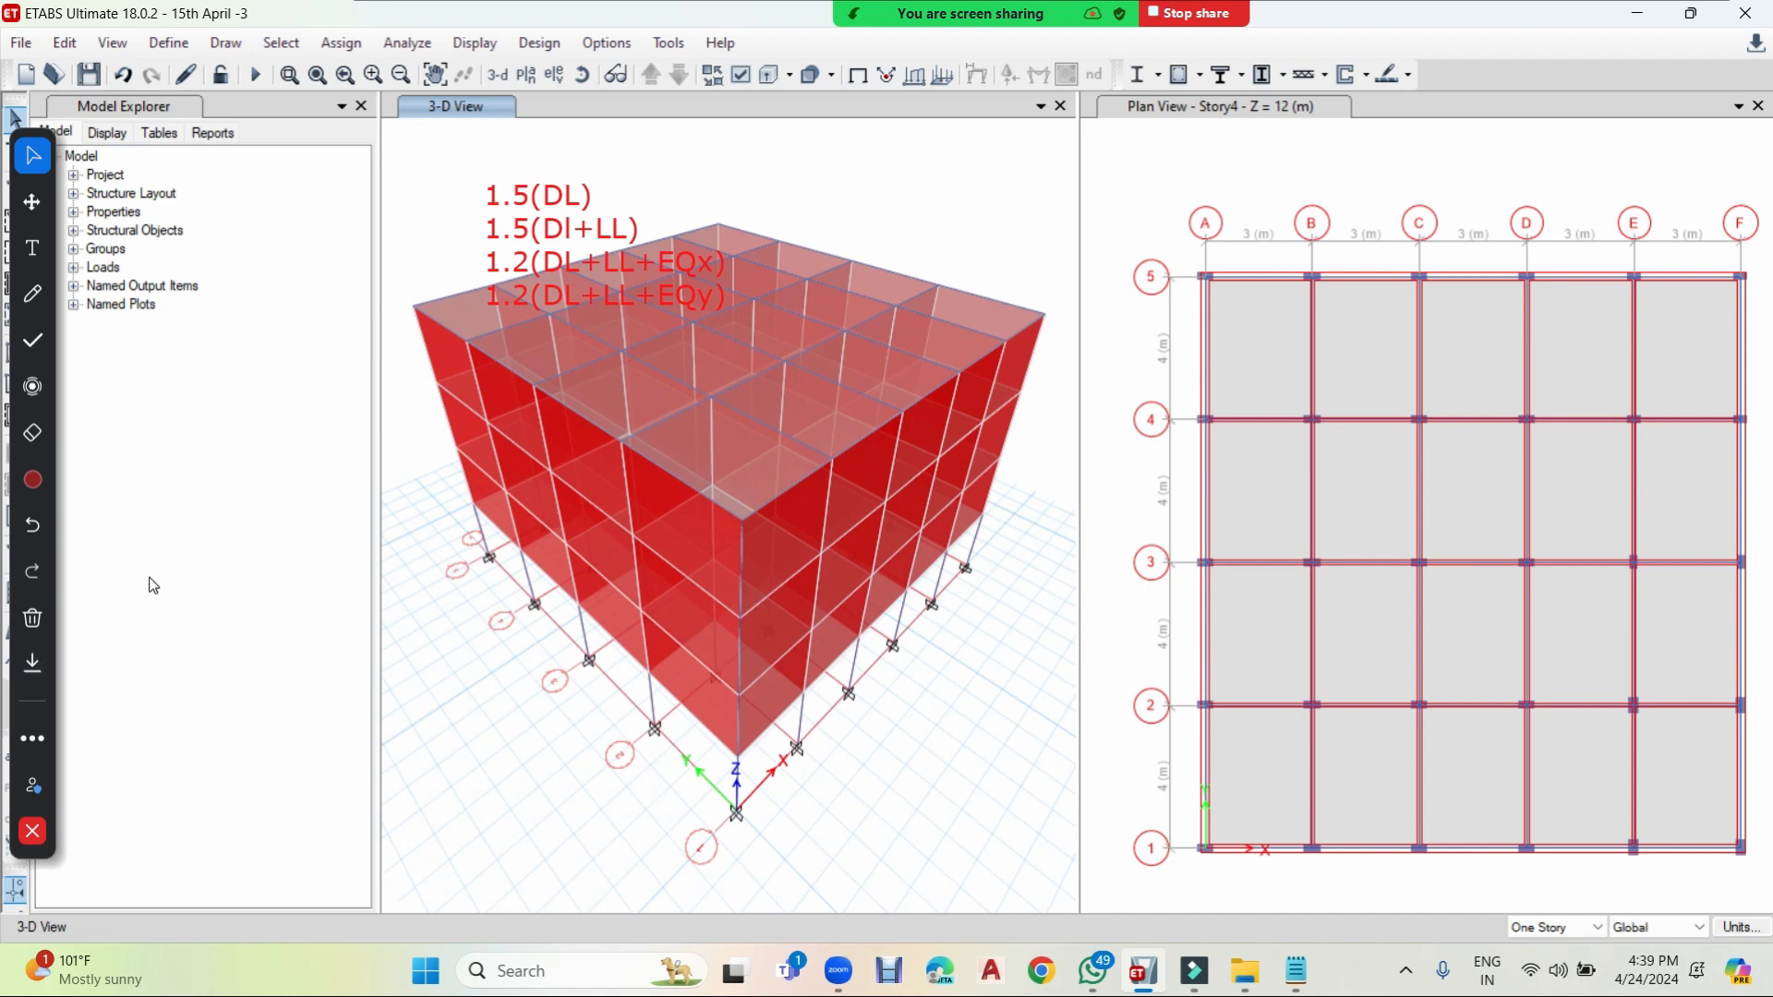
# - Set the Modal and Live cases to Do Not Run in the list of load cases to run
pyautogui.click(407, 43)
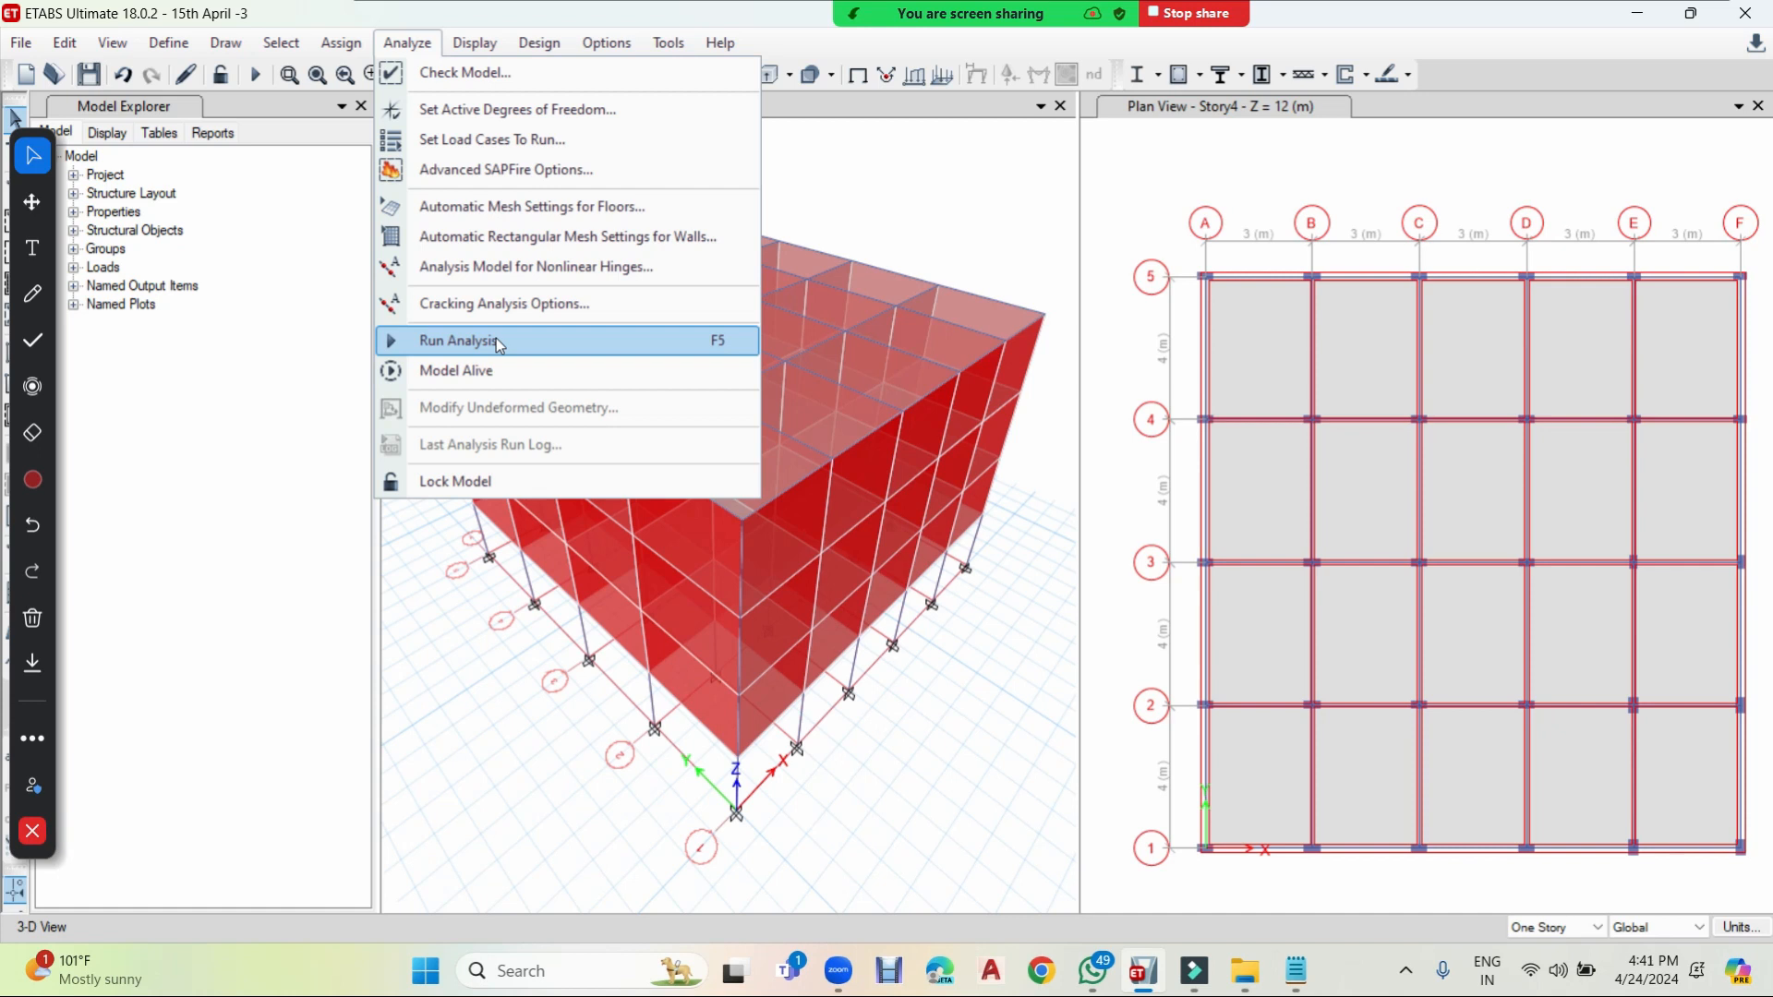
pyautogui.click(515, 151)
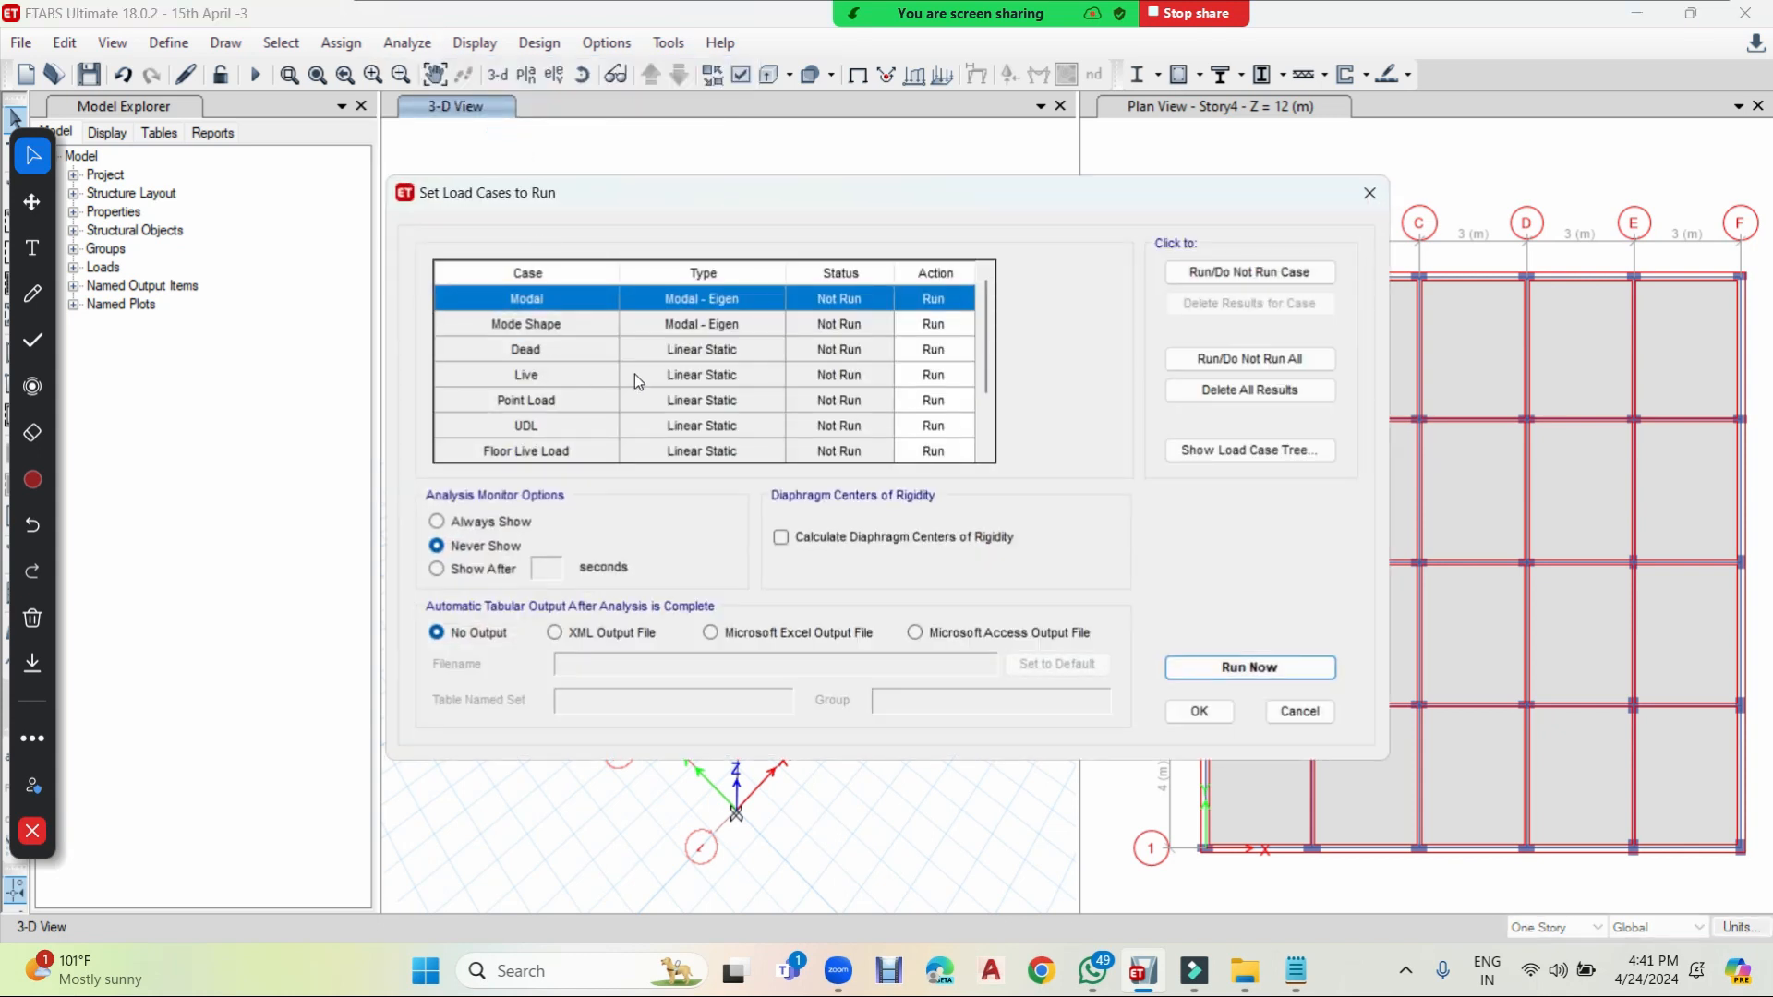
pyautogui.scroll(-2, 539, 391)
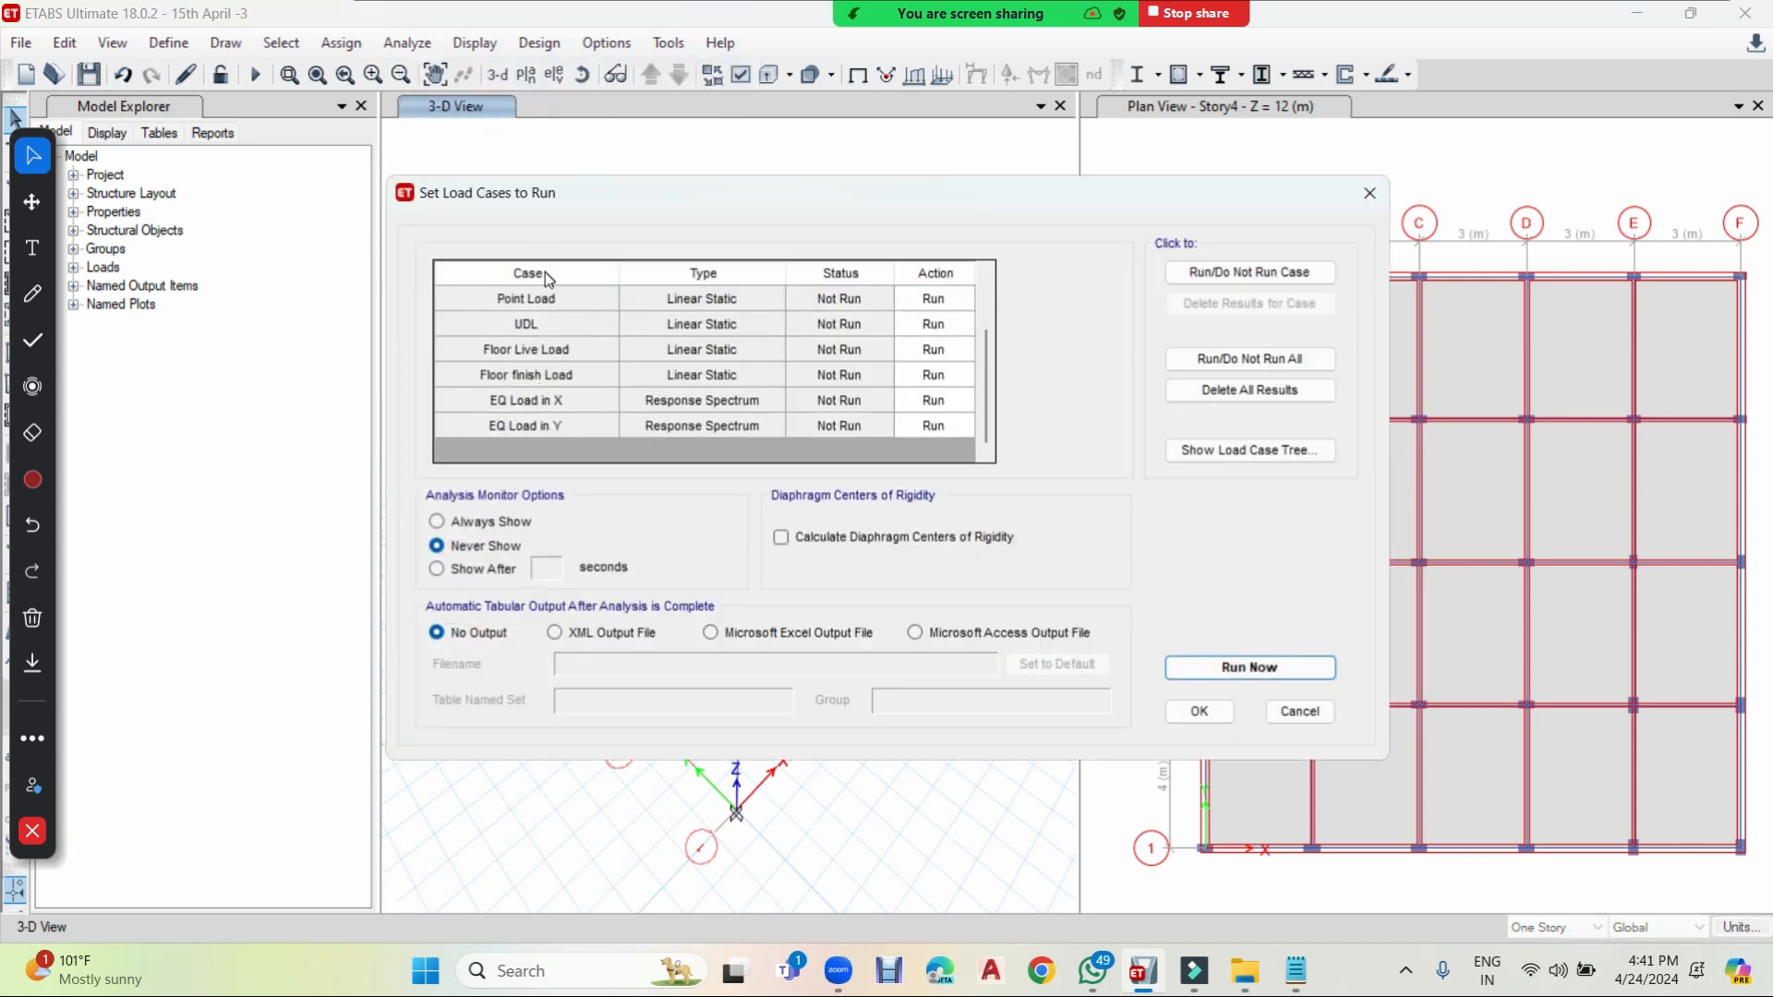
pyautogui.scroll(2, 543, 365)
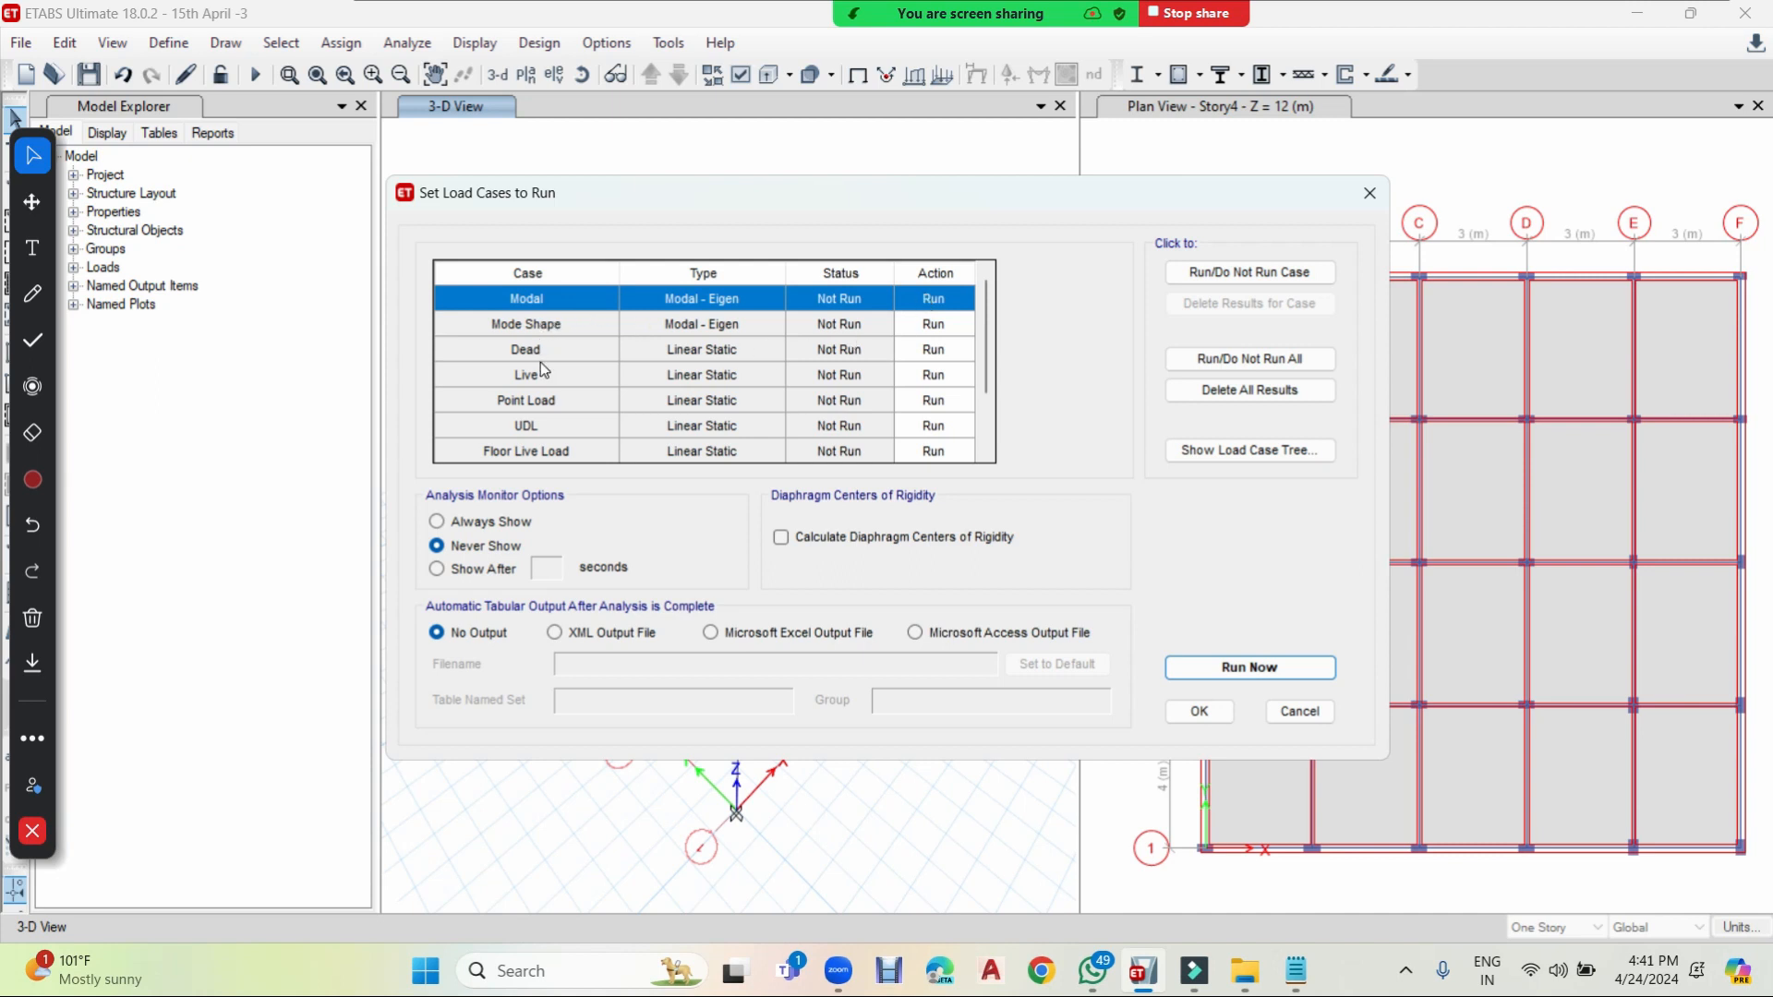
pyautogui.scroll(-1, 532, 401)
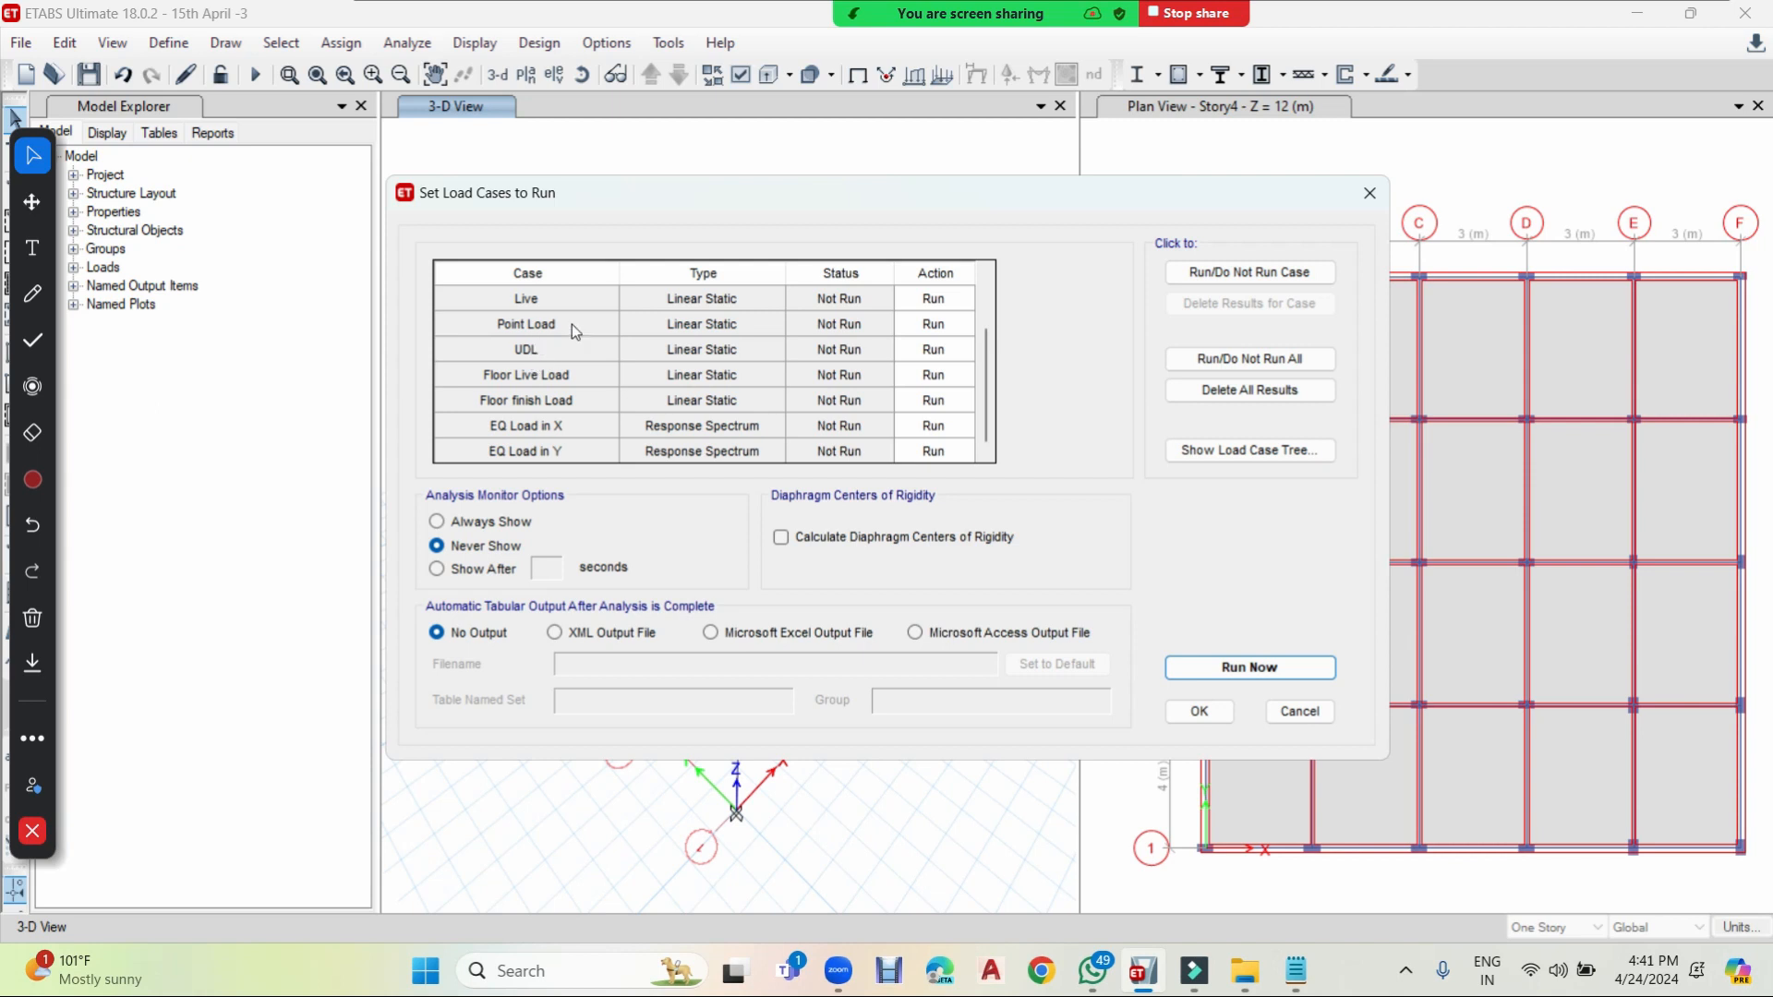
pyautogui.scroll(1, 628, 308)
pyautogui.click(627, 299)
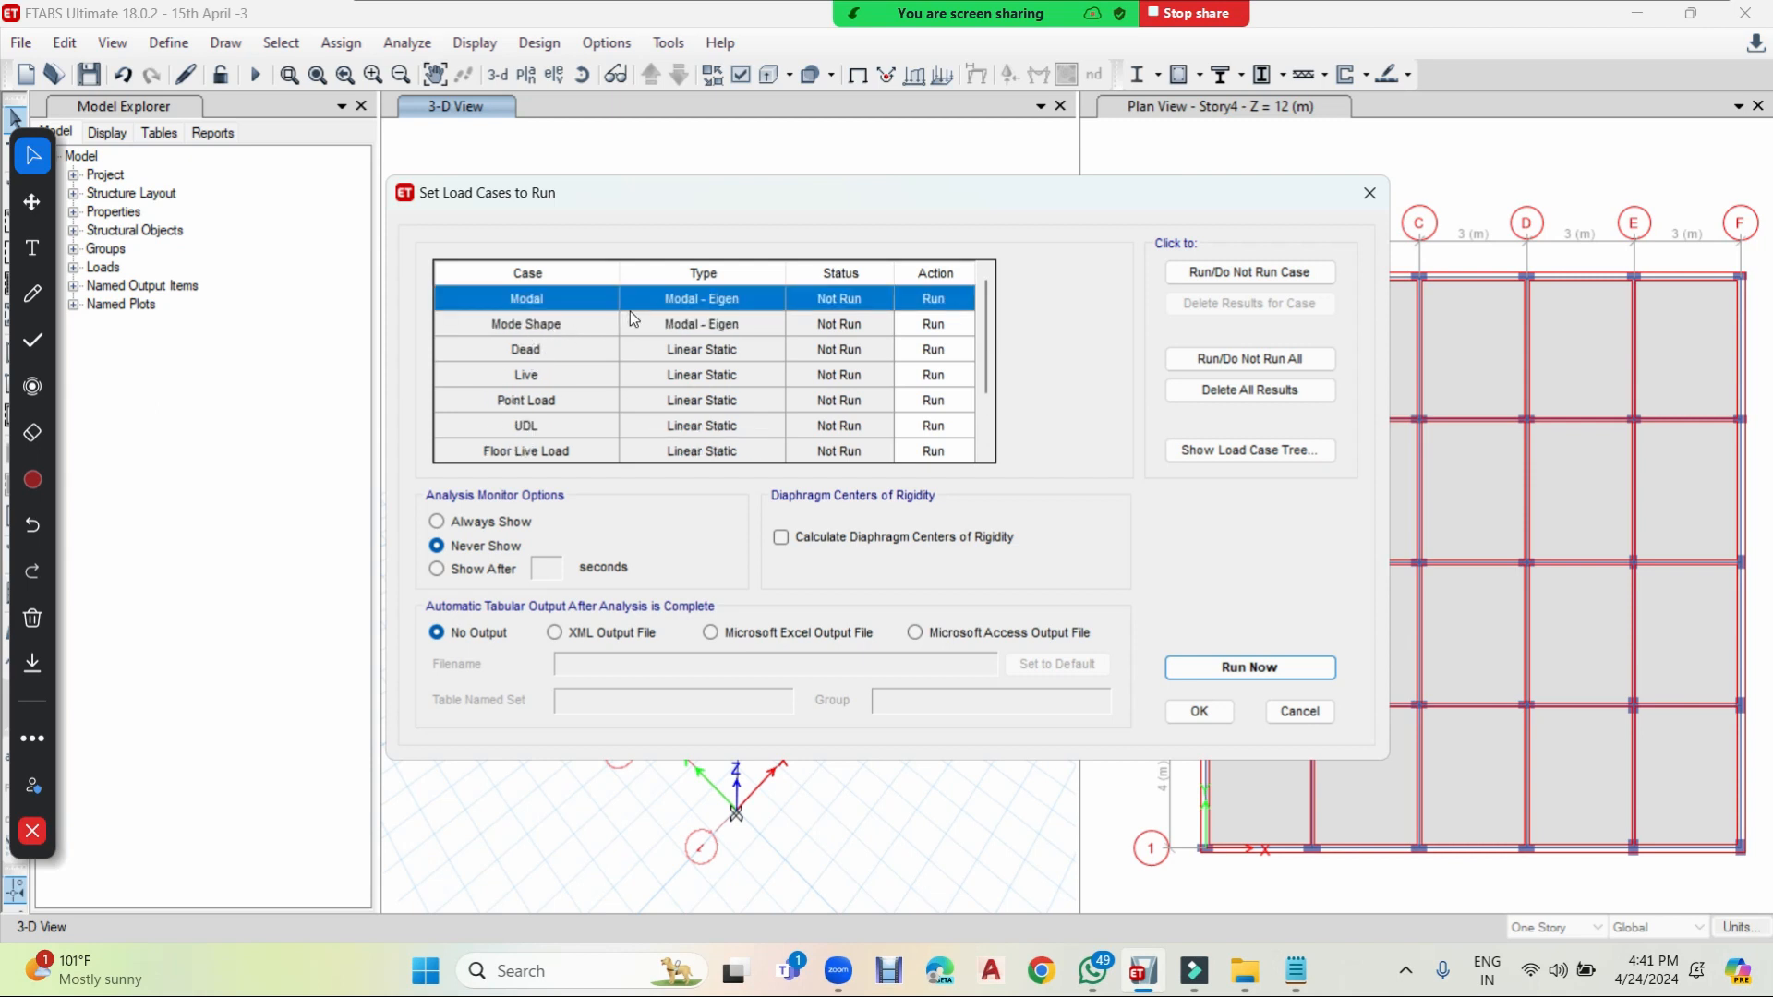
pyautogui.click(1276, 273)
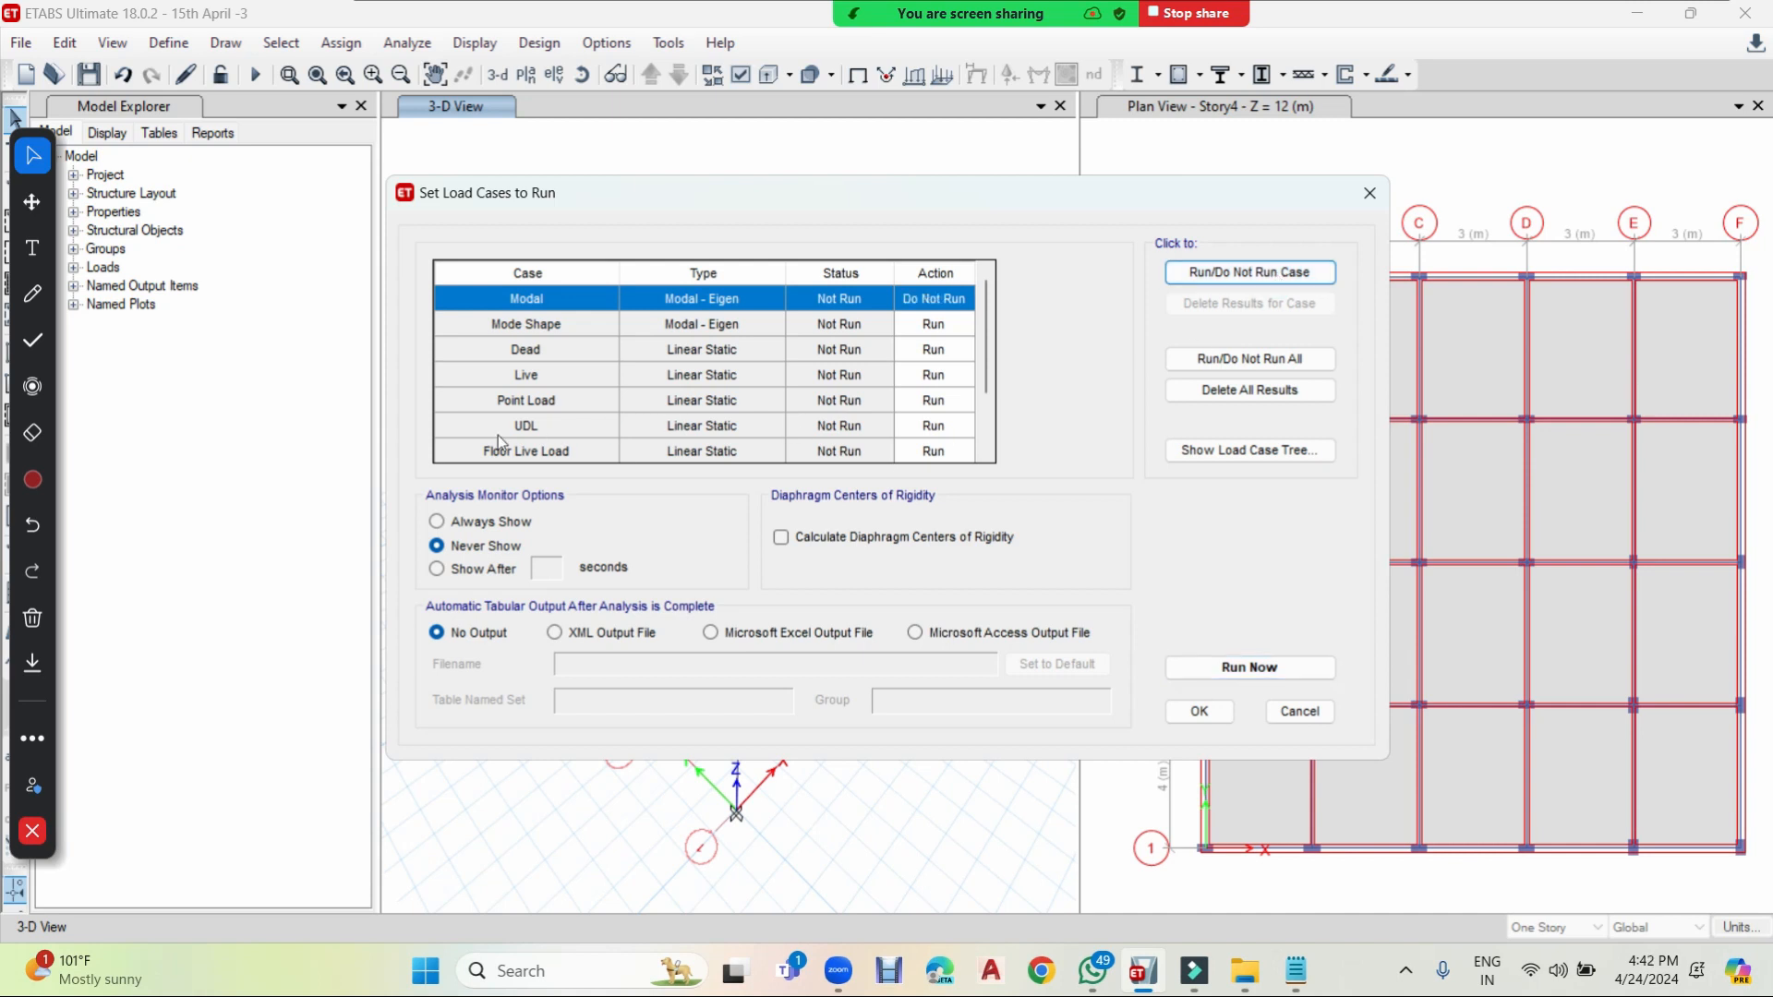
pyautogui.click(536, 375)
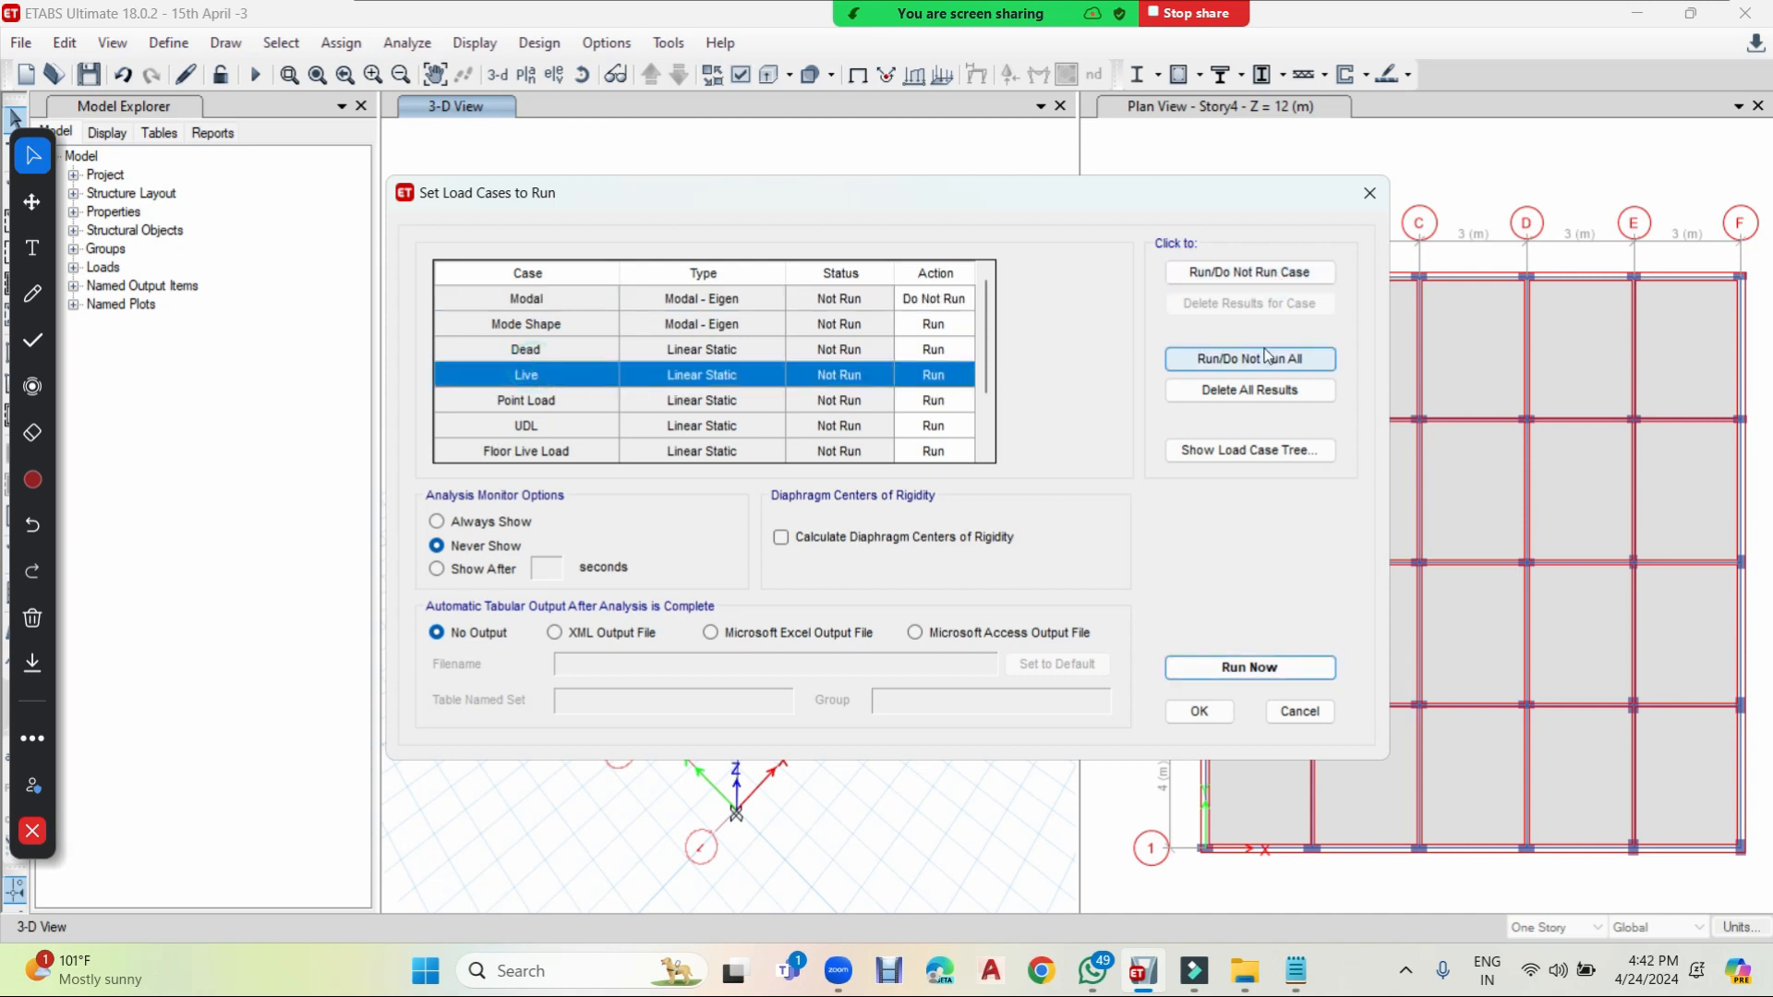
pyautogui.click(1252, 276)
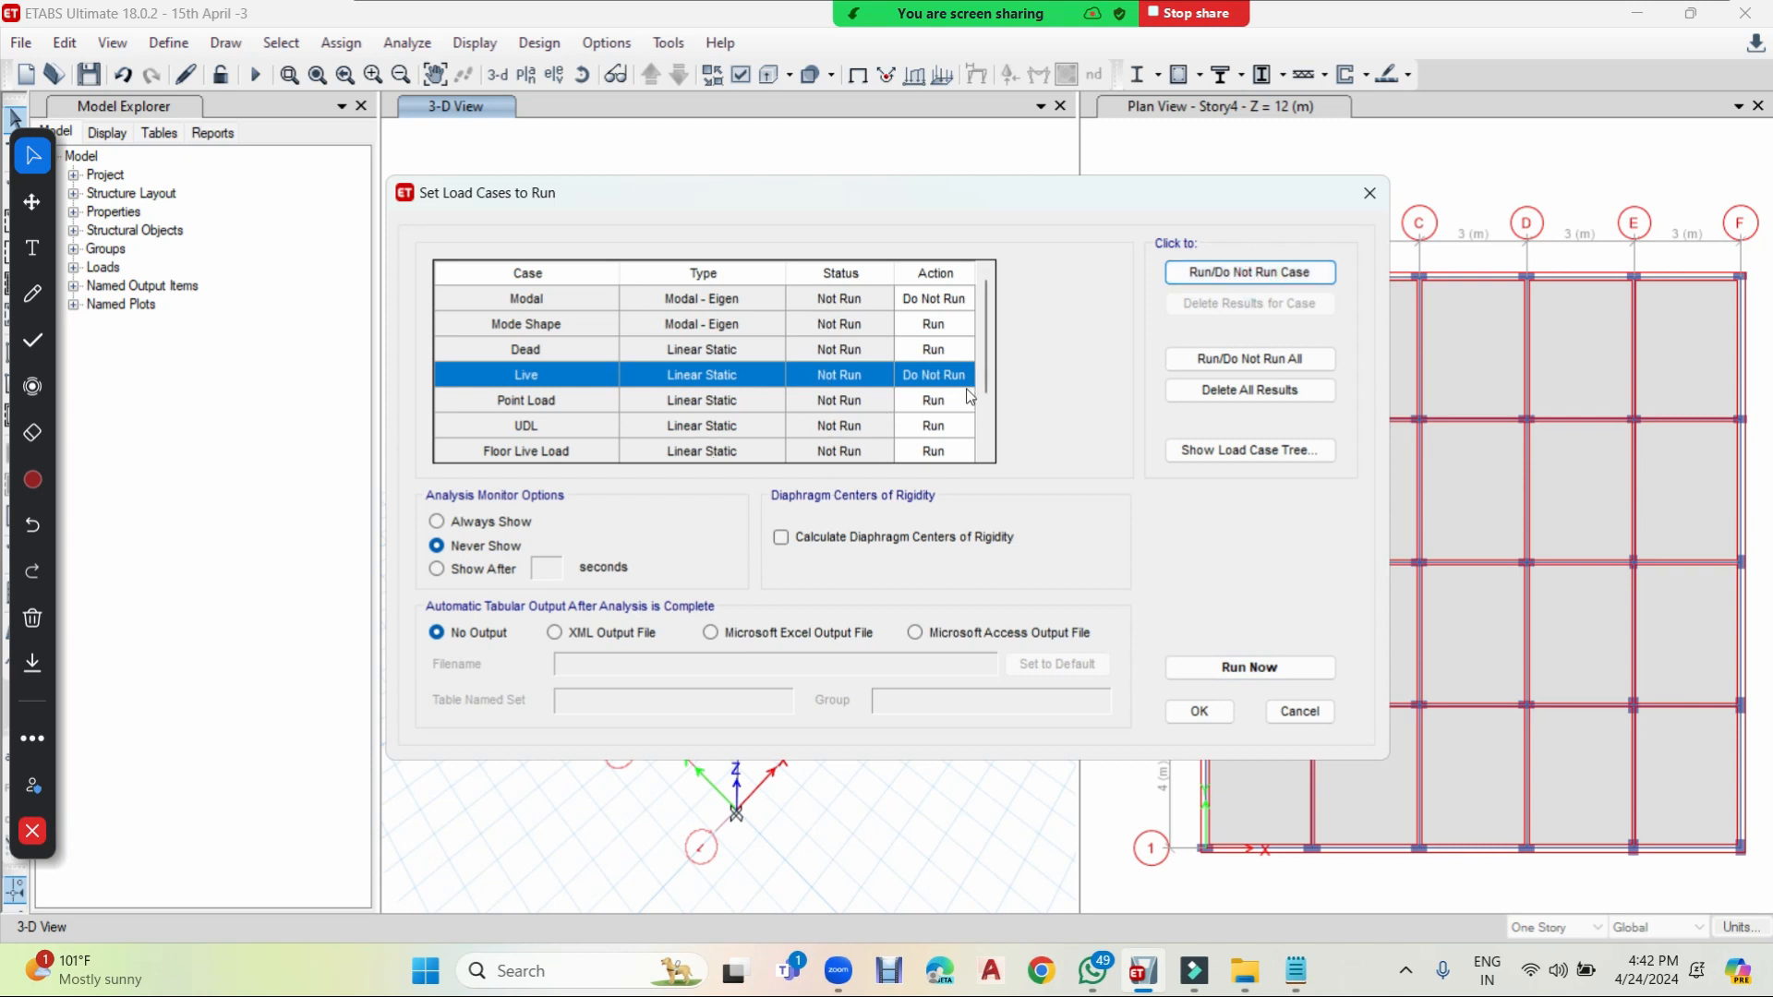
# - Run the analysis for the load cases set to Run, including EQ Load in X and EQ Load in Y
pyautogui.moveTo(991, 368); pyautogui.dragTo(988, 420)
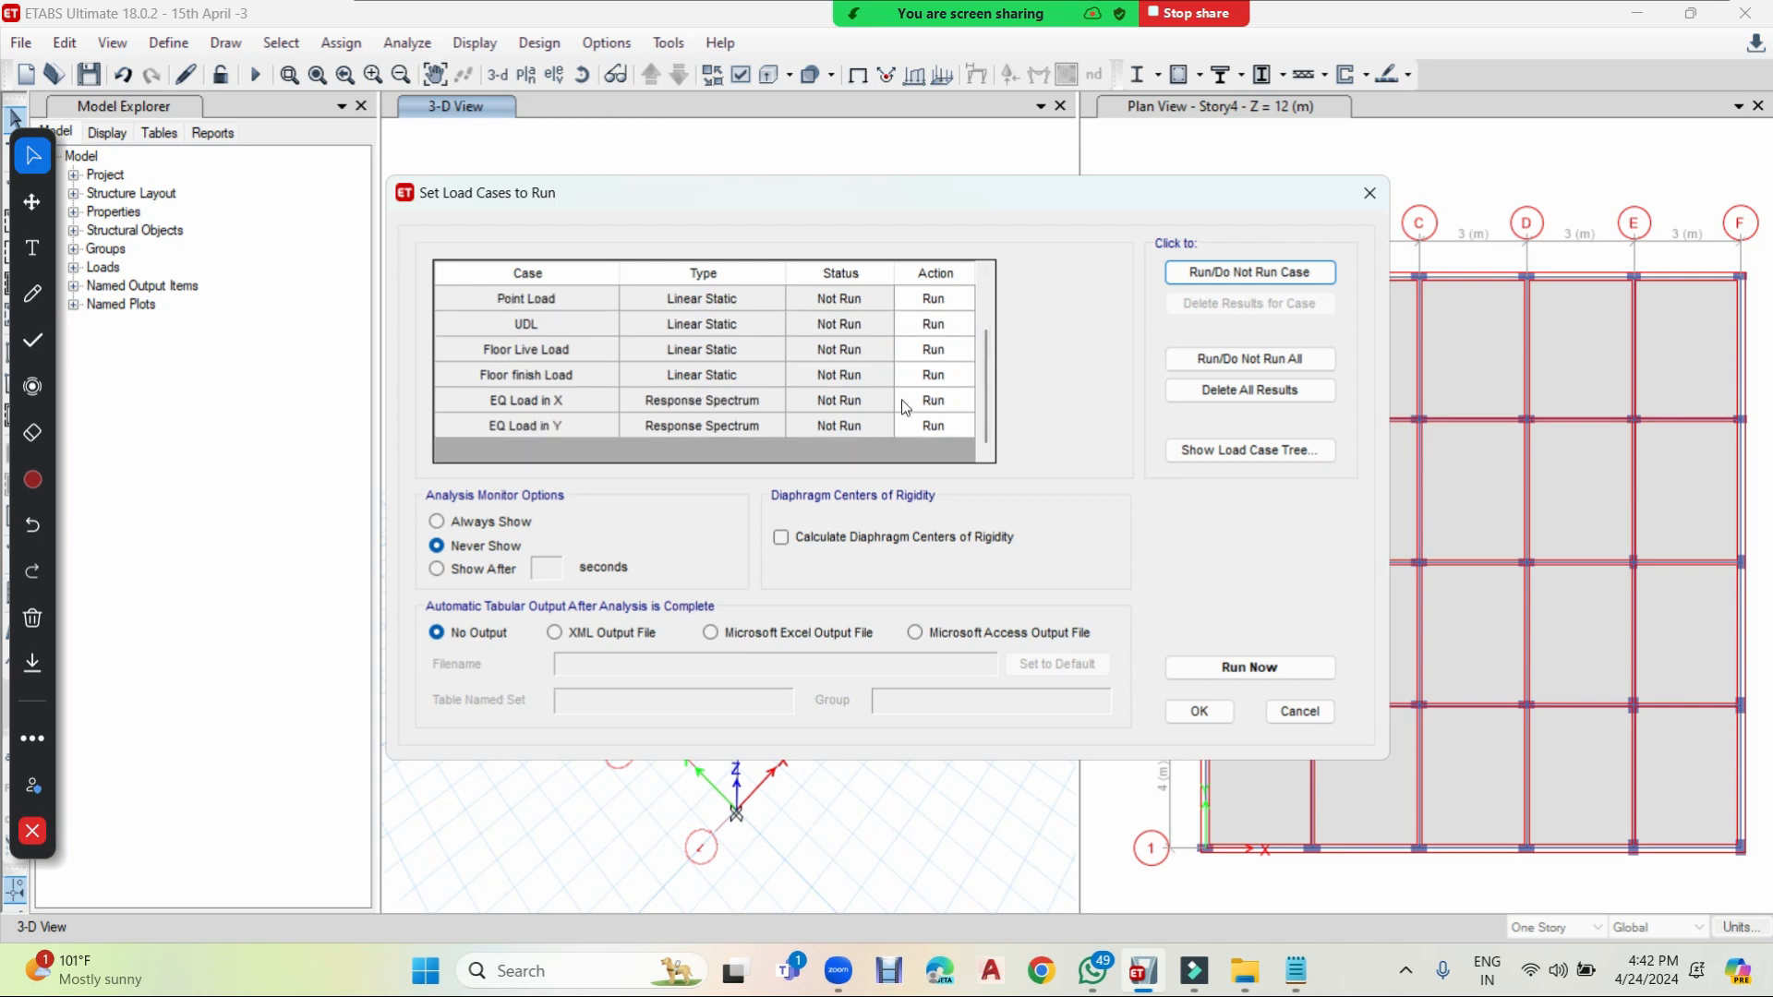
pyautogui.click(1239, 668)
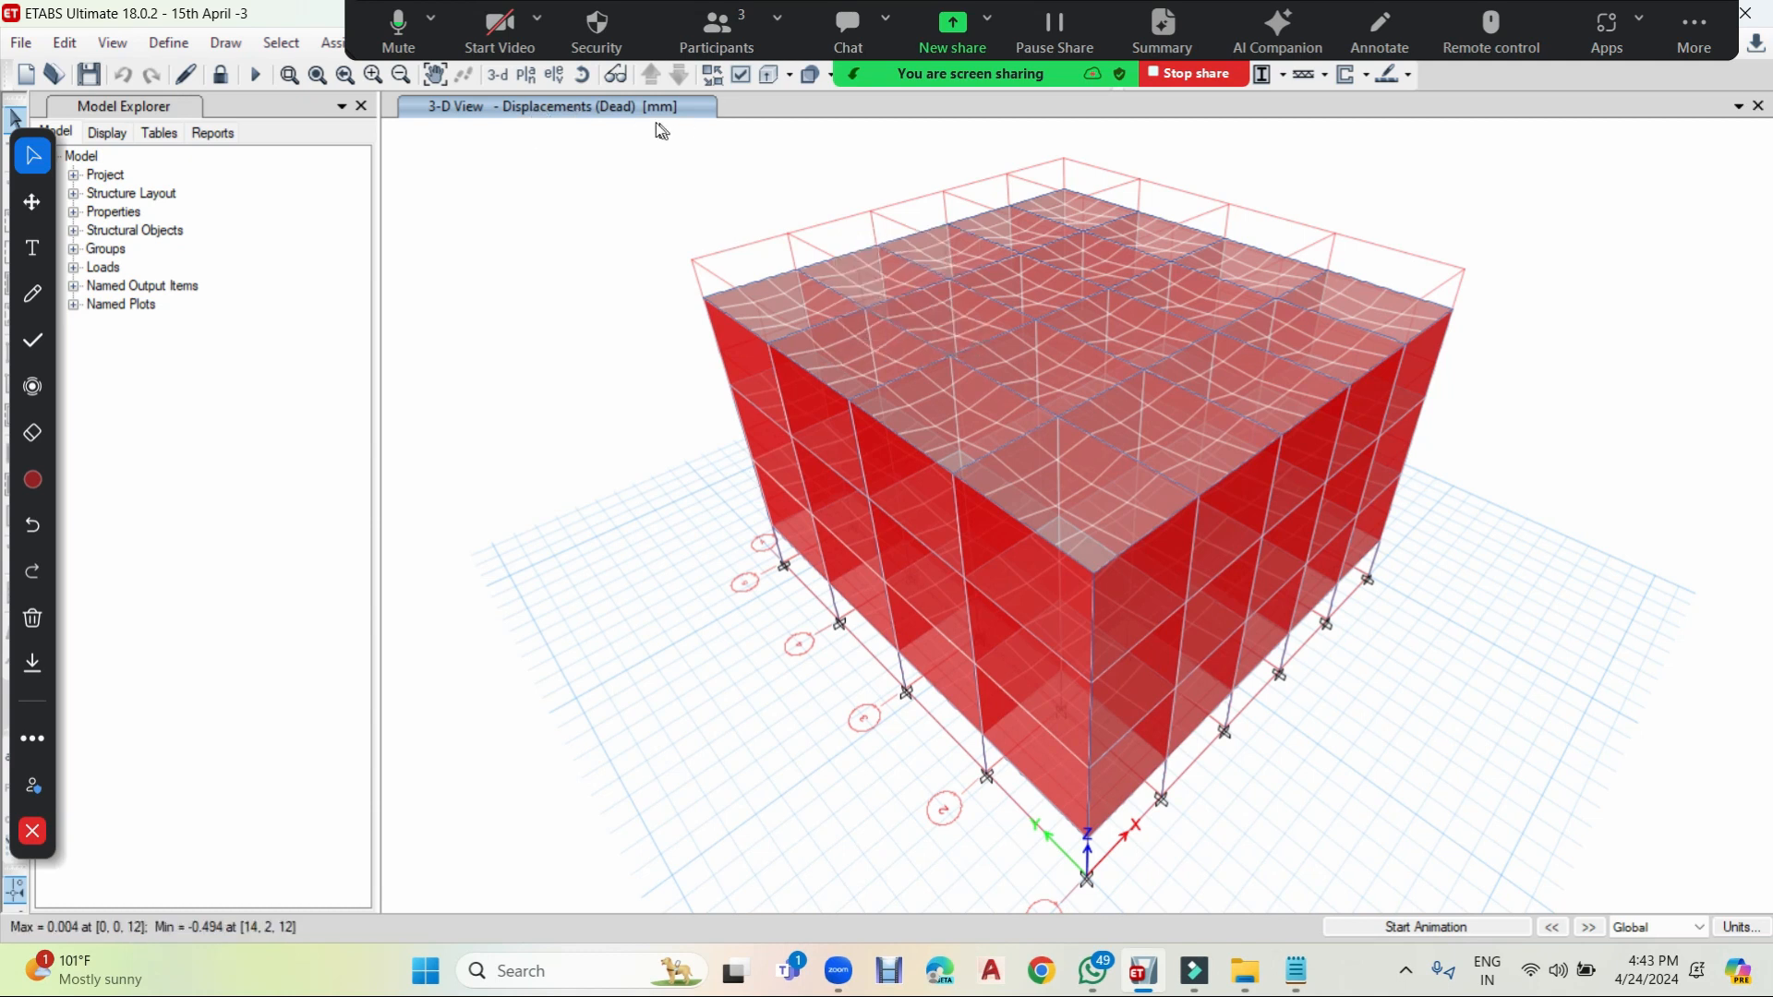
pyautogui.moveTo(367, 20); pyautogui.dragTo(323, 20)
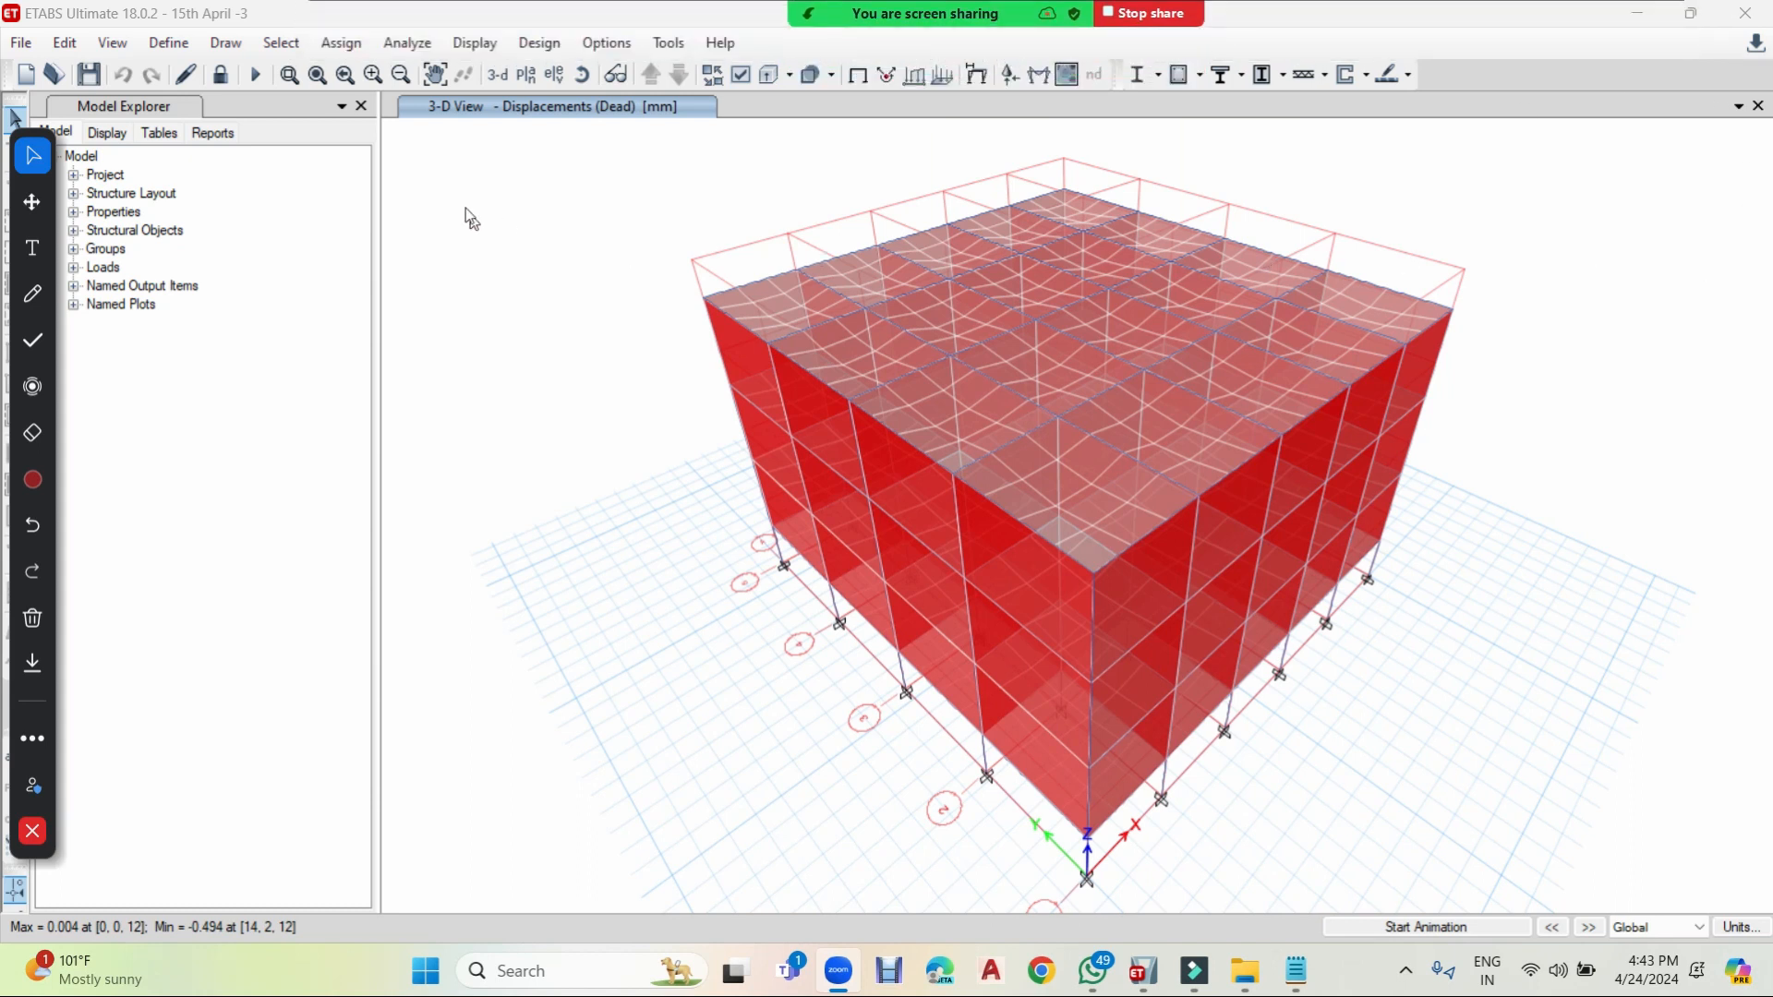
# - Display the deformed shape for the EQ Load in X case with automatic scaling, keeping the model visible beside the settings
pyautogui.click(466, 40)
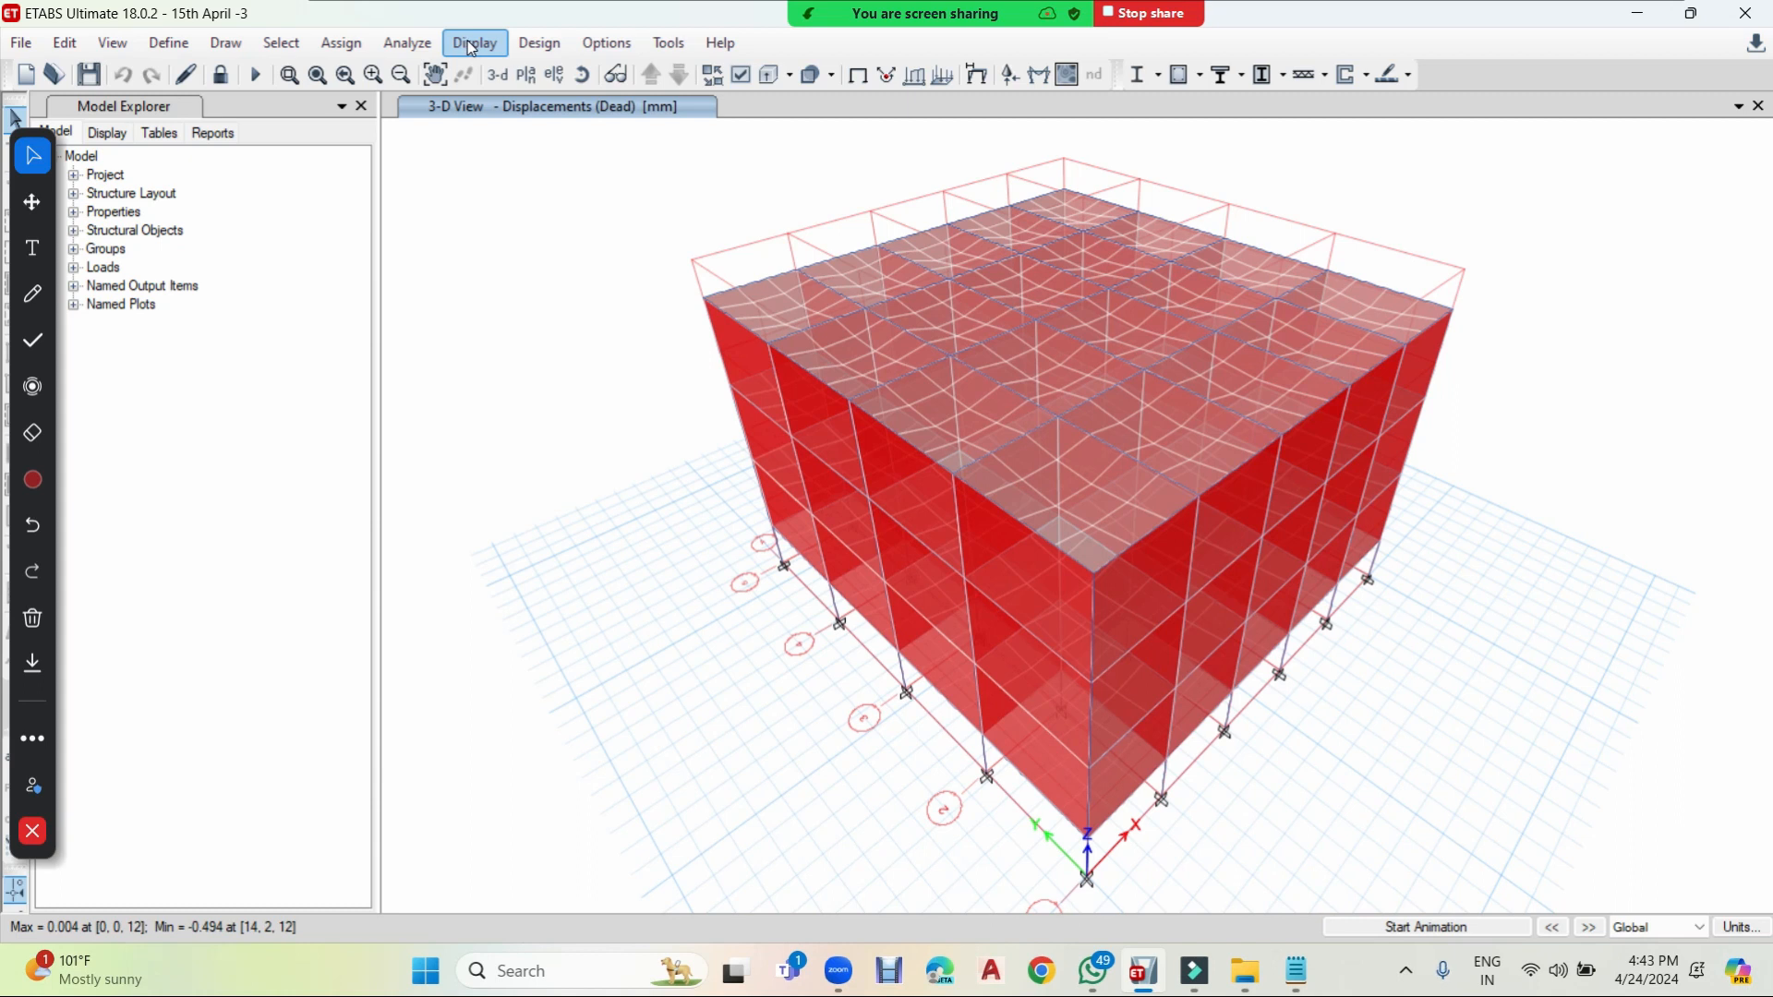
pyautogui.click(472, 46)
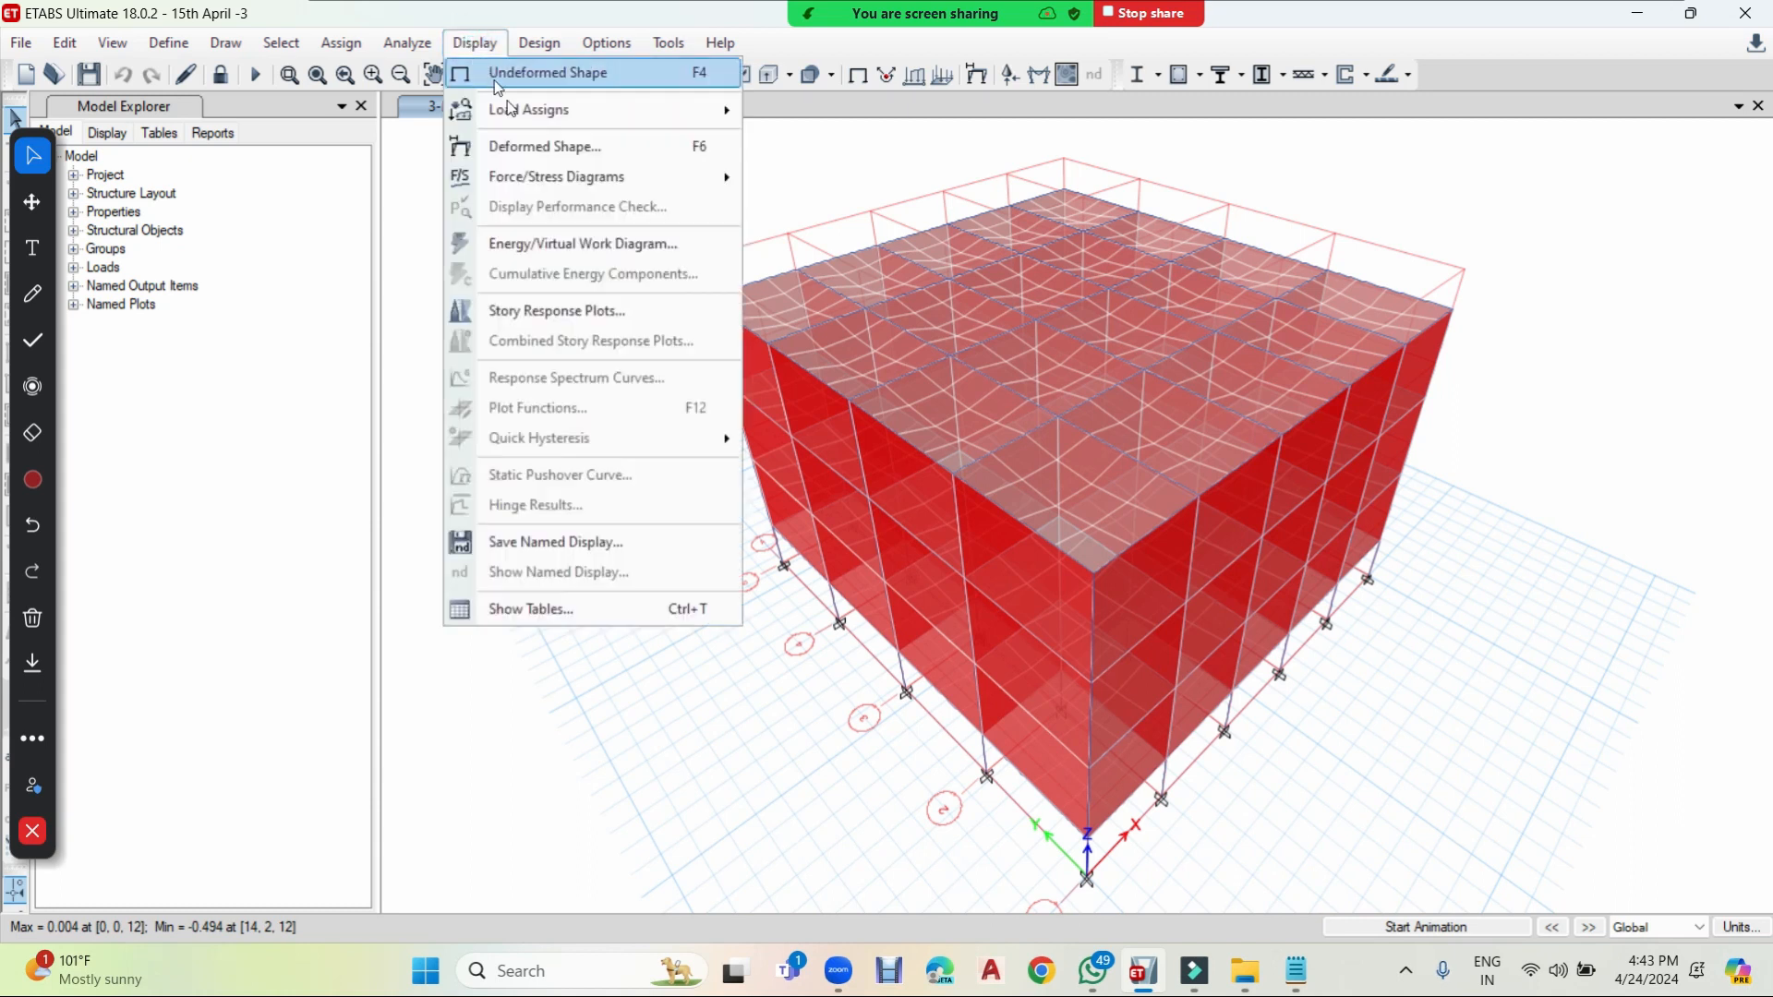
pyautogui.click(541, 148)
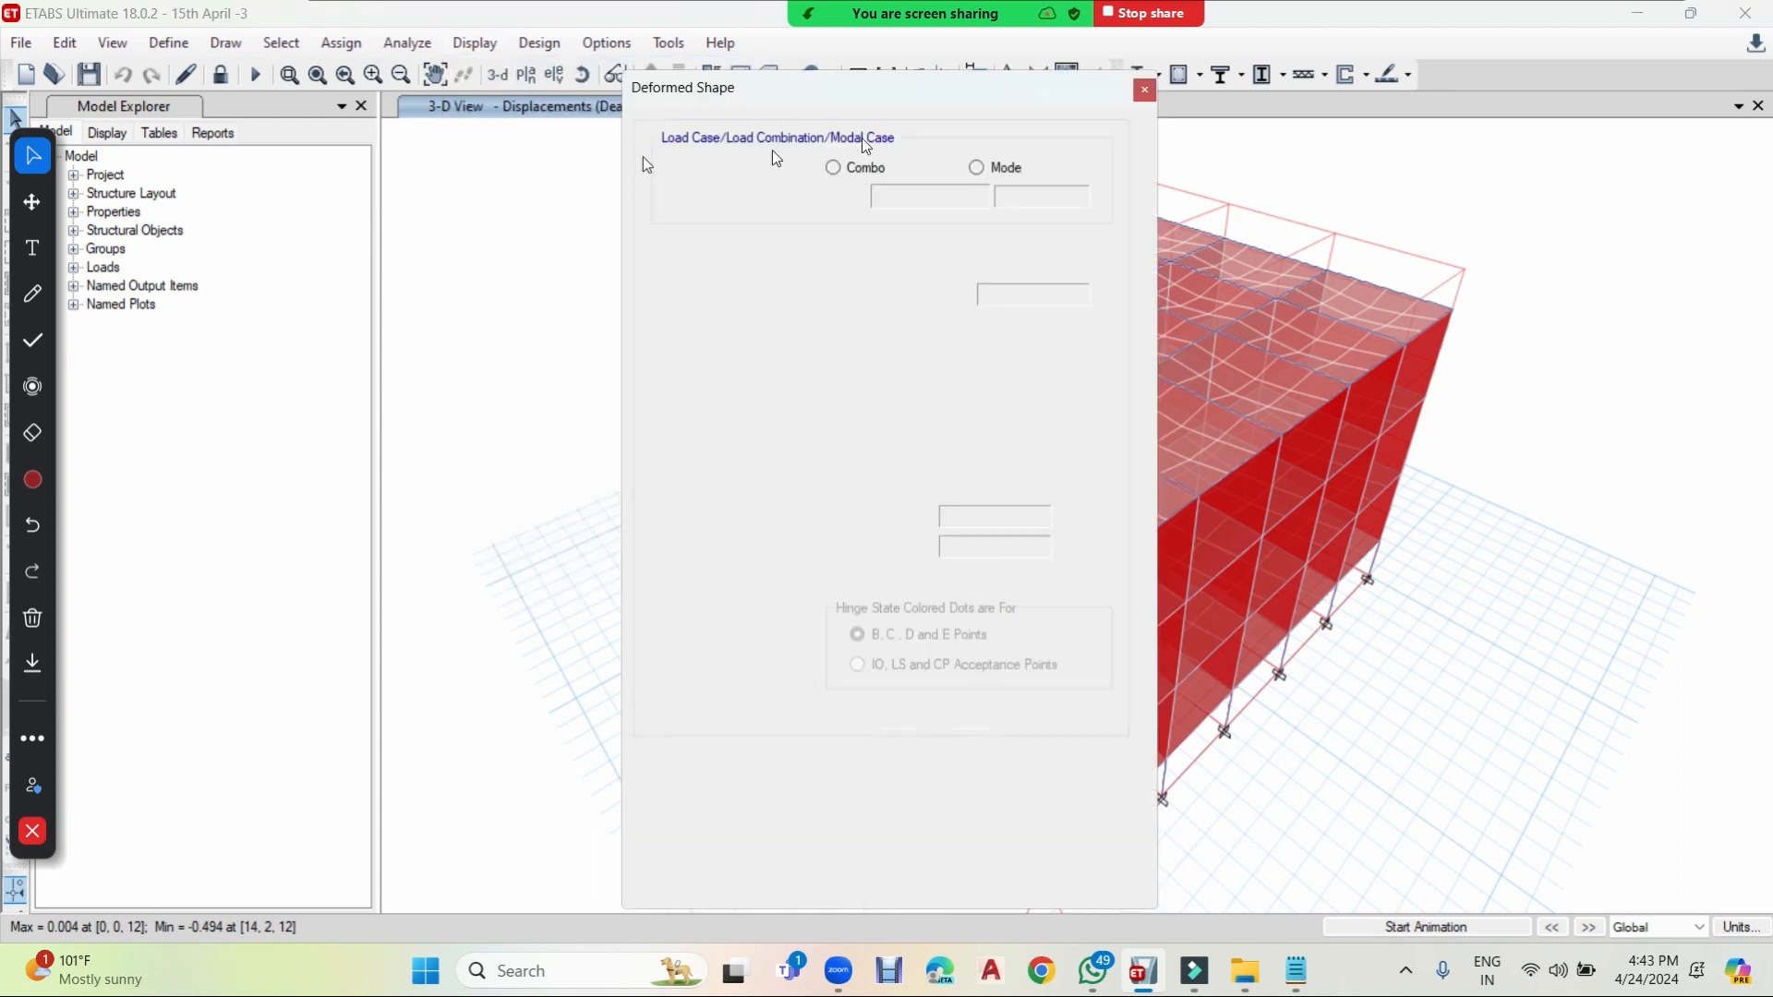
pyautogui.moveTo(903, 96); pyautogui.dragTo(517, 71)
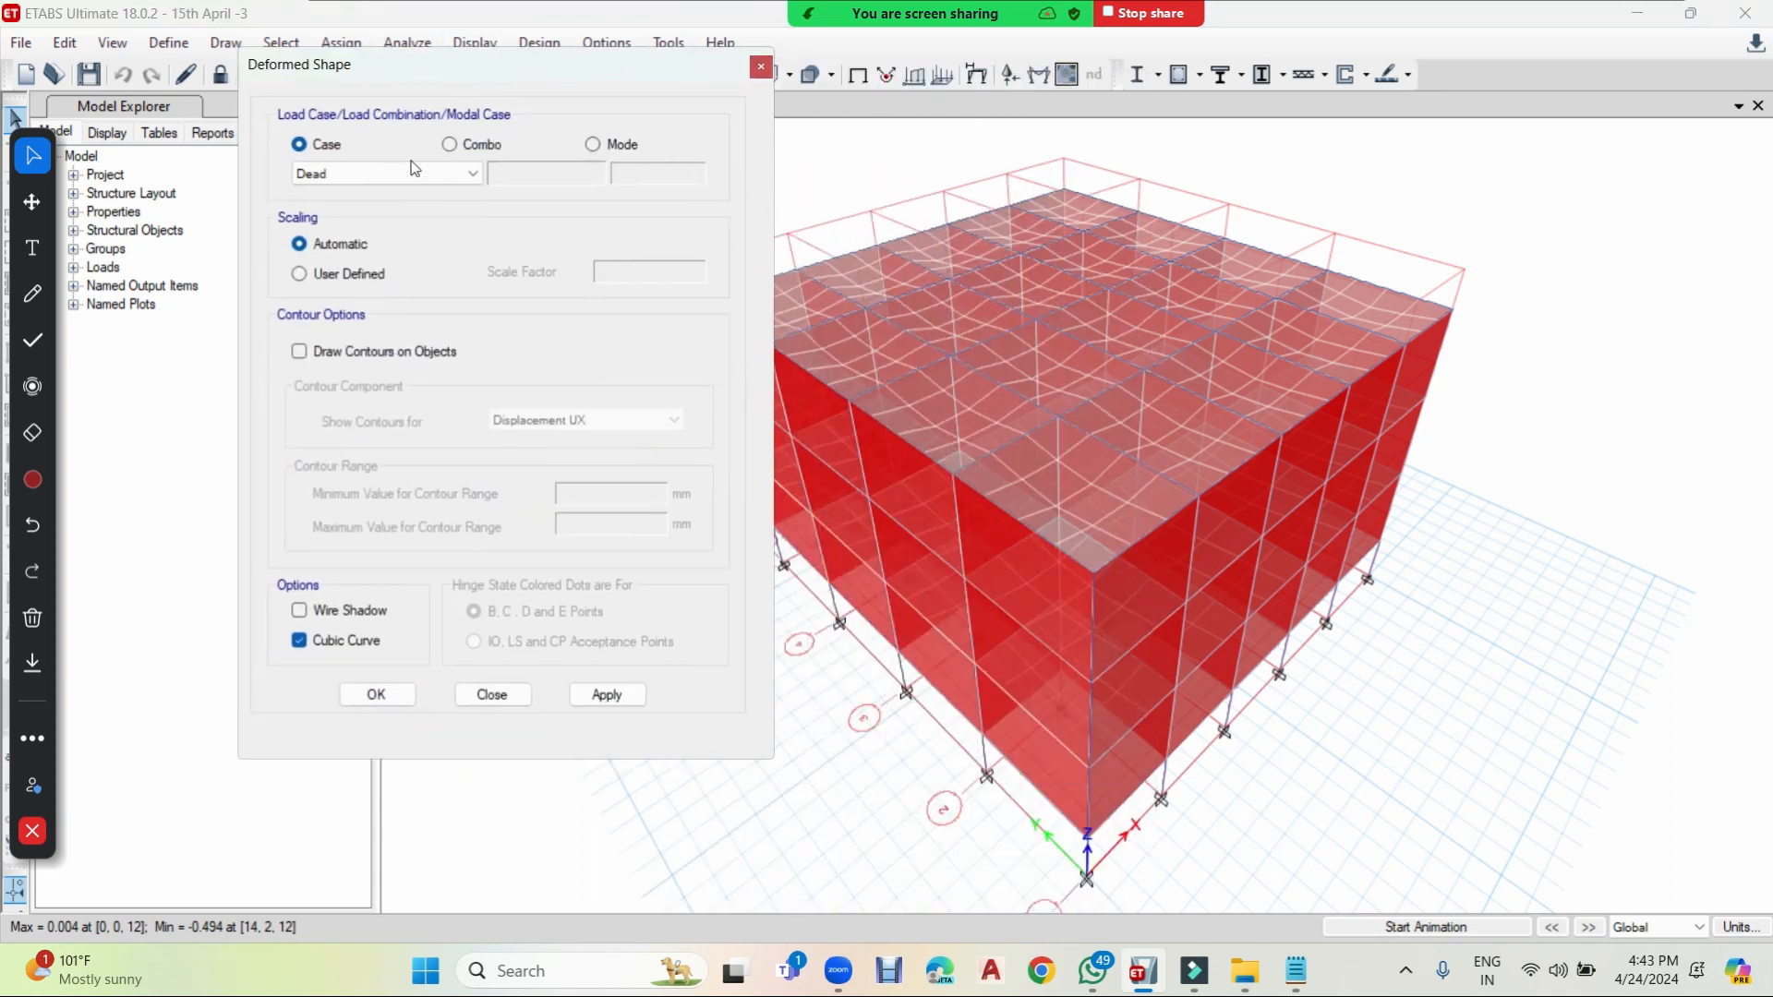
pyautogui.click(341, 172)
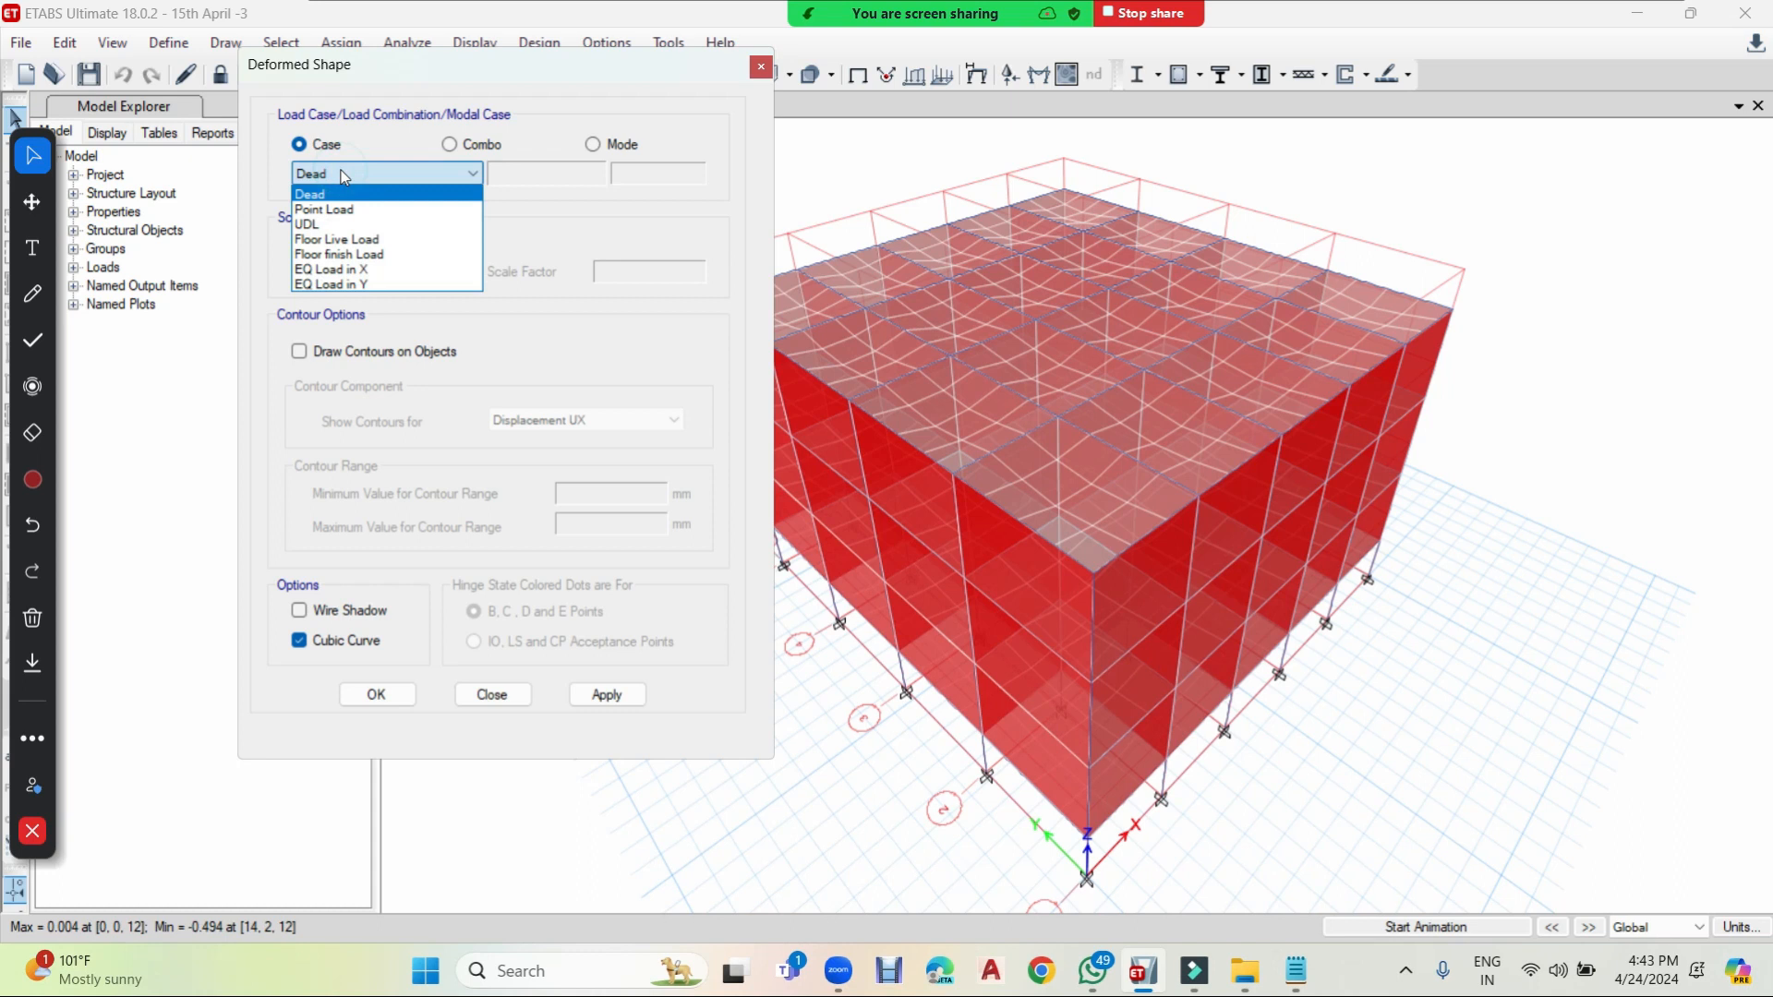
pyautogui.click(332, 268)
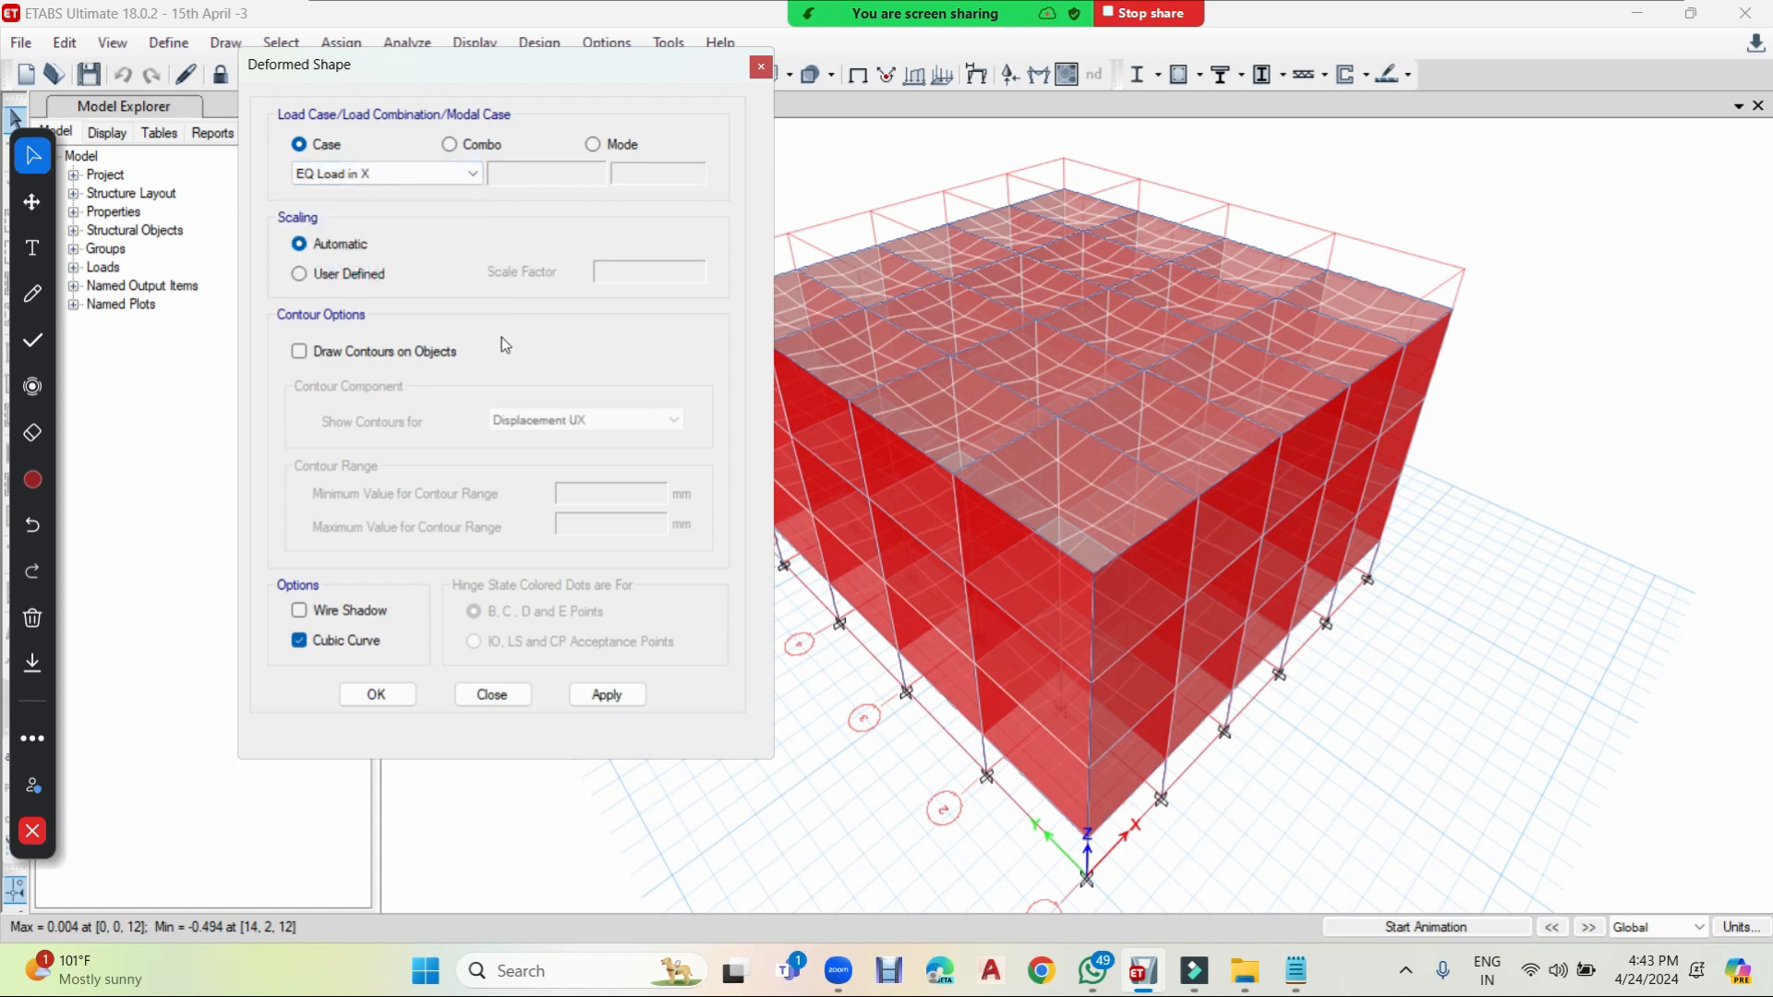
pyautogui.click(628, 701)
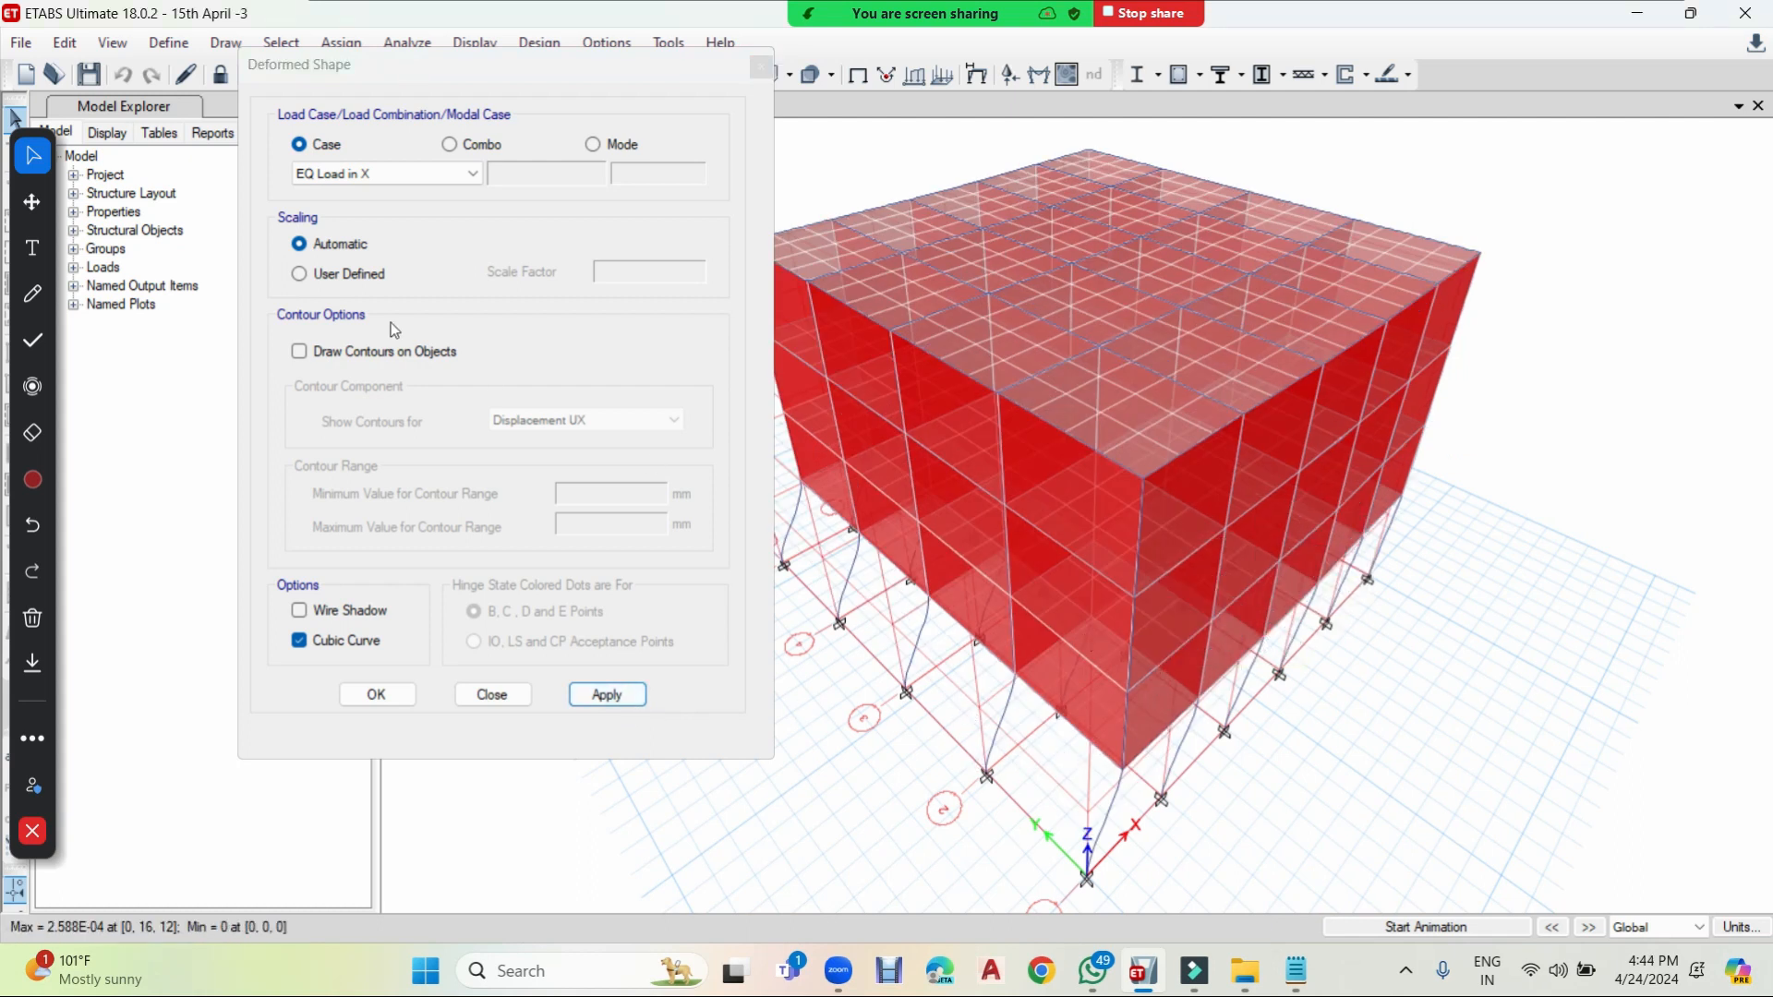
# - Display the deformed shape for the EQ Load in Y case
pyautogui.click(387, 174)
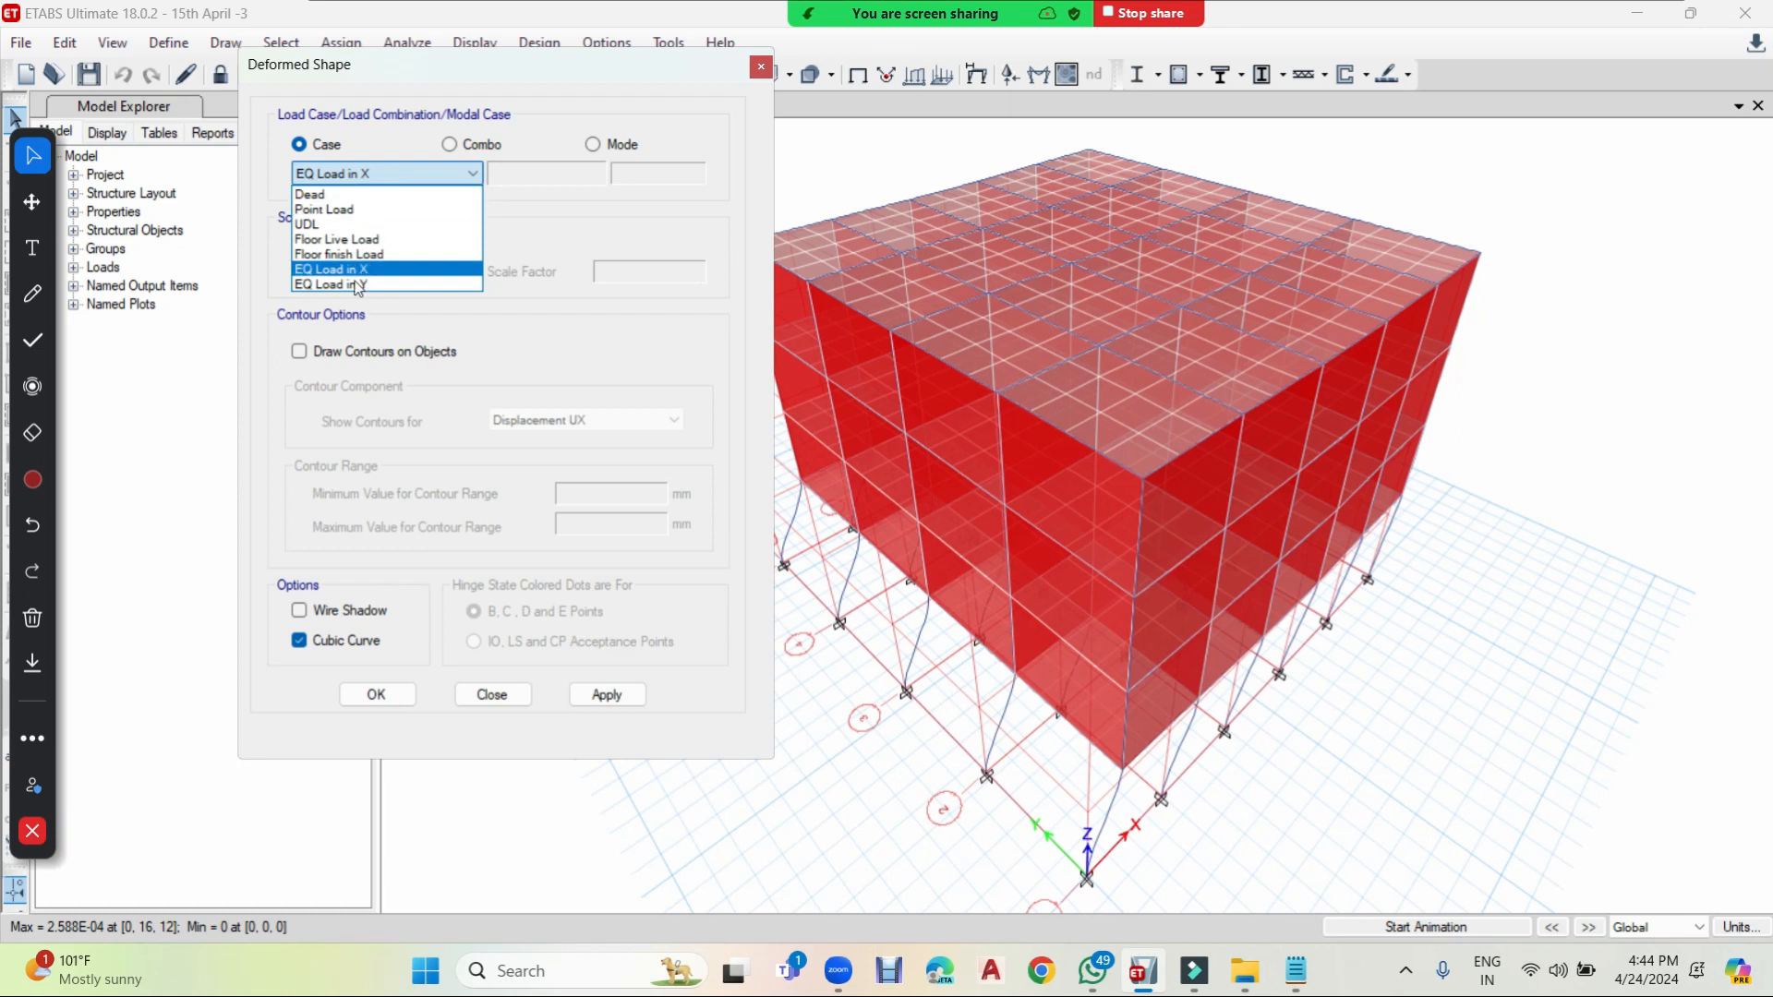
pyautogui.click(358, 293)
pyautogui.click(591, 695)
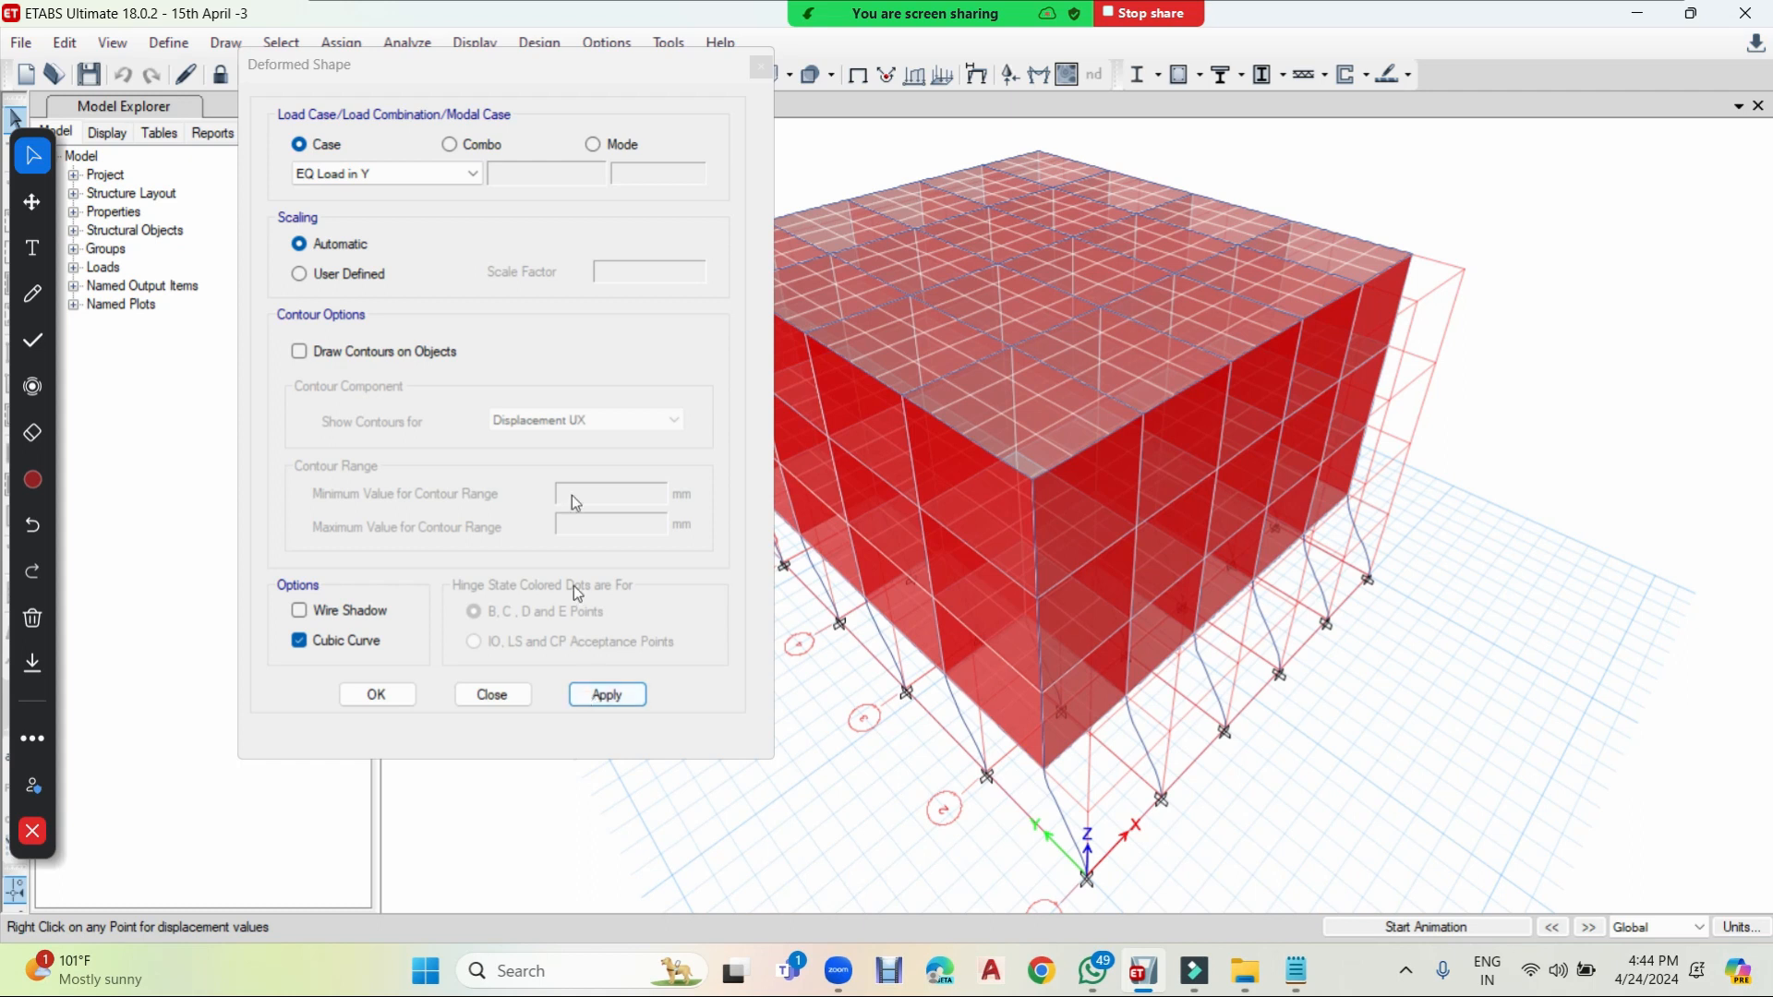
# - Switch the deformed shape display to mode shapes and show mode 1, followed by mode 10
pyautogui.click(594, 145)
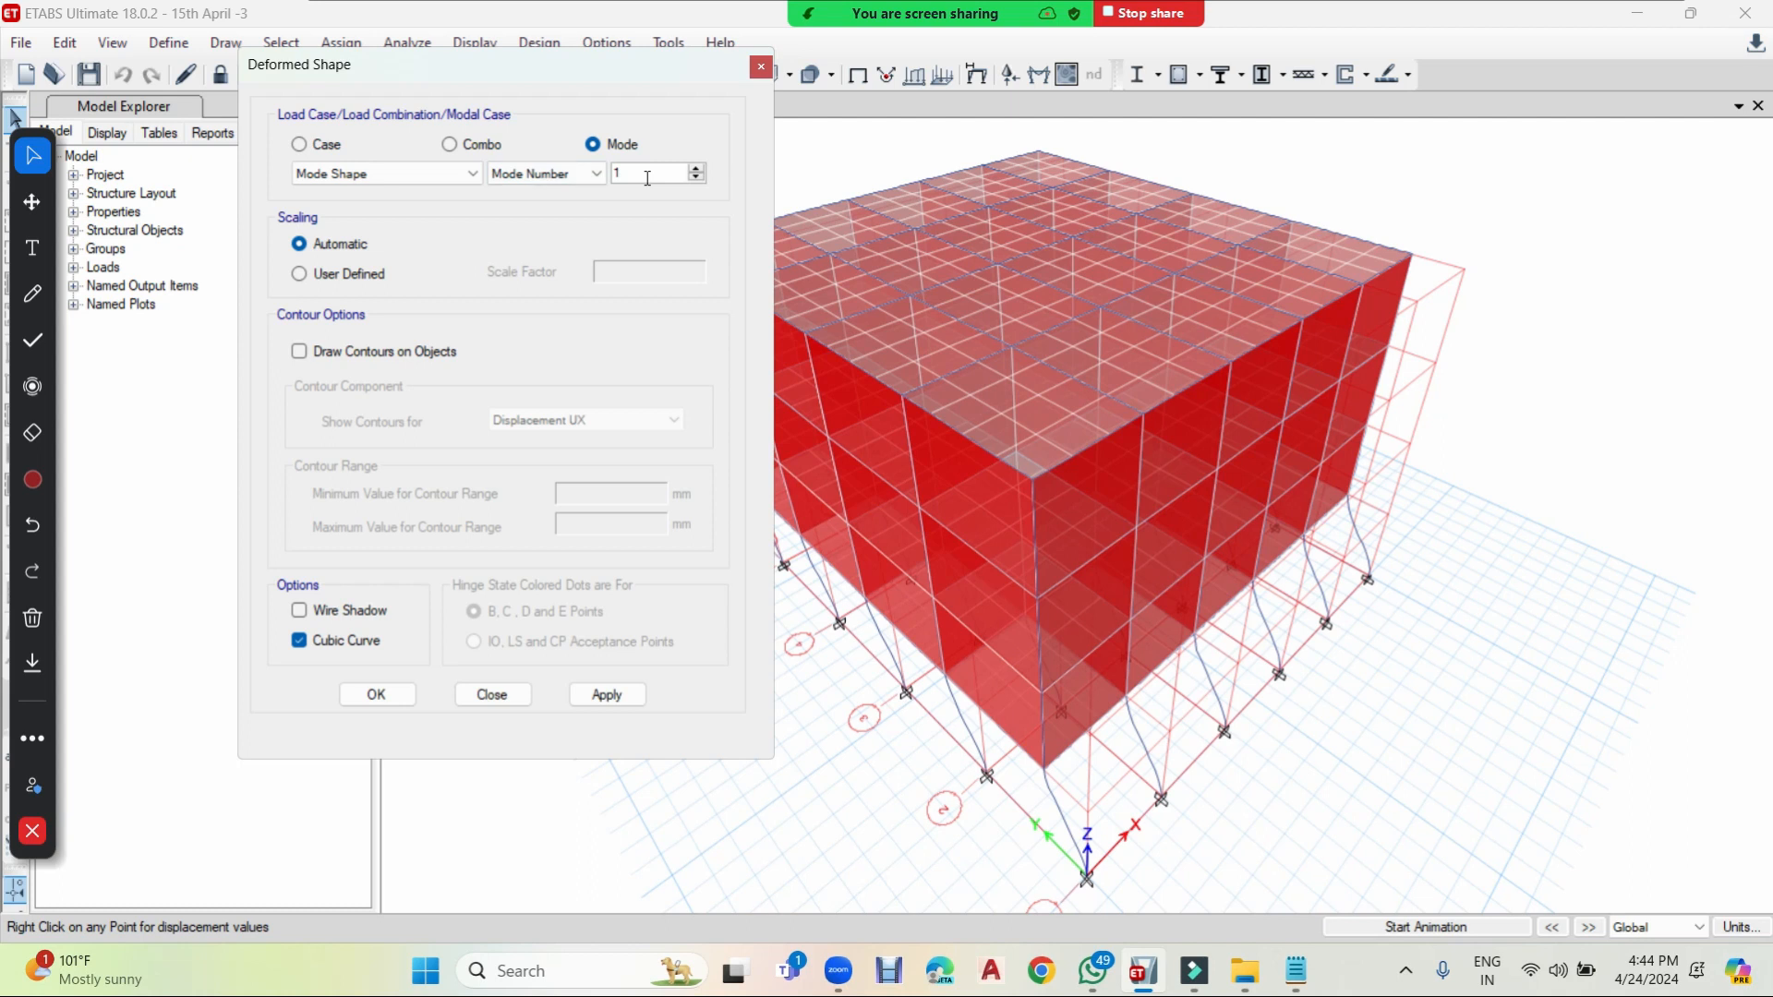
pyautogui.click(624, 698)
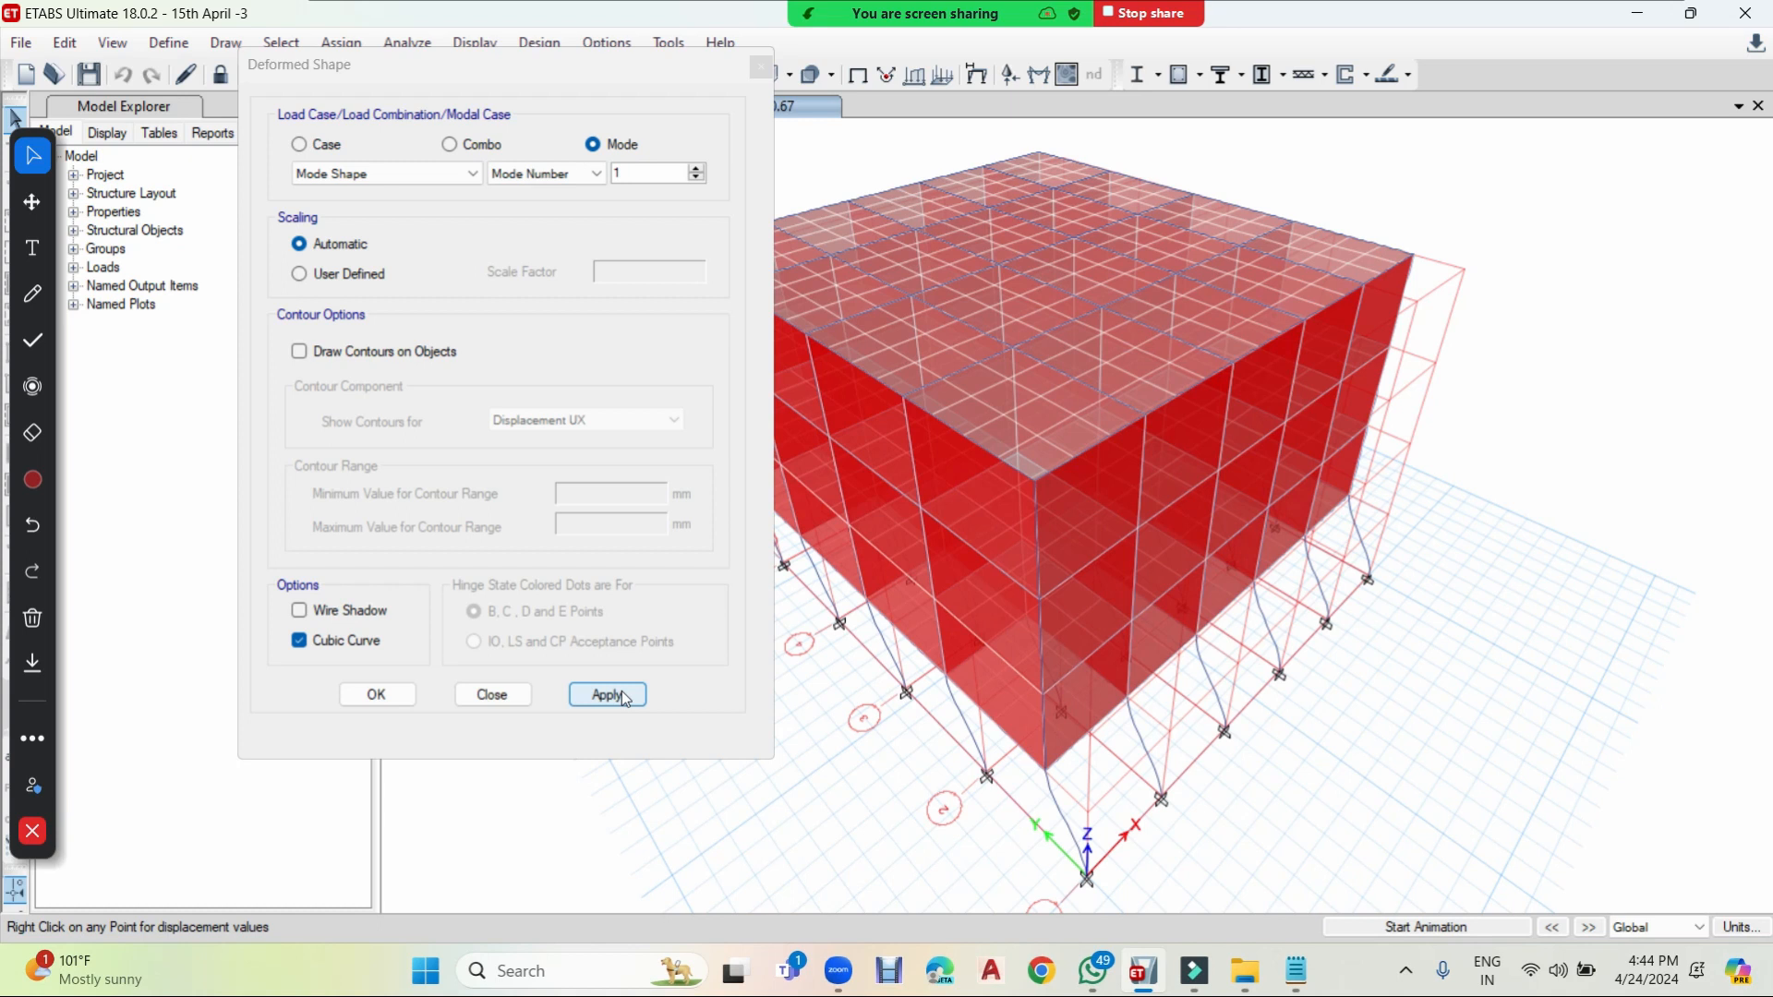
pyautogui.click(592, 175)
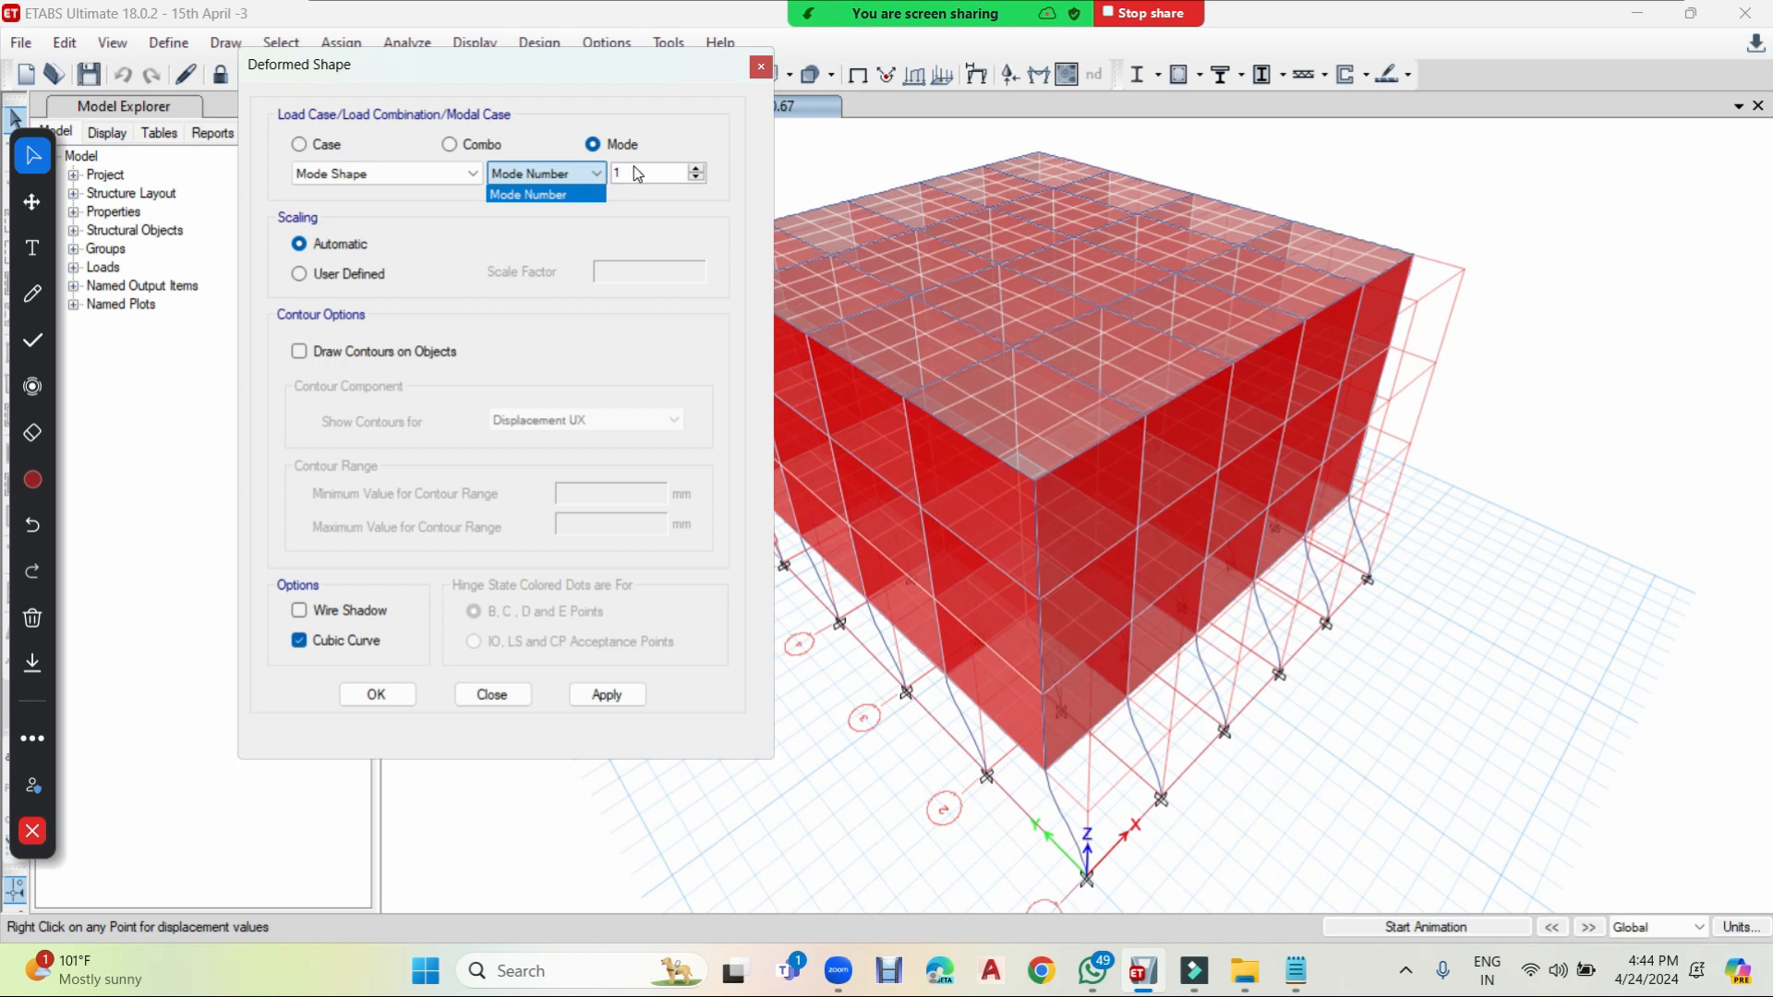
pyautogui.click(634, 171)
pyautogui.click(637, 170)
pyautogui.write('0')
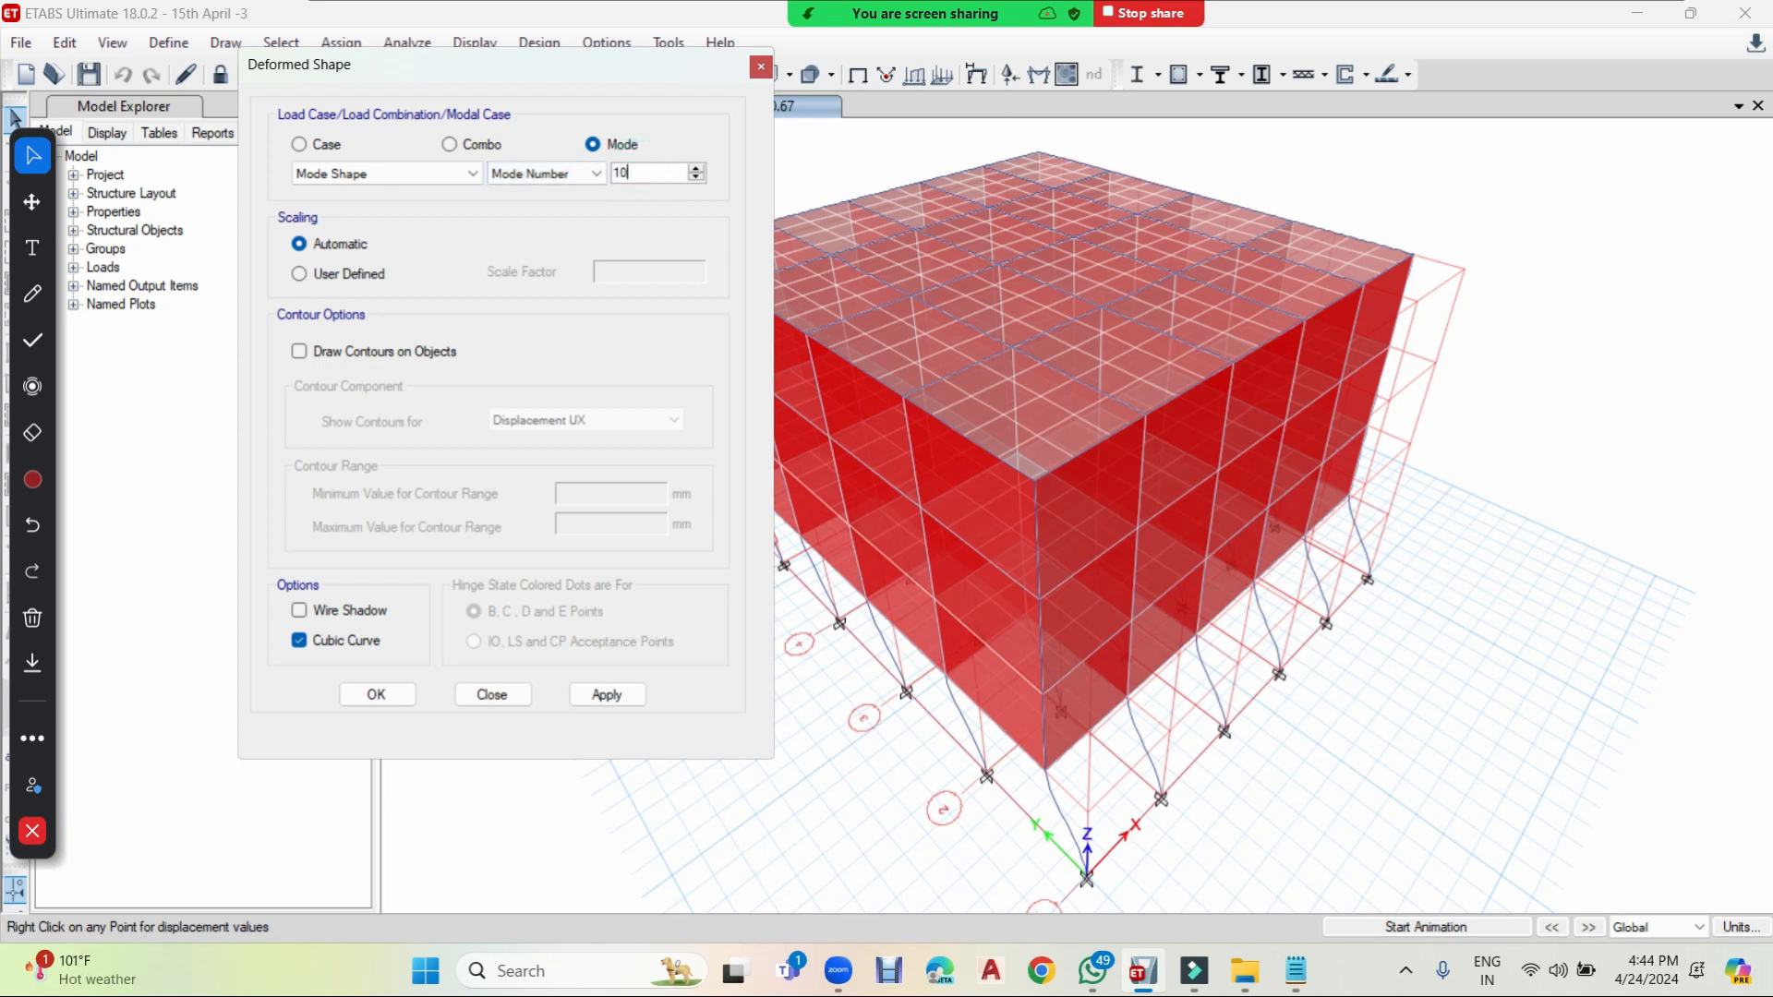
pyautogui.click(594, 699)
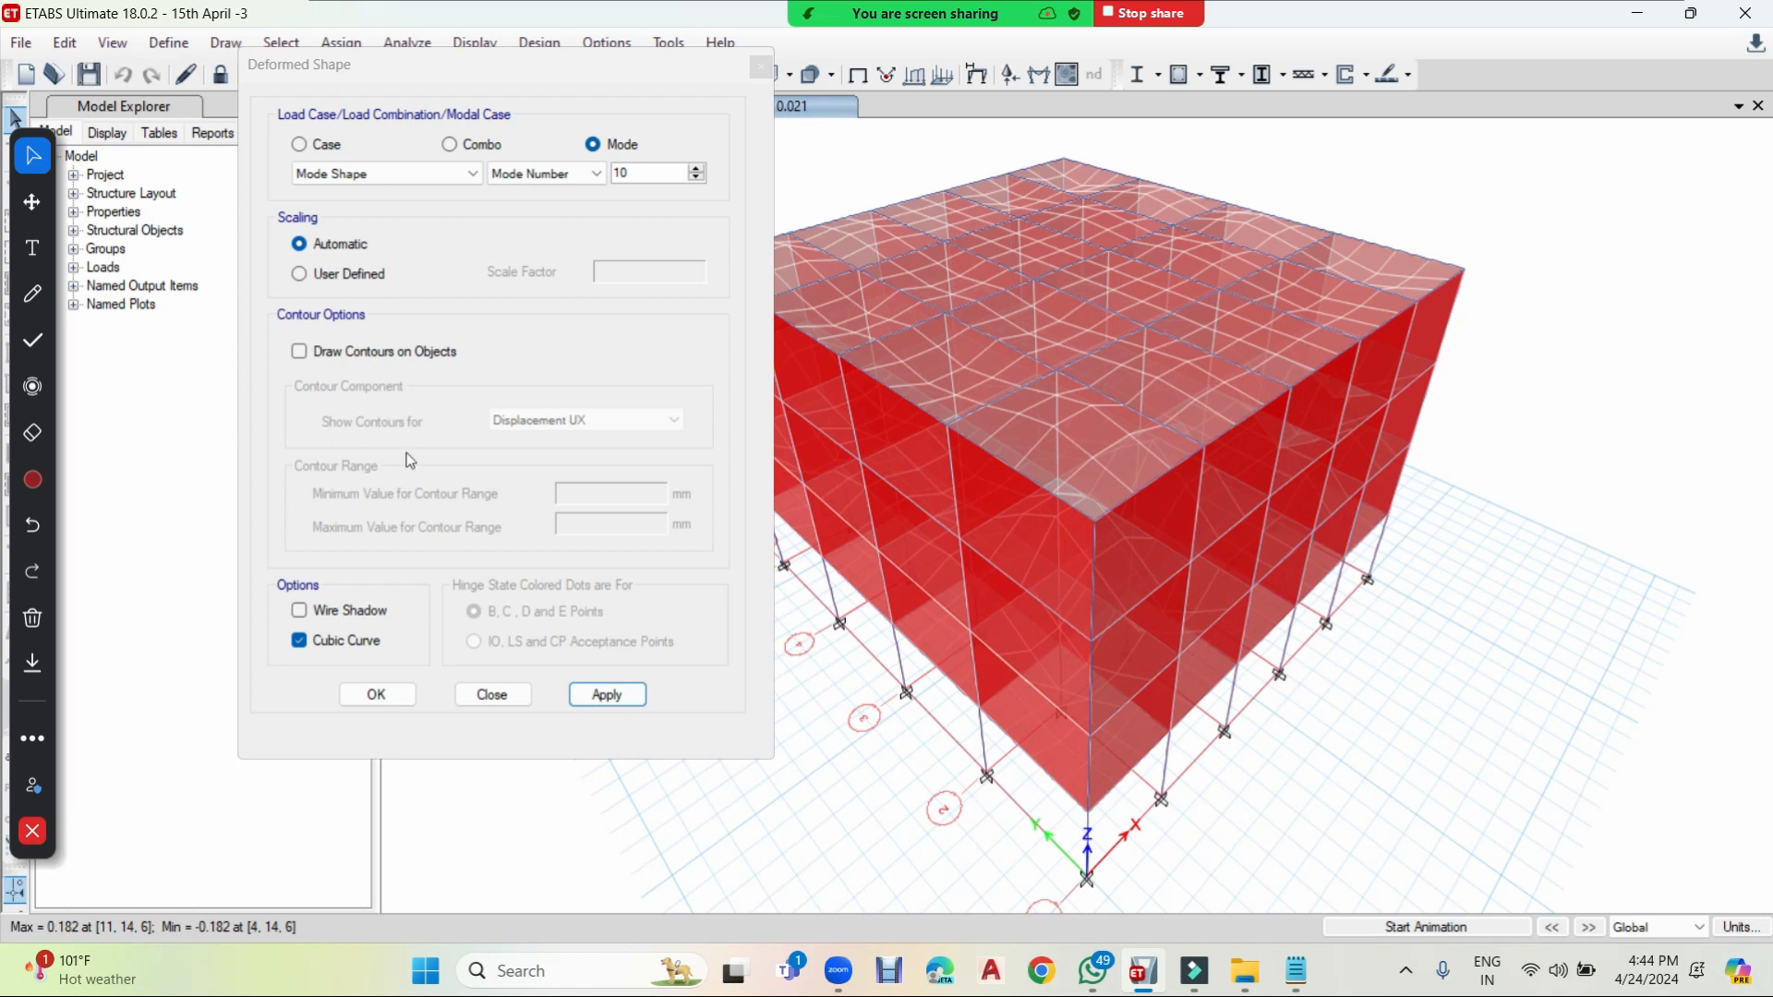
# - Reposition the deformed shape settings to uncover the view title, and display mode shapes 5 and 6
pyautogui.click(452, 183)
pyautogui.click(452, 191)
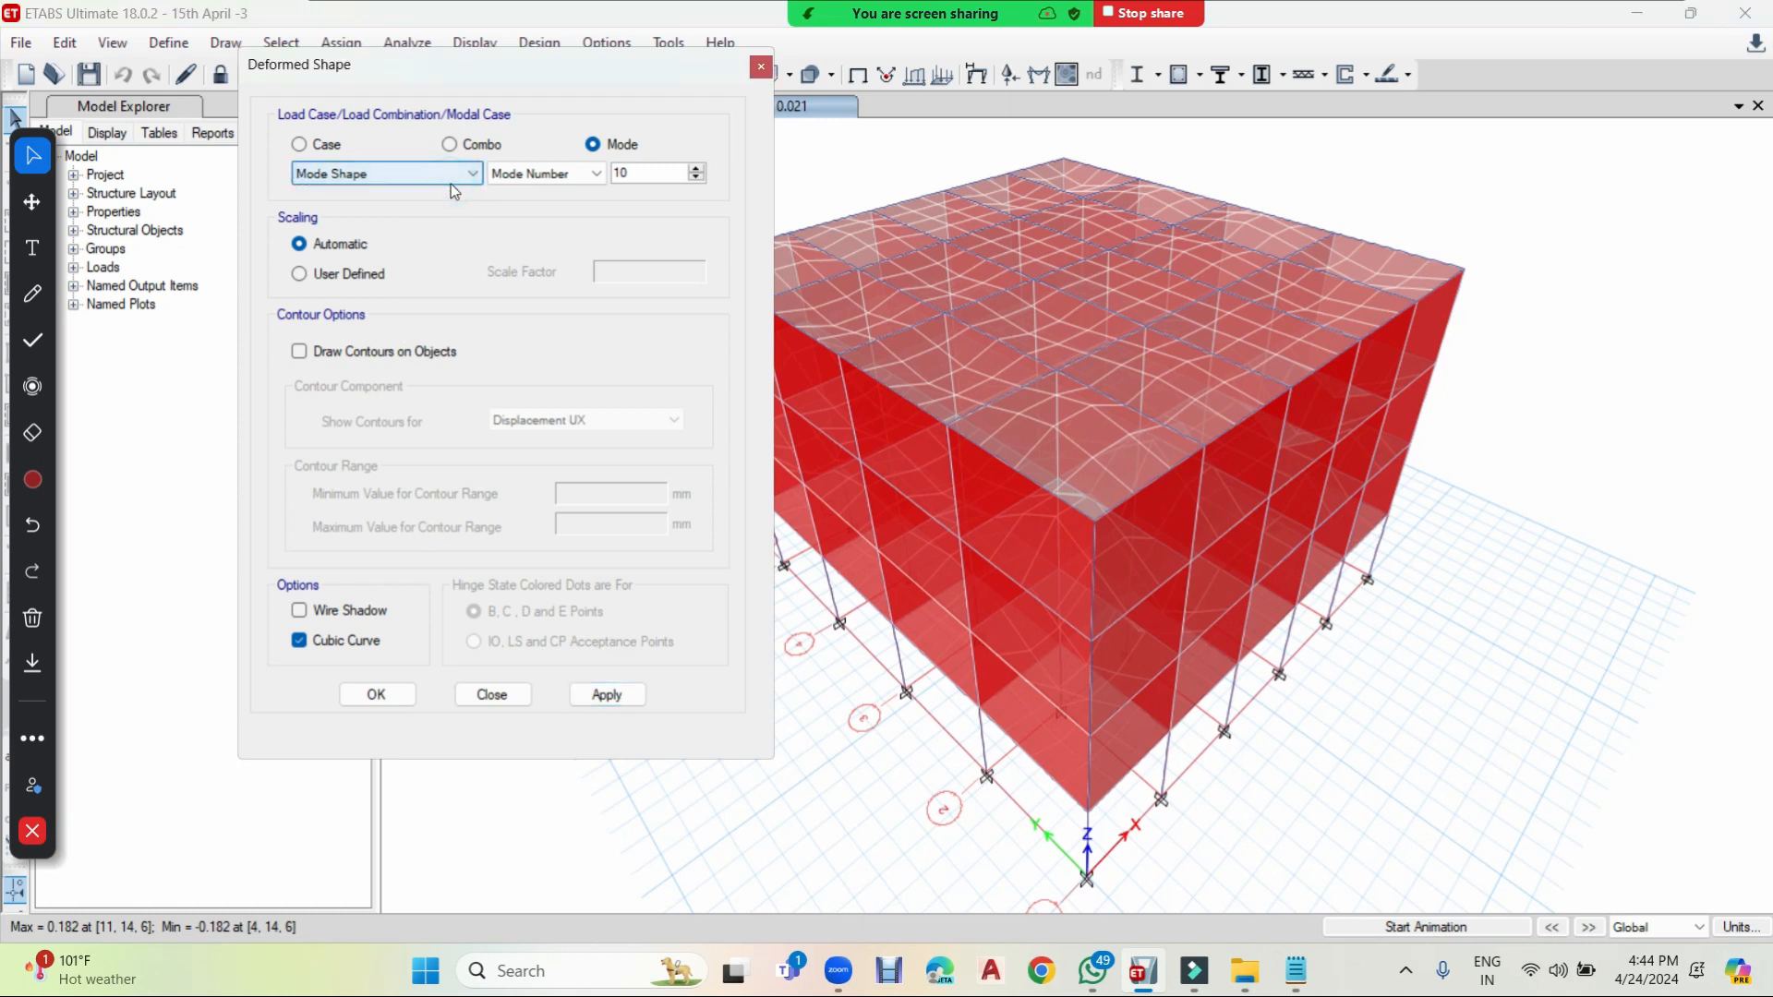
pyautogui.moveTo(552, 80); pyautogui.dragTo(416, 105)
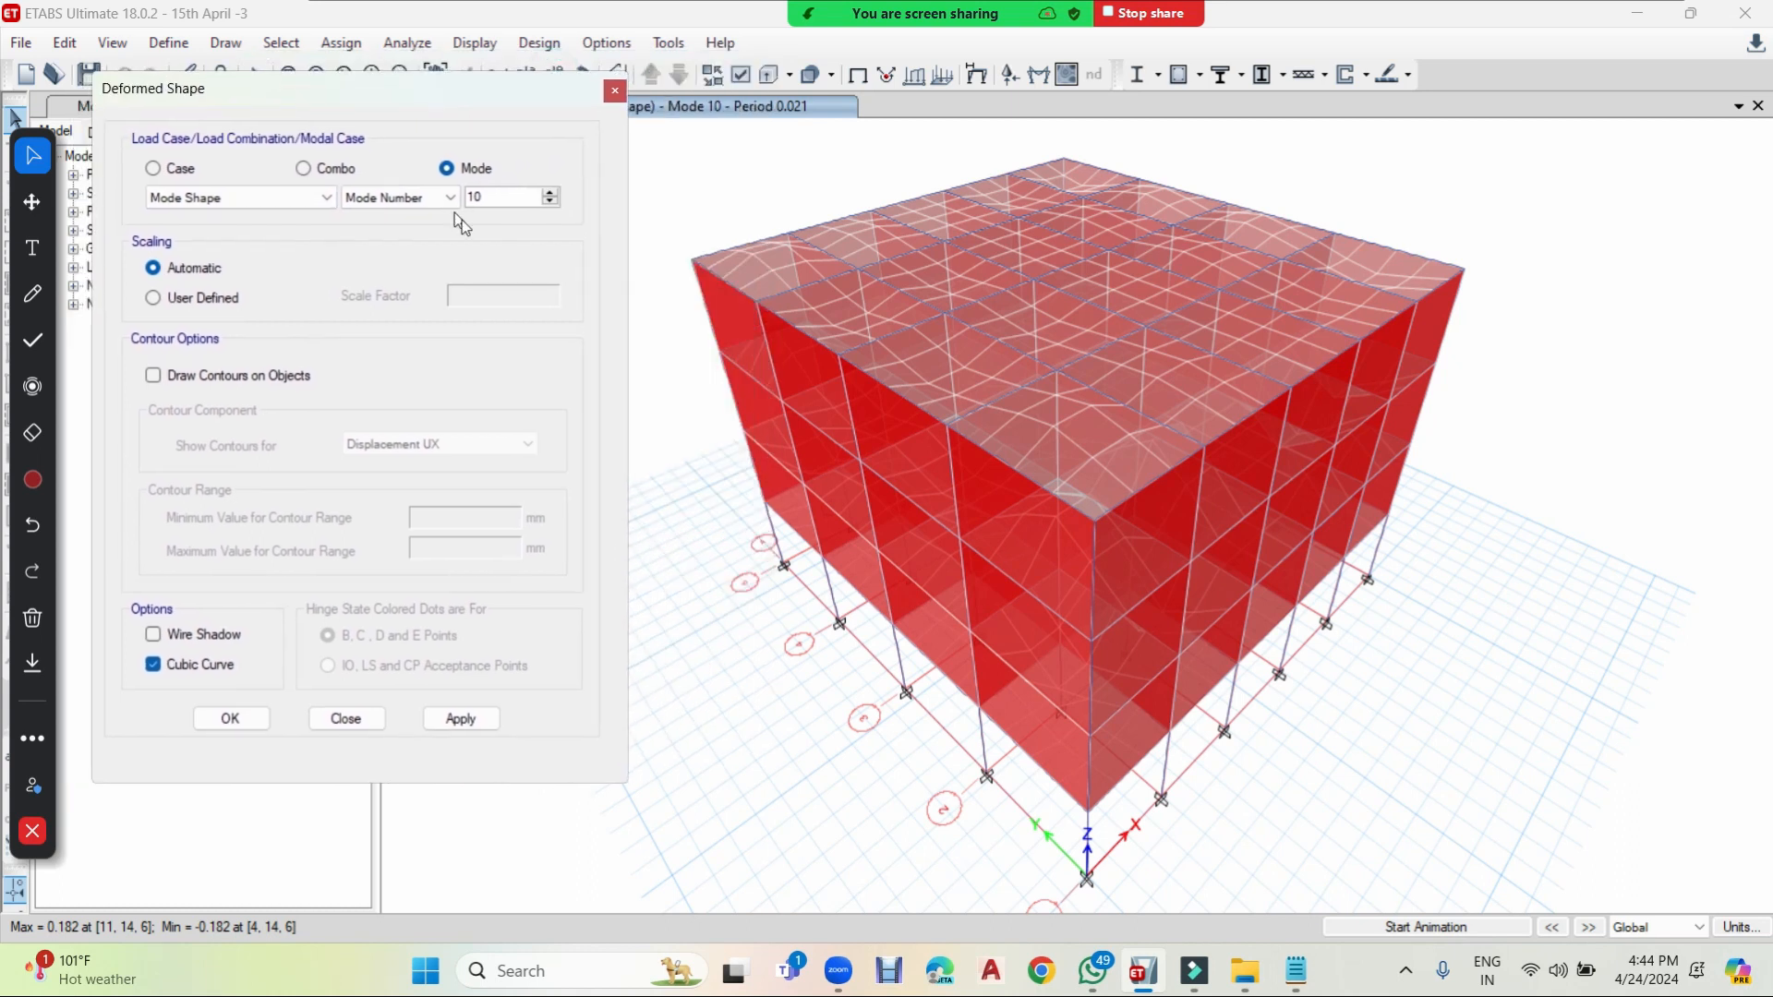
pyautogui.click(512, 200)
pyautogui.click(500, 108)
pyautogui.moveTo(480, 96); pyautogui.dragTo(599, 177)
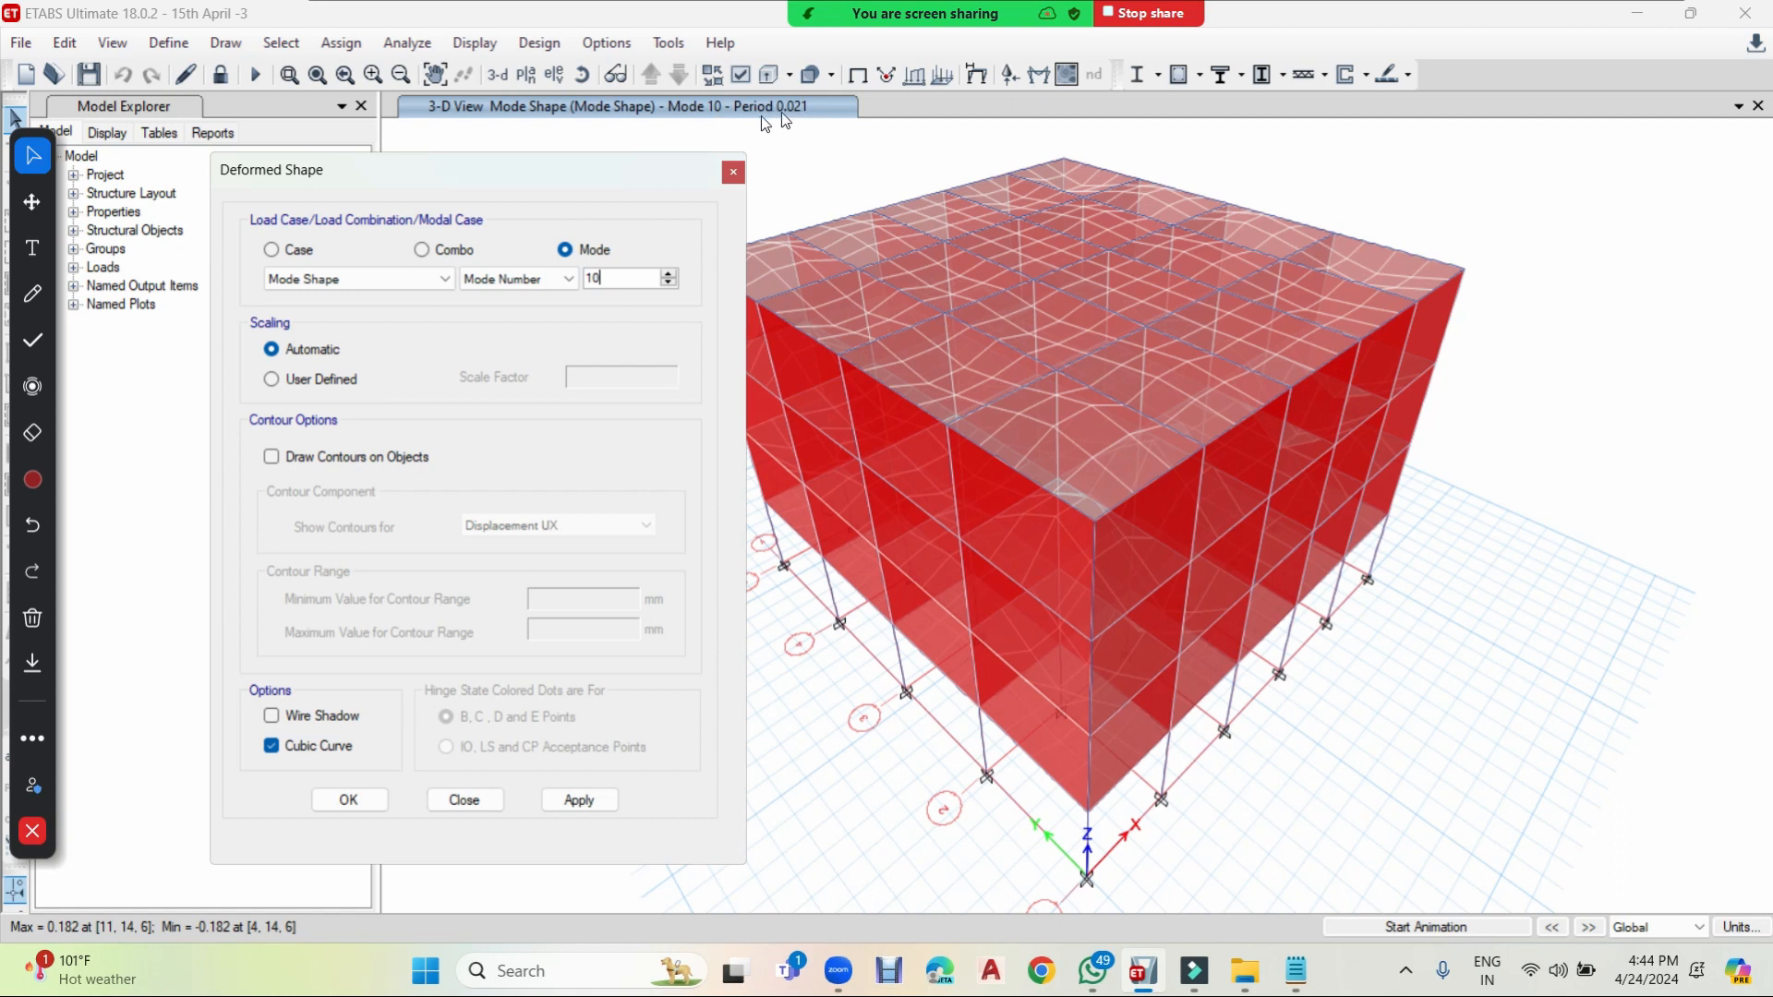
pyautogui.moveTo(625, 281); pyautogui.dragTo(548, 290)
pyautogui.write('5')
pyautogui.click(576, 801)
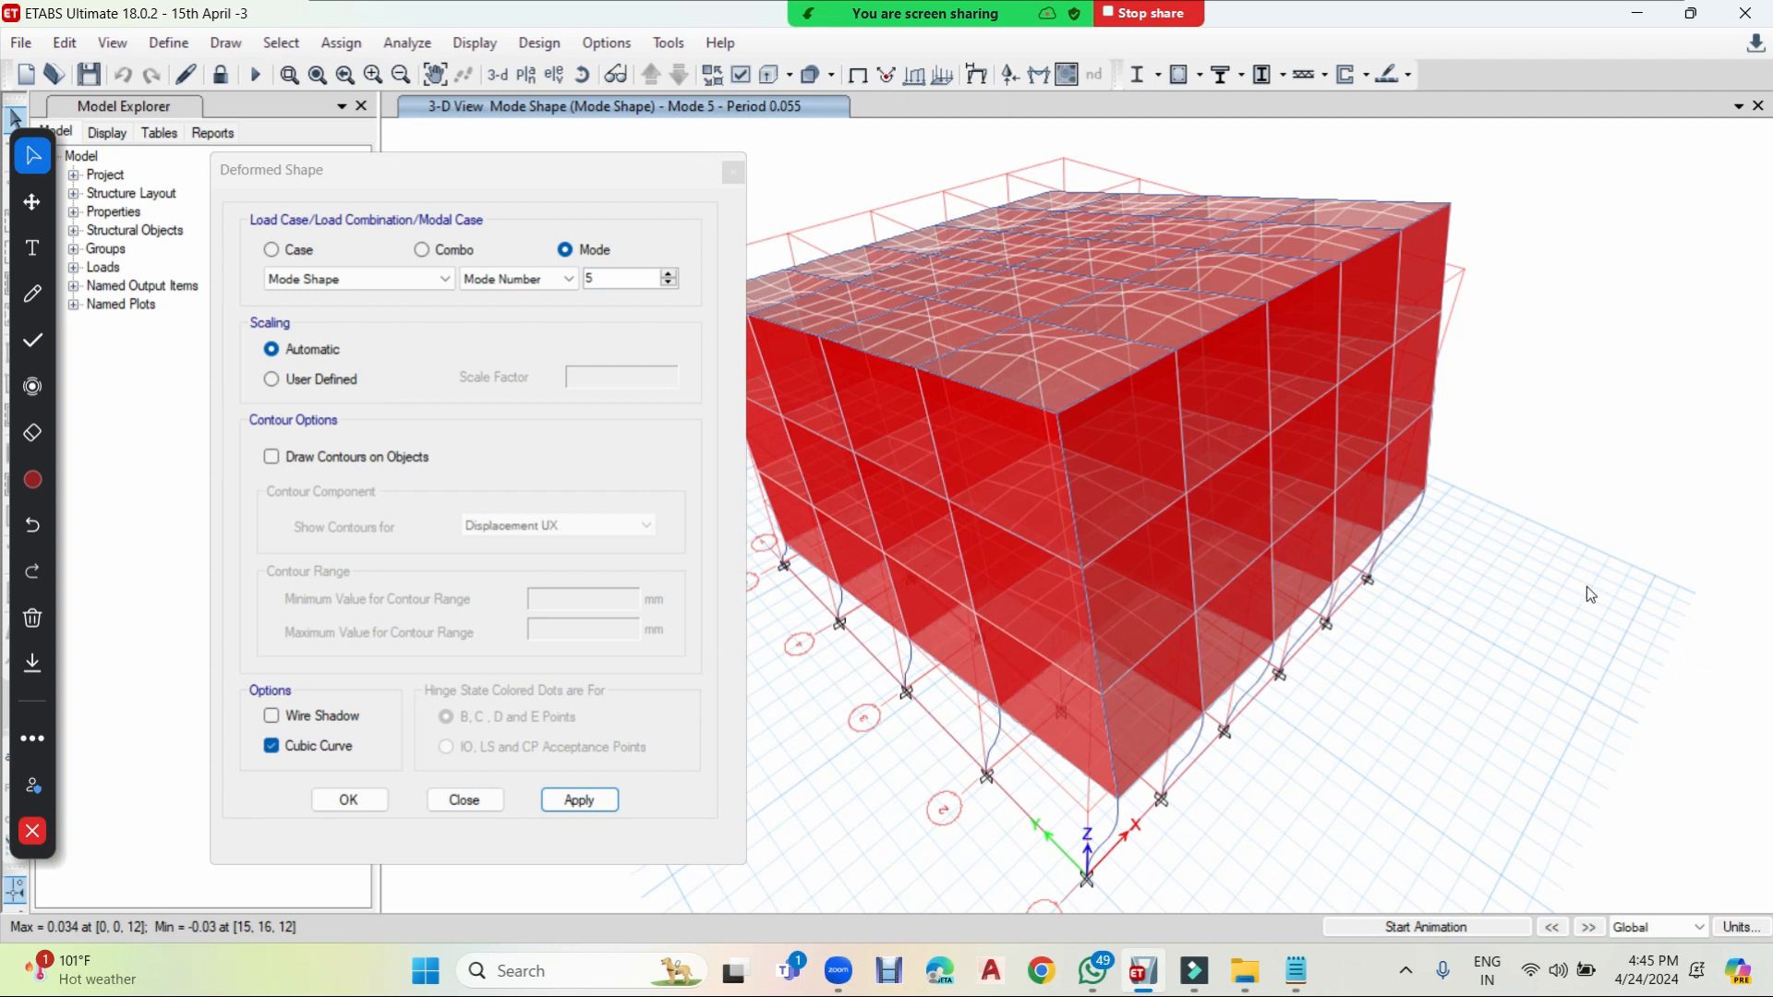
pyautogui.click(669, 276)
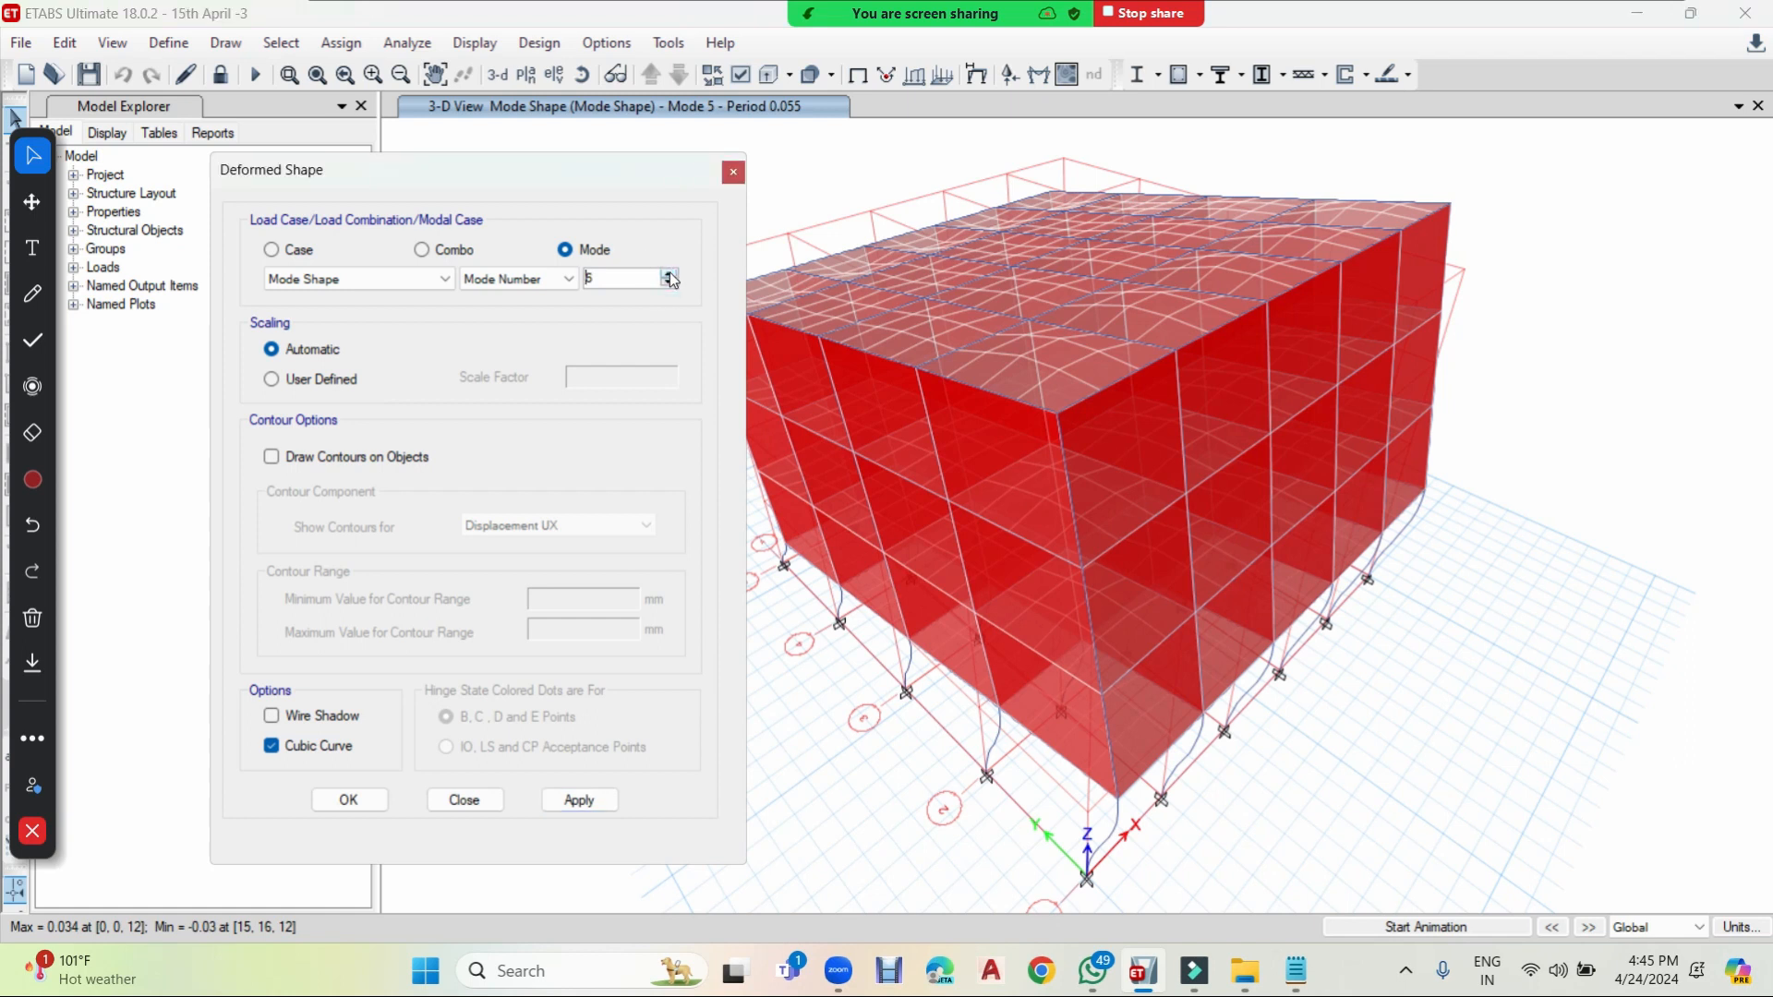
pyautogui.click(579, 800)
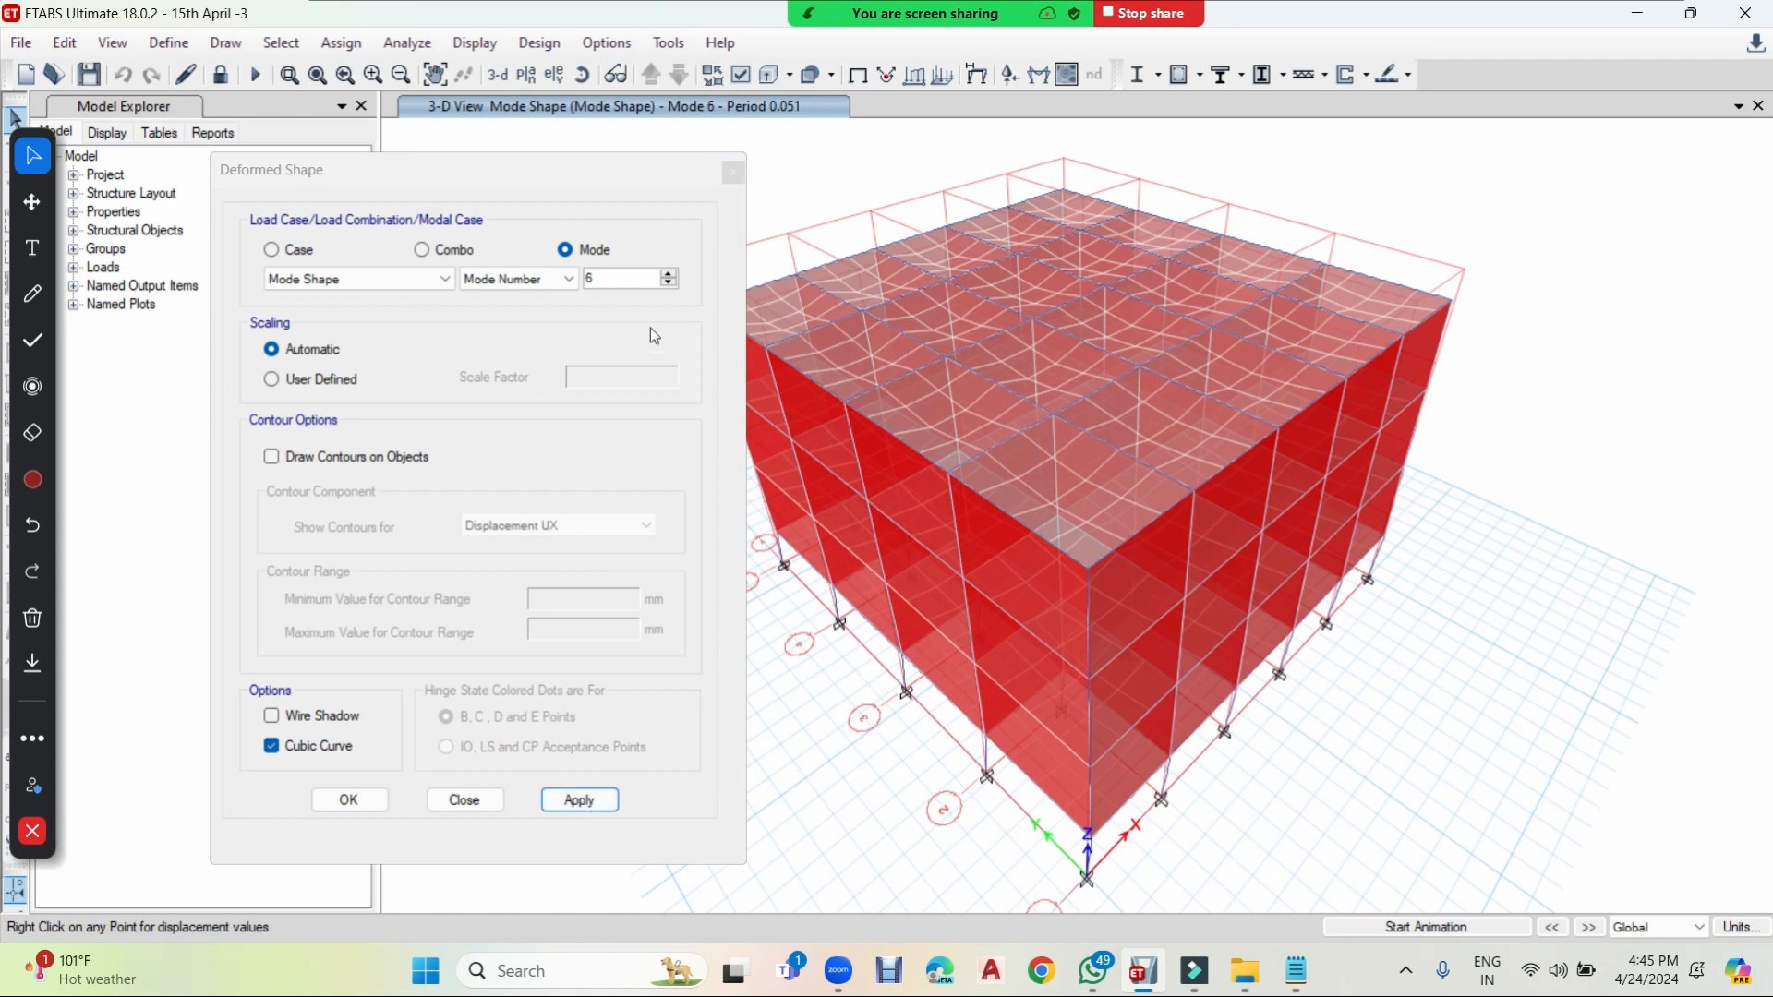
# - Display the deformed shape of mode number 12
pyautogui.doubleClick(637, 279)
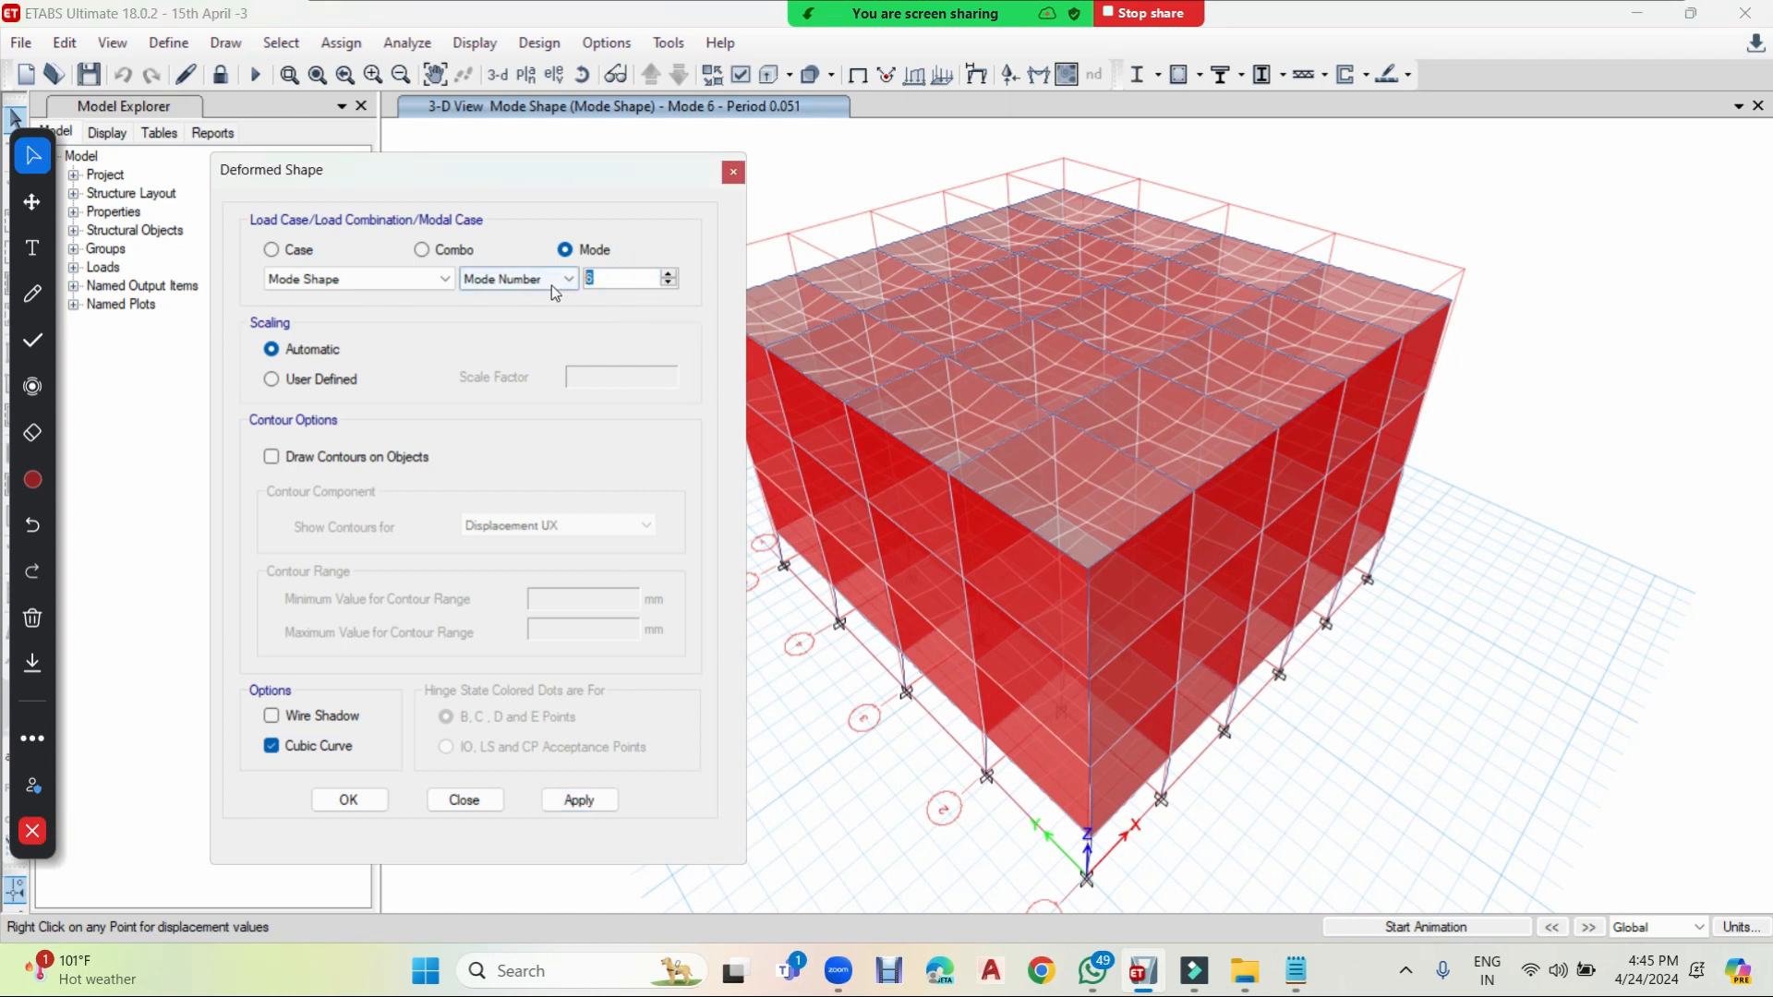
pyautogui.write('12')
pyautogui.click(579, 799)
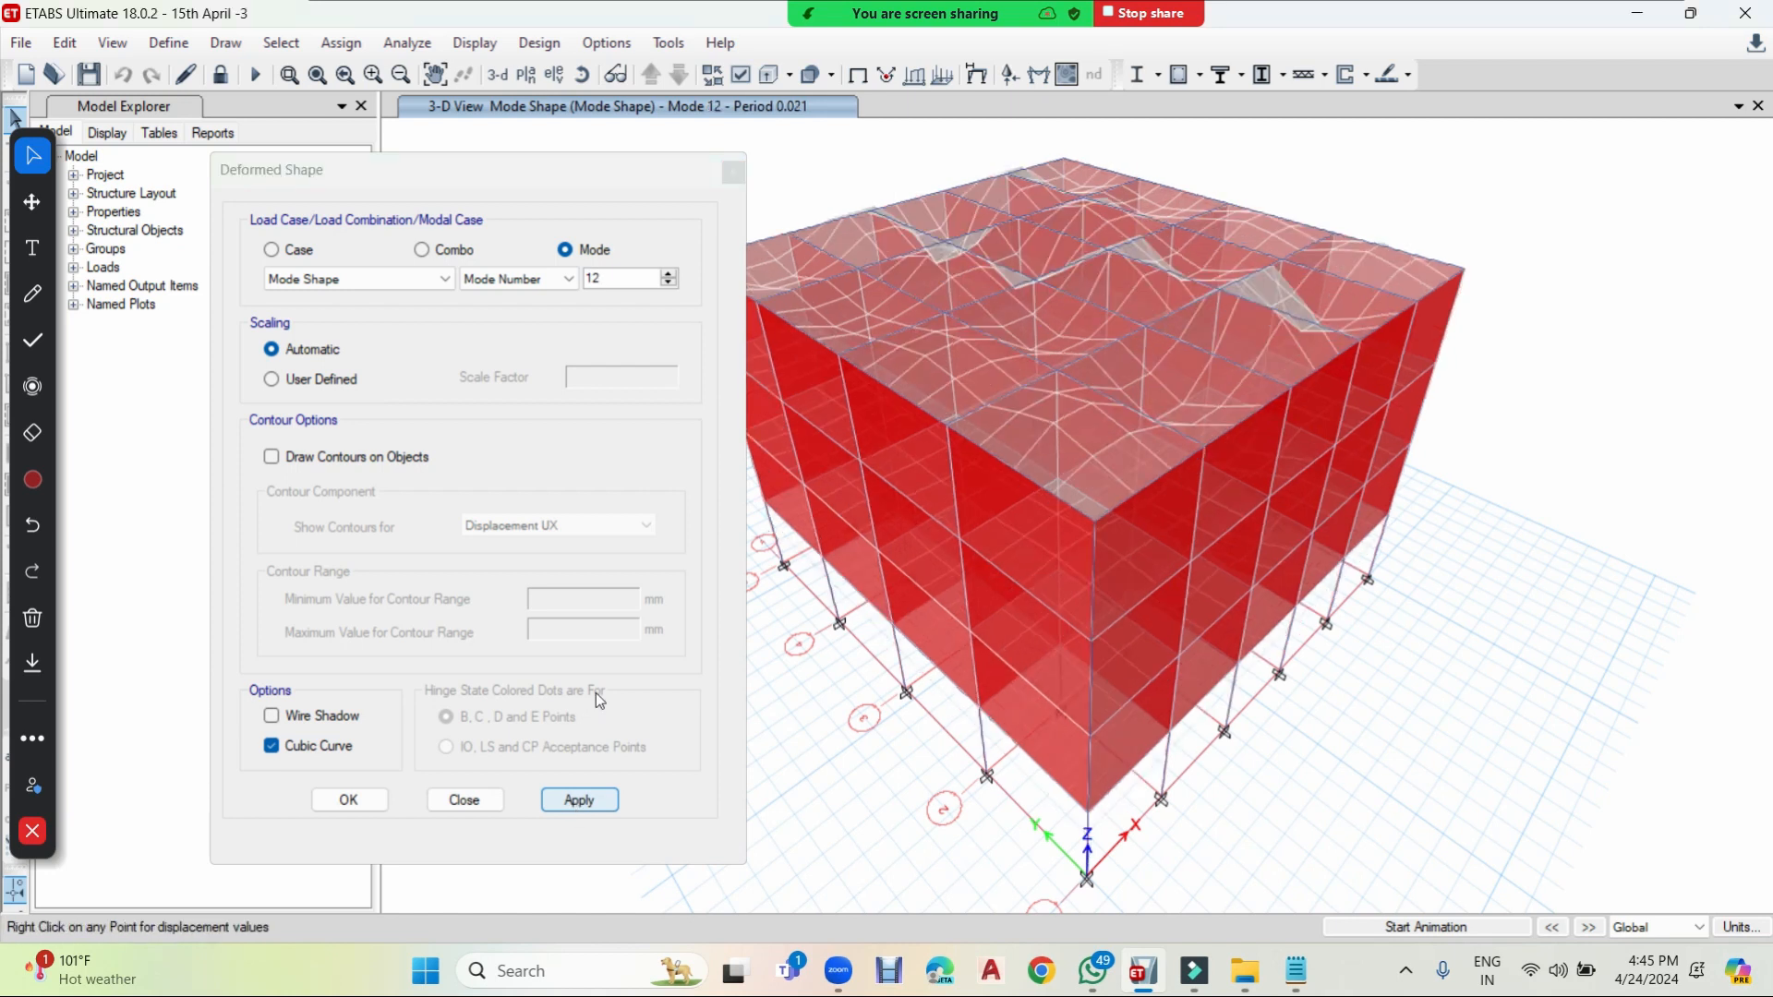
# - Display the mode shape for mode number 2, and start and stop its animation
pyautogui.doubleClick(611, 277)
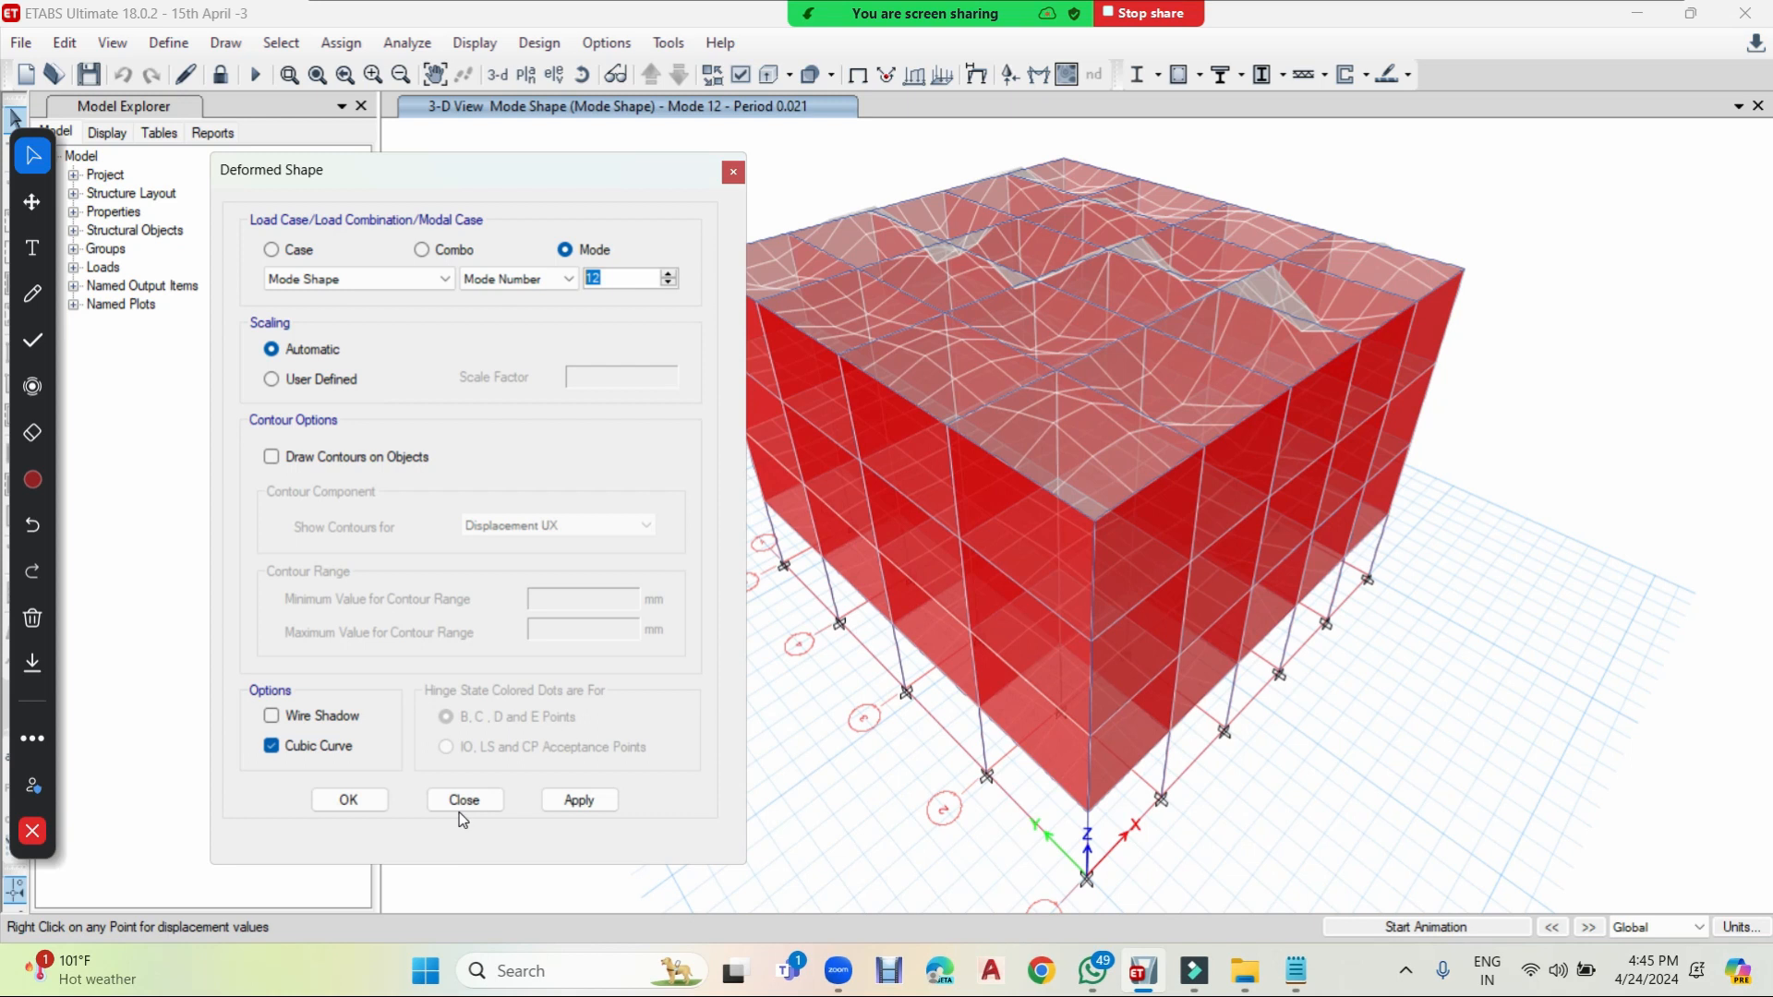
pyautogui.write('2')
pyautogui.click(562, 787)
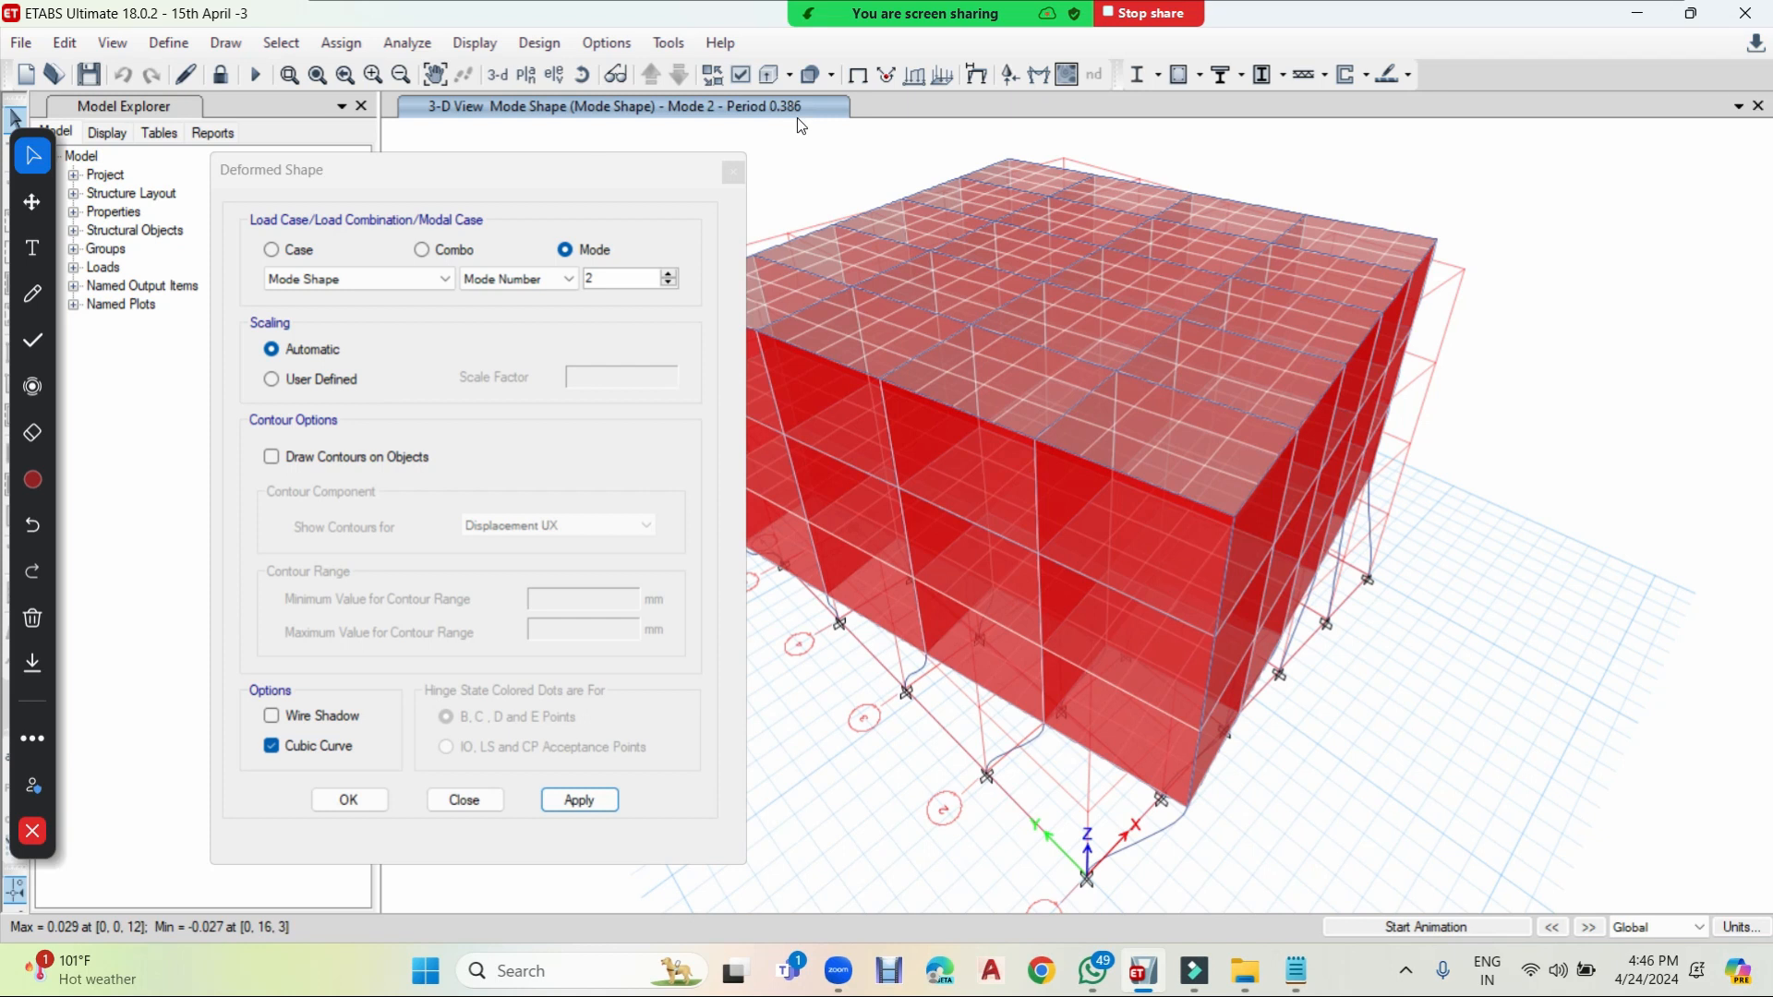
pyautogui.click(1431, 925)
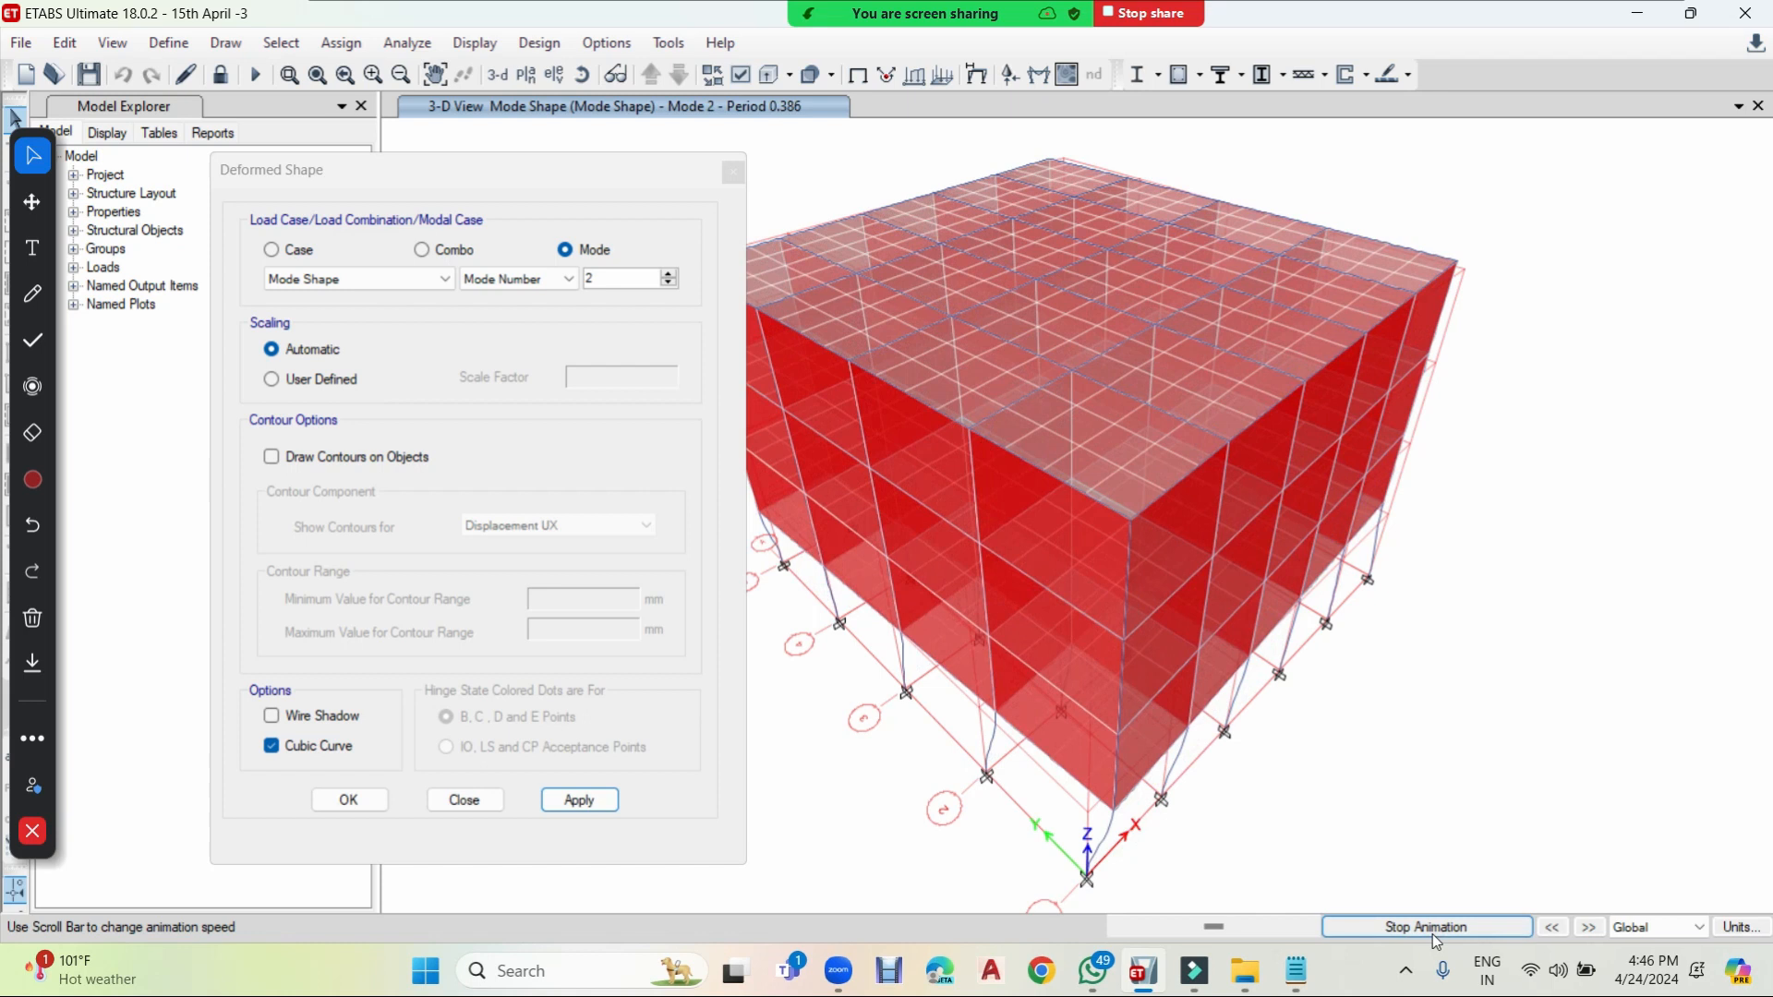
pyautogui.click(1427, 927)
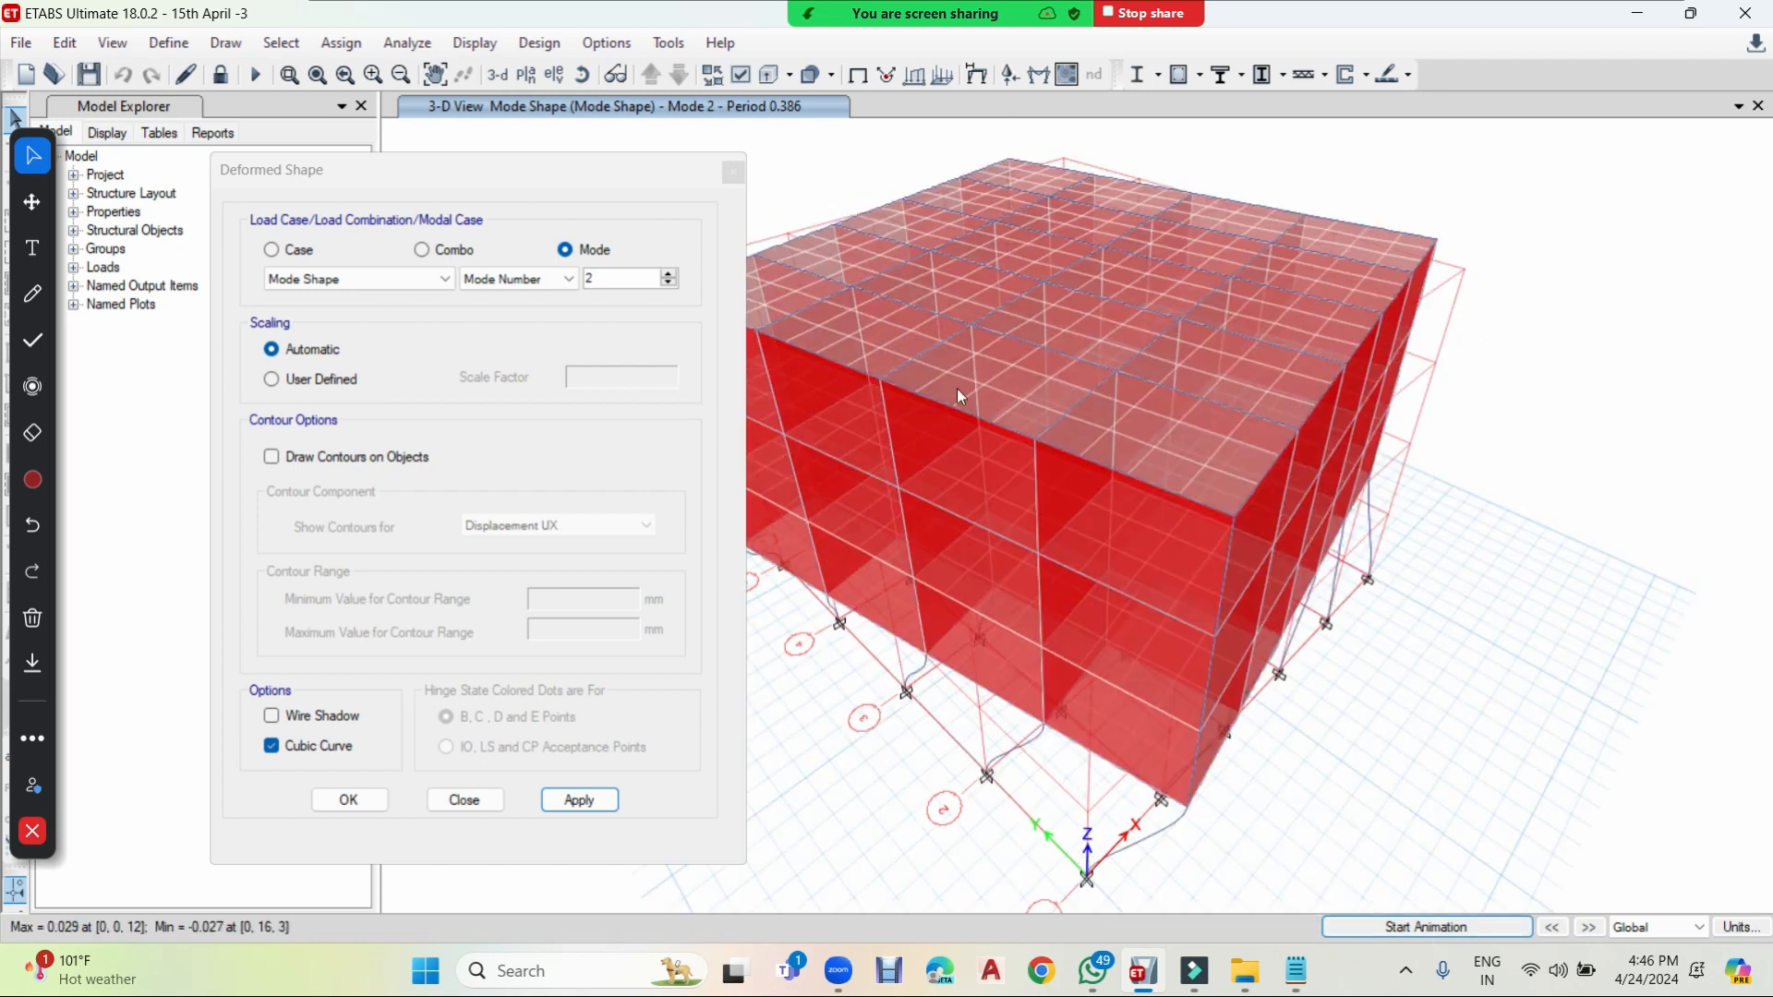
# - Display the mode shape for mode number 3 and accept the deformed shape settings
pyautogui.click(668, 274)
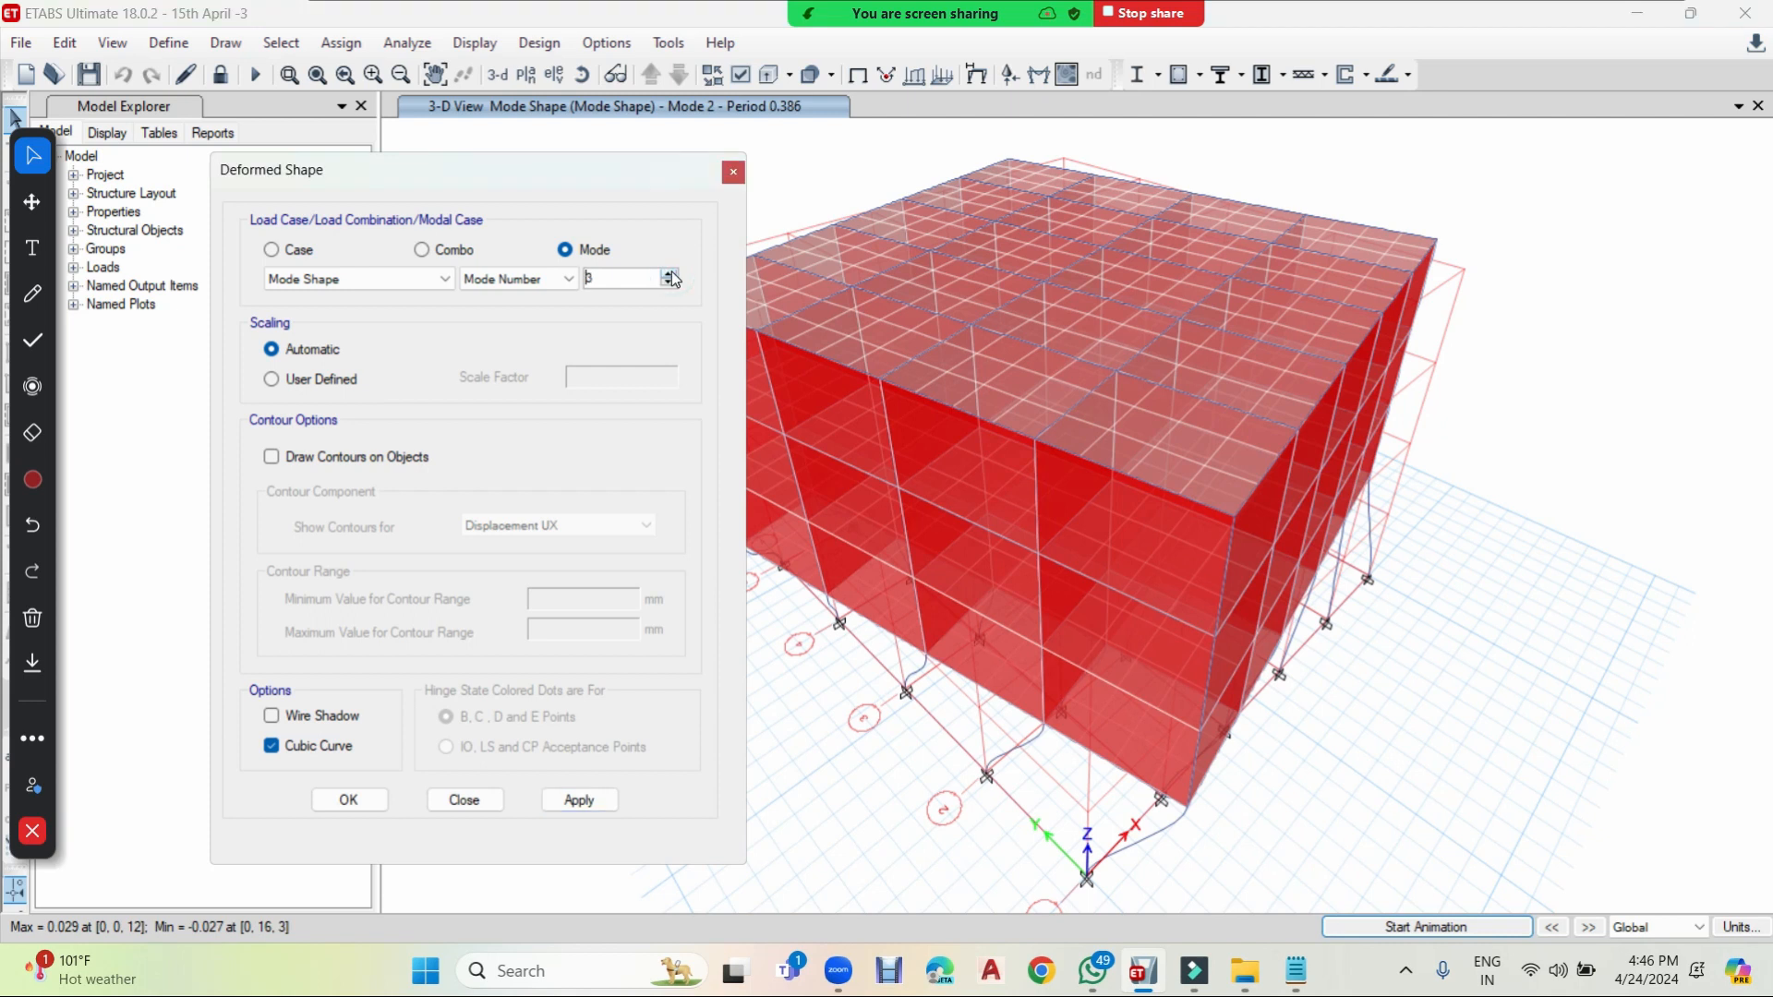
pyautogui.click(579, 799)
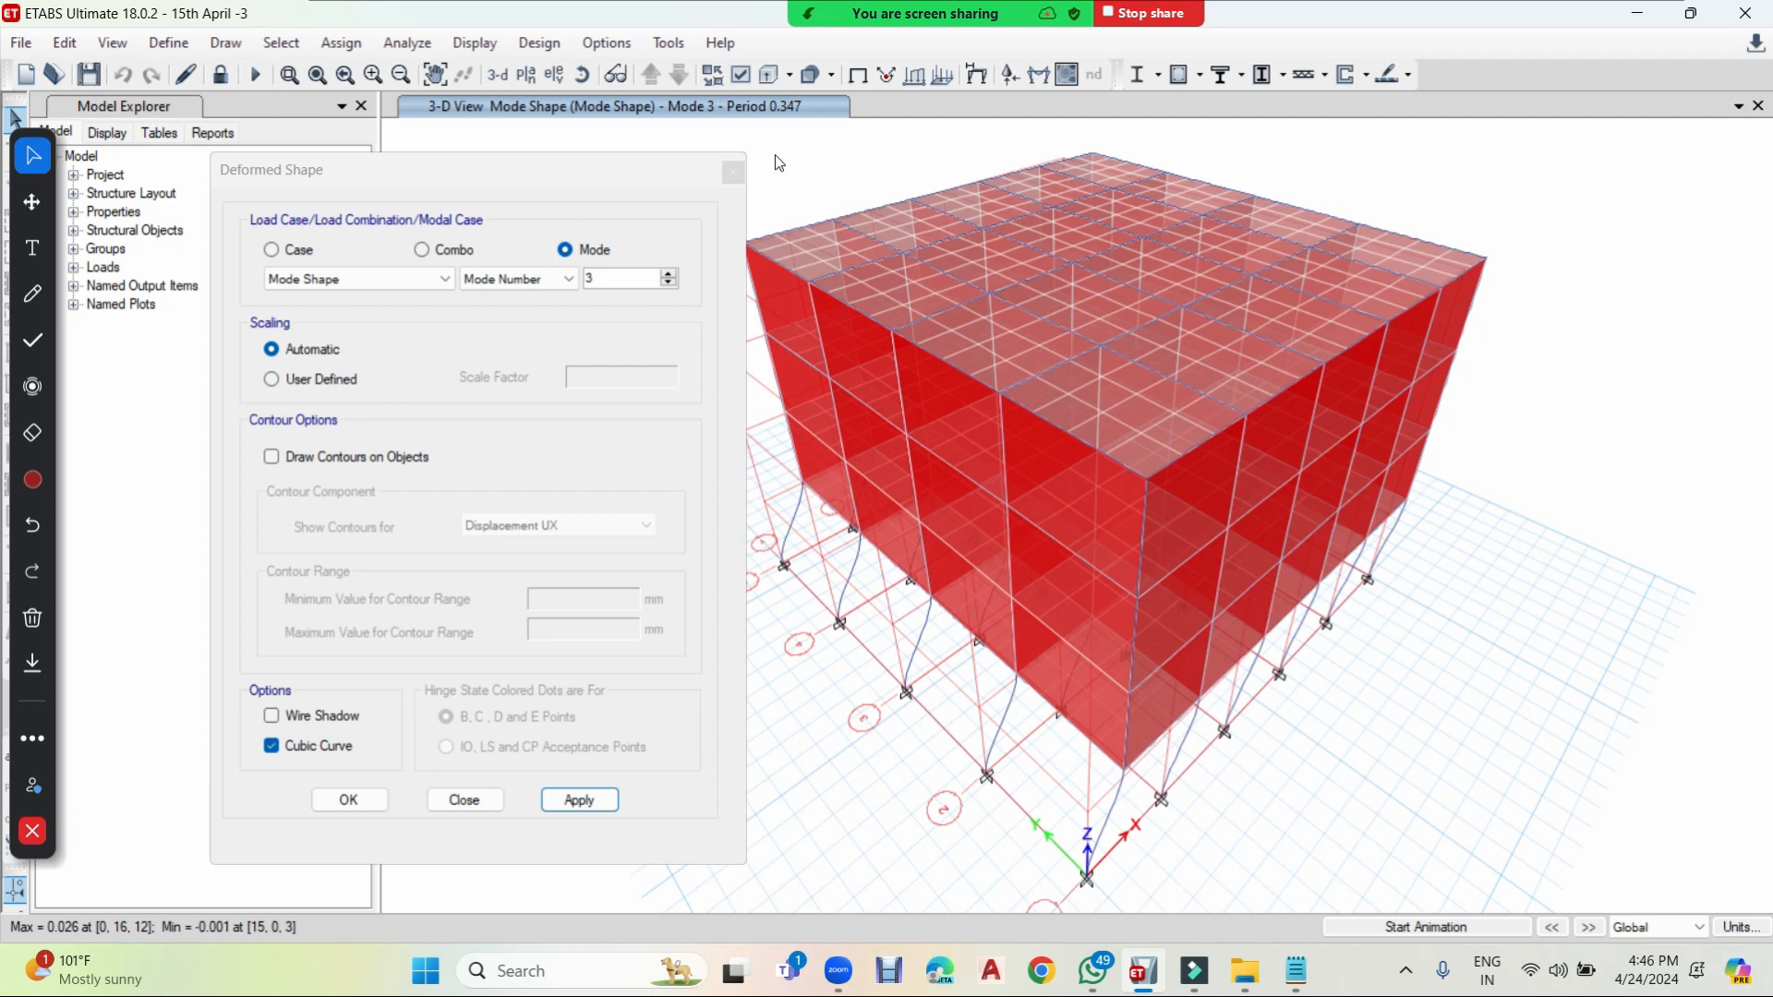
pyautogui.click(363, 800)
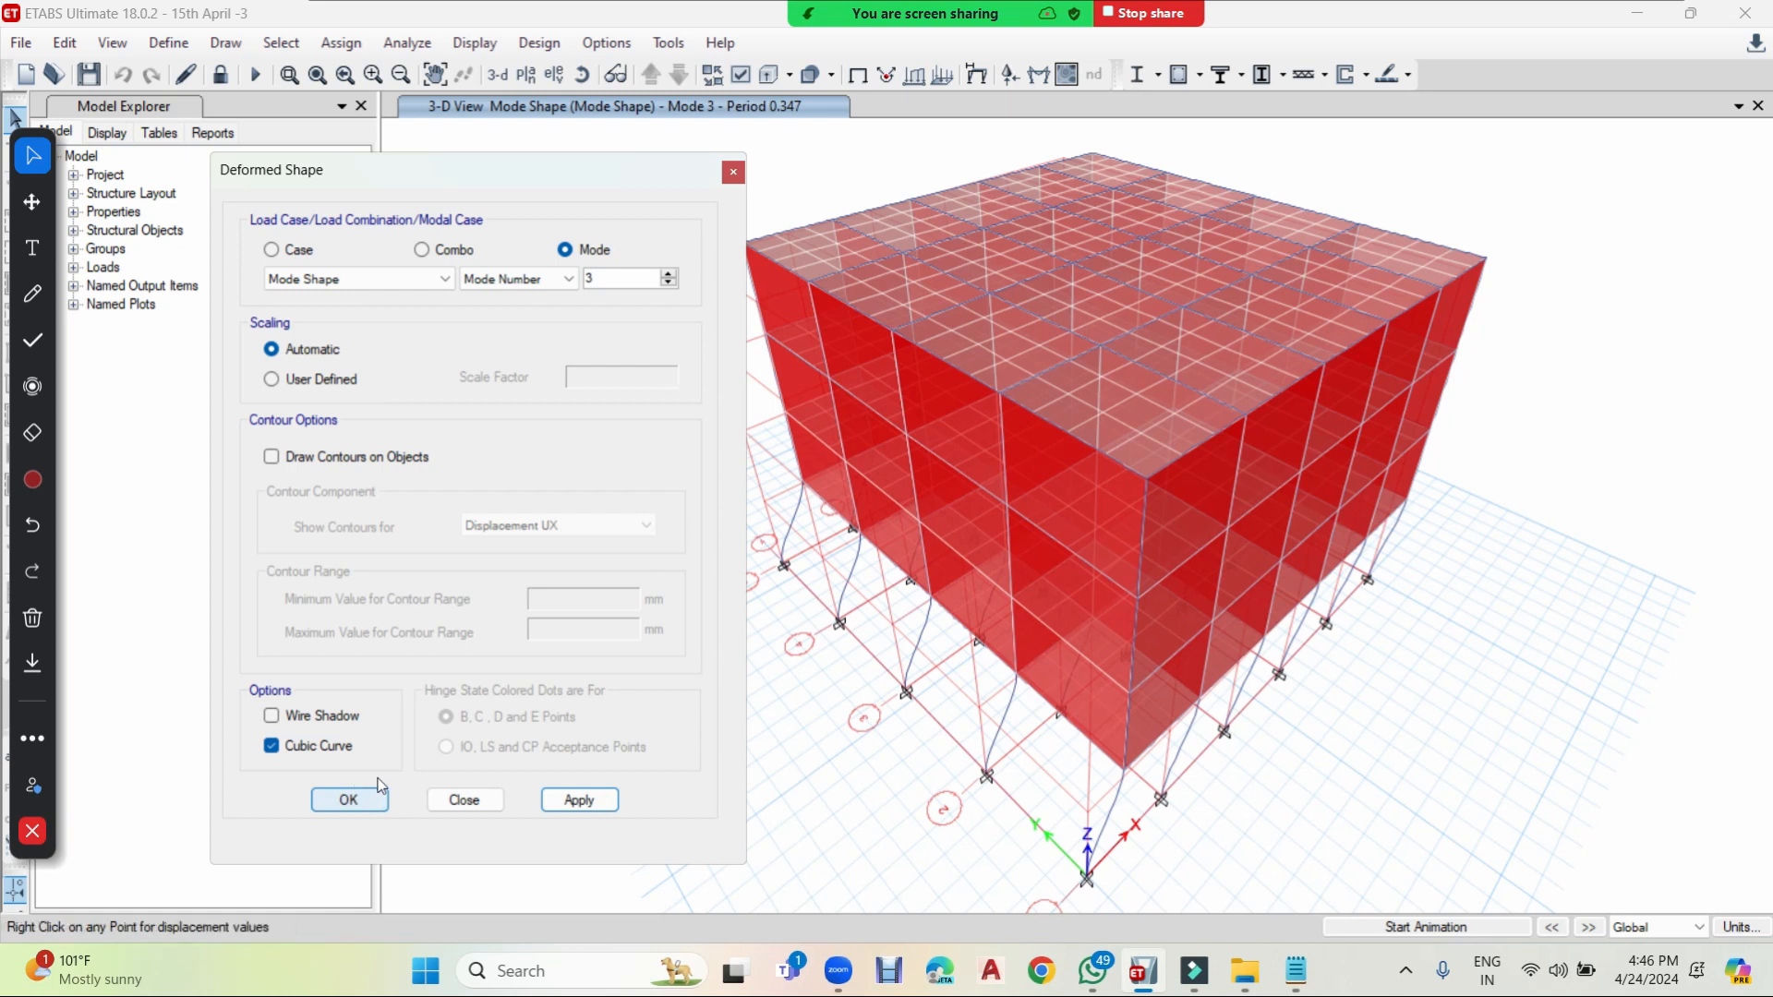
# - Plot the maximum story displacement for the EQ Load in X case and open its formatted results table
pyautogui.click(479, 44)
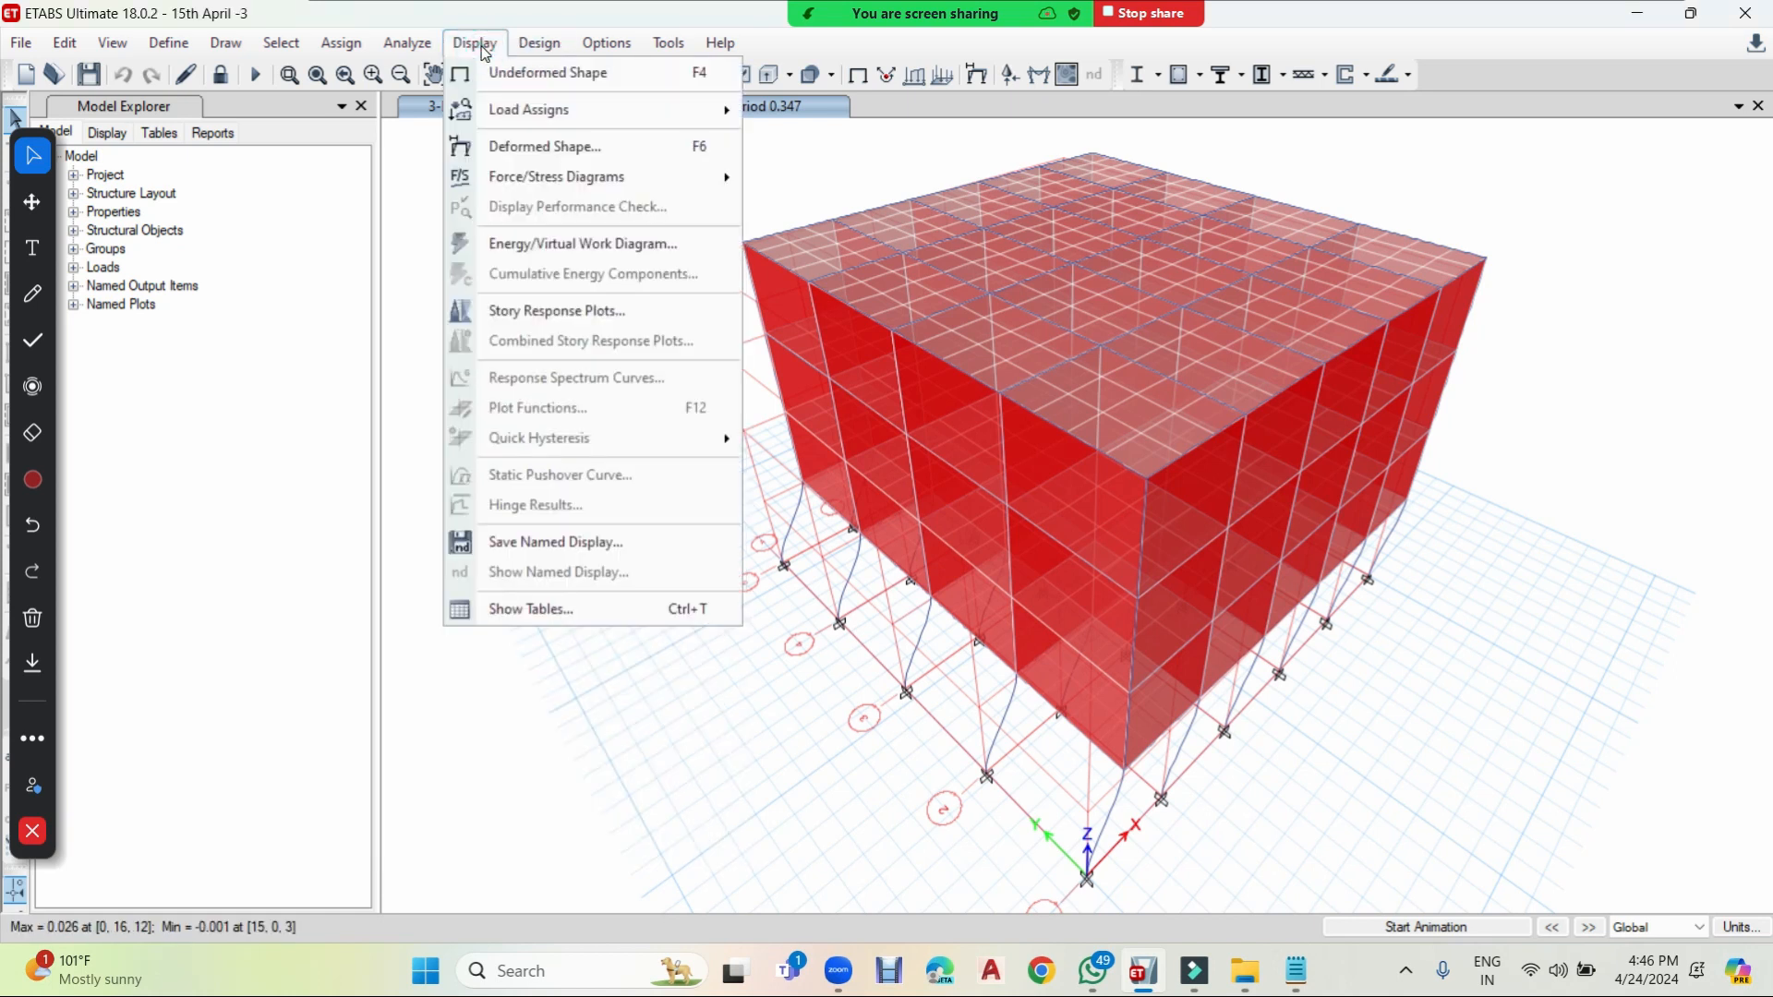
pyautogui.click(583, 321)
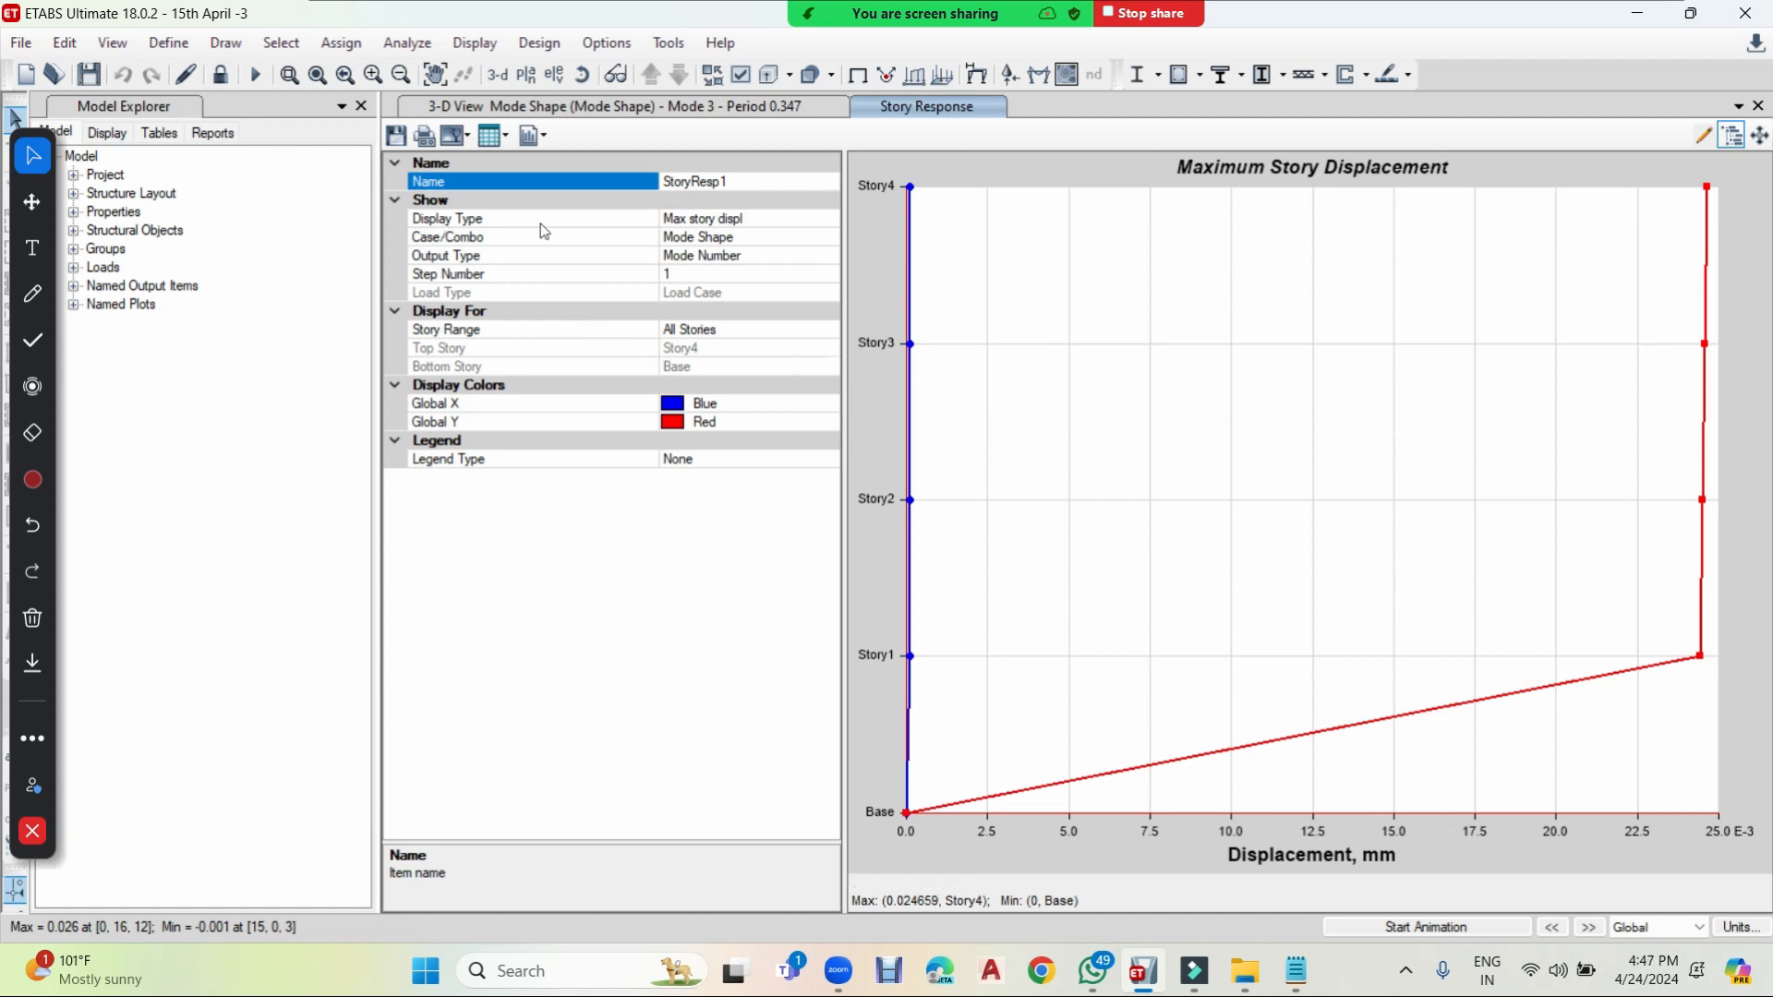
pyautogui.click(825, 240)
pyautogui.click(825, 238)
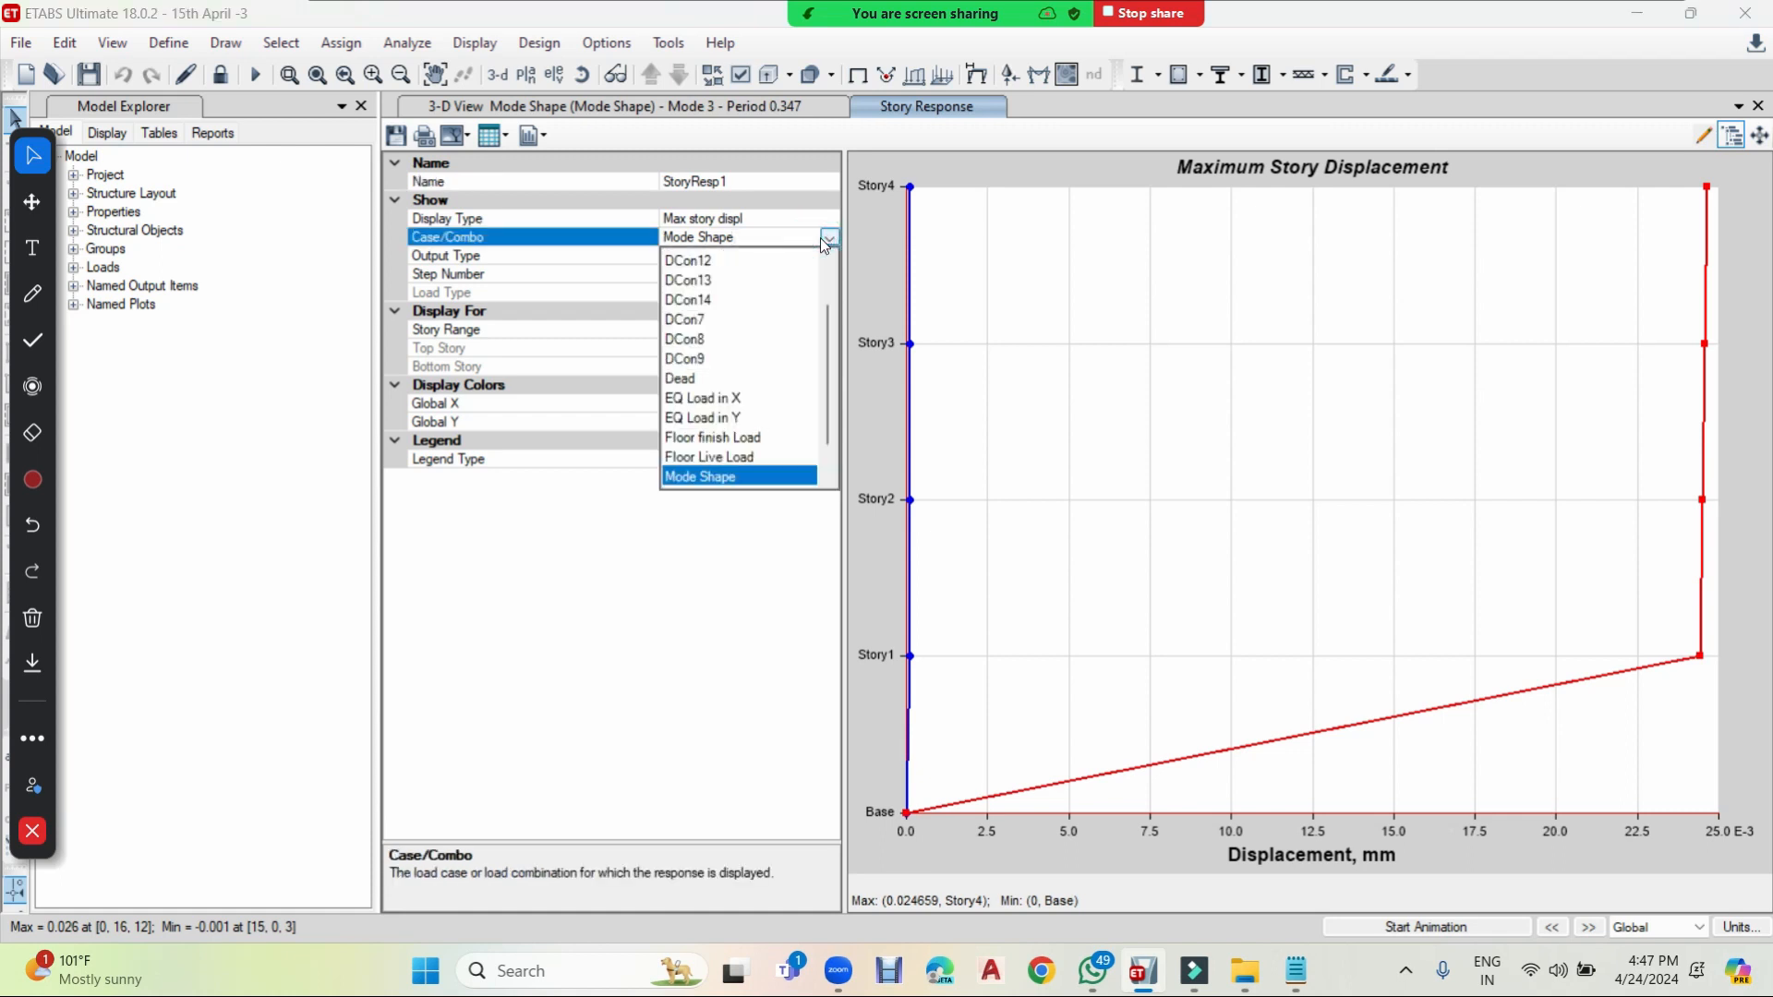
pyautogui.click(707, 403)
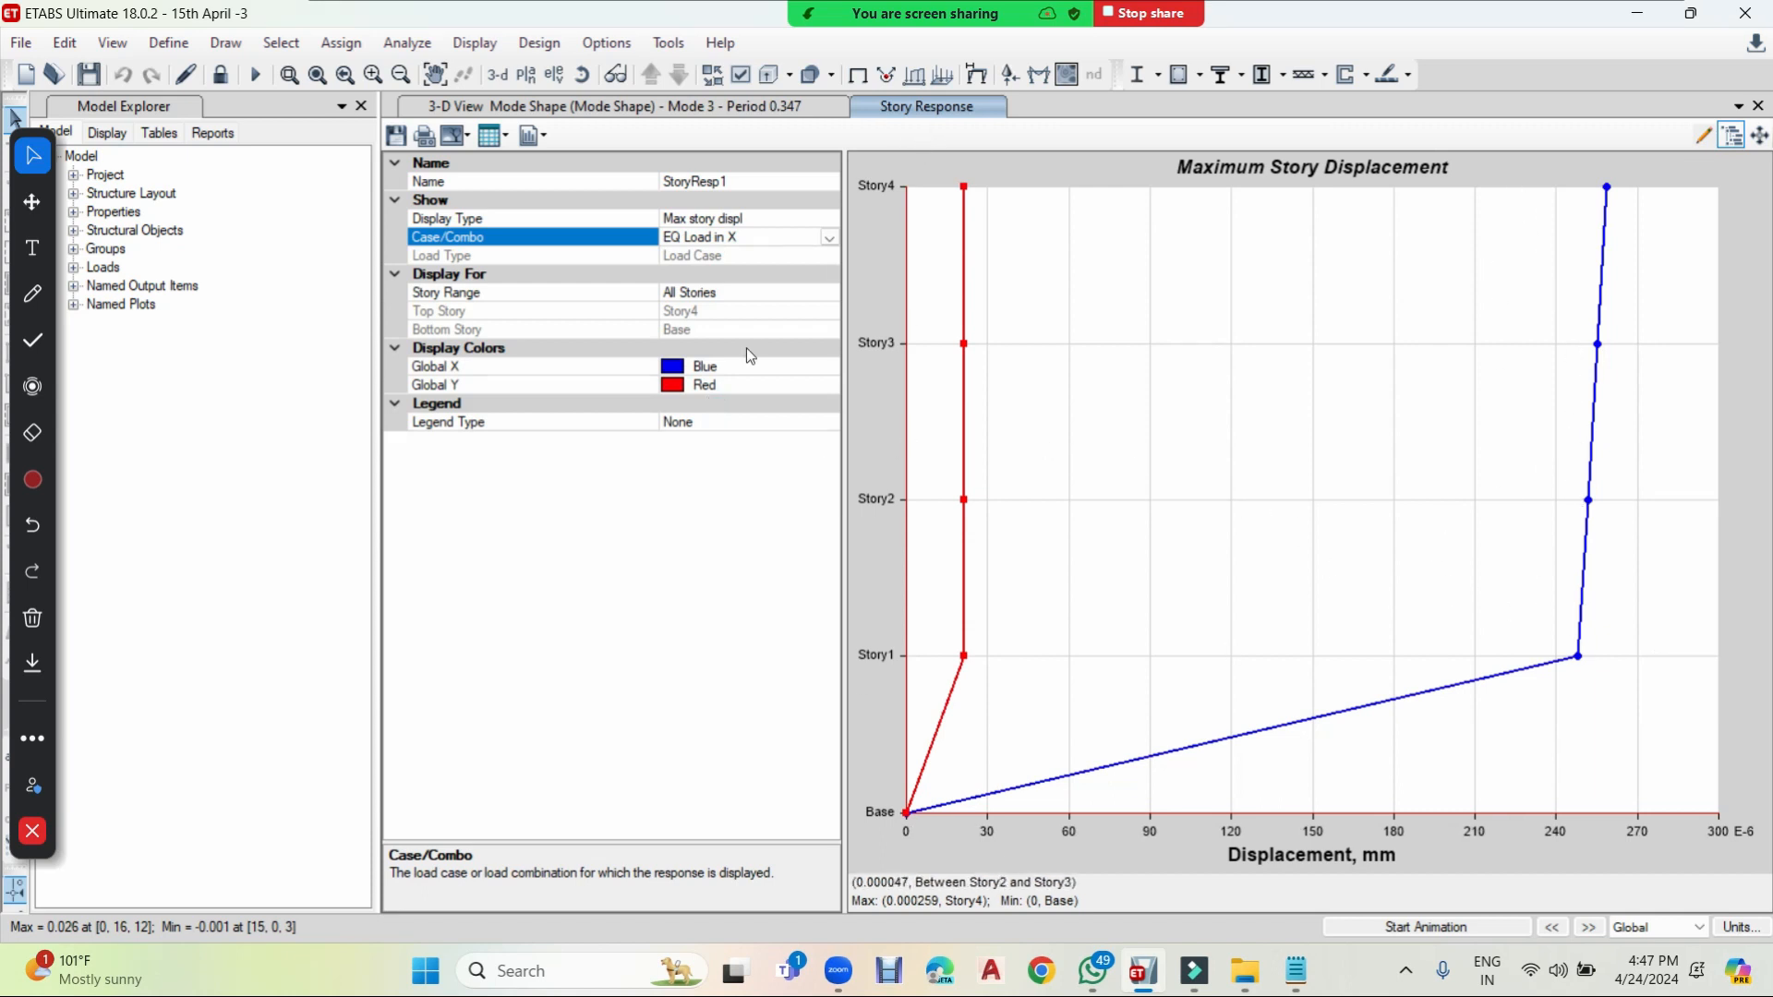
pyautogui.click(514, 137)
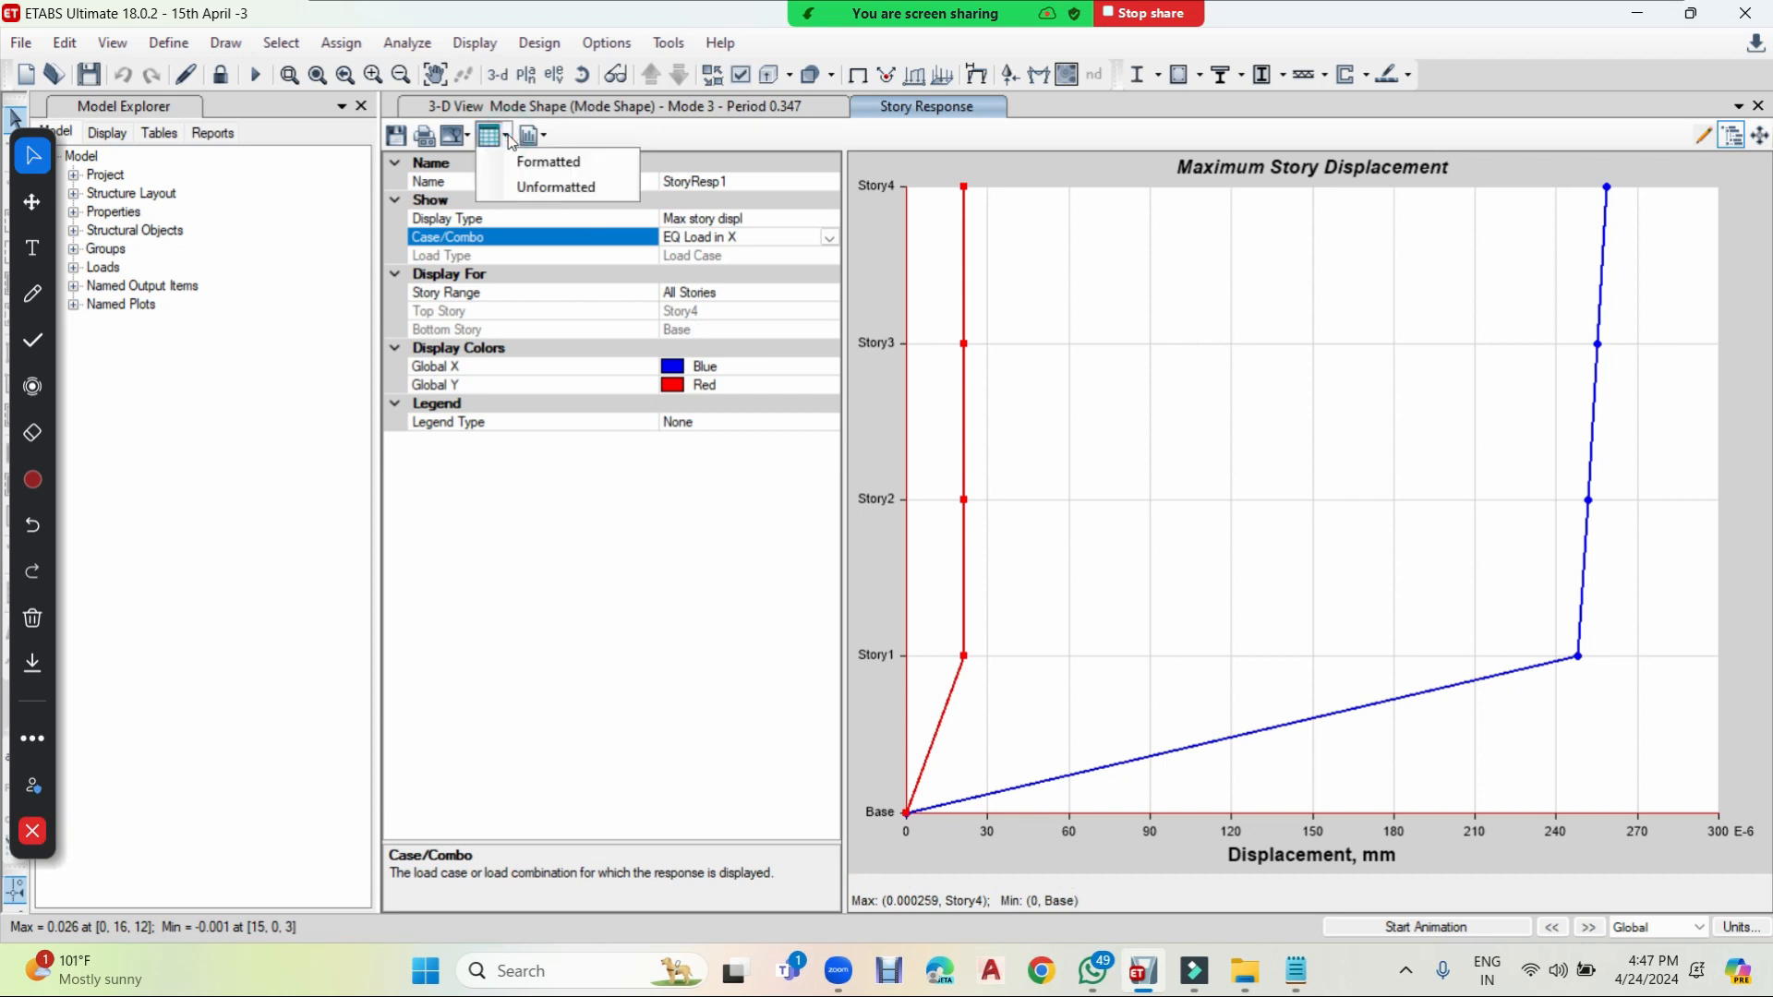
pyautogui.click(551, 165)
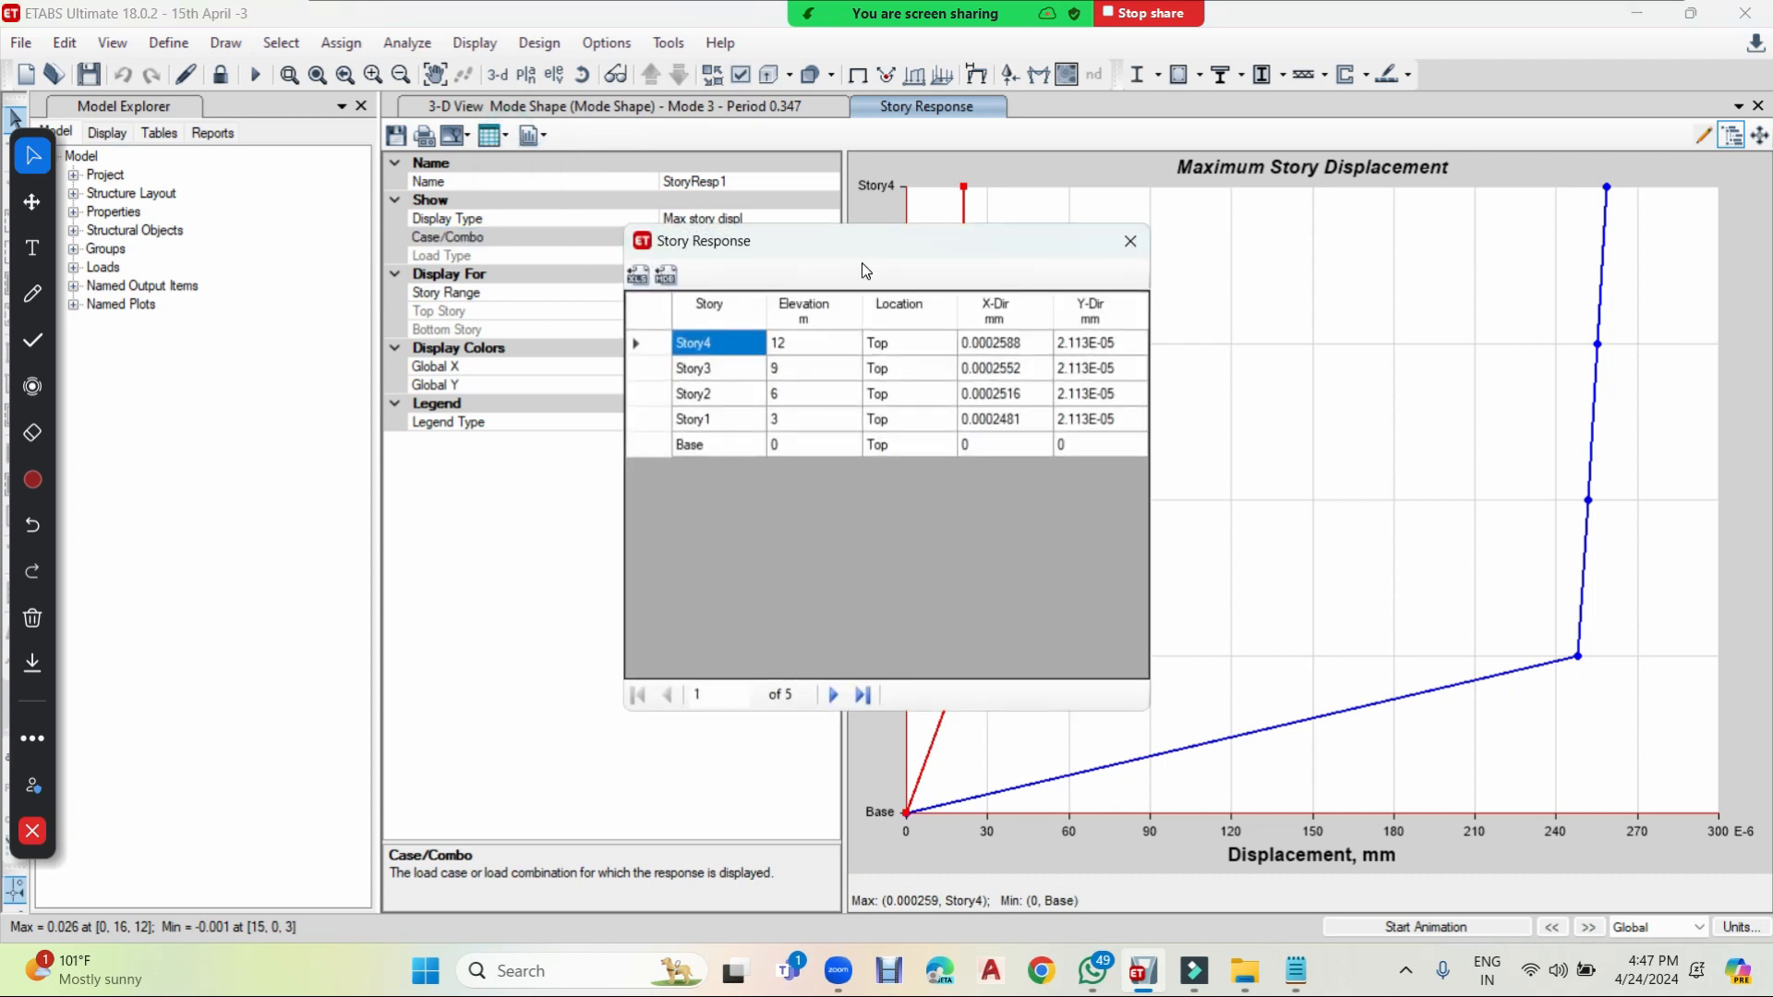
# - Close the displacement results table and switch the story response plot to maximum story drifts
pyautogui.moveTo(868, 259); pyautogui.dragTo(490, 332)
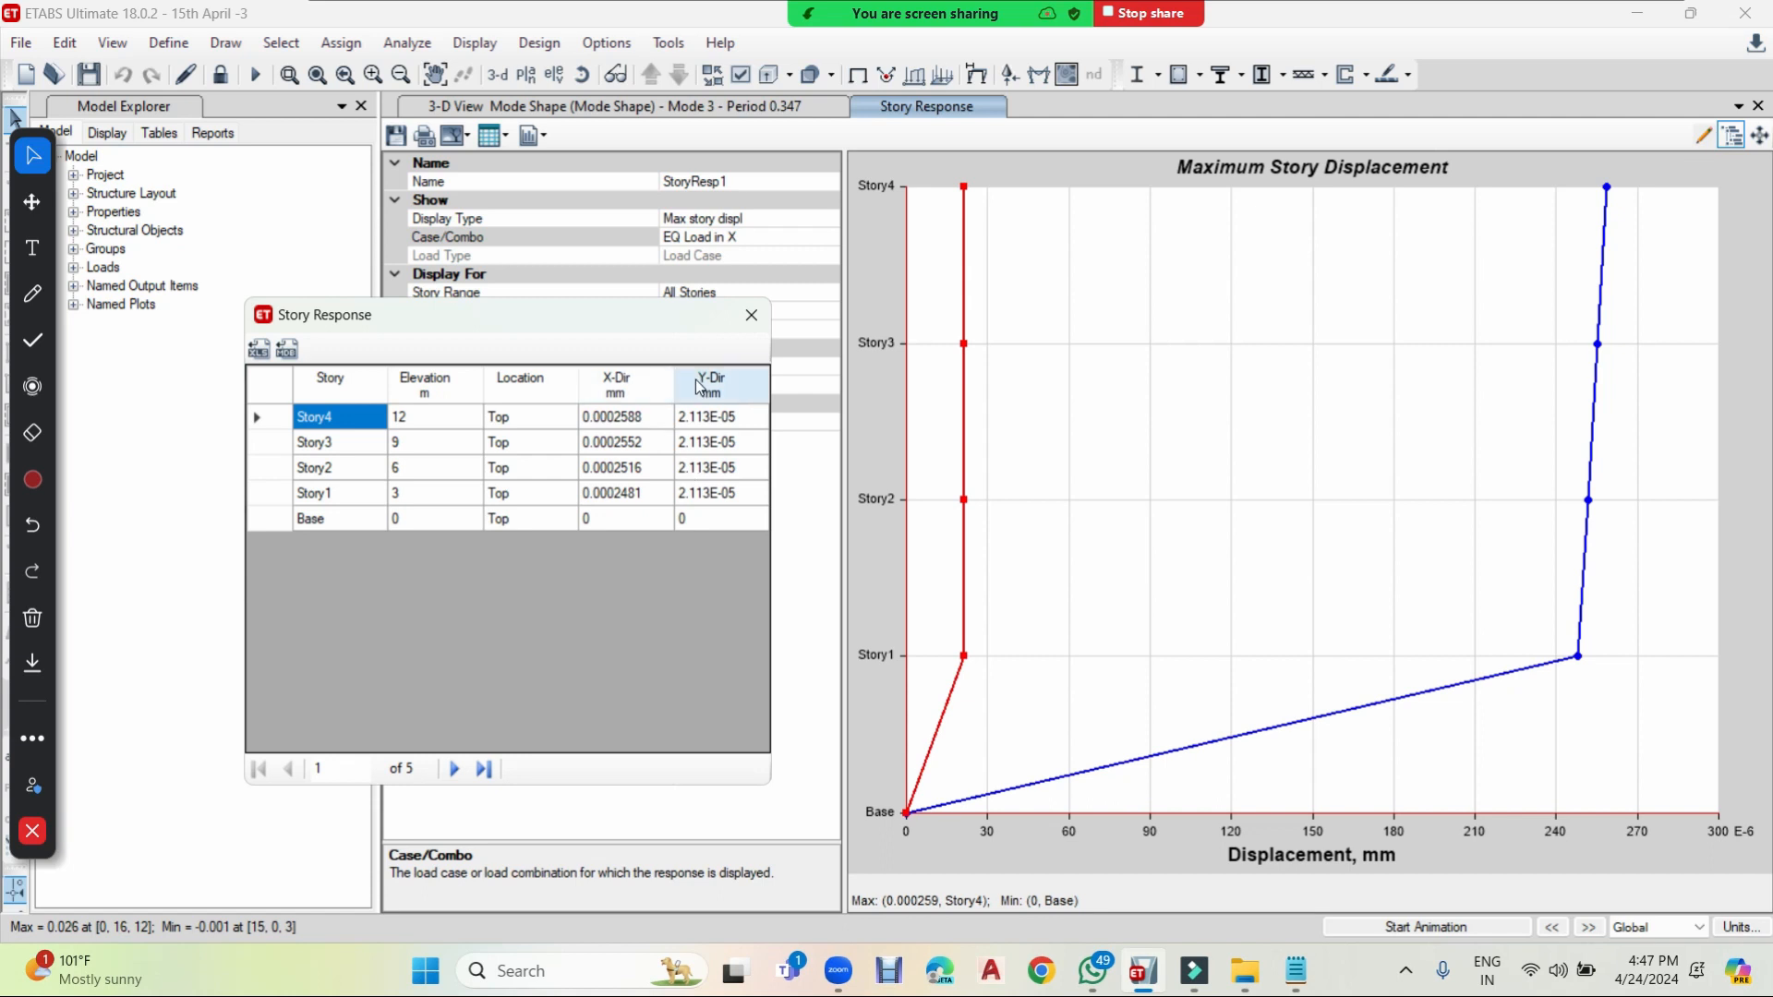
pyautogui.click(751, 314)
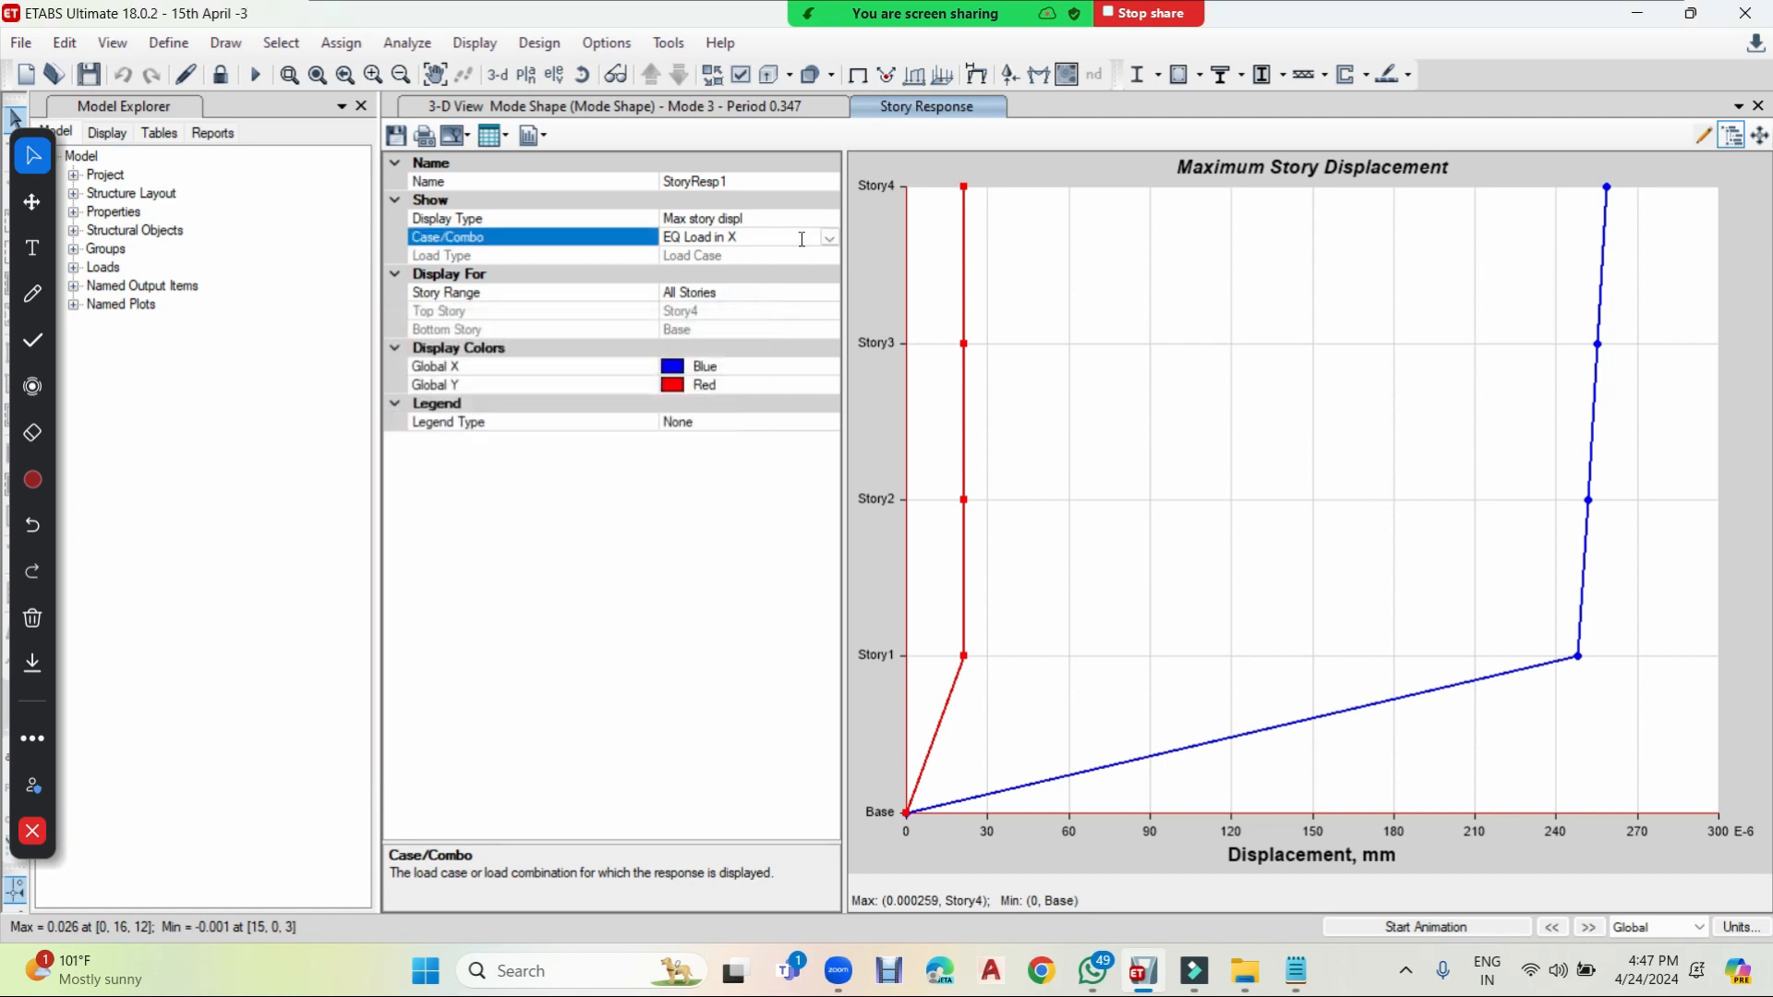
pyautogui.click(835, 219)
pyautogui.click(832, 216)
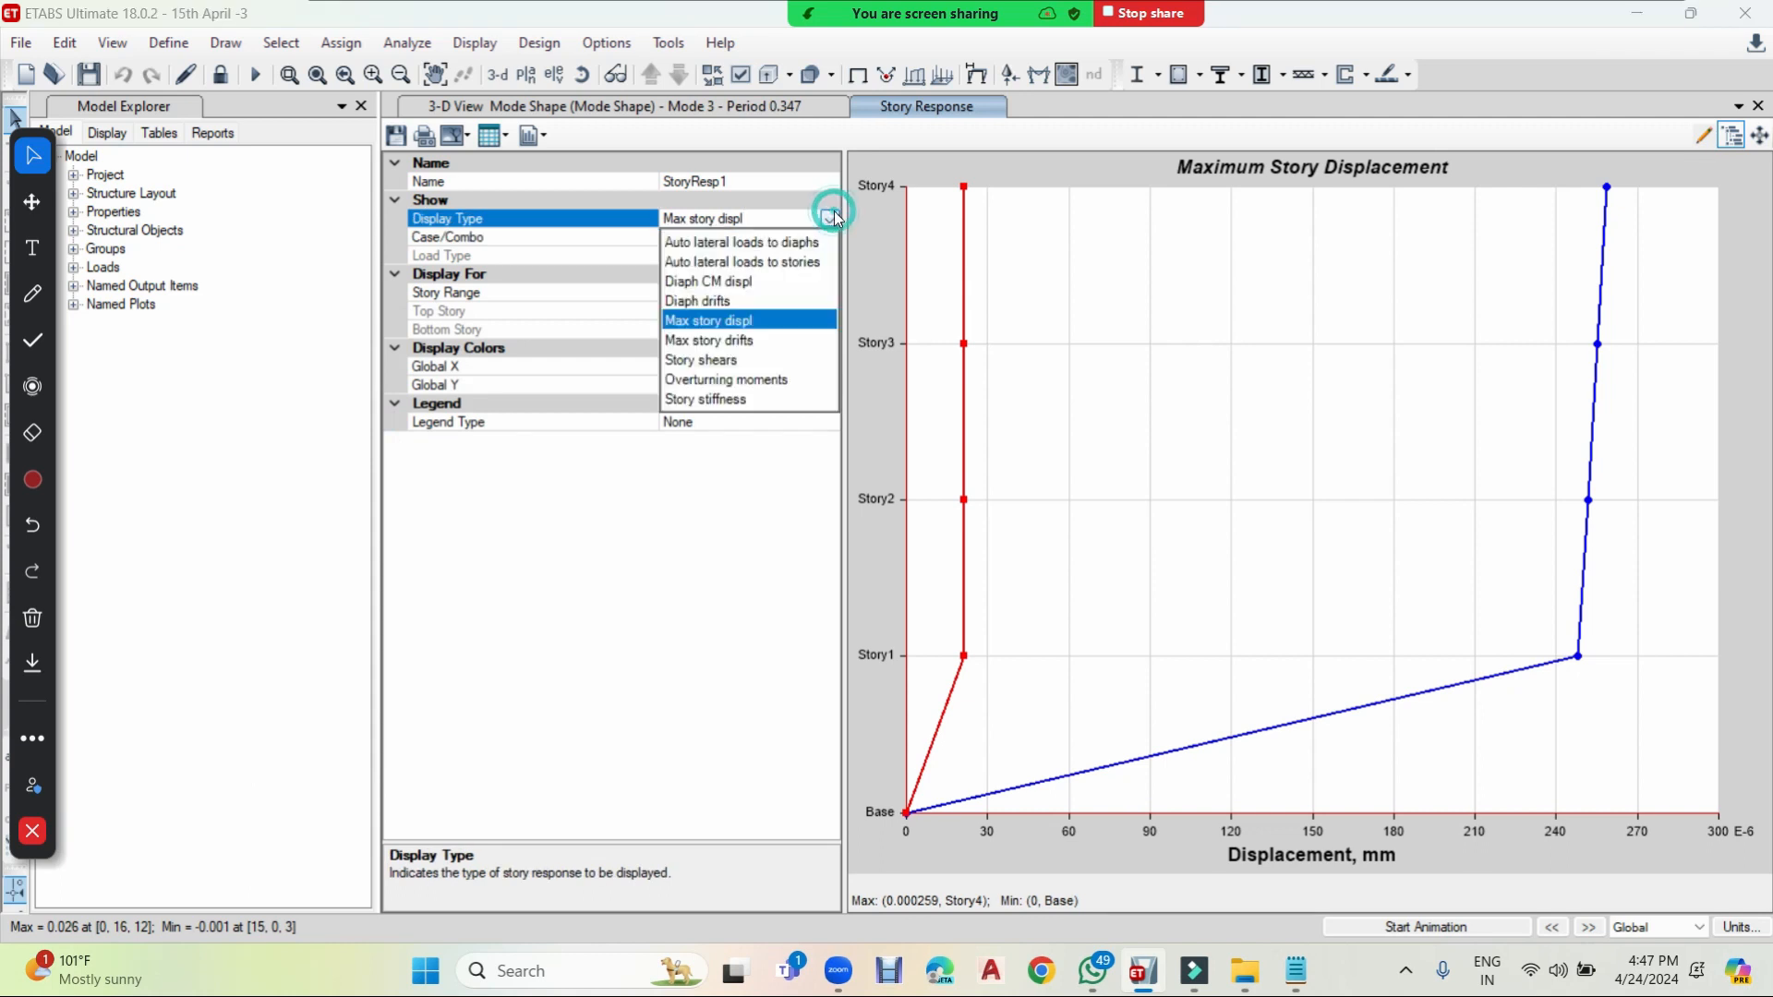
pyautogui.click(720, 342)
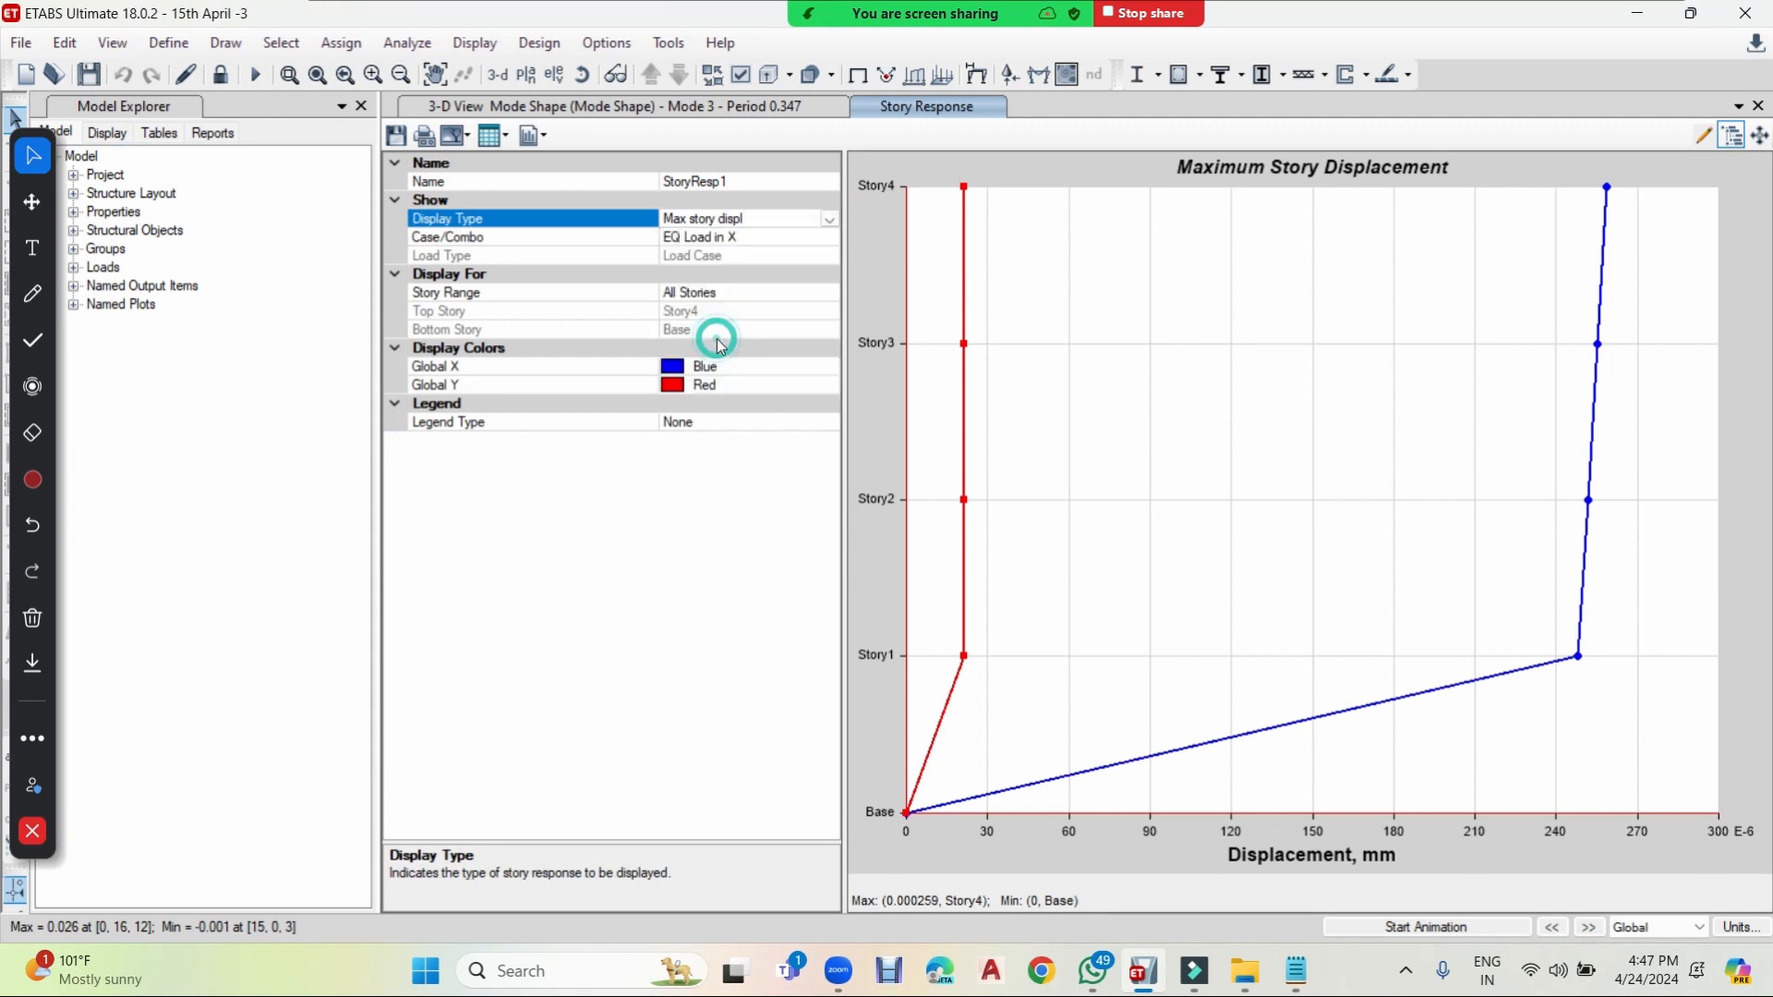
# - Plot the story drifts for the EQ Load in Y case, view the formatted results table and close it
pyautogui.click(824, 239)
pyautogui.click(828, 237)
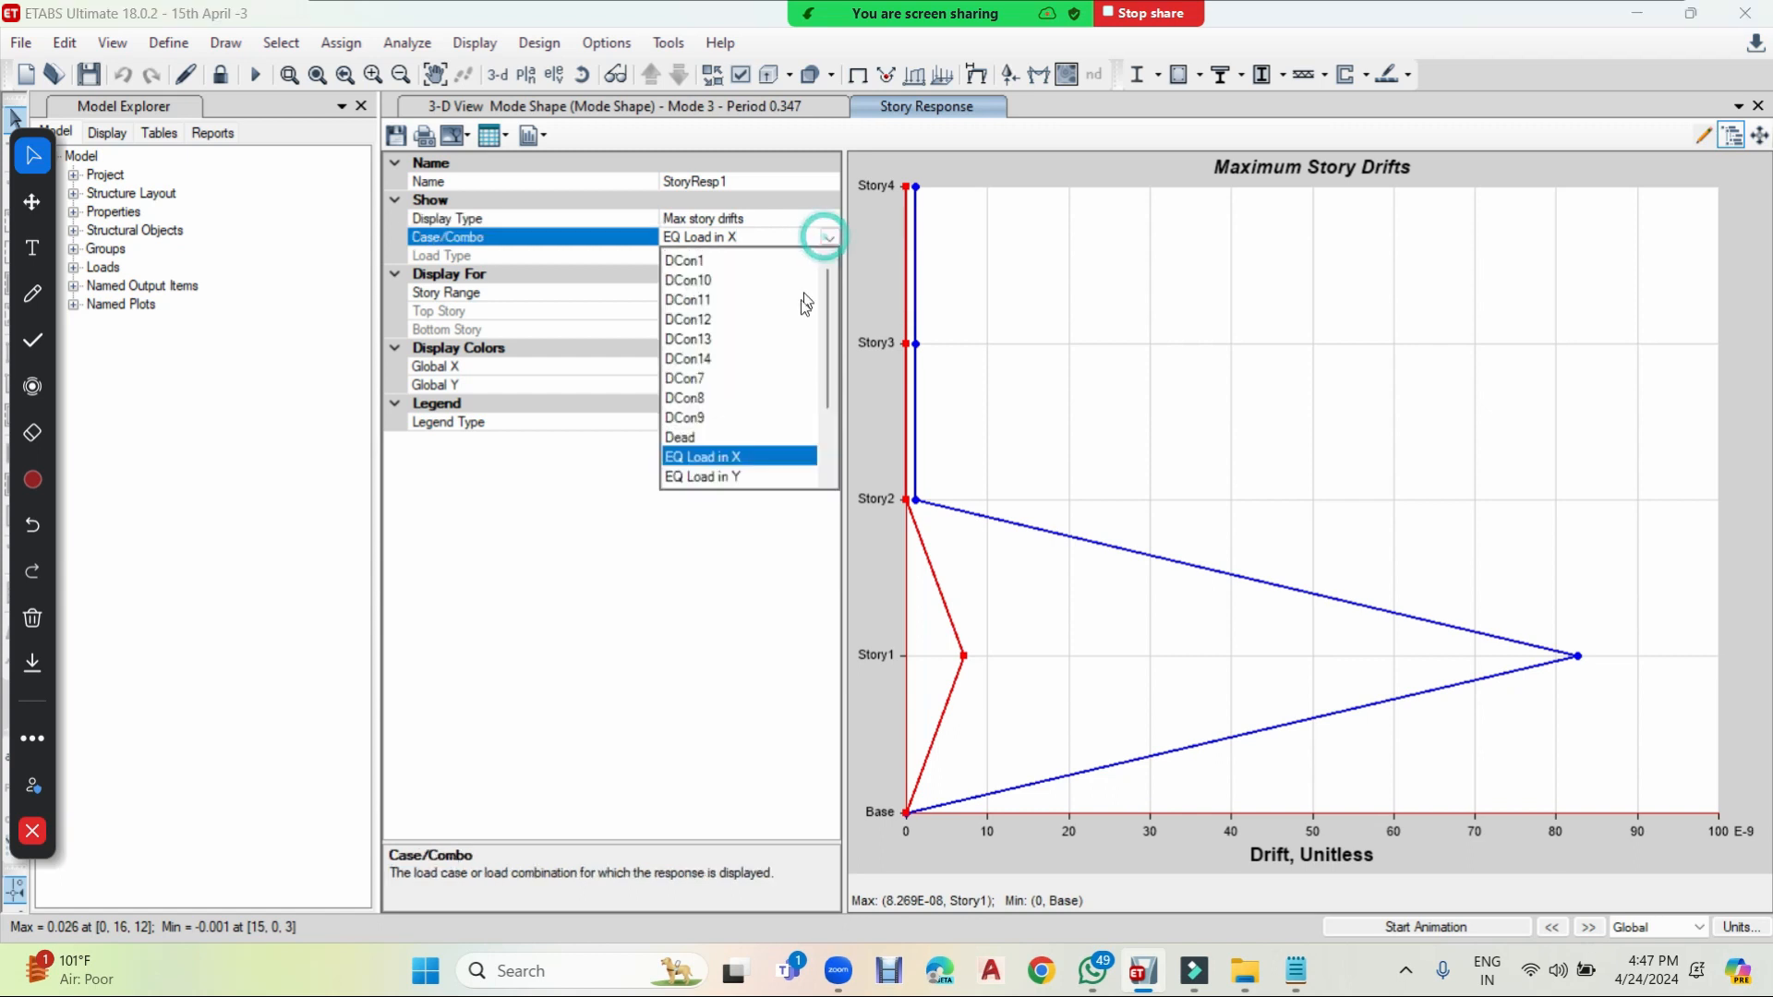
pyautogui.click(734, 476)
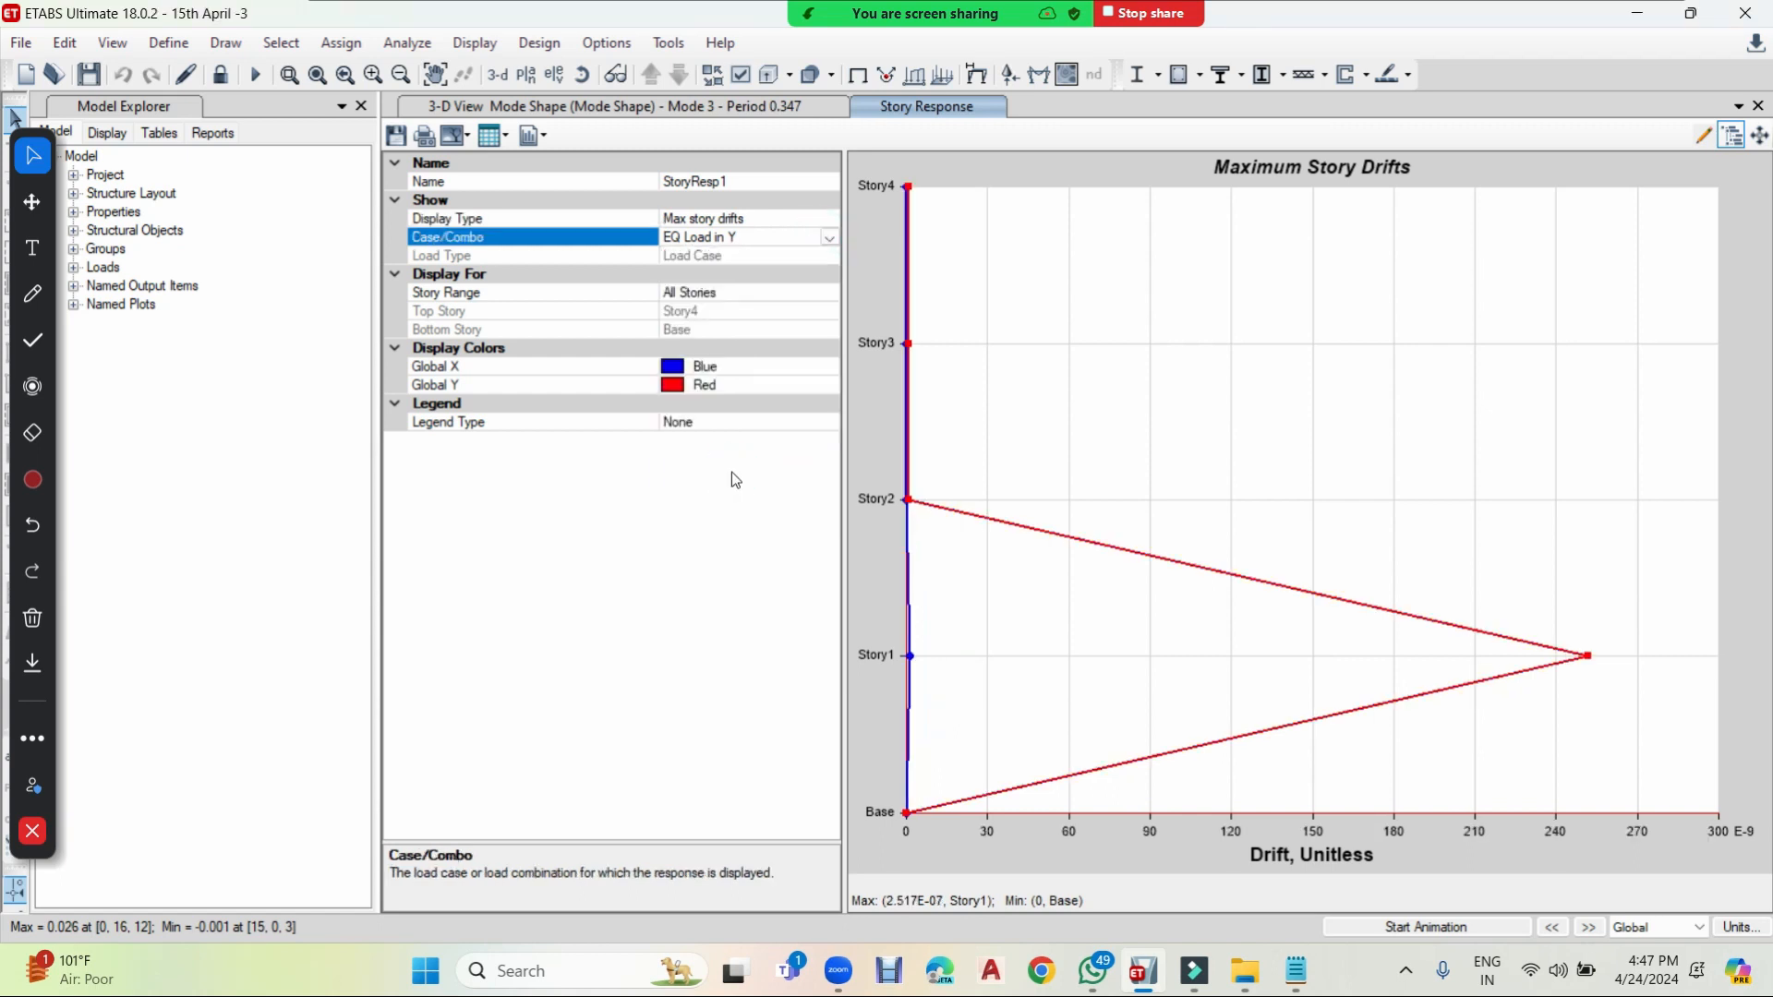
pyautogui.click(505, 137)
pyautogui.click(544, 162)
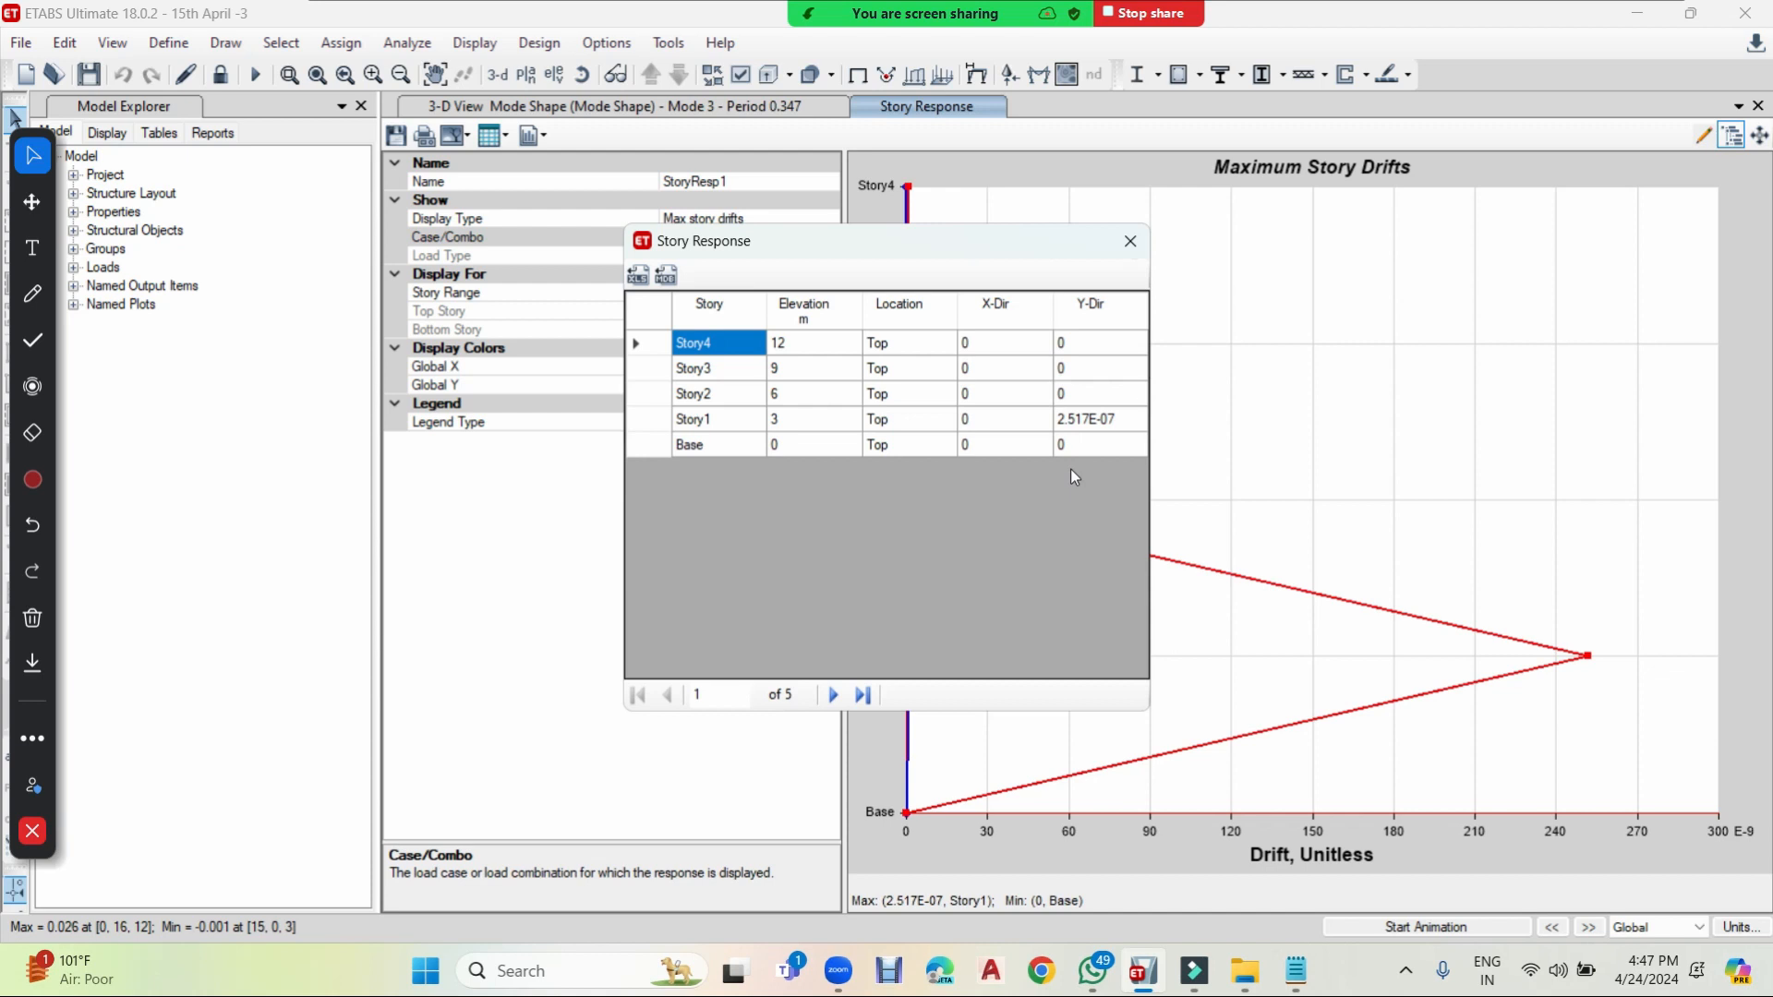
pyautogui.click(1130, 241)
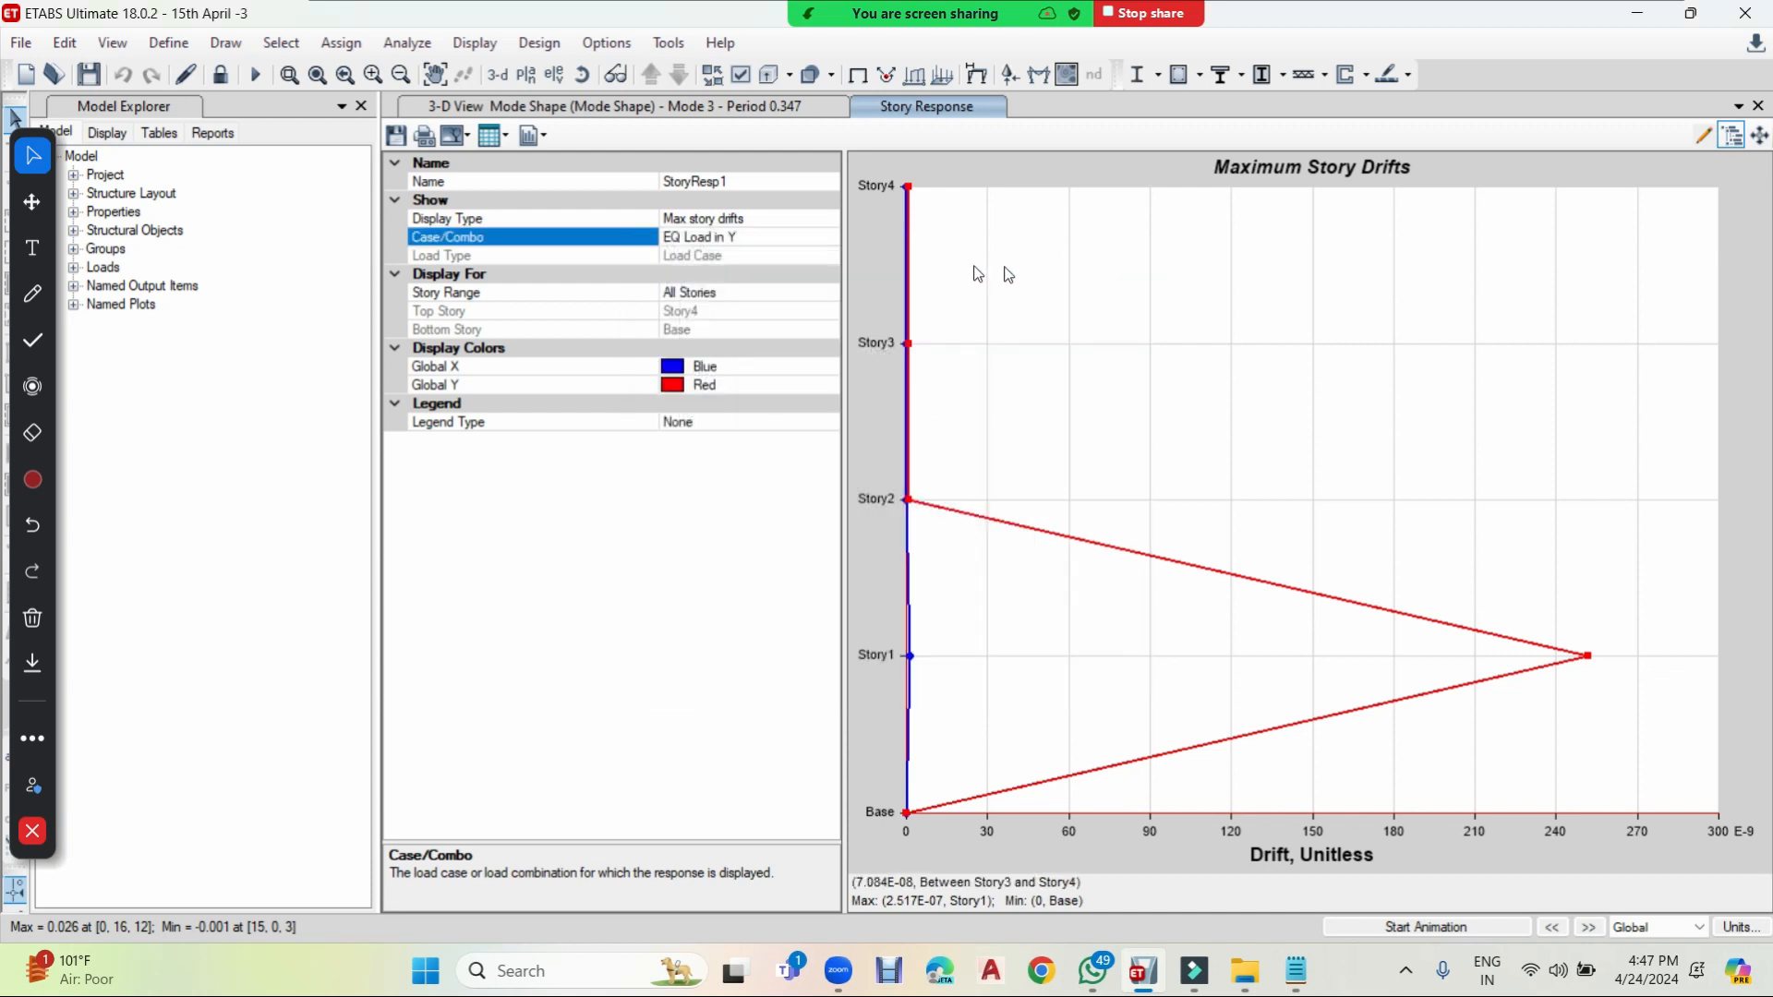
# - Plot the story shears for the EQ Load in Y case and open the formatted results table
pyautogui.click(811, 219)
pyautogui.click(827, 219)
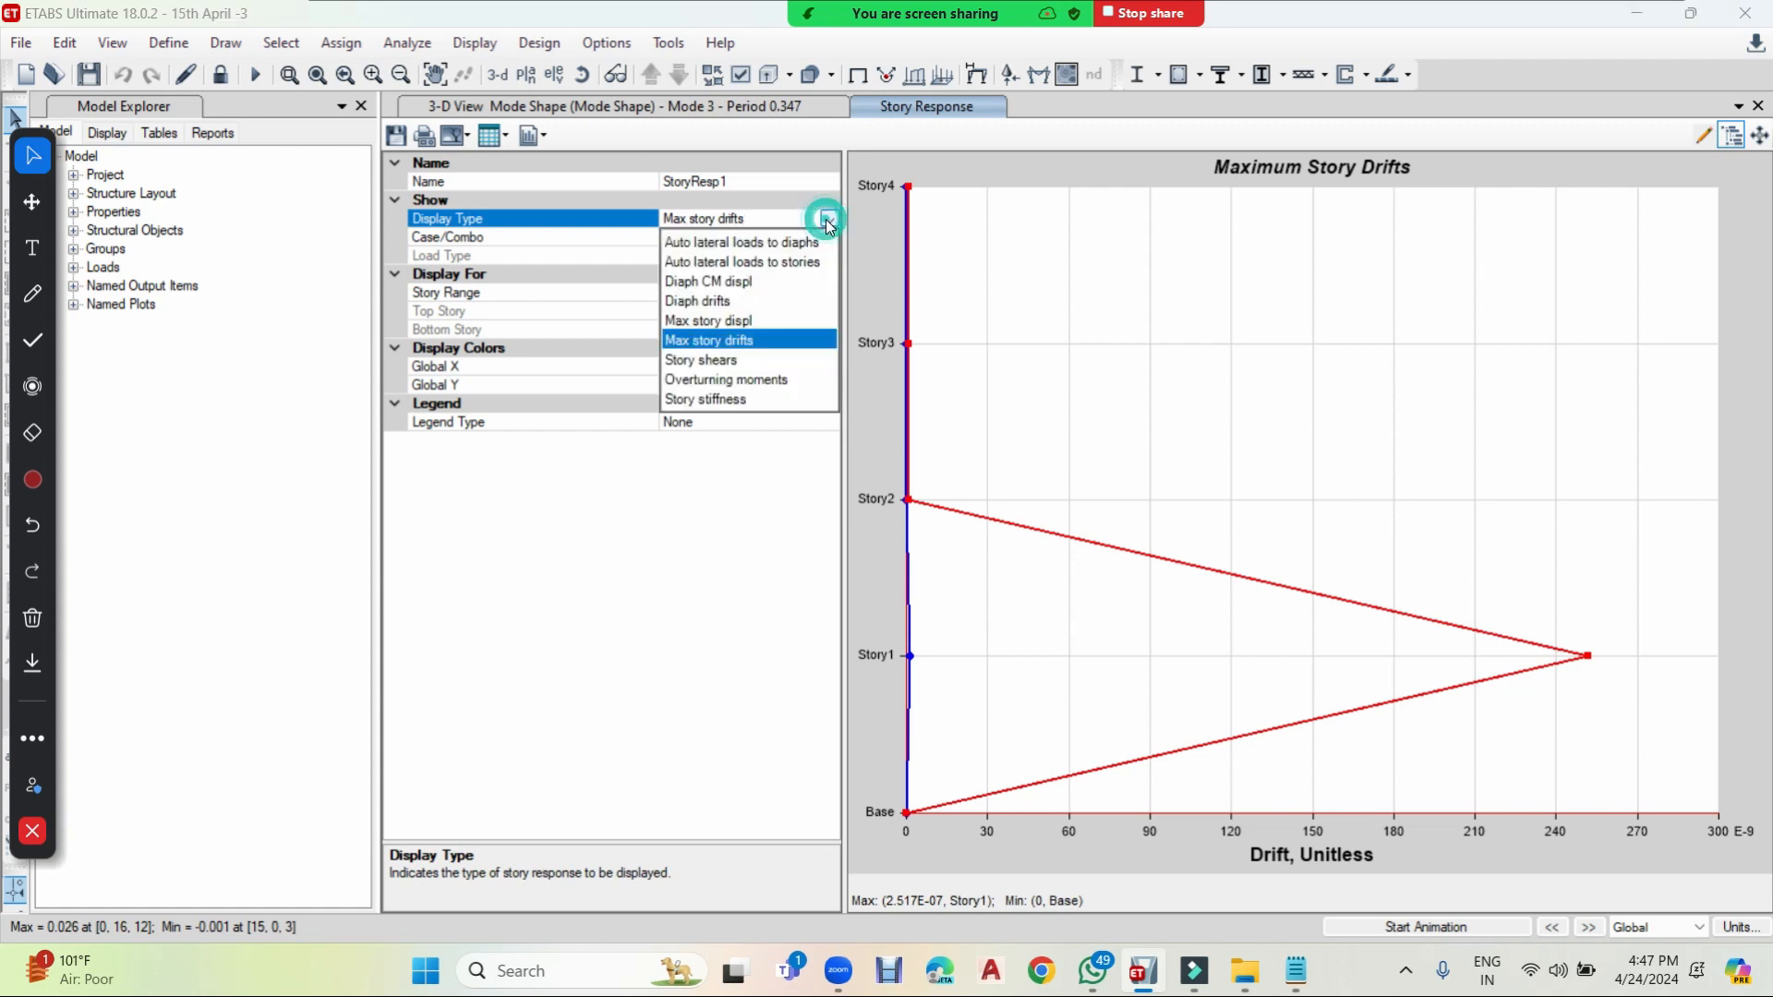
pyautogui.click(713, 360)
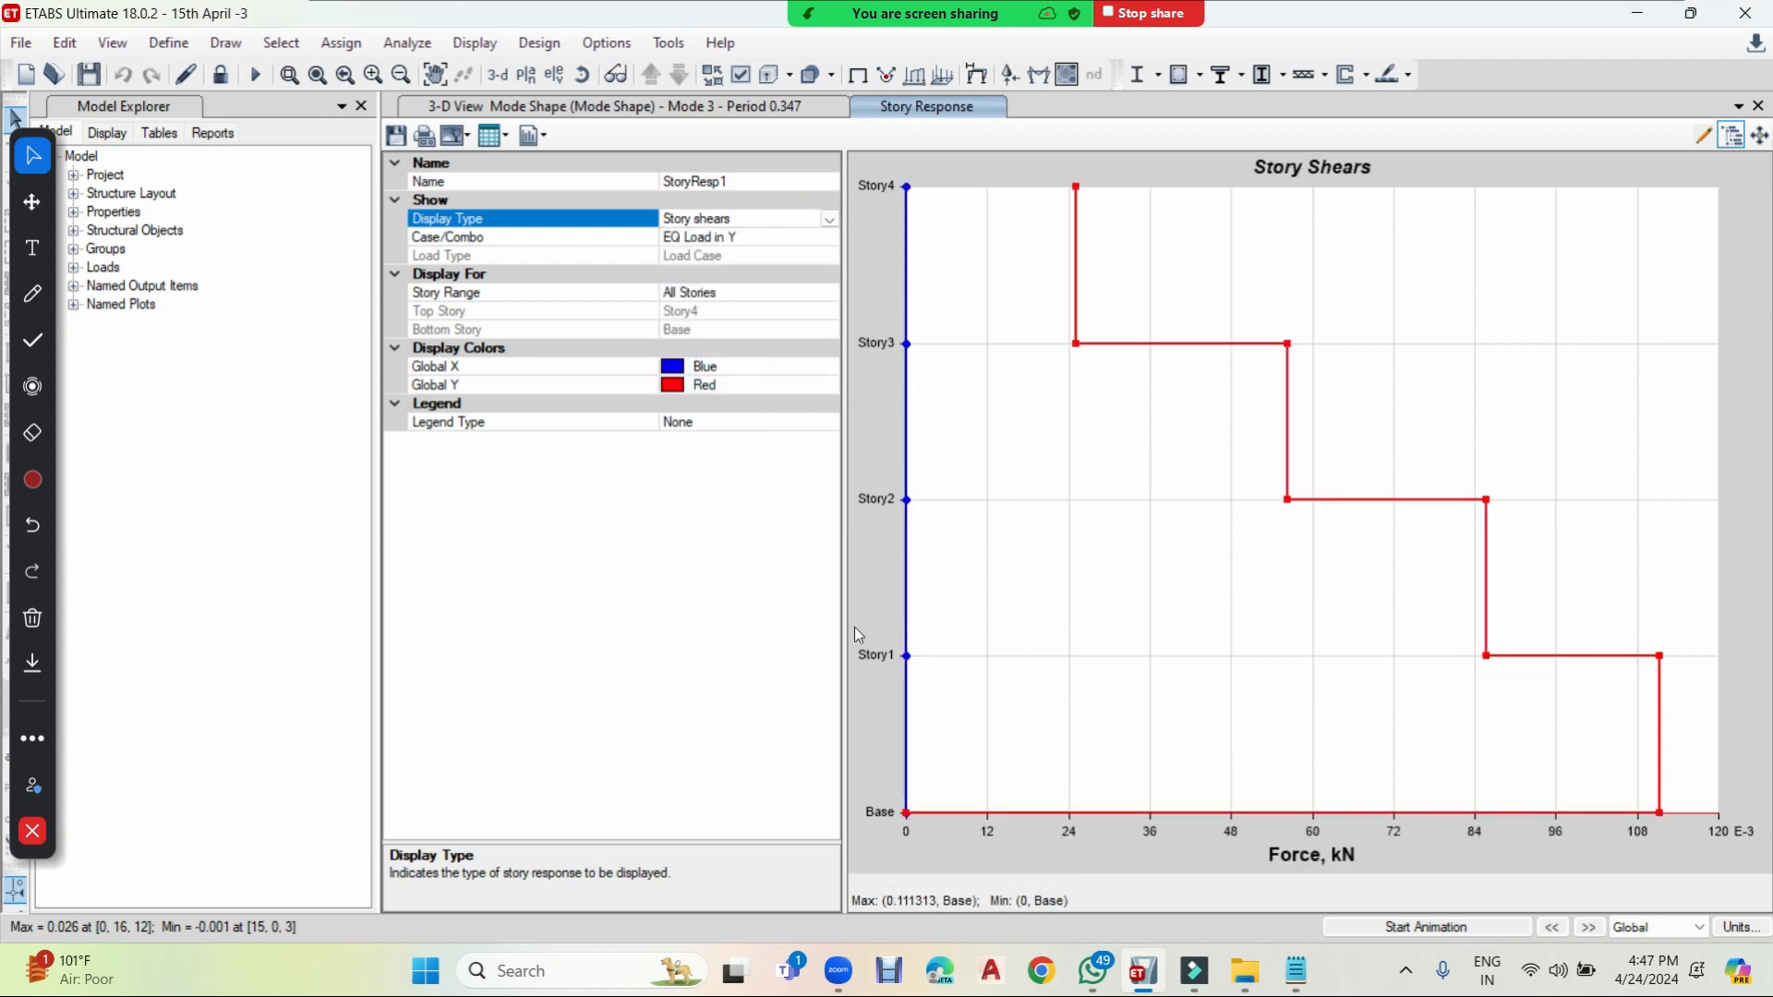
pyautogui.click(502, 137)
pyautogui.click(551, 171)
pyautogui.click(503, 136)
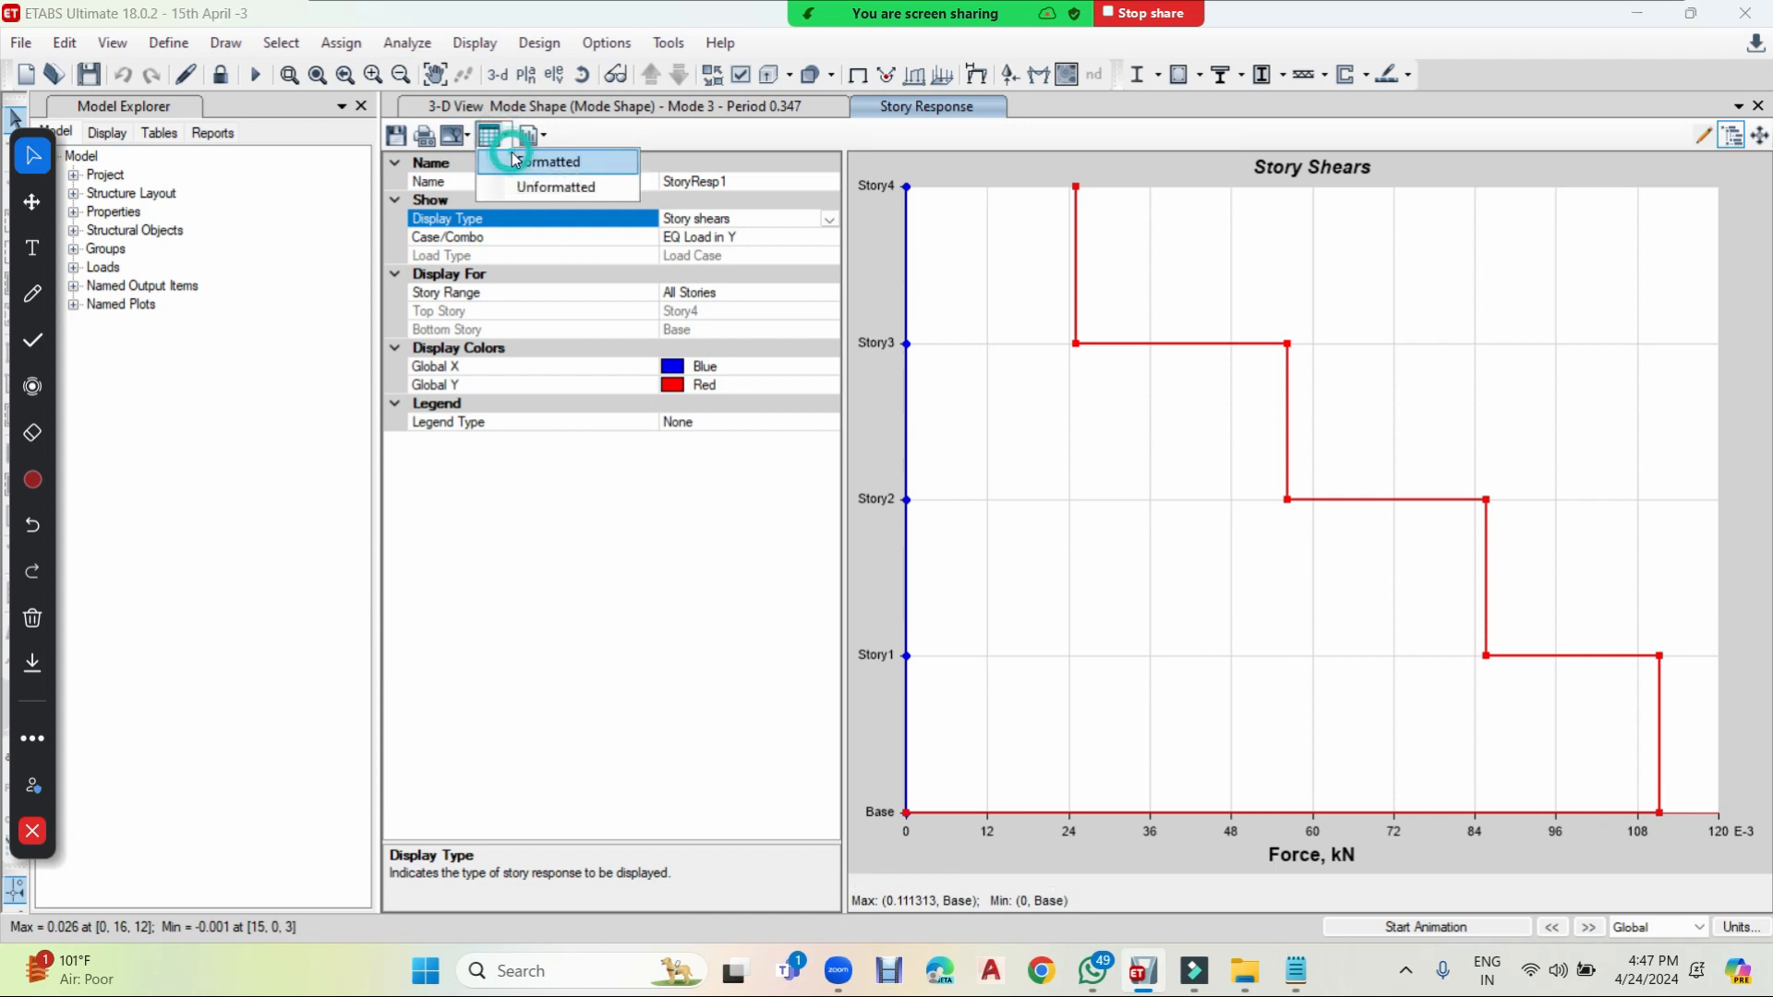
pyautogui.click(526, 157)
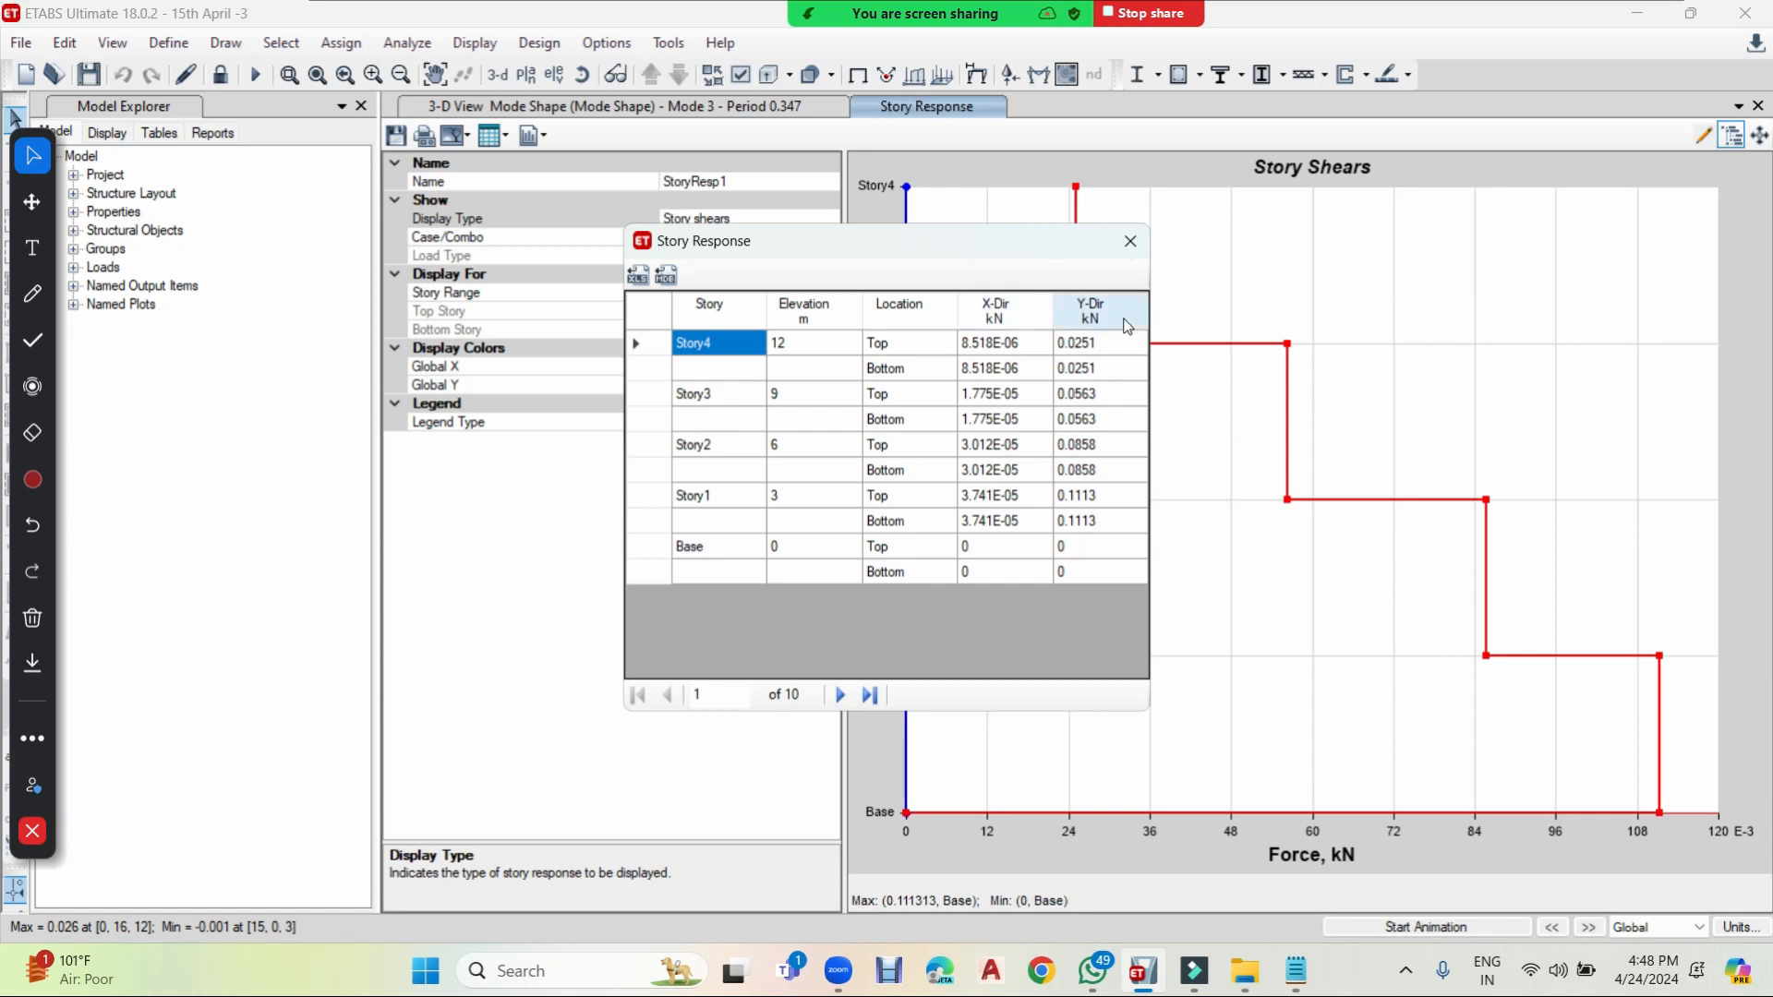
# - Close the story shear table and plot the story stiffness for the EQ Load in Y case
pyautogui.click(1132, 243)
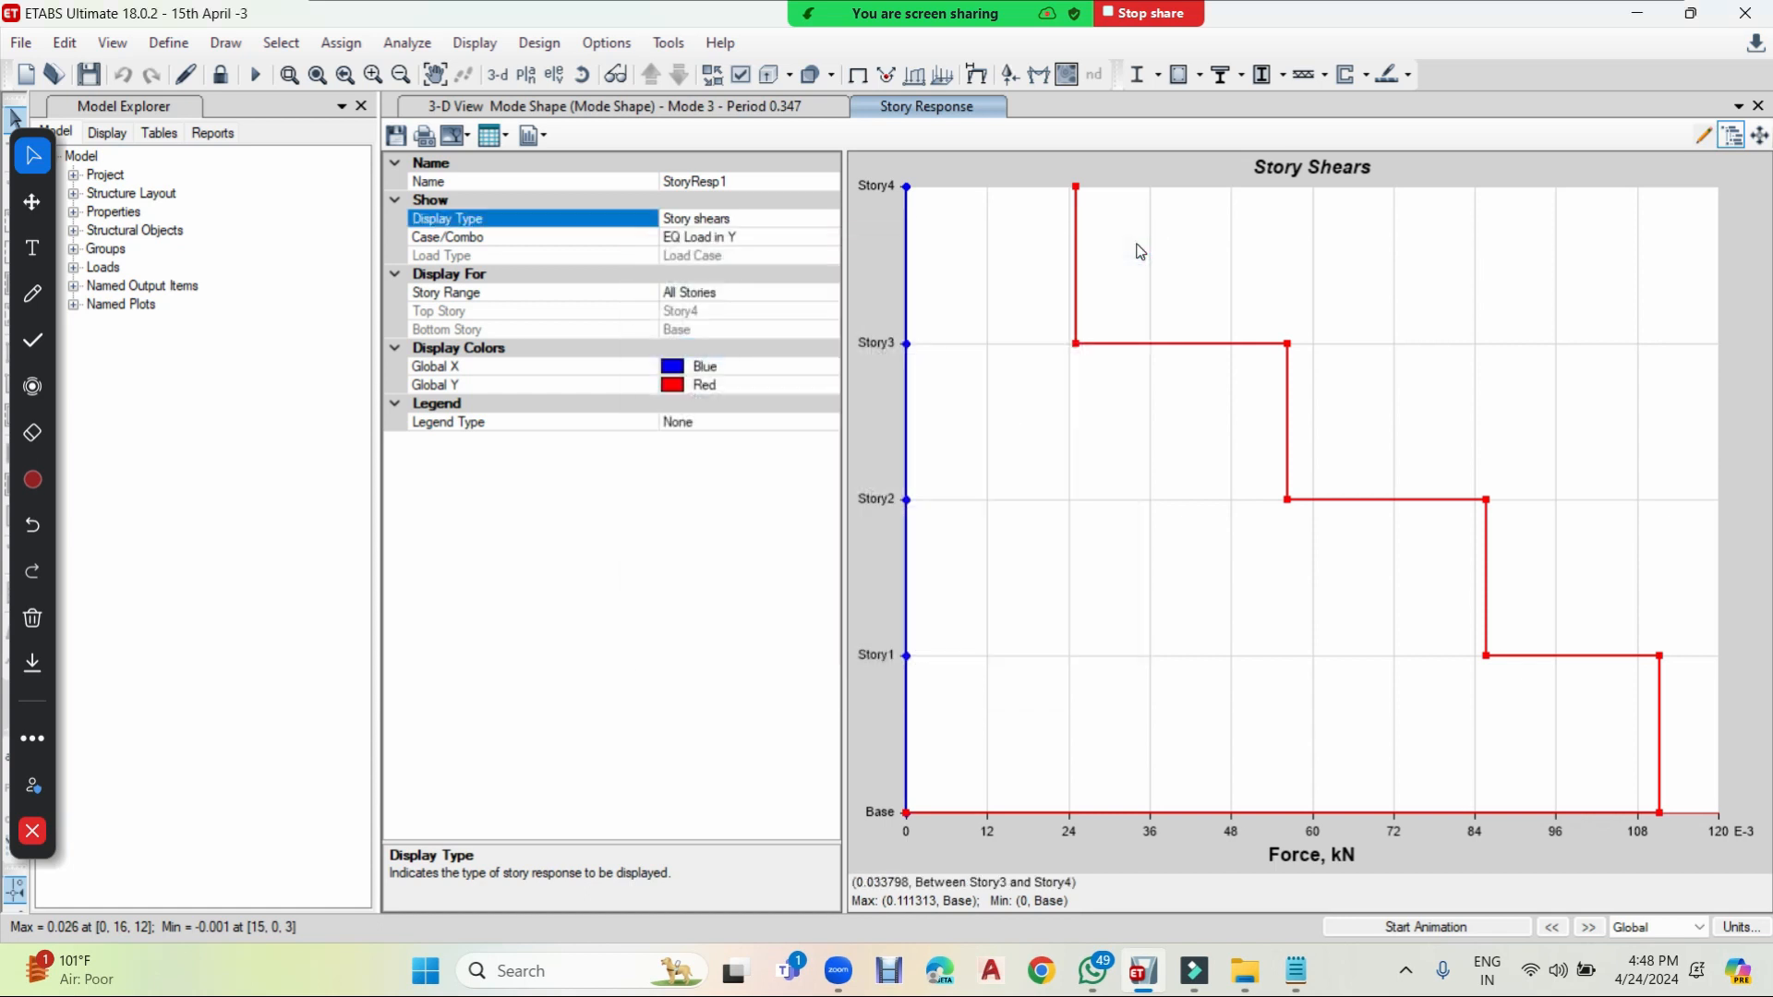
pyautogui.click(828, 219)
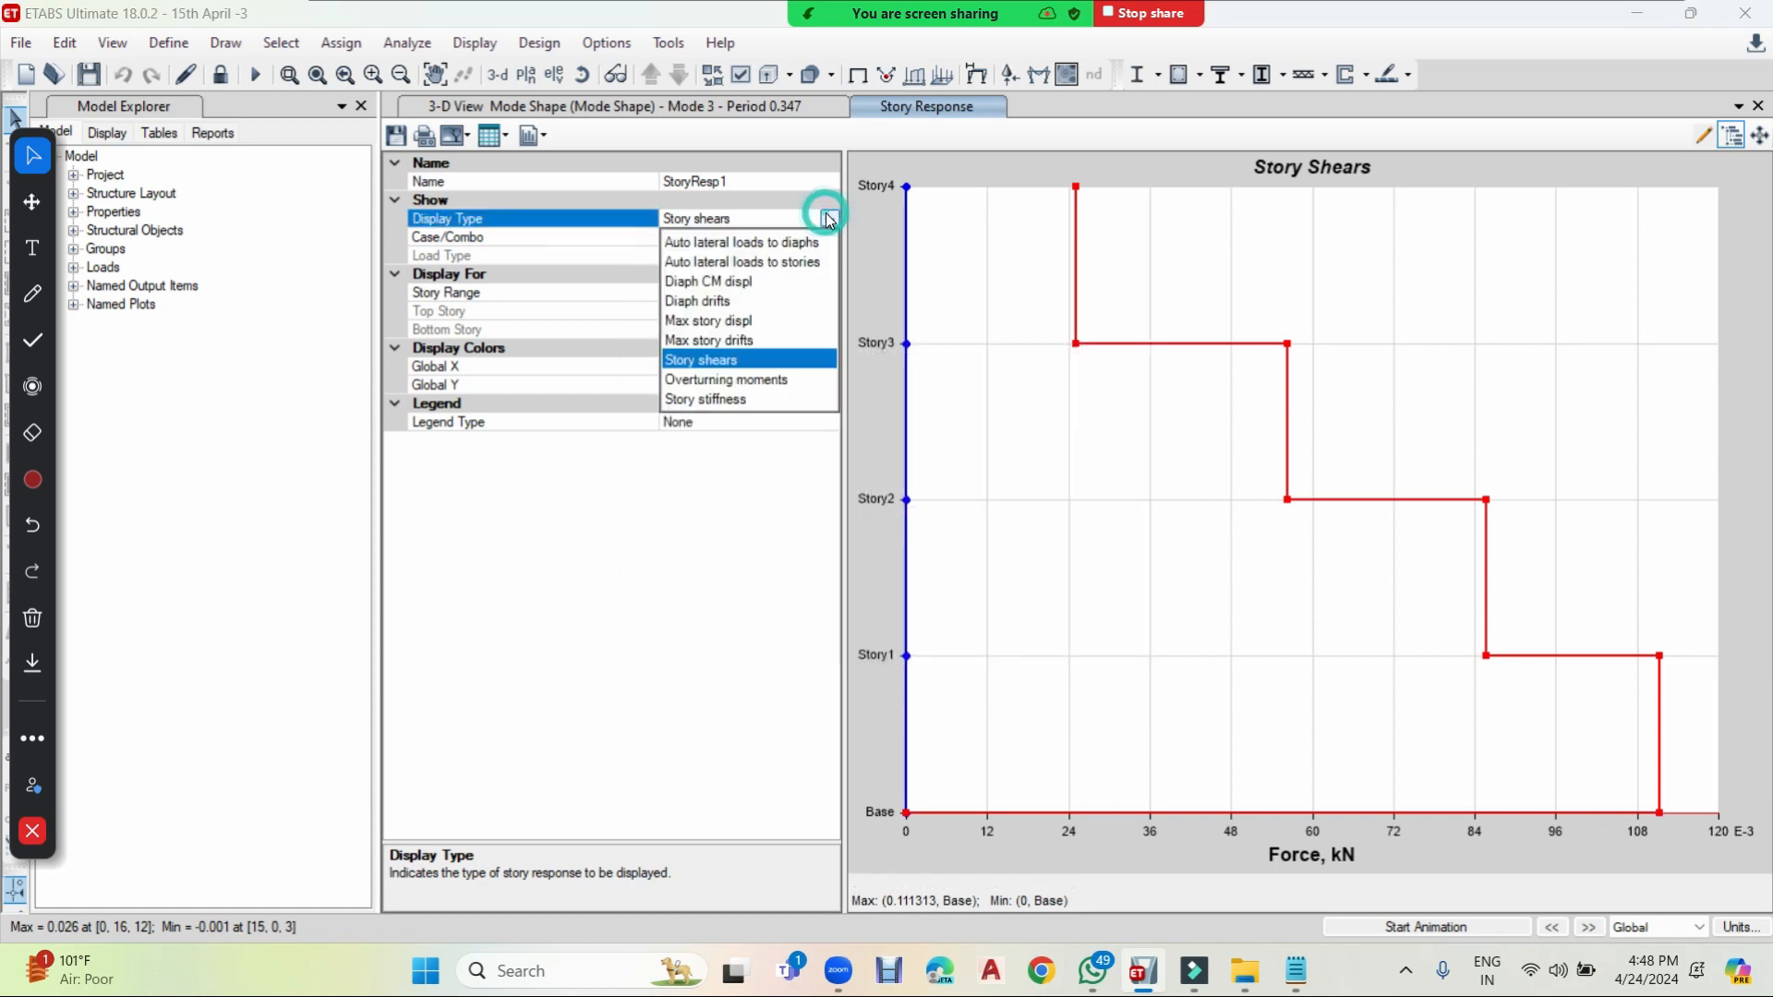
pyautogui.click(713, 398)
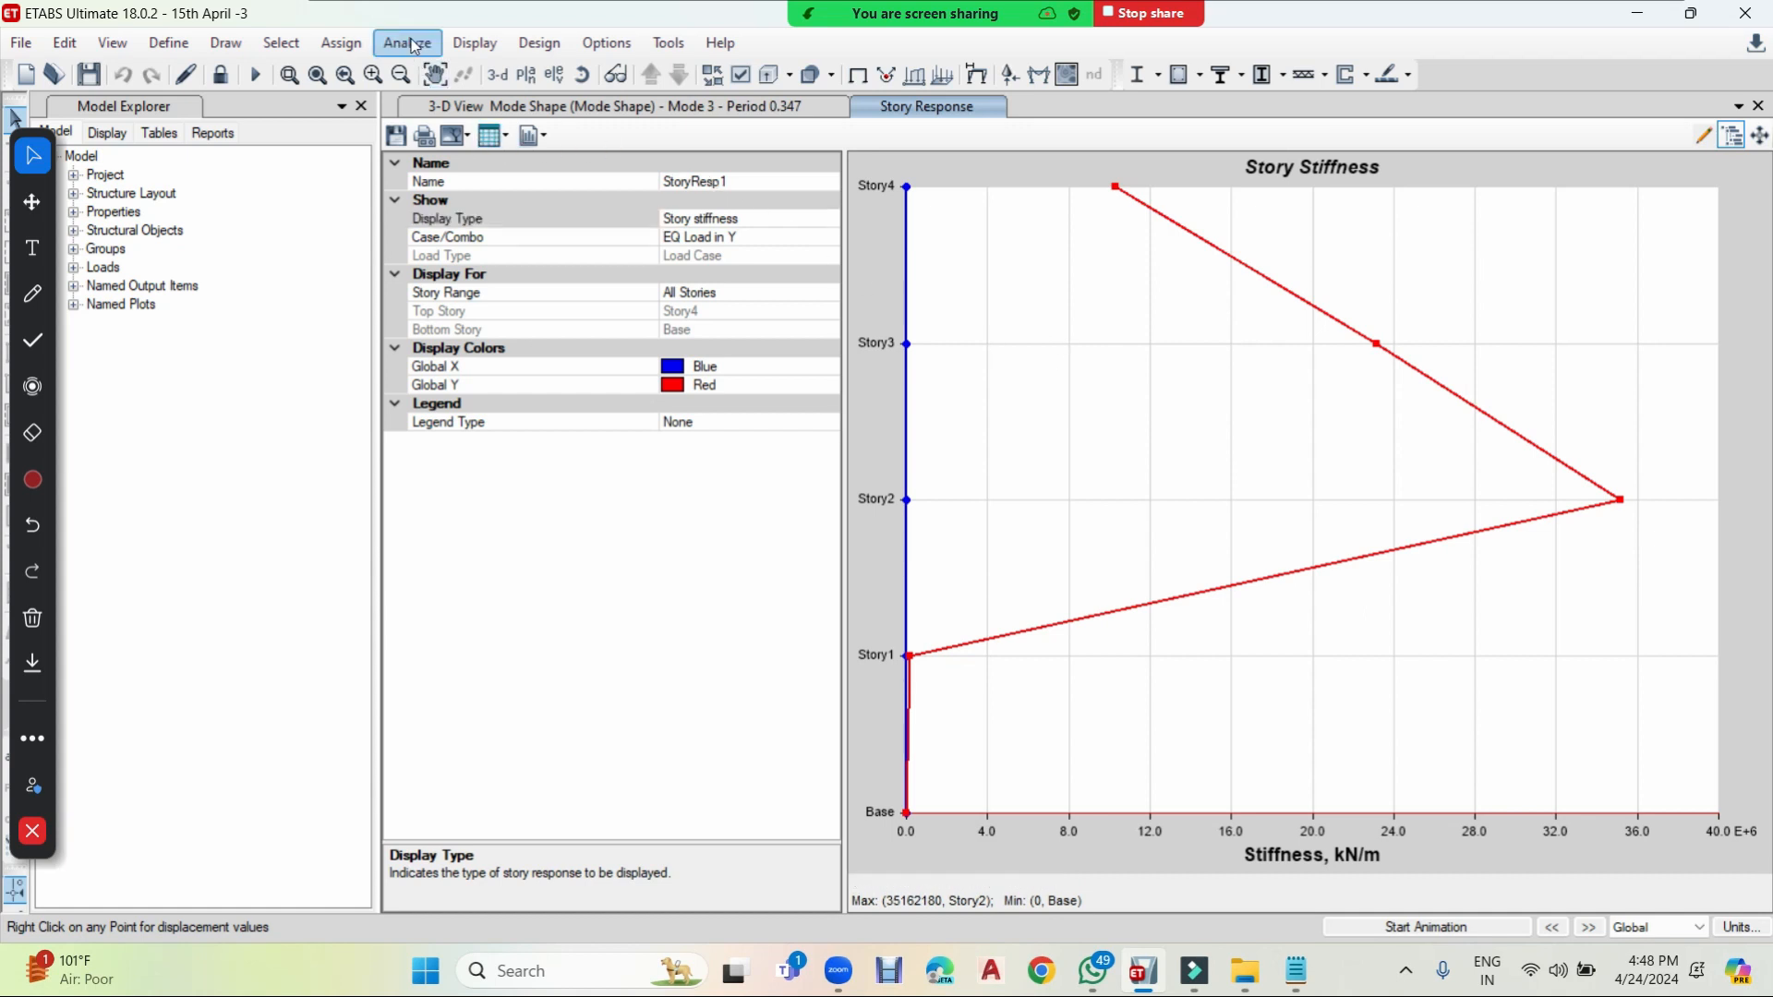
# - Open the table chooser and look through the Joint Output, Element Output and Structure Output groups of the analysis results
pyautogui.click(474, 44)
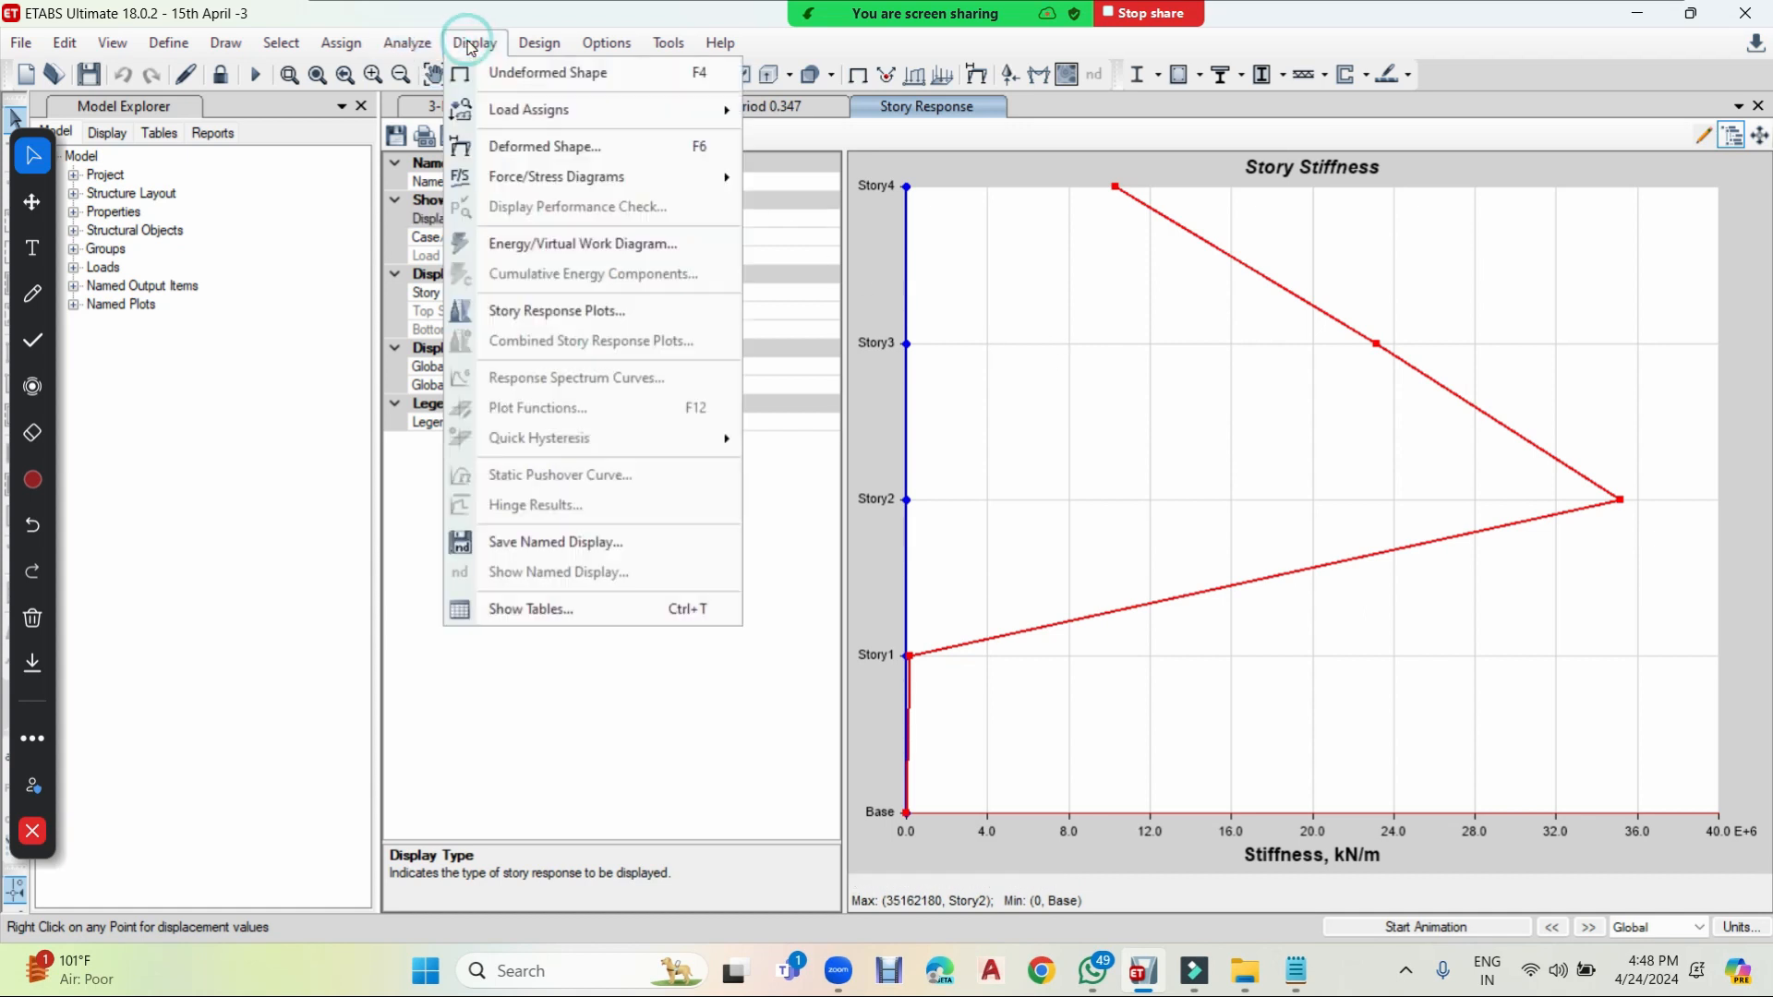
pyautogui.click(555, 611)
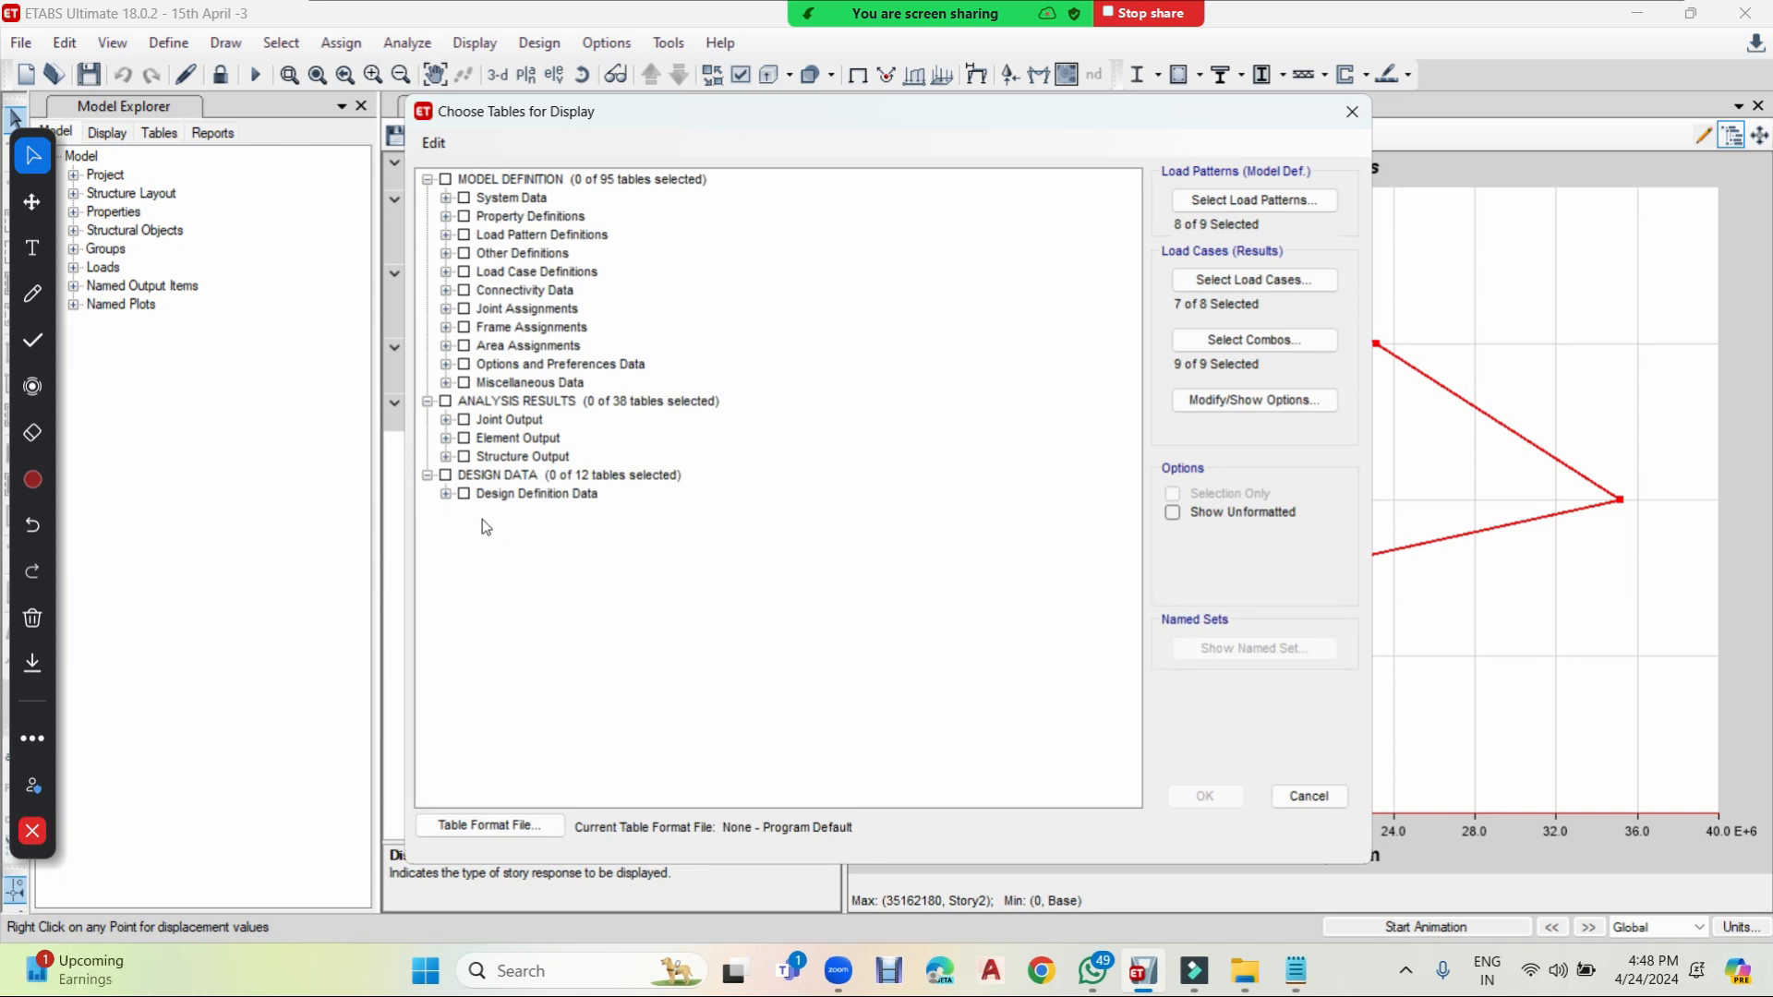
pyautogui.click(446, 422)
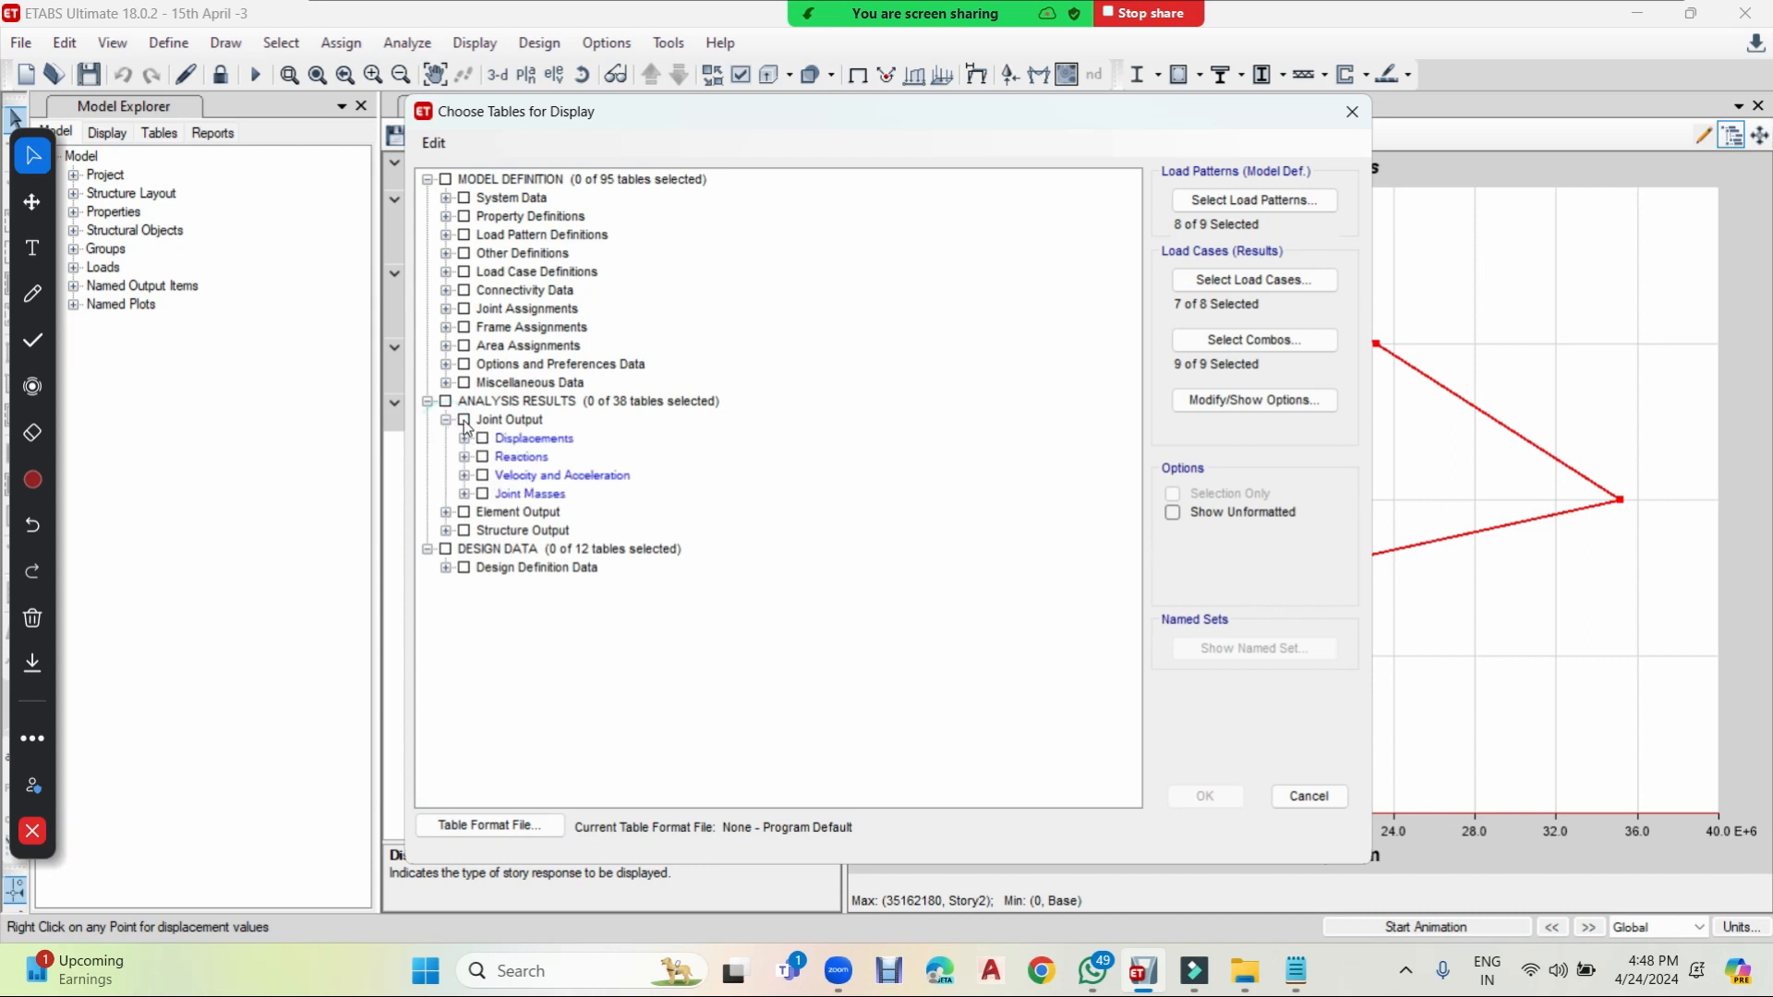
pyautogui.click(439, 420)
pyautogui.click(441, 421)
pyautogui.click(444, 425)
pyautogui.click(446, 423)
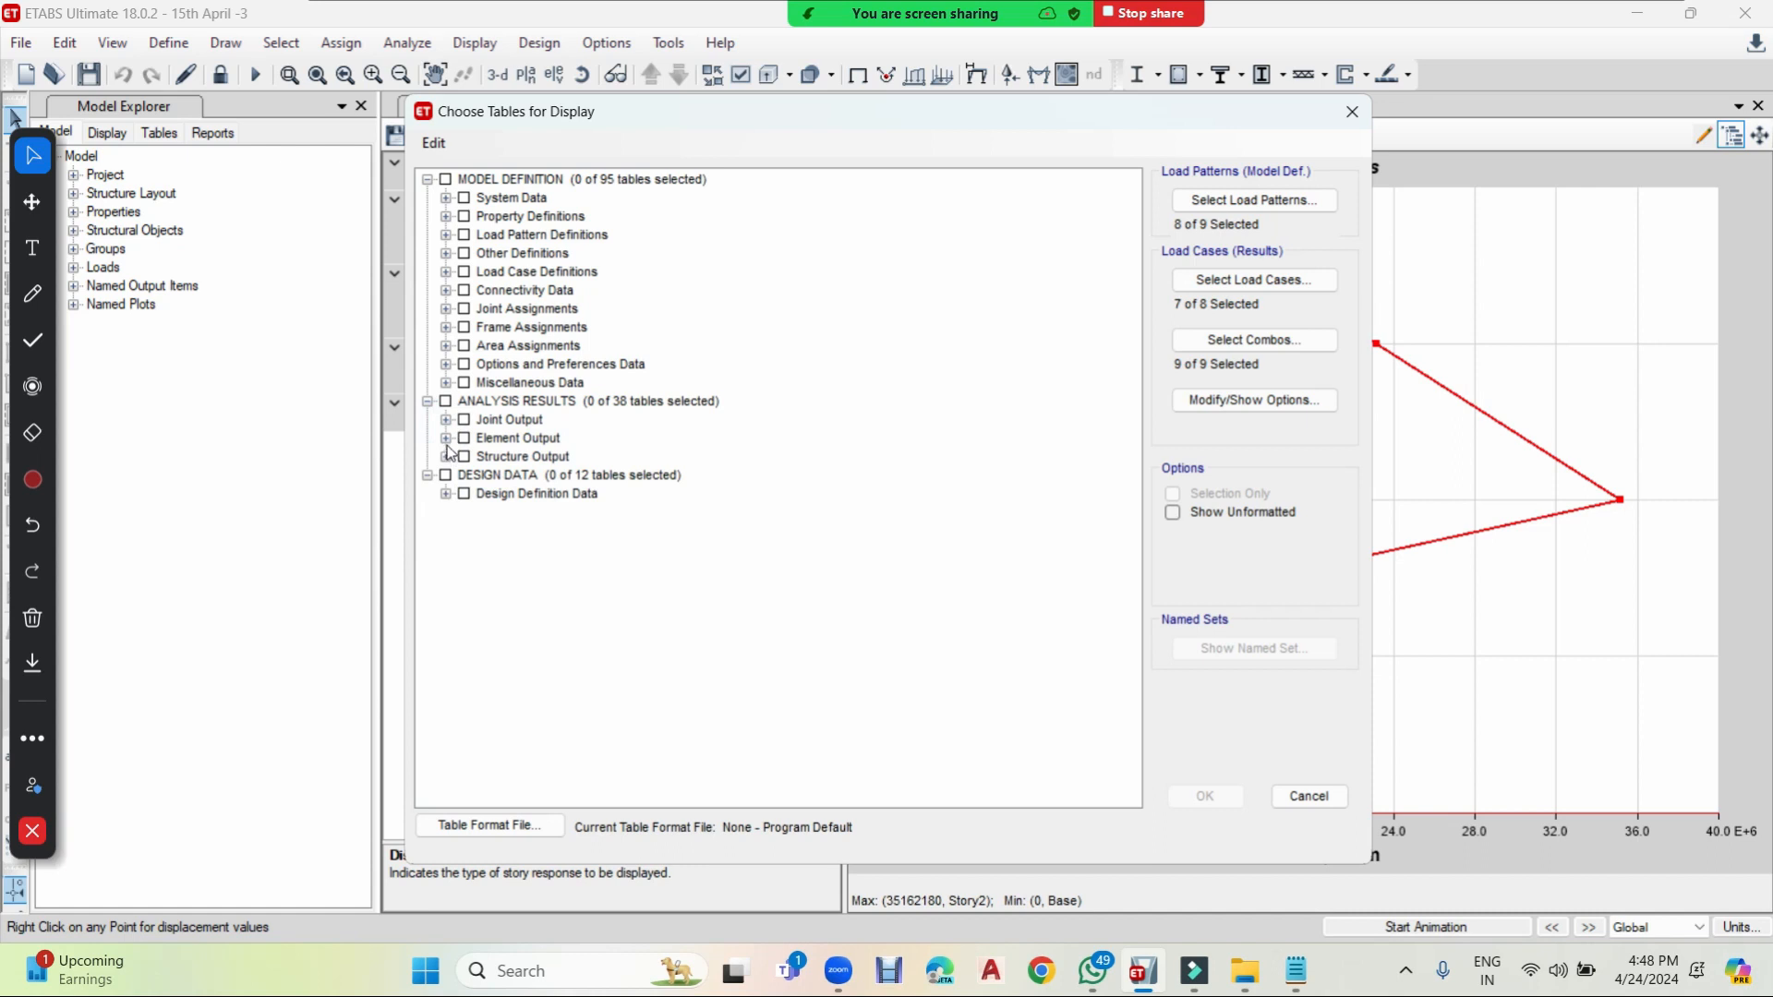
pyautogui.click(446, 437)
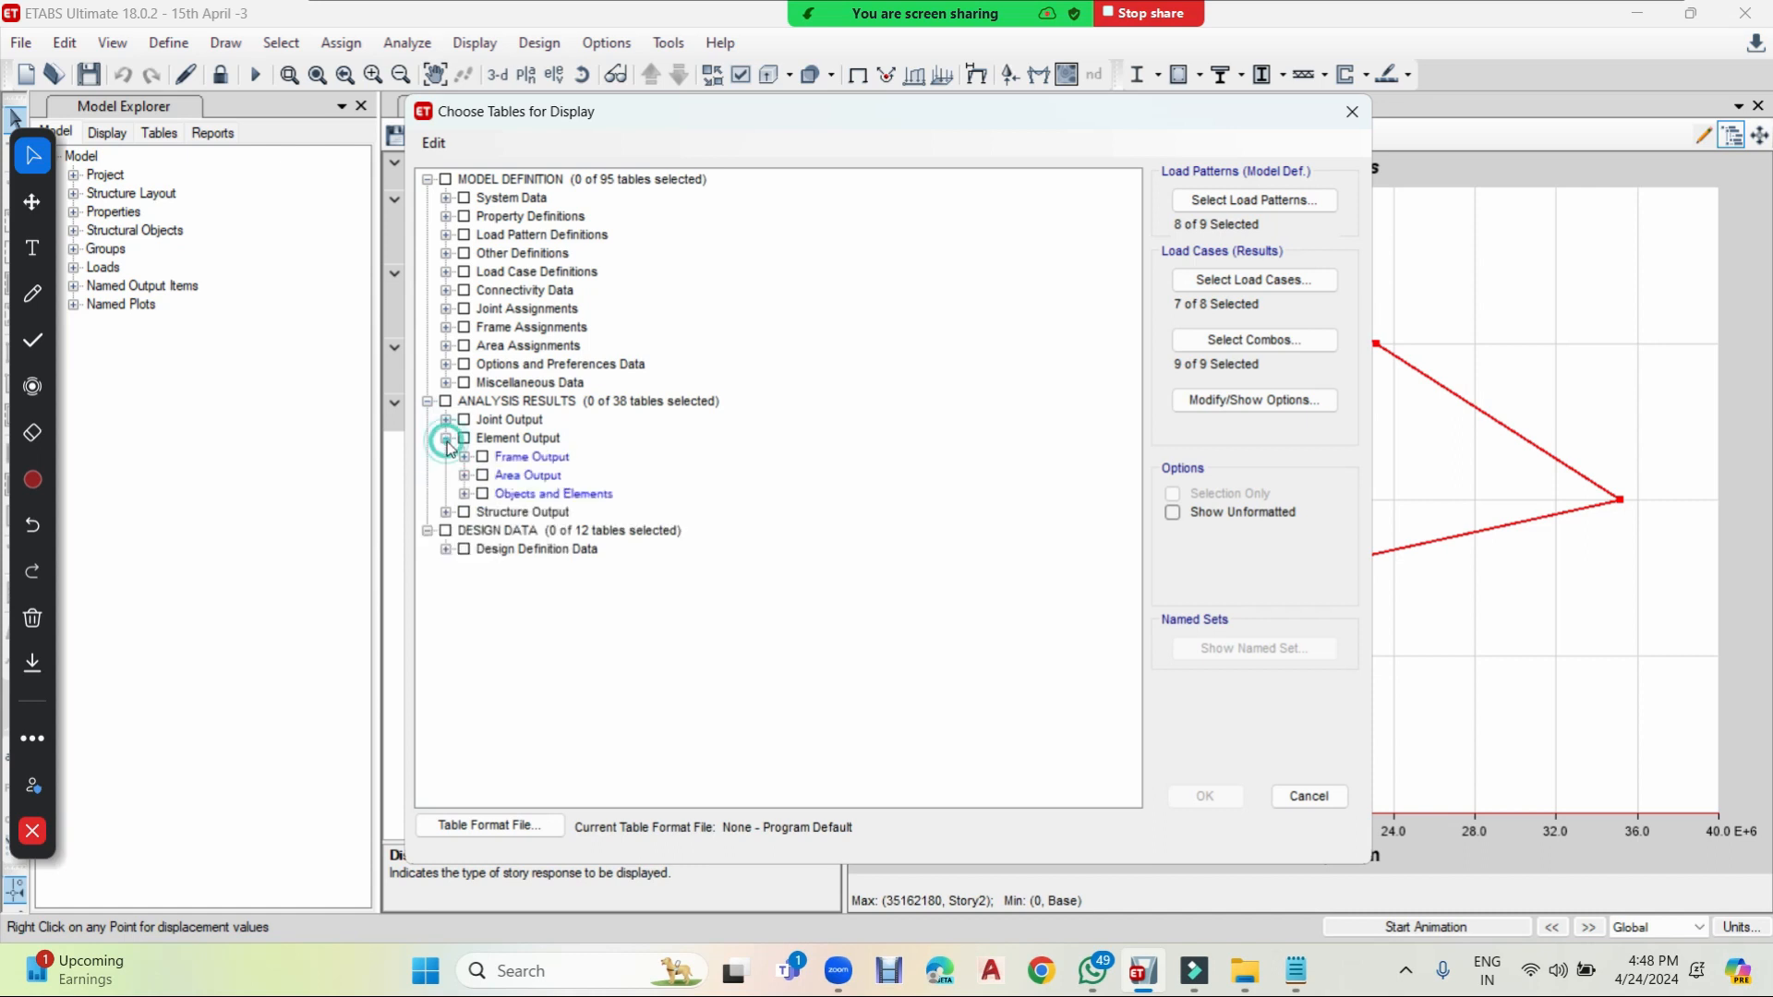
pyautogui.click(445, 513)
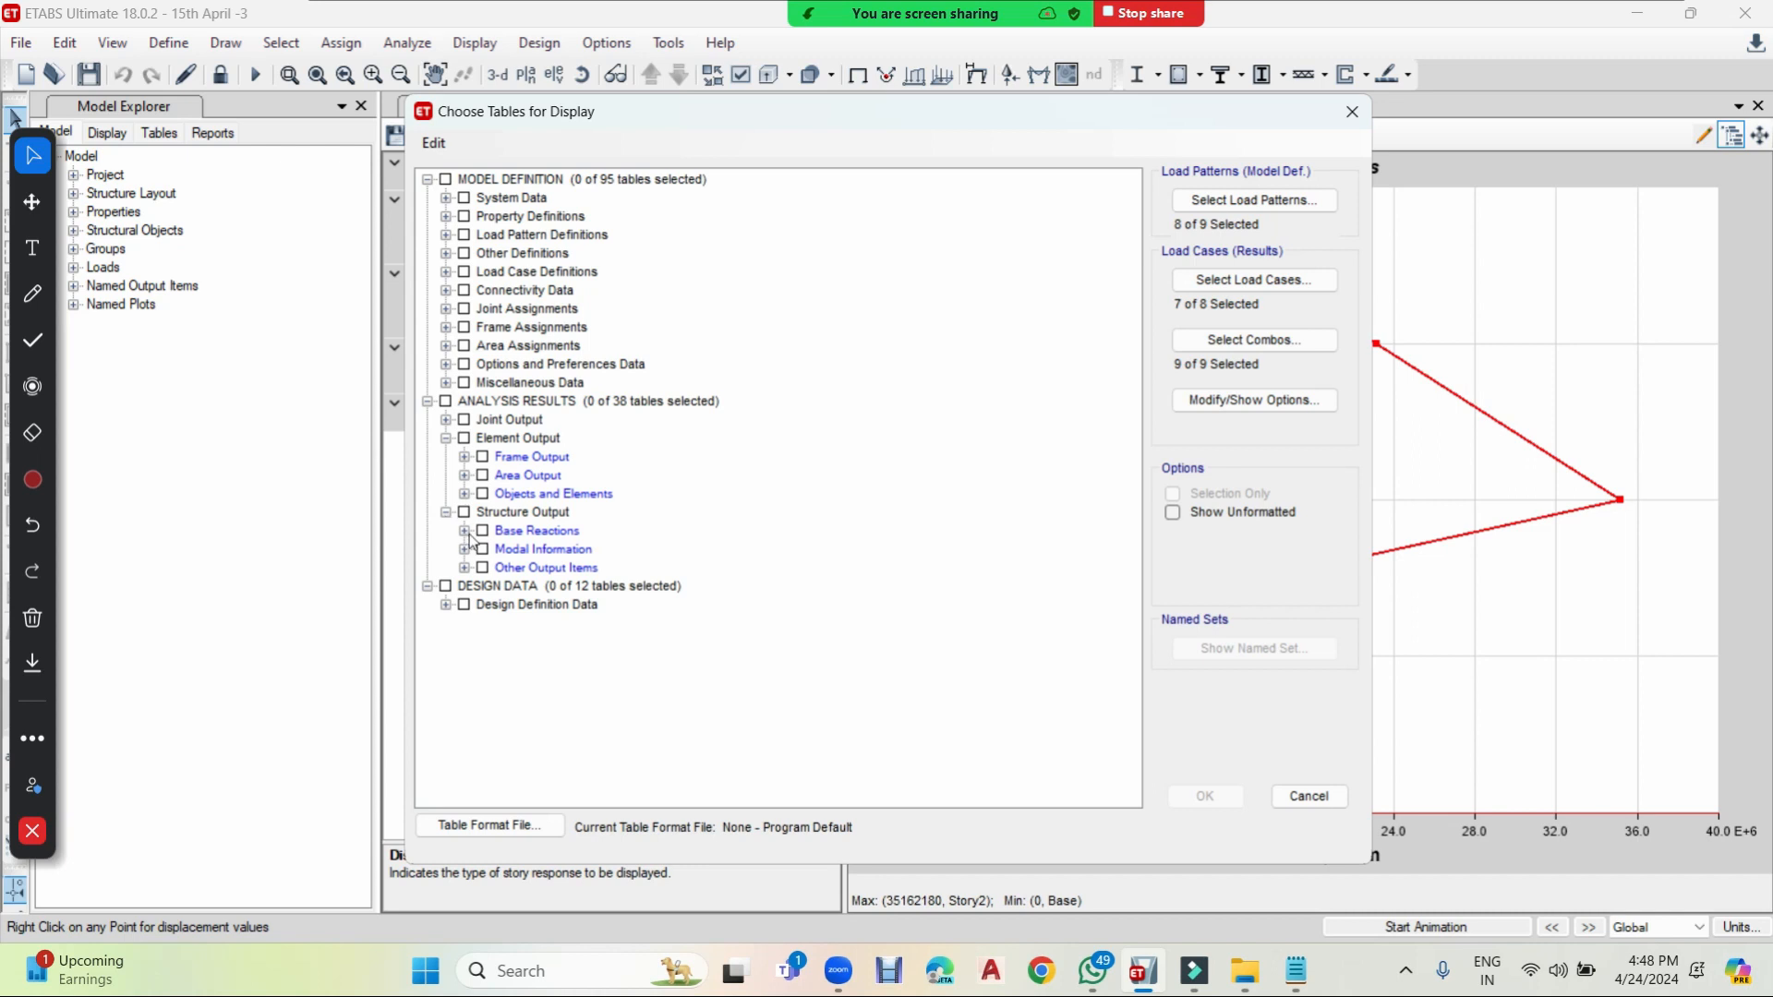
# - Select all Modal Information tables under Structure Output and display them
pyautogui.click(465, 549)
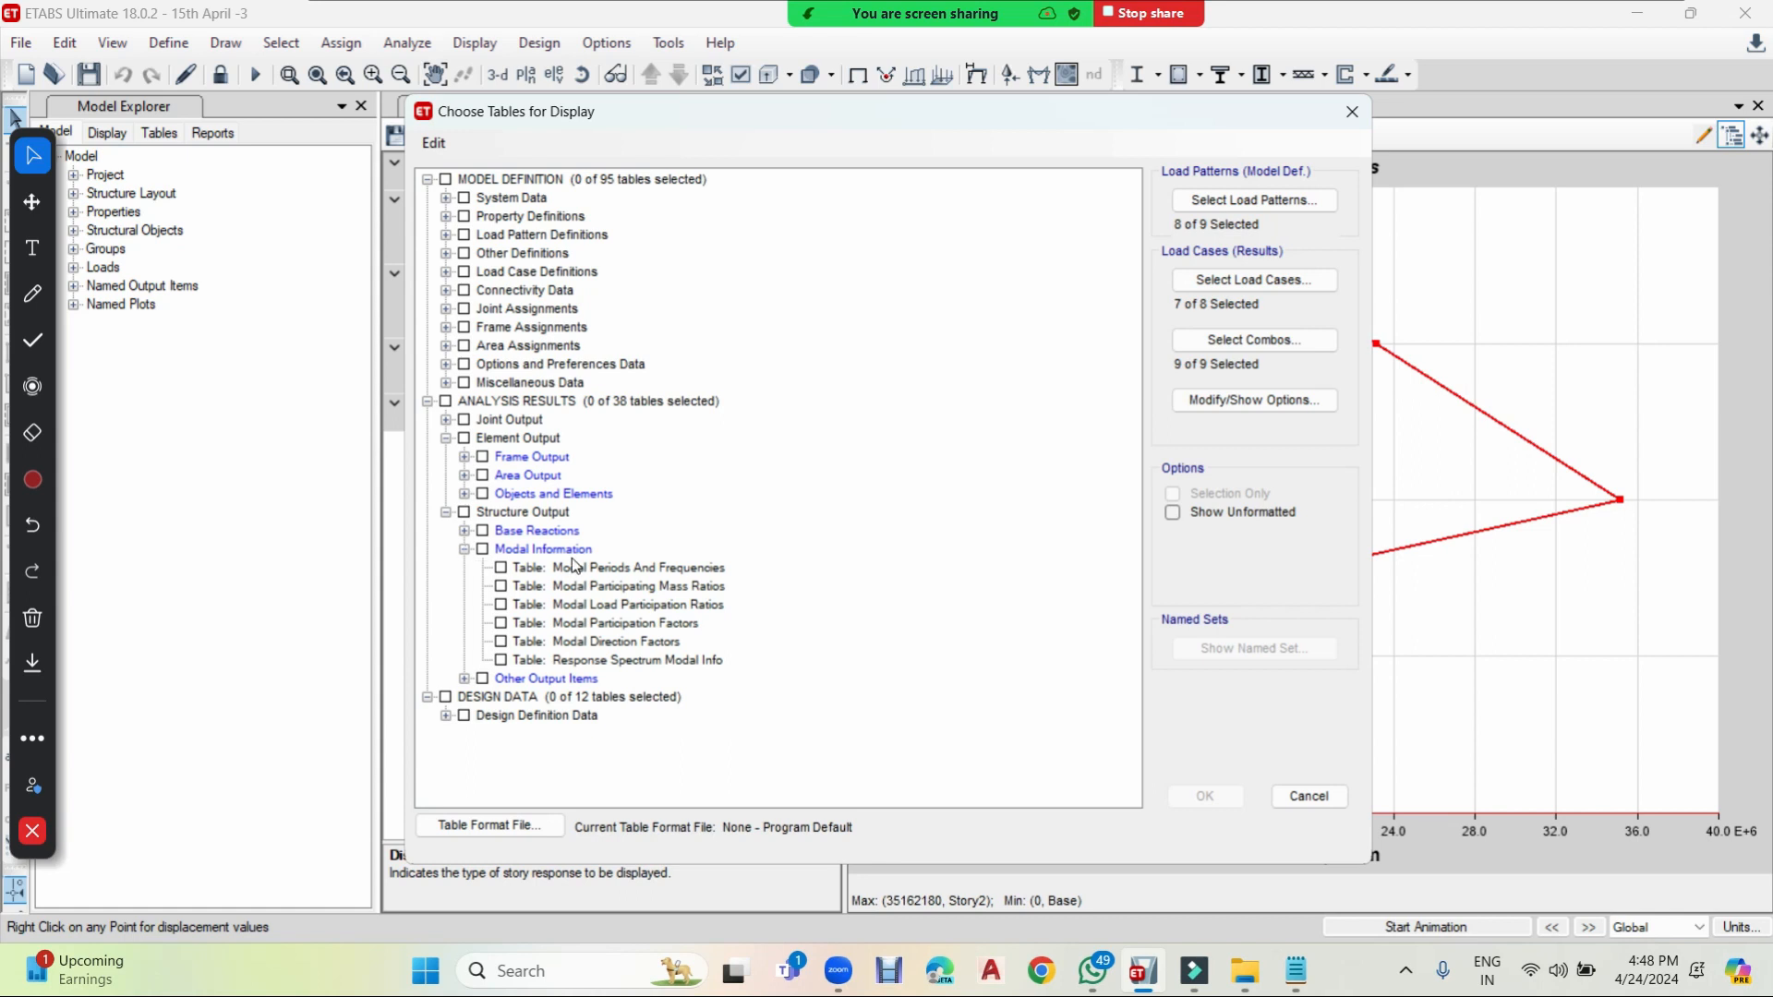
pyautogui.click(482, 549)
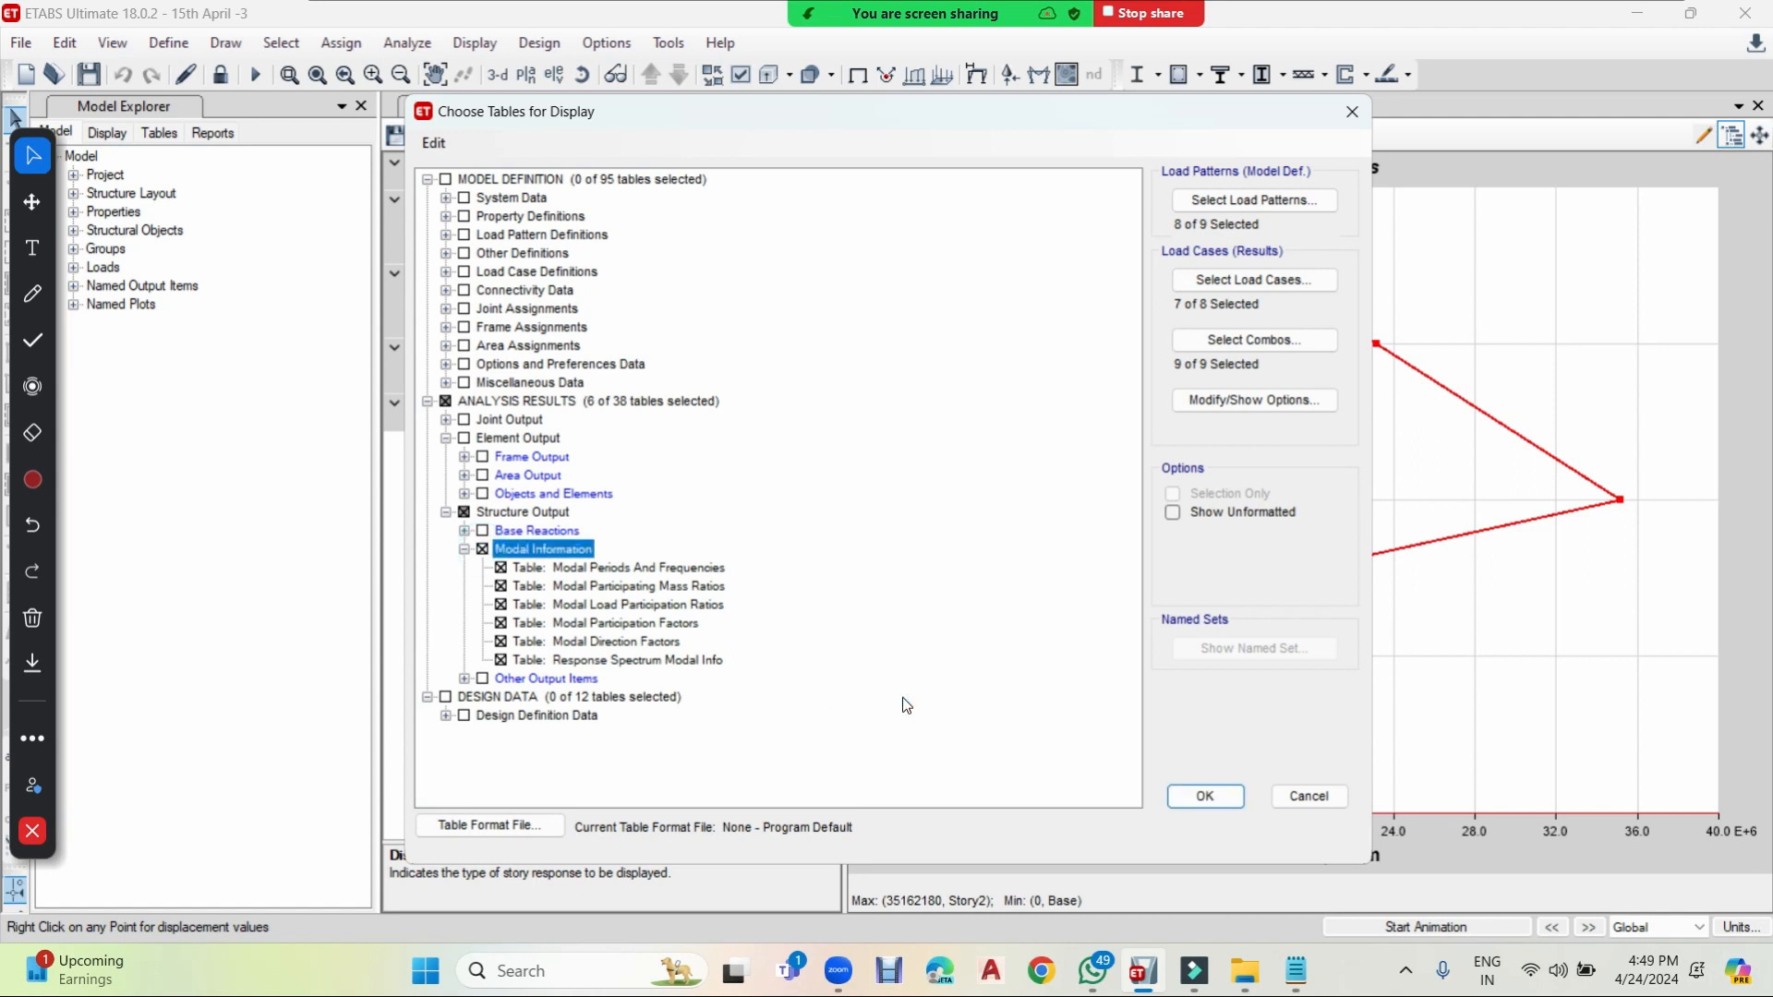
pyautogui.click(1205, 800)
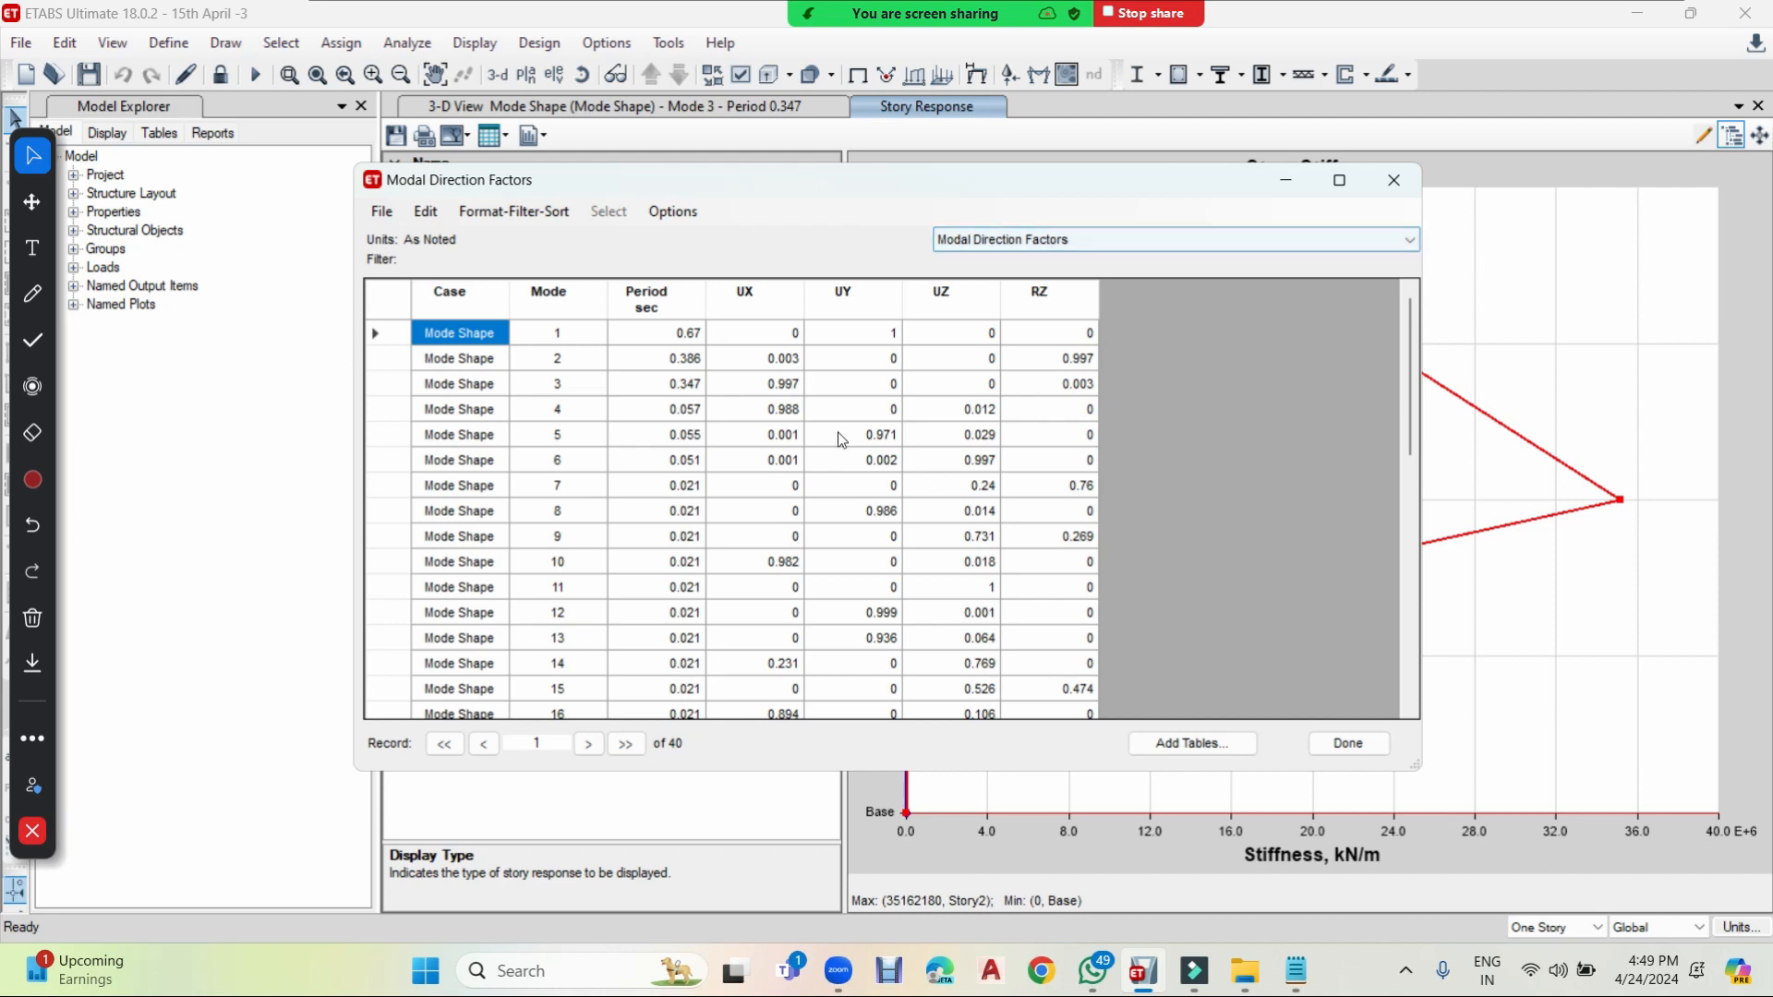
# - Review the modal direction factors through mode 40, and display the Modal Load Participation Ratios table
pyautogui.scroll(-8, 840, 438)
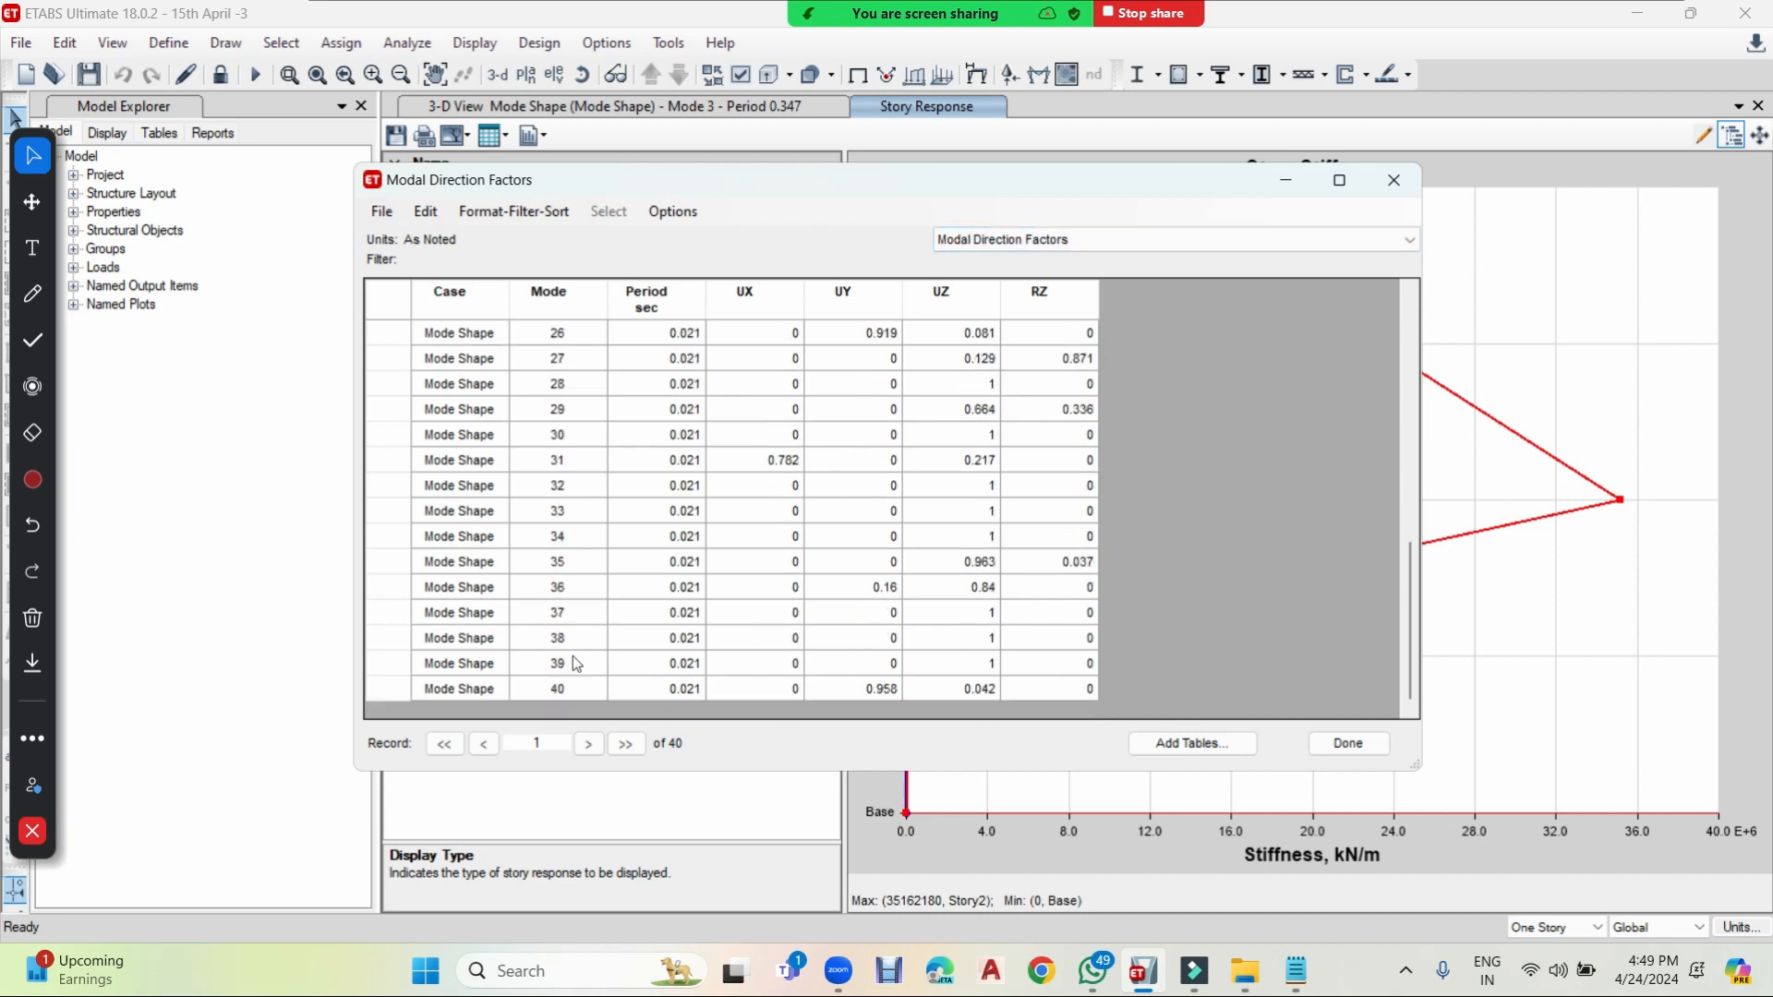
pyautogui.click(560, 690)
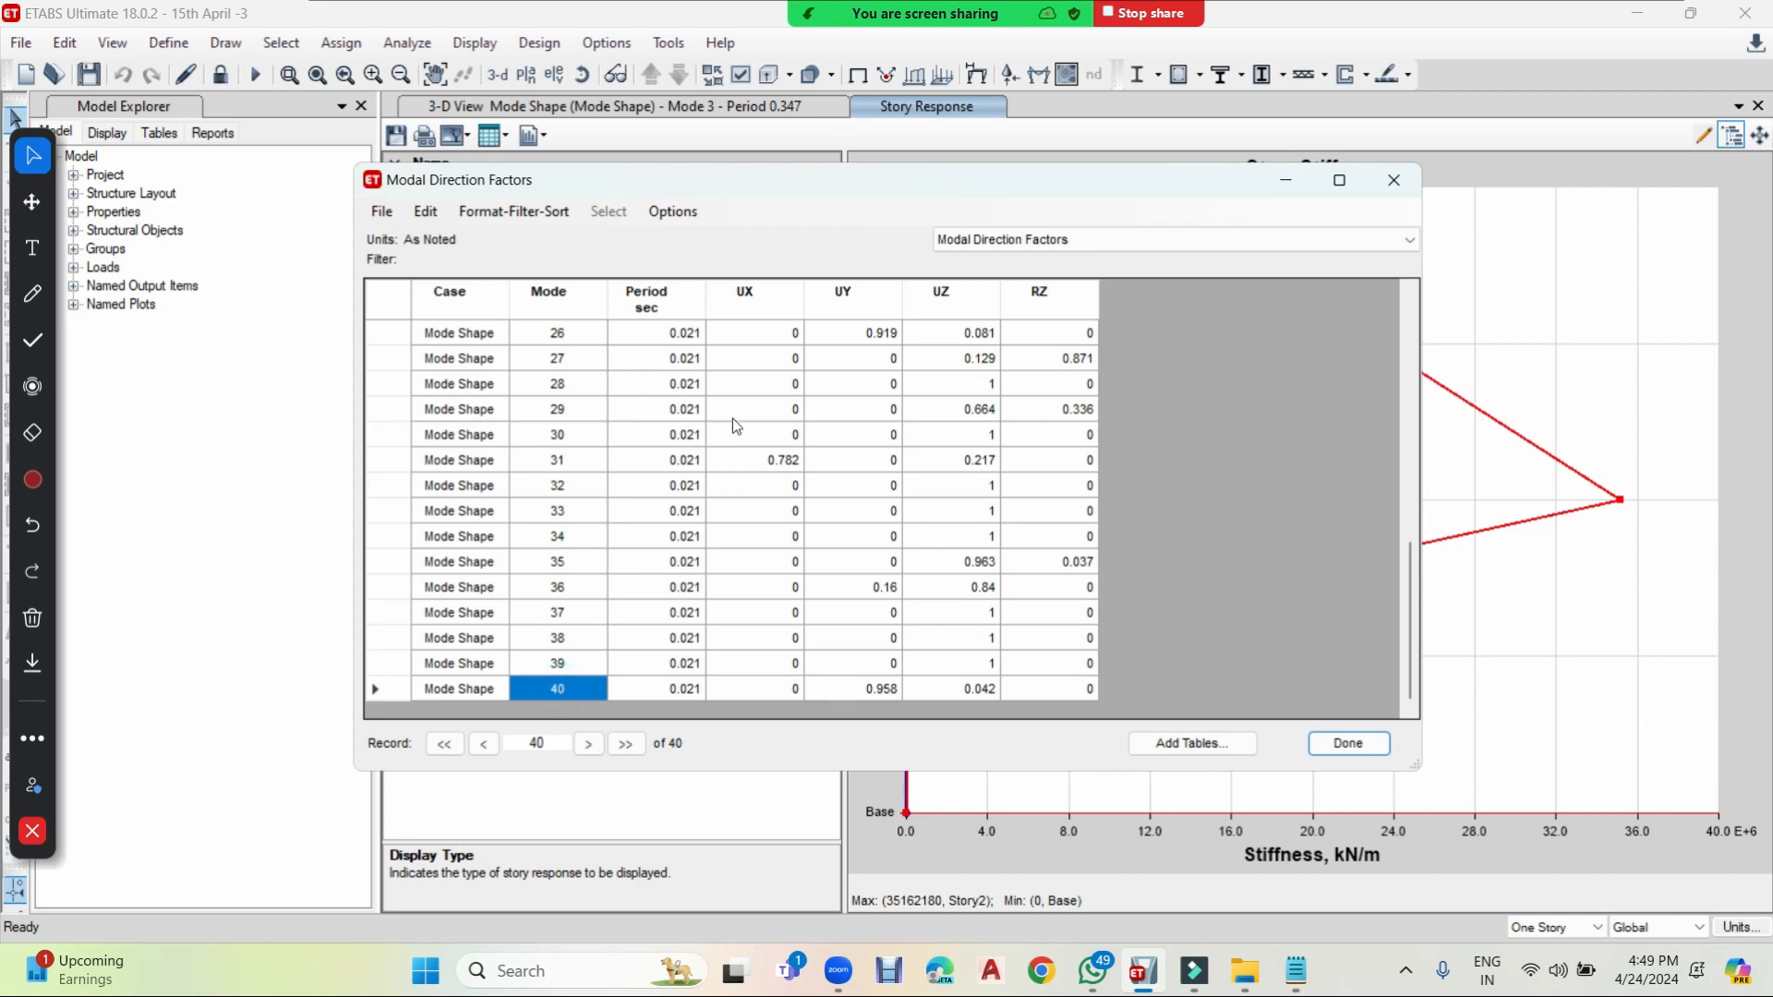
pyautogui.scroll(4, 776, 540)
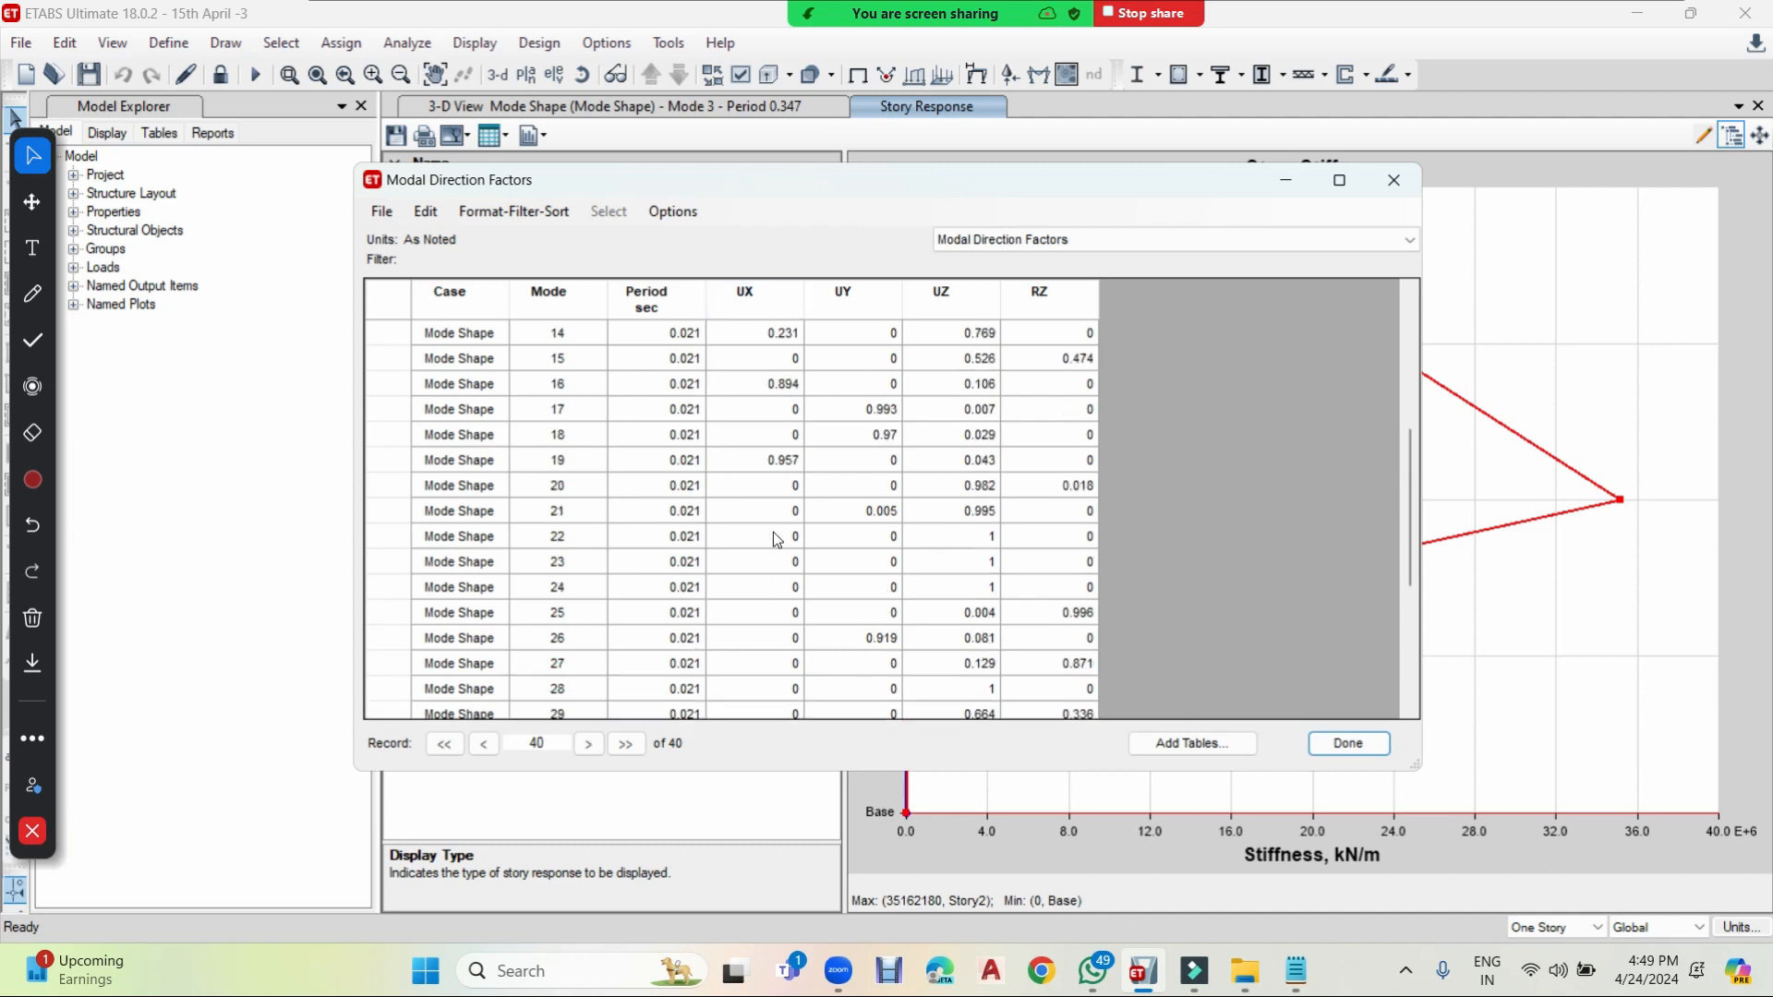
pyautogui.scroll(5, 776, 540)
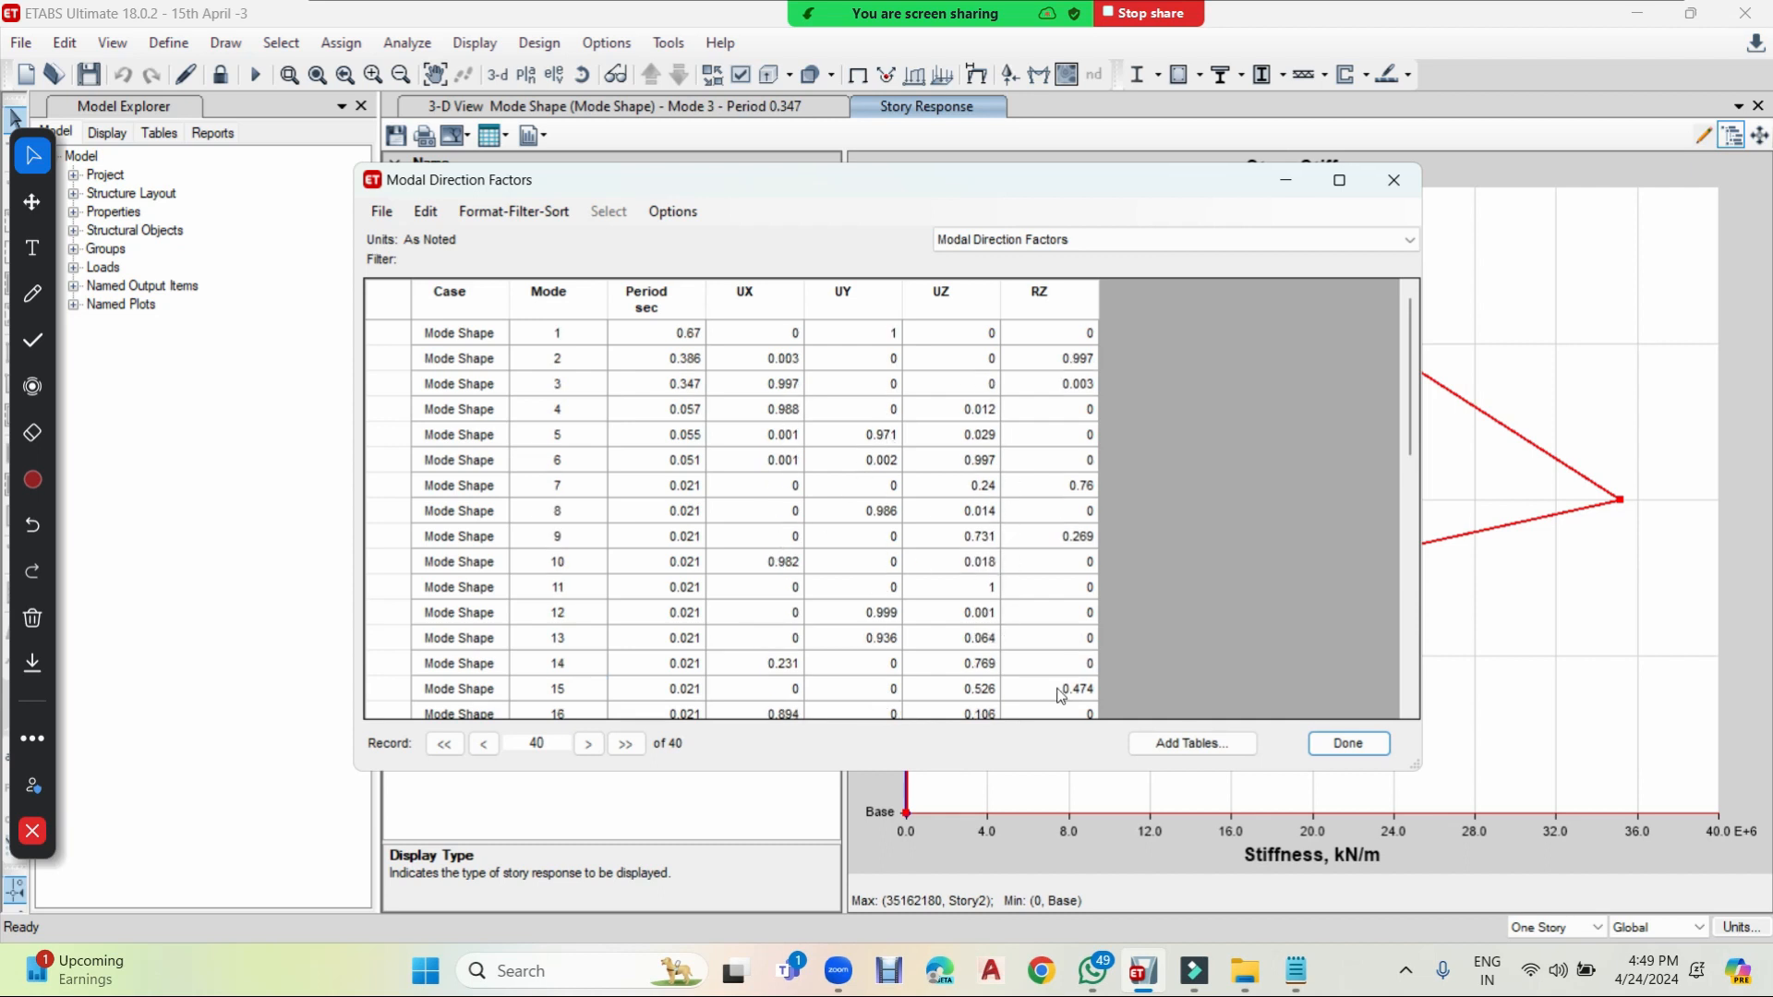
pyautogui.click(1294, 240)
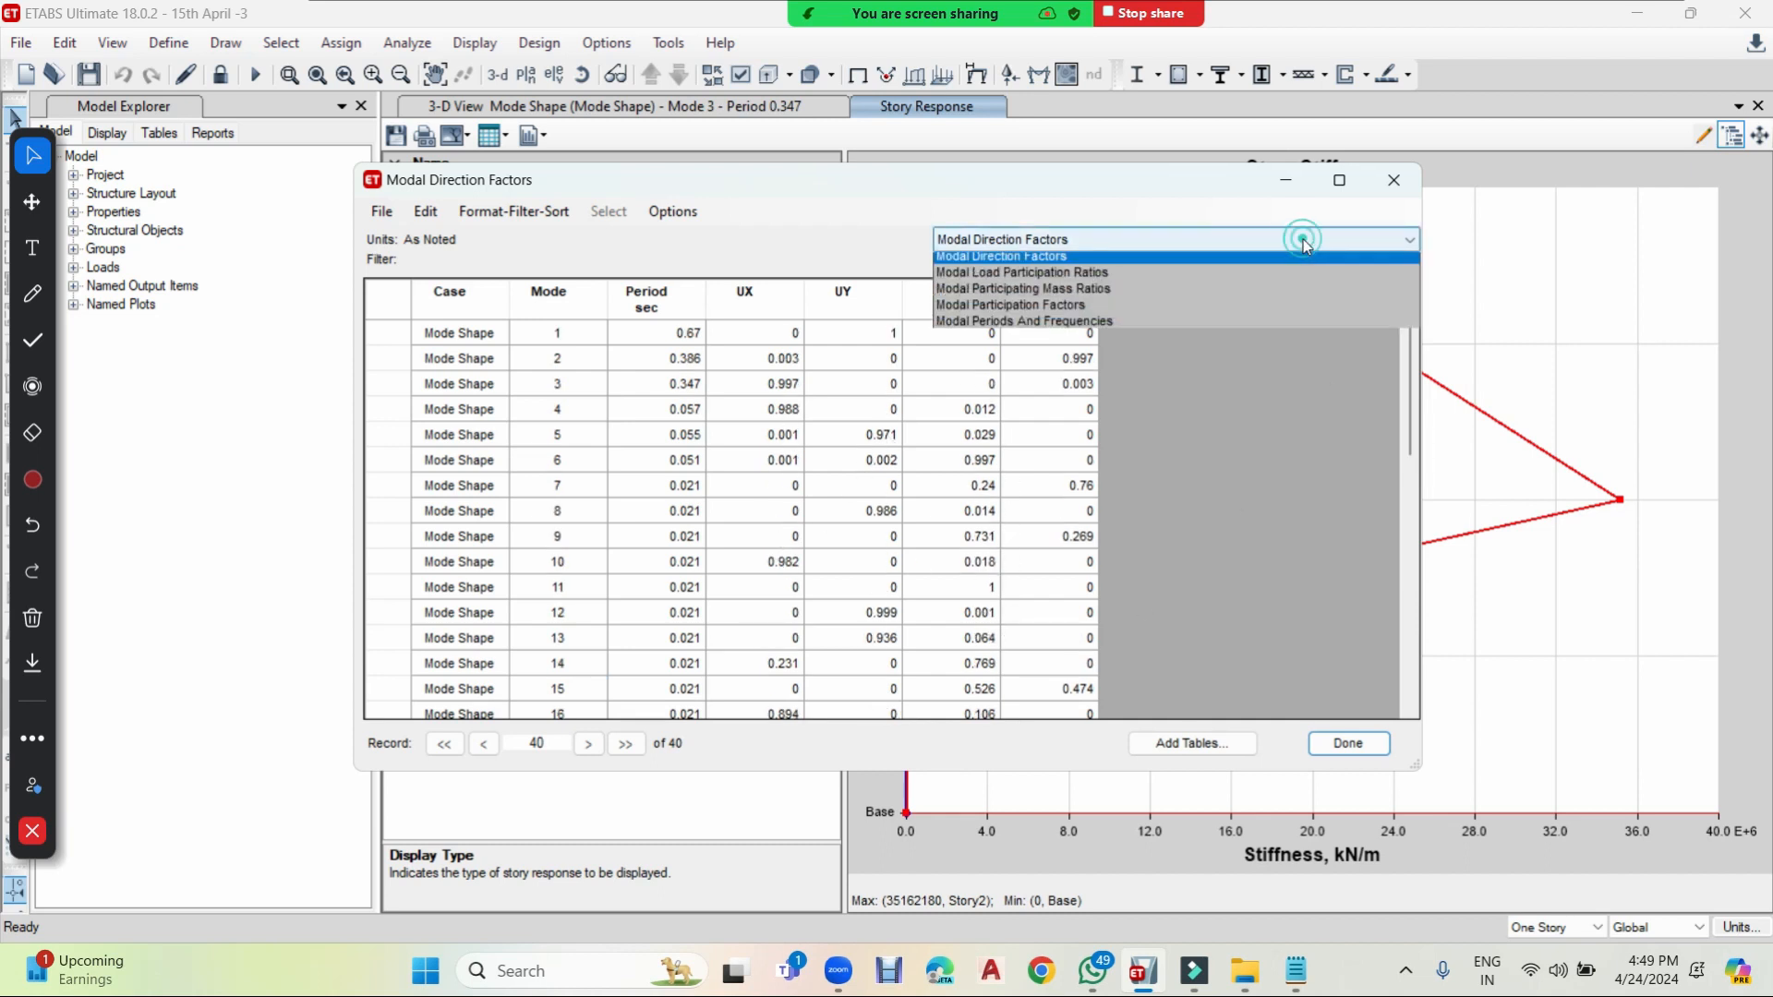
pyautogui.click(1101, 279)
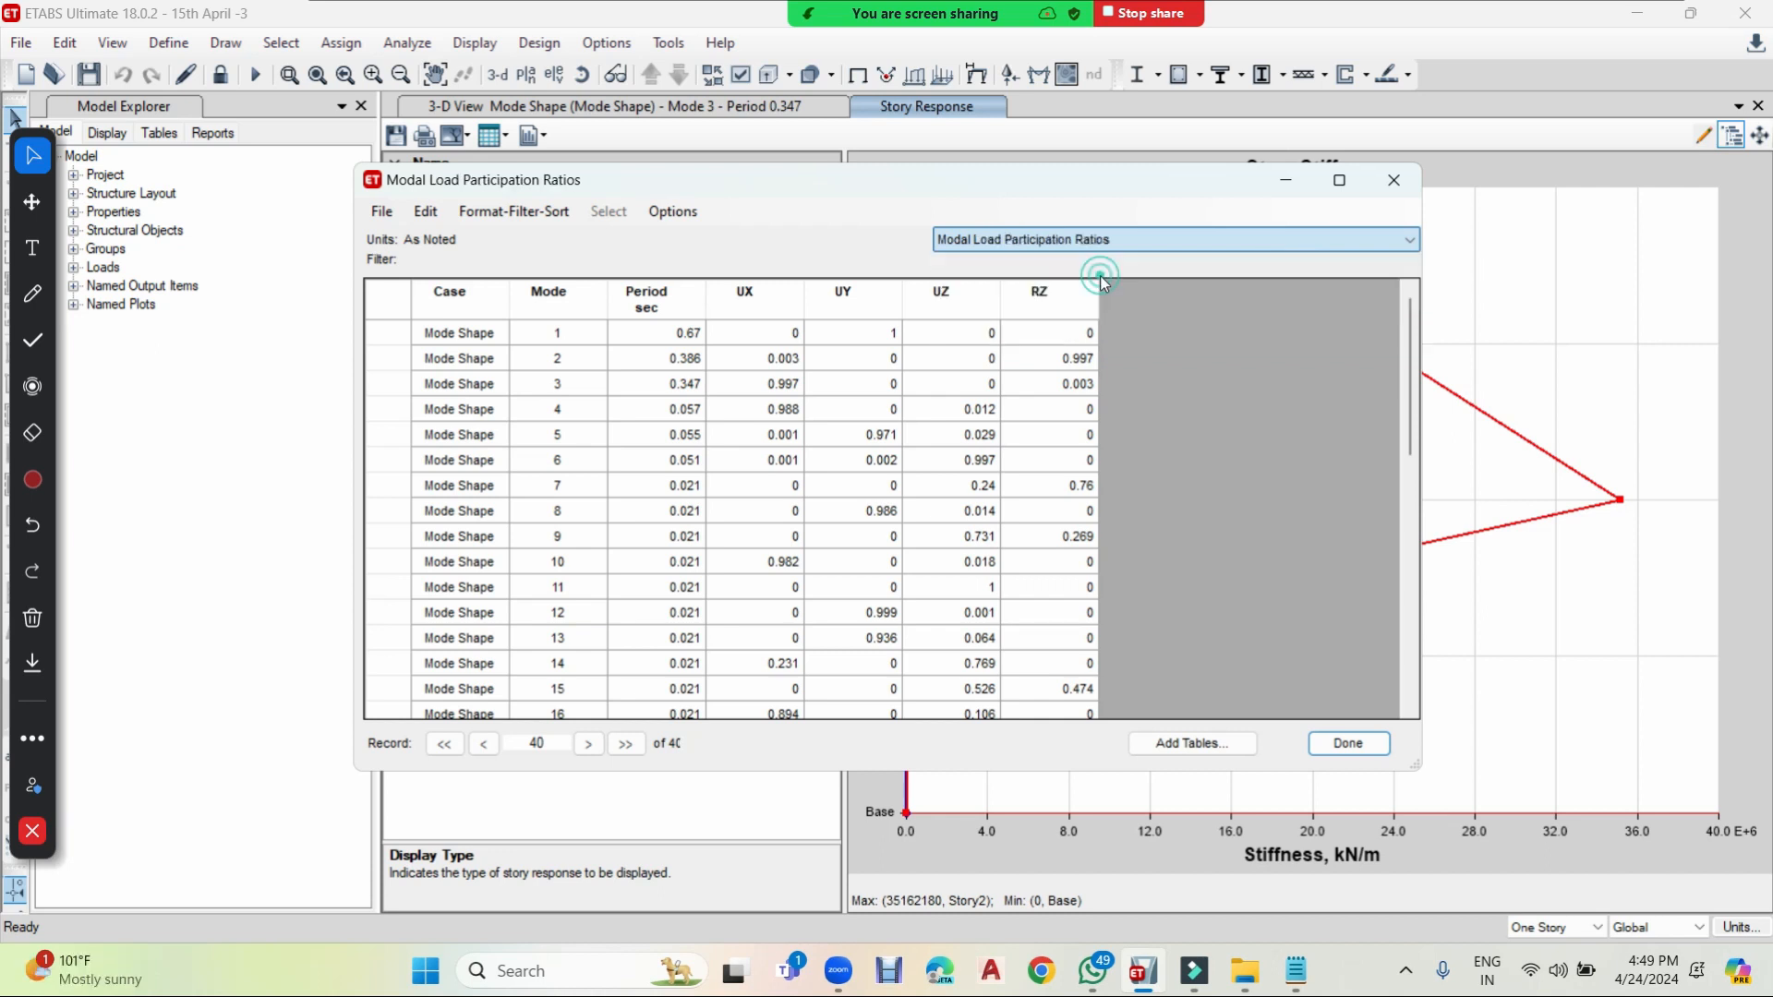
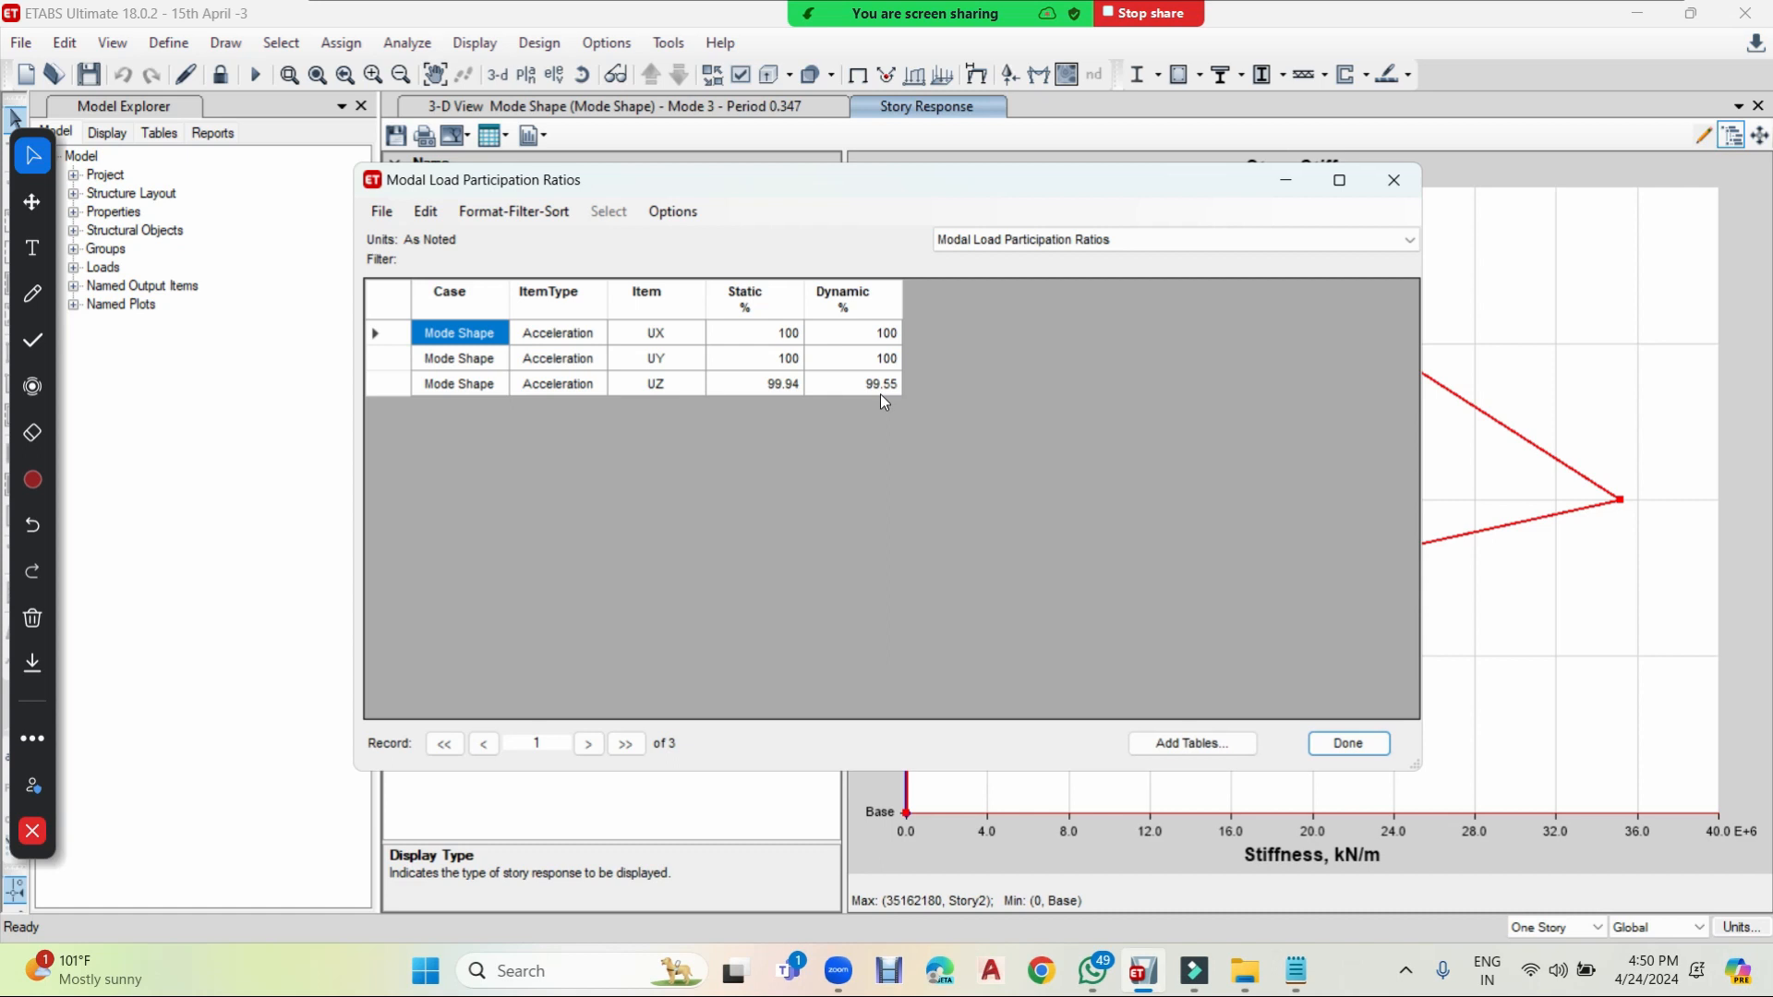
# - Review the Modal Participating Mass Ratios table through mode 40, and display the Modal Participation Factors table
pyautogui.click(1043, 242)
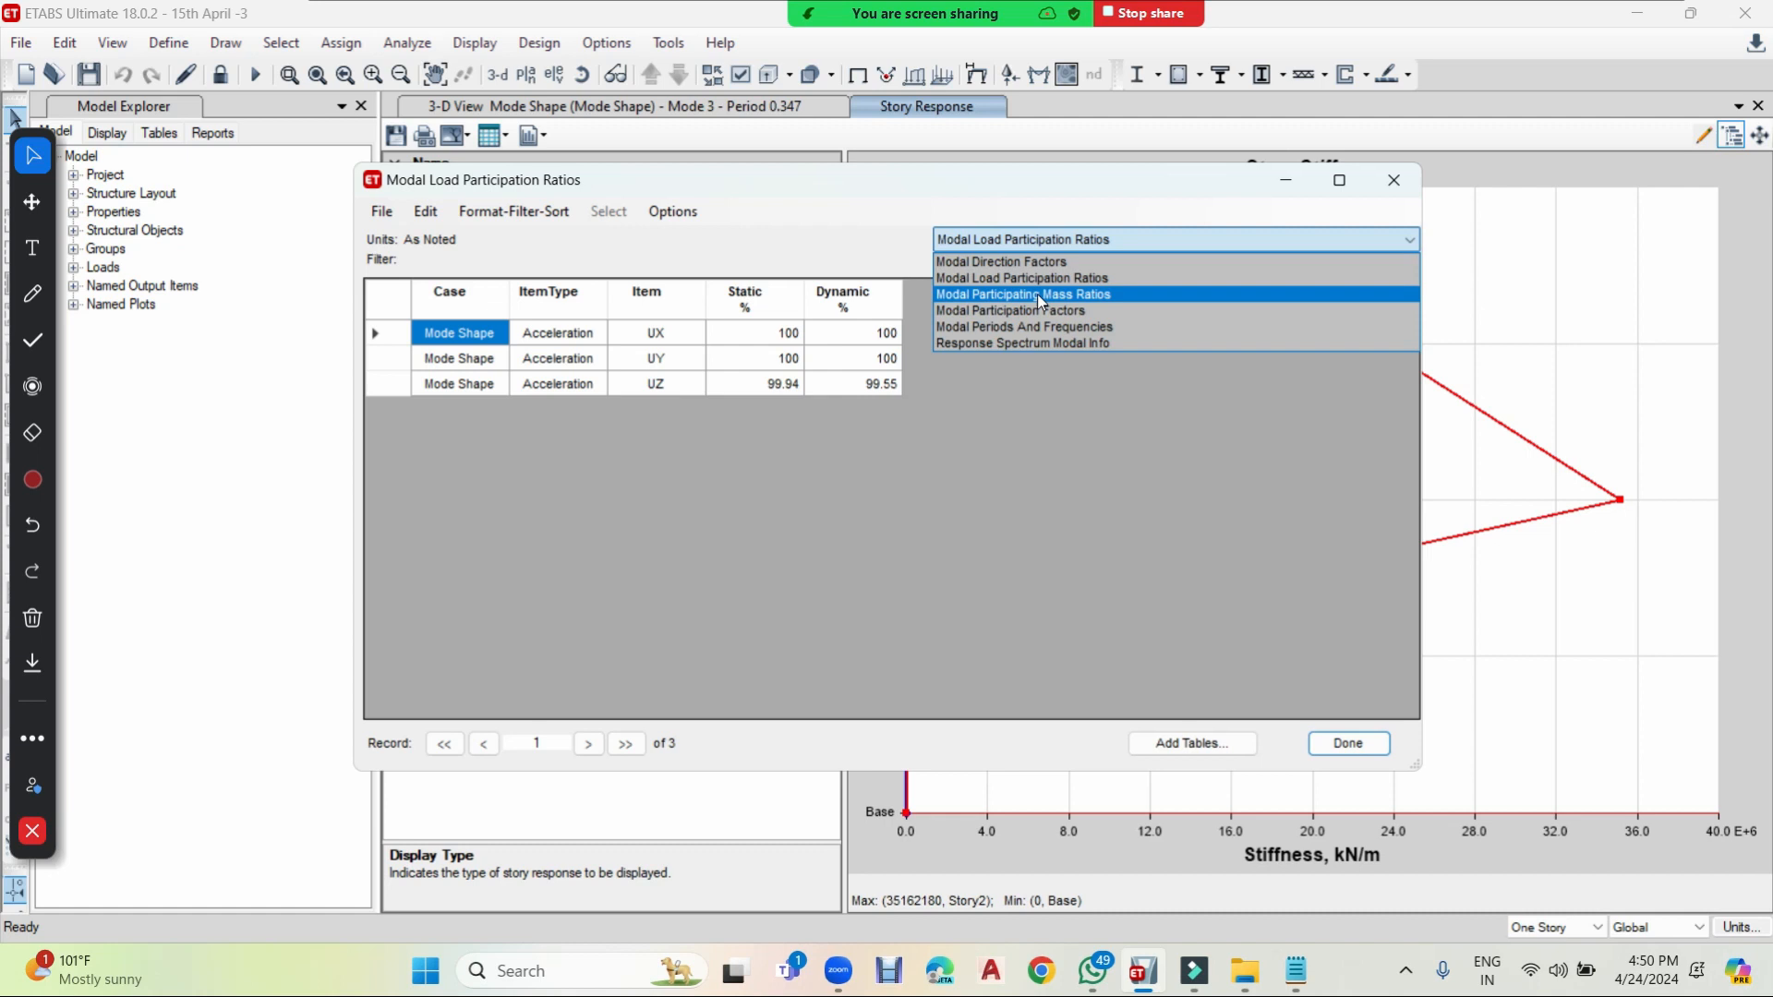
pyautogui.click(1038, 294)
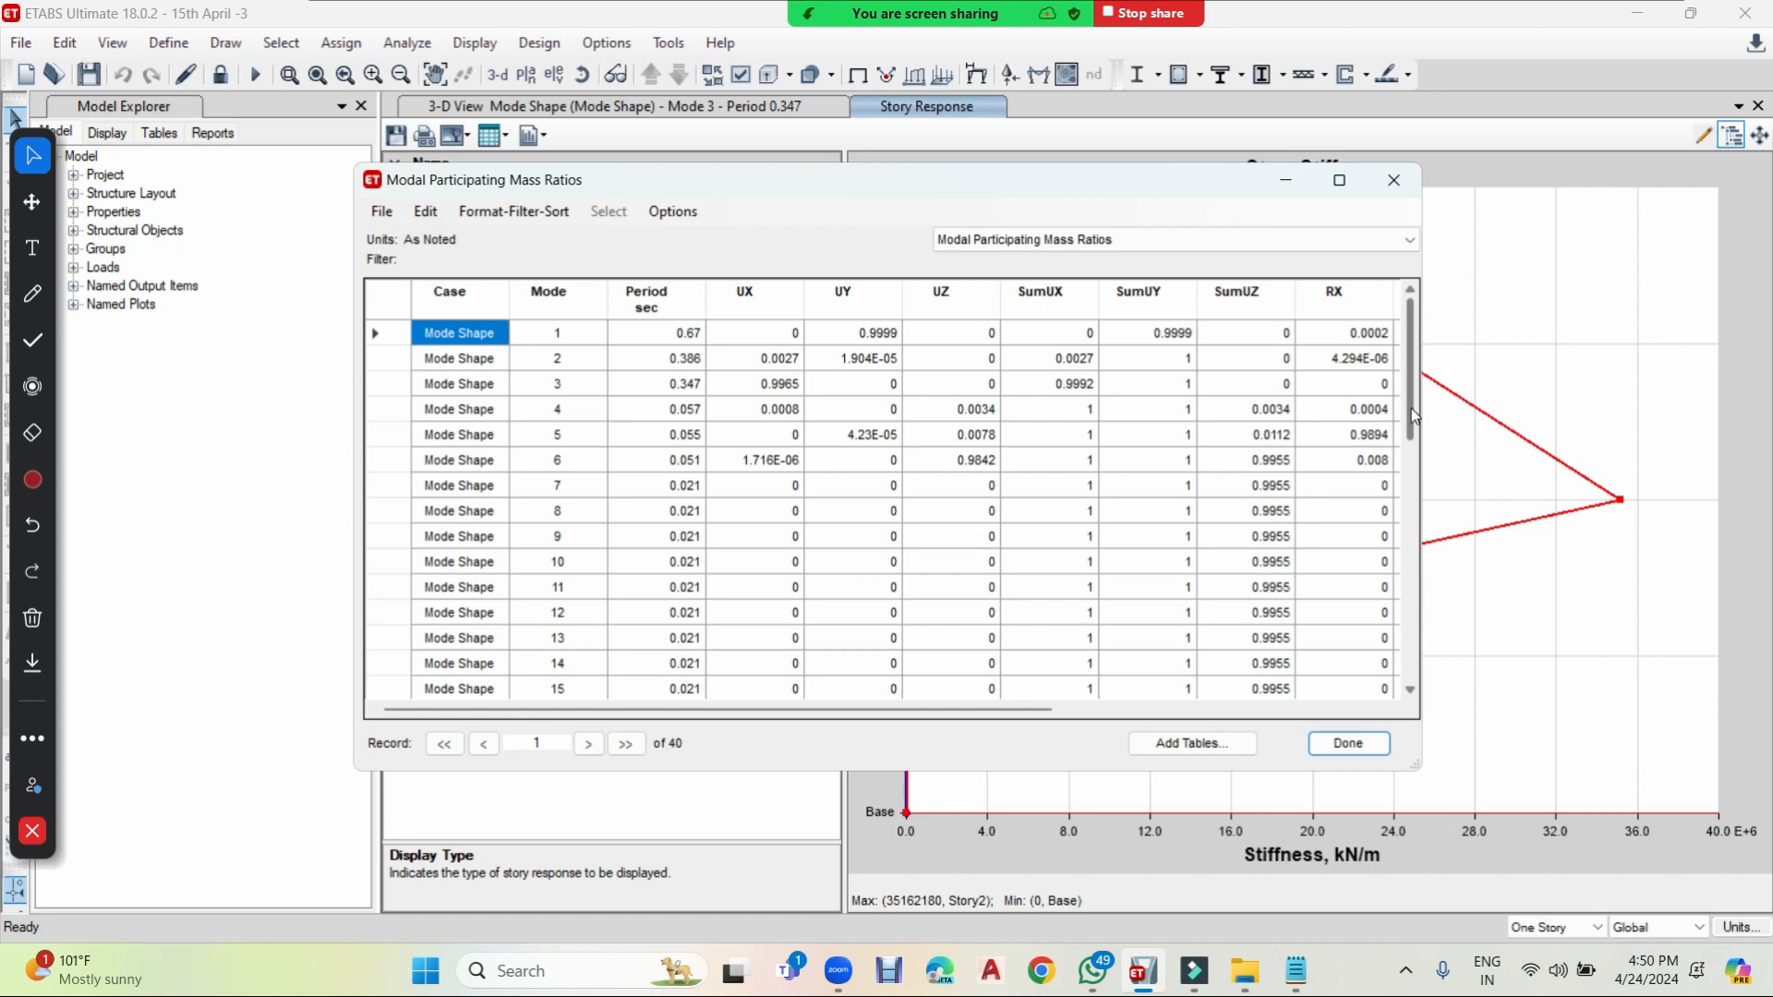
pyautogui.scroll(-9, 1385, 425)
pyautogui.click(1178, 238)
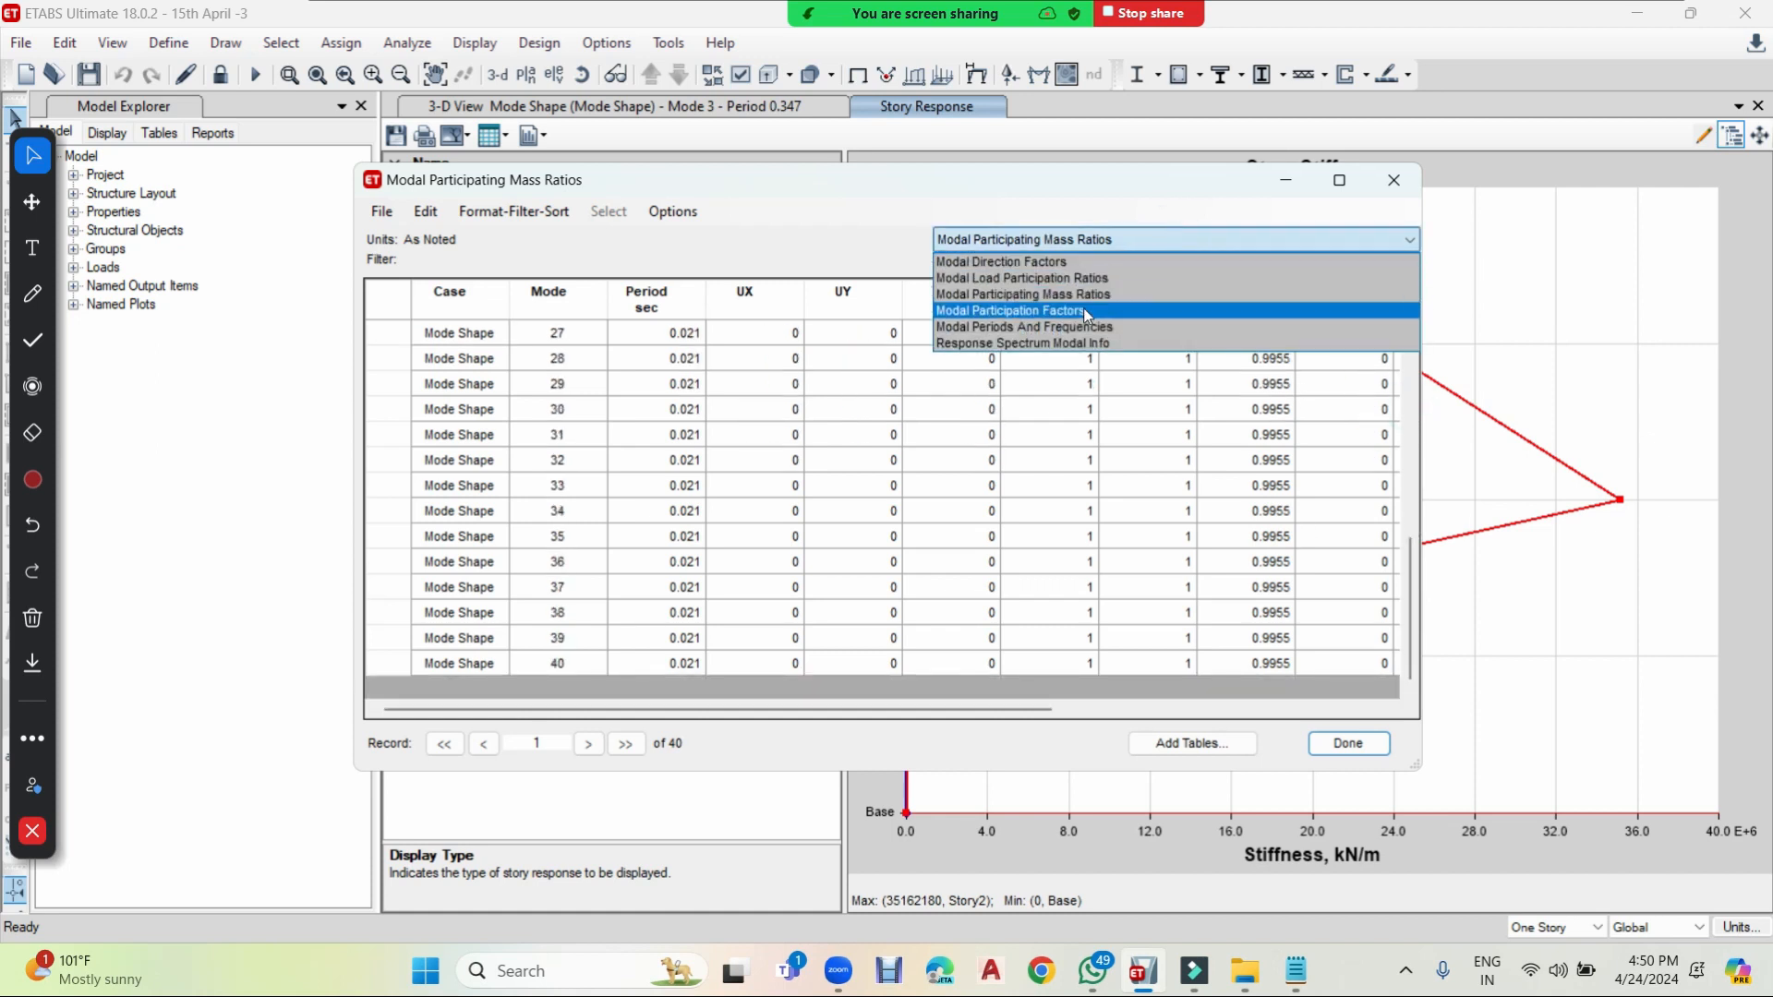
pyautogui.click(1078, 310)
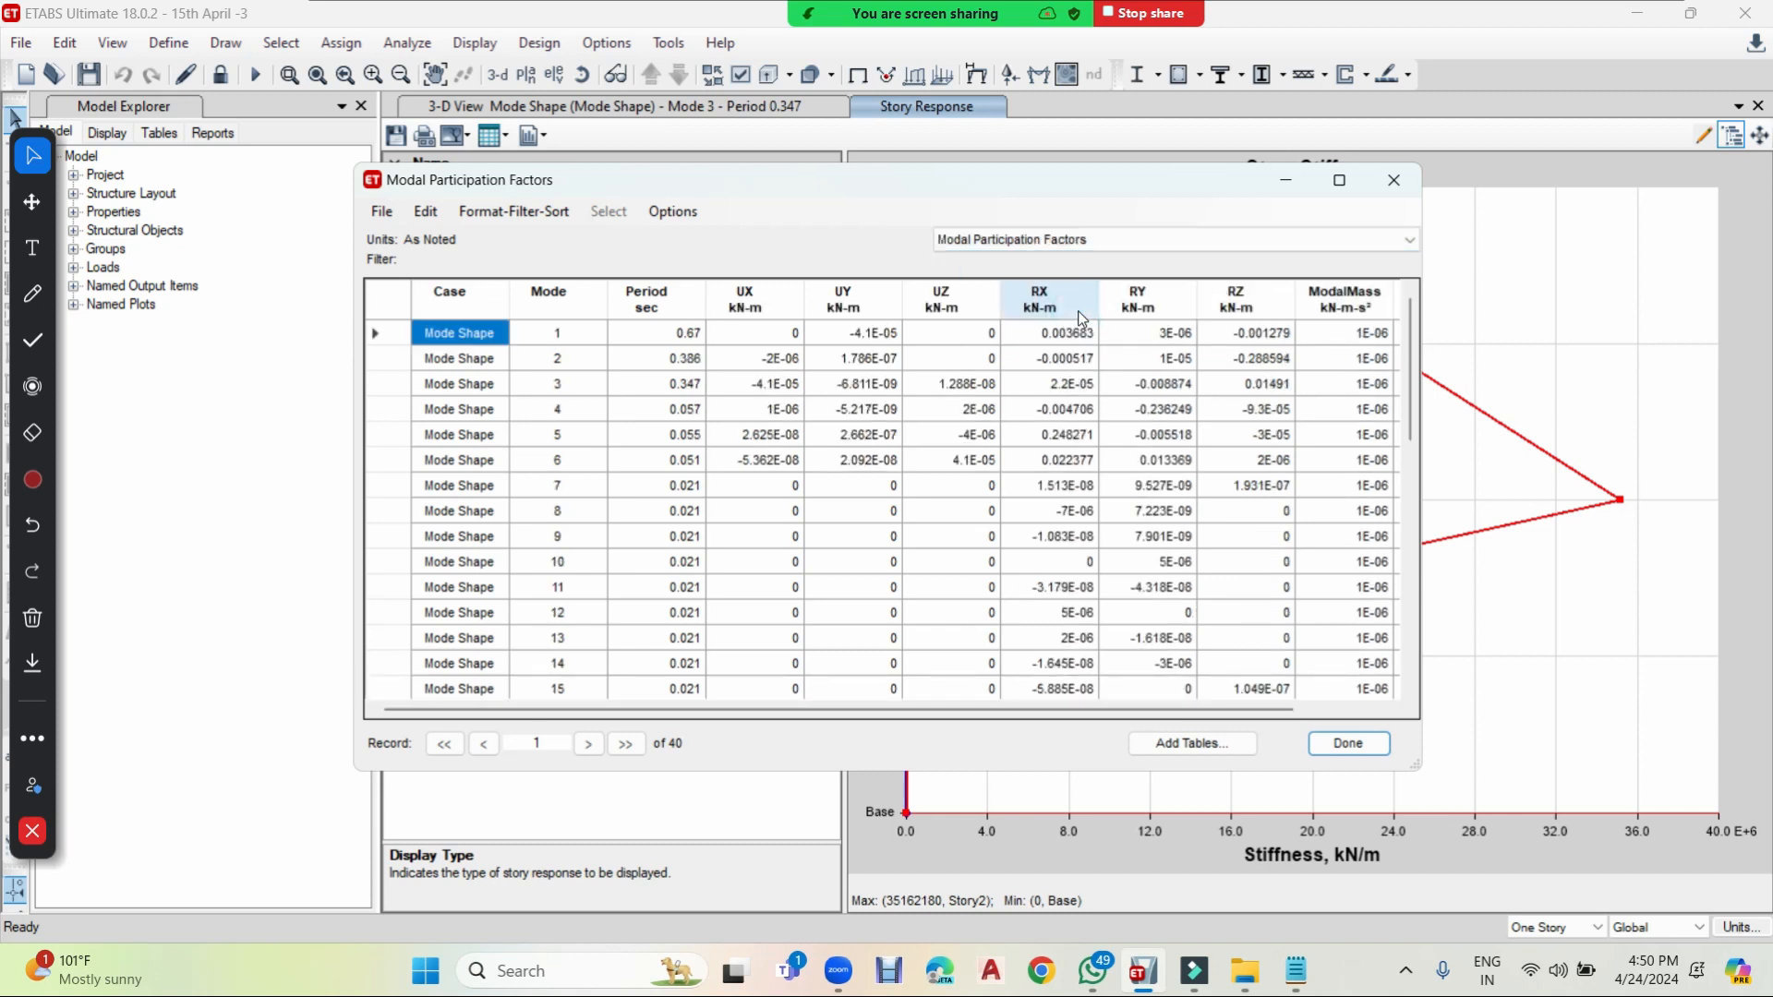
# - Export all the displayed modal result tables to Excel
pyautogui.click(371, 212)
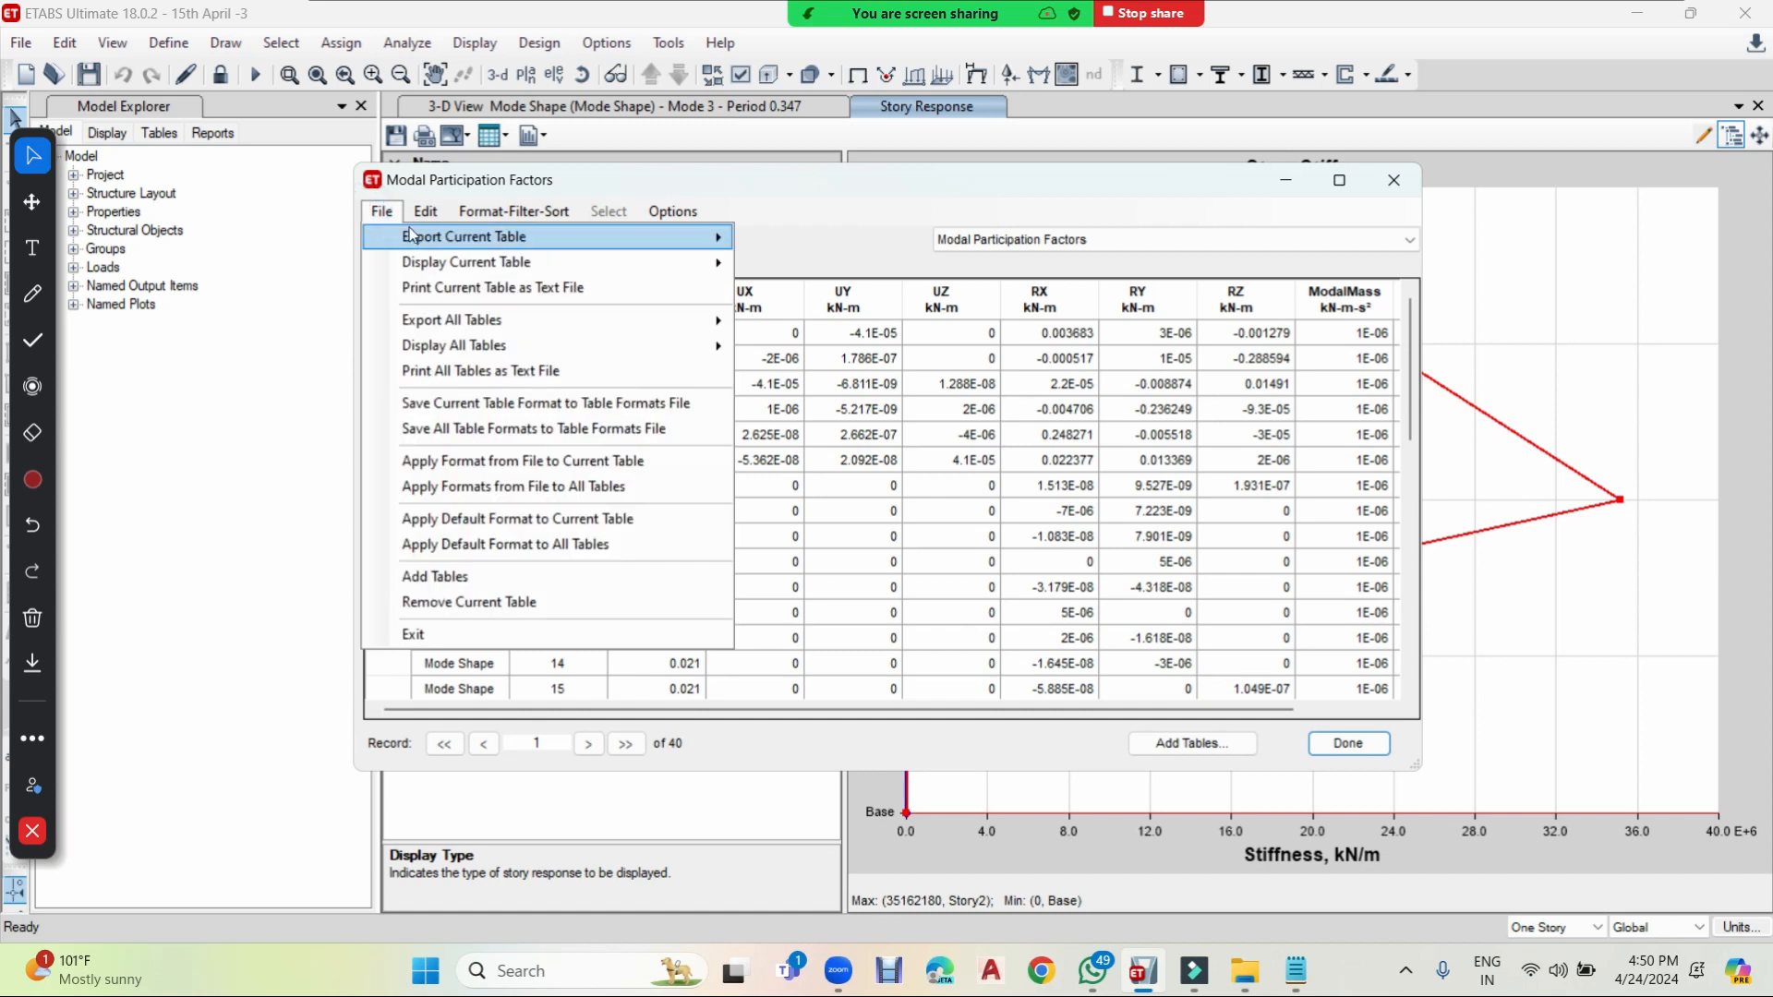
pyautogui.moveTo(423, 241)
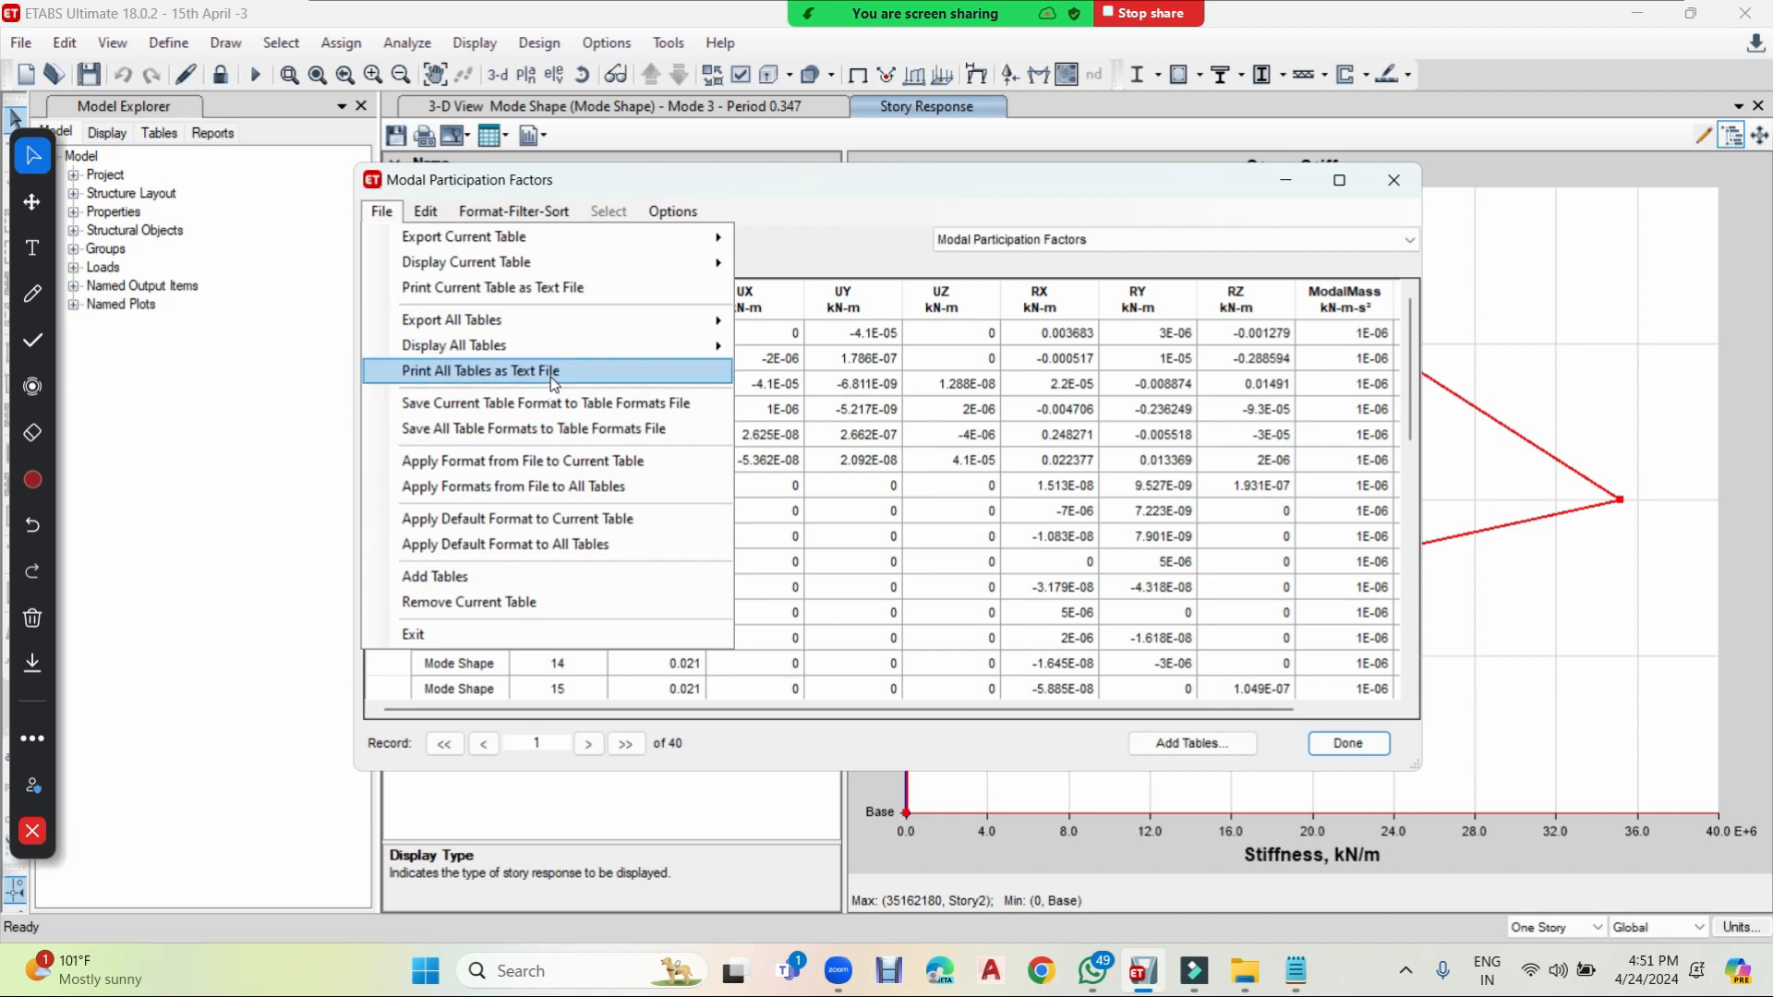
pyautogui.moveTo(490, 325)
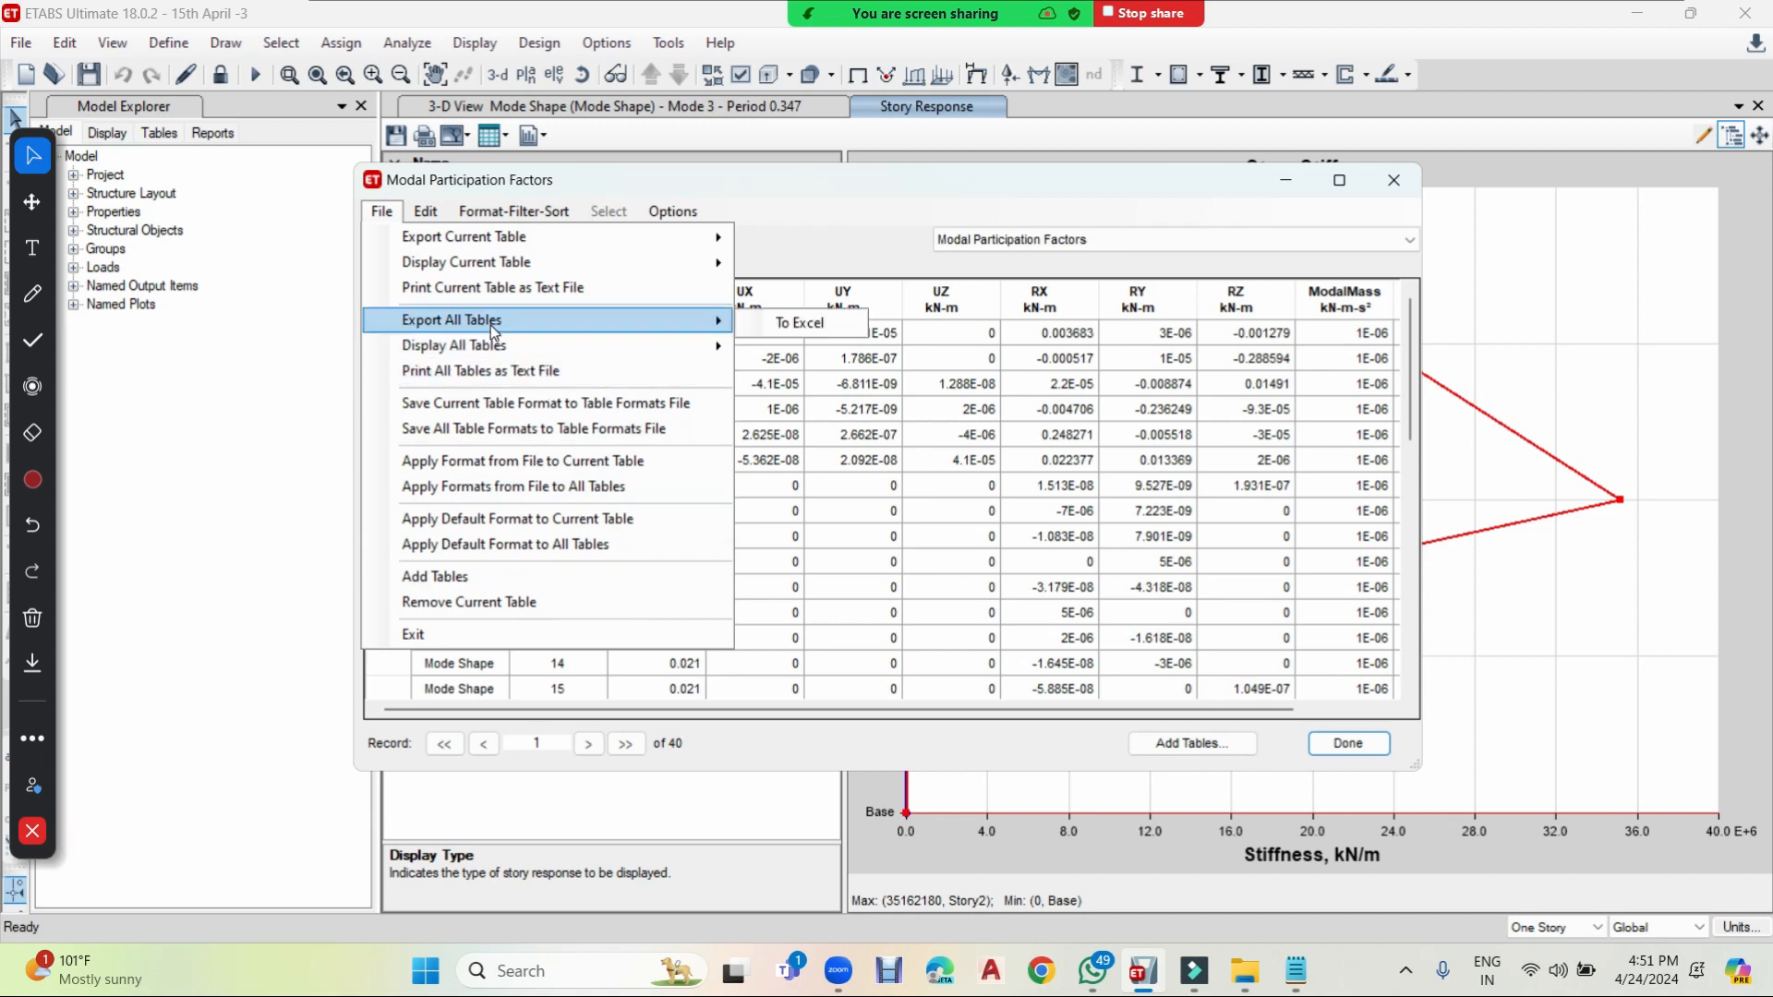
pyautogui.click(796, 322)
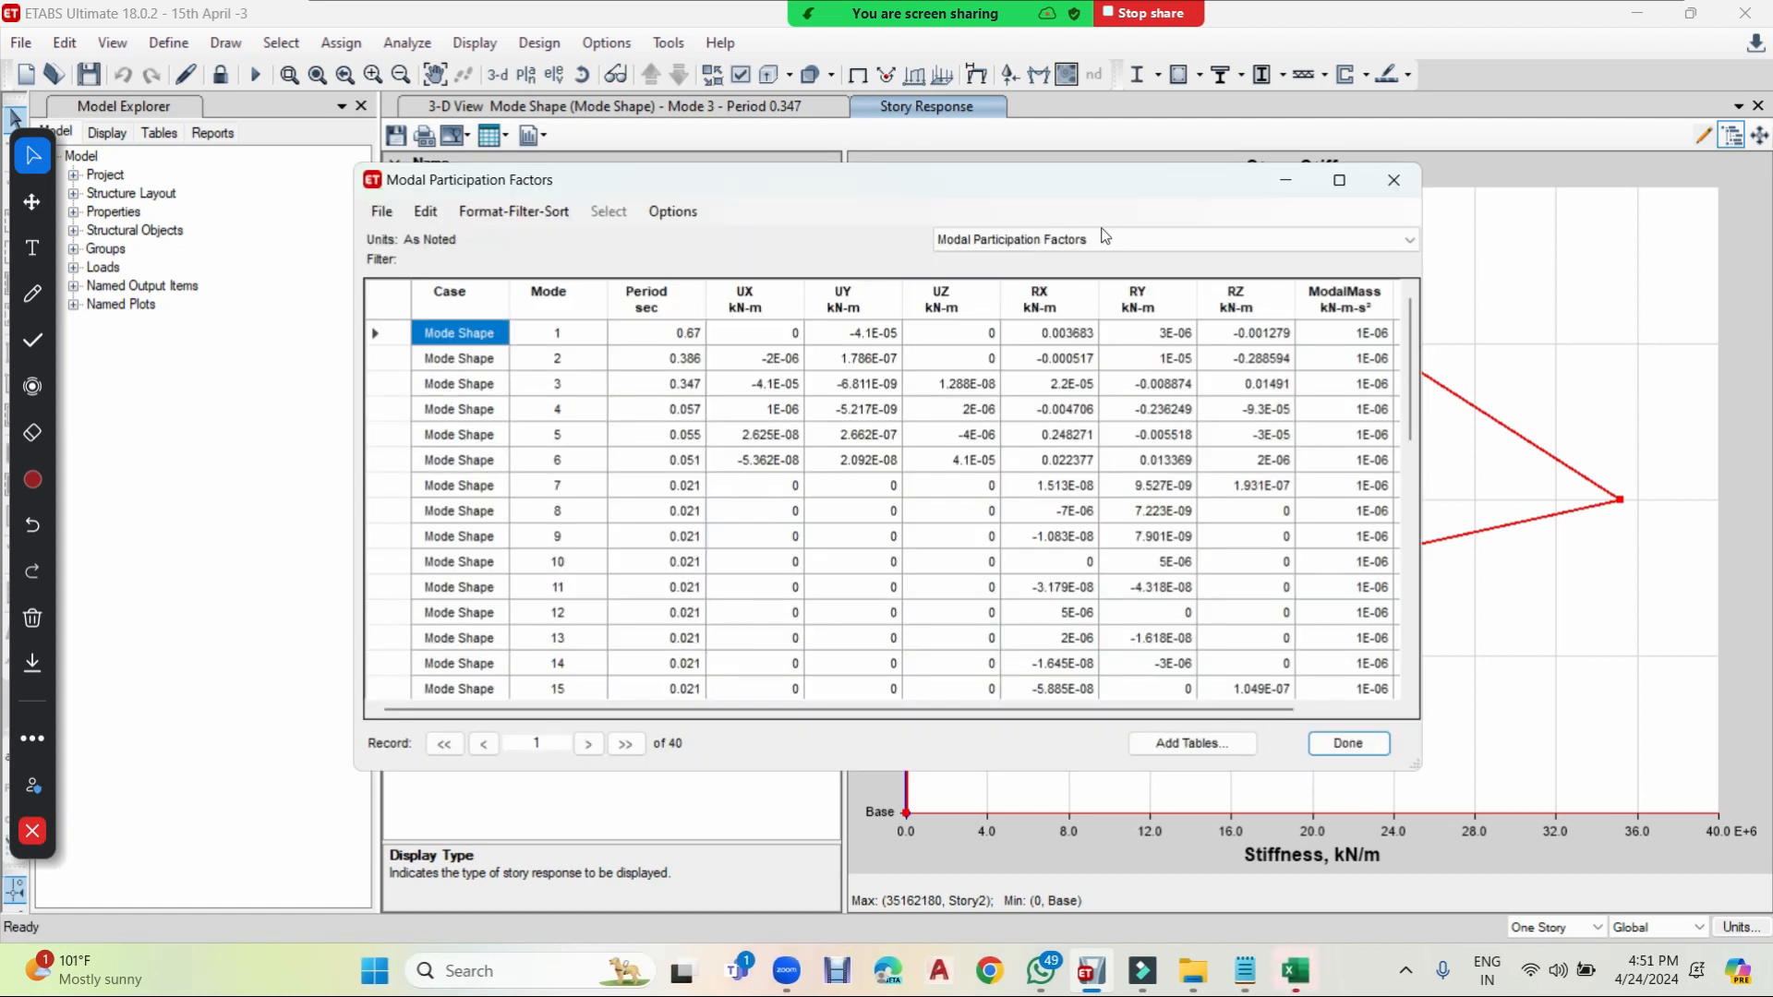
# - Display the Modal Periods And Frequencies table and review its values through mode 40
pyautogui.click(1311, 239)
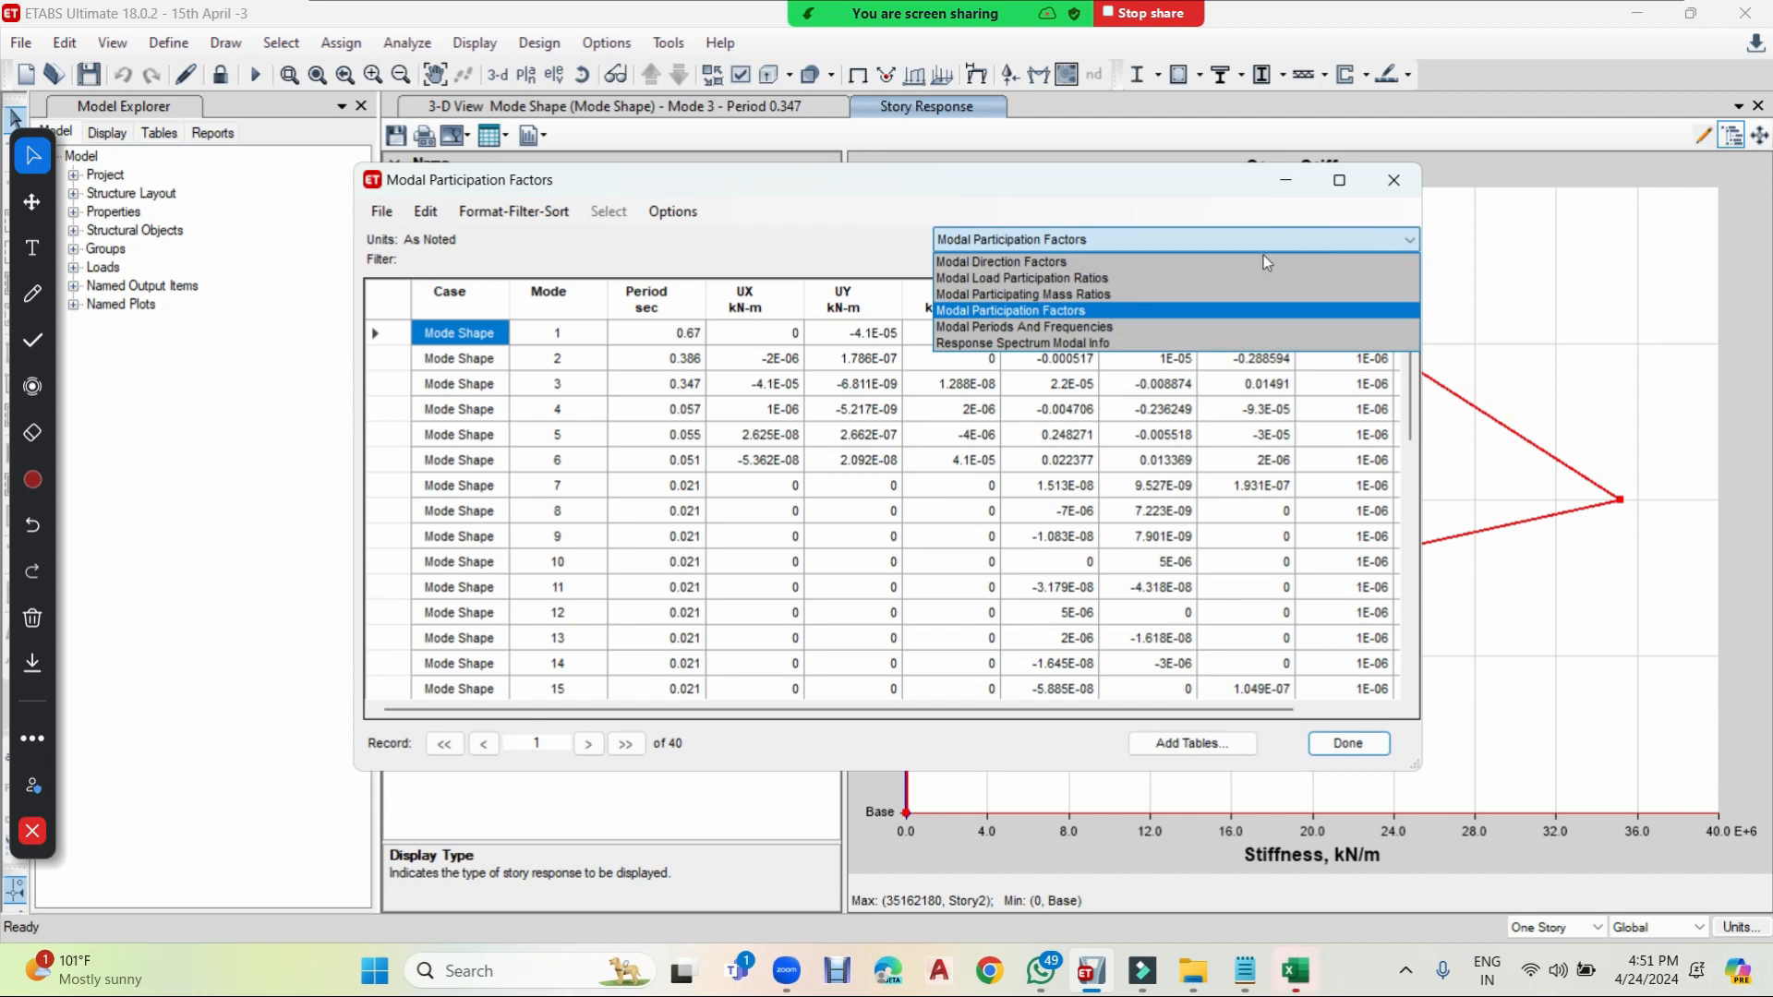
pyautogui.click(1063, 327)
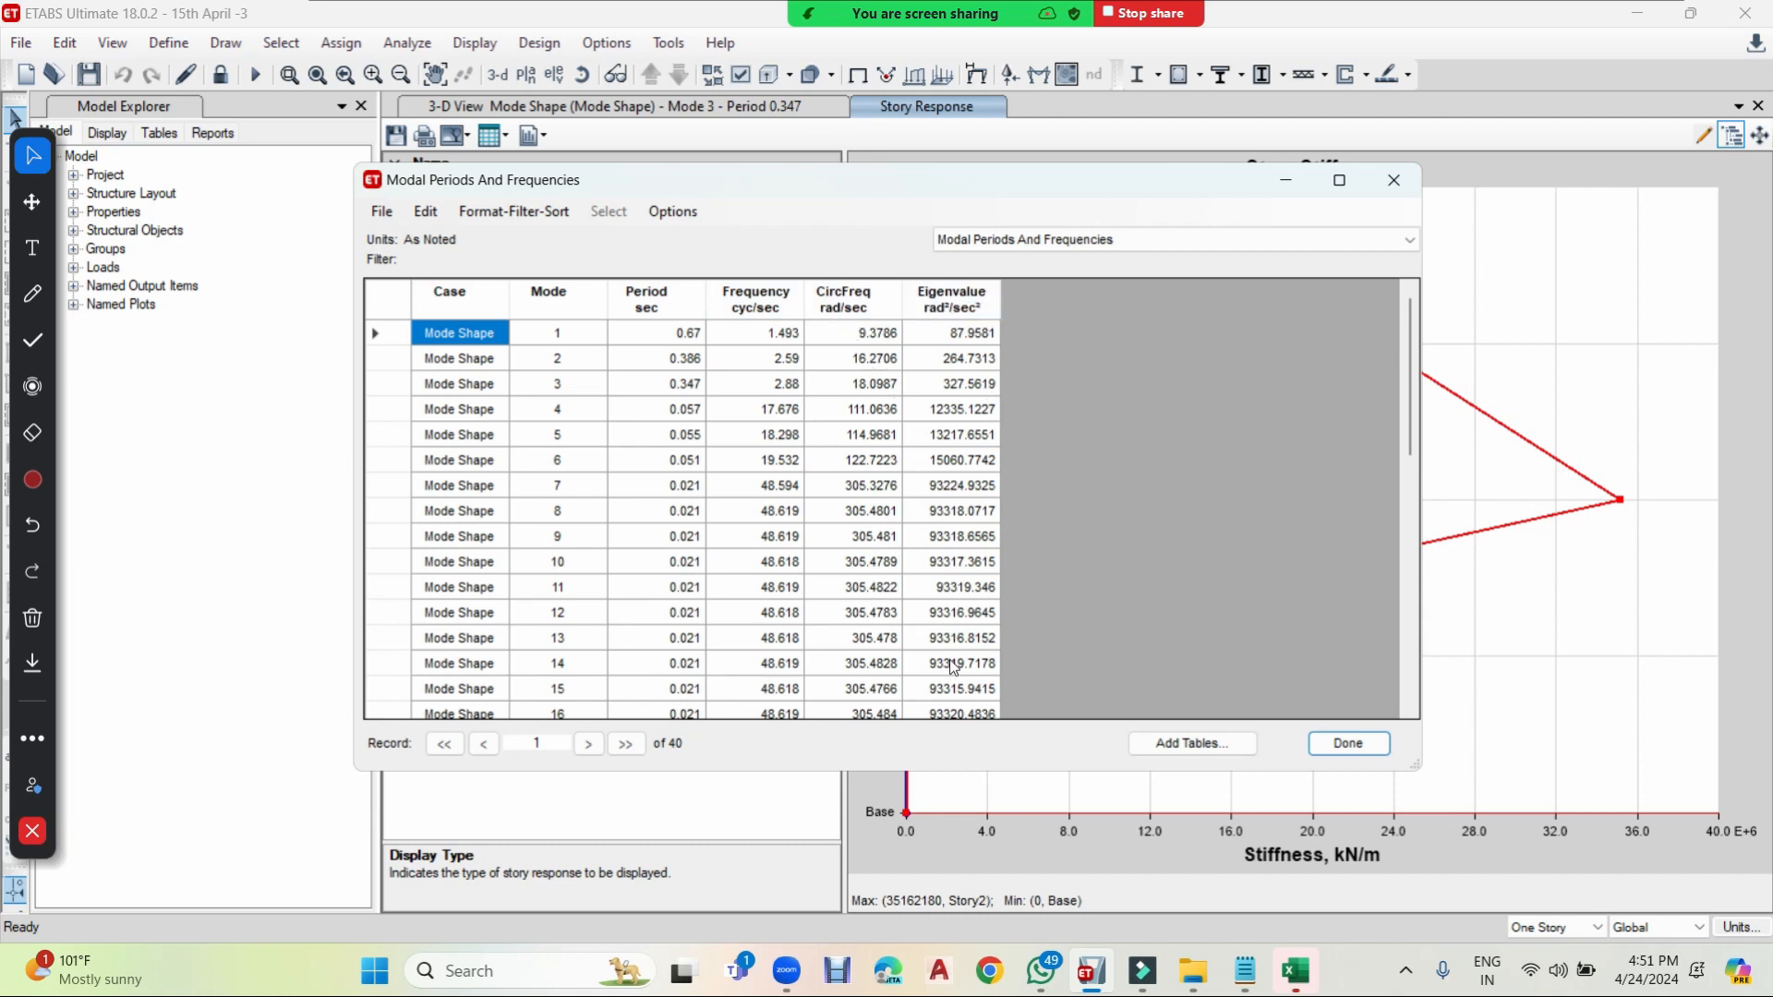
pyautogui.scroll(-8, 622, 552)
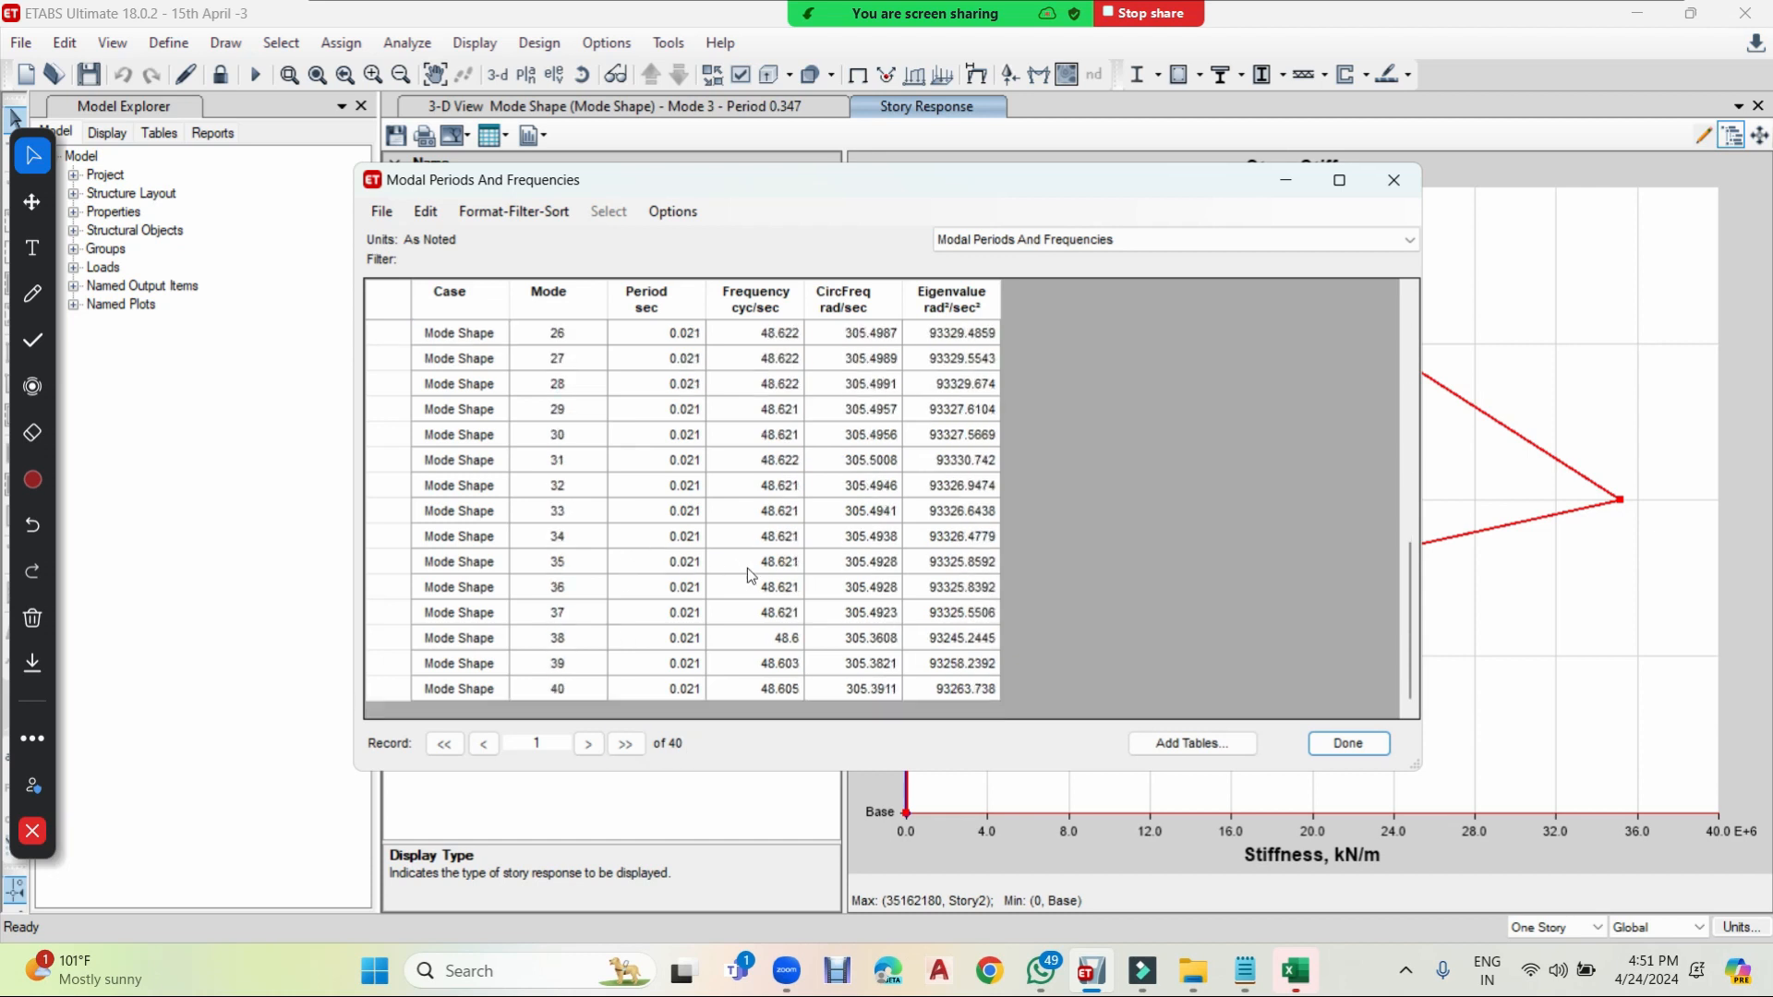
pyautogui.scroll(8, 683, 558)
# - Display the Response Spectrum Modal Info table and review the EQ Load in X and EQ Load in Y rows through mode 40
pyautogui.click(1098, 239)
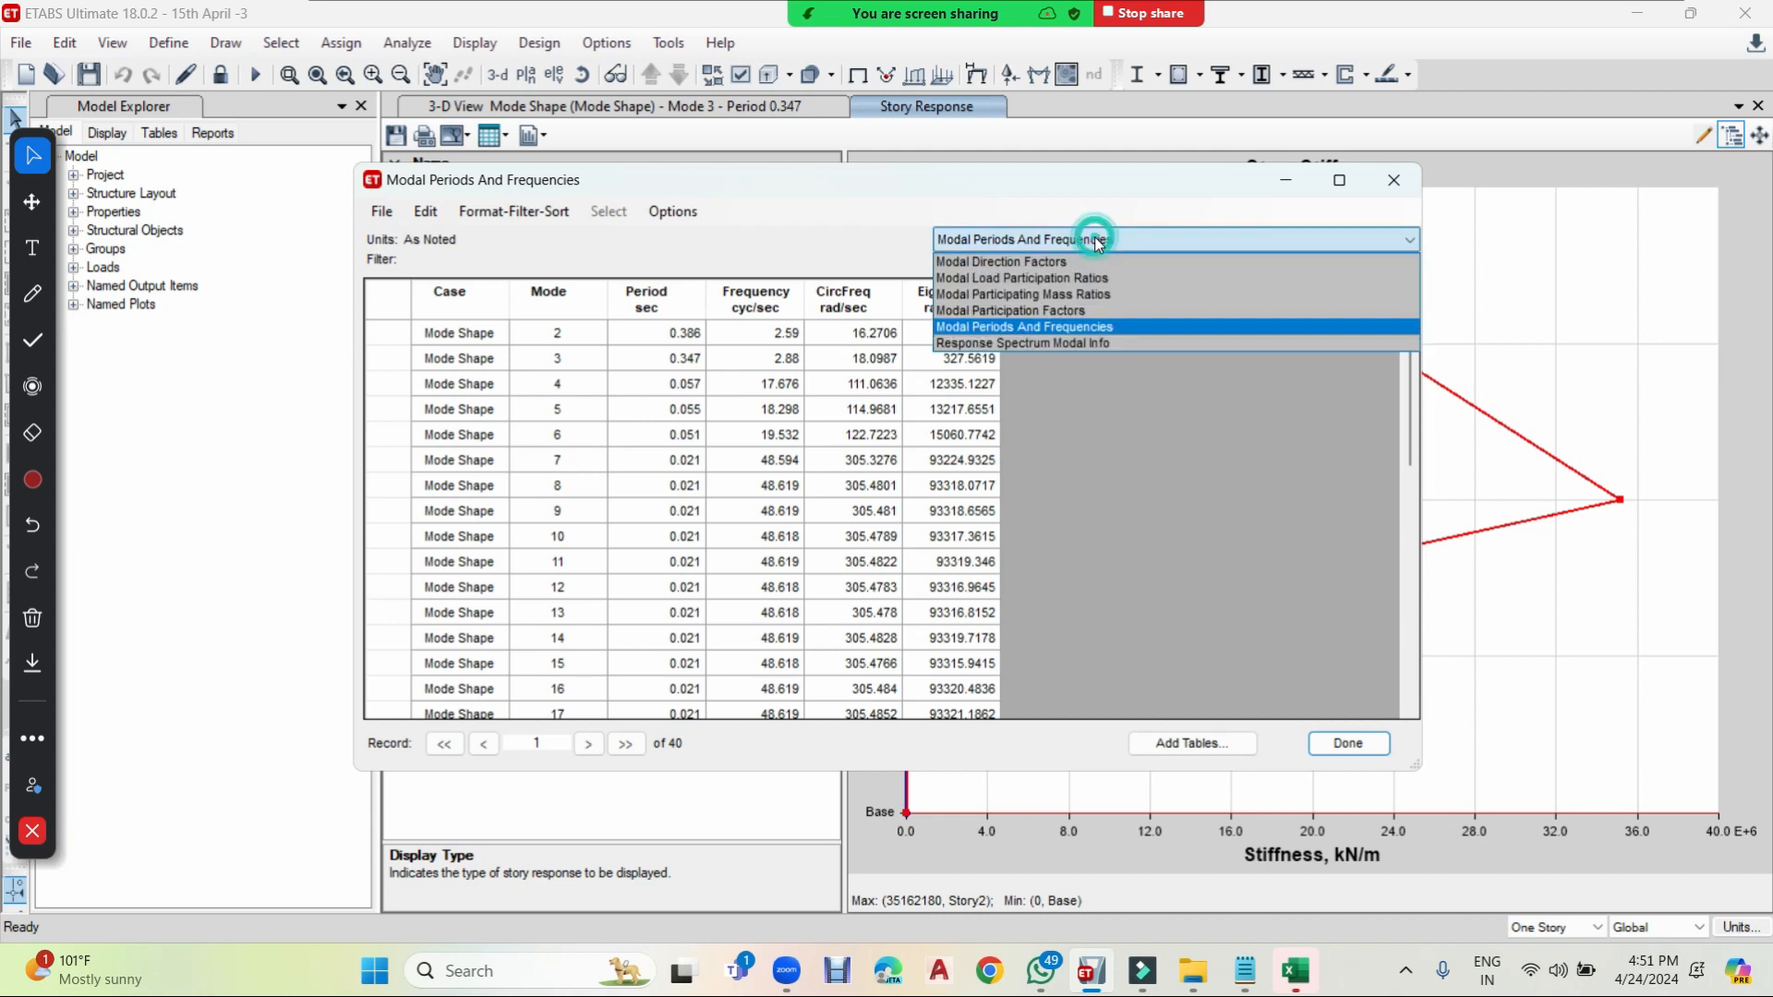
pyautogui.click(1067, 341)
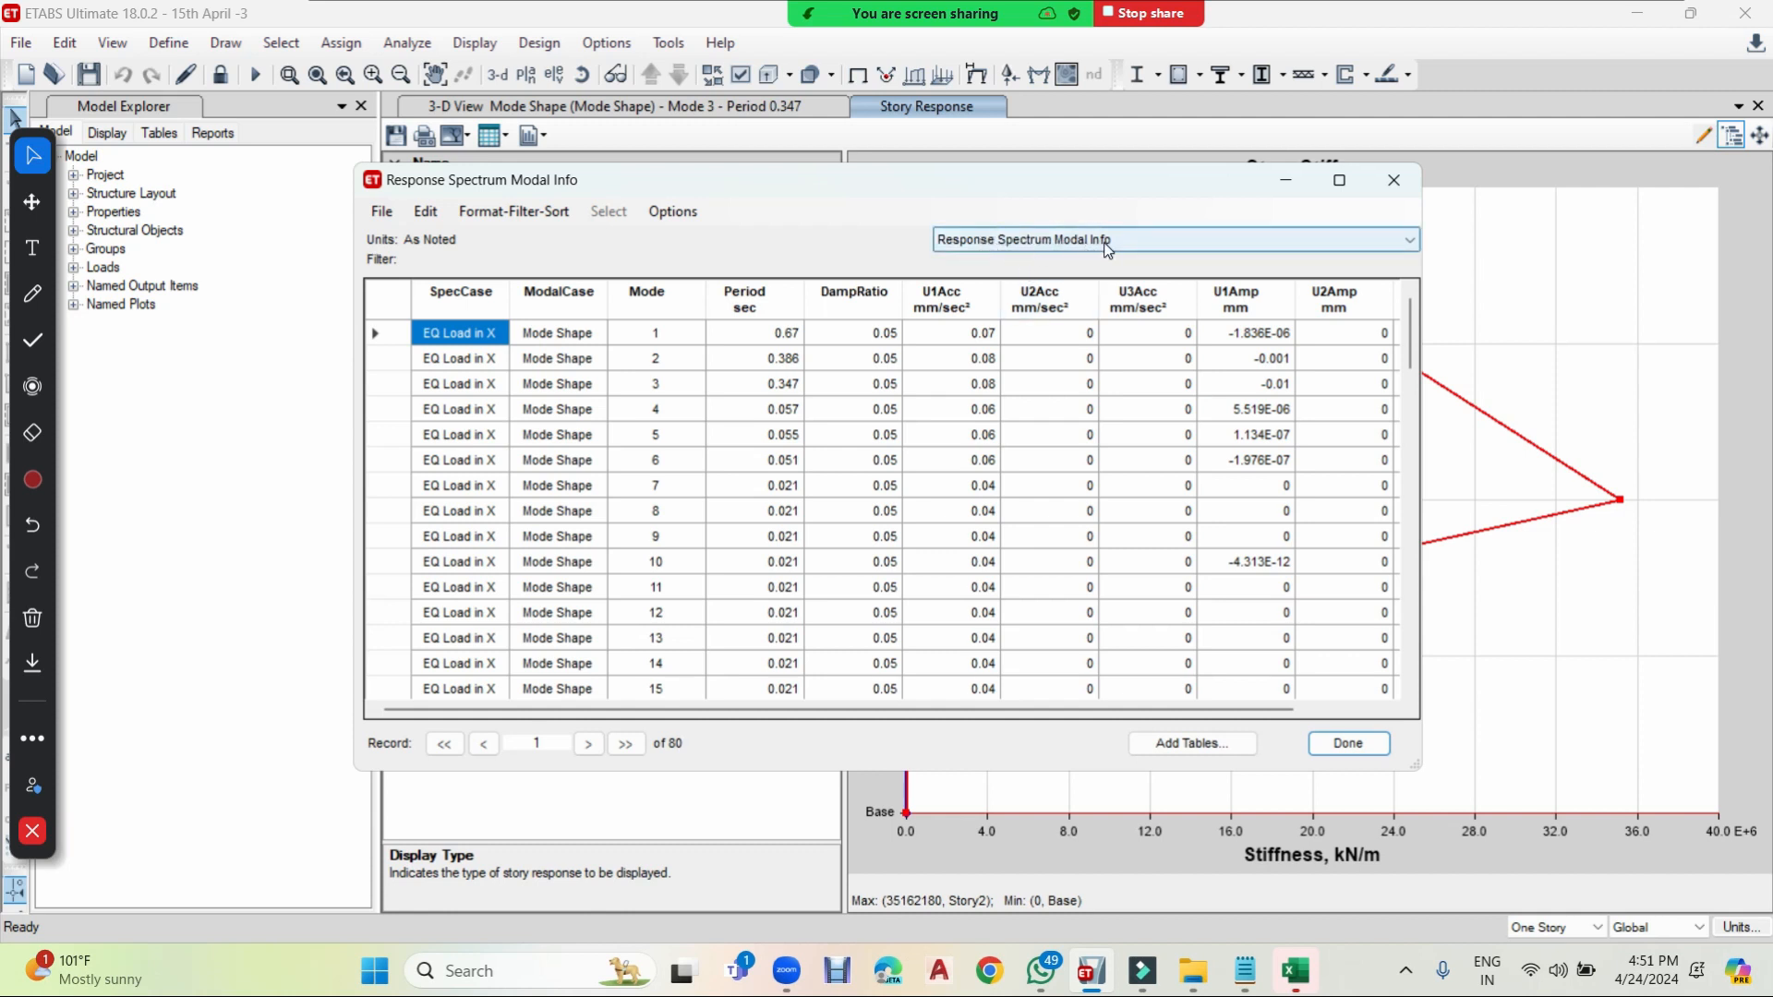
pyautogui.moveTo(1409, 346); pyautogui.dragTo(1401, 435)
pyautogui.scroll(-5, 1401, 435)
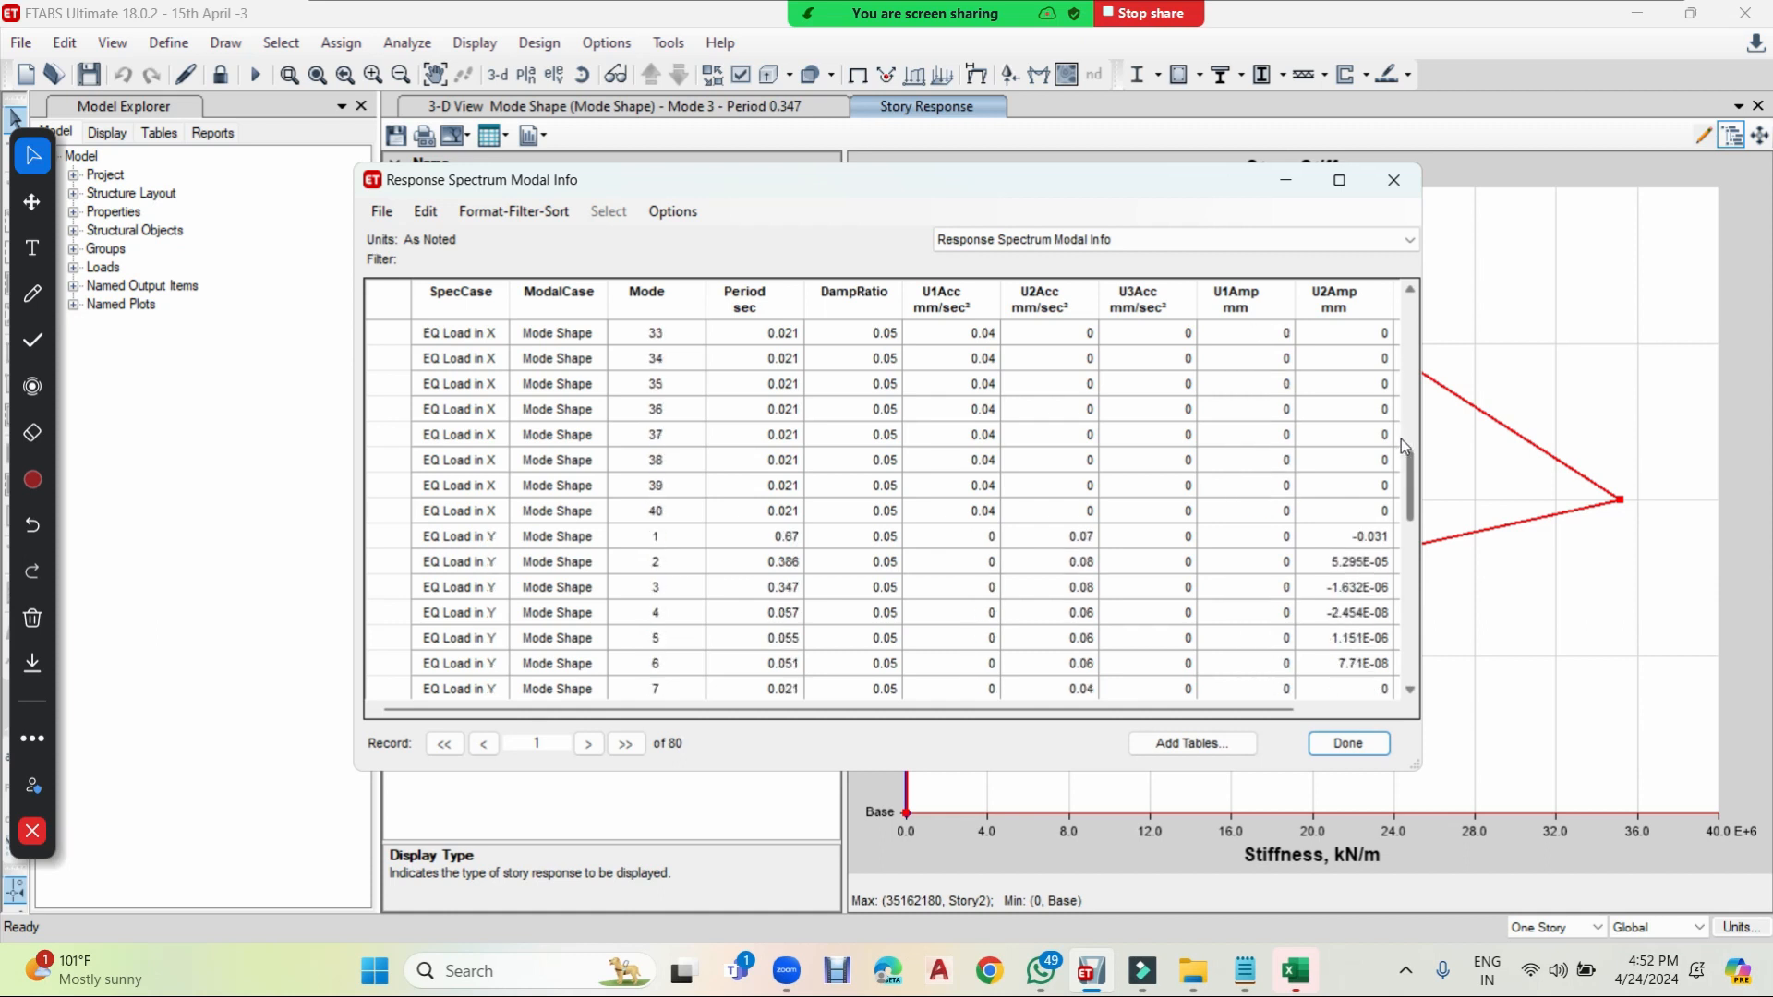
pyautogui.scroll(-10, 1399, 440)
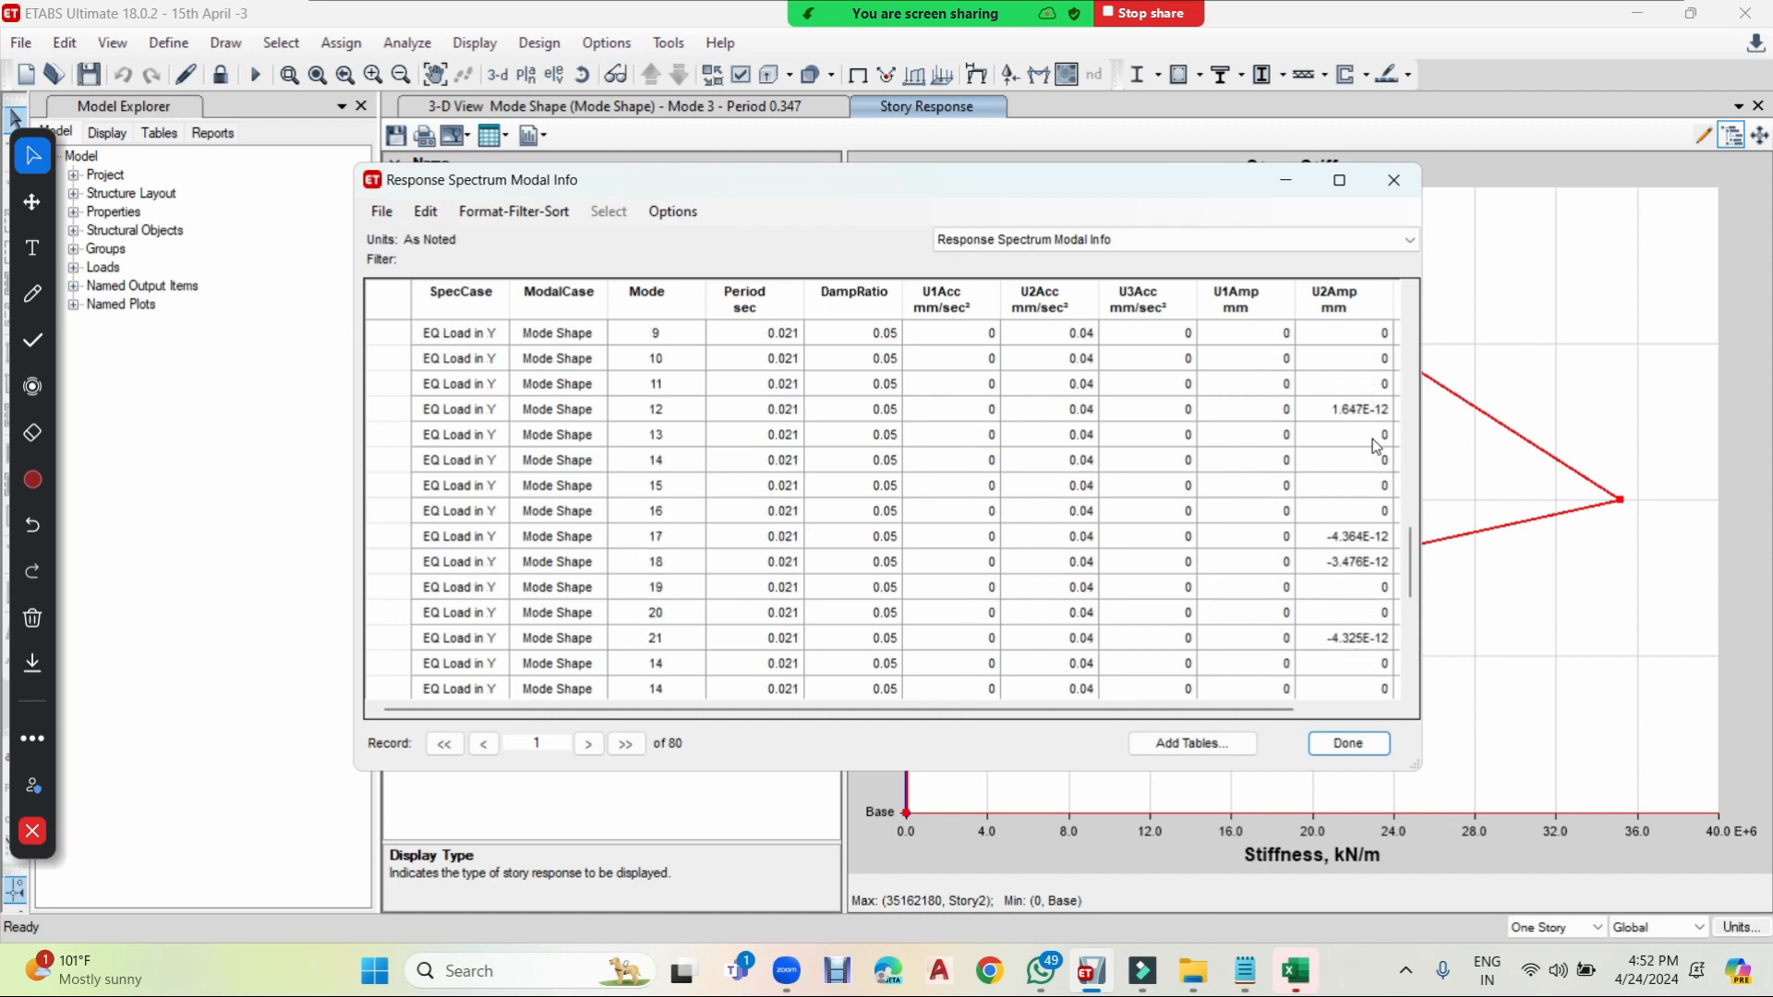
pyautogui.scroll(-3, 1375, 445)
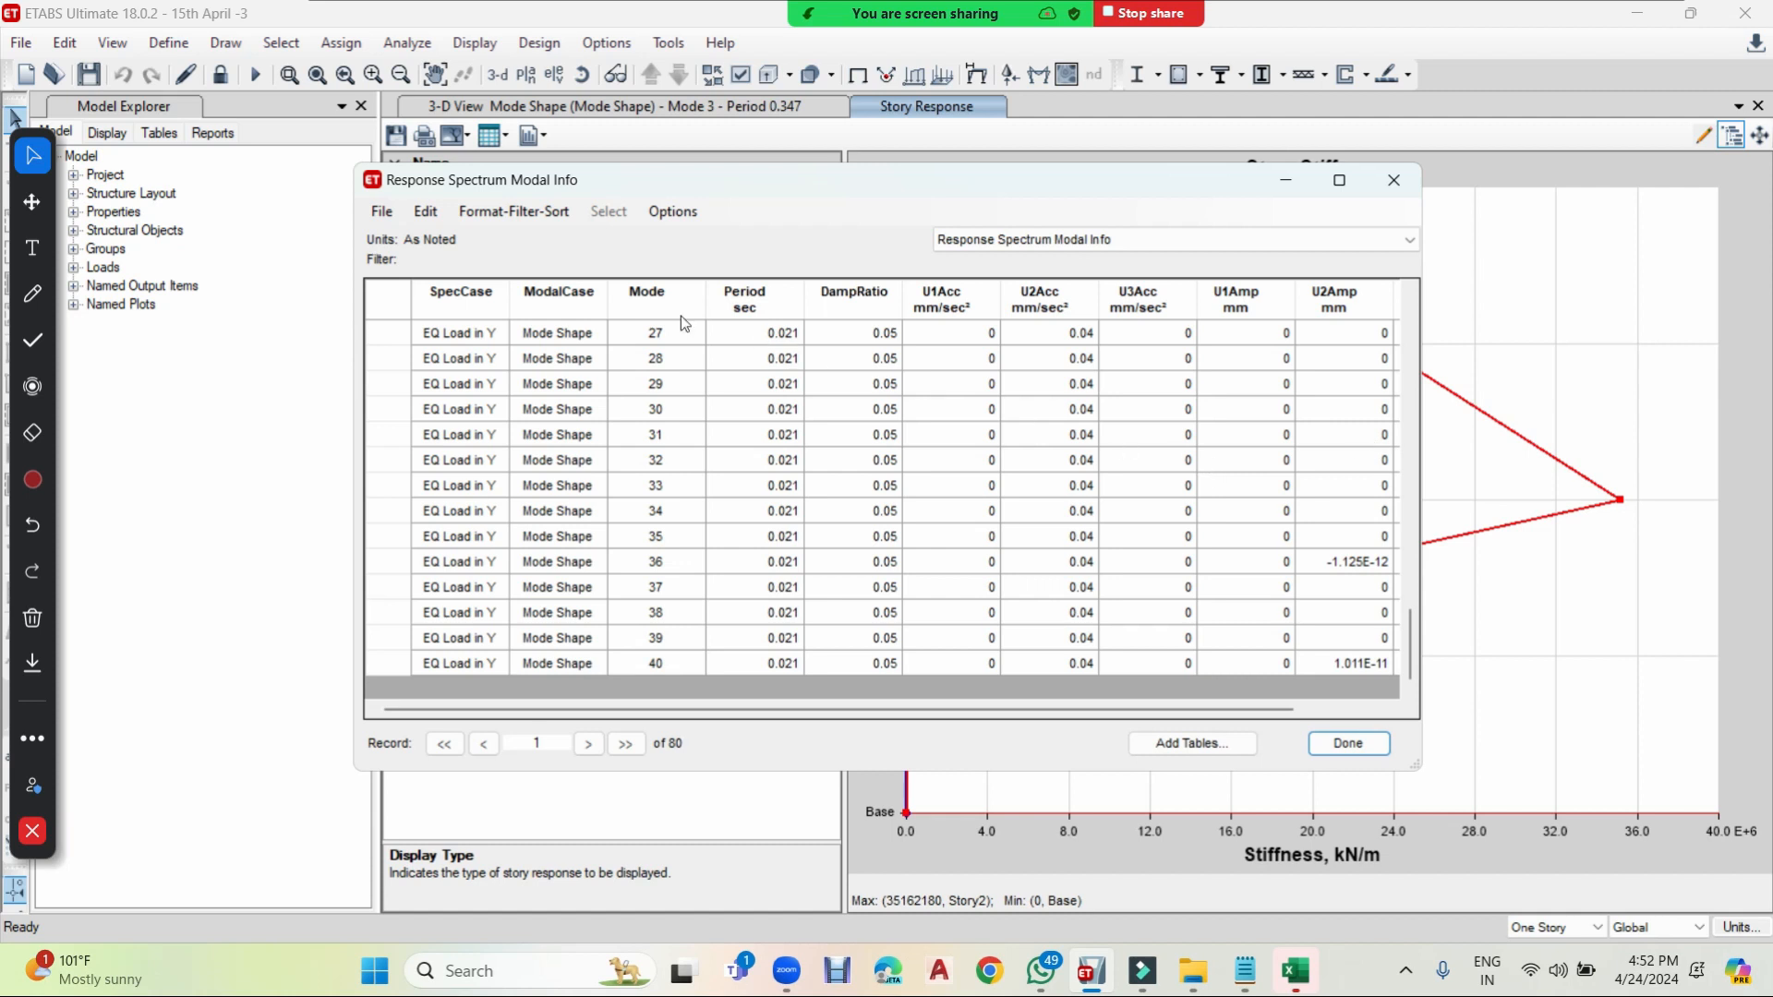